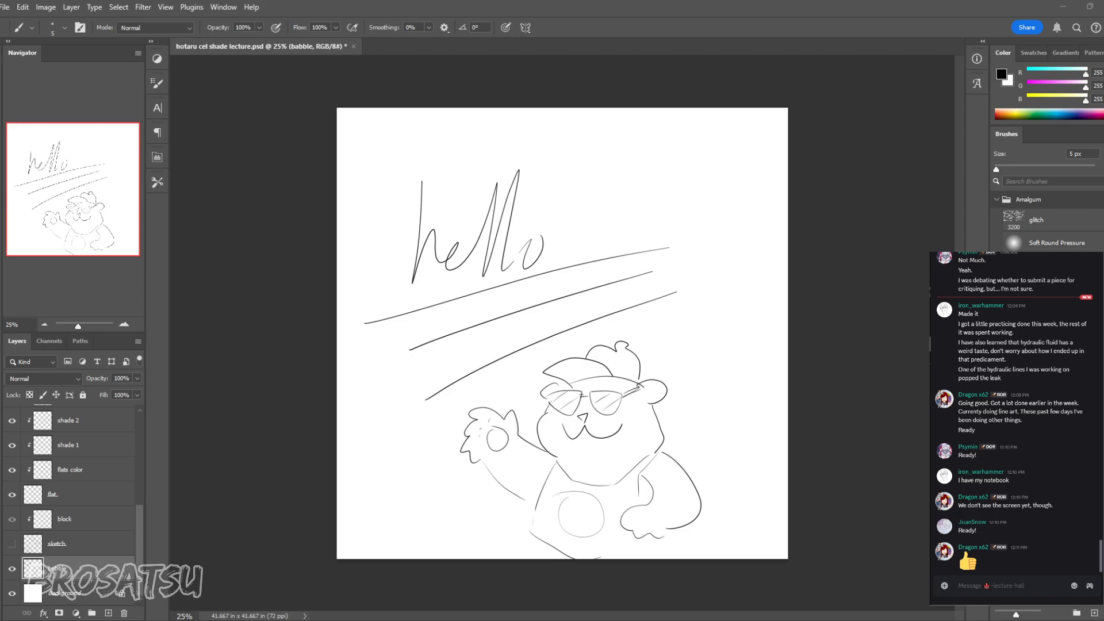
Step: Hide the babble layer and handwrite "lines < start here" along the canvas's upper edge on a new layer
click(11, 568)
click(108, 613)
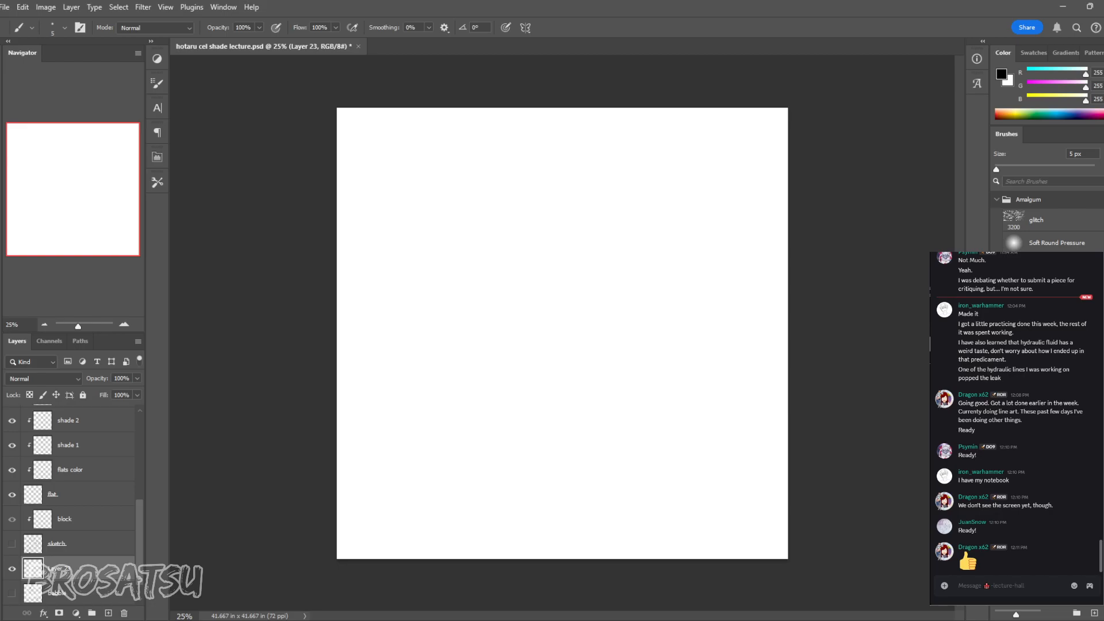
drag(452, 135, 452, 168)
drag(465, 159, 499, 167)
drag(515, 152, 506, 163)
mouse_move(574, 153)
mouse_down()
mouse_move(562, 162)
mouse_move(581, 164)
mouse_up()
drag(572, 153, 610, 154)
drag(622, 142, 623, 163)
drag(615, 154, 667, 161)
drag(670, 155, 722, 162)
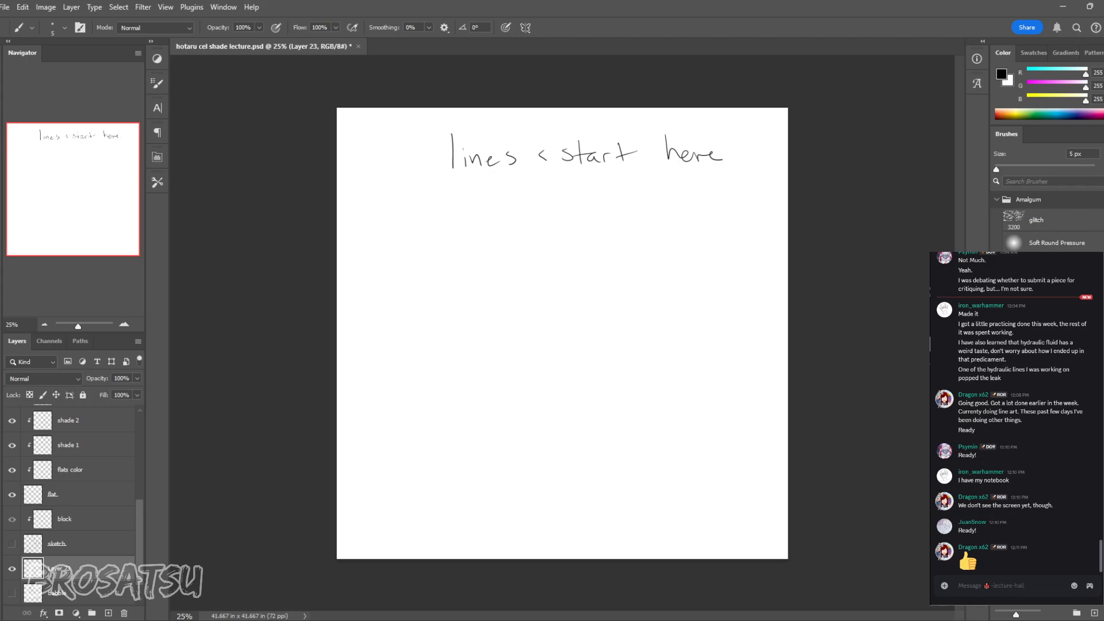
Step: Handwrite "#1" in front of the "lines < start here" note
drag(380, 150, 381, 168)
drag(373, 156, 389, 161)
drag(401, 144, 401, 167)
Step: Draw a long downward arrow along the canvas's left side and handwrite "#2 flats <" at its end
mouse_move(403, 288)
mouse_down()
mouse_move(417, 469)
mouse_move(386, 491)
mouse_up()
mouse_move(393, 472)
mouse_down()
mouse_move(393, 490)
mouse_move(398, 474)
mouse_up()
mouse_move(384, 485)
mouse_down()
mouse_move(414, 493)
mouse_move(461, 466)
mouse_move(463, 494)
mouse_up()
mouse_move(474, 484)
mouse_down()
mouse_move(473, 494)
mouse_move(483, 488)
mouse_up()
drag(475, 484, 496, 496)
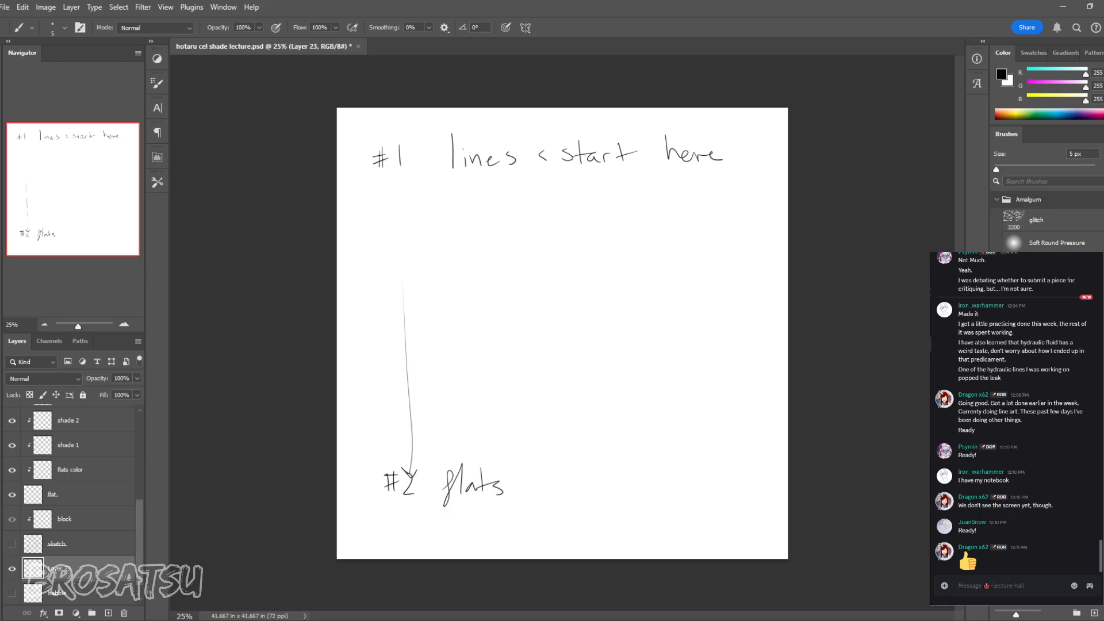
drag(529, 485, 528, 494)
Step: Draw two thin curves meeting at a point above the flats note, using a 10 px brush angled at 45°
key(shift+Left)
key(shift+Left)
key(shift+Left)
key(bracketright)
key(bracketright)
key(bracketright)
key(bracketright)
key(bracketright)
mouse_move(600, 447)
mouse_down()
mouse_move(640, 334)
mouse_move(680, 348)
mouse_up()
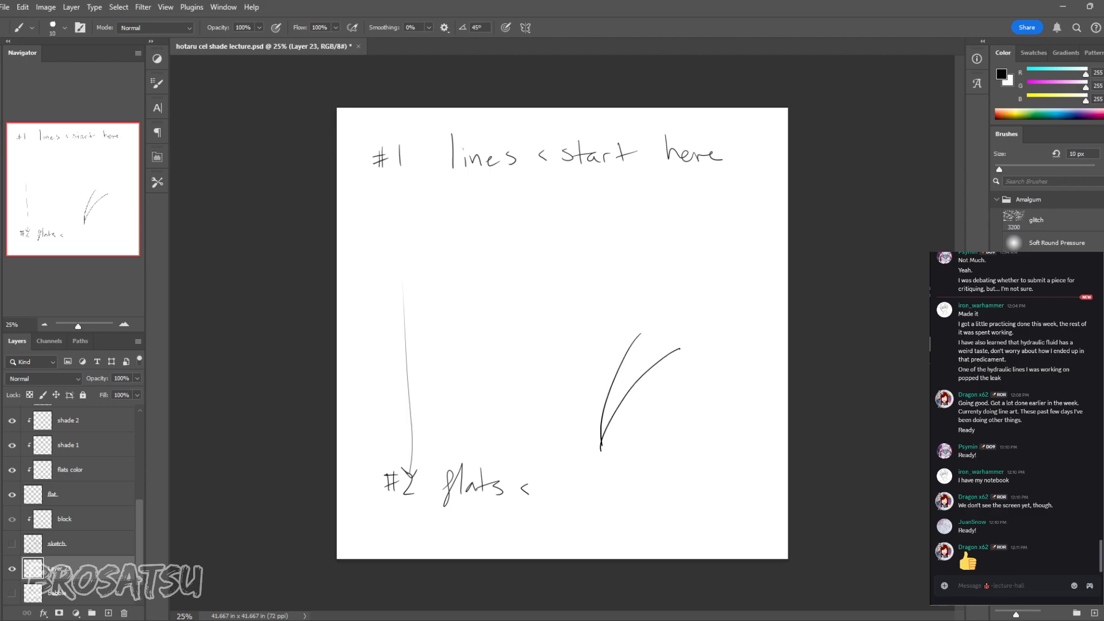
mouse_move(593, 421)
mouse_down()
mouse_move(583, 454)
mouse_move(596, 419)
mouse_up()
key(ctrl+z)
Step: Try a thick black stroke over the two curves with a 200 px brush and undo it
key(bracketright)
key(bracketright)
key(bracketright)
key(bracketright)
key(bracketright)
key(bracketright)
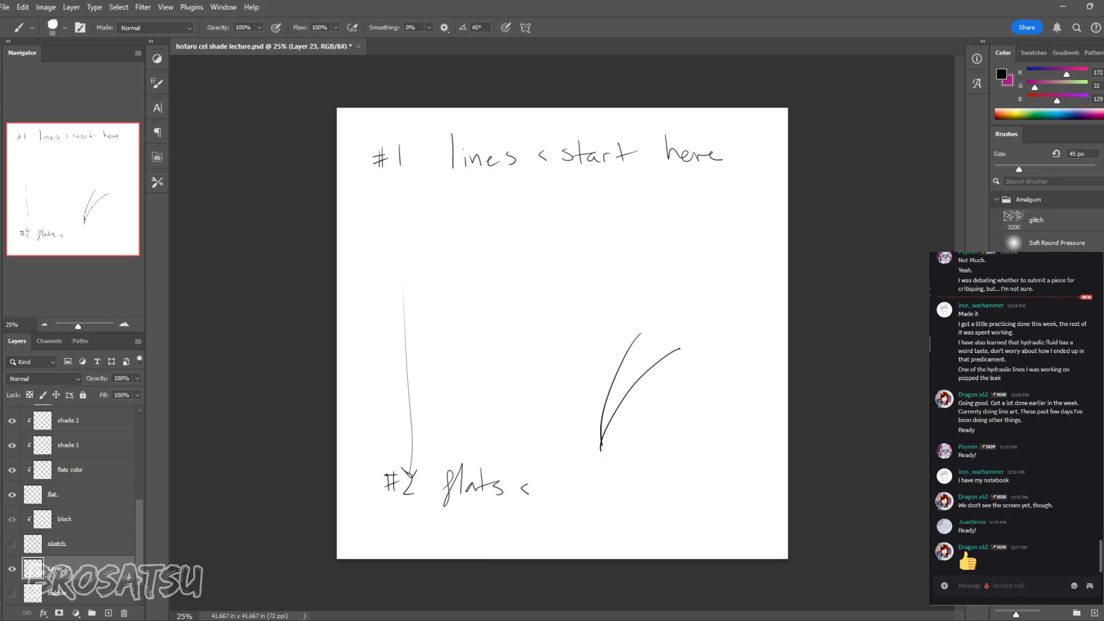
key(bracketright)
key(bracketright)
key(bracketright)
key(bracketright)
key(bracketright)
key(bracketright)
key(bracketright)
mouse_move(604, 397)
mouse_down()
mouse_move(644, 333)
mouse_move(652, 341)
mouse_up()
key(ctrl+z)
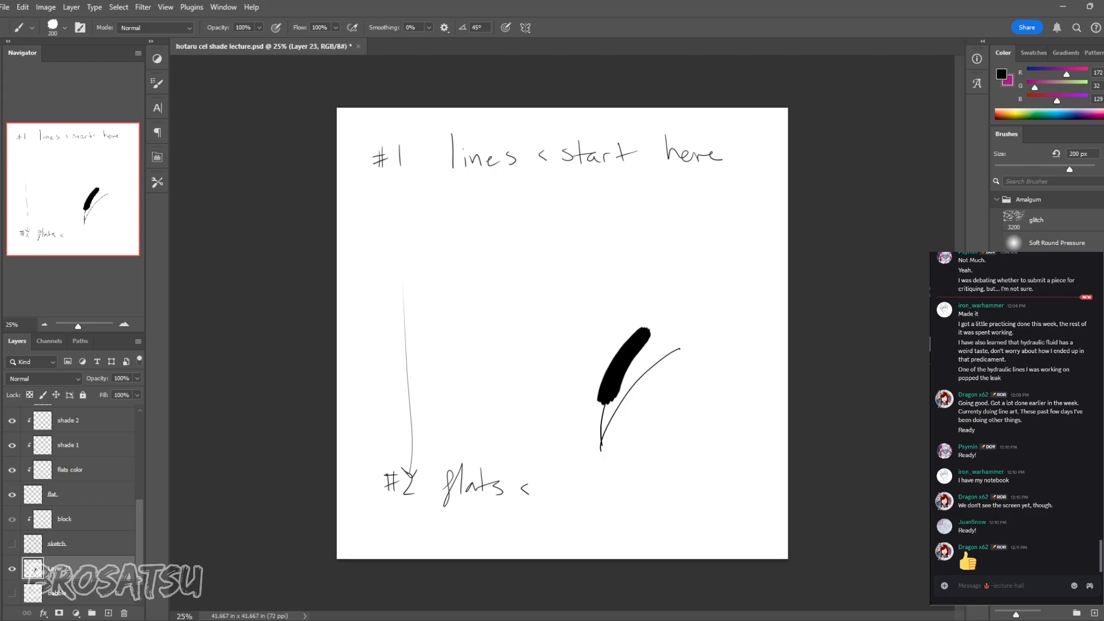
key(ctrl+z)
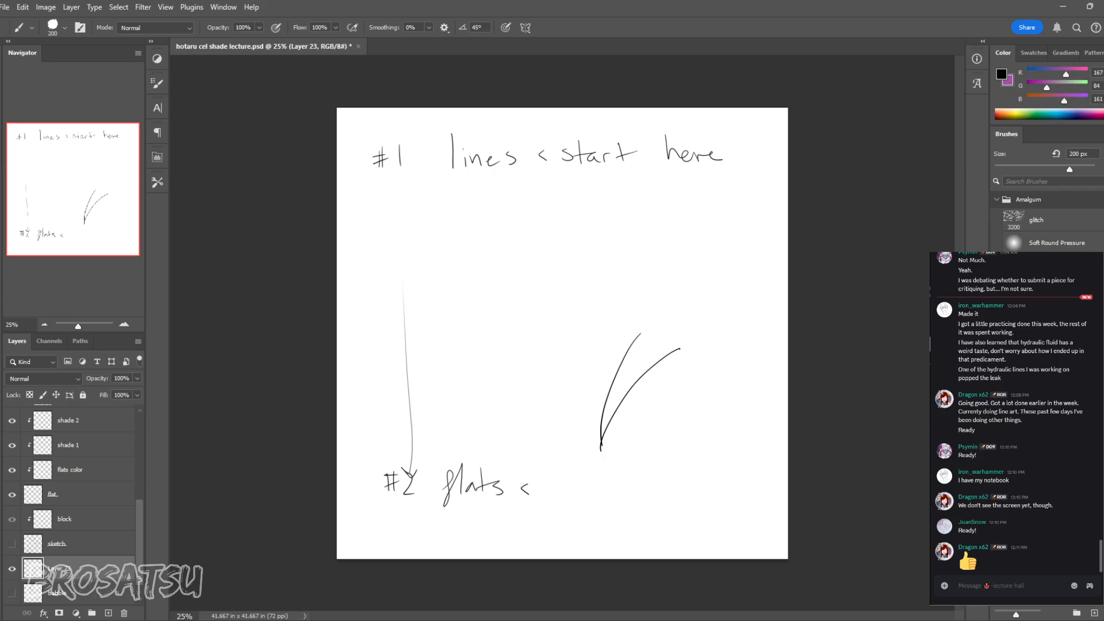
Step: Paint purple strokes between and around the two curves, reducing the brush to 90 px
key(x)
mouse_move(651, 329)
mouse_down()
mouse_move(605, 407)
mouse_move(678, 347)
mouse_move(611, 402)
mouse_move(650, 350)
mouse_move(661, 353)
mouse_up()
key(ctrl+z)
key(bracketright)
key(bracketleft)
key(bracketleft)
key(bracketleft)
key(bracketleft)
key(bracketleft)
key(bracketleft)
drag(578, 407, 638, 386)
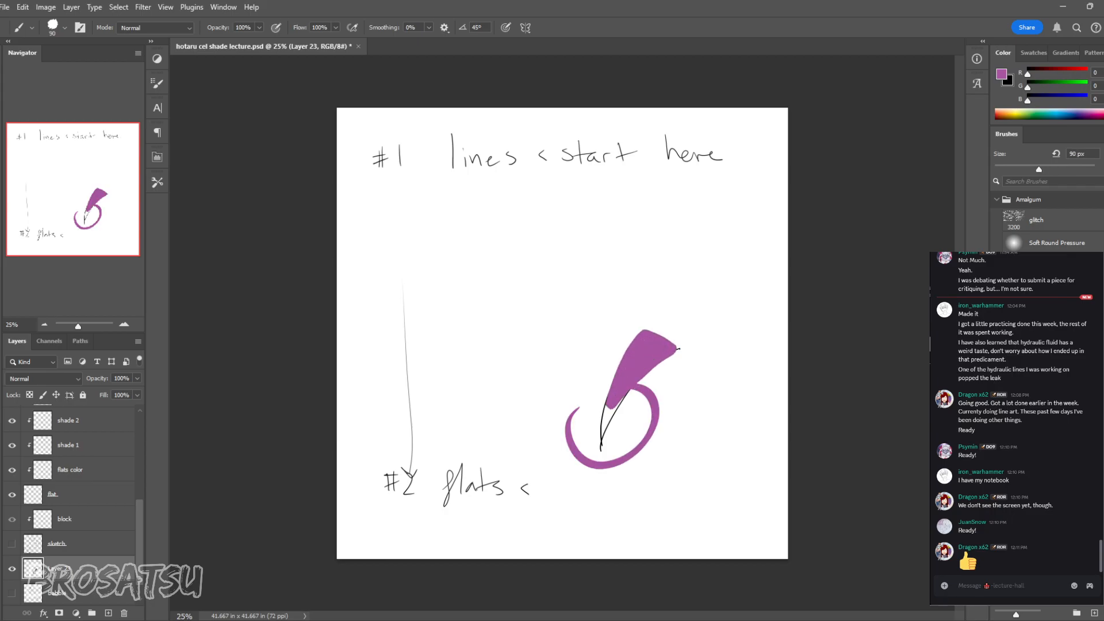
Step: Undo the purple strokes and the two thin curves, and return to the 5 px brush at 0°
key(ctrl+z)
key(ctrl+z)
key(ctrl+z)
key(ctrl+z)
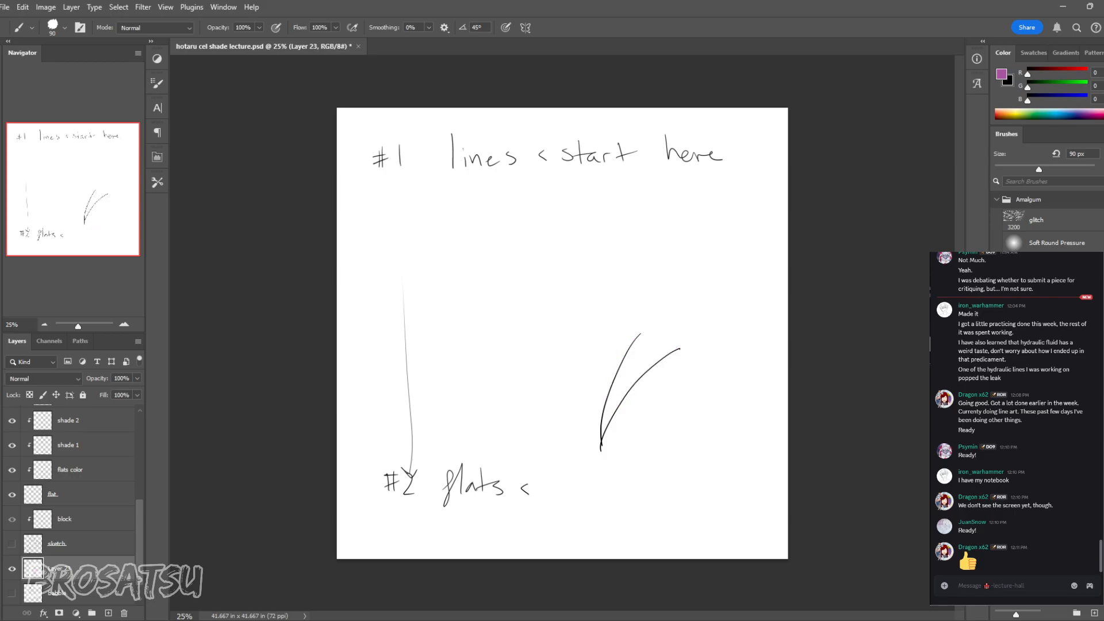
key(ctrl+z)
key(period)
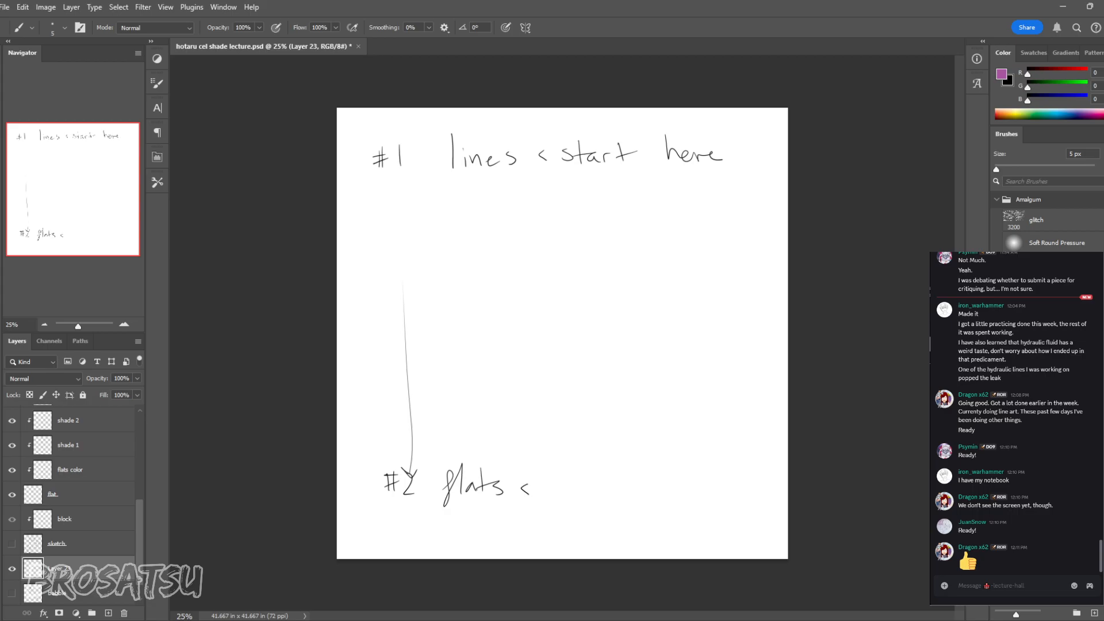
Step: Handwrite "destroy artifacts" in purple after "#2 flats <" and reset the brush colour to black
mouse_move(560, 489)
mouse_down()
mouse_move(566, 499)
mouse_move(620, 489)
mouse_move(678, 498)
mouse_move(687, 486)
mouse_move(730, 485)
mouse_move(739, 498)
mouse_up()
drag(752, 475, 753, 500)
drag(747, 488, 763, 497)
key(d)
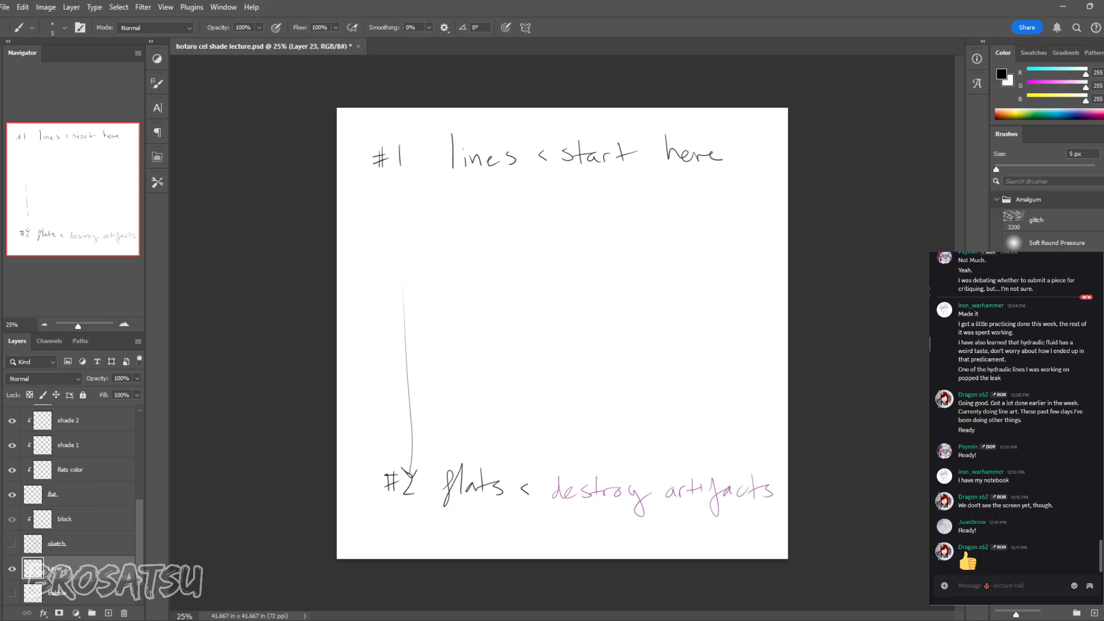
Step: Handwrite "#3 → flat color" just above the #2 flats line
drag(395, 414, 394, 432)
mouse_move(401, 412)
mouse_down()
mouse_move(399, 435)
mouse_move(406, 417)
mouse_up()
mouse_move(387, 428)
mouse_down()
mouse_move(424, 412)
mouse_move(421, 431)
mouse_move(497, 422)
mouse_move(493, 461)
mouse_up()
drag(488, 455, 498, 454)
key(ctrl+z)
key(ctrl+z)
mouse_move(511, 429)
mouse_down()
mouse_move(521, 418)
mouse_move(533, 440)
mouse_move(558, 422)
mouse_move(605, 419)
mouse_up()
drag(617, 428, 626, 418)
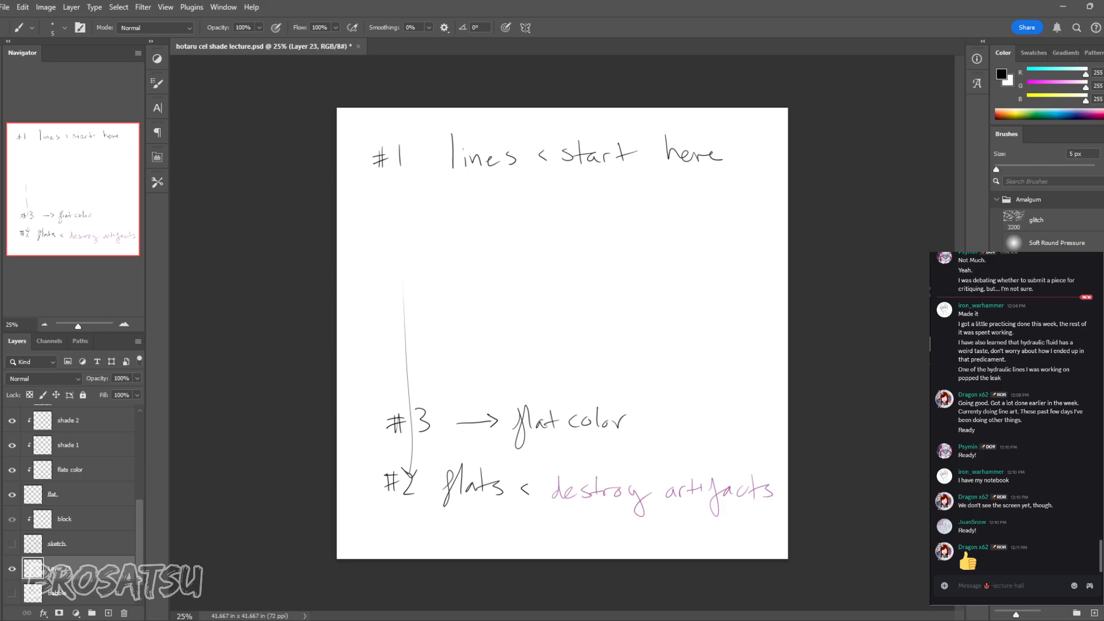
Step: Handwrite "#4 → shade" just above the #3 line
drag(380, 372, 393, 370)
drag(383, 380, 417, 373)
mouse_move(414, 359)
mouse_down()
mouse_move(415, 386)
mouse_move(483, 377)
mouse_up()
mouse_move(467, 367)
mouse_down()
mouse_move(485, 376)
mouse_move(474, 383)
mouse_move(556, 378)
mouse_up()
mouse_move(567, 356)
mouse_down()
mouse_move(568, 377)
mouse_move(584, 377)
mouse_up()
drag(580, 373, 592, 378)
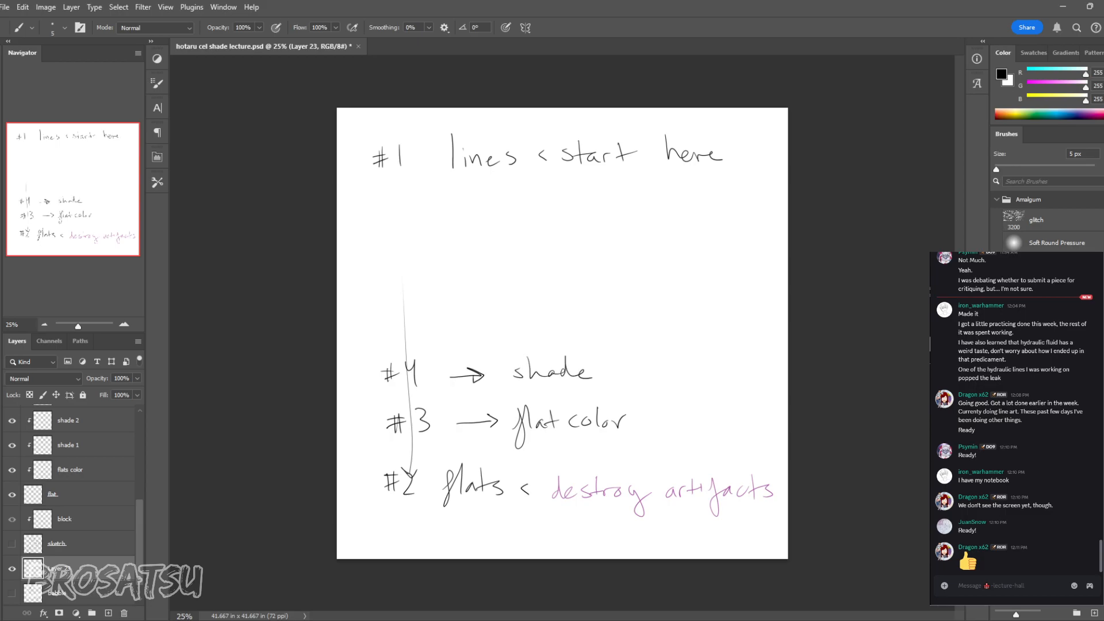
Step: Handwrite "#5 → shade (darker)" just above the #4 line
drag(380, 324, 378, 335)
mouse_move(385, 321)
mouse_down()
mouse_move(383, 335)
mouse_move(390, 322)
mouse_up()
drag(376, 331, 402, 333)
drag(409, 314, 432, 309)
drag(521, 313, 517, 324)
mouse_move(530, 298)
mouse_down()
mouse_move(550, 323)
mouse_move(582, 303)
mouse_move(592, 323)
mouse_up()
drag(594, 322, 650, 314)
key(e)
key(b)
mouse_move(658, 297)
mouse_down()
mouse_move(660, 322)
mouse_move(701, 307)
mouse_move(689, 339)
mouse_up()
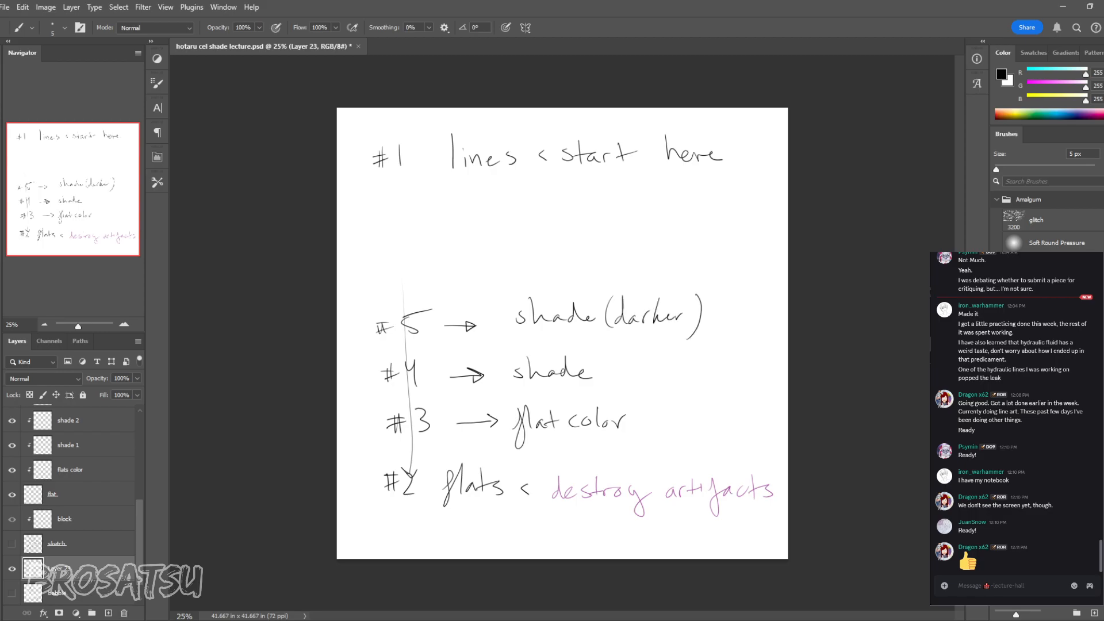
Step: Handwrite "#6 → light" just above the #5 line
drag(379, 269, 376, 286)
mouse_move(384, 267)
mouse_down()
mouse_move(382, 283)
mouse_move(388, 276)
mouse_up()
mouse_move(378, 283)
mouse_down()
mouse_move(473, 261)
mouse_move(462, 271)
mouse_up()
mouse_move(520, 250)
mouse_down()
mouse_move(521, 265)
mouse_move(551, 283)
mouse_up()
drag(565, 247, 583, 267)
drag(575, 260, 588, 258)
Step: Handwrite "#7 → color pass" between the #6 and #1 lines
mouse_move(382, 204)
mouse_down()
mouse_move(380, 221)
mouse_move(385, 213)
mouse_up()
drag(372, 221, 408, 224)
drag(404, 216, 427, 212)
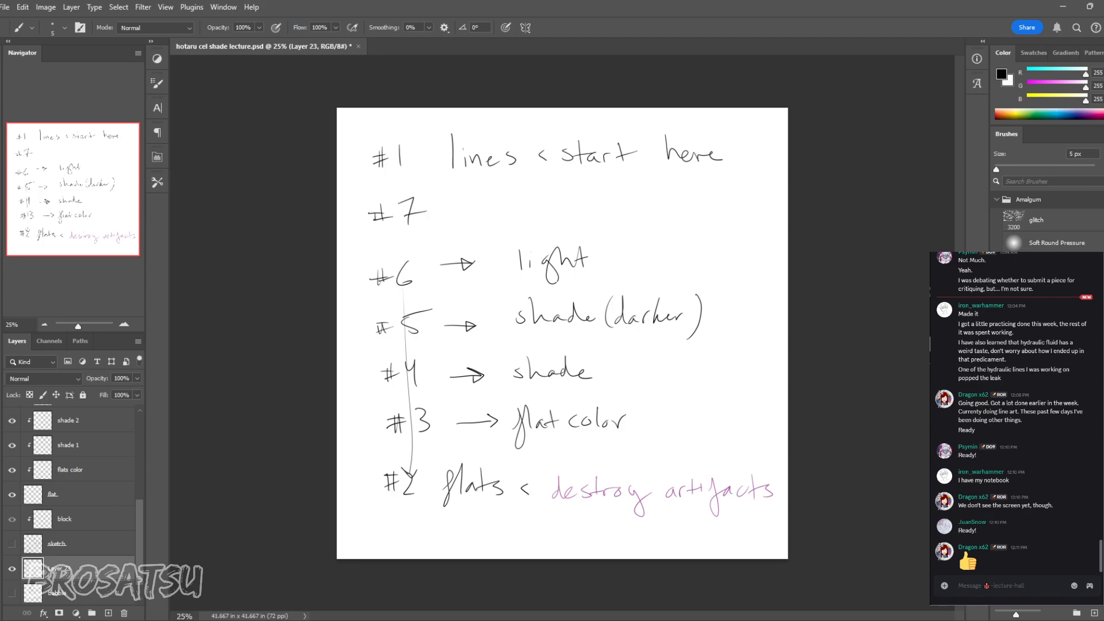
drag(448, 214, 474, 214)
drag(464, 208, 465, 219)
mouse_move(527, 205)
mouse_down()
mouse_move(526, 217)
mouse_move(533, 206)
mouse_up()
drag(542, 195, 551, 210)
mouse_move(559, 208)
mouse_down()
mouse_move(604, 226)
mouse_move(606, 214)
mouse_up()
mouse_move(625, 203)
mouse_down()
mouse_move(618, 210)
mouse_move(630, 212)
mouse_up()
mouse_move(644, 201)
mouse_down()
mouse_move(636, 214)
mouse_move(655, 214)
mouse_up()
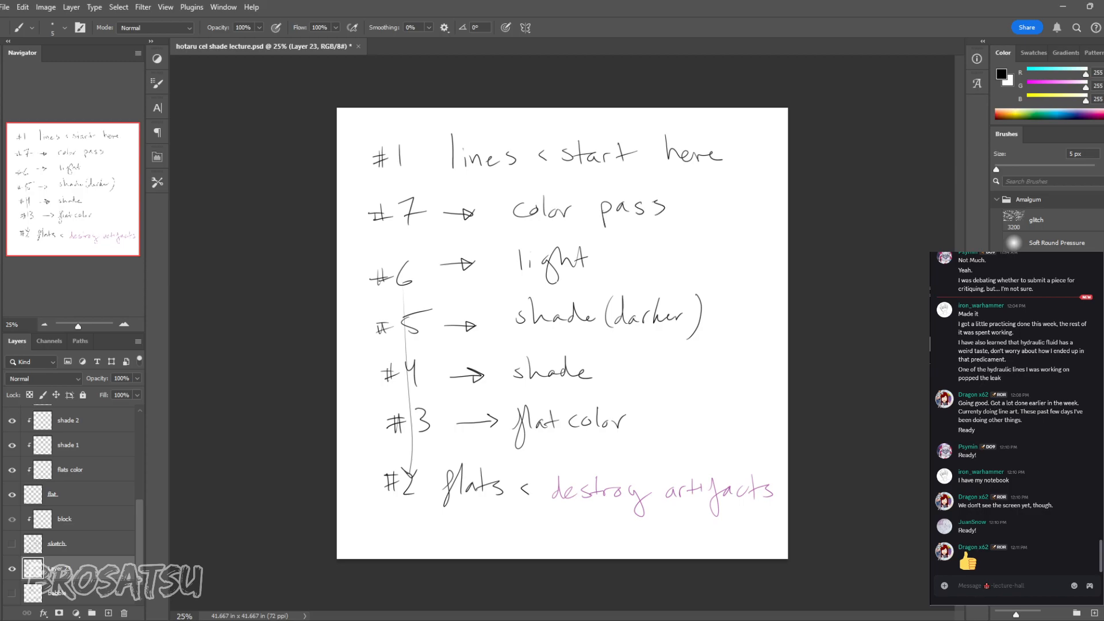
mouse_move(383, 108)
mouse_down()
mouse_move(788, 502)
mouse_move(337, 177)
mouse_up()
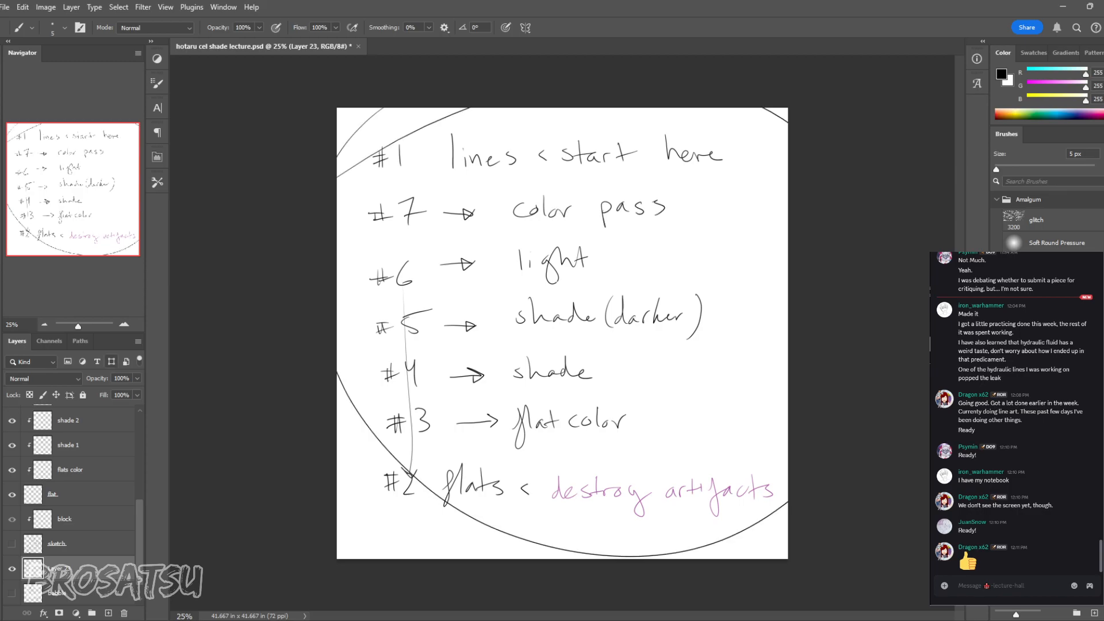
key(ctrl+z)
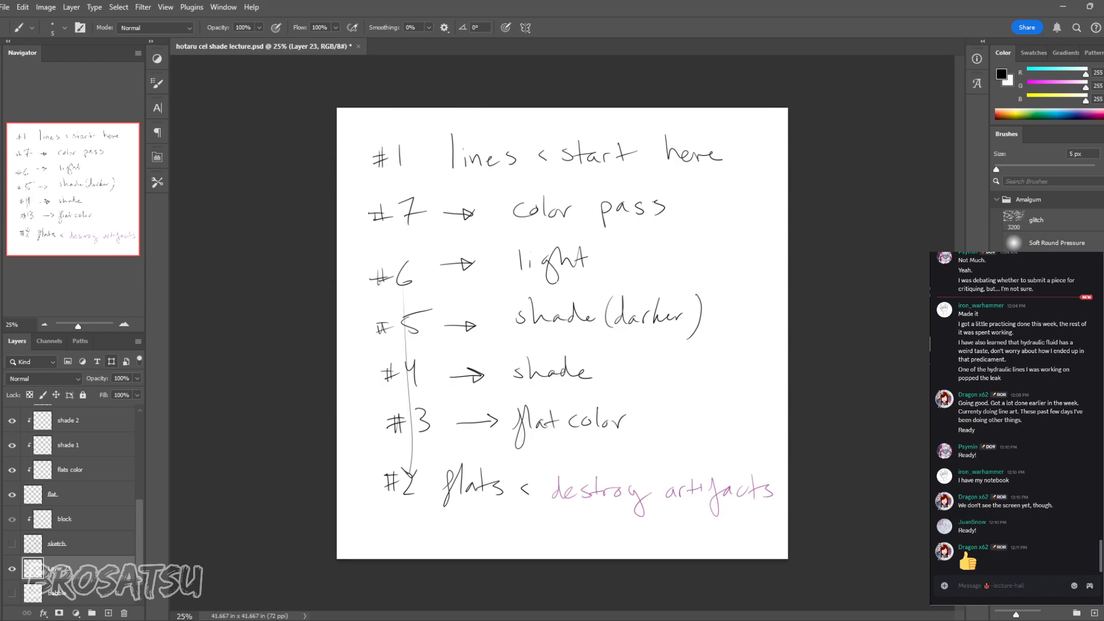
key(ctrl+t)
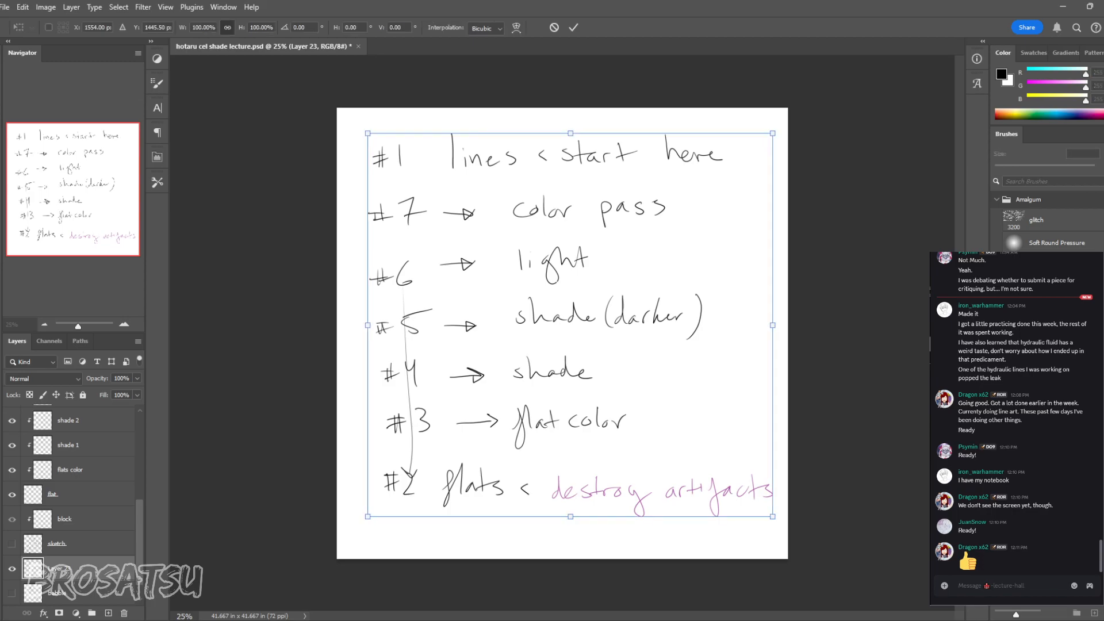
drag(772, 516, 538, 292)
drag(452, 212, 447, 204)
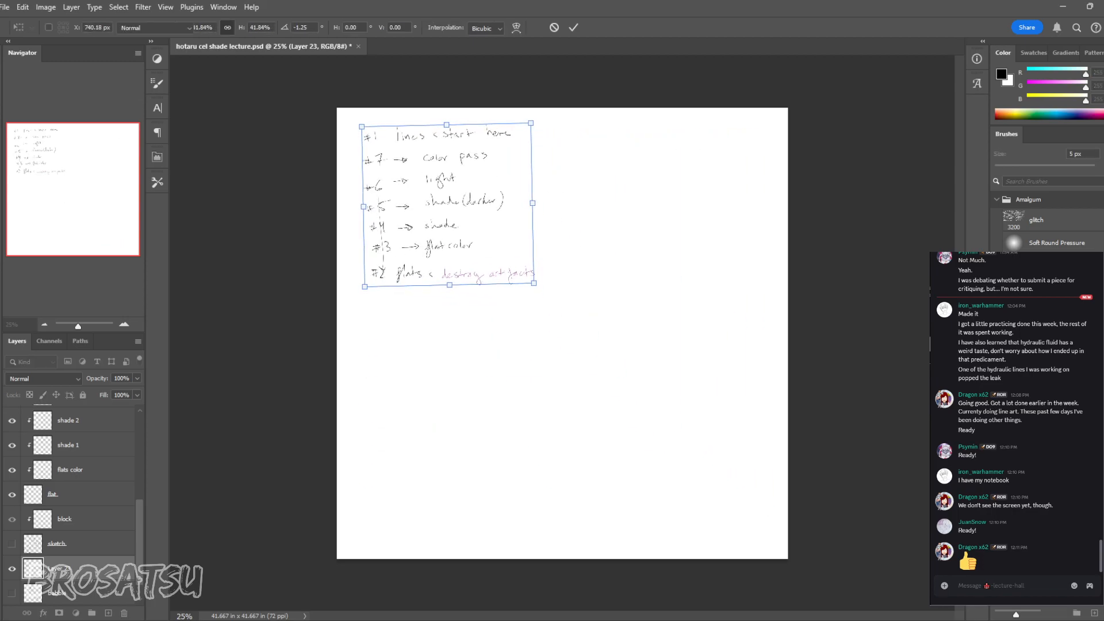
key(Escape)
Step: Extend the canvas equally on both sides with the Crop tool to a width of about 67.8 in
key(c)
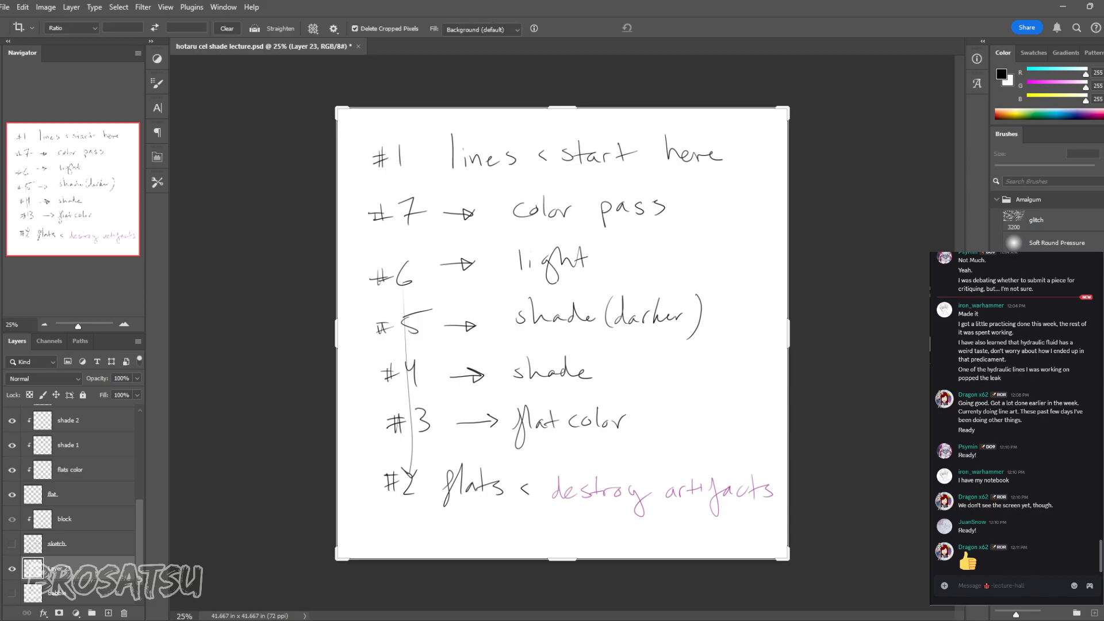
drag(788, 334, 929, 333)
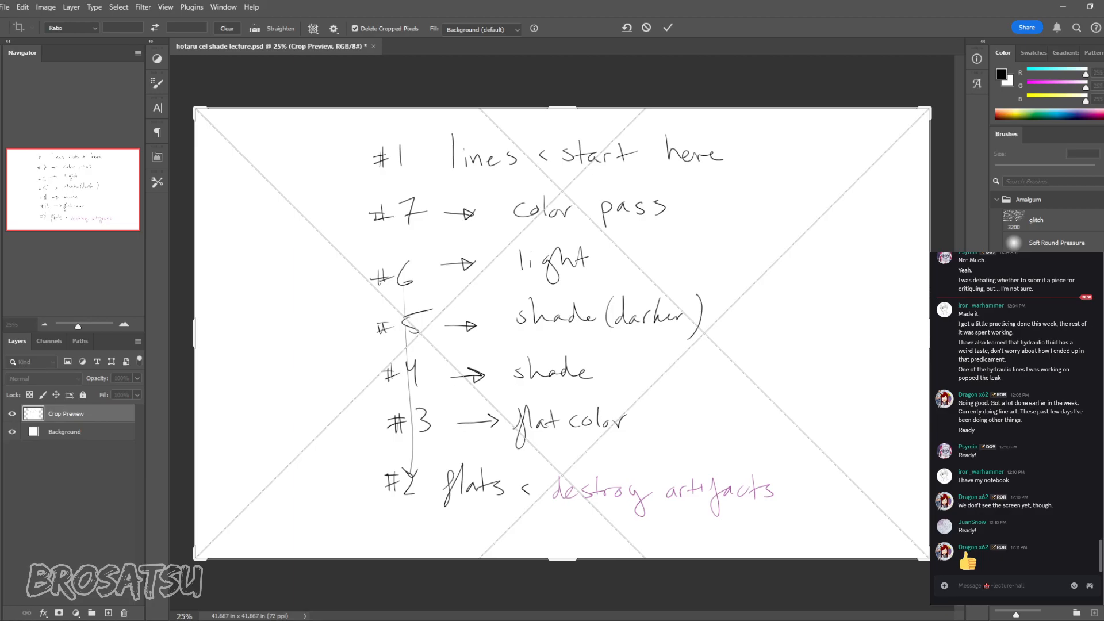
key(Return)
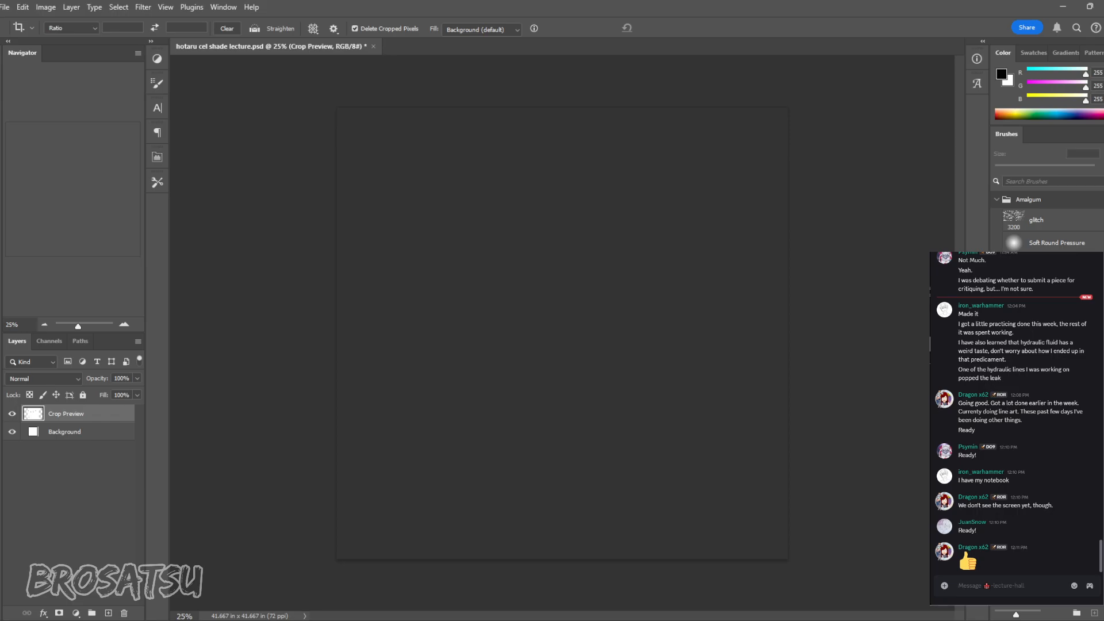
key(ctrl)
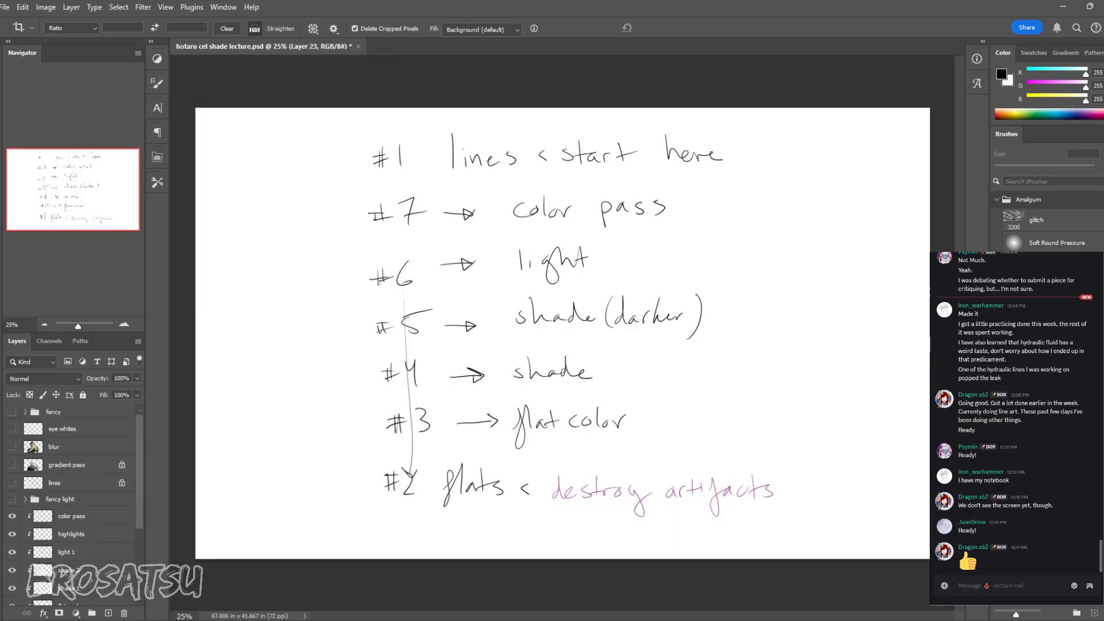
Step: Scale the handwritten notes to about 69% and move them into the upper-left corner of the widened canvas
key(ctrl+t)
drag(773, 516, 648, 398)
drag(508, 266, 348, 252)
key(Return)
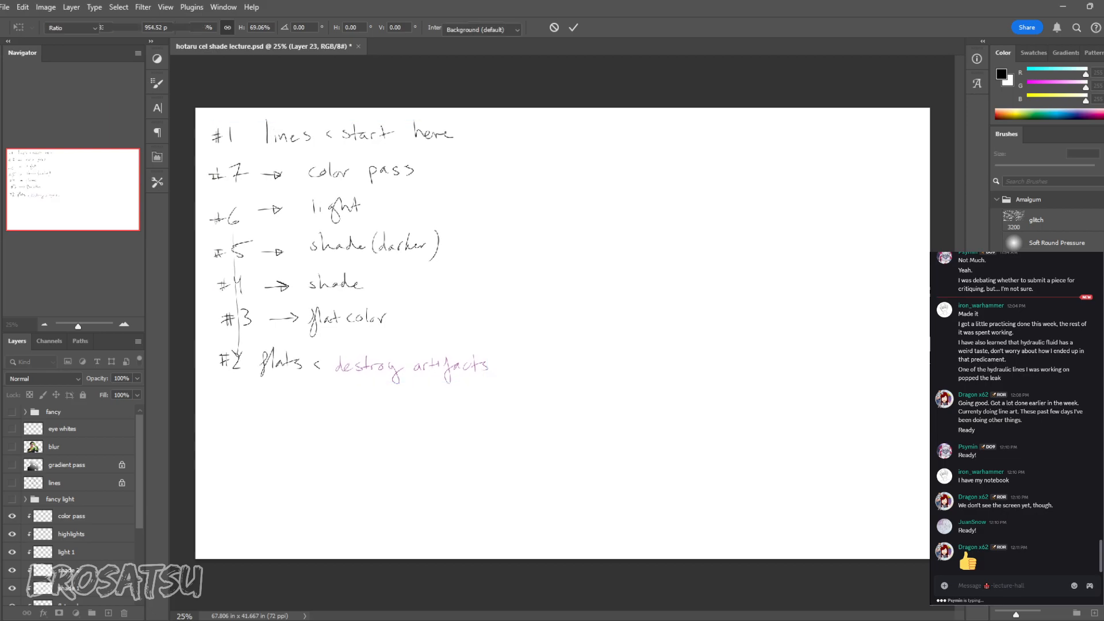
key(c)
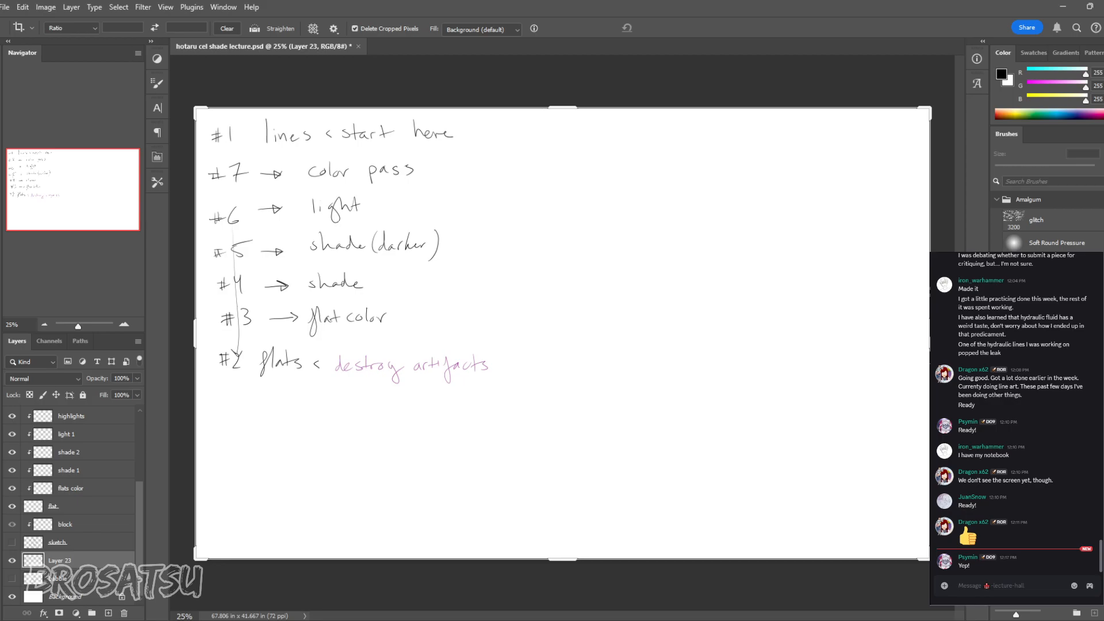
Step: Show the sketch layer
click(12, 542)
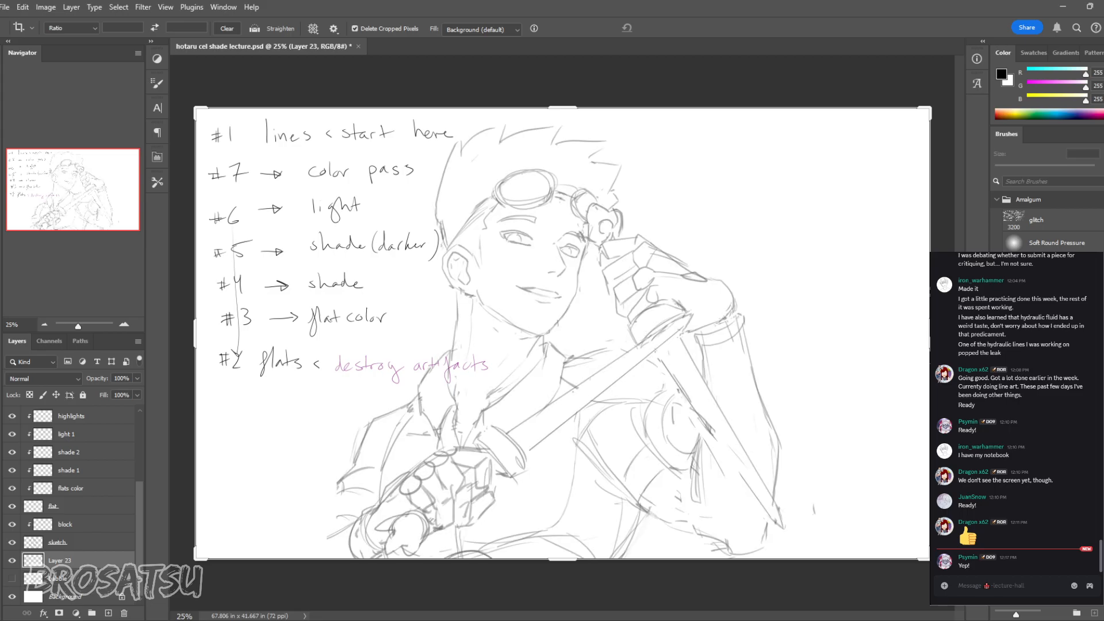
click(81, 542)
key(ctrl+t)
drag(571, 341, 717, 341)
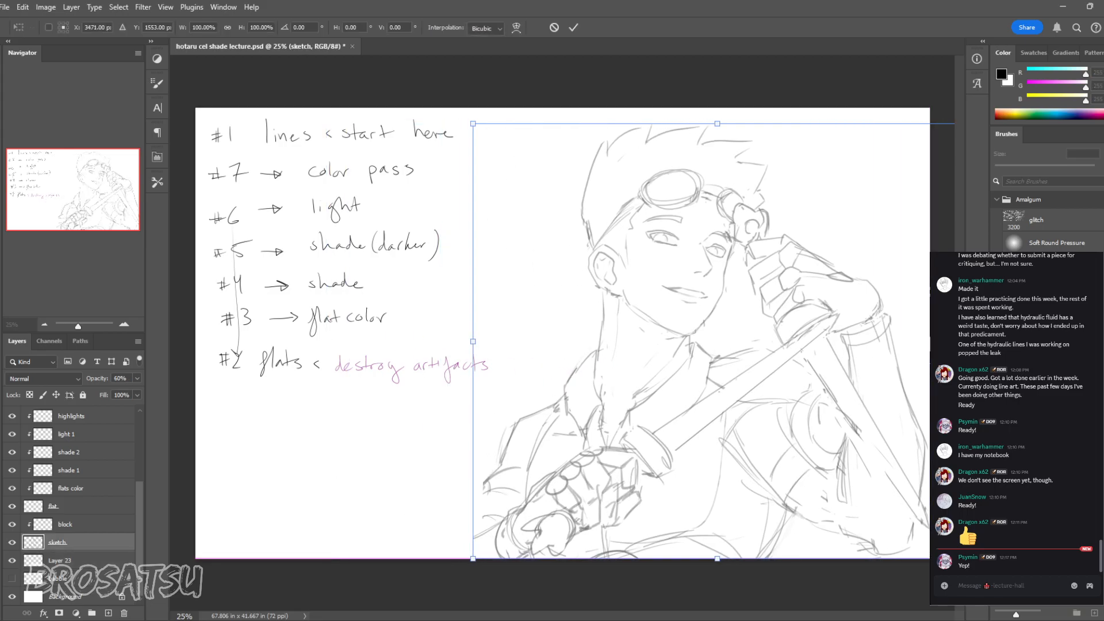
drag(473, 124, 513, 160)
drag(717, 341, 718, 333)
key(Escape)
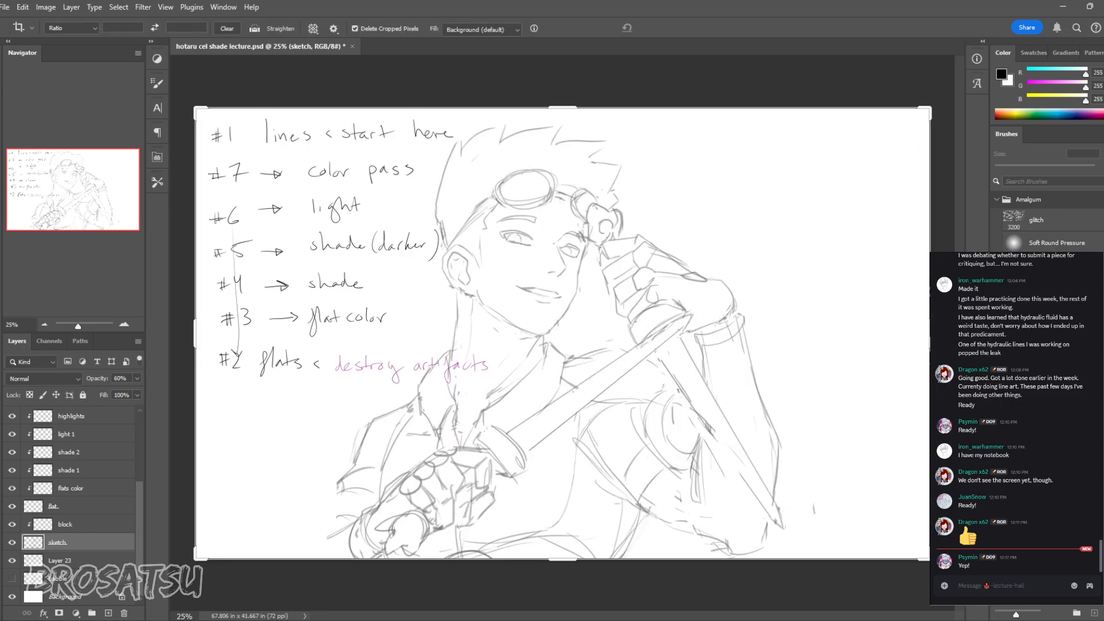
Step: Select all the artwork layers from fancy down to sketch and move them together to the right of the notes
scroll(74, 506, up, 3)
key(ctrl+alt+a)
key(ctrl+t)
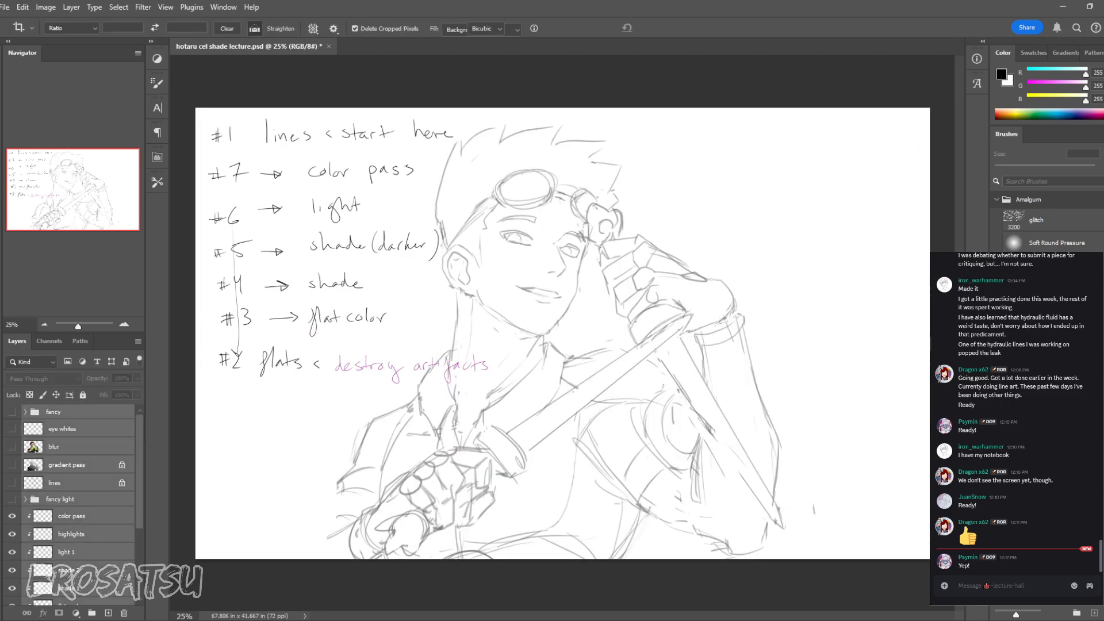
drag(571, 334, 696, 334)
key(Return)
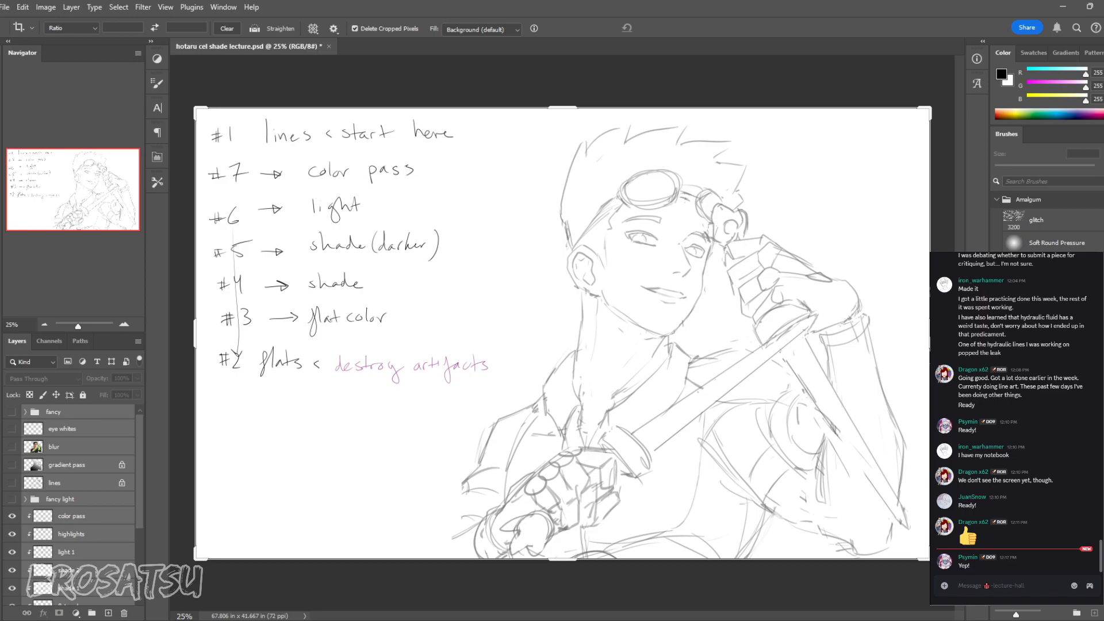
Step: Go through the layer stack by selecting the sketch, block and flat layers in turn
scroll(75, 506, down, 5)
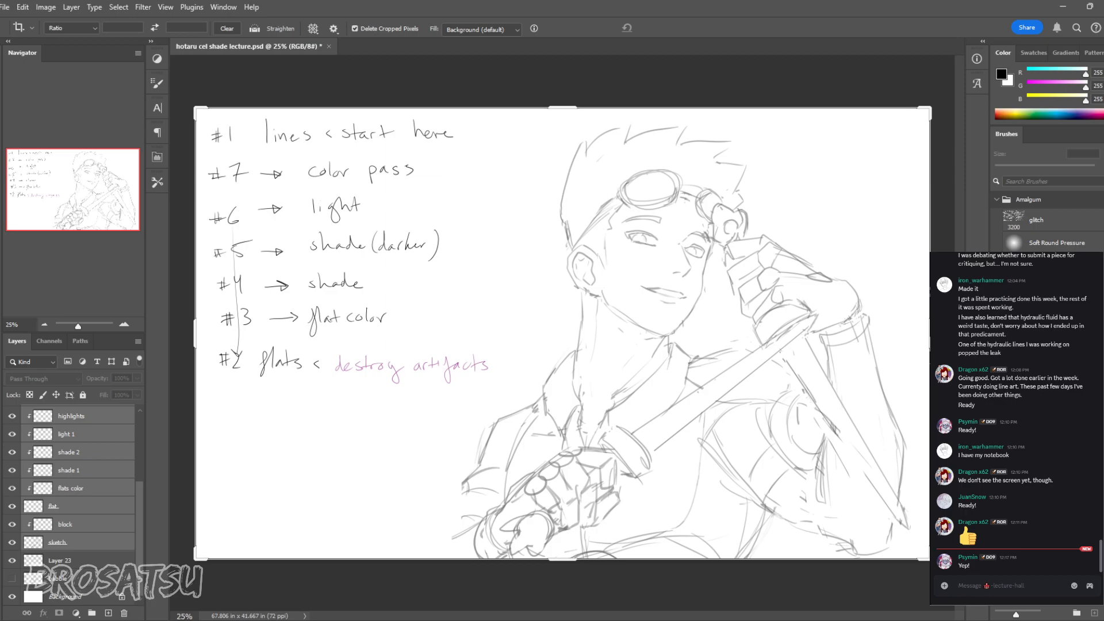
click(86, 543)
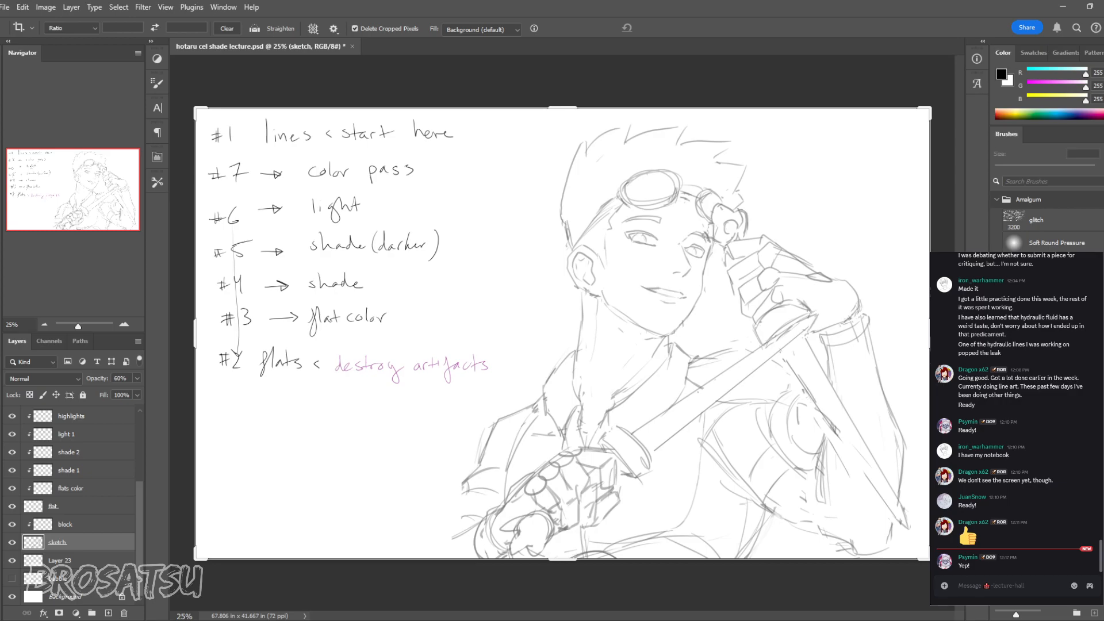
click(86, 523)
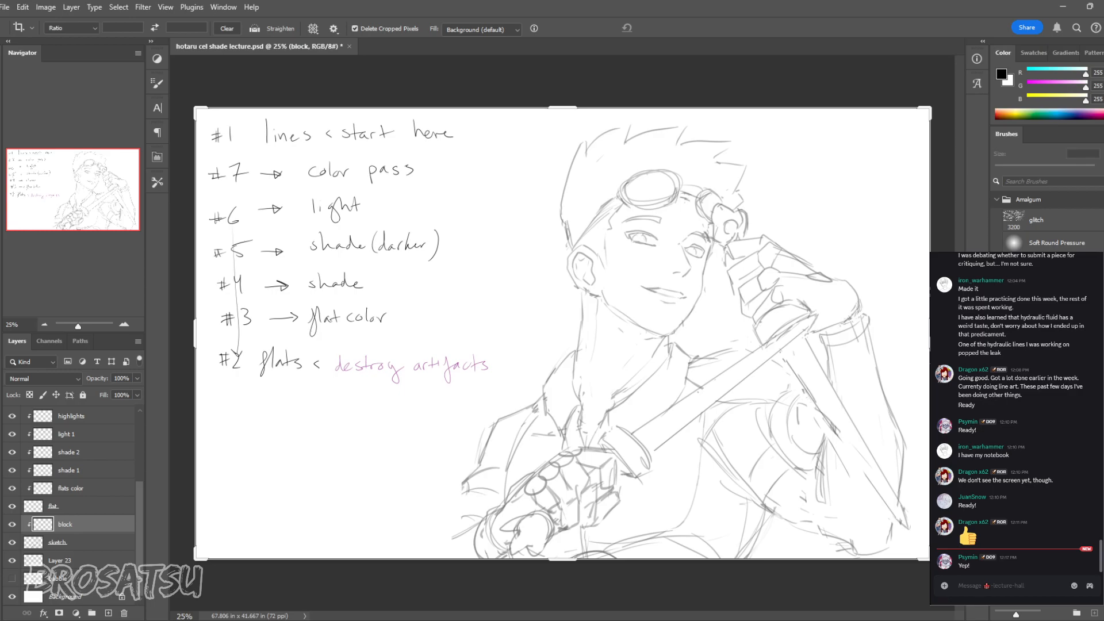
click(53, 506)
scroll(75, 504, up, 2)
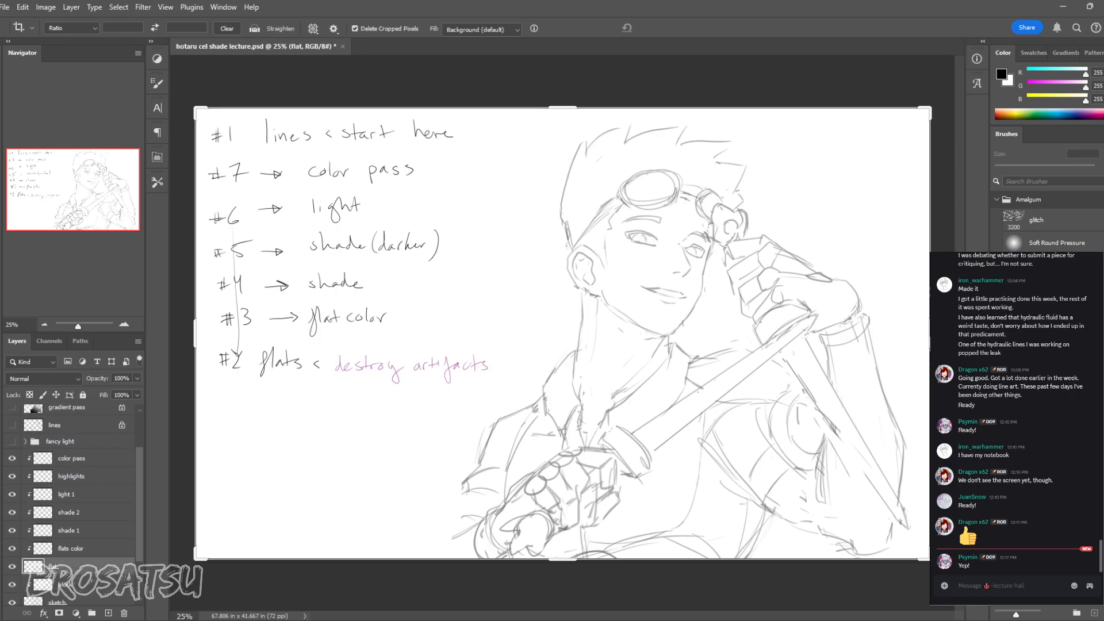
Step: Lower the sketch layer's opacity to 20%
scroll(75, 504, down, 2)
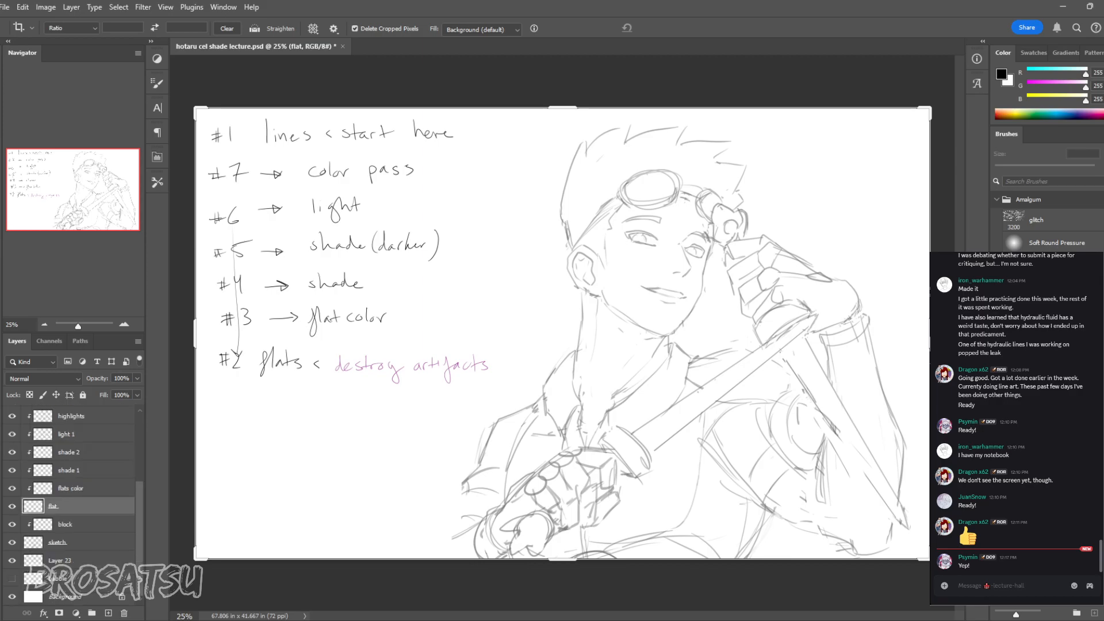
click(78, 524)
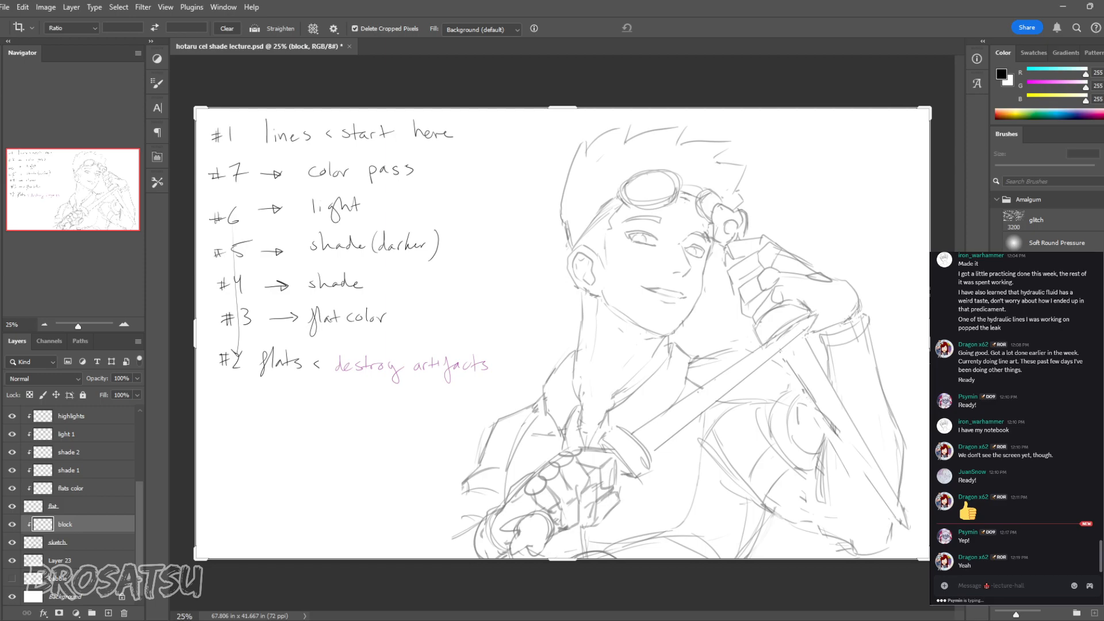
click(80, 542)
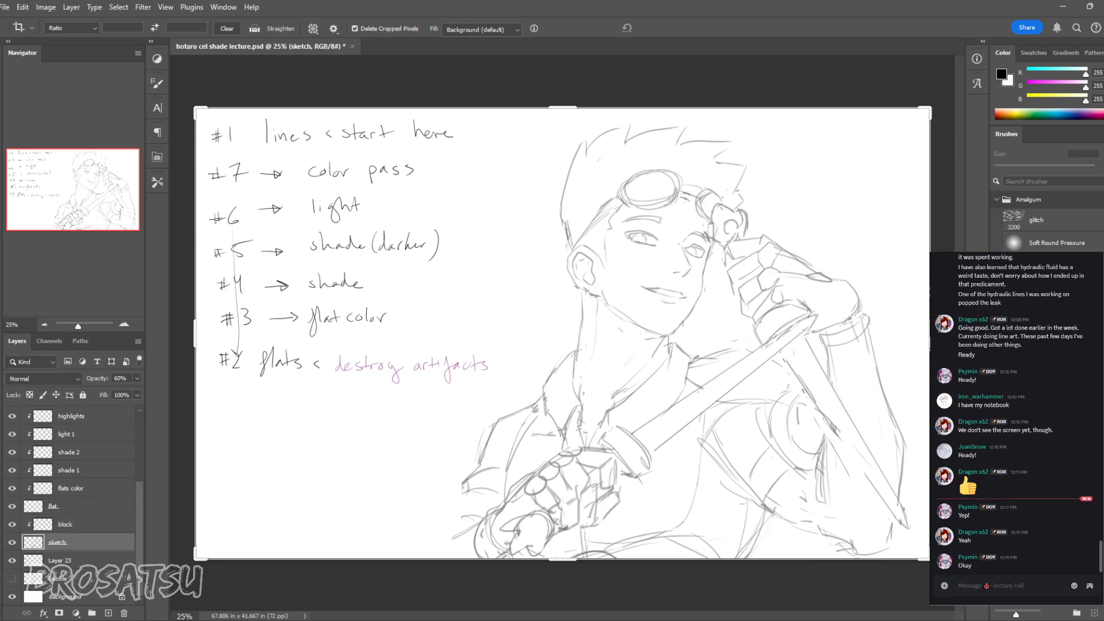
key(v)
key(3)
key(2)
Step: Show the lines layer and hide the sketch layer so only the clean line art is displayed
scroll(77, 505, up, 3)
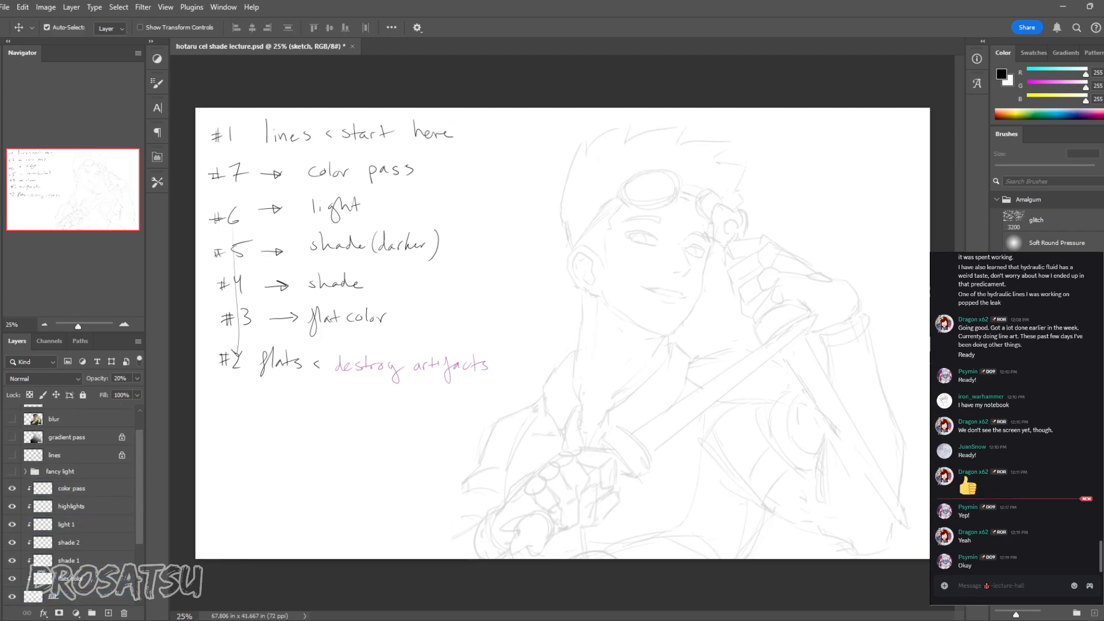
click(11, 455)
click(80, 455)
scroll(78, 504, down, 3)
click(80, 542)
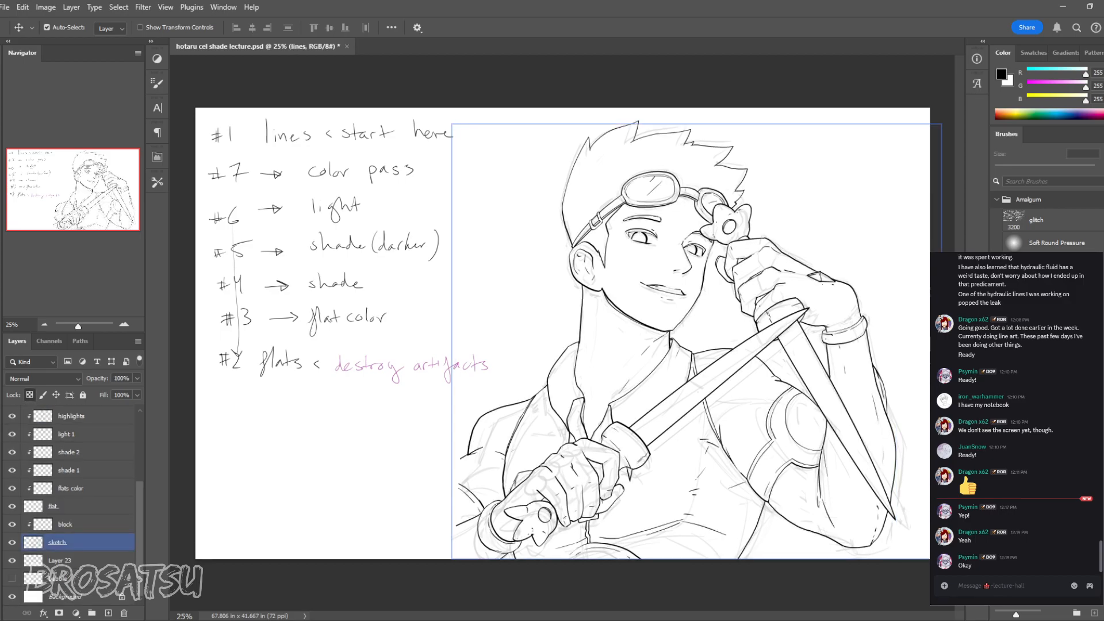
click(81, 506)
click(80, 542)
click(11, 542)
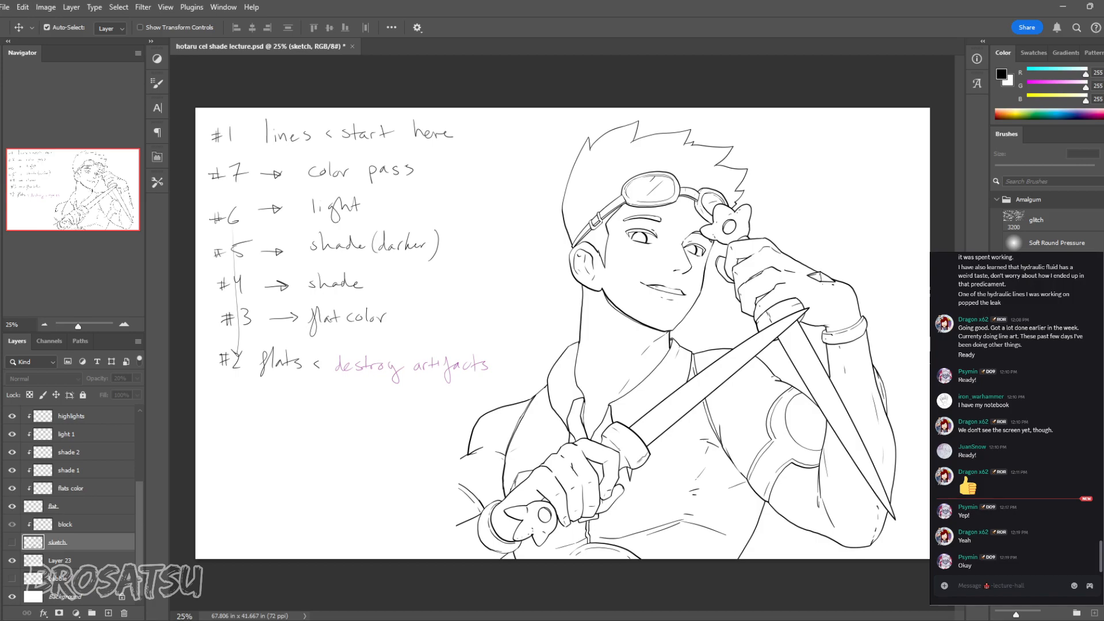
Step: Select the lines layer and remove its transparency lock, ready for brushing at the sleeve
scroll(74, 504, up, 3)
click(81, 469)
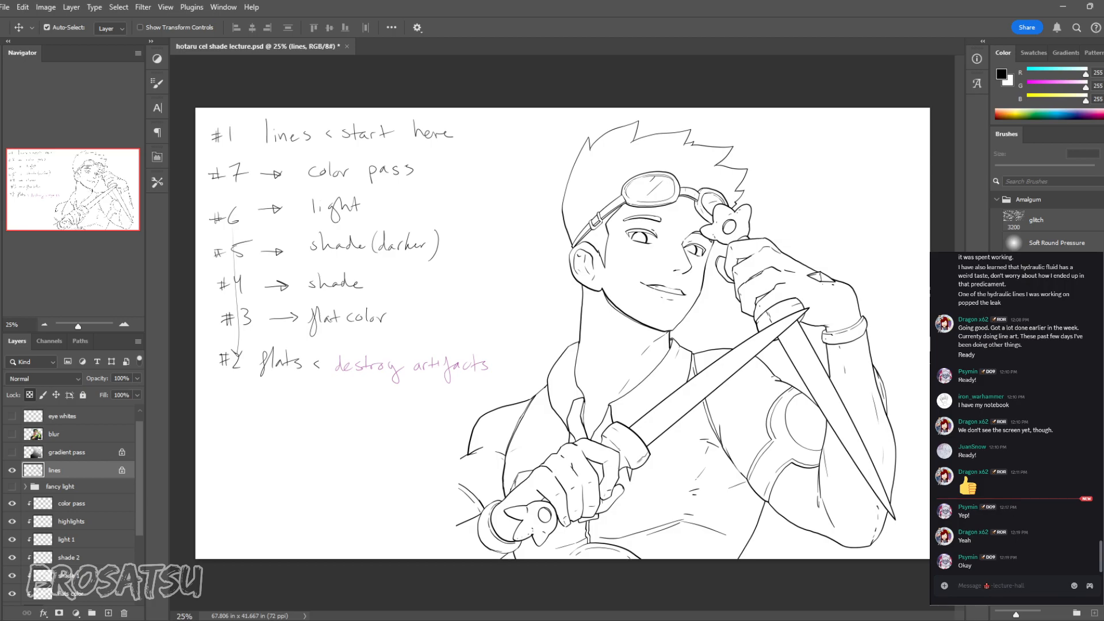
key(z)
drag(796, 465, 906, 464)
drag(723, 465, 766, 465)
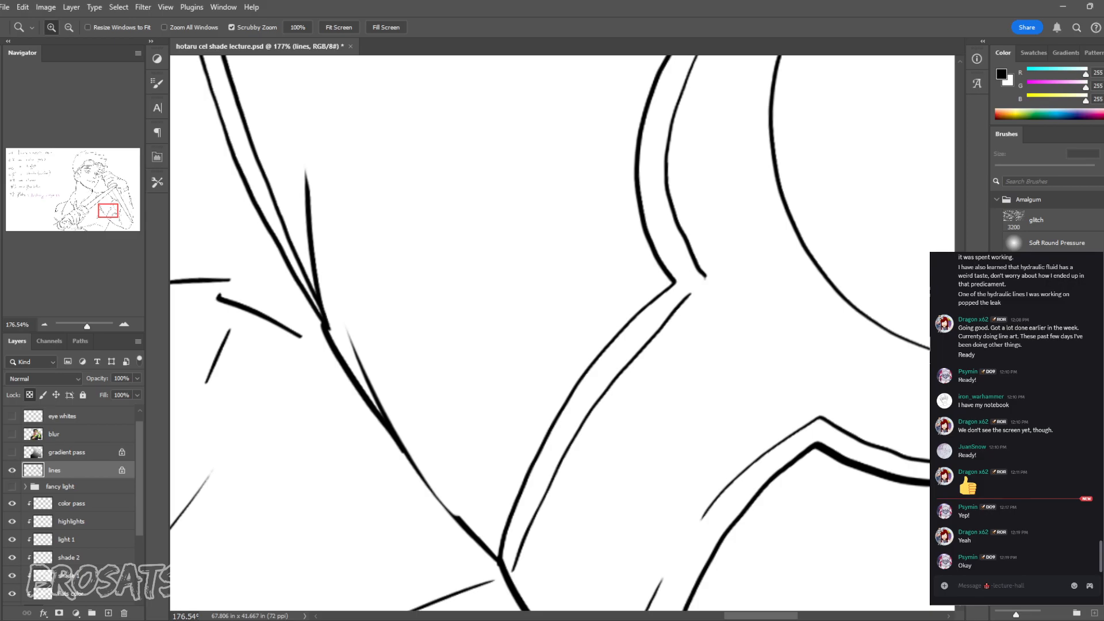
key(slash)
key(b)
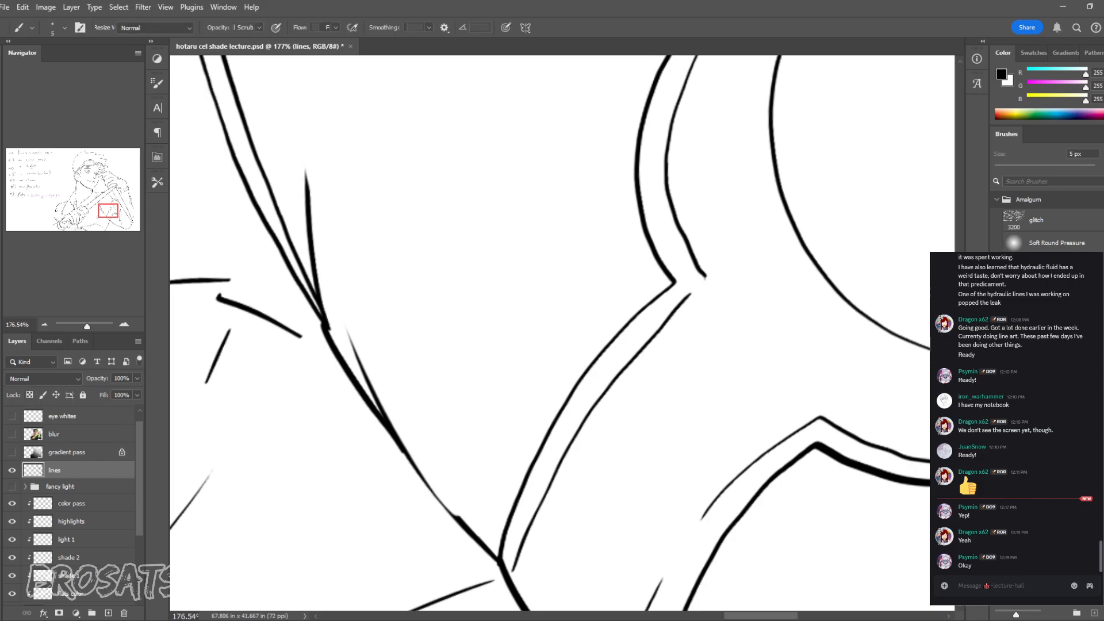
Step: Circle two tapering line ends on the sleeve trim, and undo both marks
mouse_move(692, 263)
mouse_down()
mouse_move(704, 219)
mouse_move(690, 261)
mouse_up()
drag(670, 311, 628, 348)
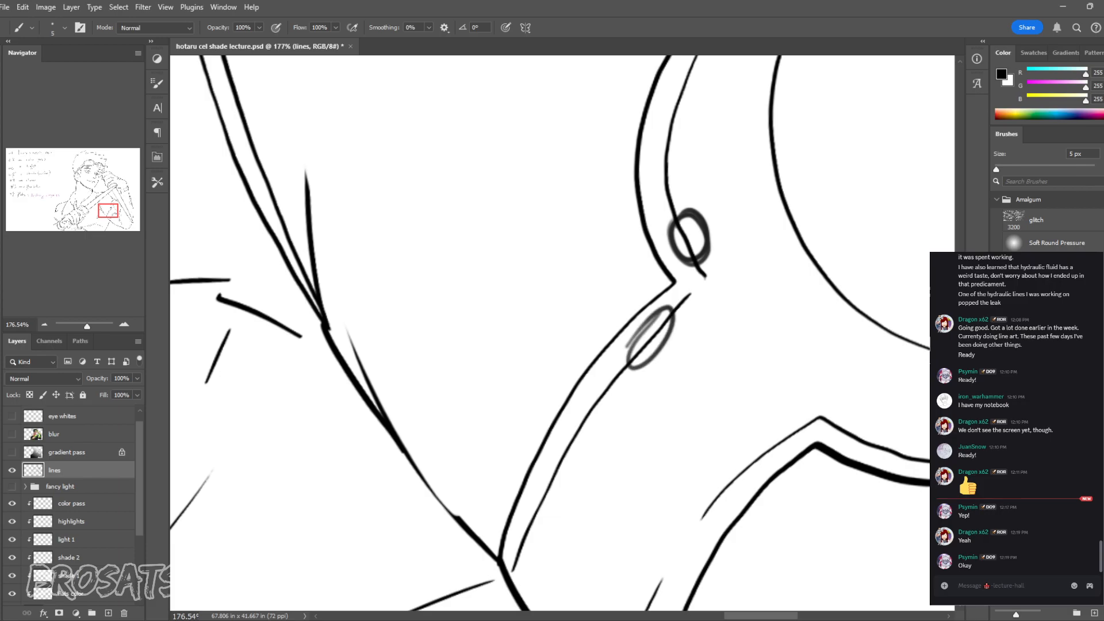
key(ctrl+z)
key(ctrl+z)
Step: Draw demonstration strokes of varying line weight around the eyebrow above the eye, and undo them
key(z)
drag(885, 498, 808, 498)
drag(669, 373, 685, 549)
drag(572, 163, 671, 164)
key(b)
mouse_move(438, 244)
mouse_down()
mouse_move(478, 230)
mouse_move(696, 235)
mouse_up()
mouse_move(457, 168)
mouse_down()
mouse_move(626, 152)
mouse_move(676, 162)
mouse_up()
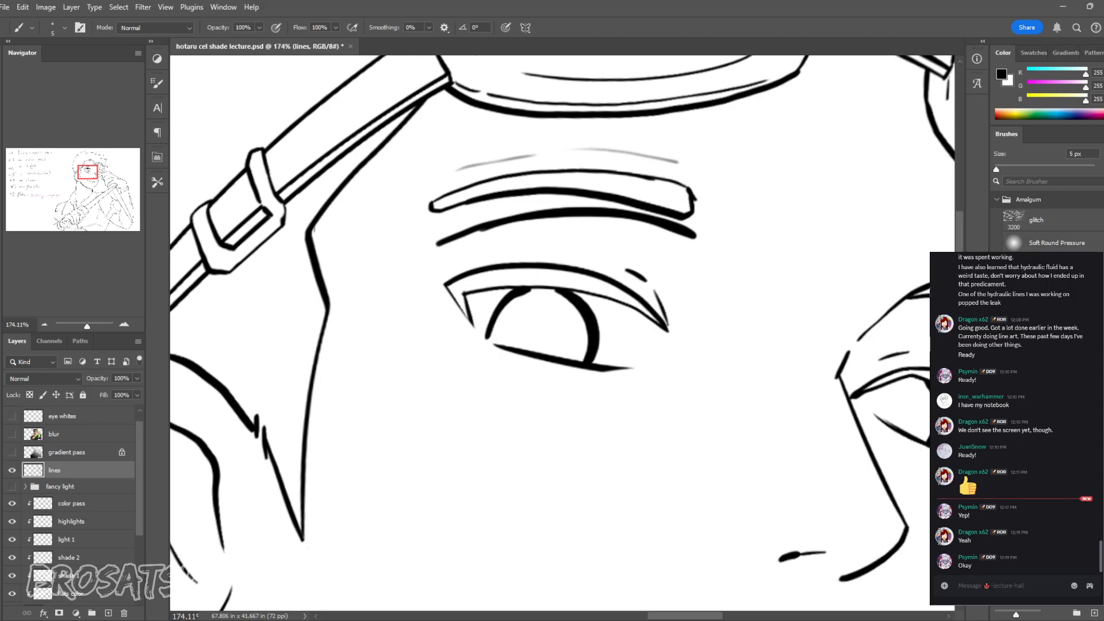
key(ctrl+z)
key(ctrl+z)
key(ctrl+z)
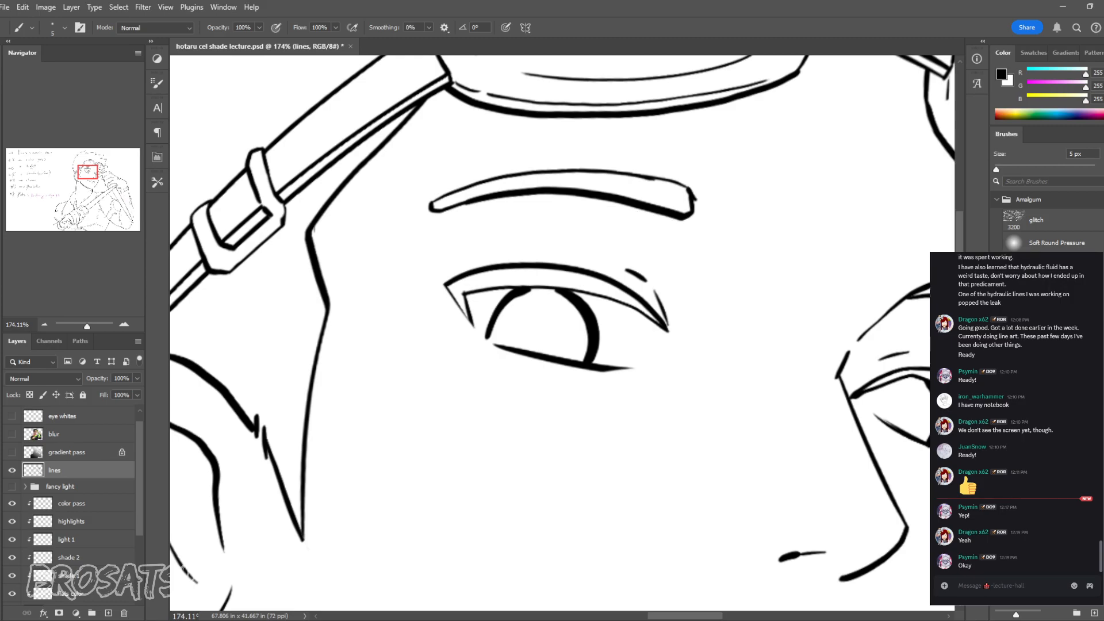
Step: Review the layer stack by selecting flat, the range from color pass down to flat, color pass alone, and lines
key(z)
drag(701, 322, 539, 322)
drag(784, 422, 804, 421)
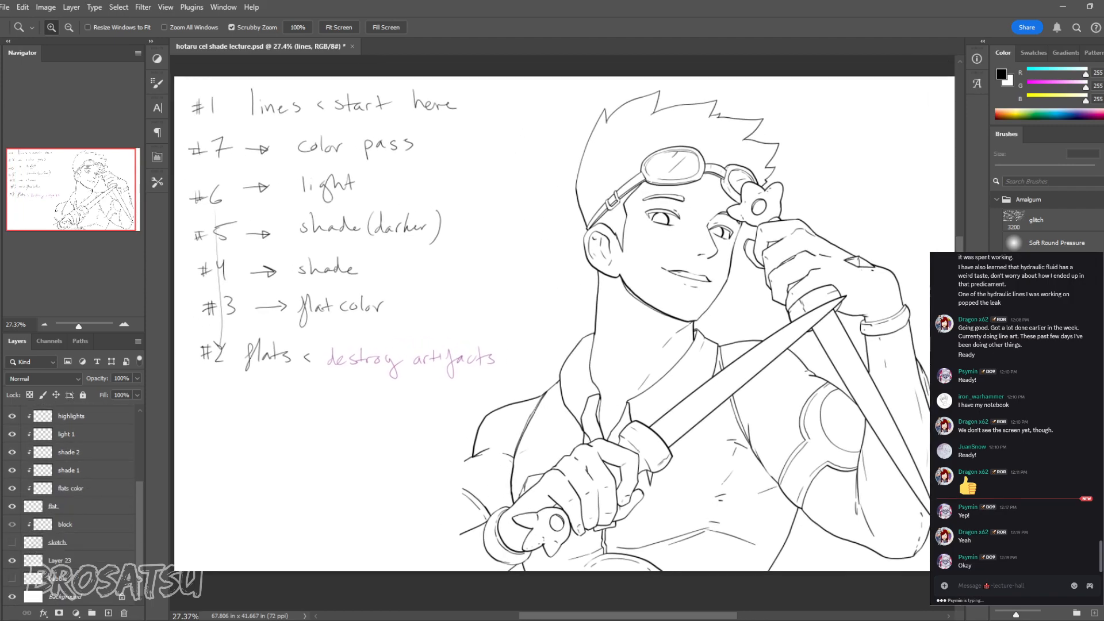
click(81, 506)
scroll(72, 503, up, 3)
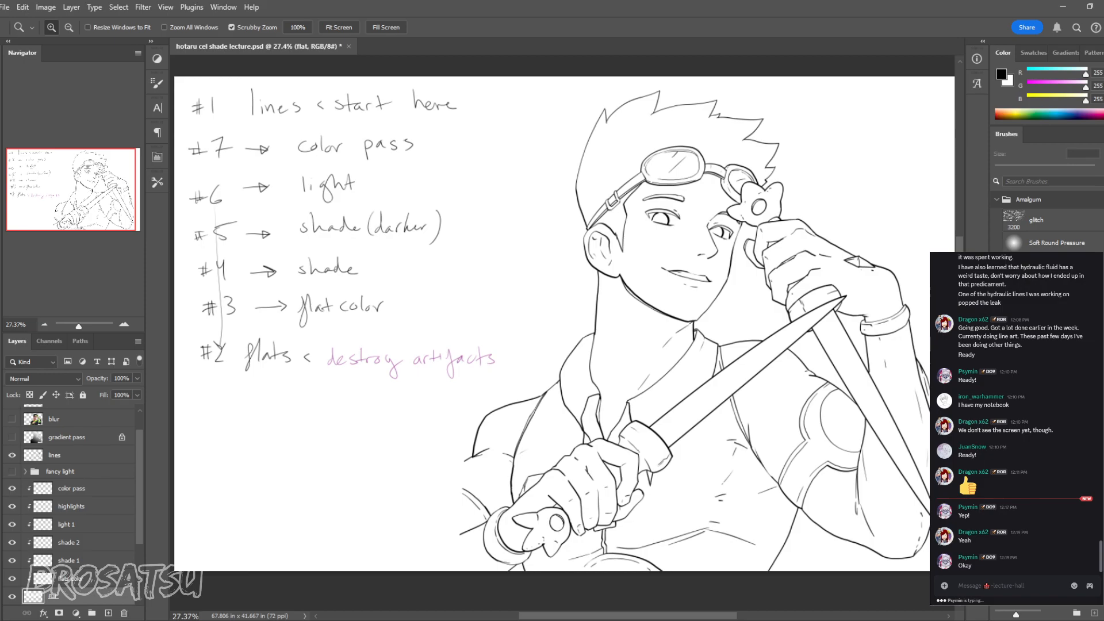
click(80, 488)
shift+click(81, 596)
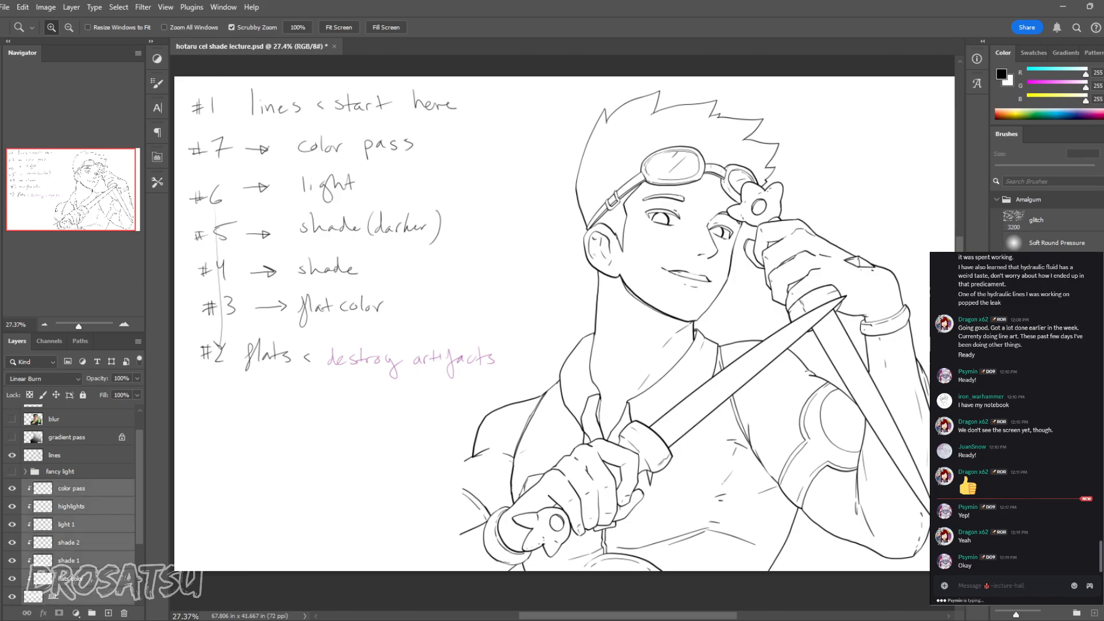
click(81, 488)
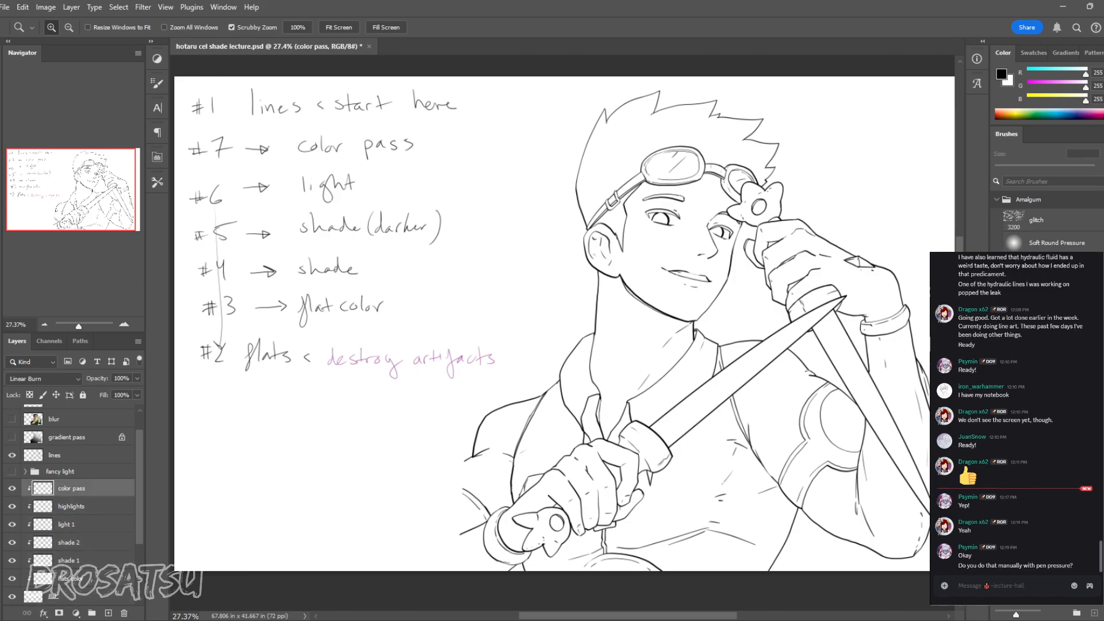
click(81, 455)
drag(552, 324, 514, 336)
scroll(69, 500, down, 5)
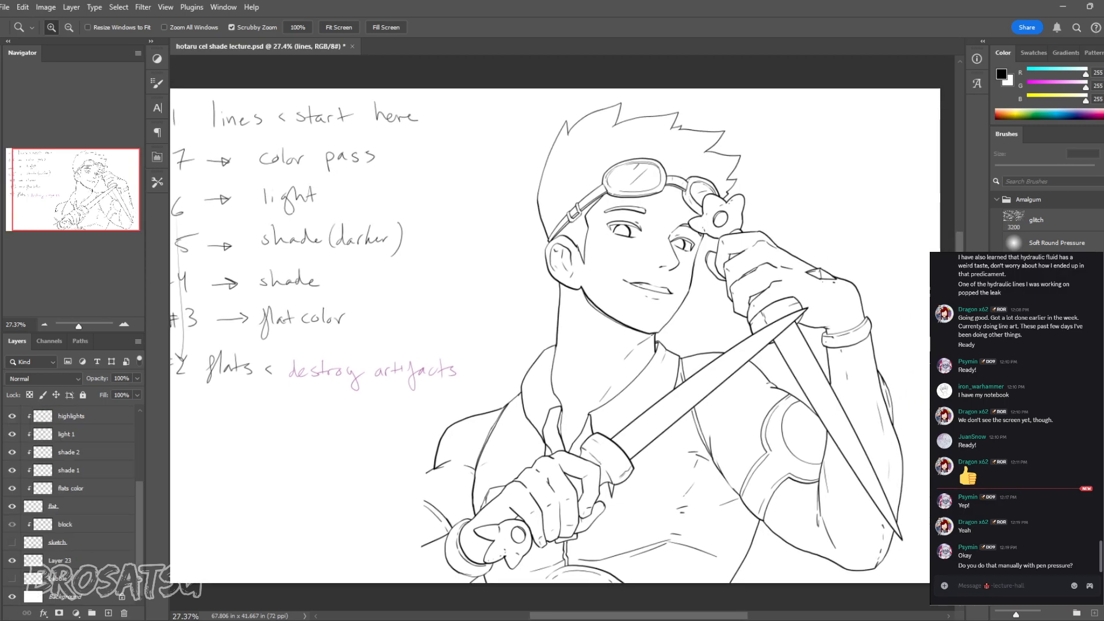
key(ctrl+0)
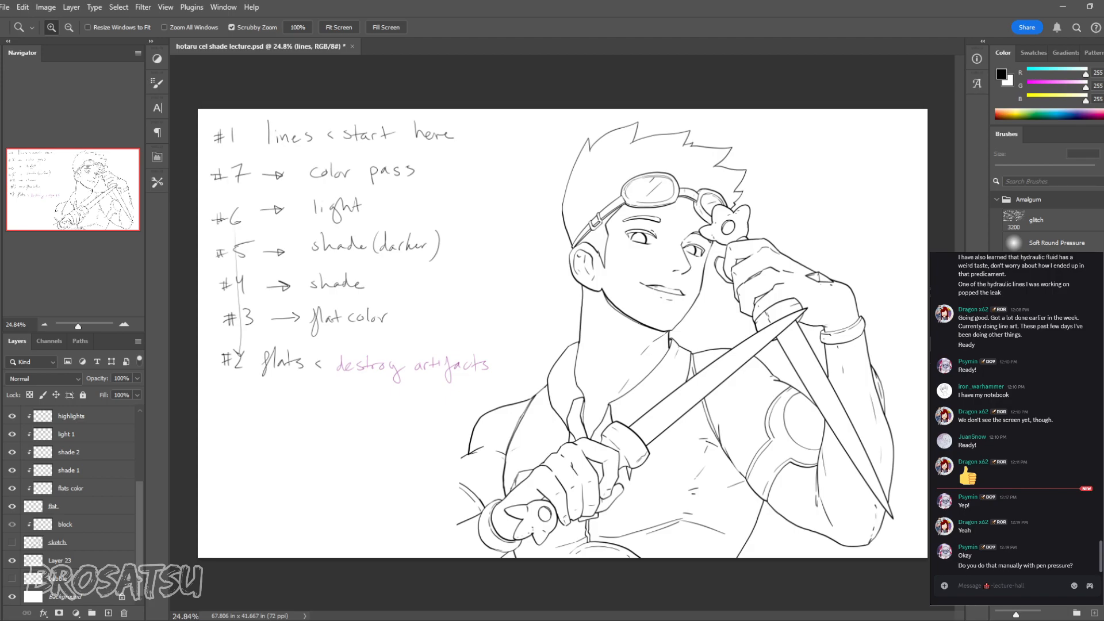
Step: Make the lines layer active and set the brush angle to 45° for drawing beside the character's head
drag(641, 209, 670, 208)
scroll(72, 488, up, 4)
click(66, 451)
click(69, 469)
key(b)
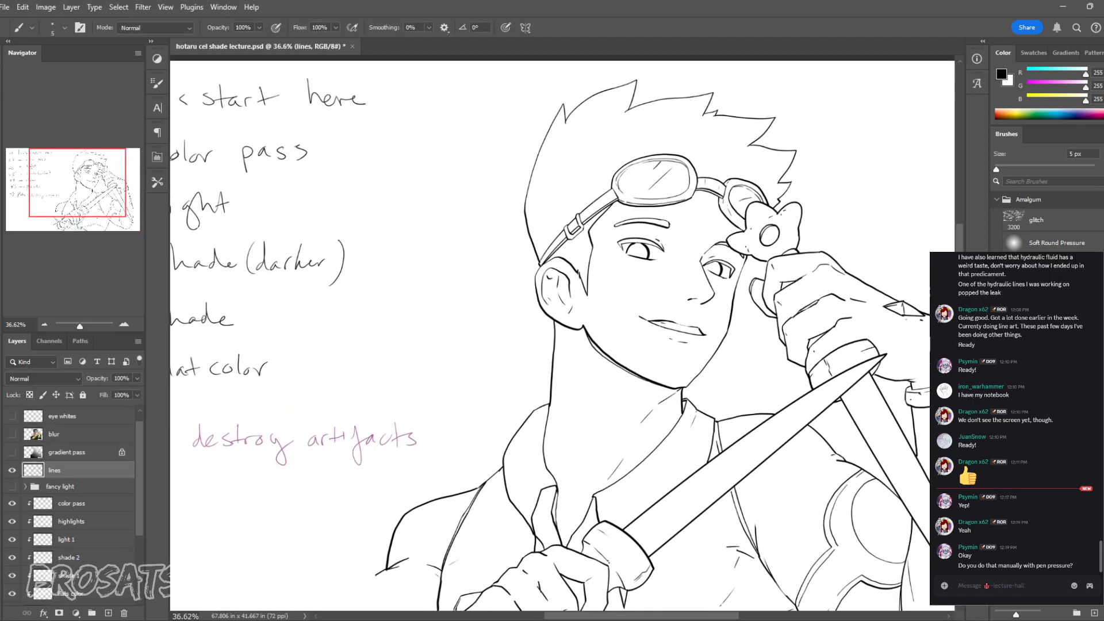
key(shift+Left)
key(shift+Left)
key(shift+Left)
Step: Enlarge the brush and draw a row of curved test strokes in the empty space beside the head
key(bracketright)
key(bracketright)
key(bracketright)
key(bracketright)
drag(374, 199, 430, 377)
drag(388, 181, 436, 359)
mouse_move(402, 164)
mouse_down()
mouse_move(454, 351)
mouse_move(452, 314)
mouse_up()
Step: Add progressively thinner and shorter test strokes to the row while reducing the brush to 1 px
key(bracketleft)
key(bracketleft)
key(bracketleft)
key(bracketleft)
key(bracketleft)
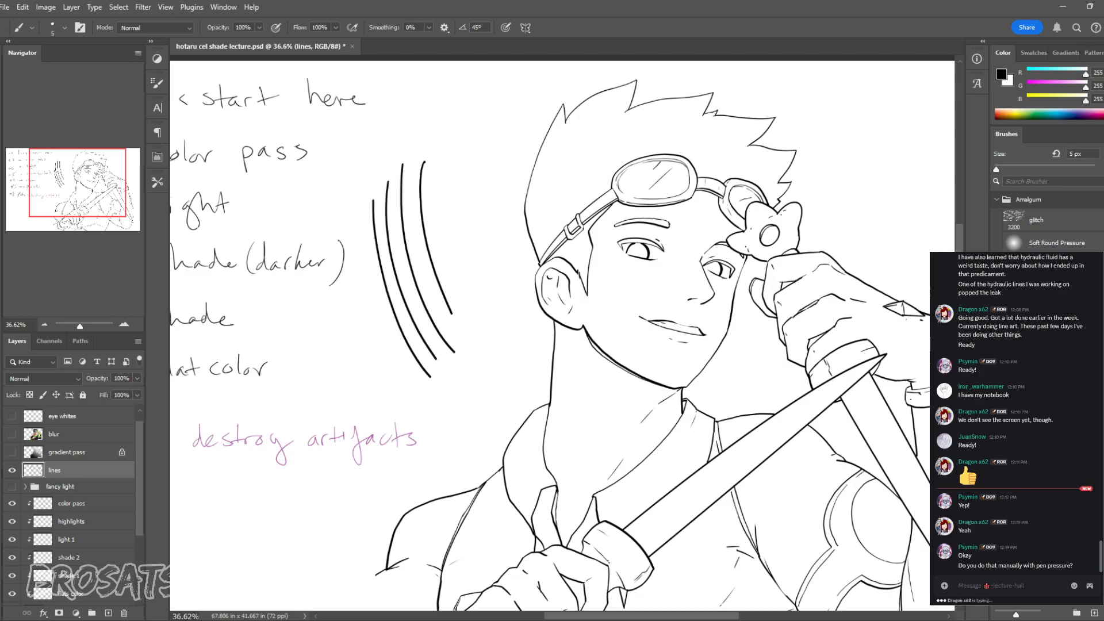
key(bracketleft)
key(bracketleft)
key(bracketleft)
mouse_move(434, 159)
mouse_down()
mouse_move(461, 274)
mouse_move(463, 202)
mouse_move(478, 268)
mouse_up()
mouse_move(478, 152)
mouse_down()
mouse_move(486, 243)
mouse_move(504, 251)
mouse_up()
key(bracketleft)
drag(507, 164, 508, 215)
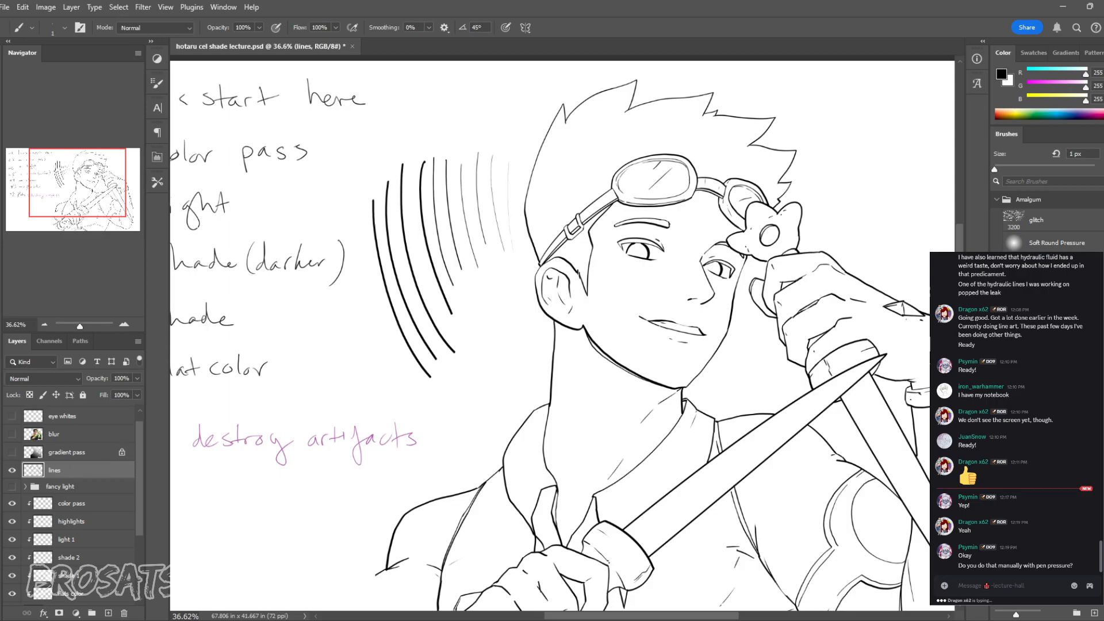
Step: Undo the whole row of test strokes beside the head
key(ctrl+z)
key(ctrl+z)
key(ctrl+z)
key(ctrl+z)
key(ctrl+z)
key(ctrl+z)
key(ctrl+z)
key(ctrl+z)
key(ctrl+z)
key(ctrl+z)
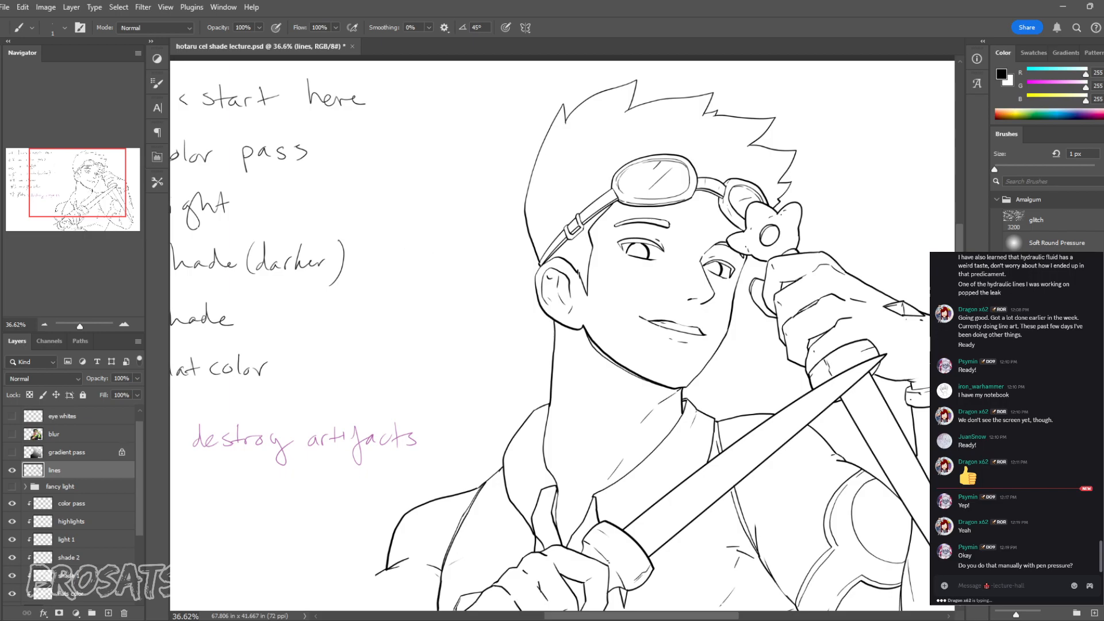
Step: Try curved strokes of varying opacity beside the head with a 19 px brush at 0° angle, and undo them
key(period)
mouse_move(382, 176)
mouse_down()
mouse_move(393, 299)
mouse_move(411, 343)
mouse_move(395, 254)
mouse_move(427, 348)
mouse_move(432, 330)
mouse_up()
mouse_move(414, 209)
mouse_down()
mouse_move(430, 288)
mouse_move(457, 276)
mouse_up()
drag(454, 225, 476, 277)
key(ctrl+z)
key(ctrl+z)
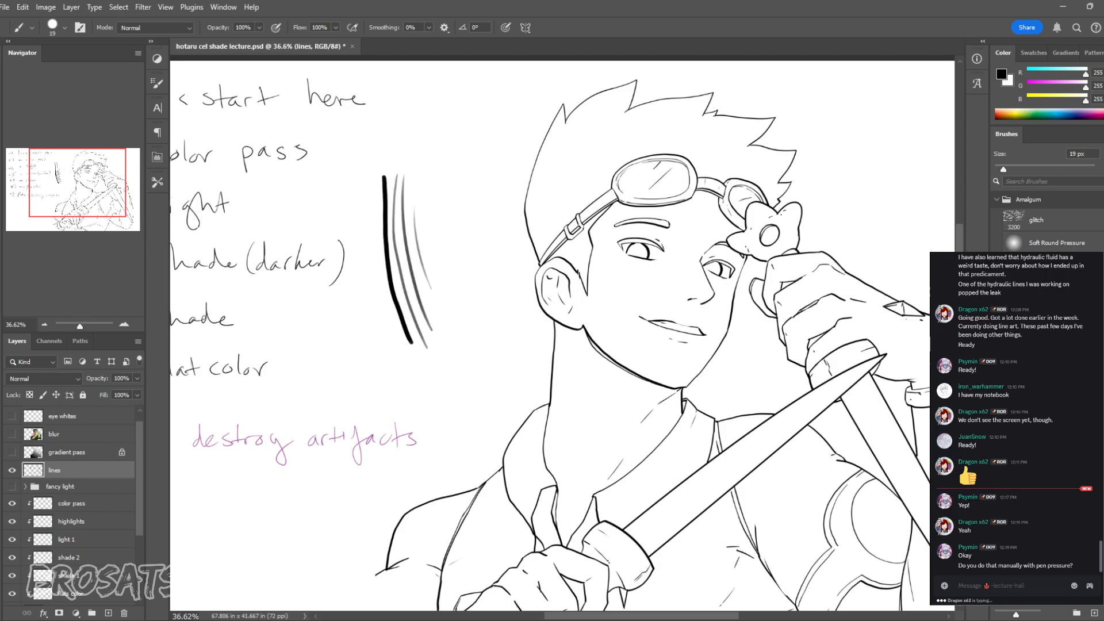
key(ctrl+z)
key(ctrl+z)
key(ctrl+z)
key(ctrl+z)
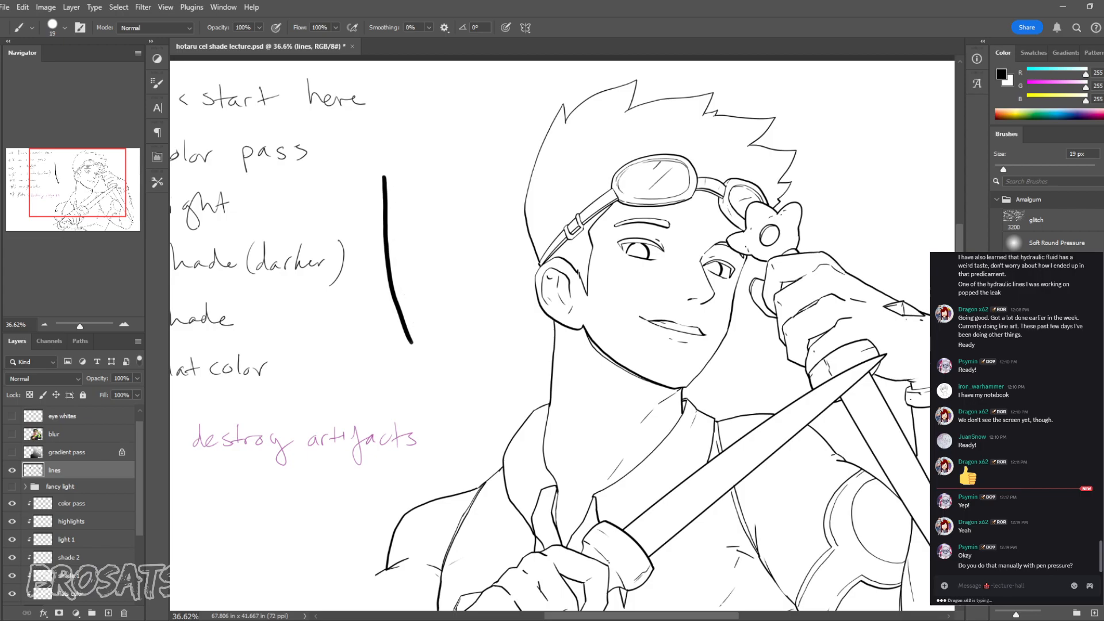
Step: Set the brush to 10 px and draw a vertical line from the shoulder's cut-off edge down to the canvas bottom
key(z)
key(ctrl+0)
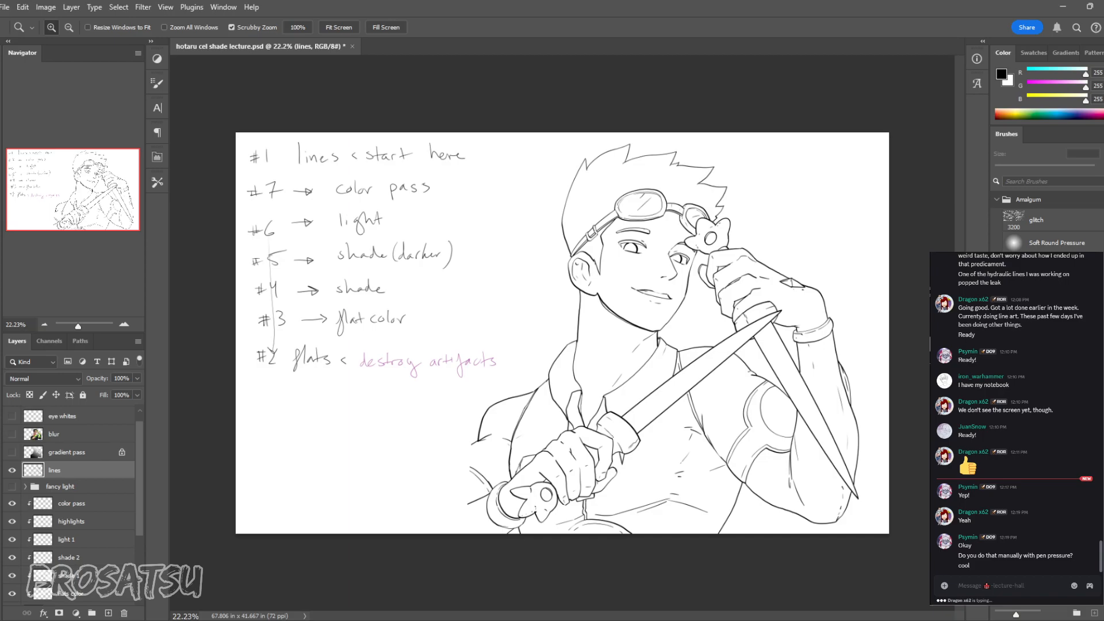
drag(494, 476, 512, 476)
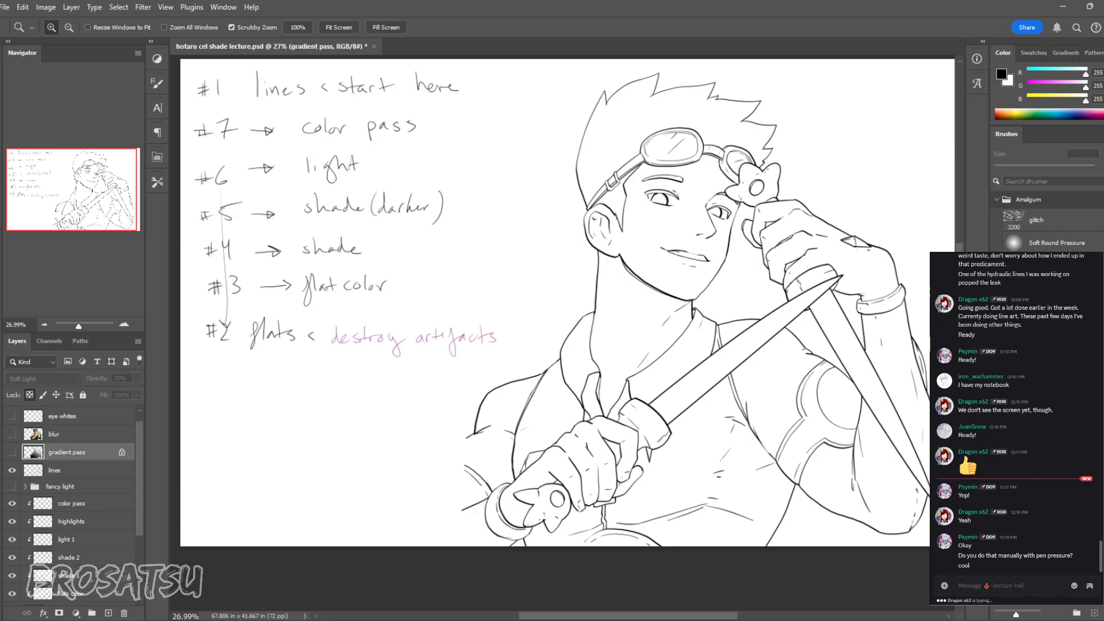
key(b)
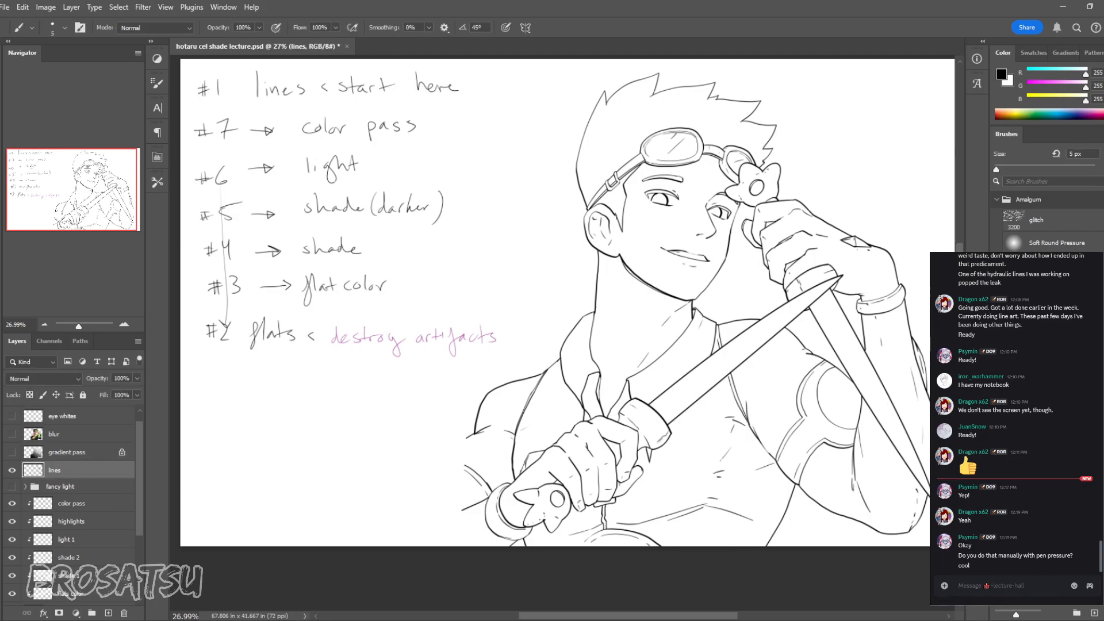
key(z)
drag(490, 489, 546, 489)
key(b)
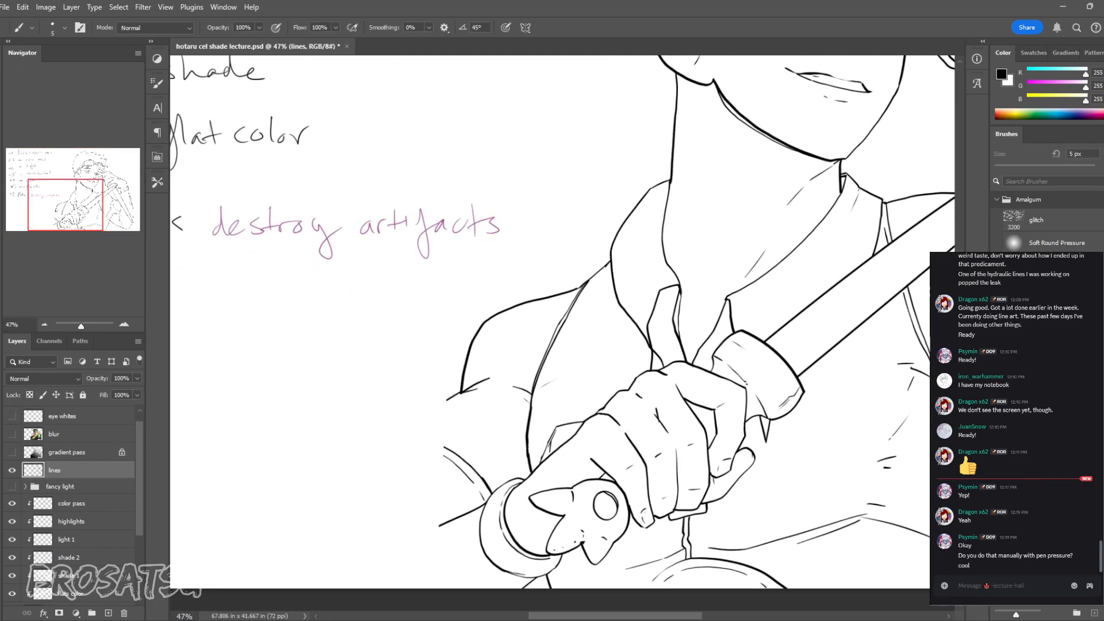
key(bracketright)
scroll(562, 322, down, 3)
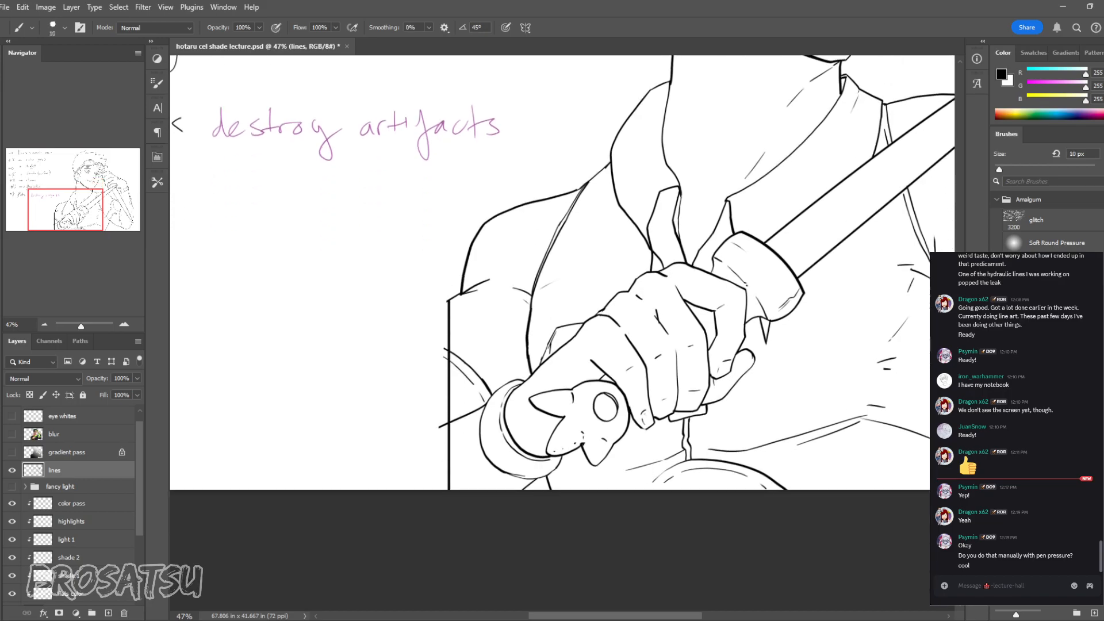
Step: Draw a straight full-height divider line on the lines layer between the handwritten notes and the character
scroll(562, 273, down, 1)
key(z)
drag(615, 369, 538, 370)
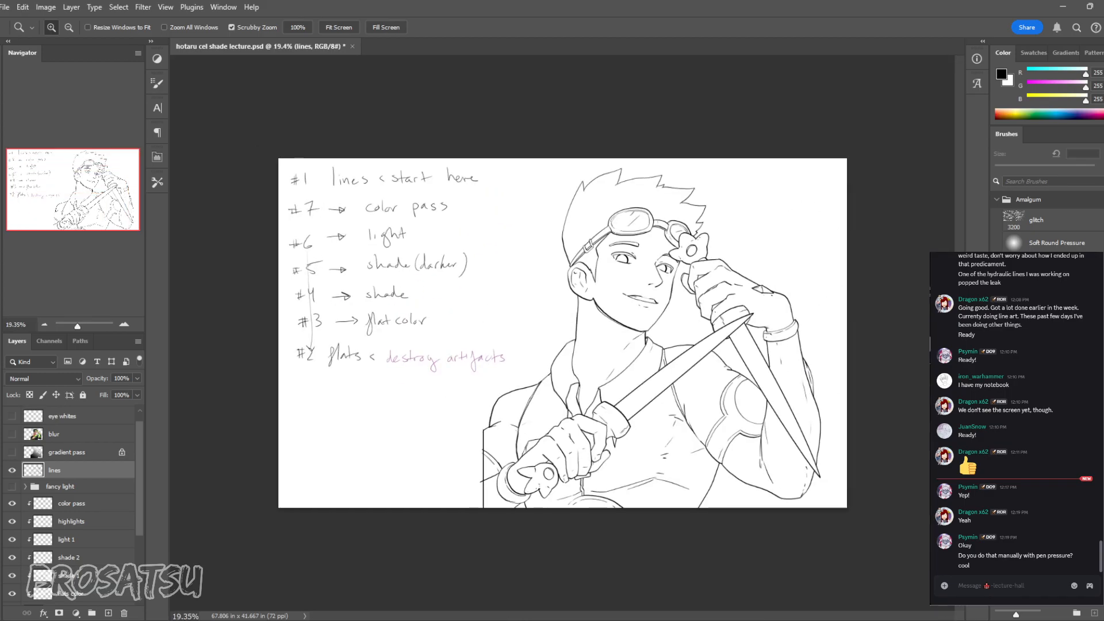
key(b)
drag(481, 508, 482, 159)
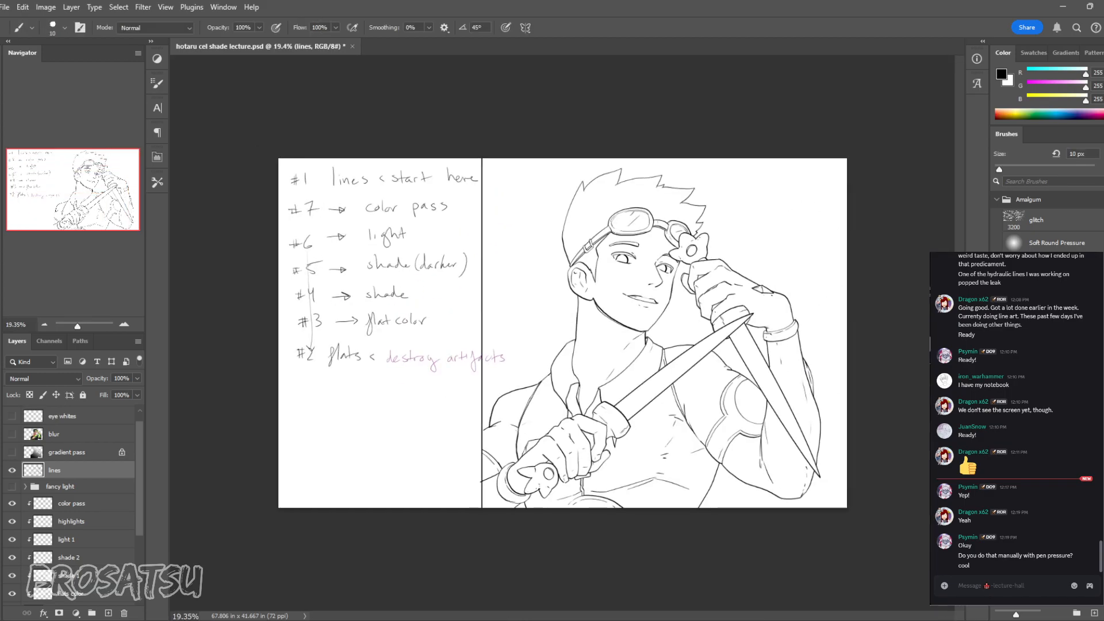
key(ctrl+z)
drag(483, 508, 483, 159)
mouse_move(368, 292)
mouse_down()
mouse_move(370, 183)
mouse_move(322, 269)
mouse_up()
key(ctrl+z)
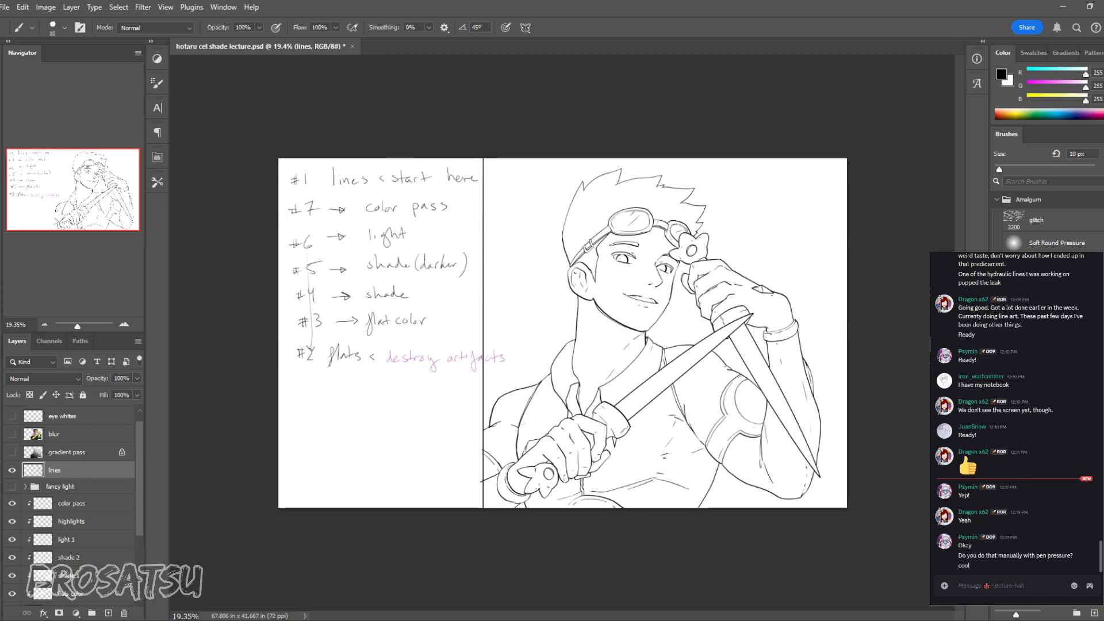
Step: Scale down the handwritten notes on Layer 23 so they fit beside the vertical divider
scroll(72, 506, down, 3)
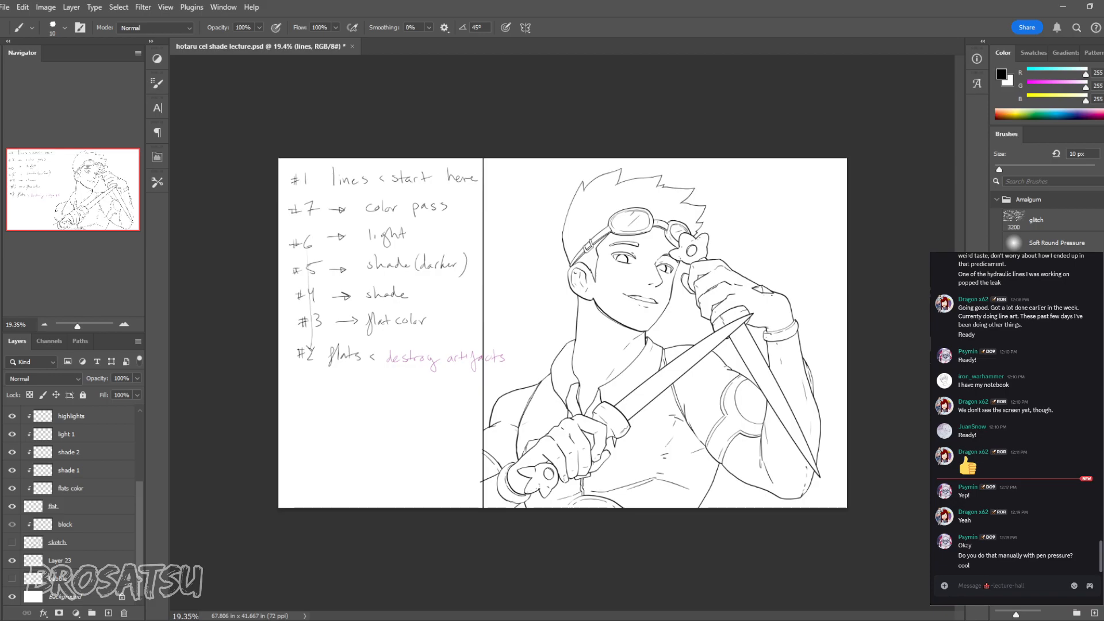
click(60, 560)
key(ctrl+t)
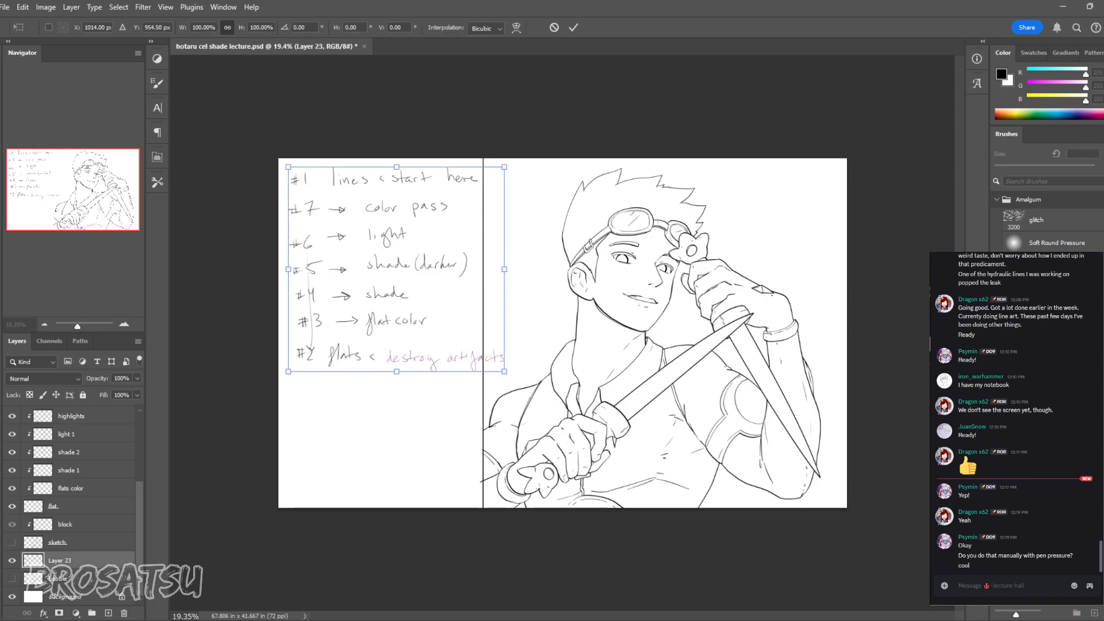
drag(504, 269, 479, 269)
key(Return)
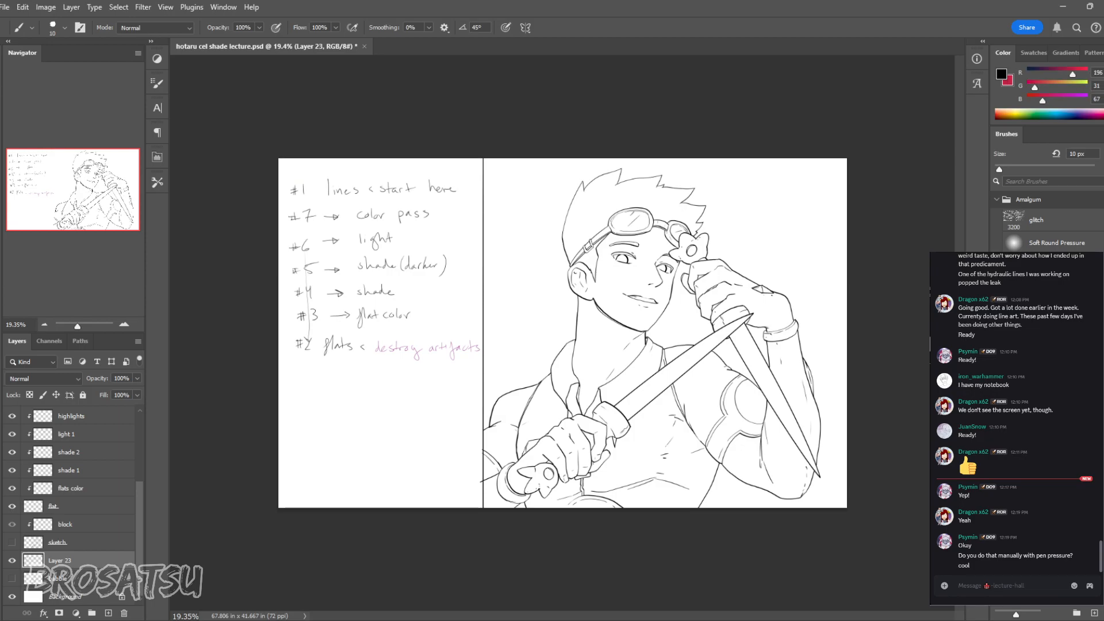
Step: Strike through the handwritten note "#1 lines < start here" with a red line on Layer 23
key(x)
drag(286, 190, 455, 185)
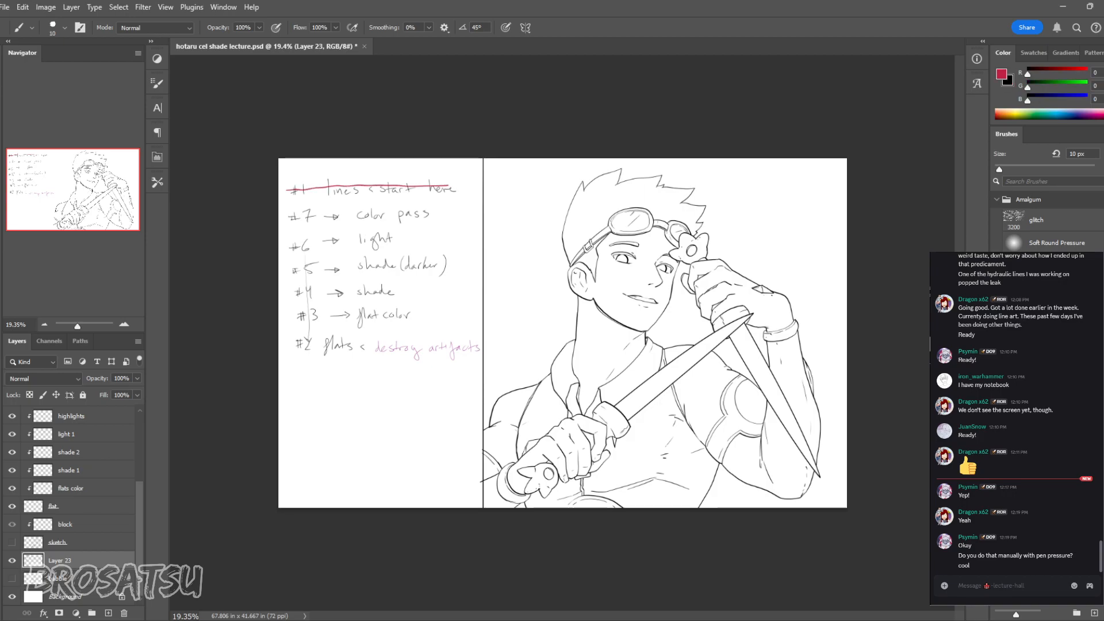
drag(311, 339, 308, 341)
key(ctrl+z)
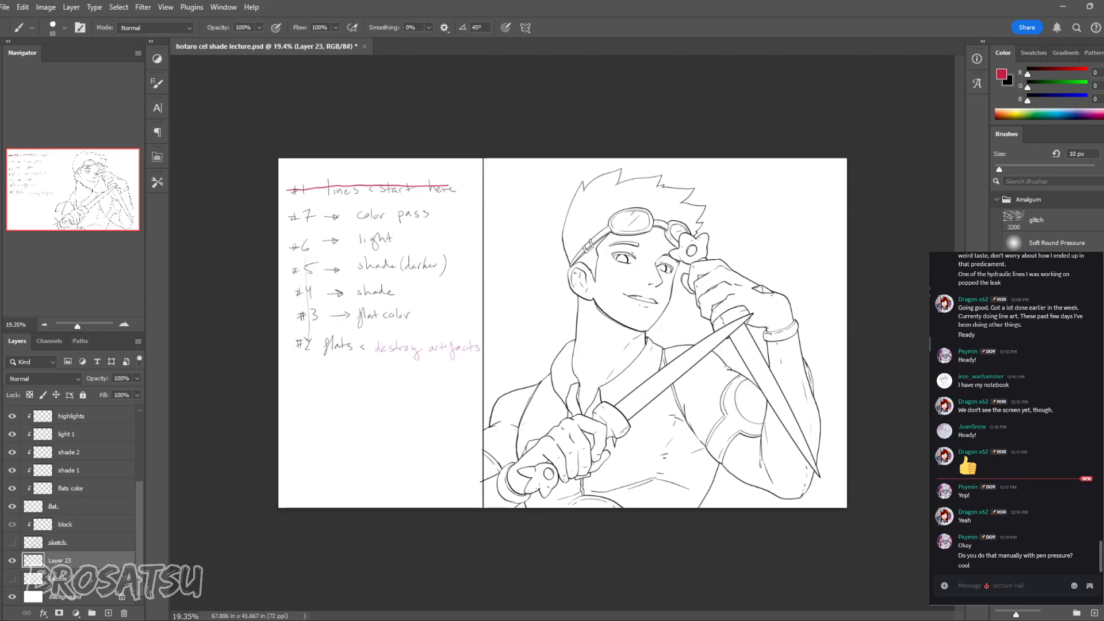
Step: Expand the fancy light layer group and show its locked flats layer
click(81, 506)
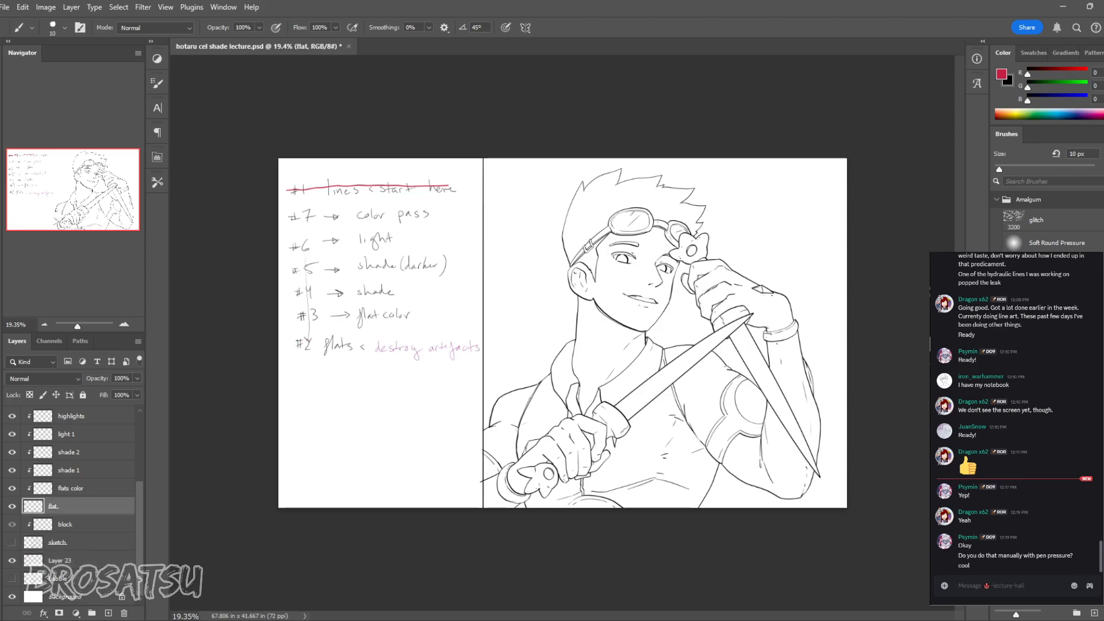
scroll(81, 506, up, 2)
scroll(81, 501, up, 2)
click(80, 472)
scroll(80, 472, up, 2)
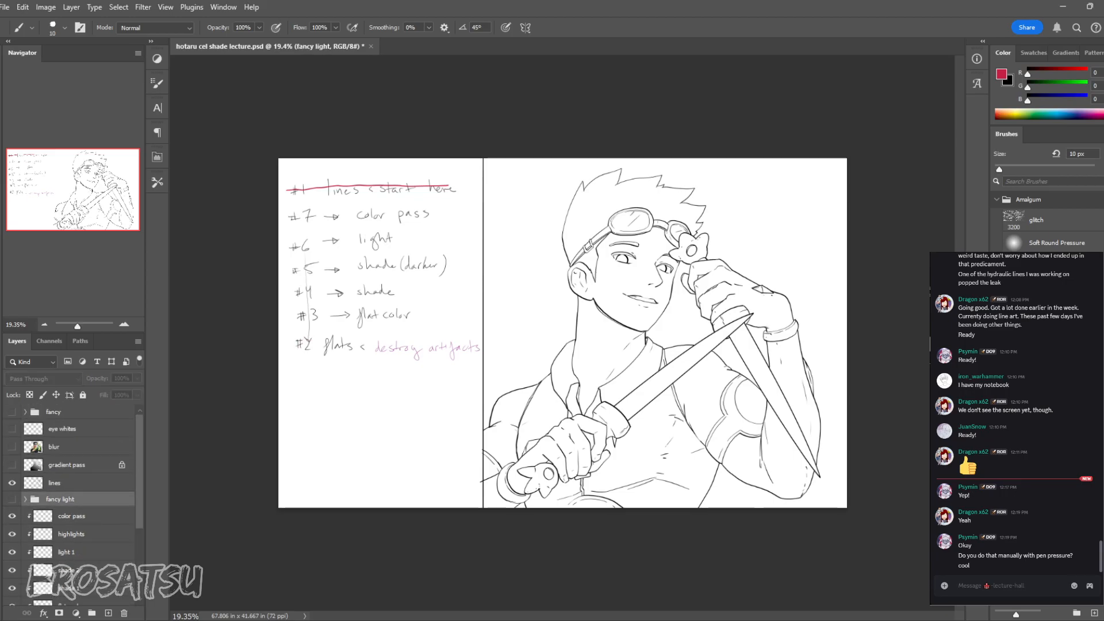
click(80, 412)
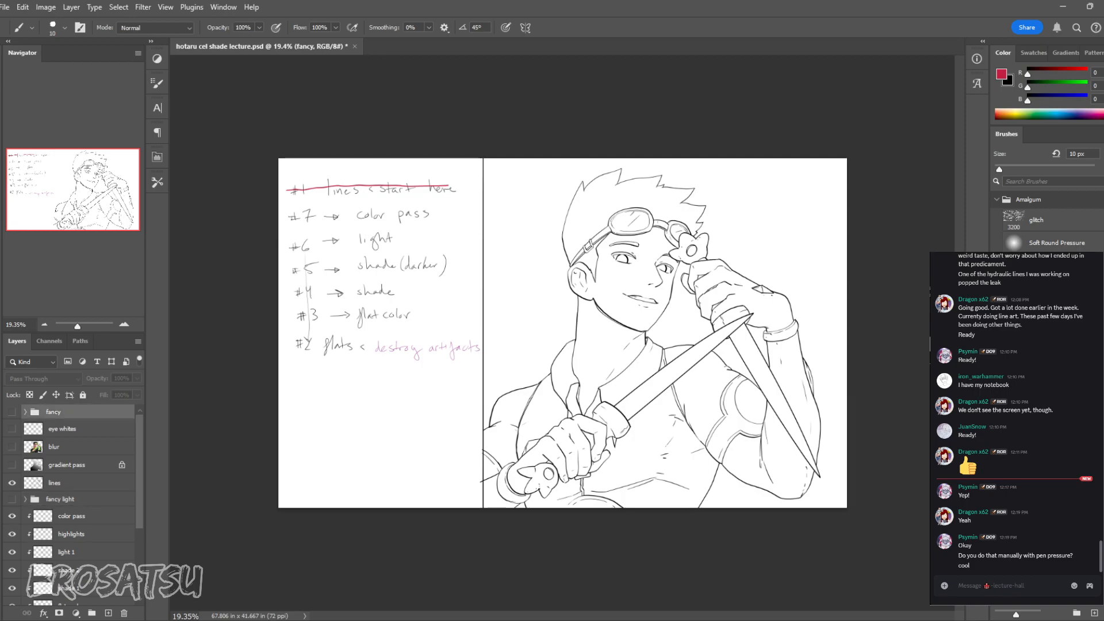
click(81, 499)
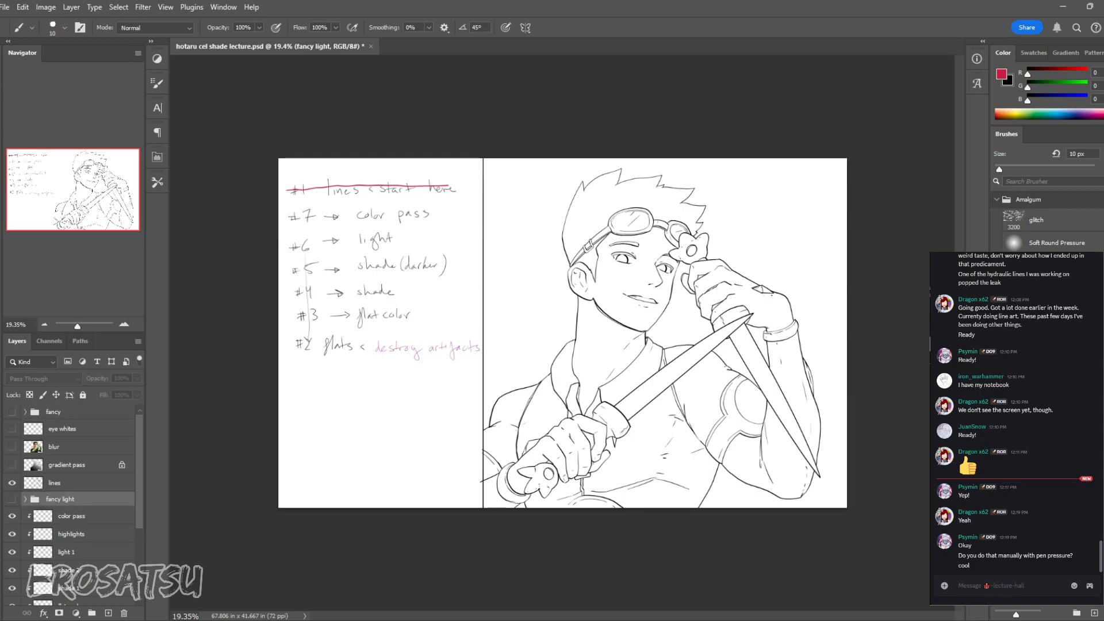
click(24, 499)
scroll(81, 500, down, 2)
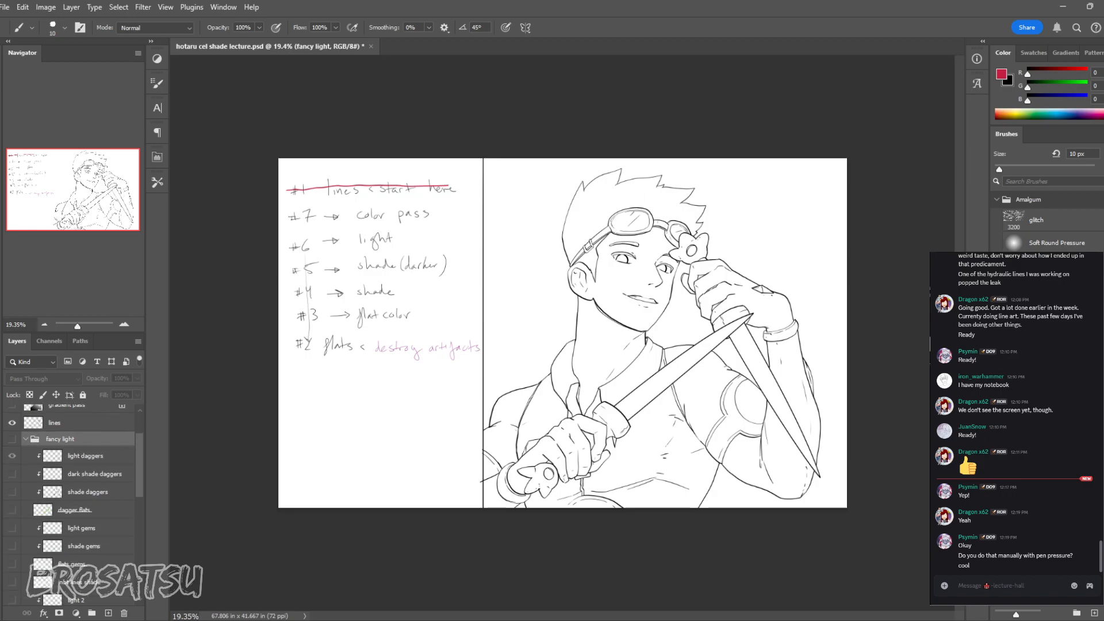
scroll(75, 504, down, 4)
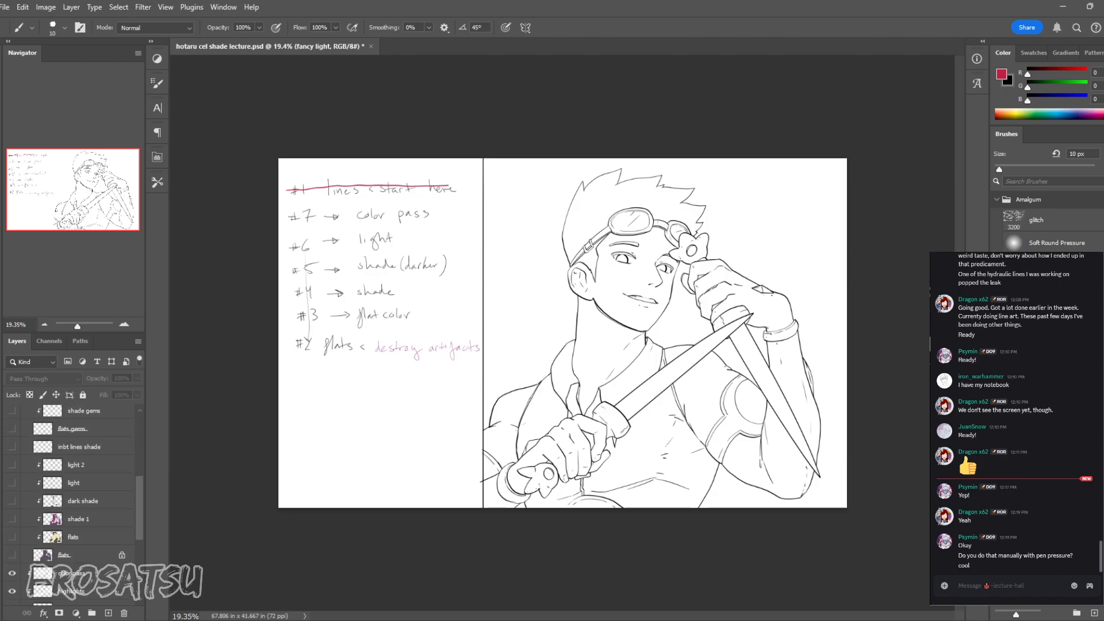
click(11, 554)
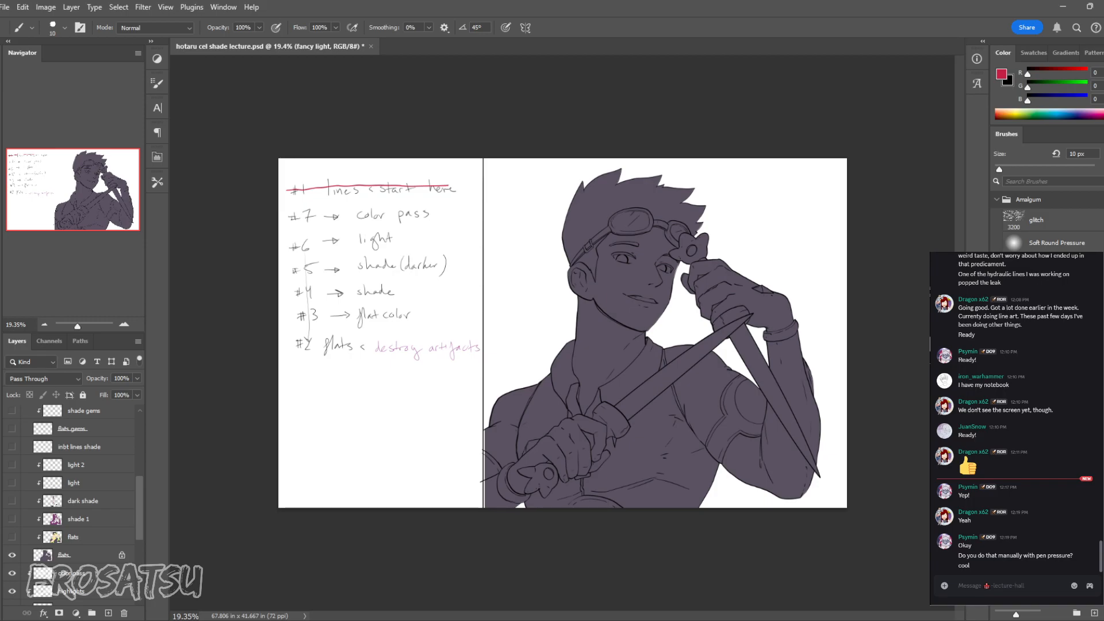
Step: Undo the red strikethrough, the scaling of the handwritten notes and the vertical divider line
key(z)
drag(494, 336, 546, 336)
key(v)
key(alt+])
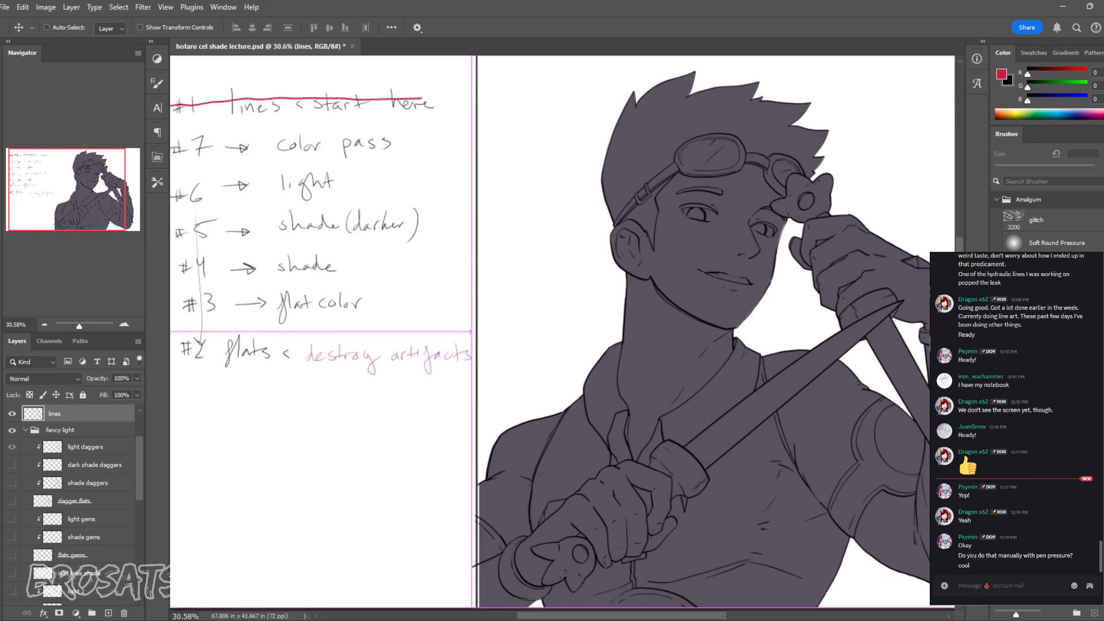
key(ctrl+z)
key(ctrl+z)
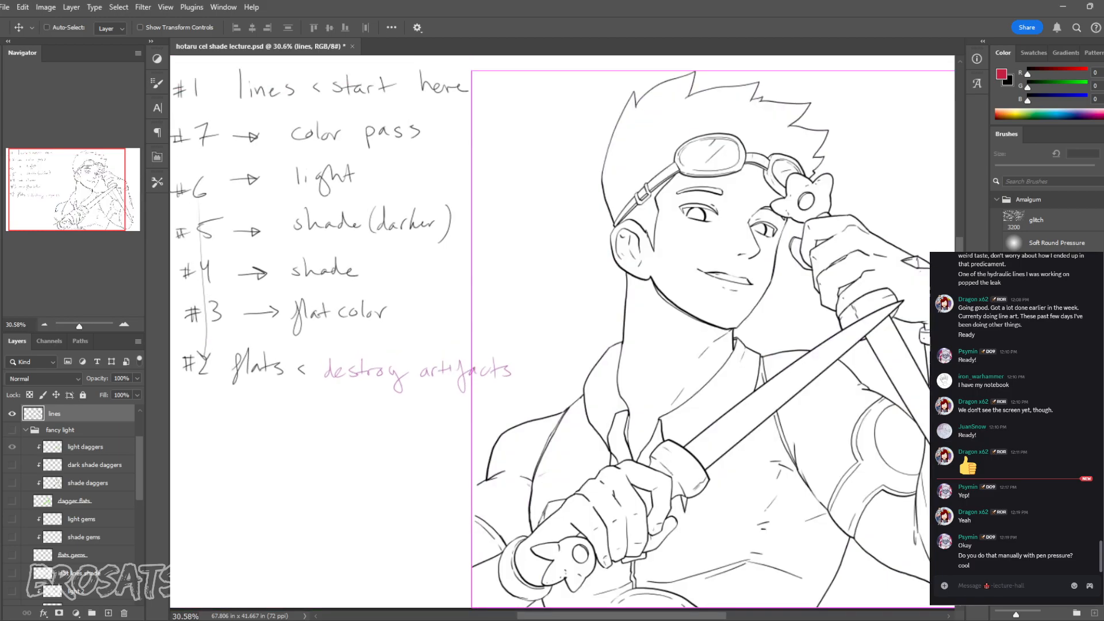
Step: Show the locked flats layer in the fancy light group again
scroll(80, 492, up, 1)
scroll(80, 504, down, 5)
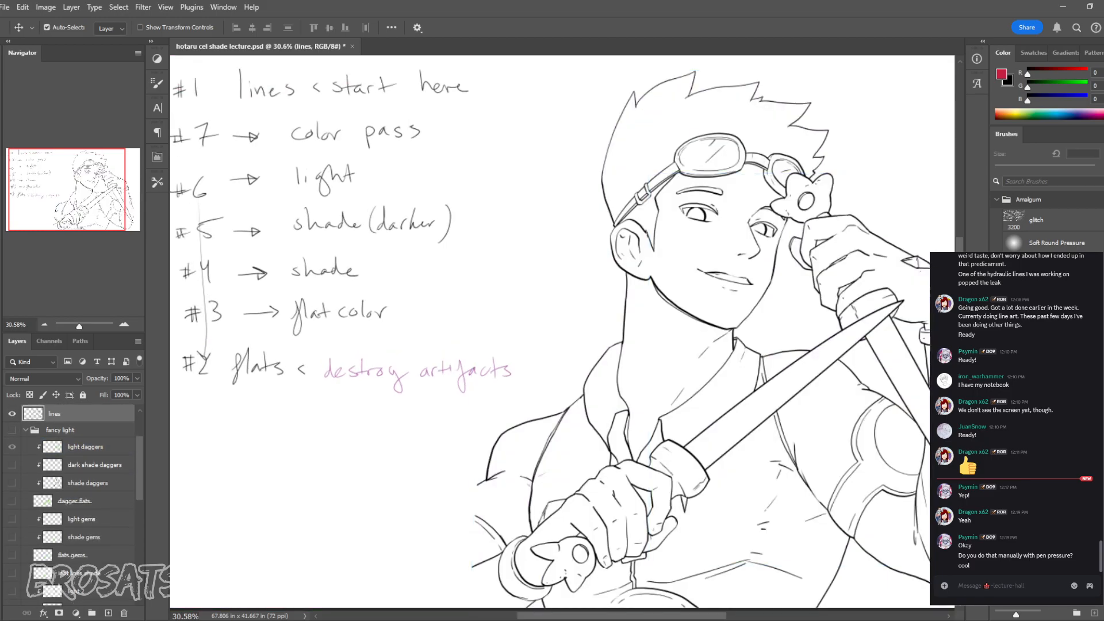
click(11, 546)
click(72, 545)
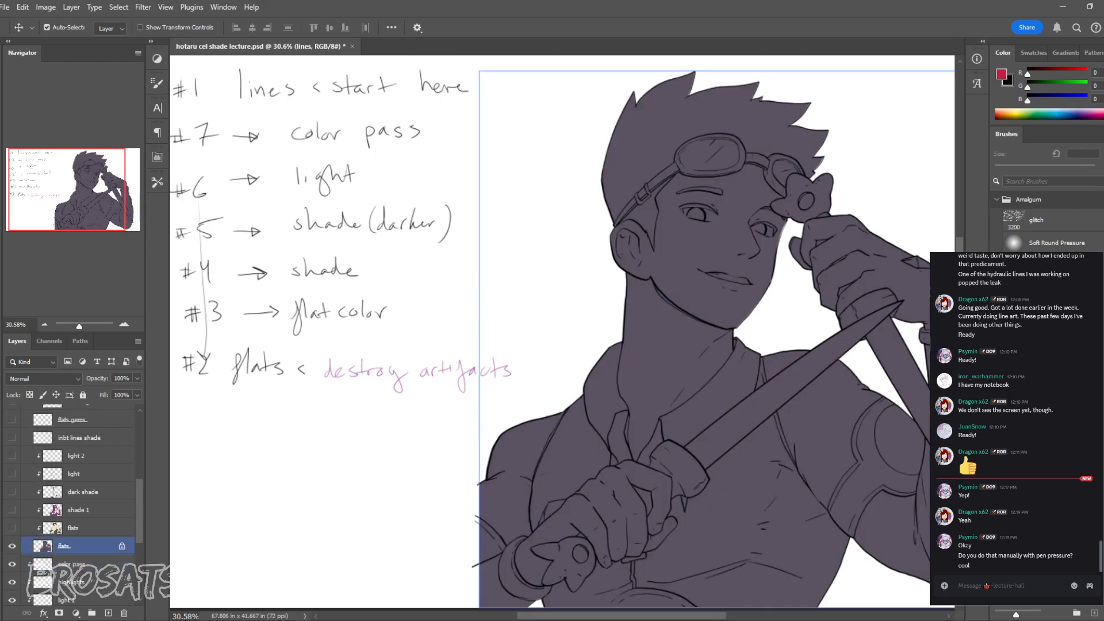
scroll(81, 504, up, 5)
Step: Draw a straight black full-height divider on the lines layer between the notes and the character with the 10 px brush
click(72, 474)
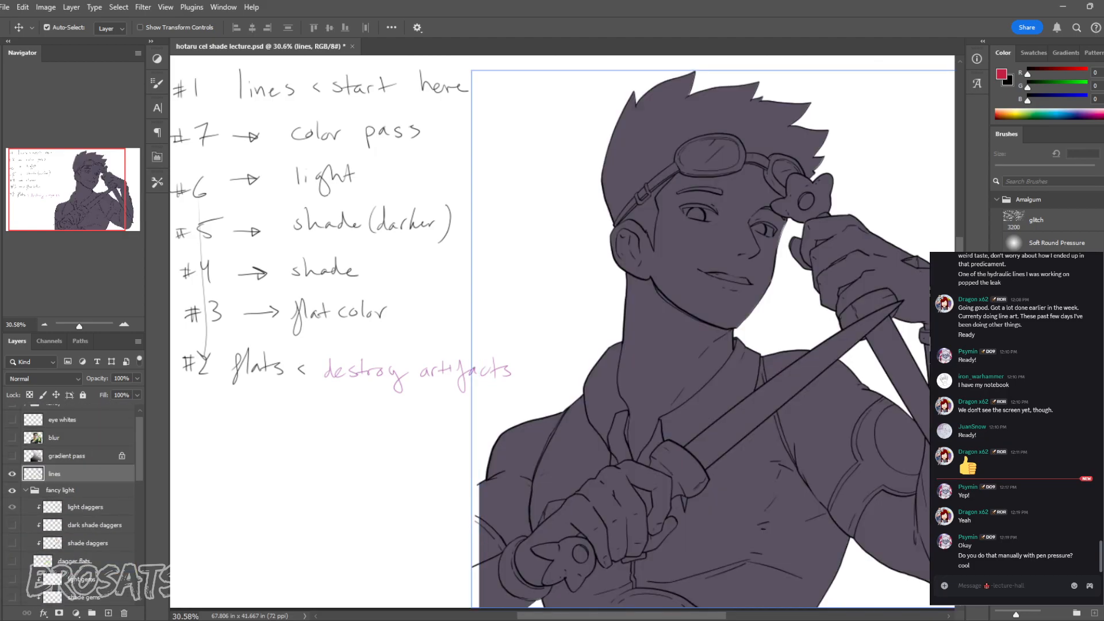
key(d)
key(b)
drag(562, 331, 543, 282)
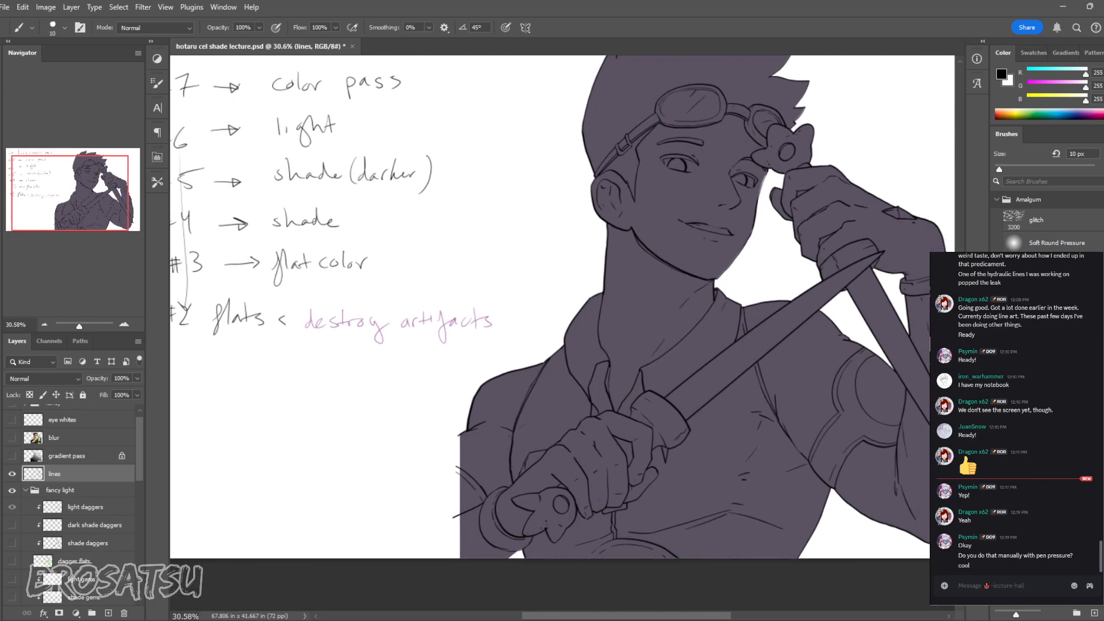
drag(462, 558, 463, 268)
key(ctrl+z)
drag(462, 558, 463, 56)
key(z)
drag(563, 332, 511, 332)
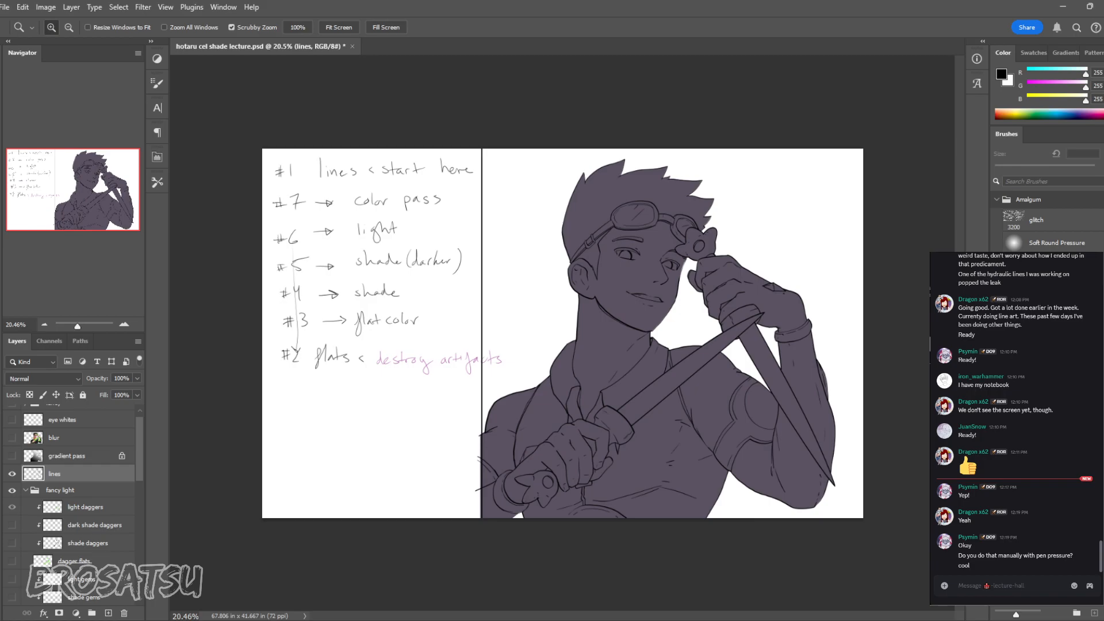
Step: Scale down the handwritten notes on Layer 23 until they fit beside the black divider
scroll(75, 504, down, 4)
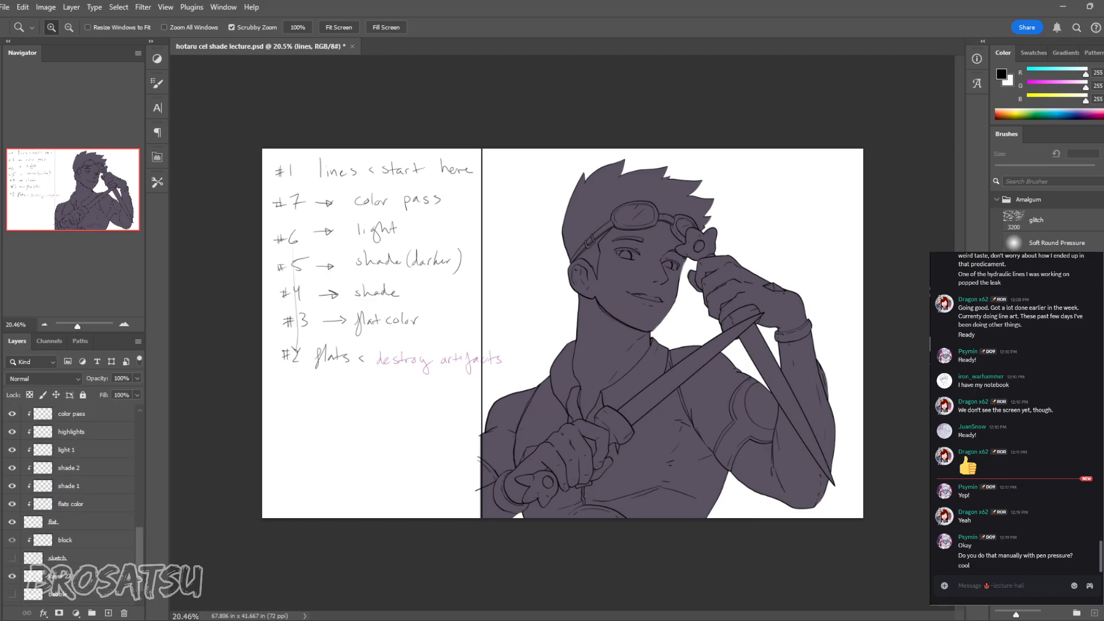
click(77, 521)
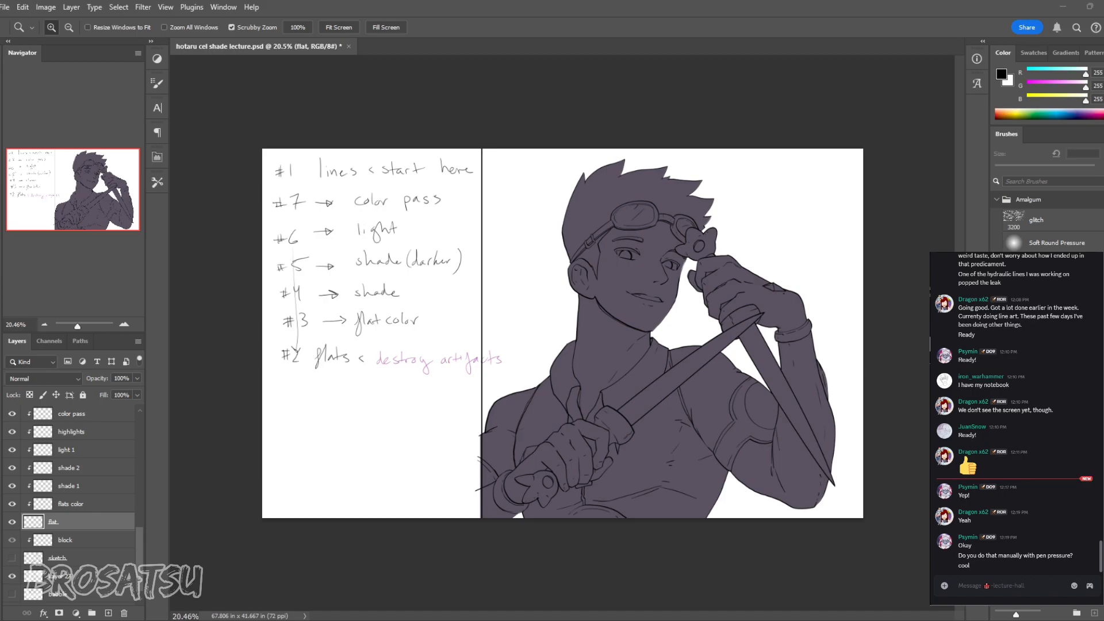
click(77, 575)
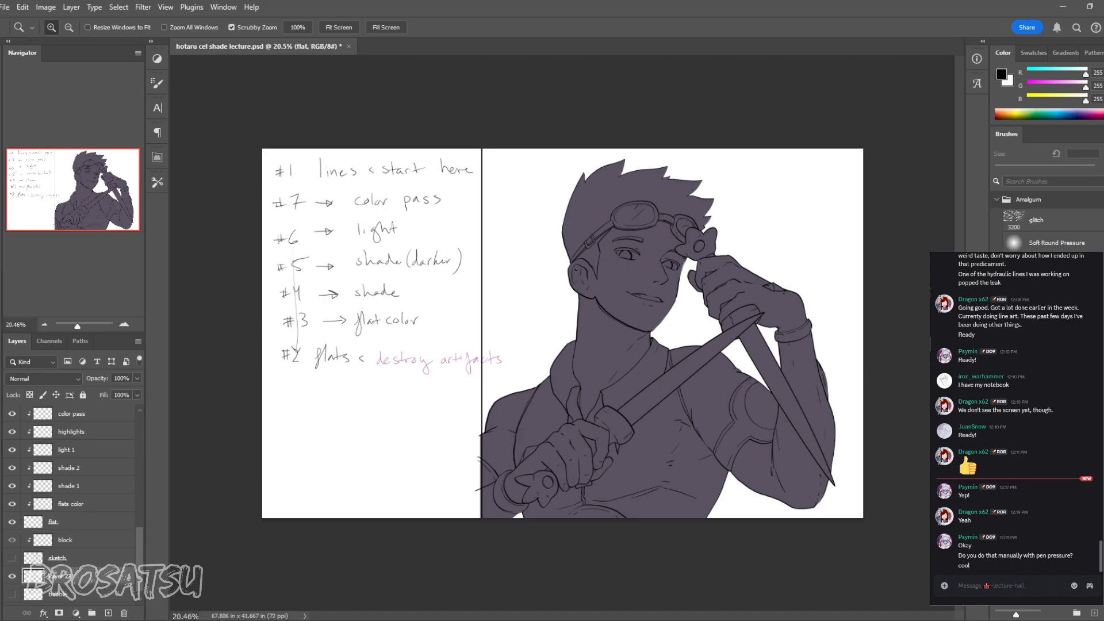
key(ctrl+t)
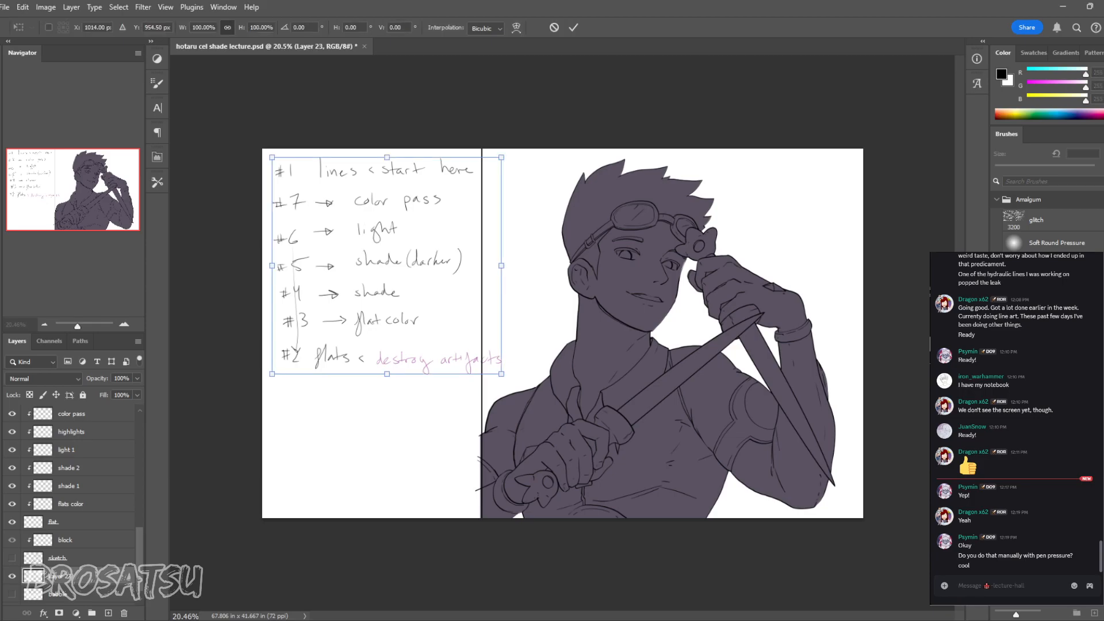
drag(502, 374, 476, 349)
key(Return)
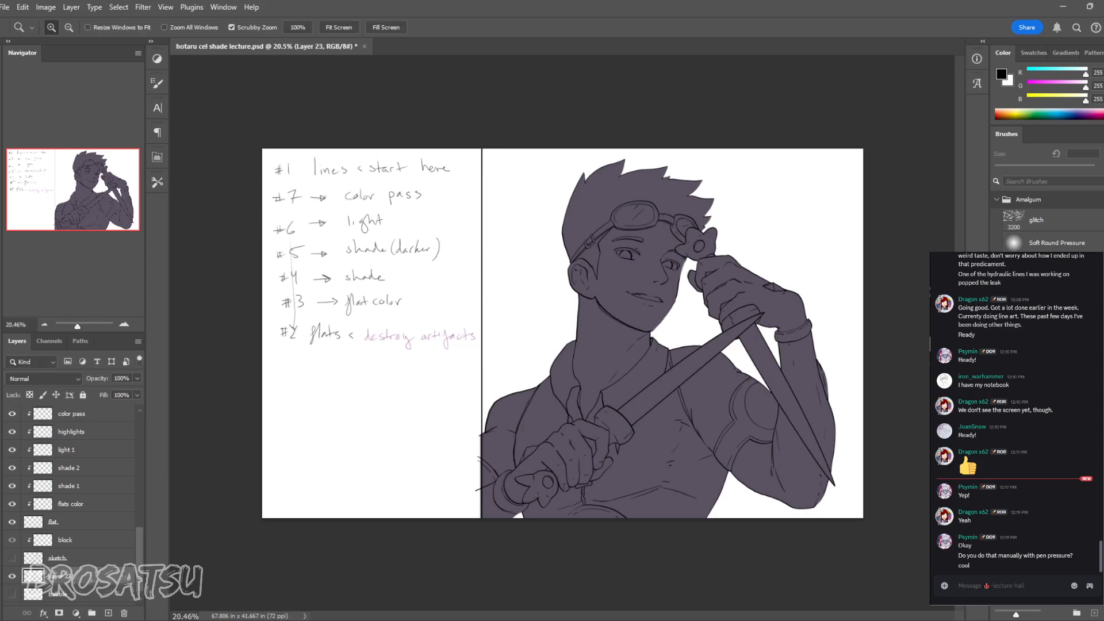
Step: Sample the dark purple of the character's silhouette and hide the locked flats layer
drag(564, 332, 582, 332)
key(b)
scroll(71, 504, up, 5)
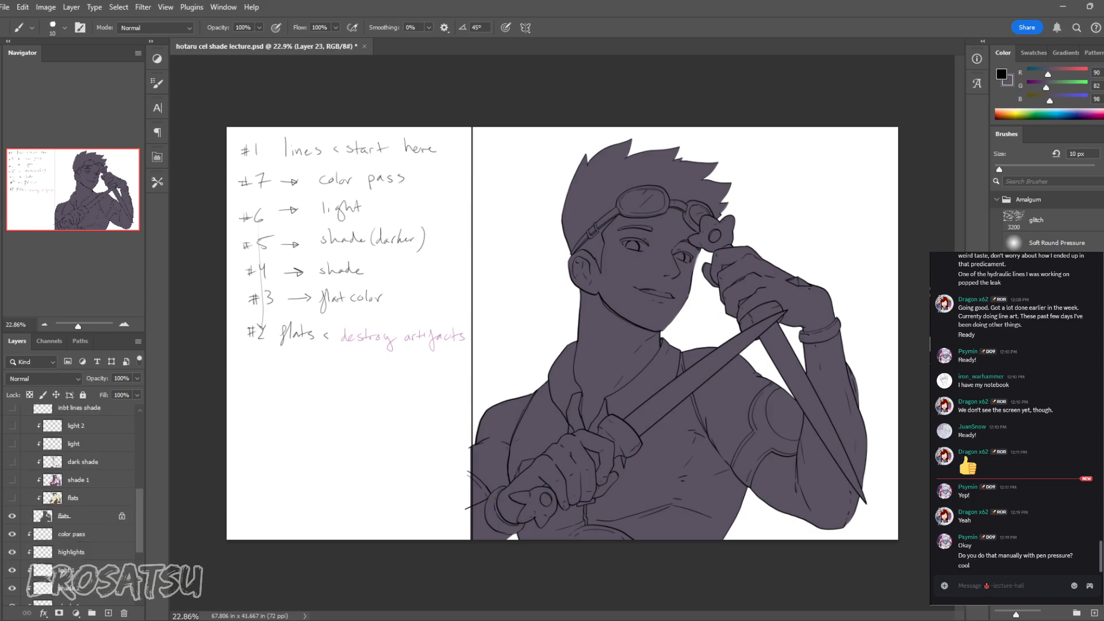
scroll(71, 505, down, 2)
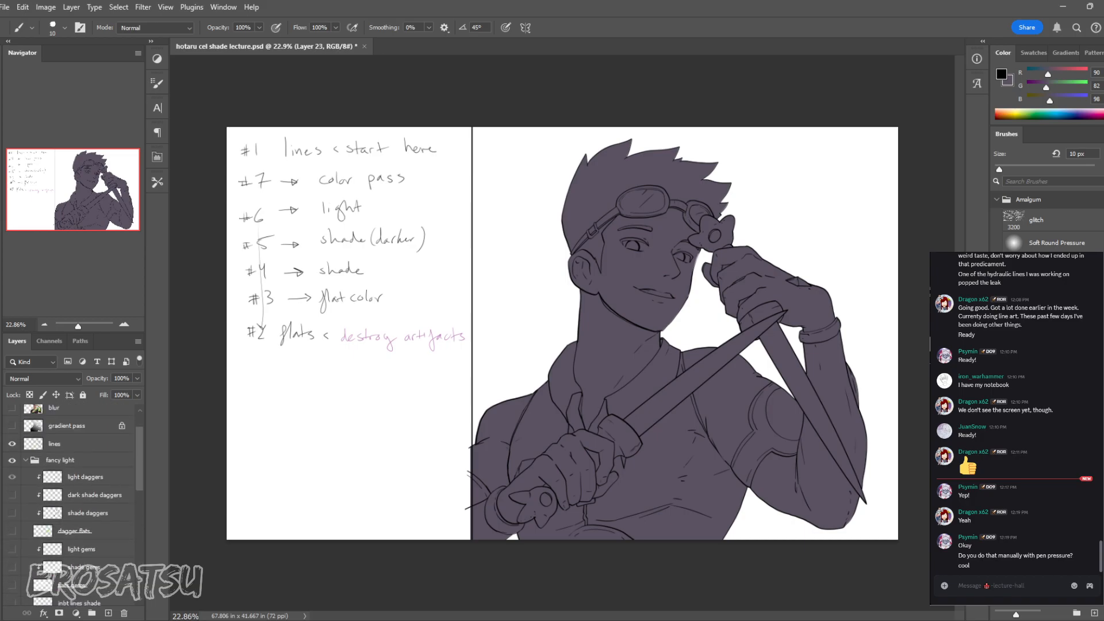
click(11, 591)
scroll(72, 505, down, 5)
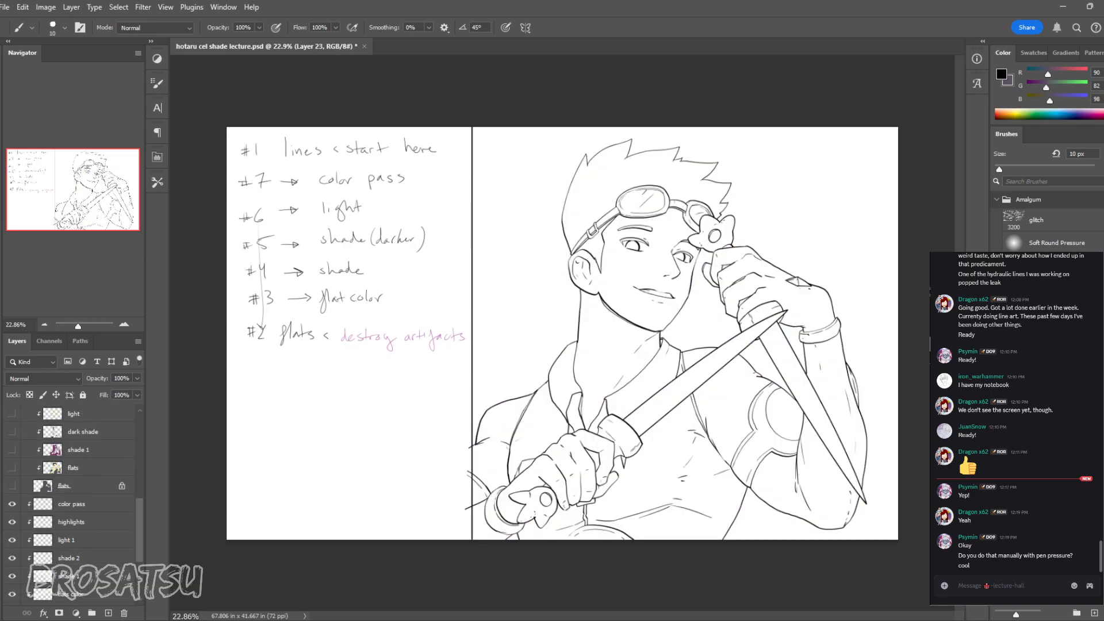
Step: Enable Sample All Layers for the Magic Wand, try selecting the blank area around the character on the flat layer, and undo the selection
key(z)
drag(763, 306, 707, 275)
key(w)
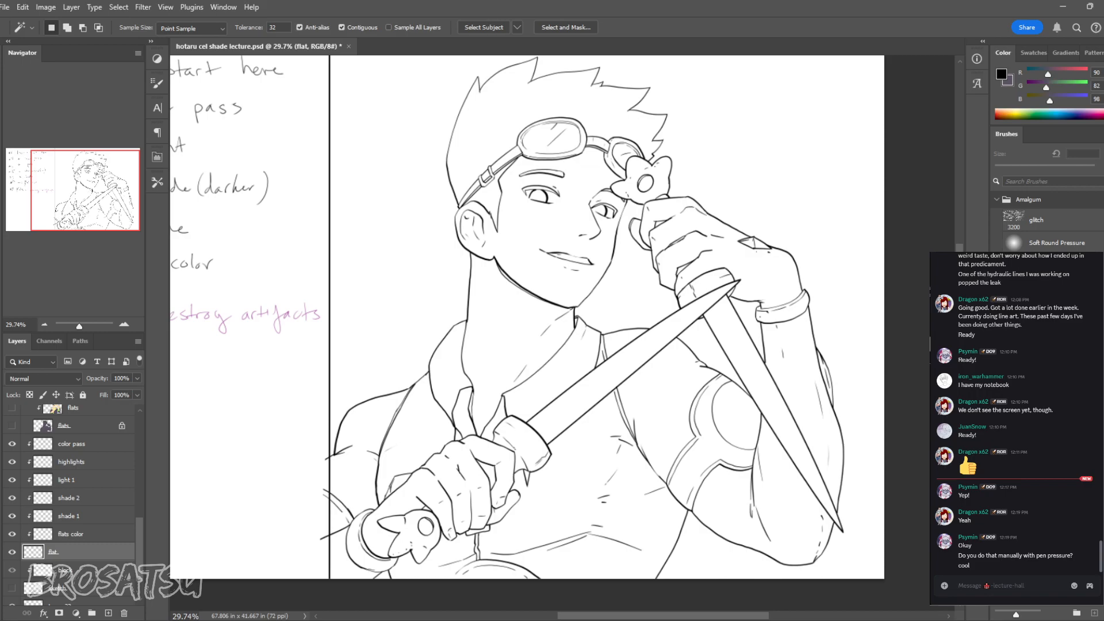
key(ctrl+d)
click(389, 27)
click(776, 149)
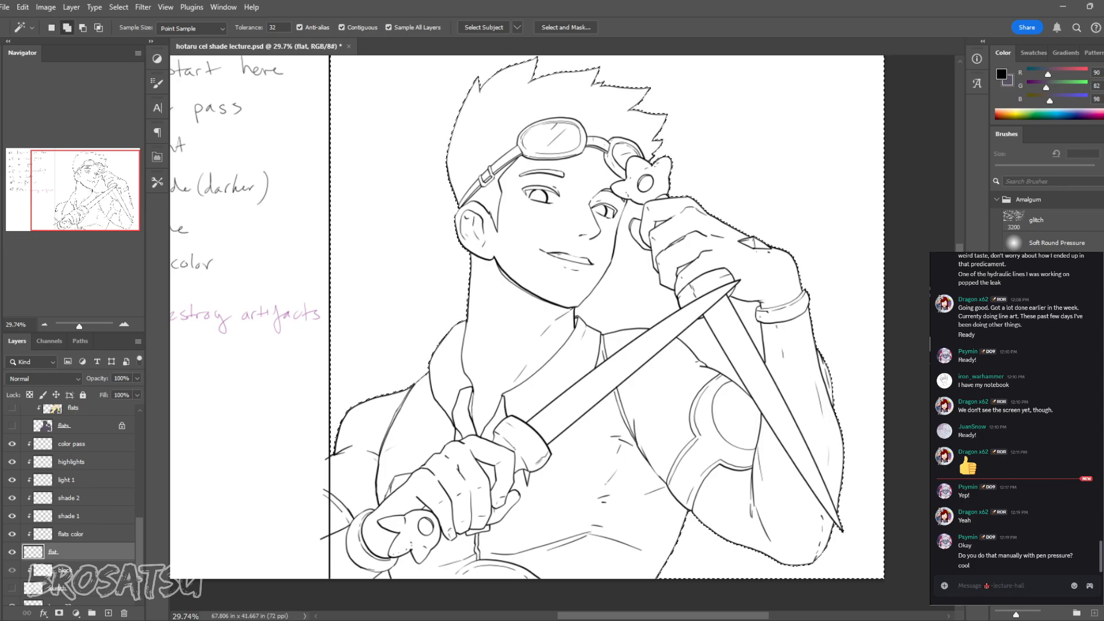
key(ctrl+z)
Step: Circle the gap between the flower and hand outlines in pink on the lines layer, undo it, and restore the default colors
key(z)
drag(638, 197, 750, 197)
scroll(72, 506, up, 5)
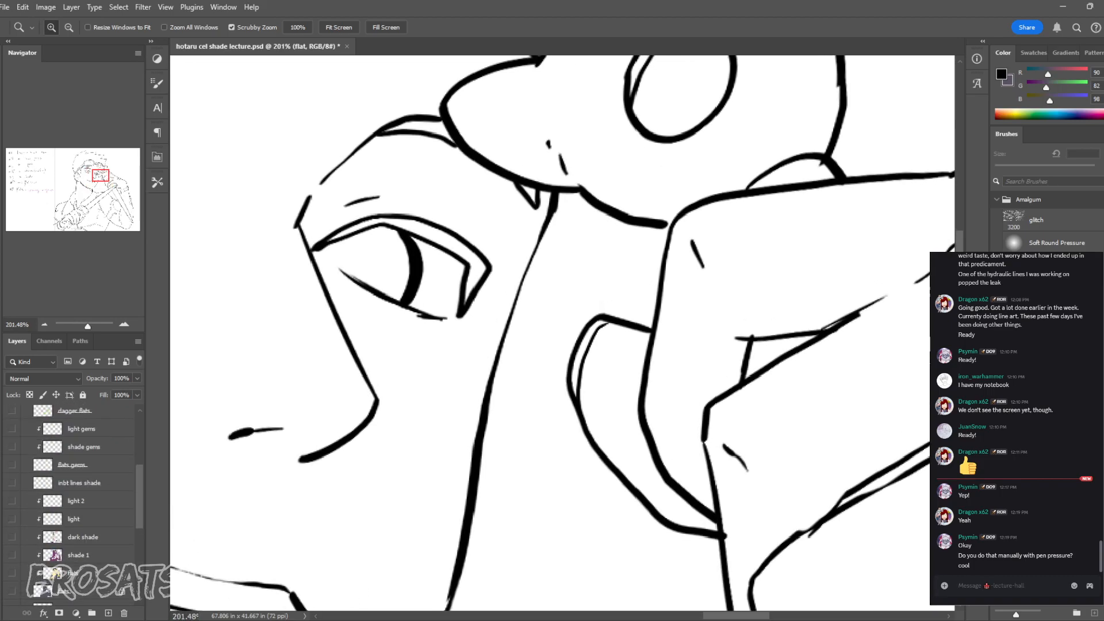
scroll(71, 506, up, 6)
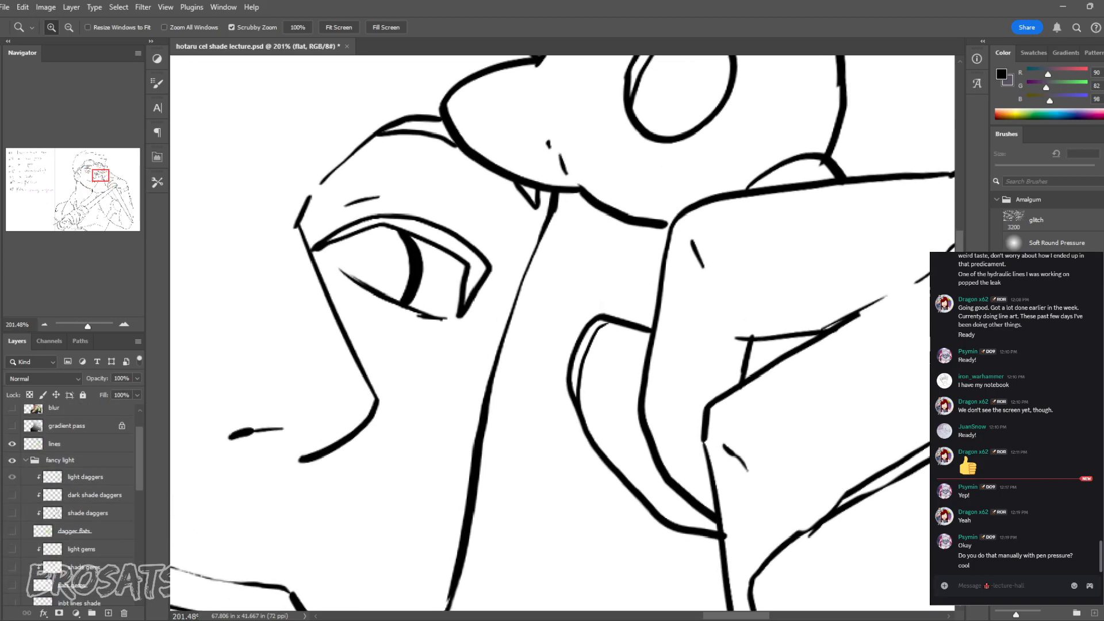
click(71, 444)
key(d)
key(b)
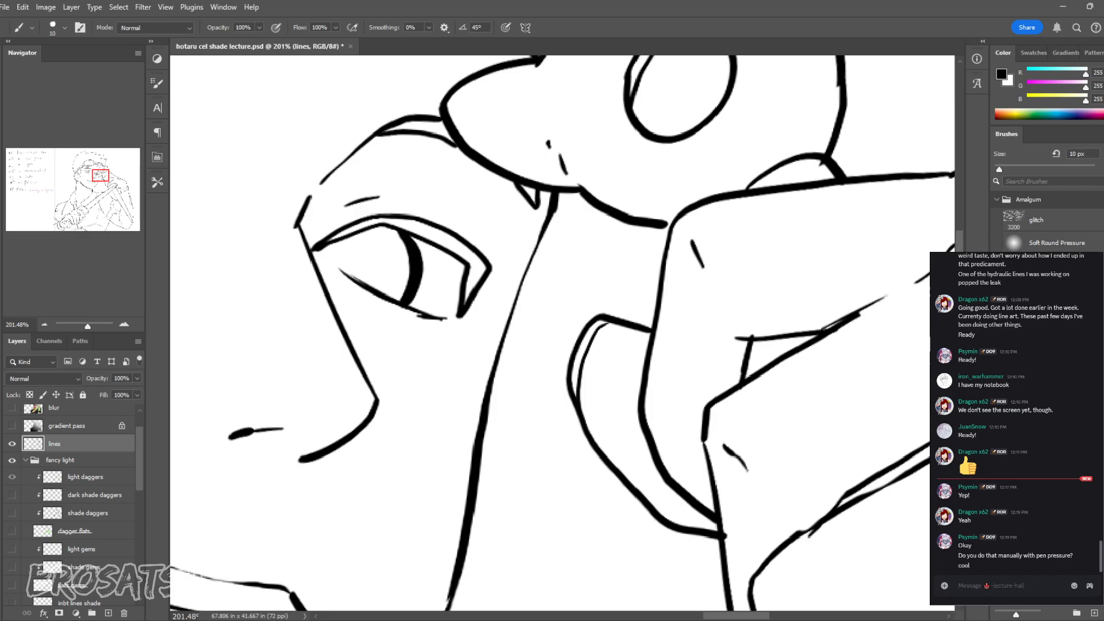
key(x)
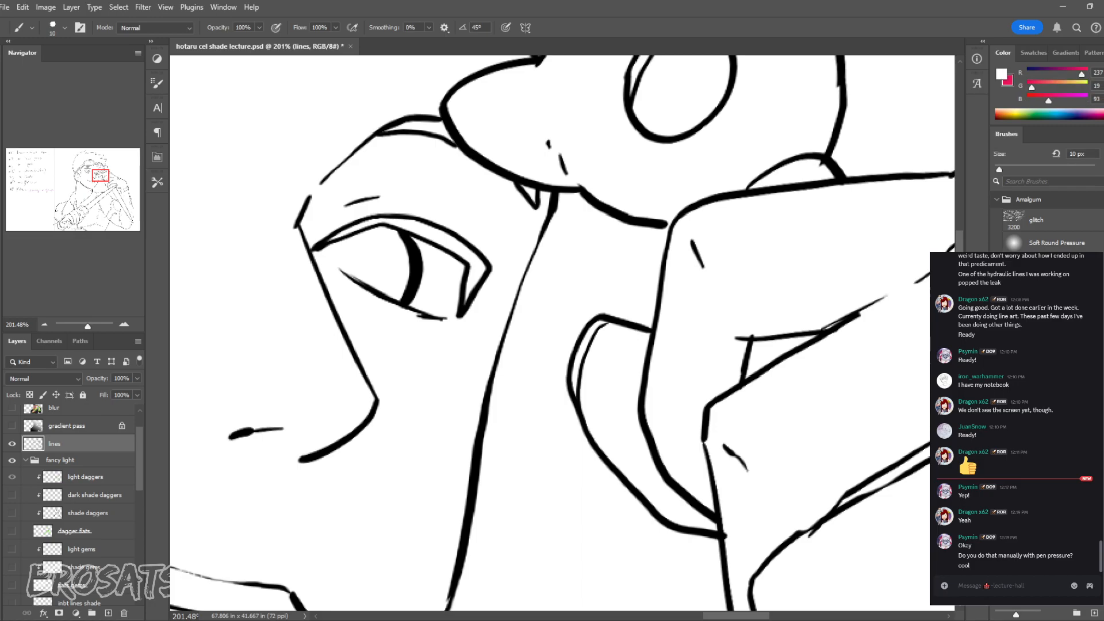
key(x)
mouse_move(681, 197)
mouse_down()
mouse_move(689, 249)
mouse_move(690, 199)
mouse_up()
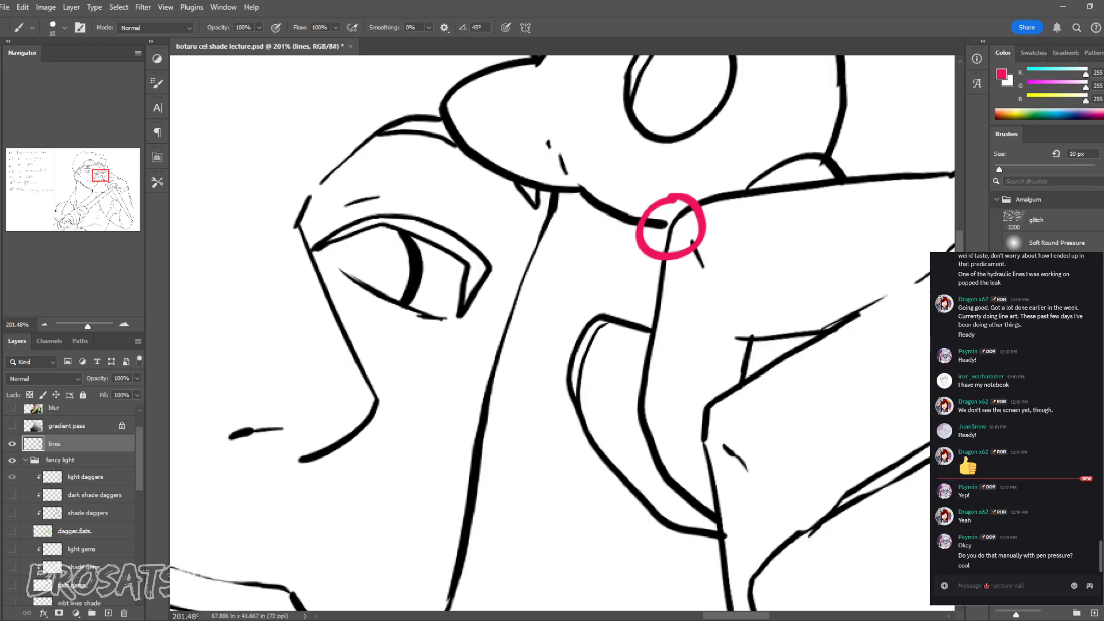
key(ctrl+z)
key(d)
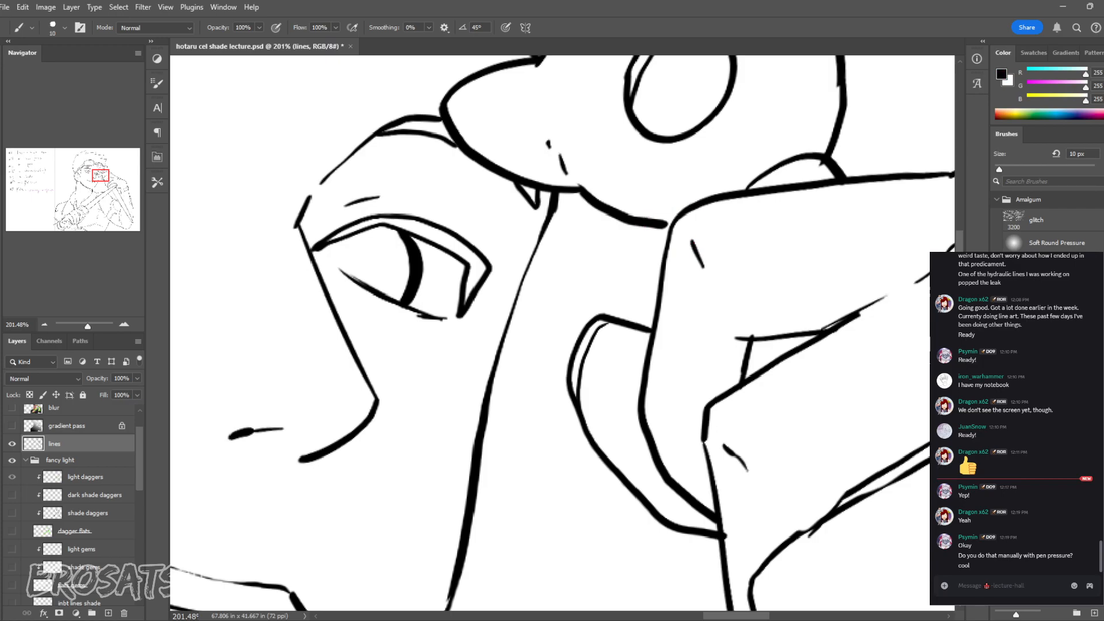
Step: Try black brush strokes on the lines layer around the gap between the flower and the hand, undoing the first one
mouse_move(663, 225)
mouse_down()
mouse_move(679, 209)
mouse_move(515, 246)
mouse_move(475, 436)
mouse_move(552, 599)
mouse_up()
key(ctrl+z)
mouse_move(517, 190)
mouse_down()
mouse_move(499, 378)
mouse_move(570, 506)
mouse_move(701, 519)
mouse_up()
Step: Try erasing part of the curved shape beside the hand with a much smaller eraser, and undo it
key(e)
key(bracketleft)
key(bracketleft)
key(bracketleft)
key(bracketleft)
key(bracketleft)
key(bracketleft)
key(bracketleft)
key(bracketleft)
key(bracketleft)
key(bracketleft)
mouse_move(650, 340)
mouse_down()
mouse_move(639, 341)
mouse_move(659, 341)
mouse_move(621, 376)
mouse_up()
key(b)
key(ctrl+z)
Step: Show the locked flats layer briefly to sample its dark purple (90, 82, 98) as the brush color, and hide it again
key(z)
mouse_move(403, 345)
mouse_down()
mouse_move(647, 365)
mouse_move(888, 237)
mouse_up()
drag(82, 162, 113, 222)
drag(707, 422, 621, 422)
drag(743, 288, 696, 432)
drag(492, 316, 566, 330)
scroll(69, 503, down, 5)
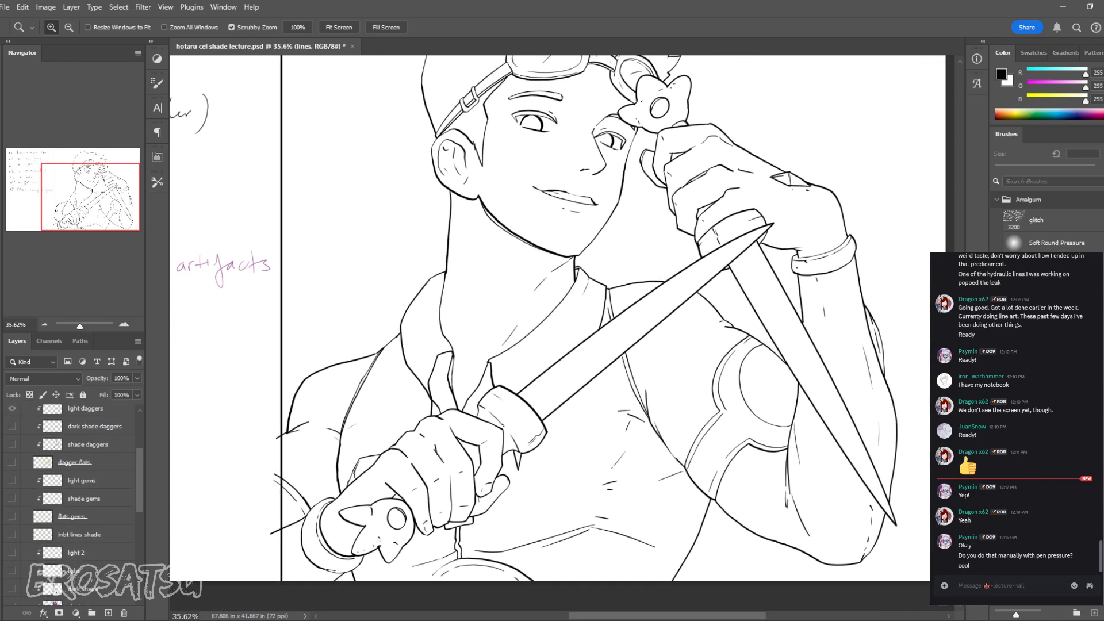
click(12, 520)
key(b)
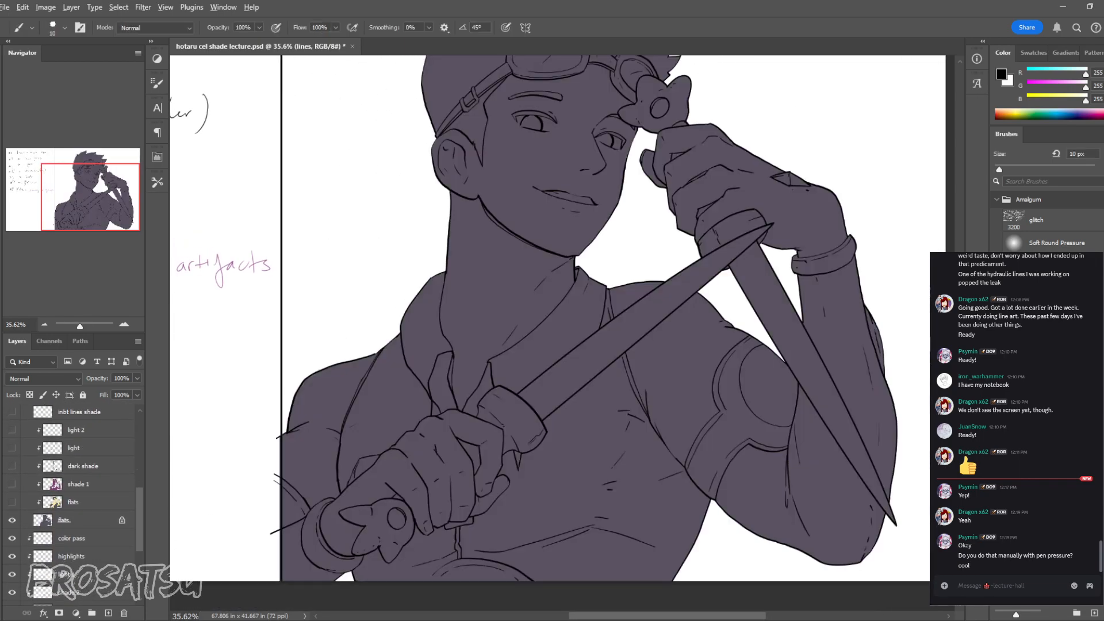
alt+click(508, 302)
click(12, 520)
scroll(69, 504, down, 4)
scroll(69, 503, down, 1)
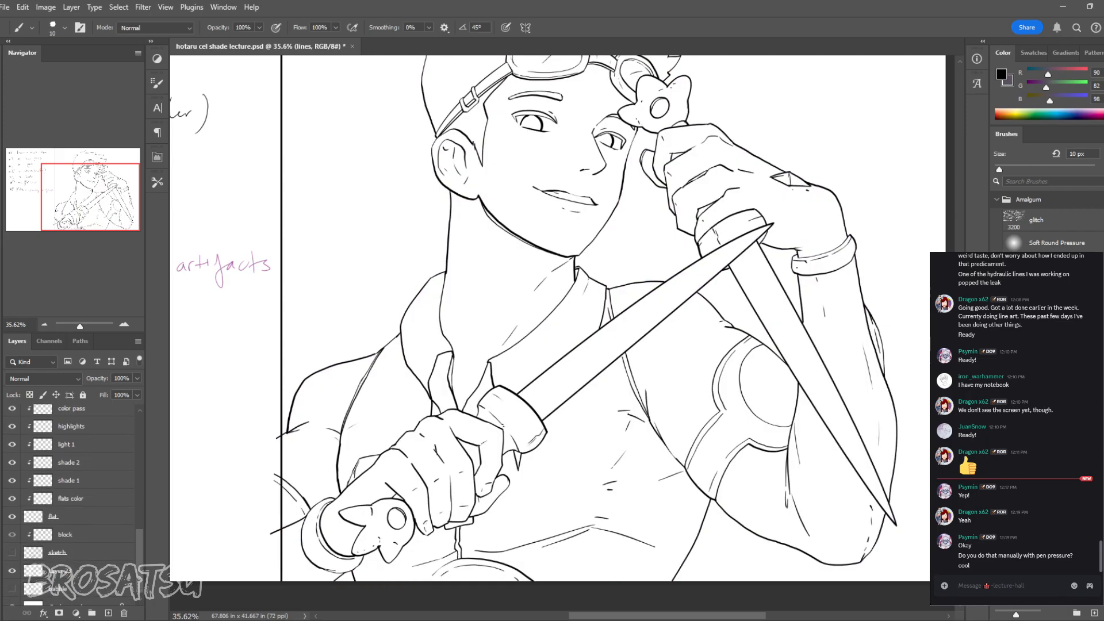
Step: On the flat layer, select the empty background around the character with the Magic Wand, adding the enclosed gaps between body and arms
click(86, 516)
key(w)
click(357, 230)
key(shift)
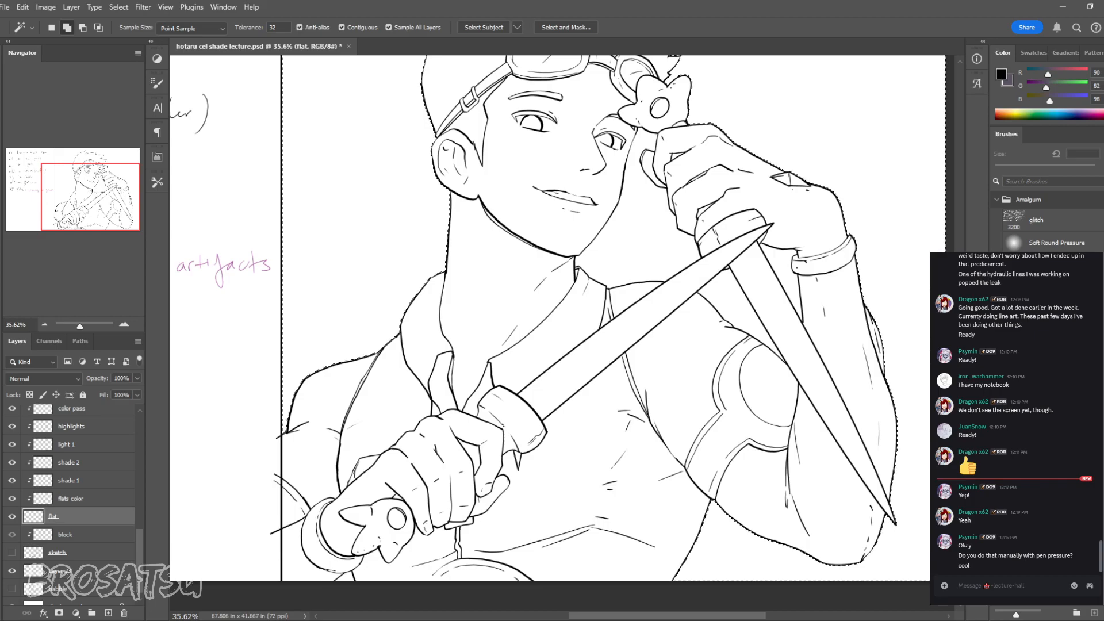
shift+click(644, 241)
key(shift)
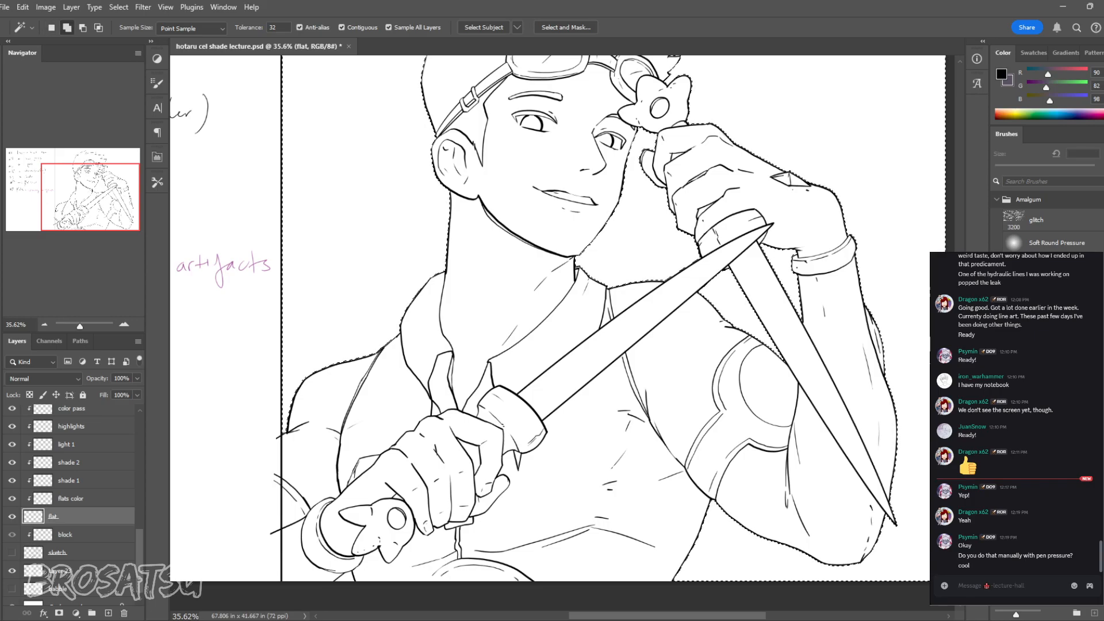
shift+click(346, 577)
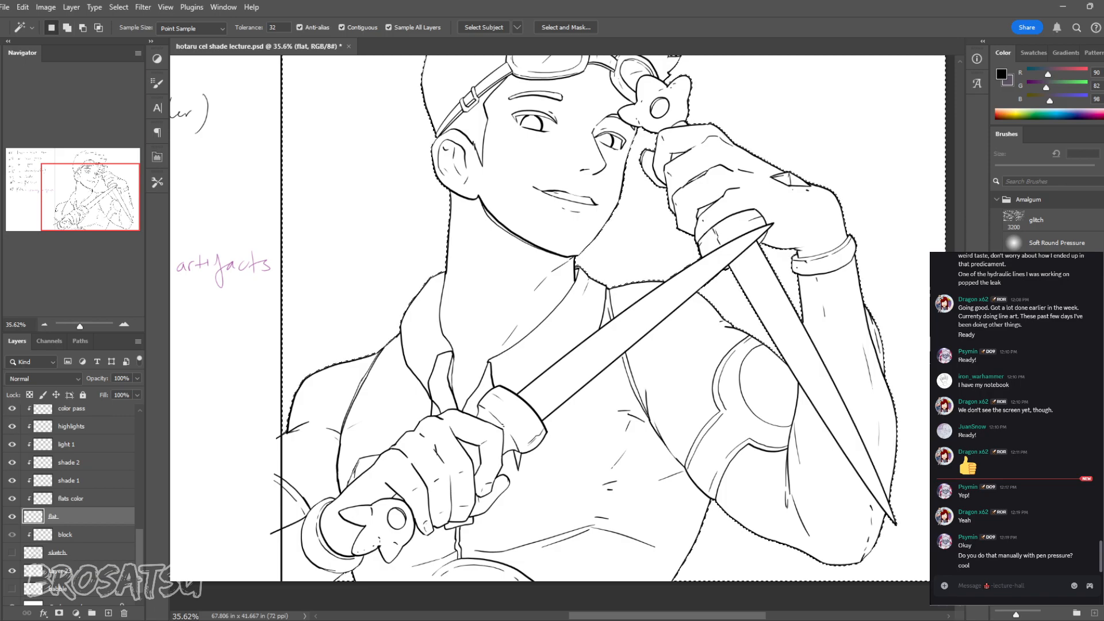
Step: Invert the selection, fill it with the dark purple on the flat layer, and deselect
key(z)
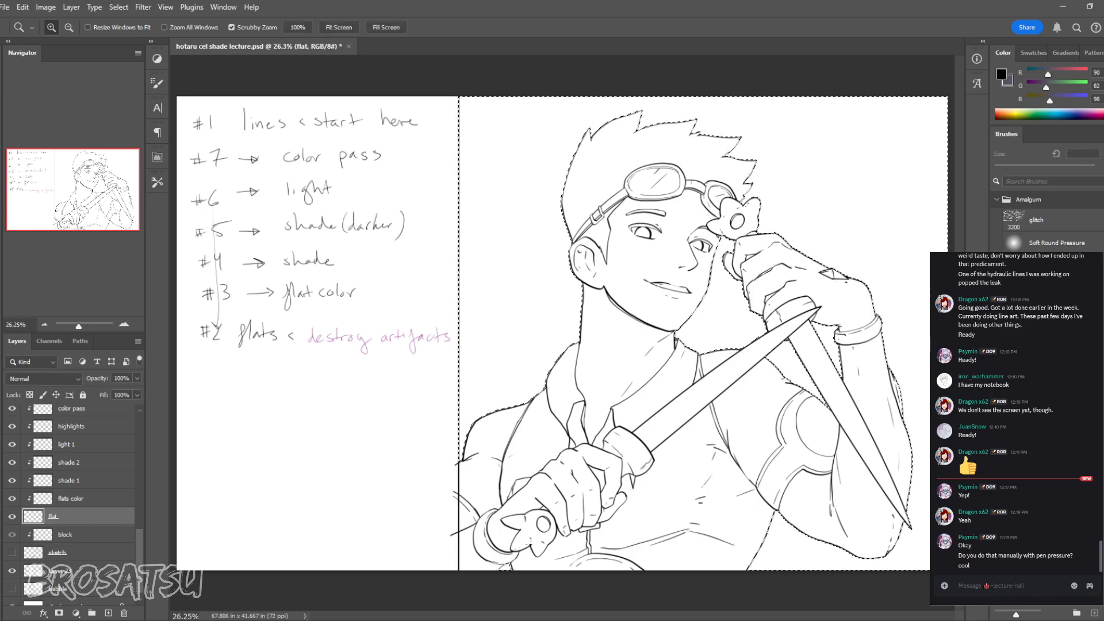
key(m)
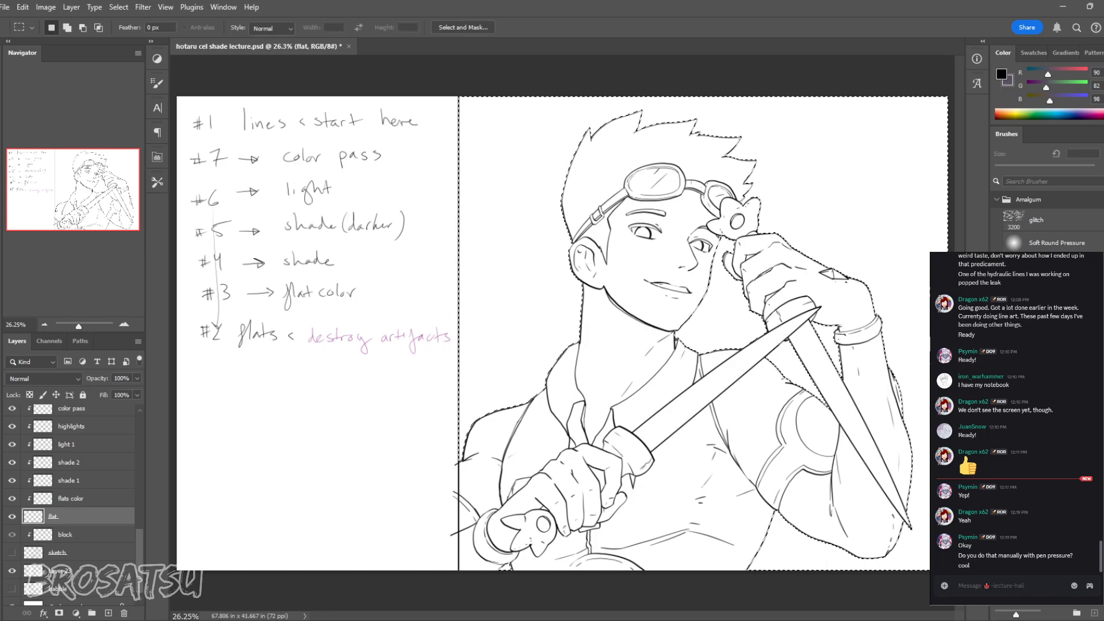
key(ctrl+shift+i)
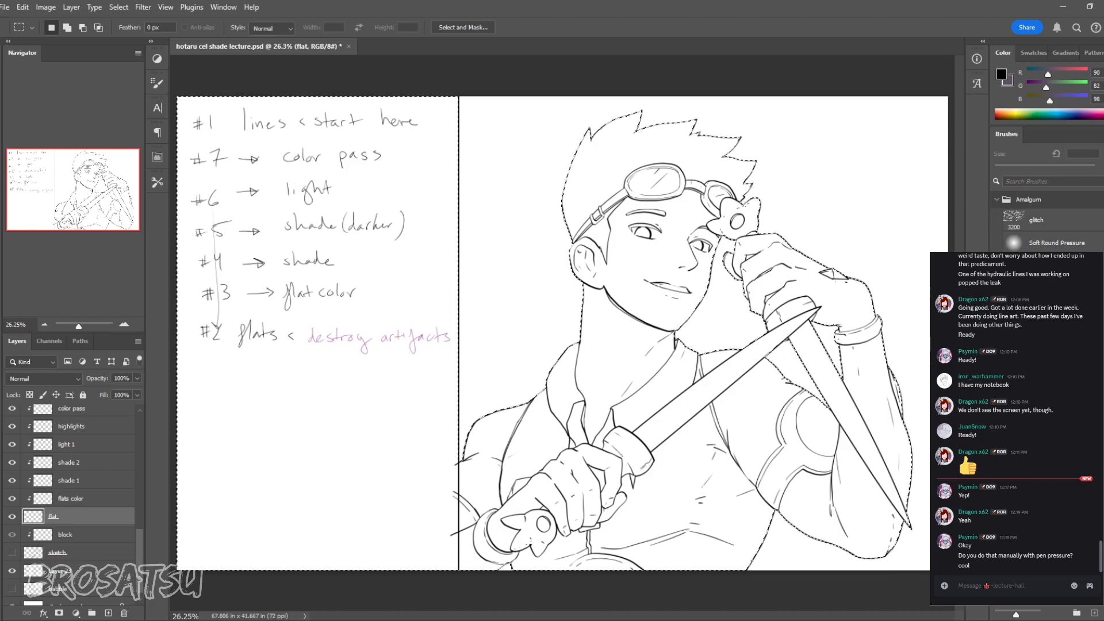
key(alt)
key(alt+BackSpace)
key(ctrl+z)
key(x)
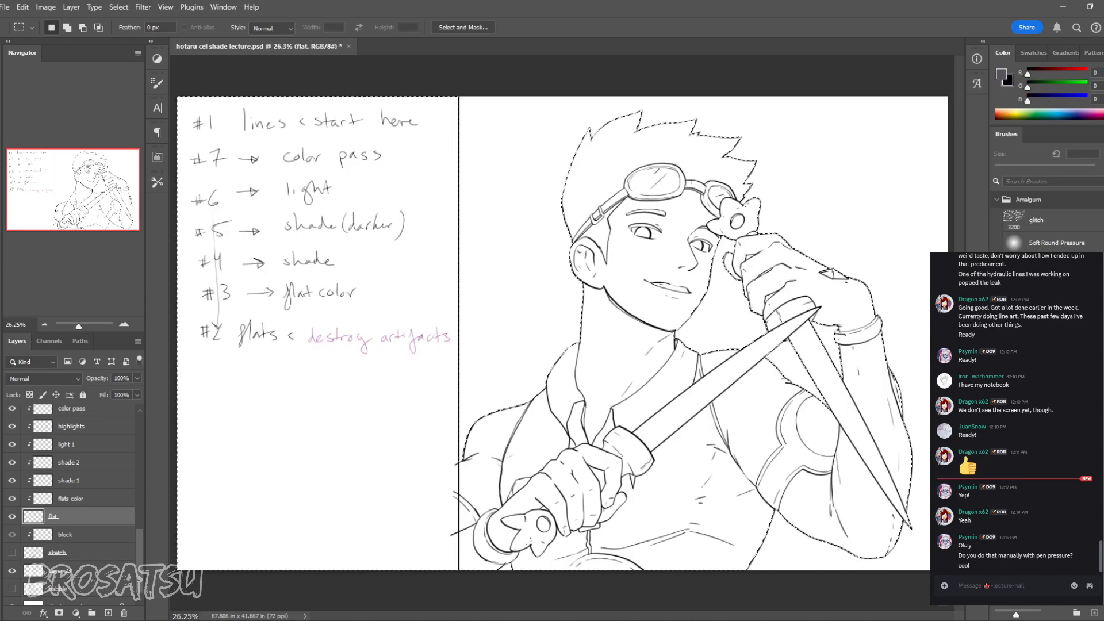
key(alt+BackSpace)
key(ctrl+d)
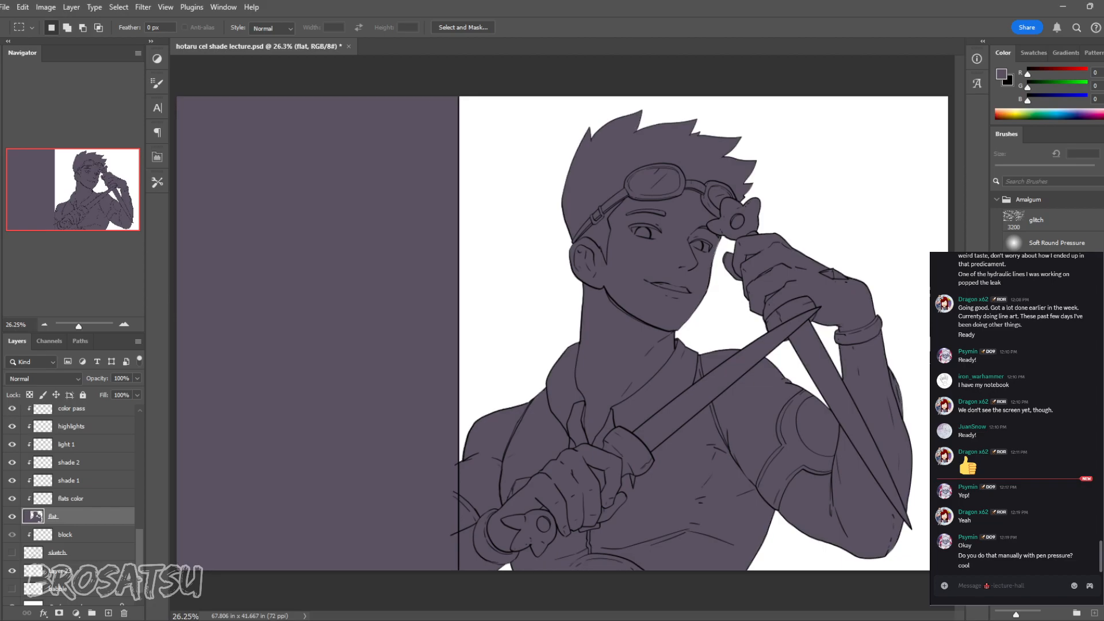
Step: Clear the purple fill from the rectangular notes area beside the character and deselect
drag(459, 97, 177, 570)
key(Delete)
key(ctrl+d)
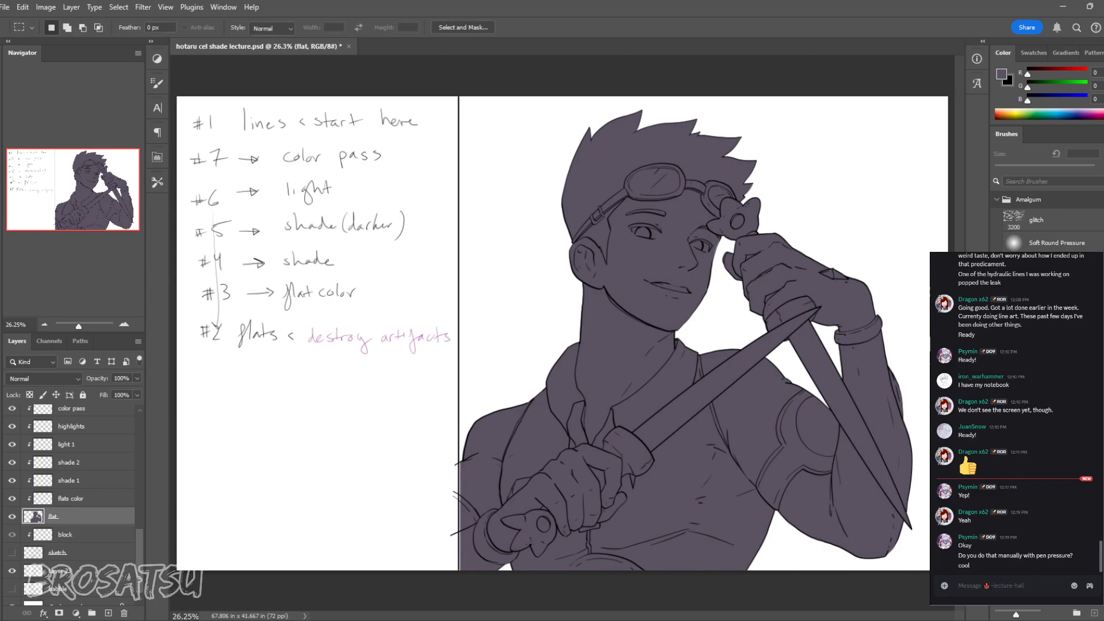
Step: Inspect the edges of the flat fill up close around the raised wrist and the dagger
key(z)
drag(821, 309, 926, 309)
drag(889, 354, 806, 293)
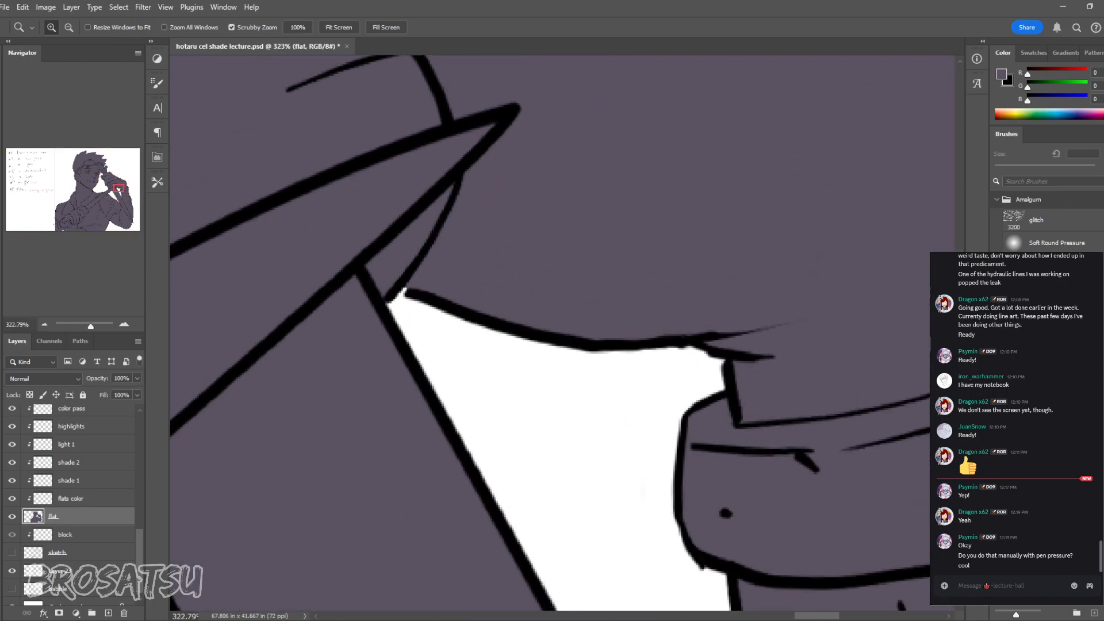
drag(723, 357, 560, 357)
key(ctrl+0)
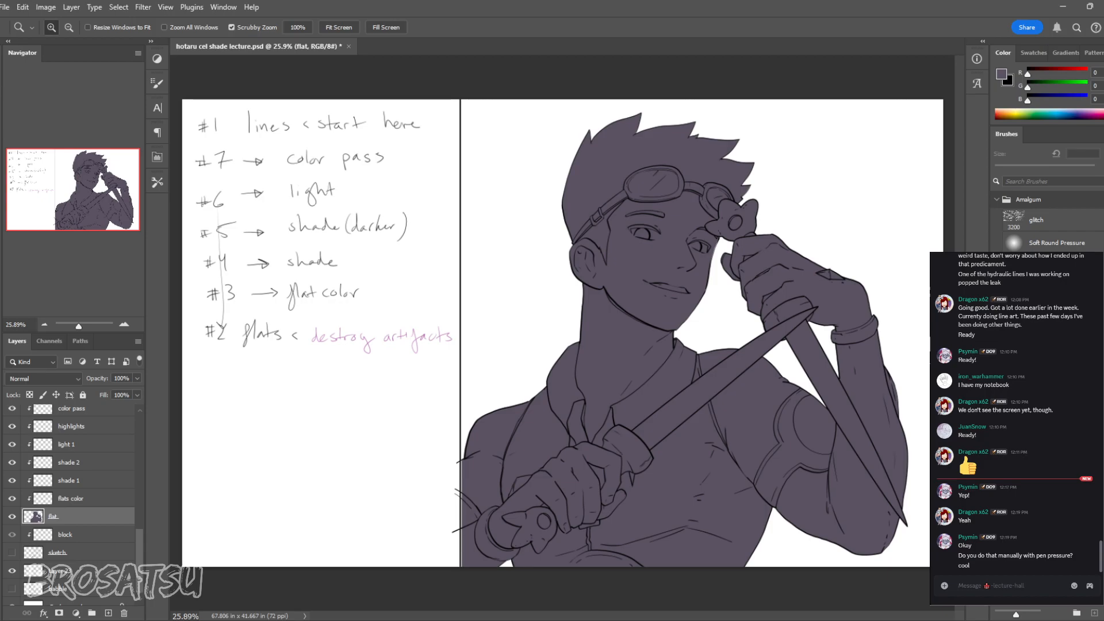
Step: Try a black brush stroke over the character's torso on the flat layer and undo it
key(b)
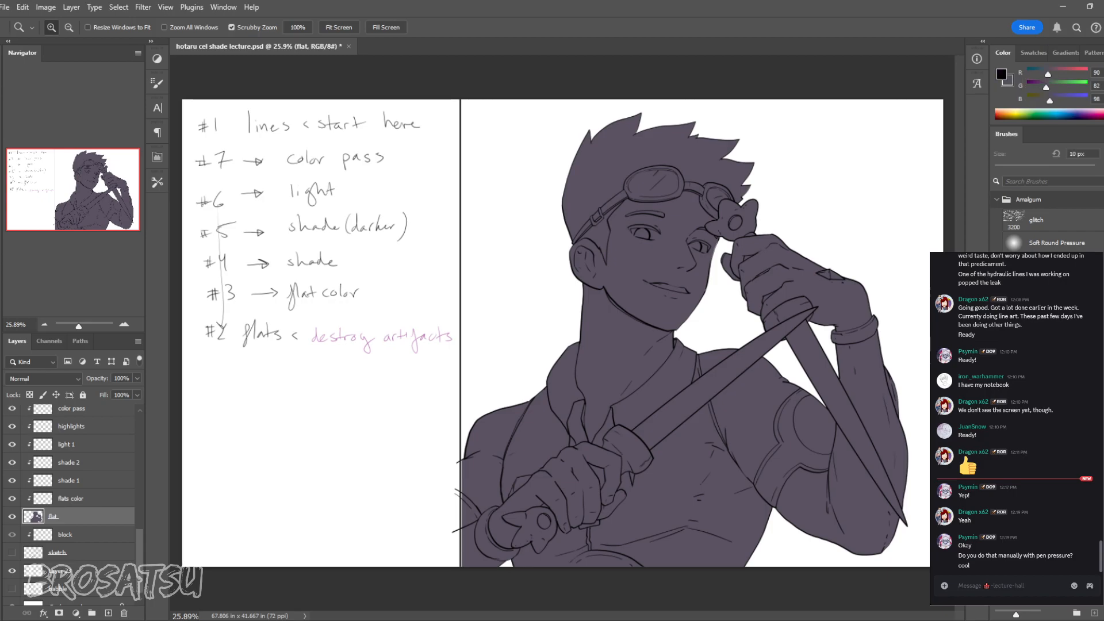
key(period)
mouse_move(679, 461)
mouse_down()
mouse_move(670, 483)
mouse_move(684, 482)
mouse_move(680, 512)
mouse_move(693, 511)
mouse_up()
key(ctrl+z)
key(ctrl+z)
key(ctrl+z)
key(ctrl+z)
key(ctrl+z)
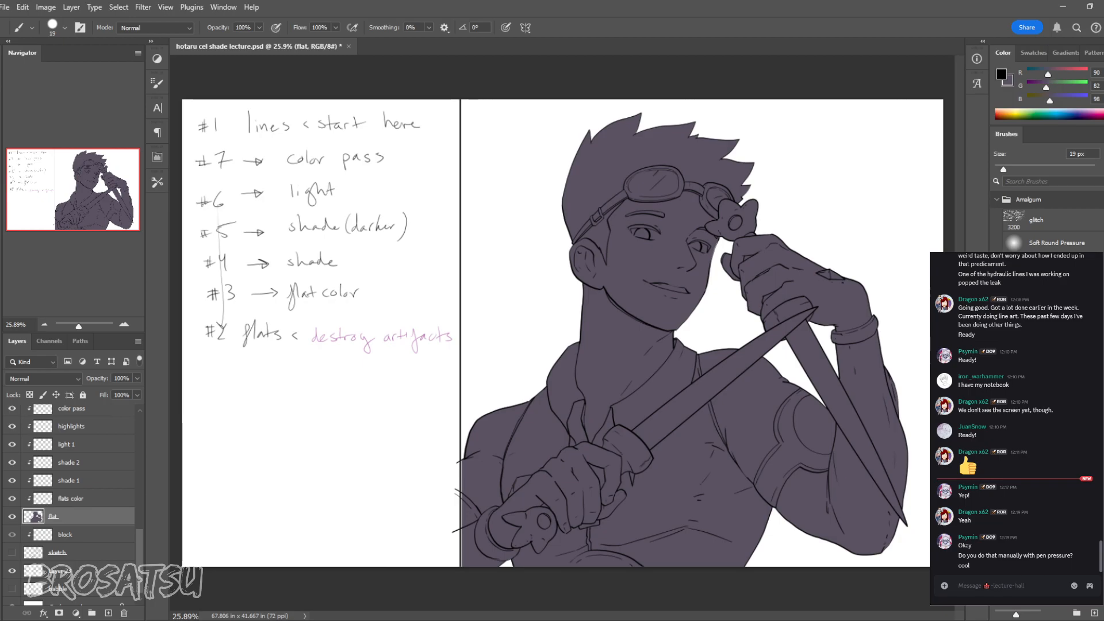
Step: Inspect the flat fill up close along the ear, jaw and neck lines, and return to the whole canvas
key(z)
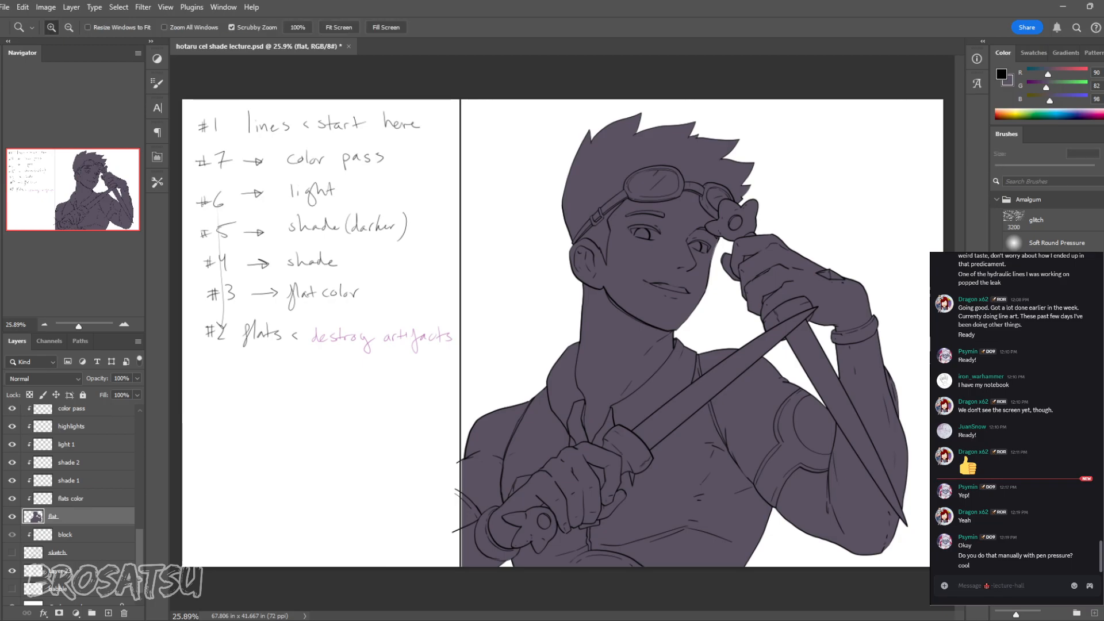
drag(603, 254, 747, 254)
mouse_move(621, 334)
mouse_down()
mouse_move(707, 334)
mouse_move(624, 333)
mouse_up()
drag(624, 403, 569, 125)
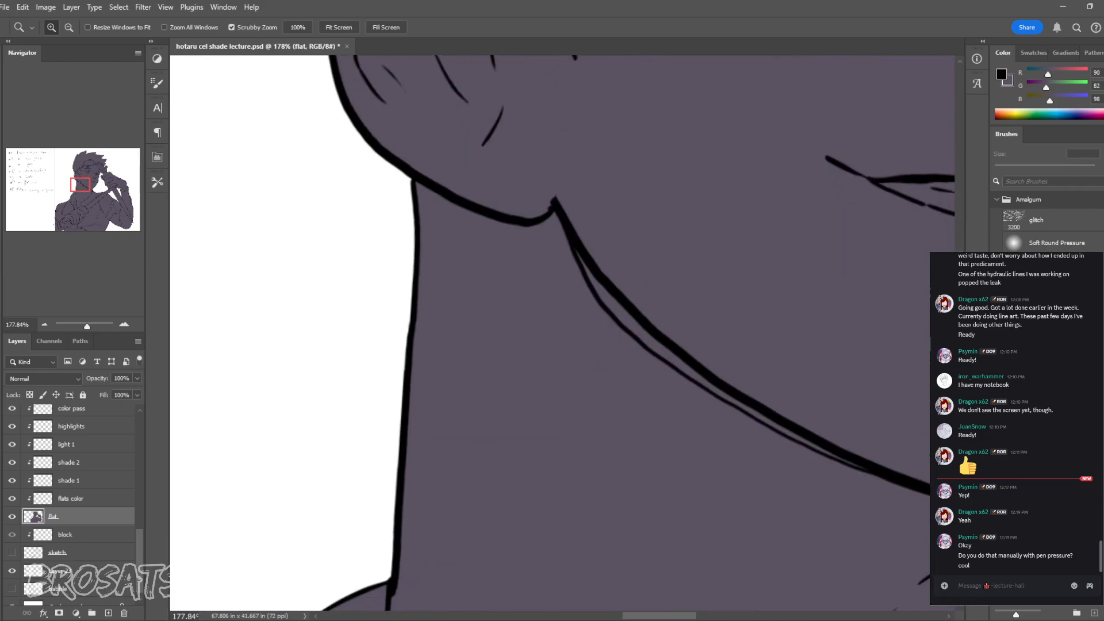
drag(506, 471, 624, 193)
drag(634, 335, 482, 336)
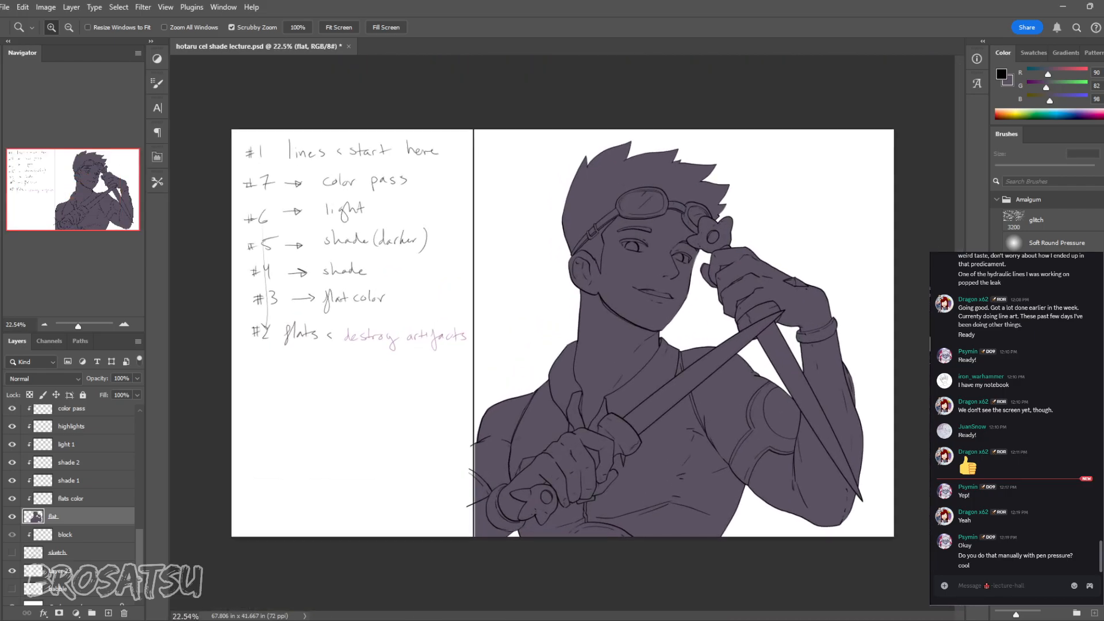
Step: Show the locked flats base and the colored flats layer clipped to it, and select the colored layer
scroll(72, 489, up, 3)
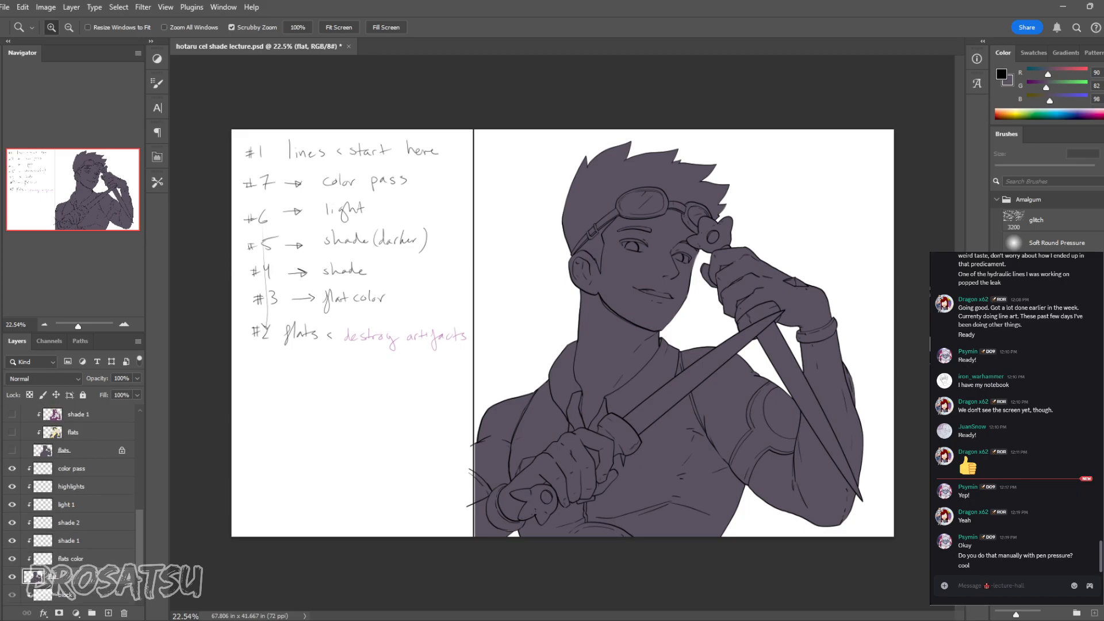
click(72, 468)
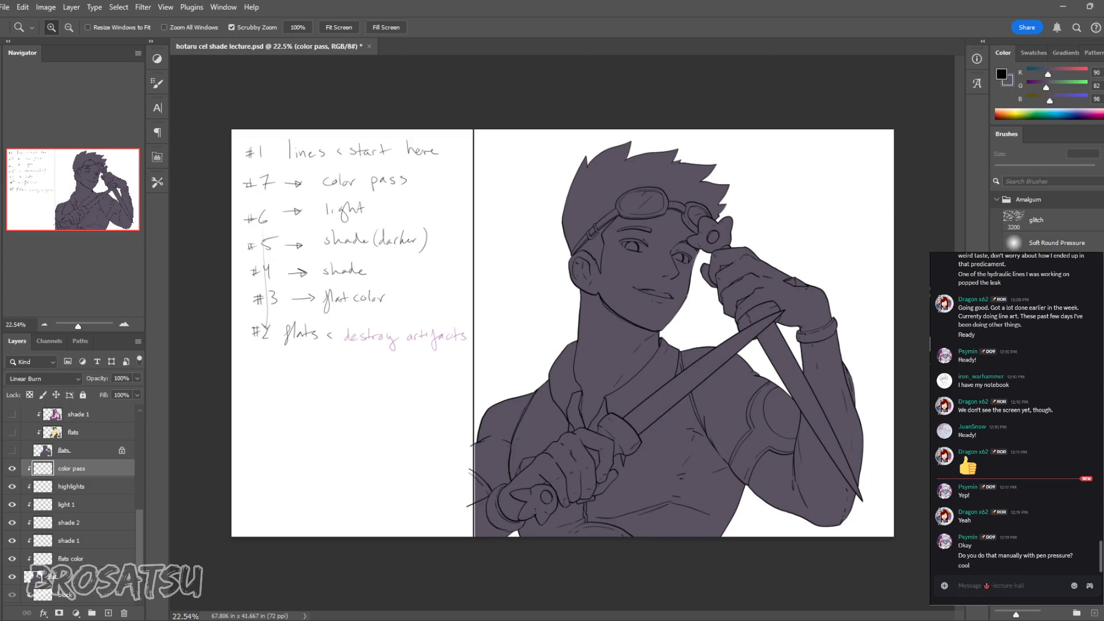
scroll(75, 505, up, 5)
click(86, 556)
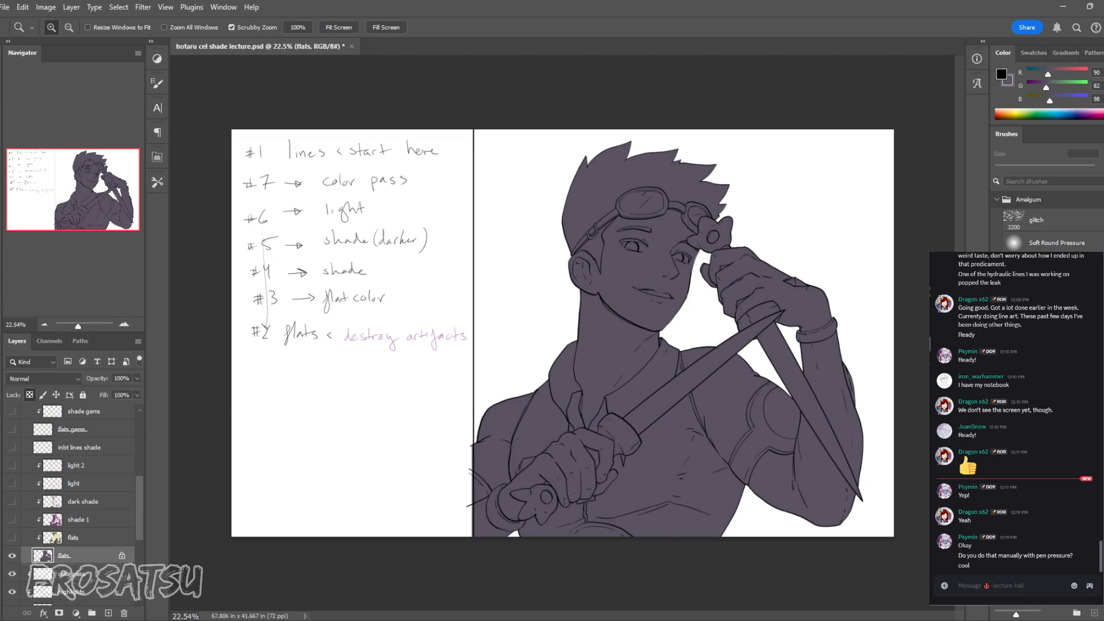
scroll(75, 505, down, 5)
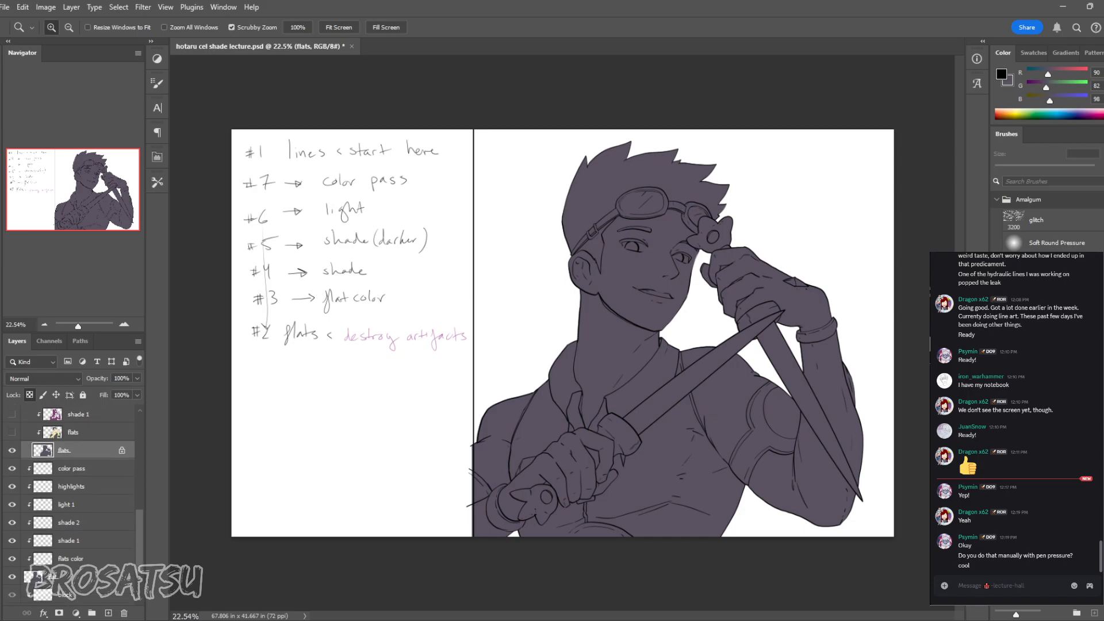
scroll(74, 505, up, 5)
click(12, 537)
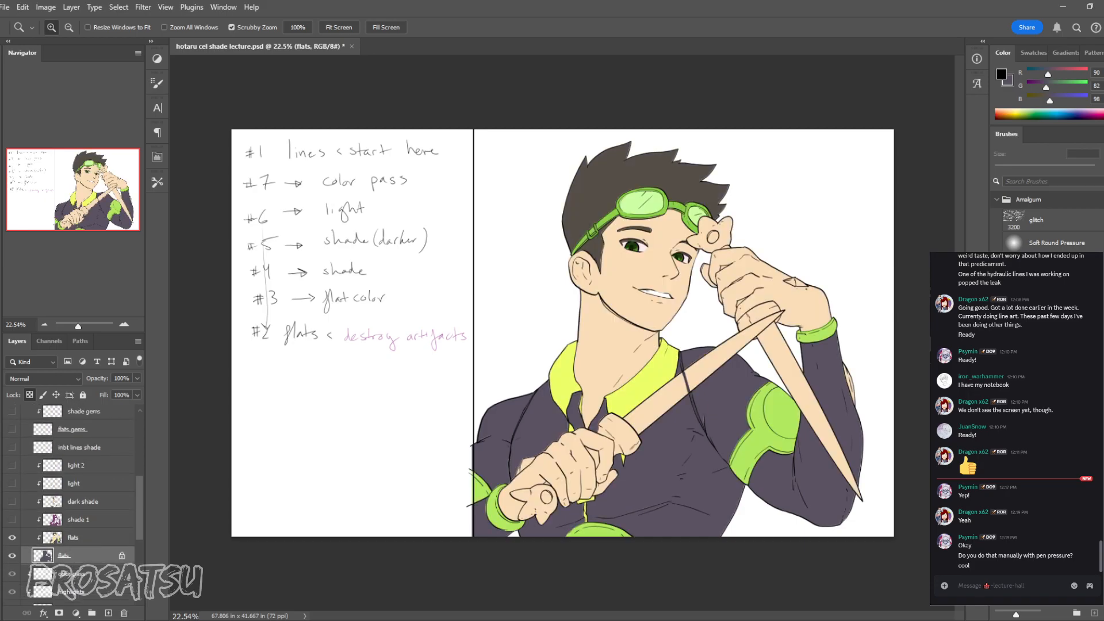
mouse_move(746, 443)
mouse_down()
mouse_move(793, 443)
mouse_move(746, 450)
mouse_up()
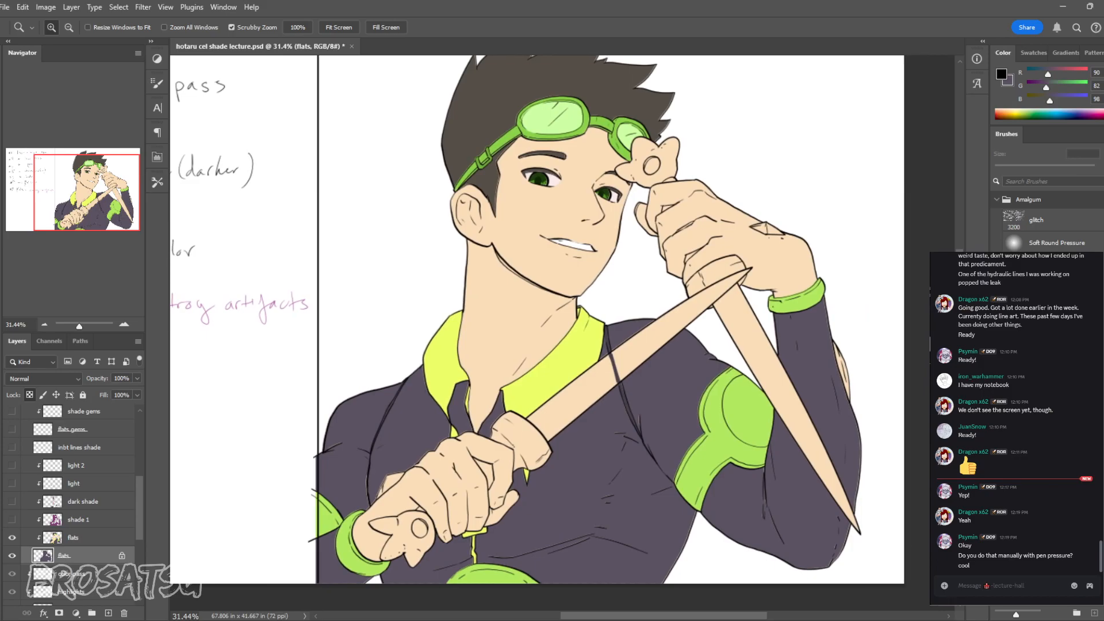
click(73, 537)
mouse_move(416, 492)
mouse_down()
mouse_move(521, 492)
mouse_move(402, 492)
mouse_move(415, 491)
mouse_up()
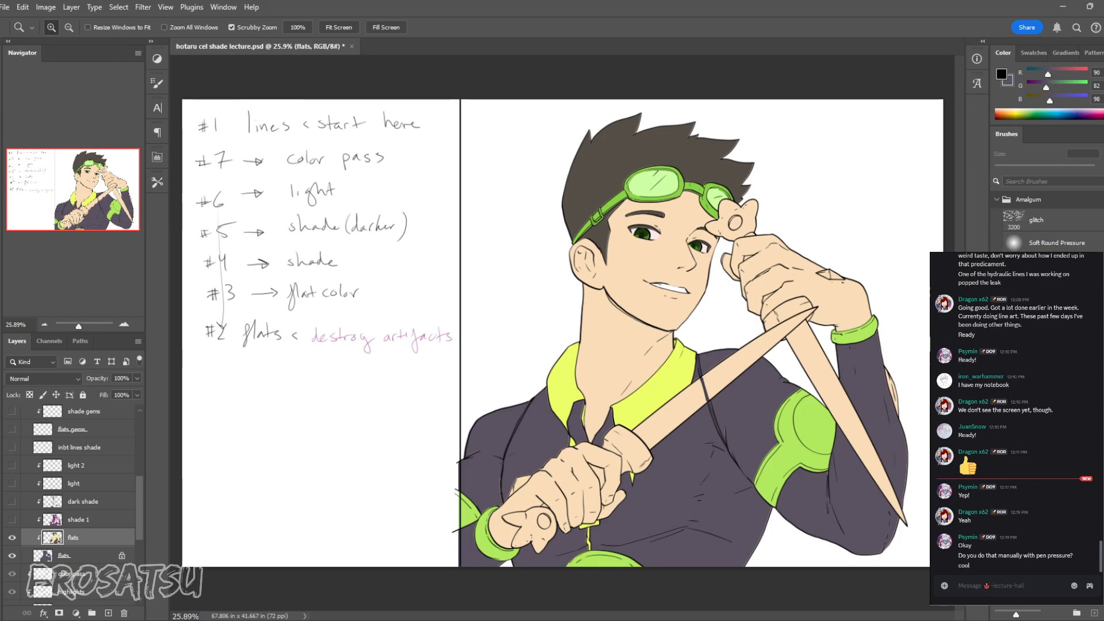
Step: Select the fancy light layer group beneath the lines layer
scroll(77, 494, down, 3)
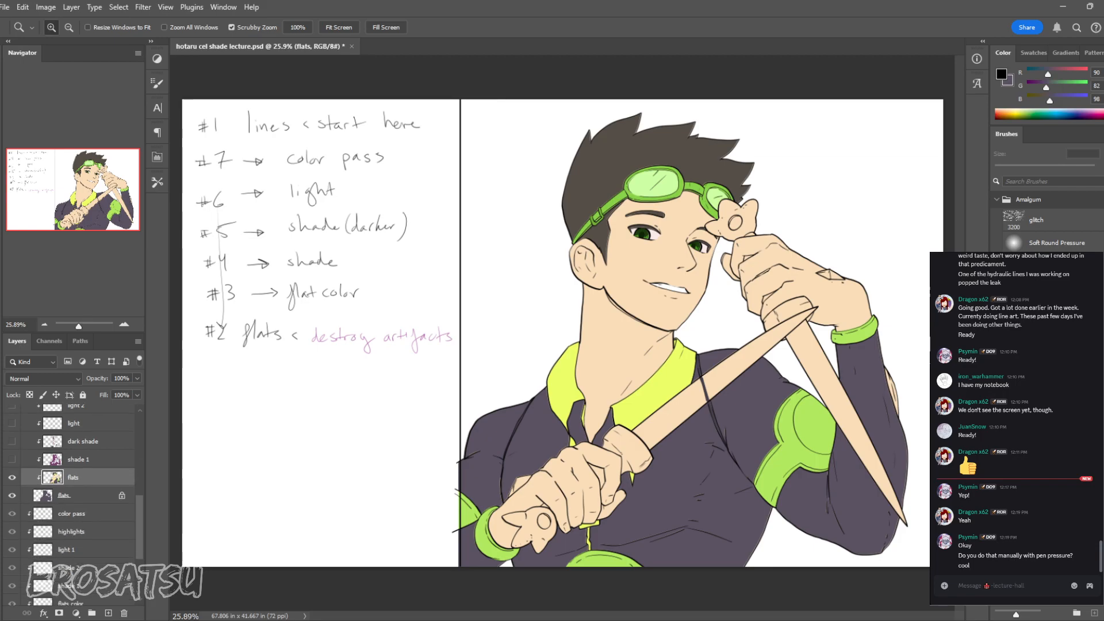
scroll(77, 503, up, 9)
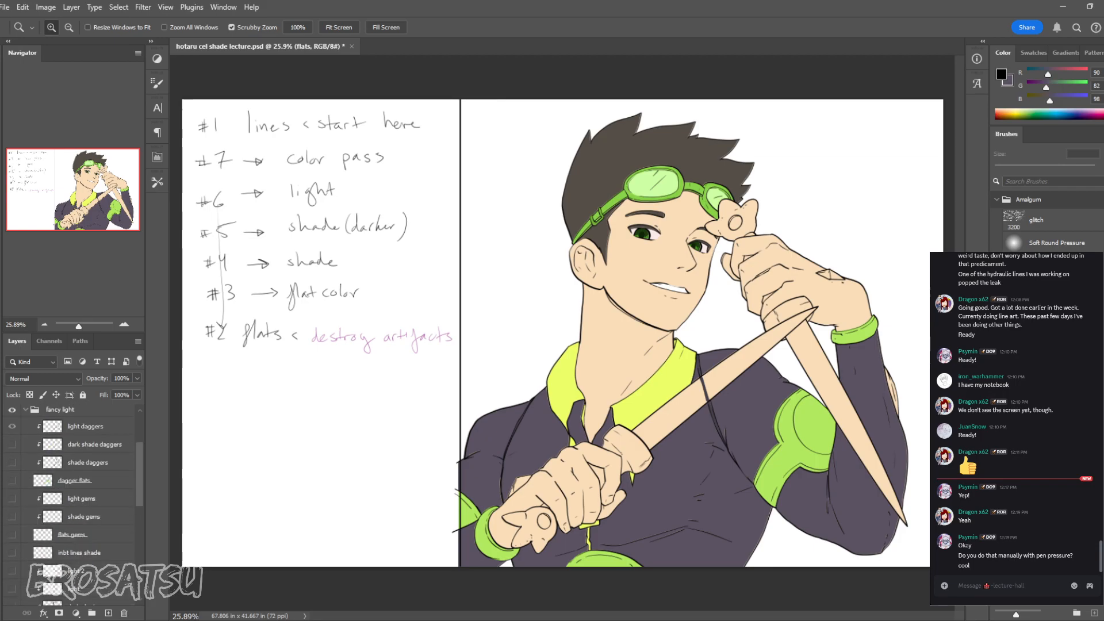
click(80, 425)
key(ctrl+t)
drag(926, 112, 919, 119)
key(Escape)
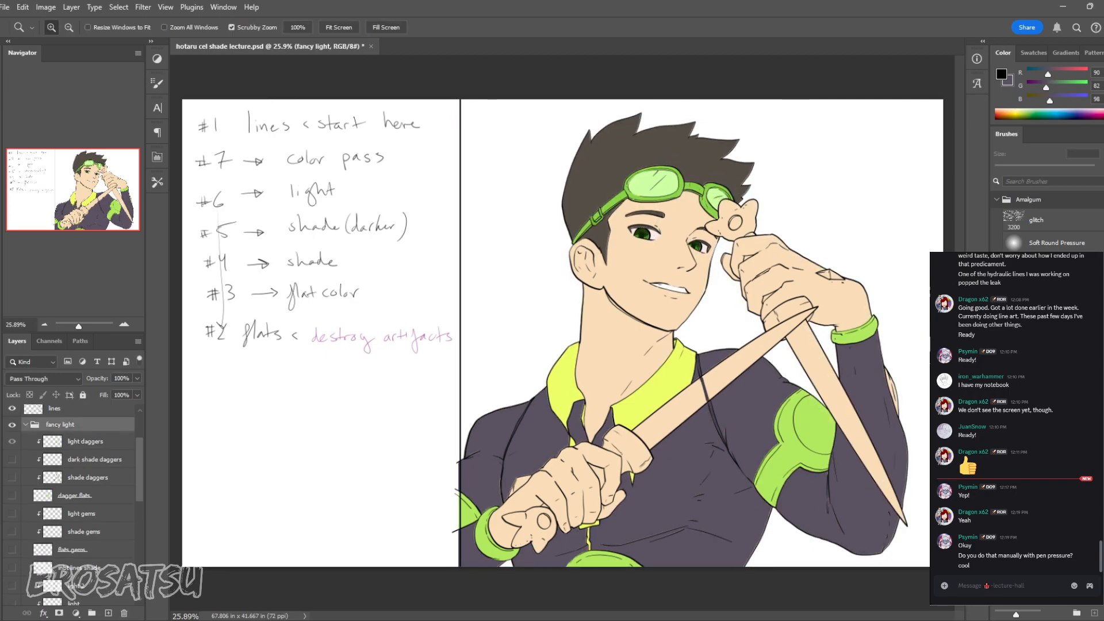
Step: Duplicate the lines layer and fancy light group into a new group, scaled to 42% and placed beneath the handwritten notes
key(ctrl+j)
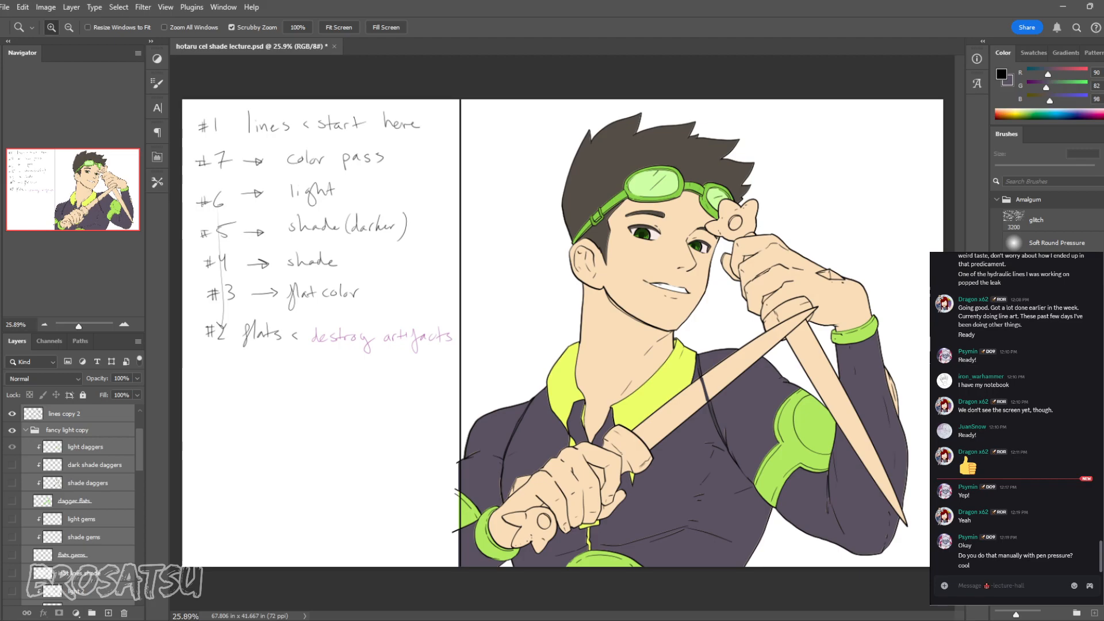
key(ctrl+g)
key(ctrl+t)
drag(928, 99, 662, 359)
drag(557, 462, 313, 450)
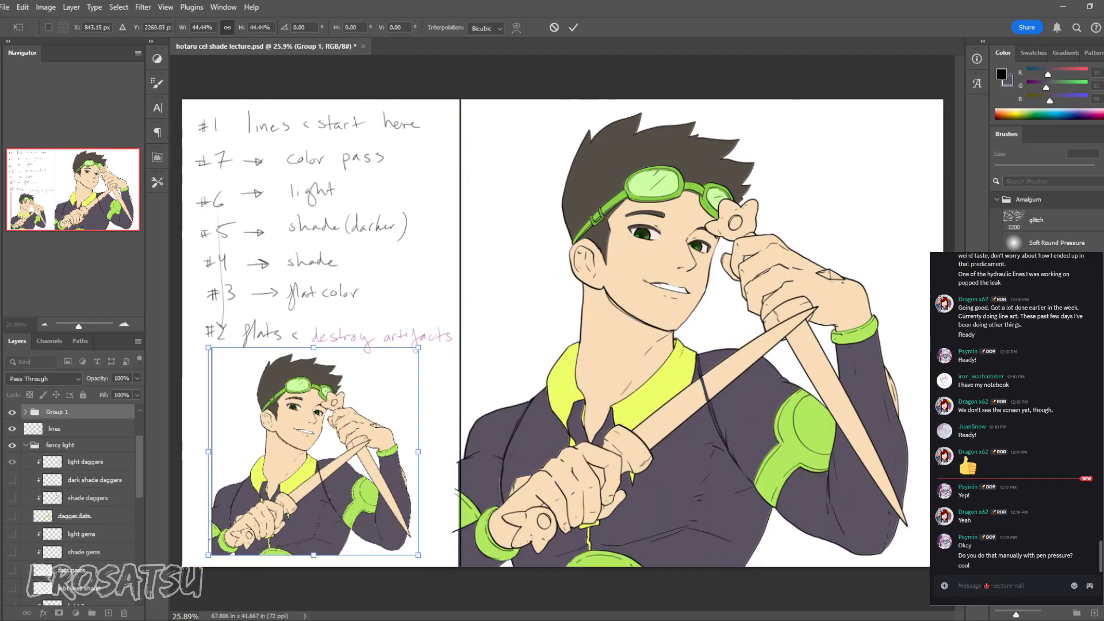
drag(314, 347, 313, 359)
drag(314, 457, 323, 462)
key(Return)
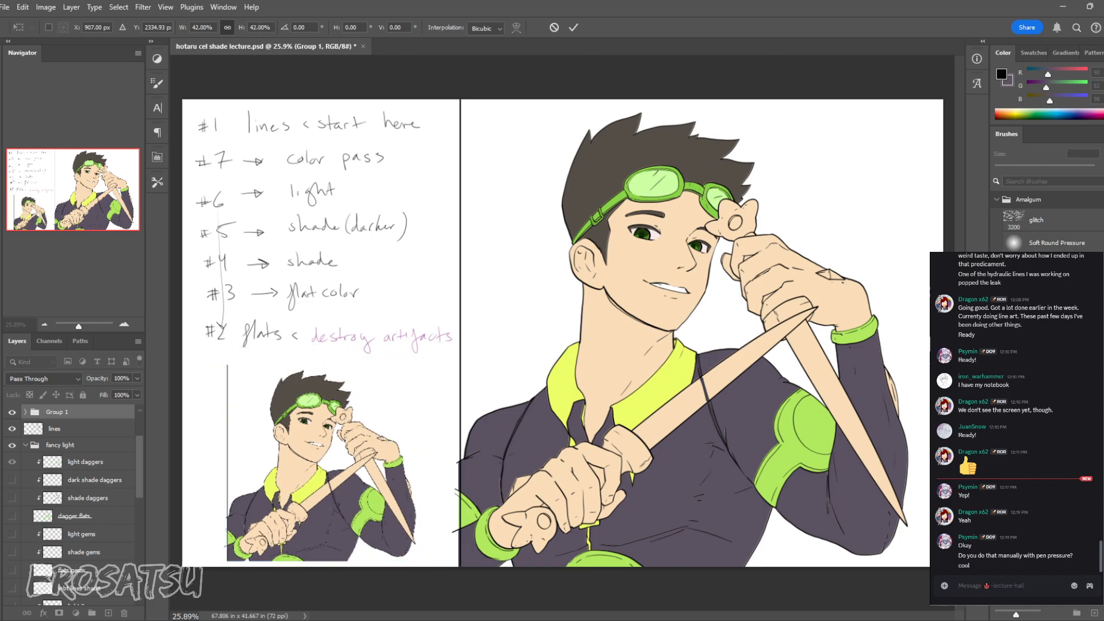
Step: Rename the new group as example
double_click(56, 412)
text(e)
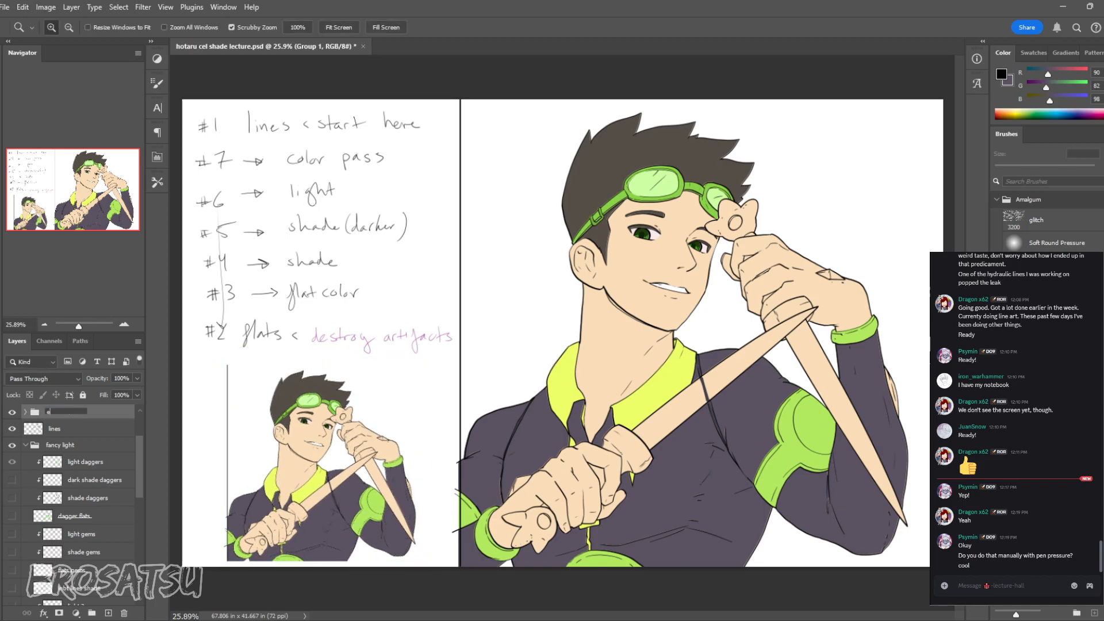
text(xample)
key(Return)
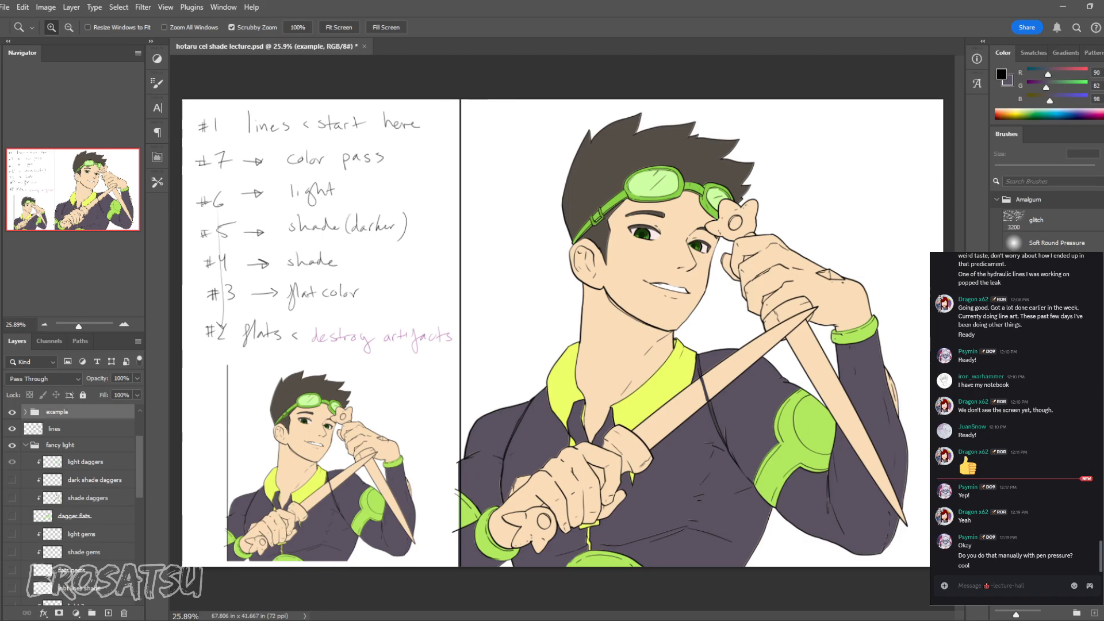
Step: Delete the original fancy light group, and make the flat layer active and visible
click(54, 428)
click(60, 444)
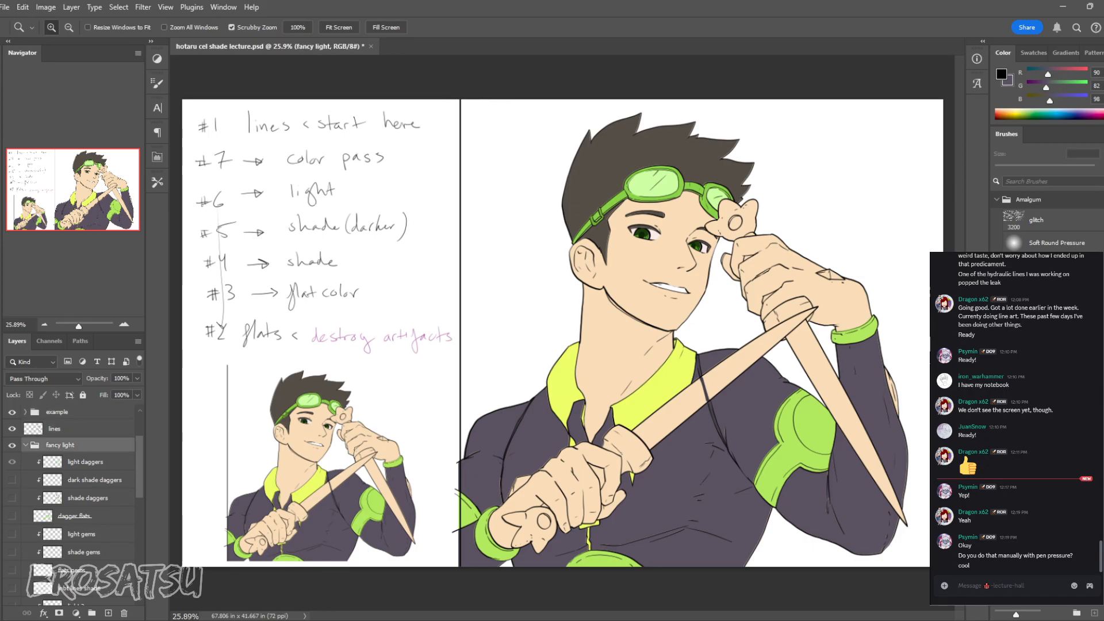
key(Delete)
click(53, 554)
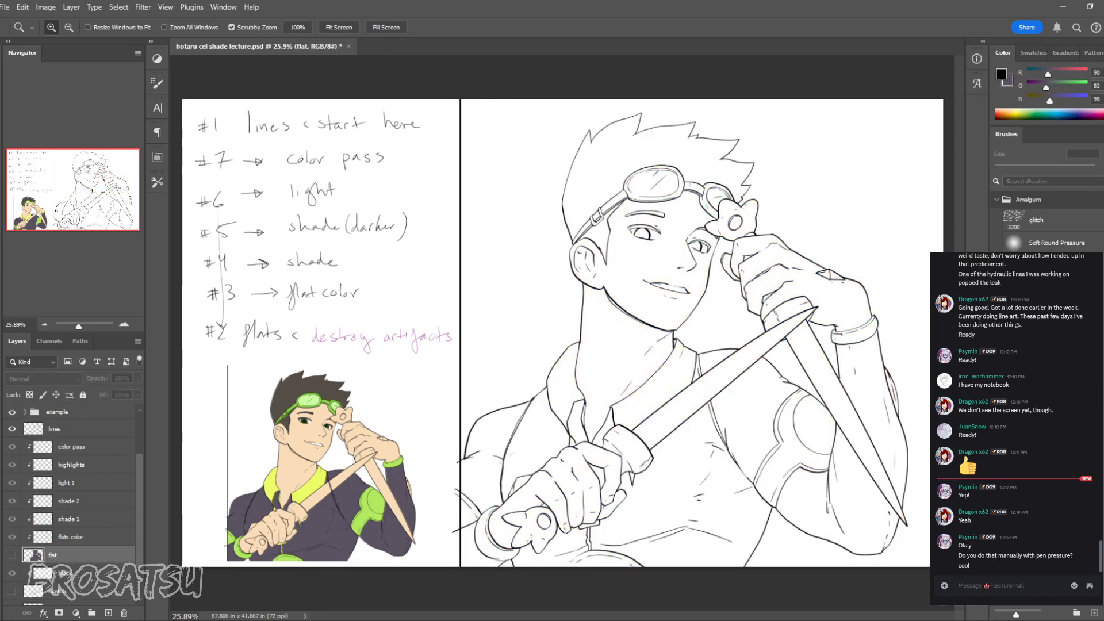
click(12, 554)
Step: Brush dark purple down the vertical border line beside the arm to close the white strip at the fill's edge
key(x)
mouse_move(508, 514)
mouse_down()
mouse_move(569, 513)
mouse_move(633, 424)
mouse_up()
key(b)
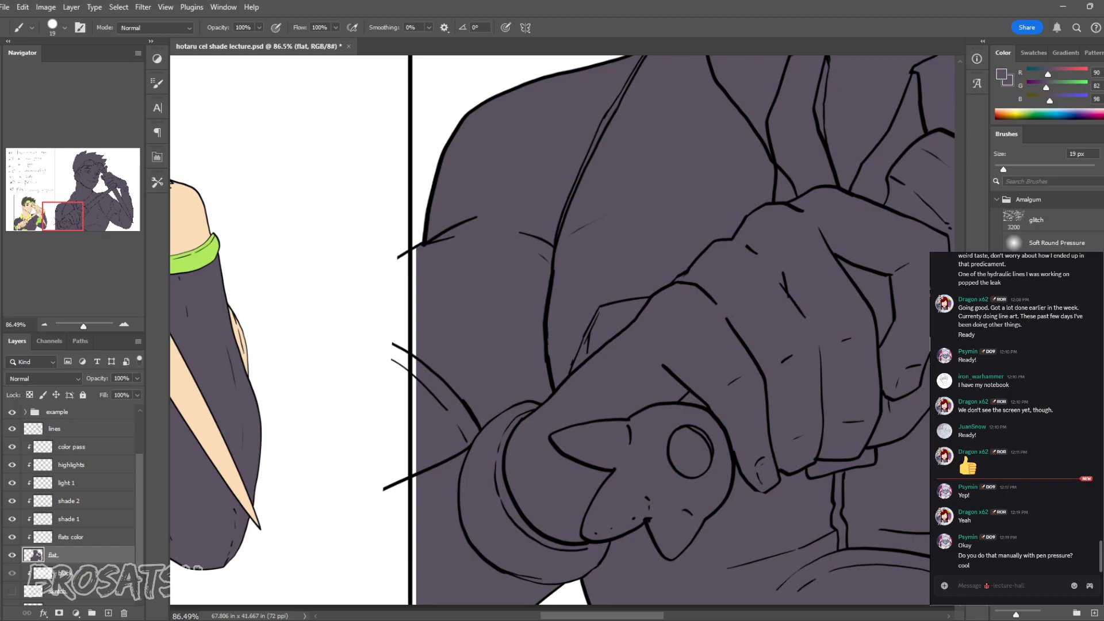
drag(414, 254, 414, 607)
key(z)
drag(571, 272, 335, 418)
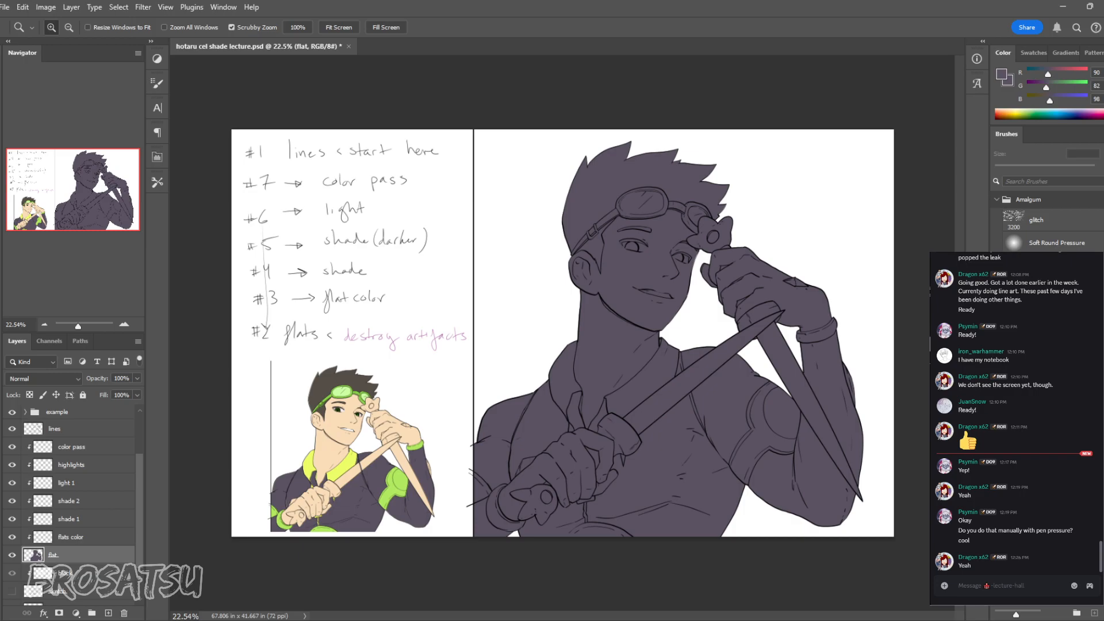
Step: Make the flats color layer active and reset the brush colors to the default black and white
click(87, 536)
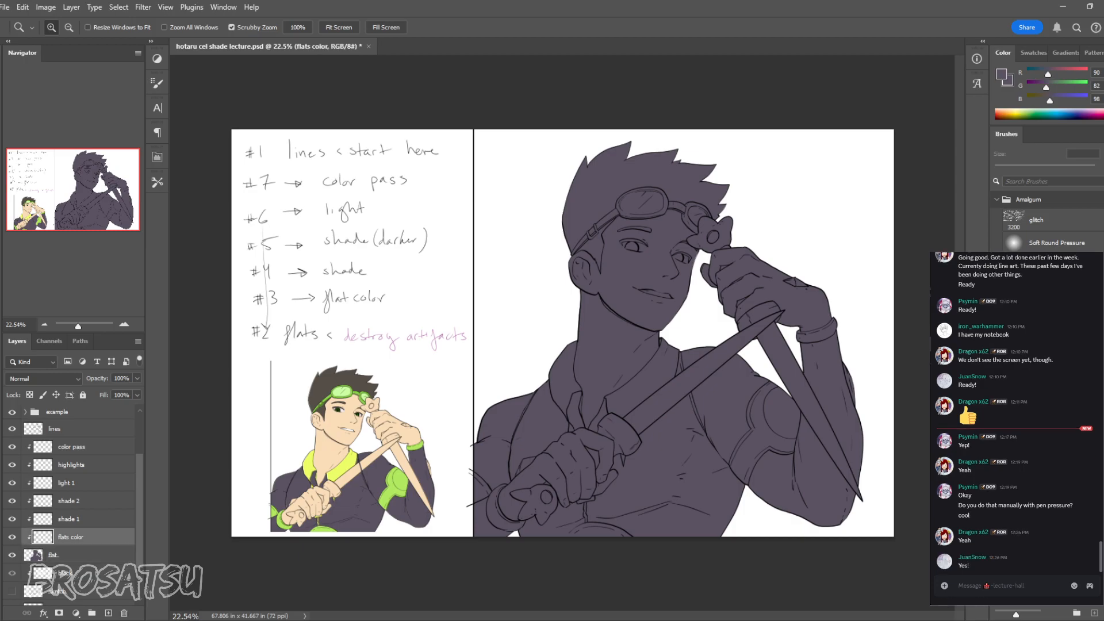
drag(422, 538, 434, 538)
key(b)
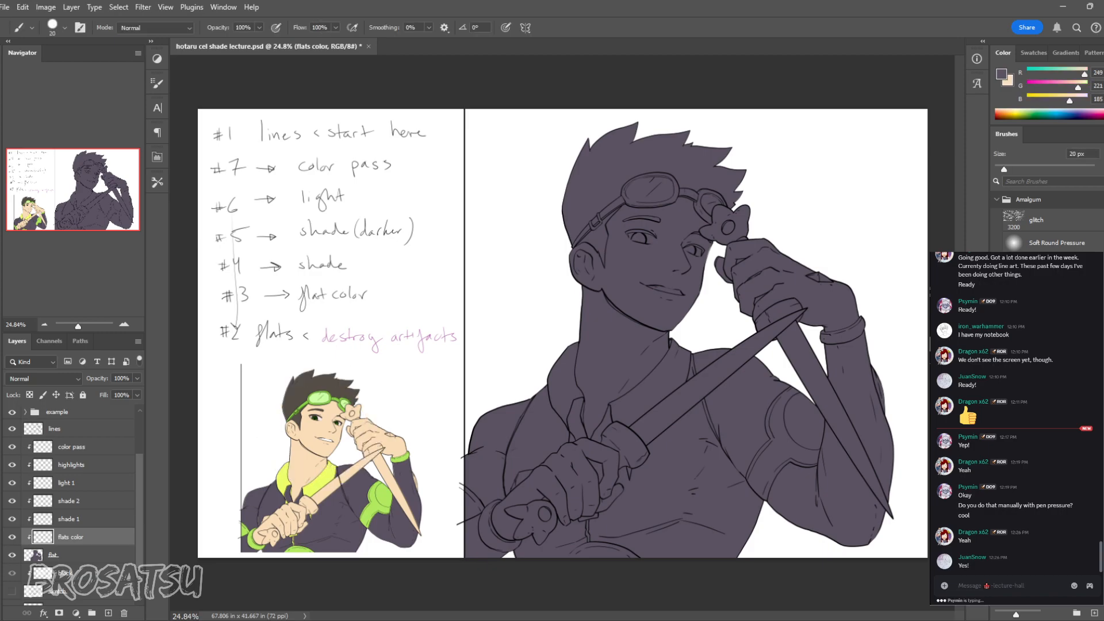
key(x)
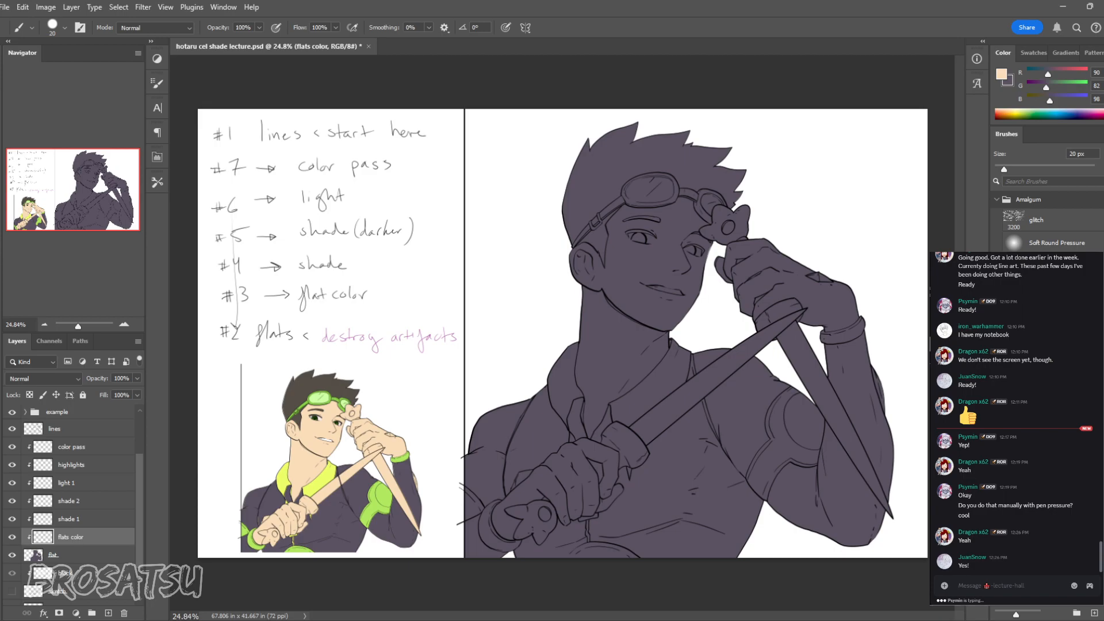
key(d)
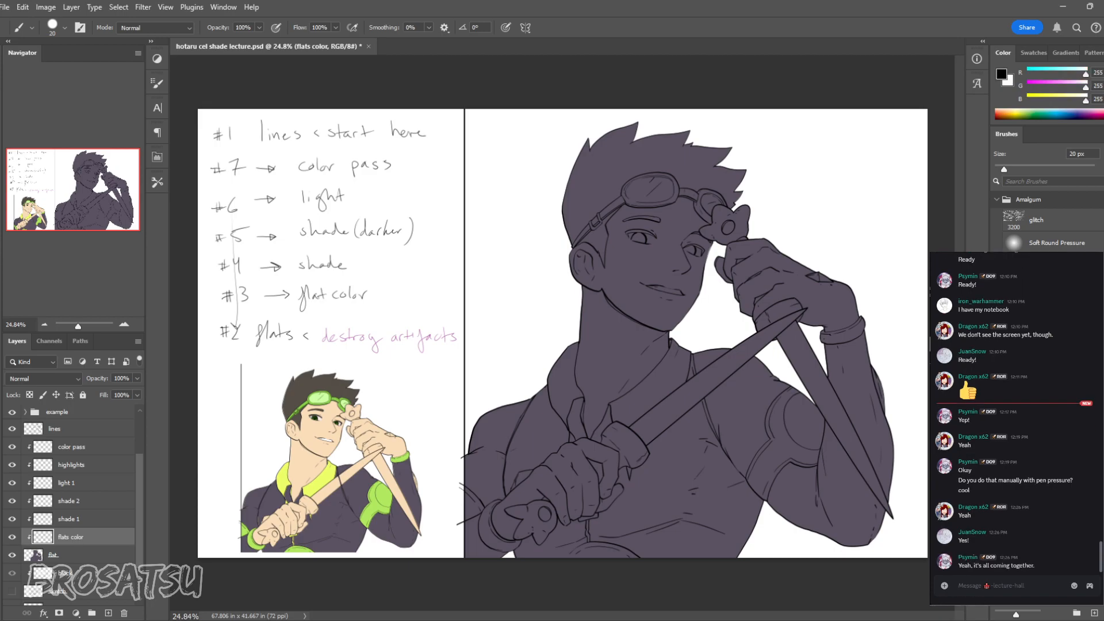
Step: On Layer 23, brush red strike-through lines across the #1 lines, #2 flats and #3 flat color entries in the handwritten notes
key(v)
scroll(75, 506, down, 3)
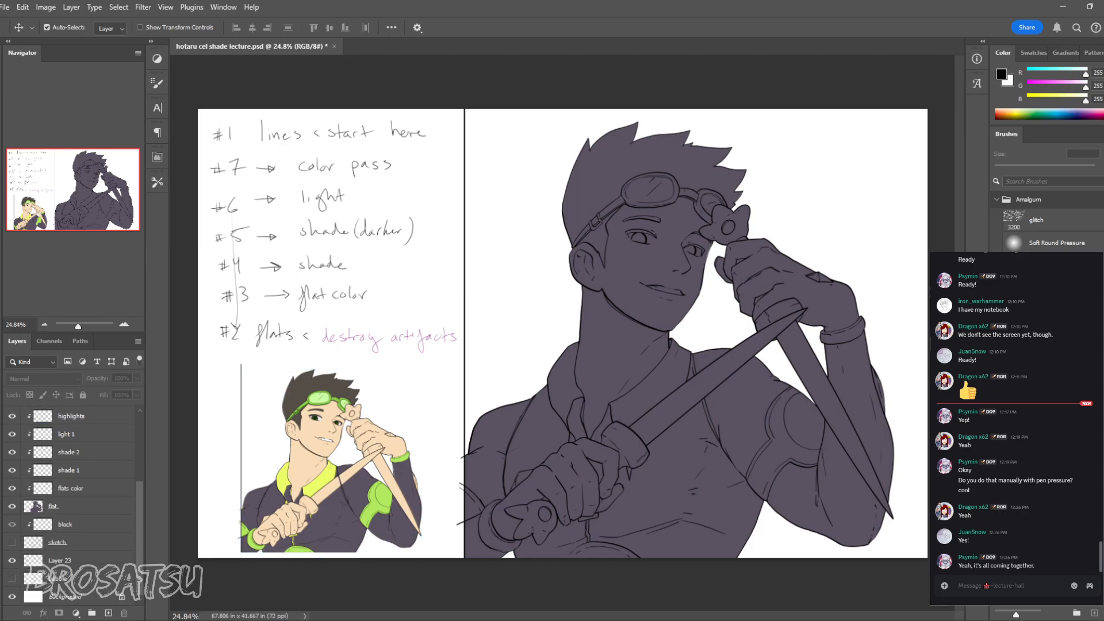
click(77, 543)
click(77, 560)
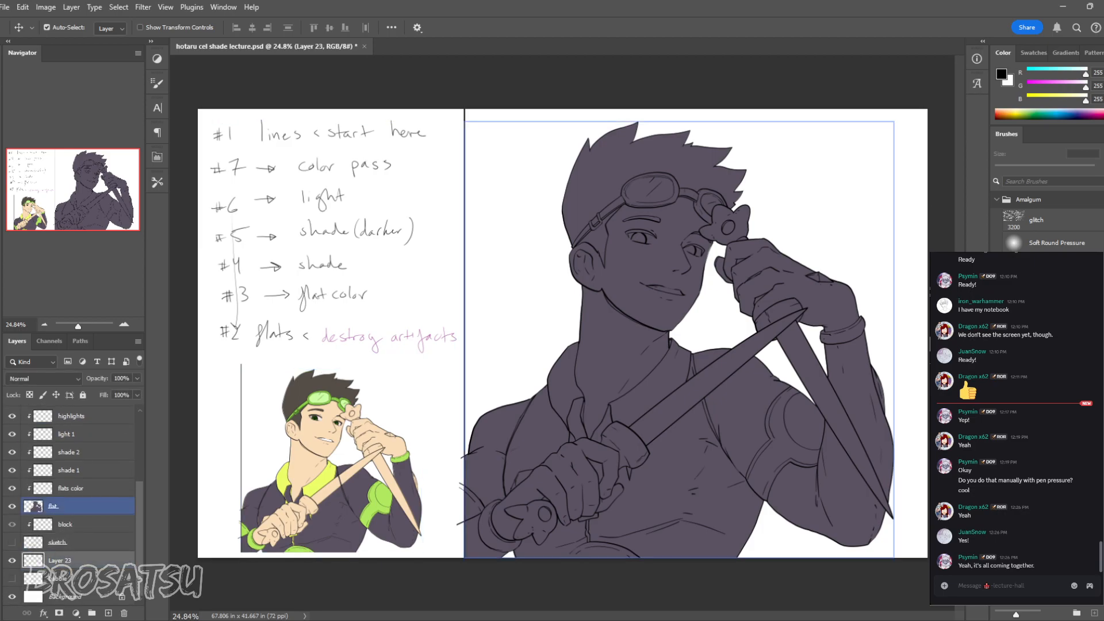
click(1094, 114)
key(x)
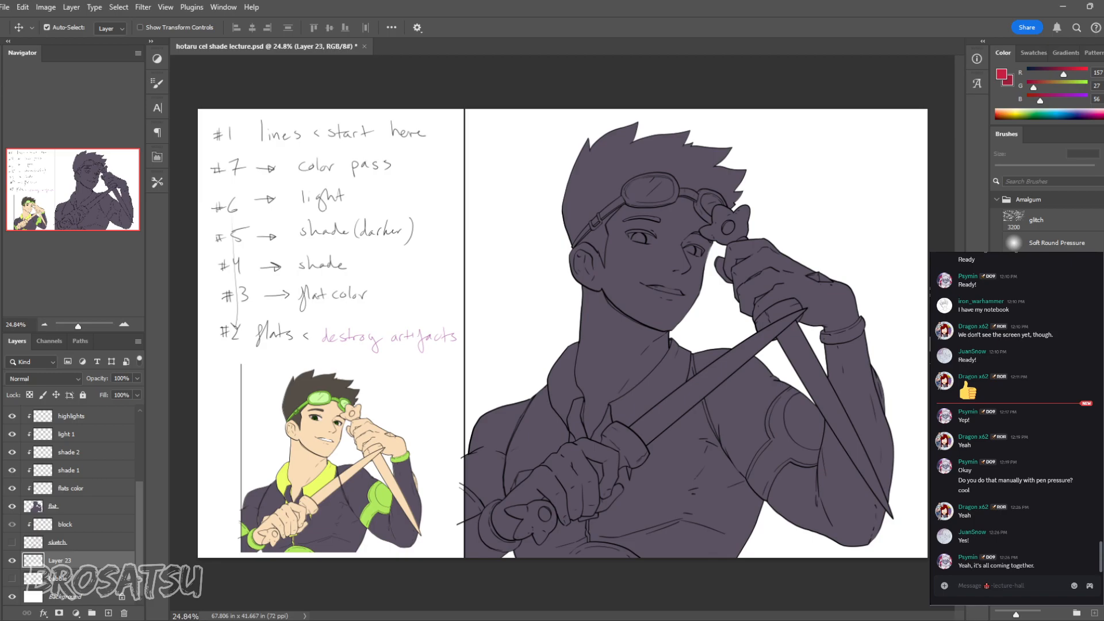
key(b)
drag(209, 136, 424, 128)
drag(222, 336, 443, 332)
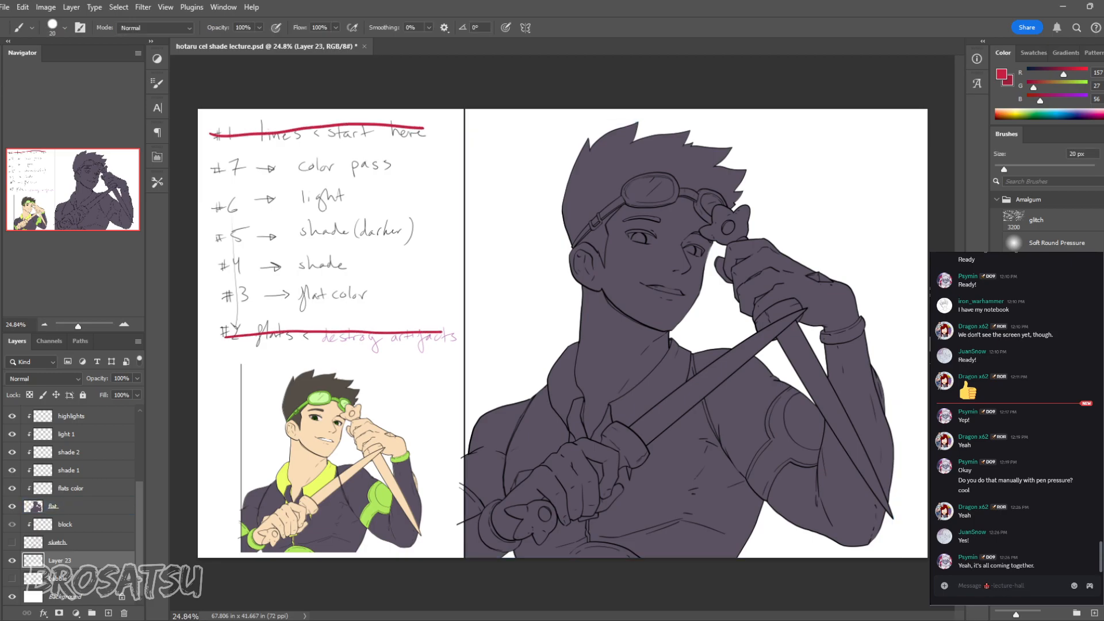
drag(322, 280, 314, 280)
key(ctrl+z)
drag(225, 296, 376, 293)
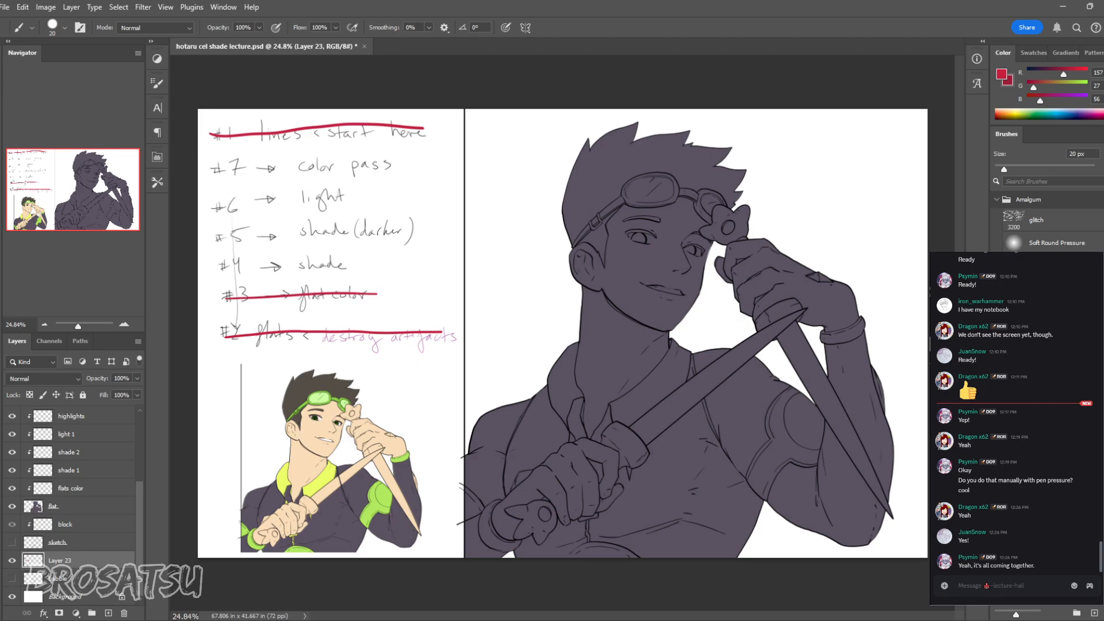
Step: Make the flats color layer, clipped above the flat layer, active
click(71, 488)
click(70, 506)
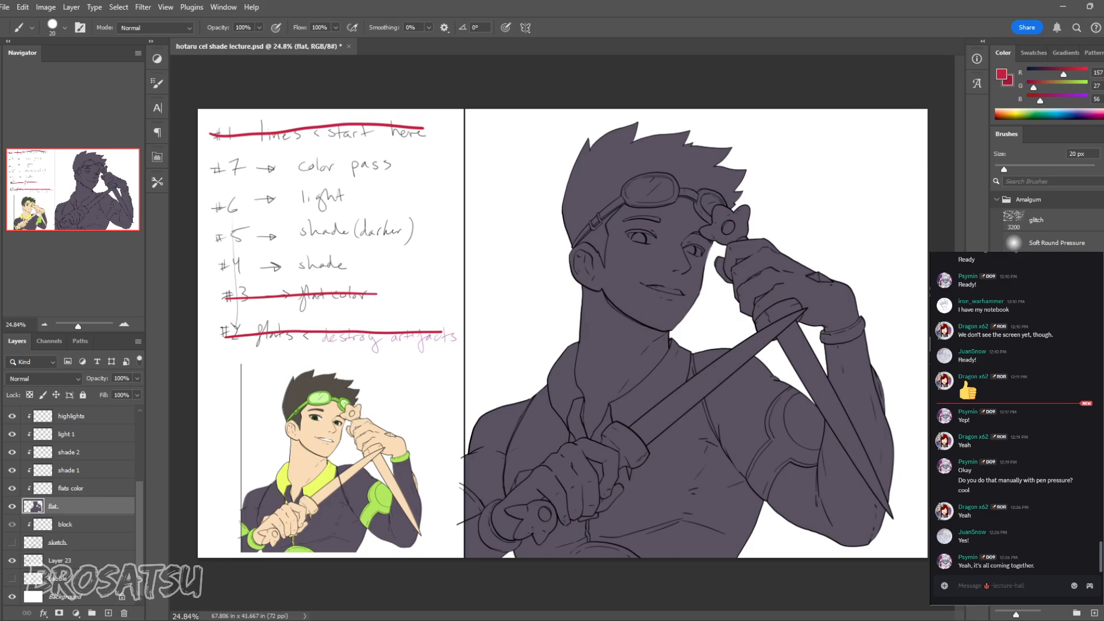
click(70, 488)
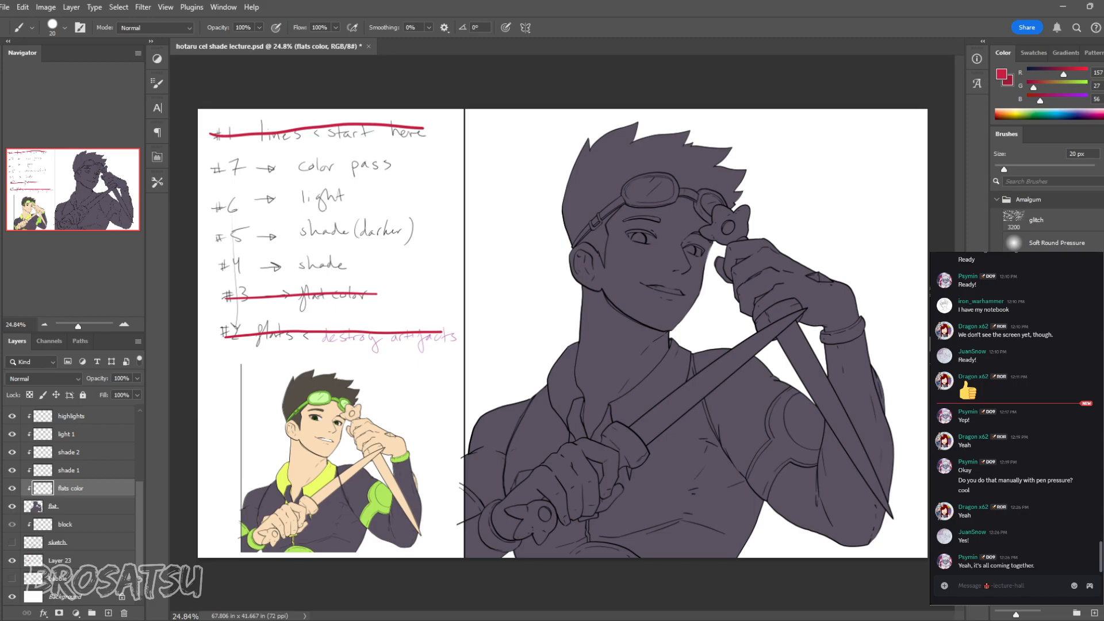
Step: Examine the small colored example up close, checking the flat colors and line edges around the face, jaw and neck
key(z)
drag(287, 428, 489, 259)
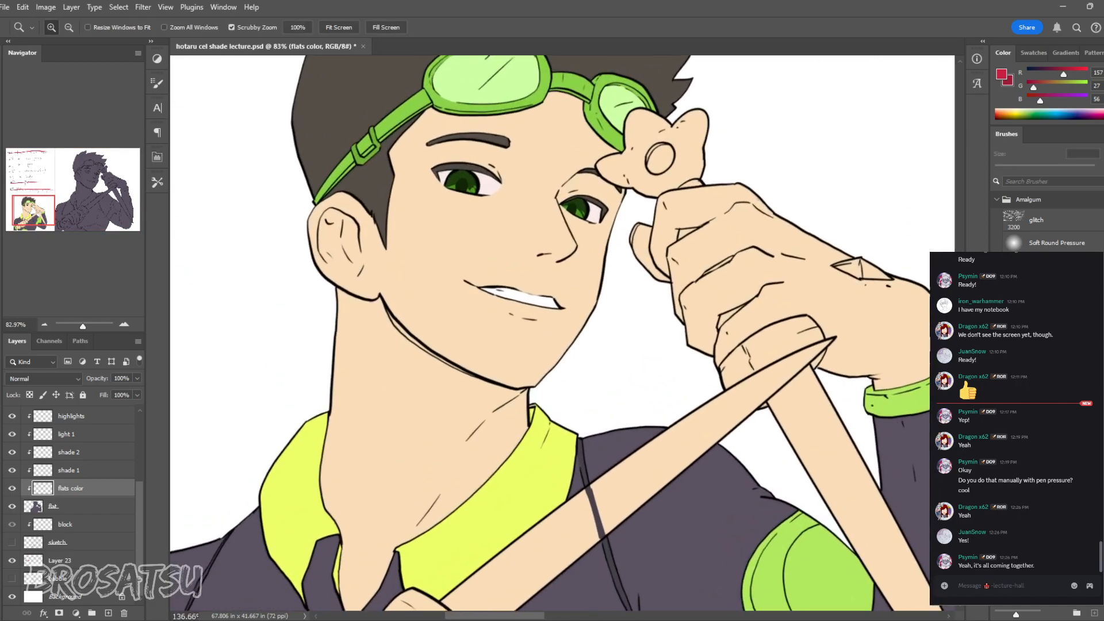
drag(429, 357, 465, 357)
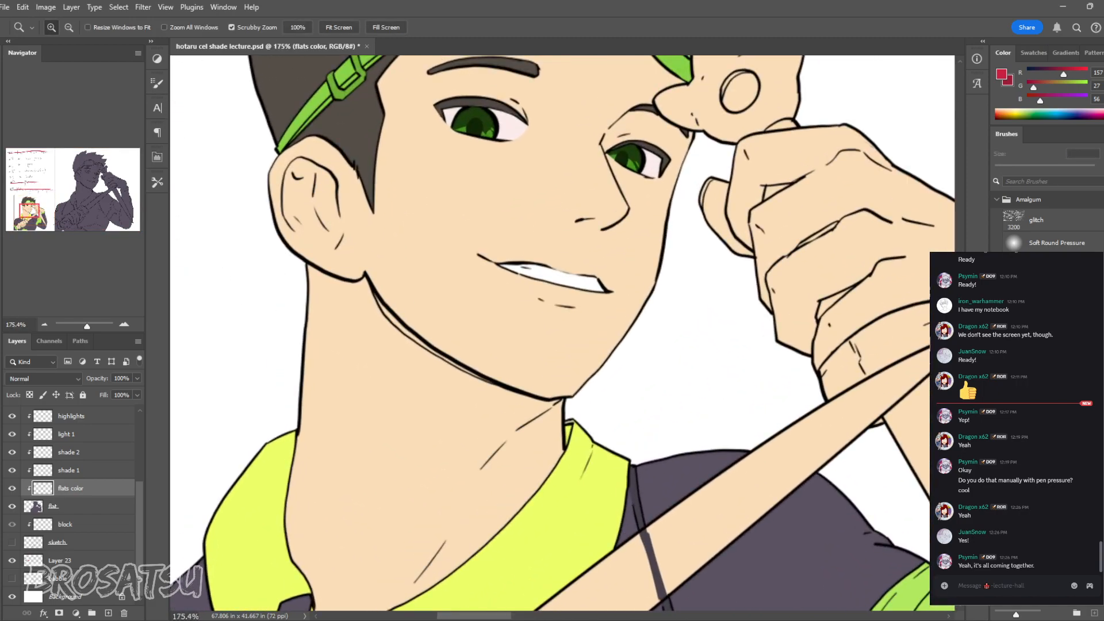
drag(372, 291, 449, 290)
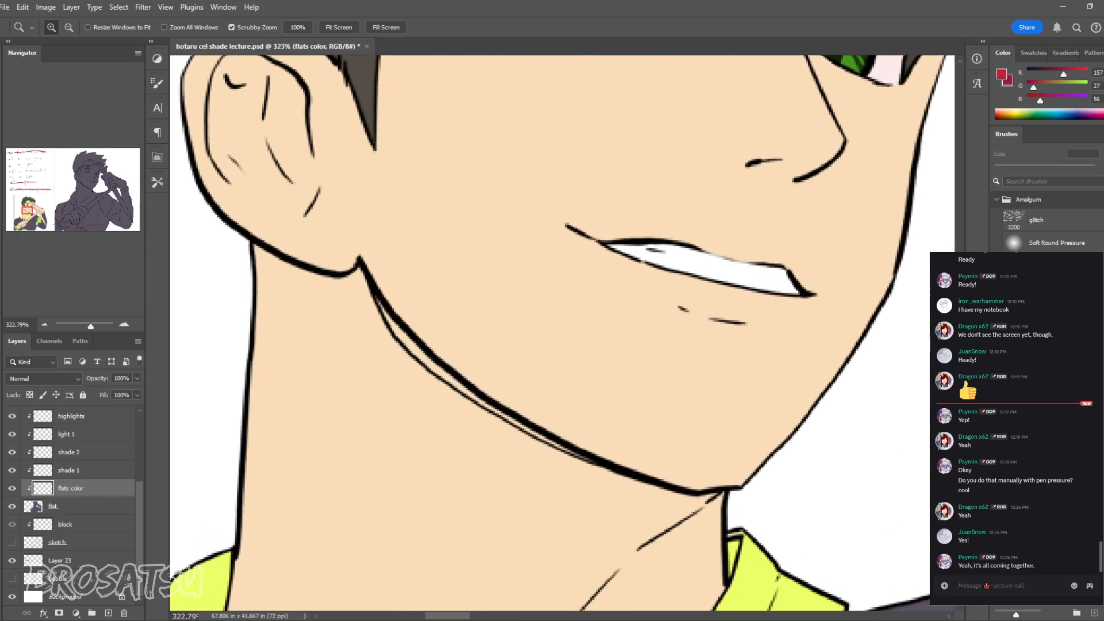
drag(532, 305, 532, 276)
mouse_move(414, 255)
mouse_down()
mouse_move(489, 255)
mouse_move(460, 253)
mouse_up()
drag(805, 311, 259, 270)
mouse_move(897, 339)
mouse_down()
mouse_move(512, 276)
mouse_move(178, 259)
mouse_up()
drag(572, 316, 380, 316)
drag(690, 259, 377, 330)
drag(562, 333, 518, 333)
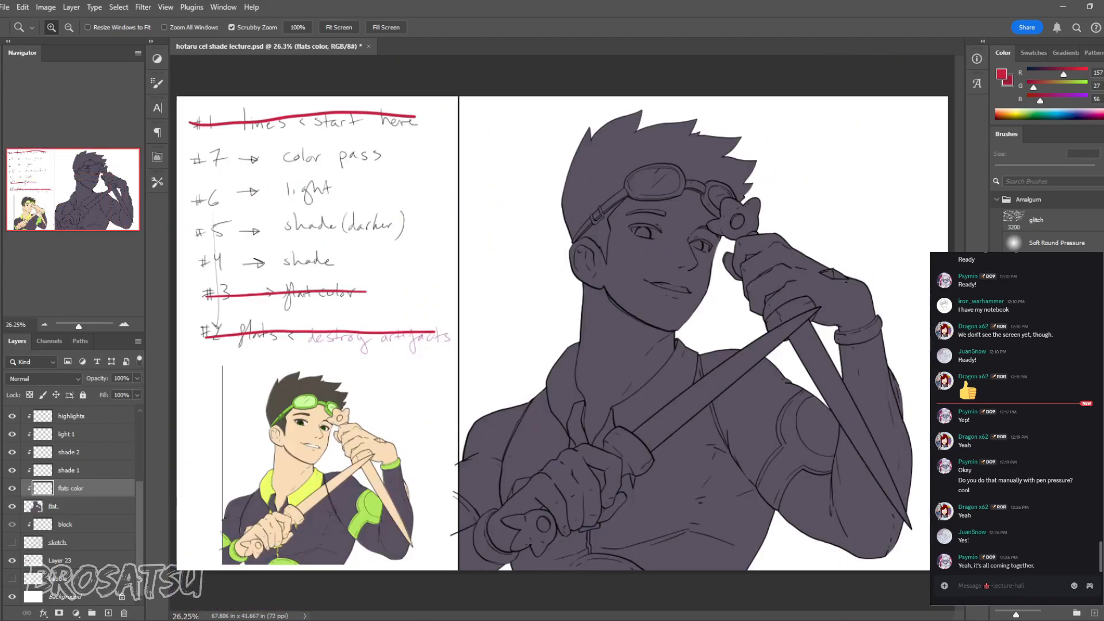
Step: Sample the light peach skin color from the small example as the foreground color for the flats color layer
click(40, 470)
click(40, 488)
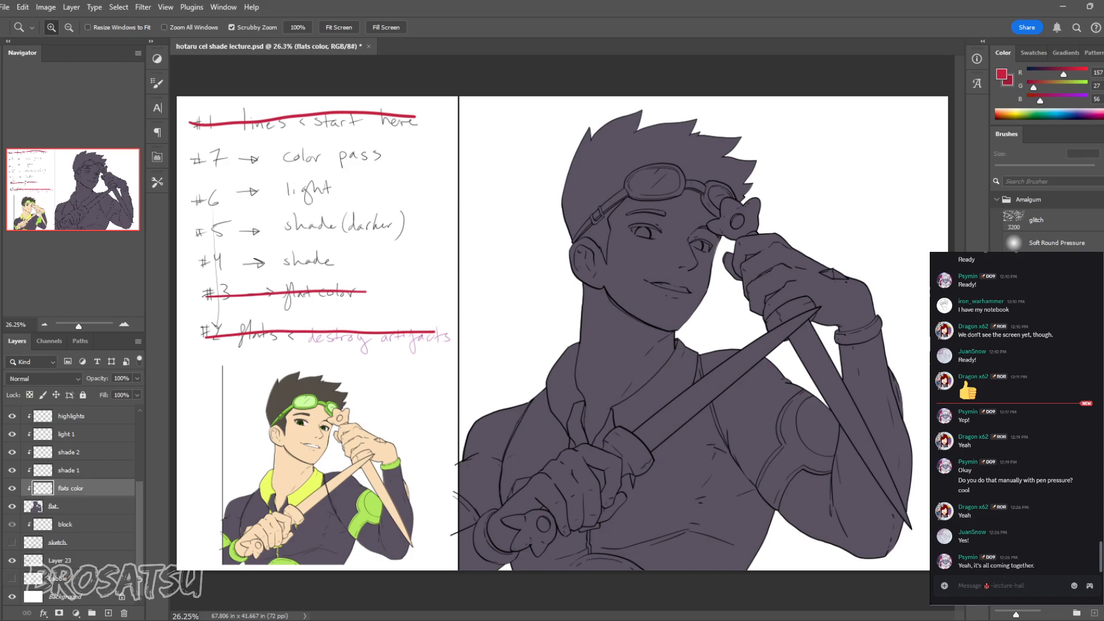
key(b)
alt+click(311, 437)
key(x)
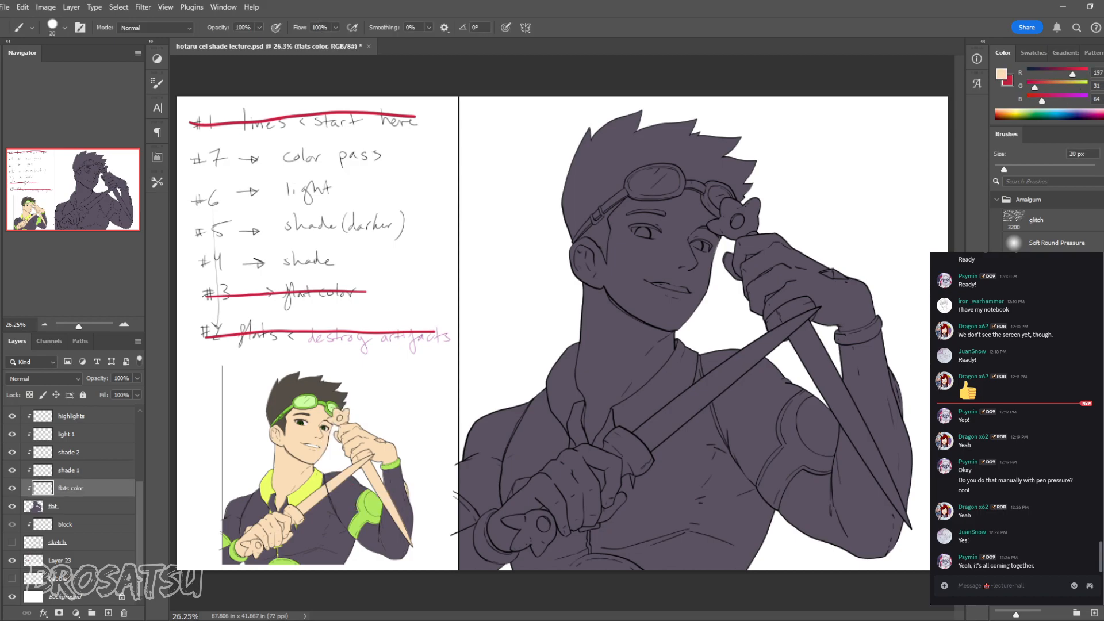
Step: Select the lower hand with the Magic Wand, inspect the selection's edges up close, and deselect it
key(w)
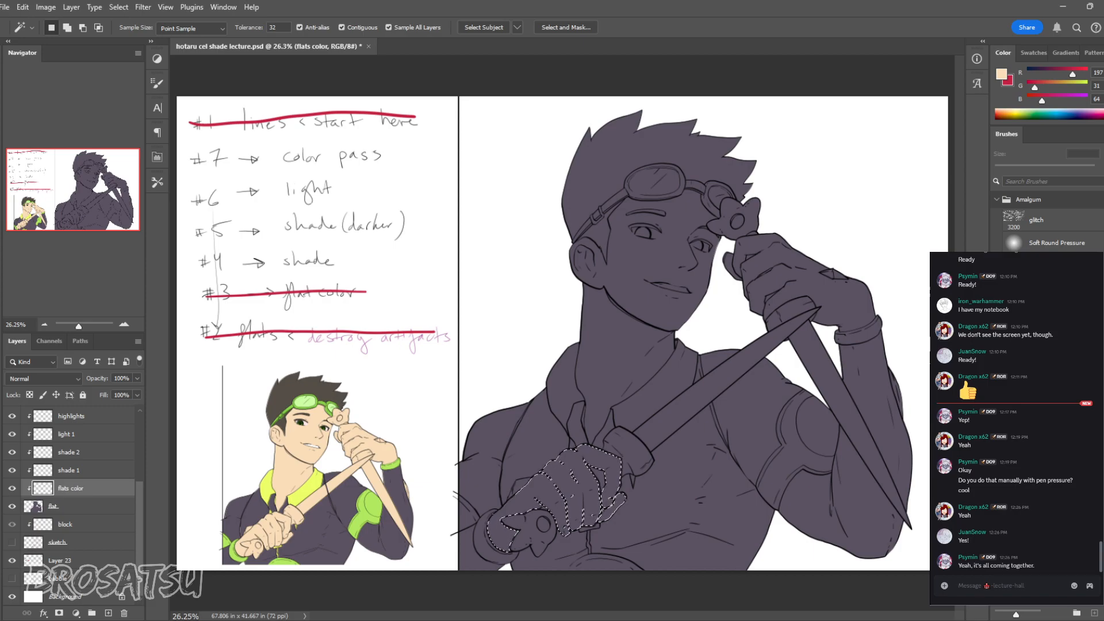
key(z)
drag(569, 506, 655, 506)
drag(562, 391, 573, 276)
key(w)
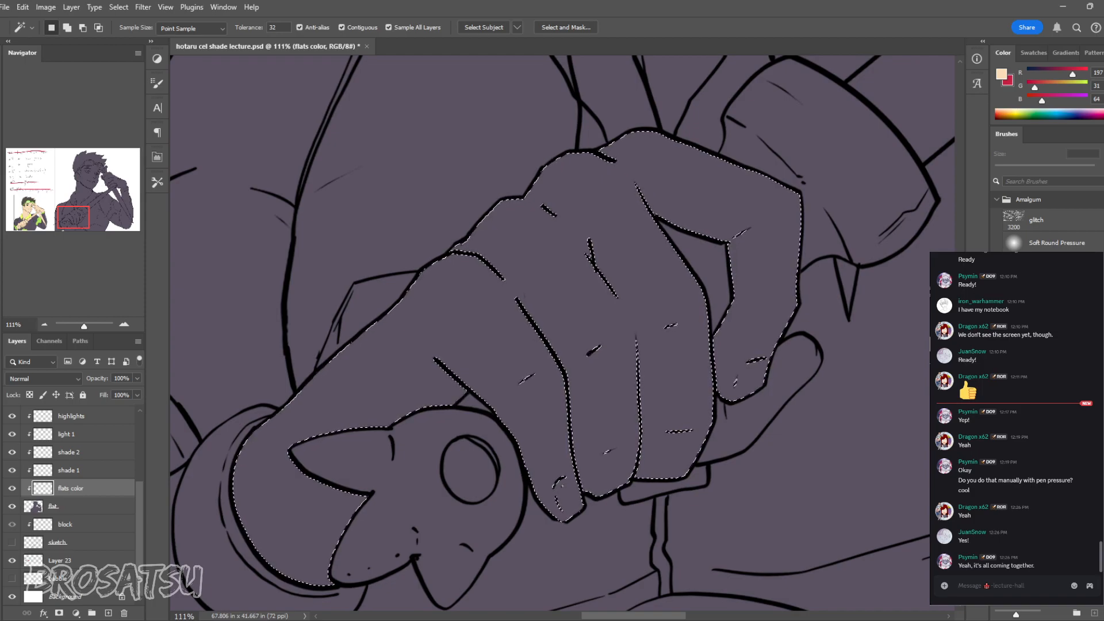
key(ctrl+d)
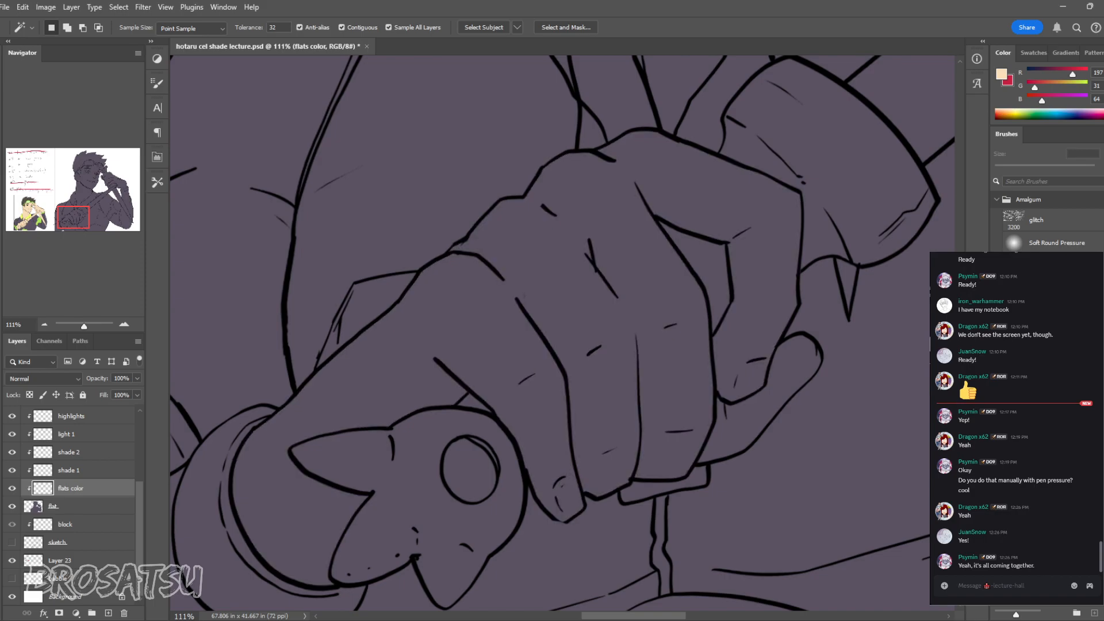
Step: Circle the open gap between the lower hand's knuckle lines in red, and undo the mark
key(x)
key(b)
key(alt+bracketleft)
drag(613, 276, 609, 278)
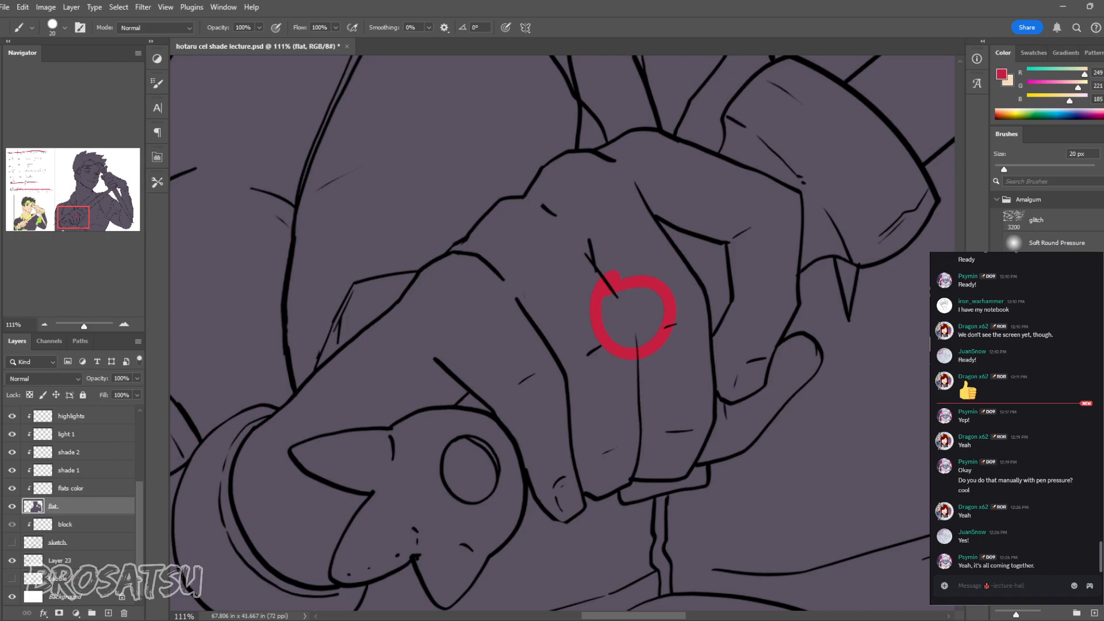
key(ctrl+z)
key(alt+bracketright)
key(x)
key(w)
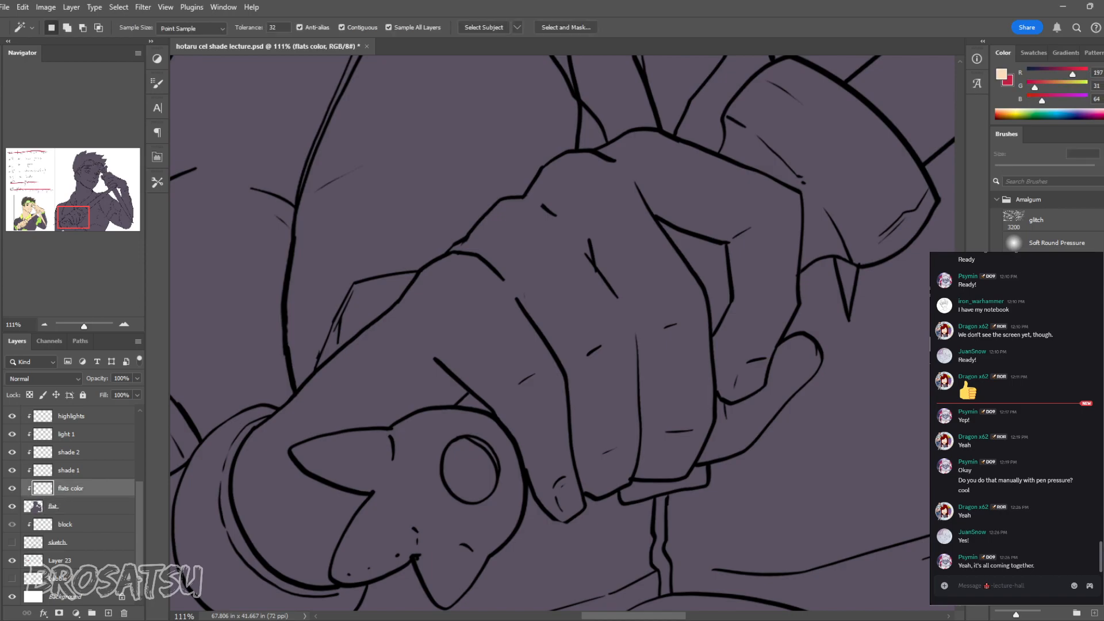
Step: Select the lower hand with its separate fingertip using the Magic Wand, and add the raised hand to the selection
click(524, 295)
shift+click(779, 394)
key(z)
drag(832, 405, 241, 546)
key(w)
shift+click(561, 242)
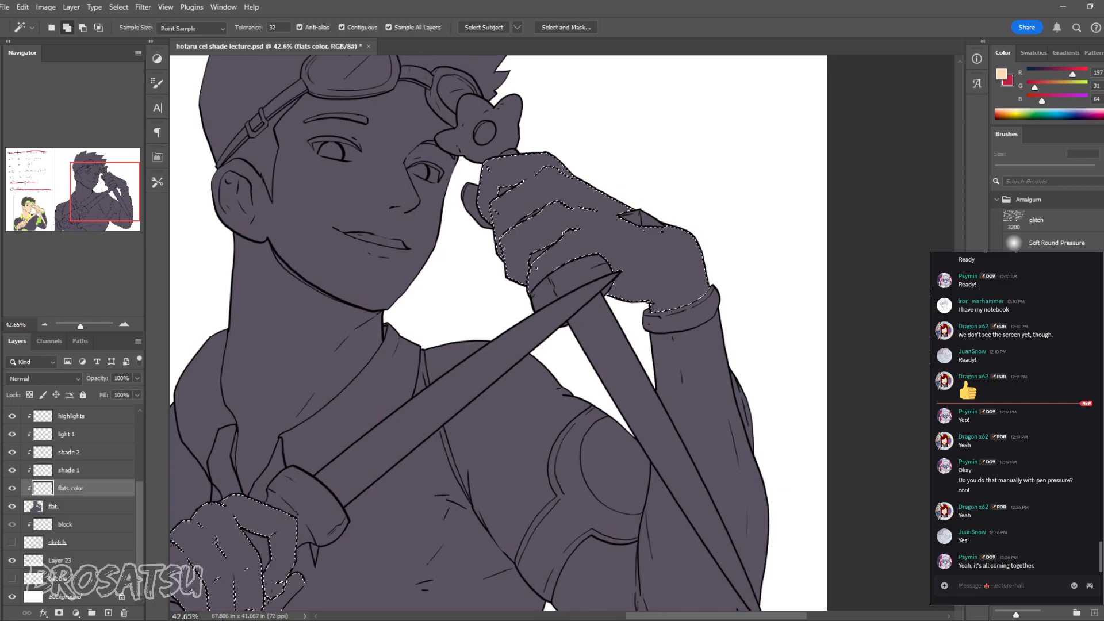
Step: Add the raised hand's thumb, the face, the ear and the neck to the Magic Wand selection
key(z)
drag(467, 182, 627, 182)
key(w)
key(z)
drag(600, 316, 468, 315)
key(w)
shift+click(460, 310)
shift+click(359, 489)
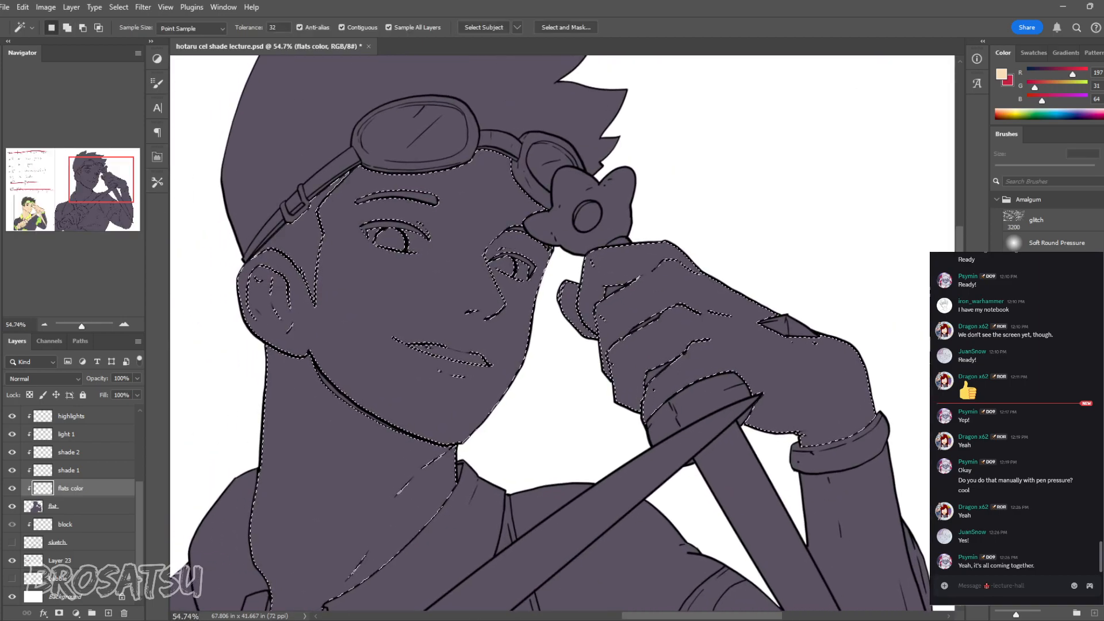
drag(359, 489, 565, 187)
Step: Fill the selected skin areas with light peach on the flats color layer, check the fill beneath the knuckle lines, and deselect
key(z)
drag(627, 316, 420, 437)
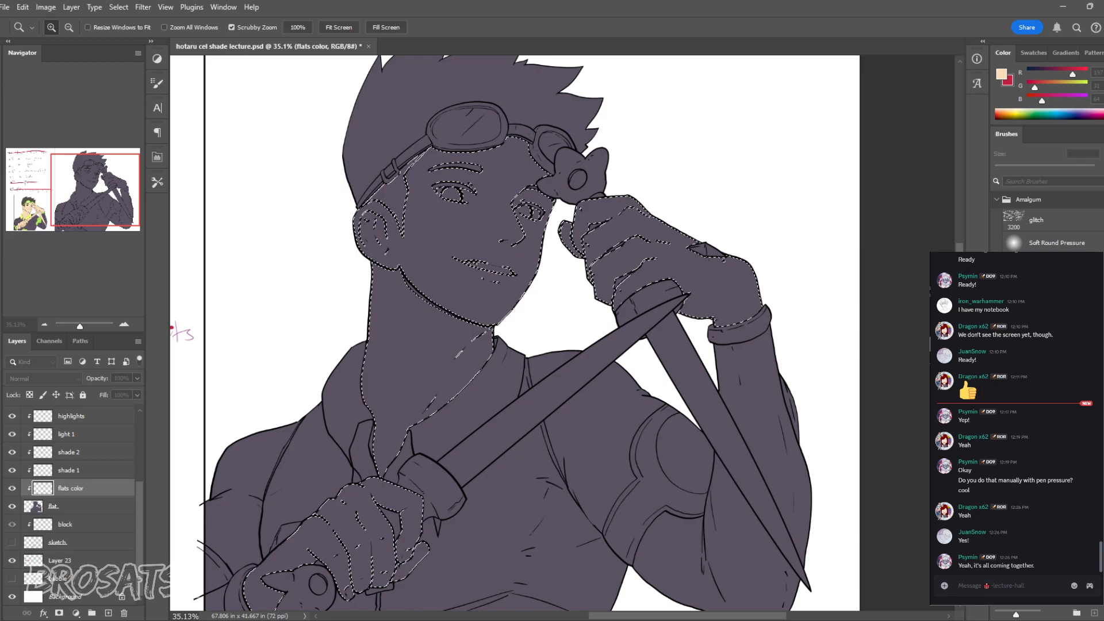
drag(339, 546, 520, 546)
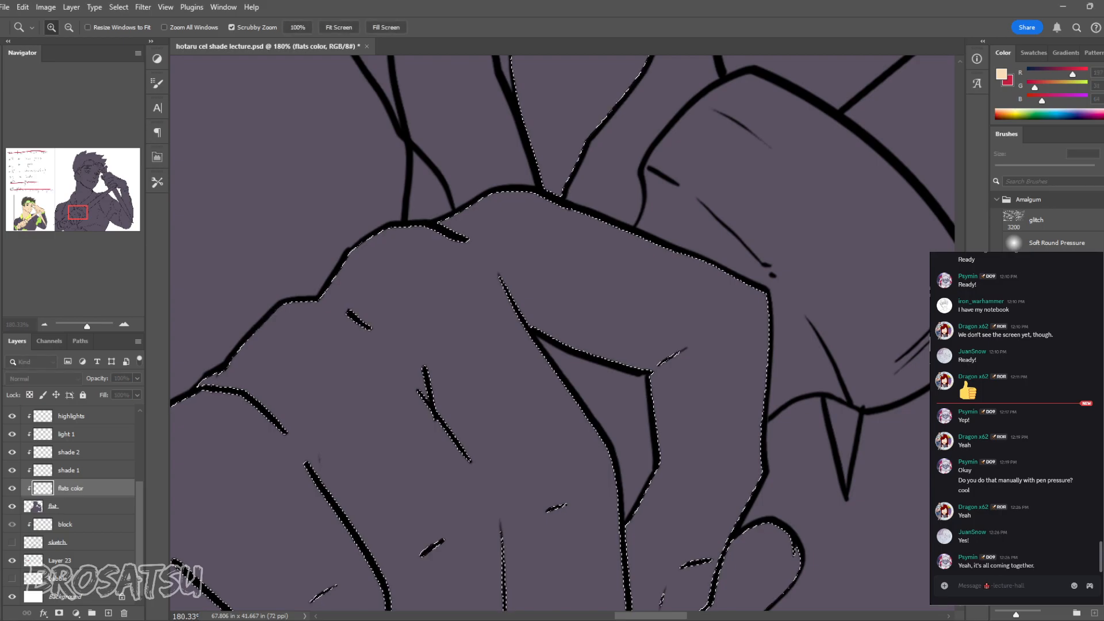
key(Return)
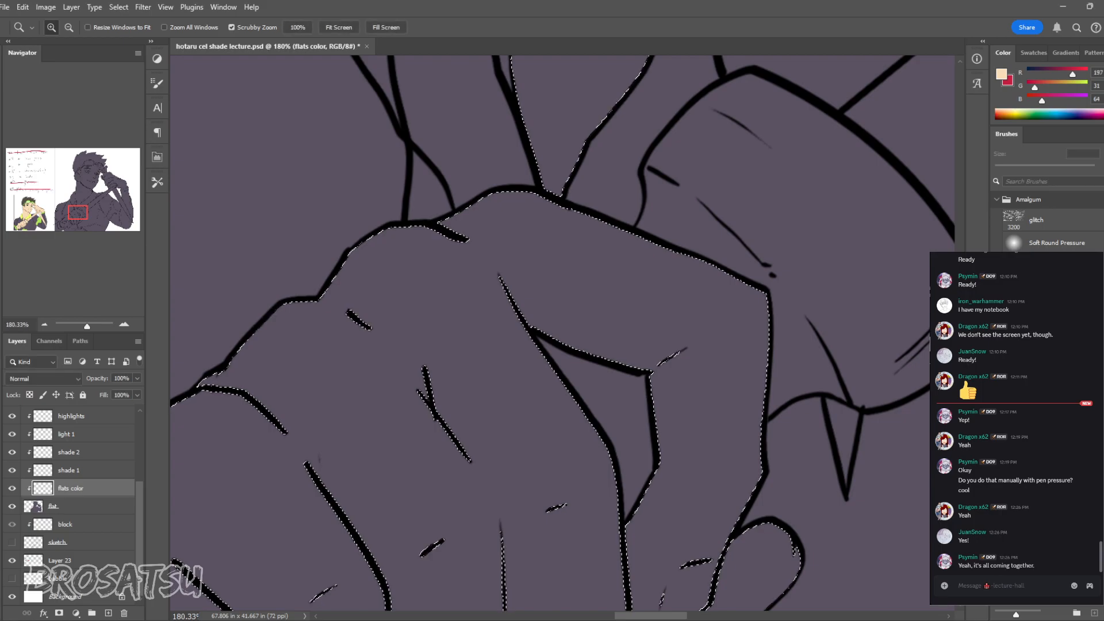
key(alt+BackSpace)
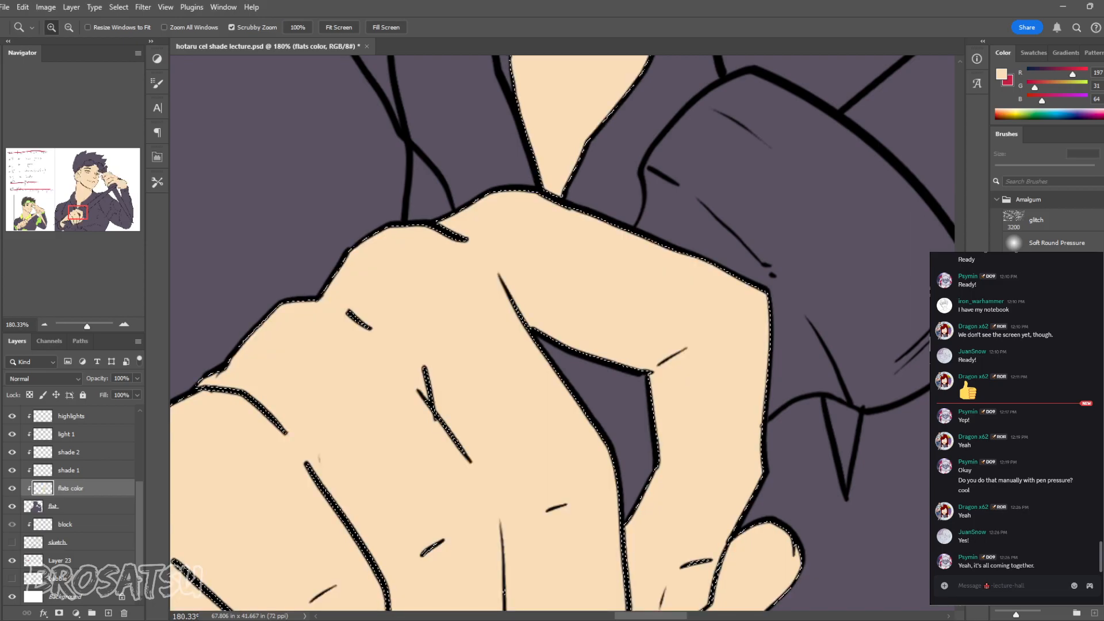
drag(421, 439, 532, 439)
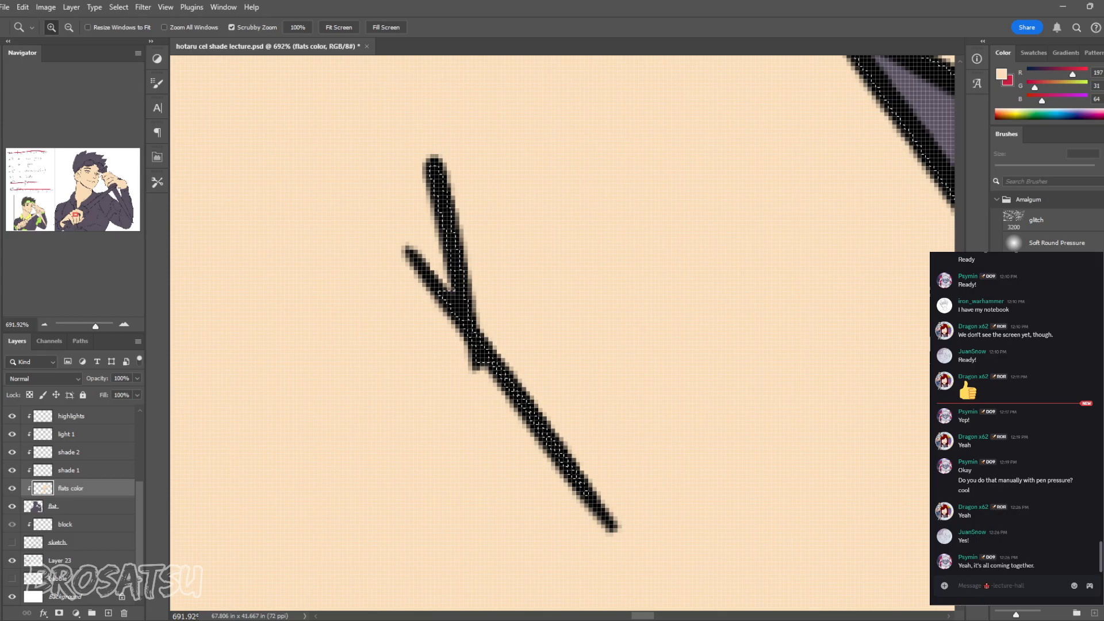
drag(654, 363, 399, 383)
drag(680, 271, 626, 271)
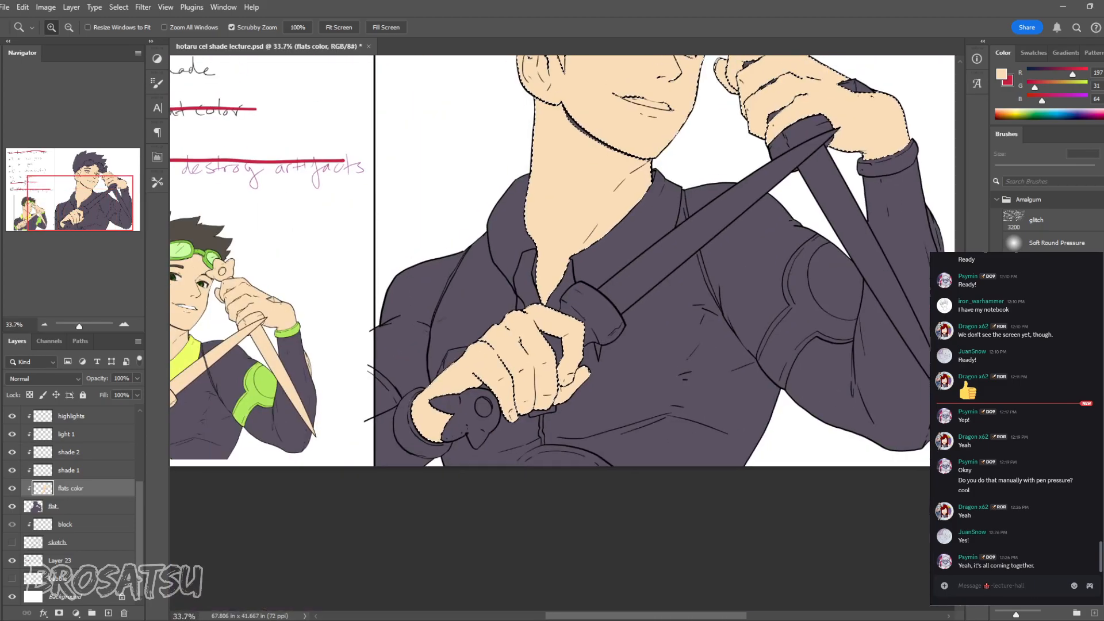
drag(638, 219, 483, 461)
key(ctrl+d)
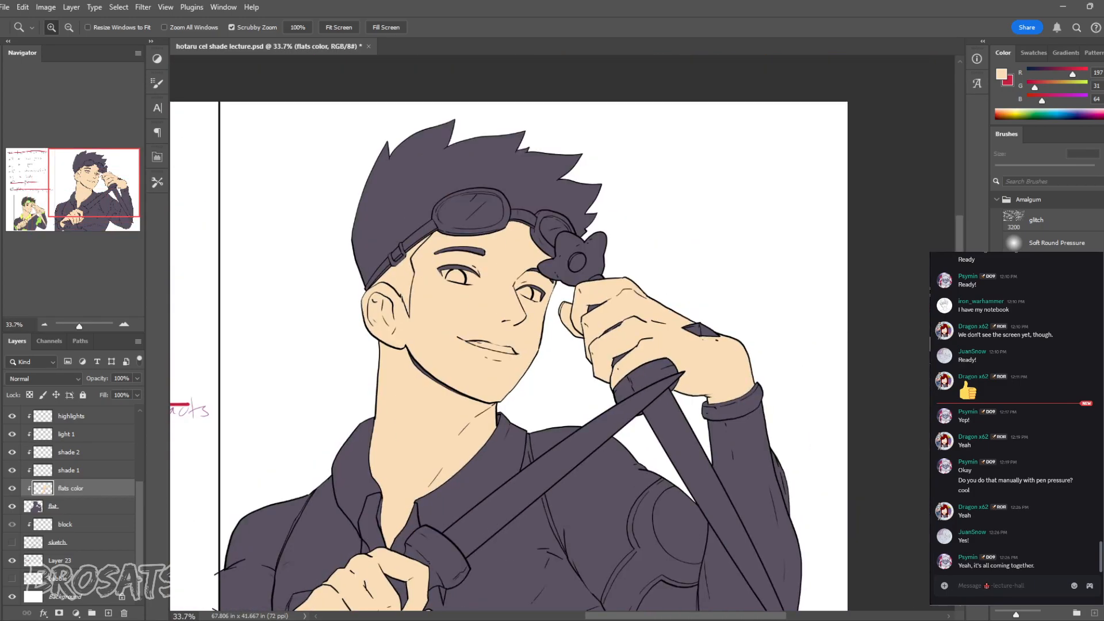
Step: Brush the light peach skin color at 70 px over the unfilled purple sliver beneath the jawline
drag(430, 378, 540, 378)
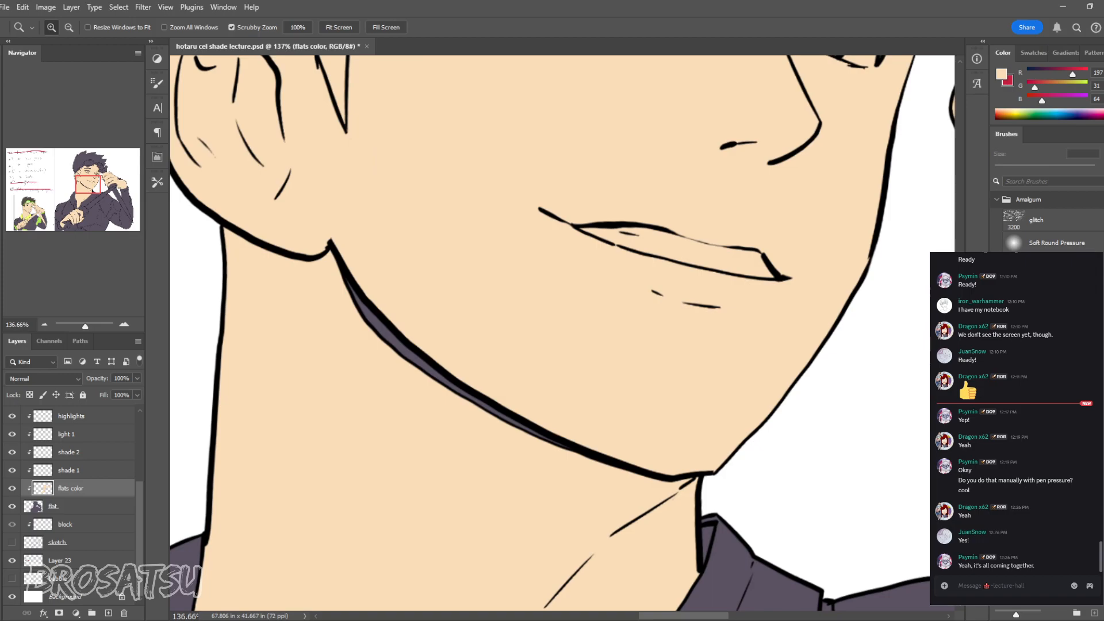
key(b)
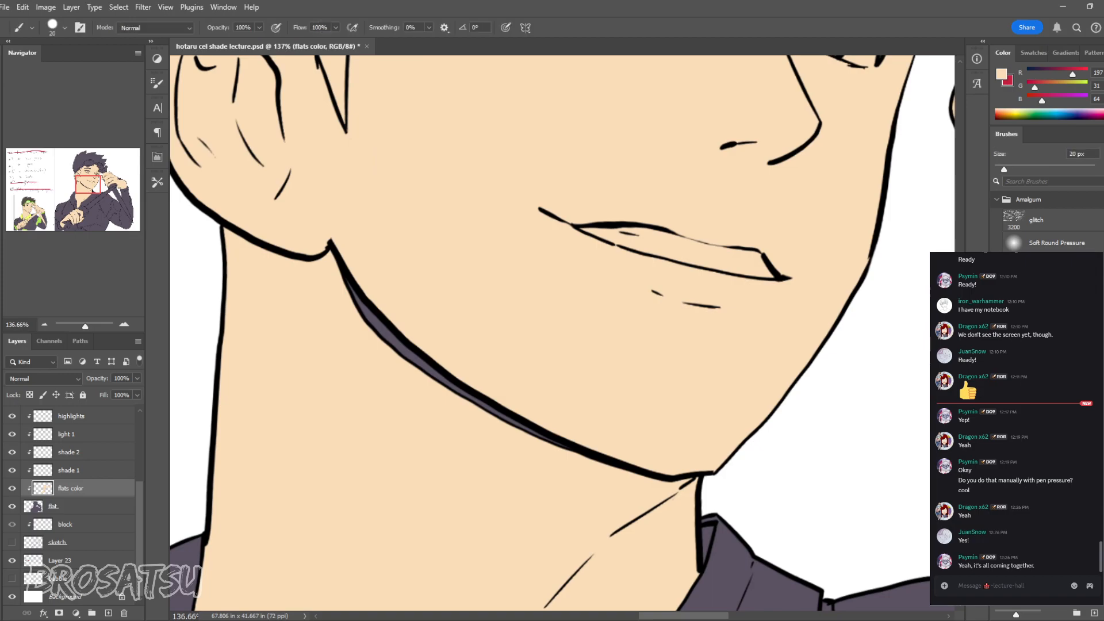
drag(348, 280, 555, 440)
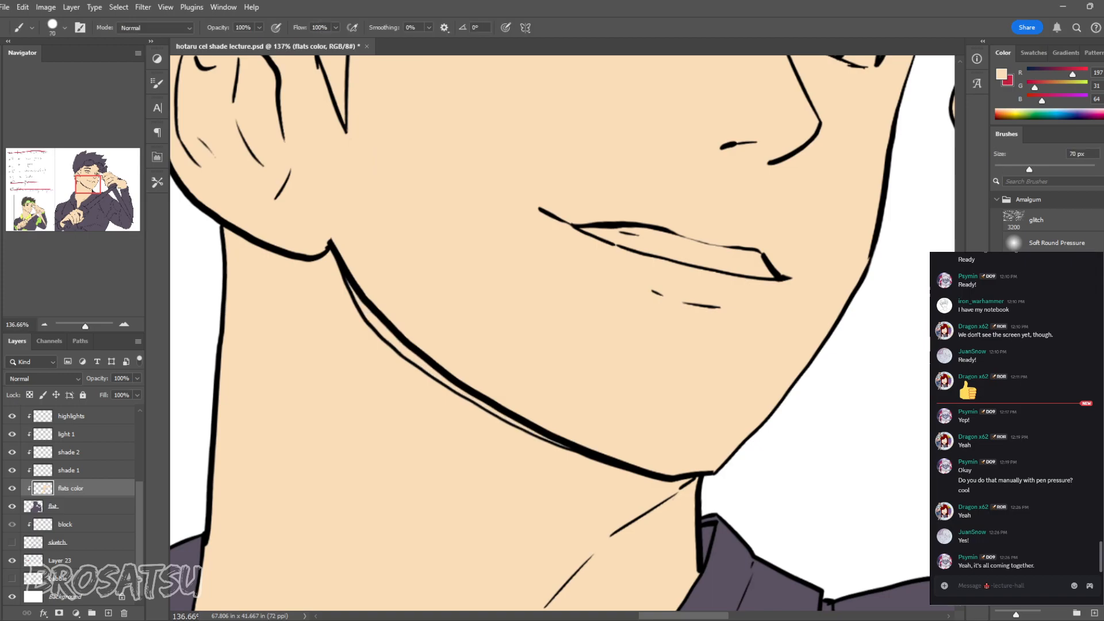
drag(562, 207, 405, 529)
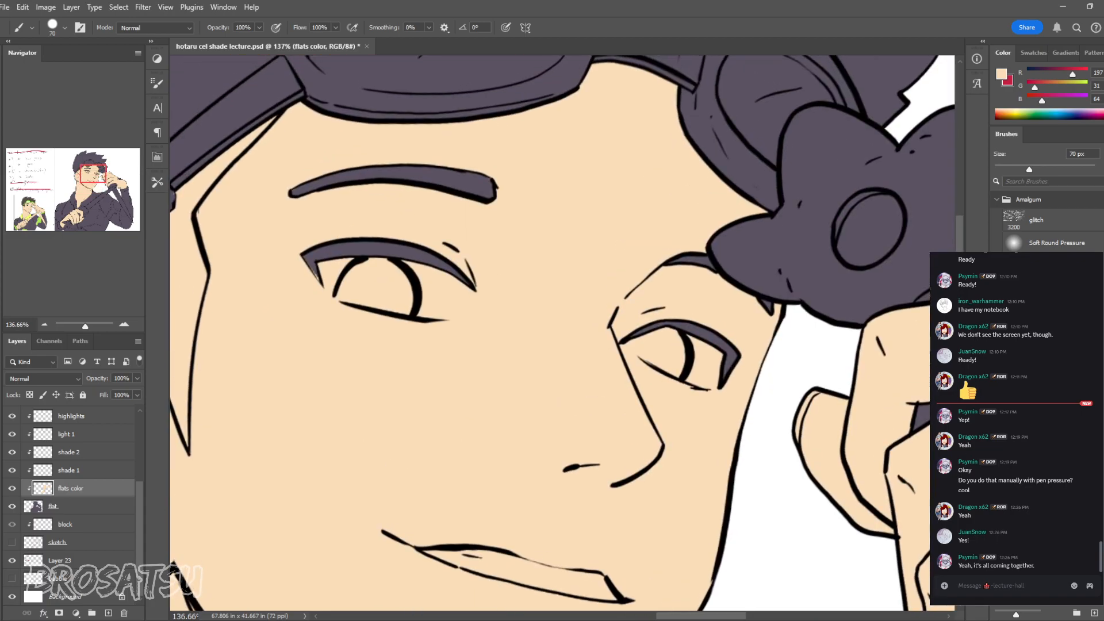
Step: Brush the light peach skin color over the eyebrows and upper eyelids, reducing the brush to 30 px
drag(633, 336, 736, 360)
drag(294, 190, 492, 183)
mouse_move(305, 253)
mouse_down()
mouse_move(454, 270)
mouse_move(313, 250)
mouse_up()
drag(671, 260, 713, 265)
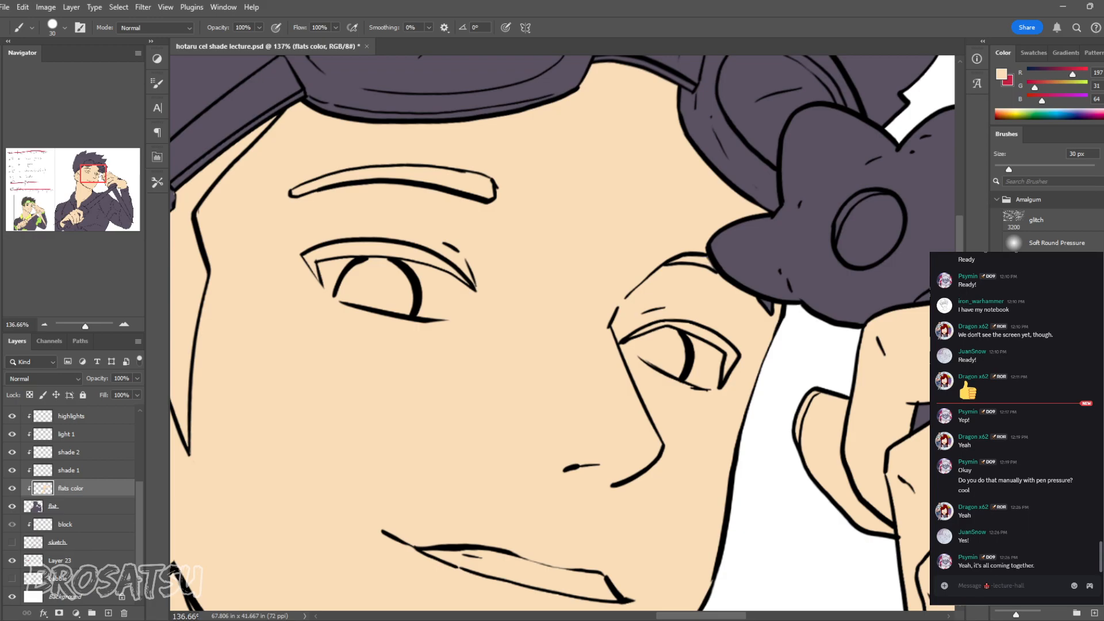
Step: Erase the skin color at 10 px along the jagged hairline edge where the sideburn meets the ear
drag(518, 288, 744, 298)
key(e)
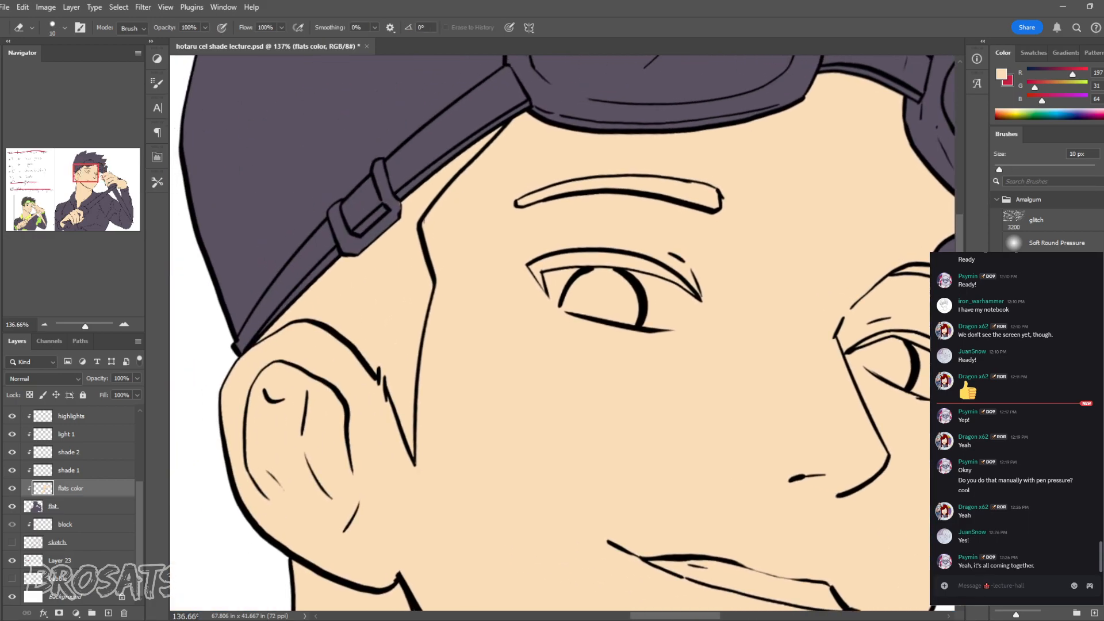
drag(373, 365, 389, 391)
Step: Try to clear the skin color from the sideburn area beside the ear using a Magic Wand selection
key(w)
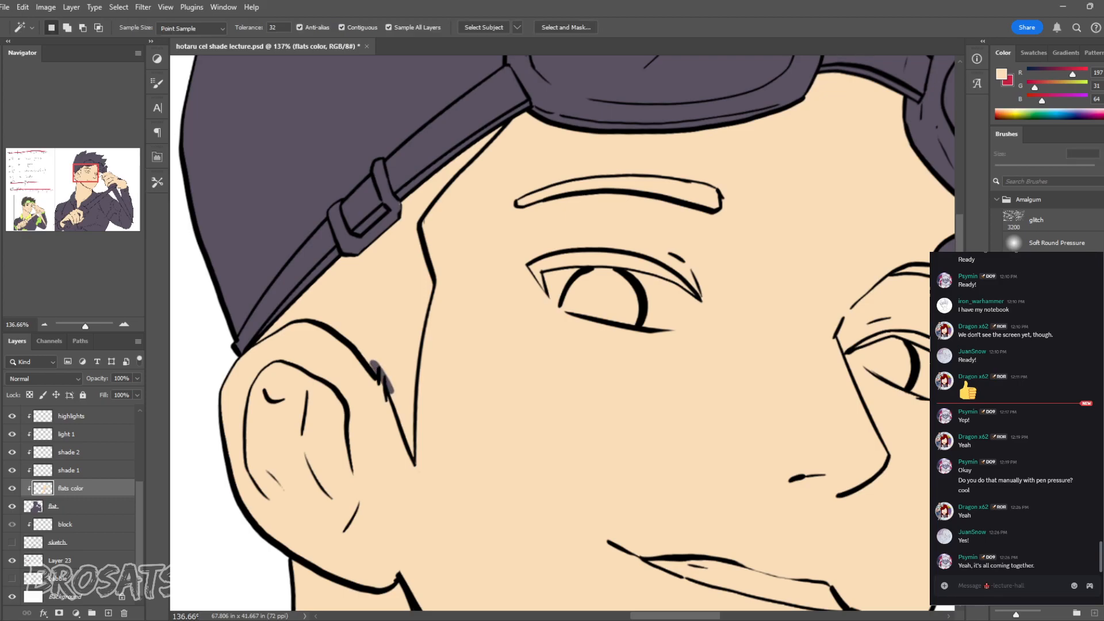
click(383, 299)
key(Delete)
key(ctrl+d)
key(e)
key(z)
drag(518, 361, 501, 327)
key(ctrl+z)
key(ctrl+z)
key(ctrl+z)
key(ctrl+z)
key(ctrl+z)
key(ctrl+z)
Step: Try to erase the sideburn's skin color by hand with the 10 px eraser
key(e)
mouse_move(431, 357)
mouse_down()
mouse_move(449, 337)
mouse_move(452, 419)
mouse_move(439, 386)
mouse_move(448, 453)
mouse_up()
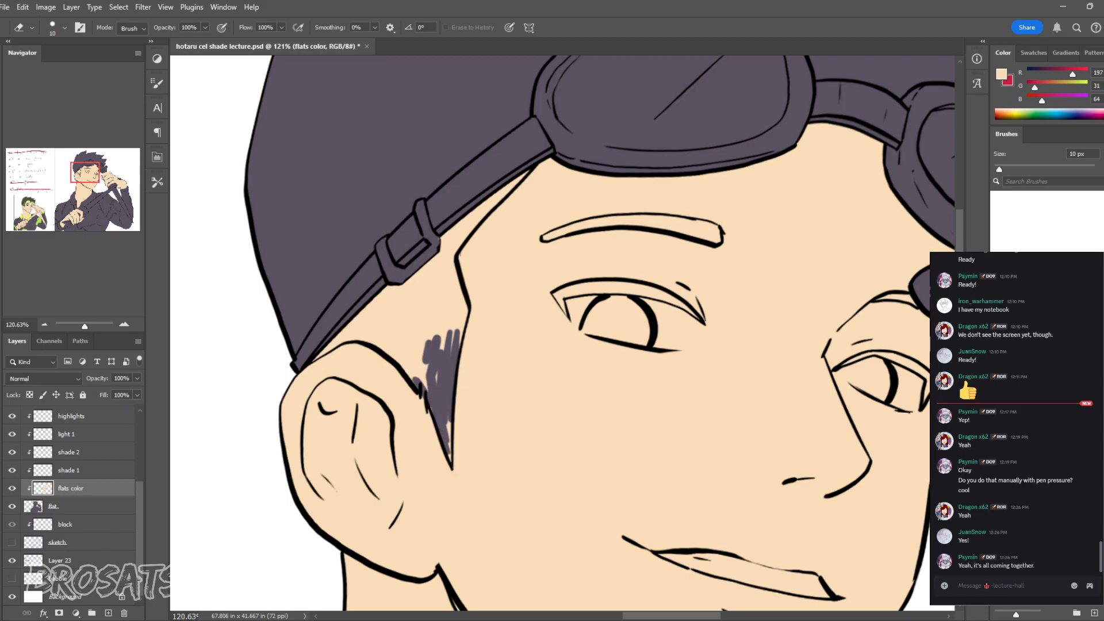
key(ctrl+z)
key(ctrl+z)
key(ctrl+z)
key(ctrl+z)
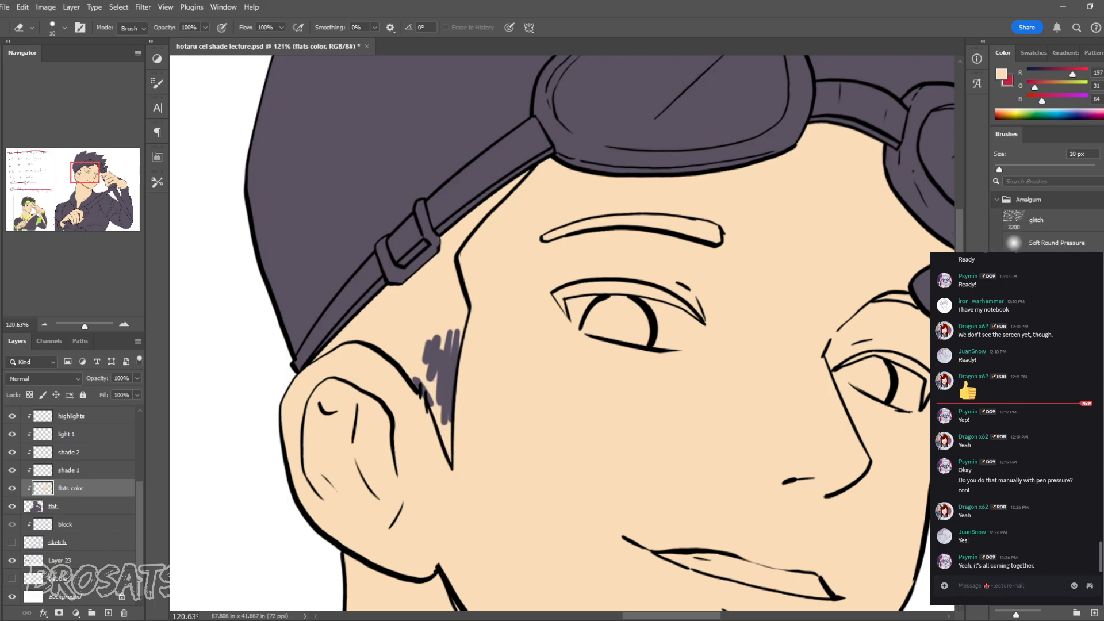
key(ctrl+z)
key(ctrl+z)
Step: Select the sideburn in front of the ear with the Magic Wand, delete its skin color and deselect
key(w)
click(431, 334)
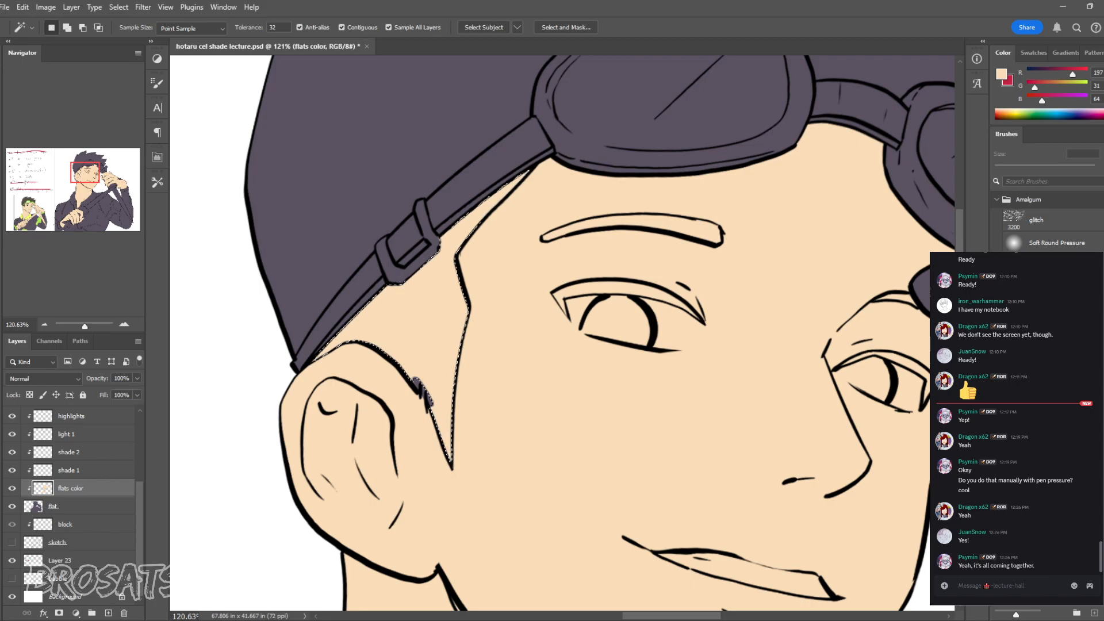
key(Delete)
key(ctrl+d)
key(e)
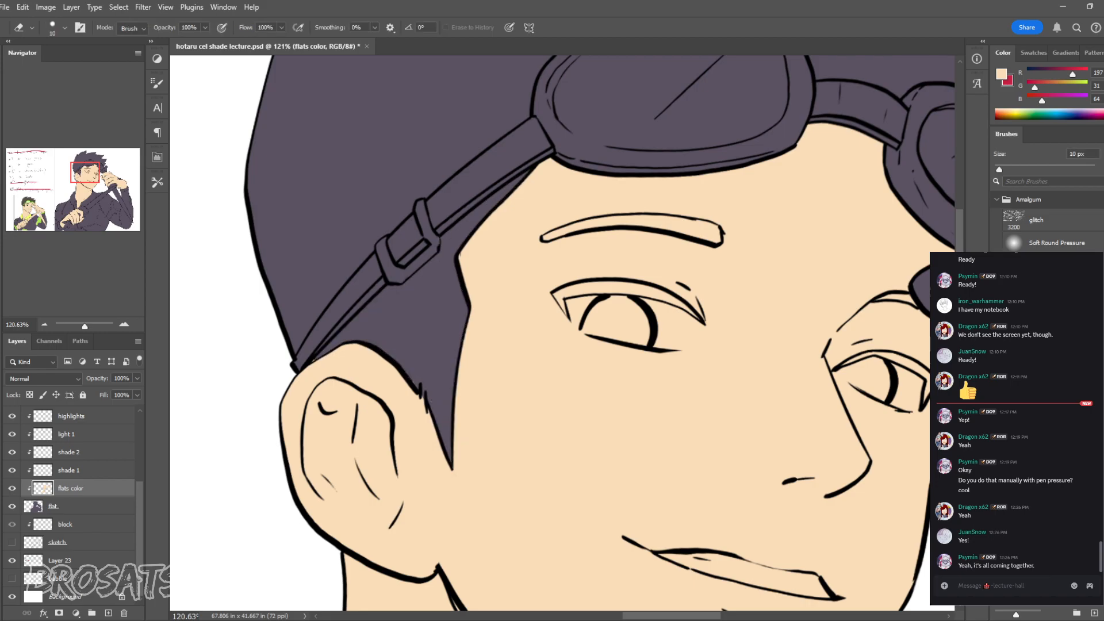
Step: Check the skin flats on the face, neck and both hands, and compare them with the small colored reference figure
key(z)
drag(416, 386, 444, 386)
key(z)
drag(701, 397, 572, 397)
drag(937, 477, 802, 342)
drag(679, 287, 817, 485)
drag(463, 233, 670, 340)
drag(494, 598, 695, 74)
drag(437, 241, 349, 475)
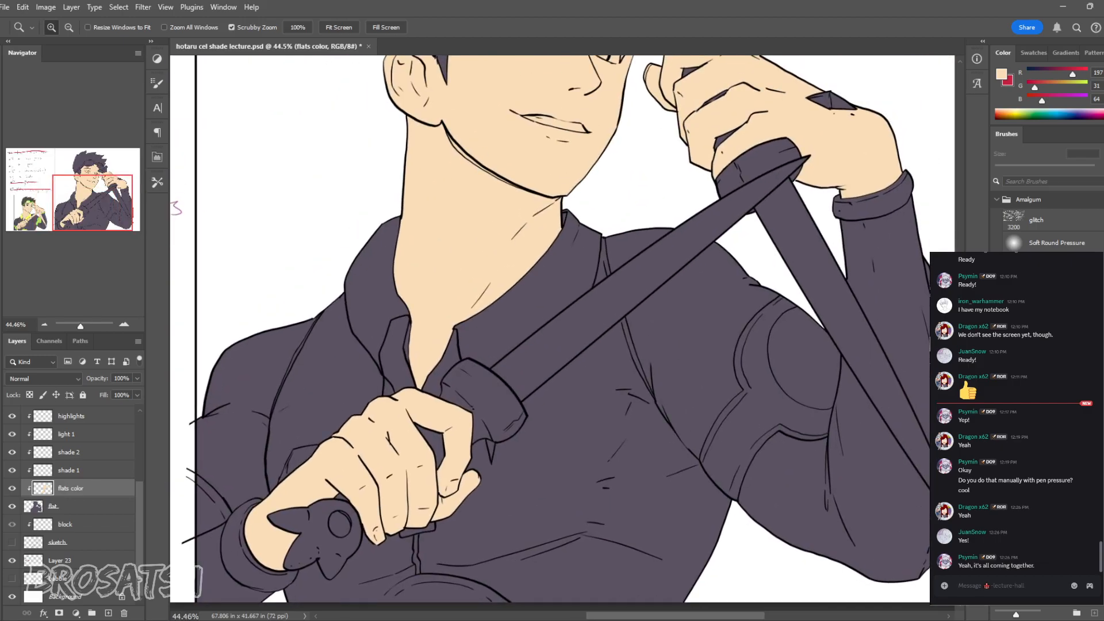
key(ctrl+0)
drag(759, 495, 732, 528)
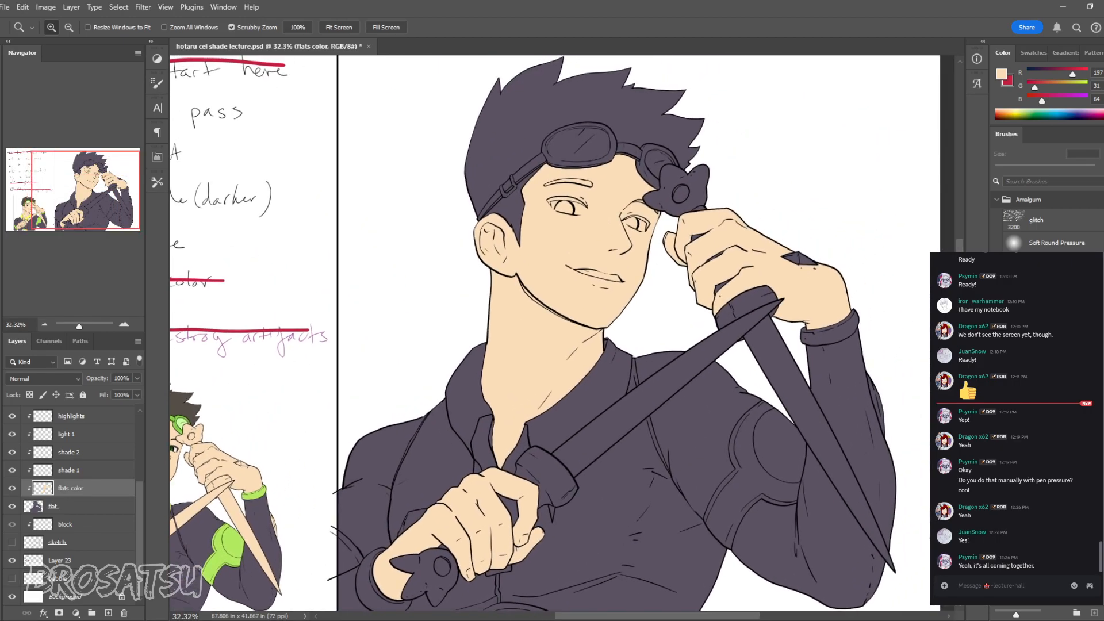
drag(552, 345, 674, 292)
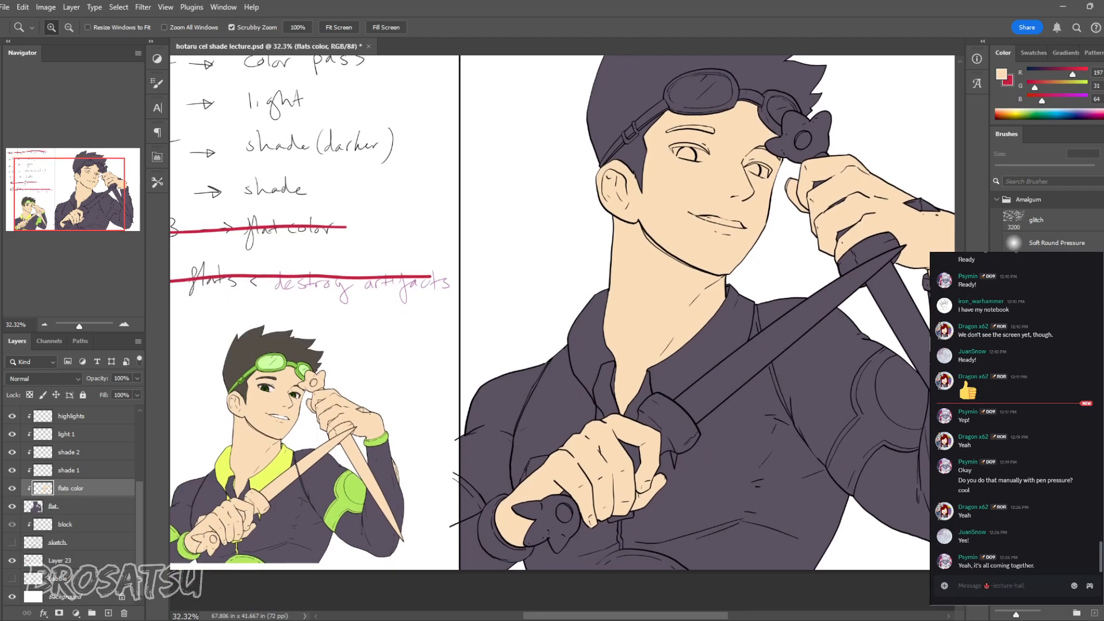
Step: Sample the yellow of the reference figure's collar and select all parts of the large figure's collar with the Magic Wand
key(i)
click(270, 472)
key(w)
click(703, 349)
shift+click(590, 340)
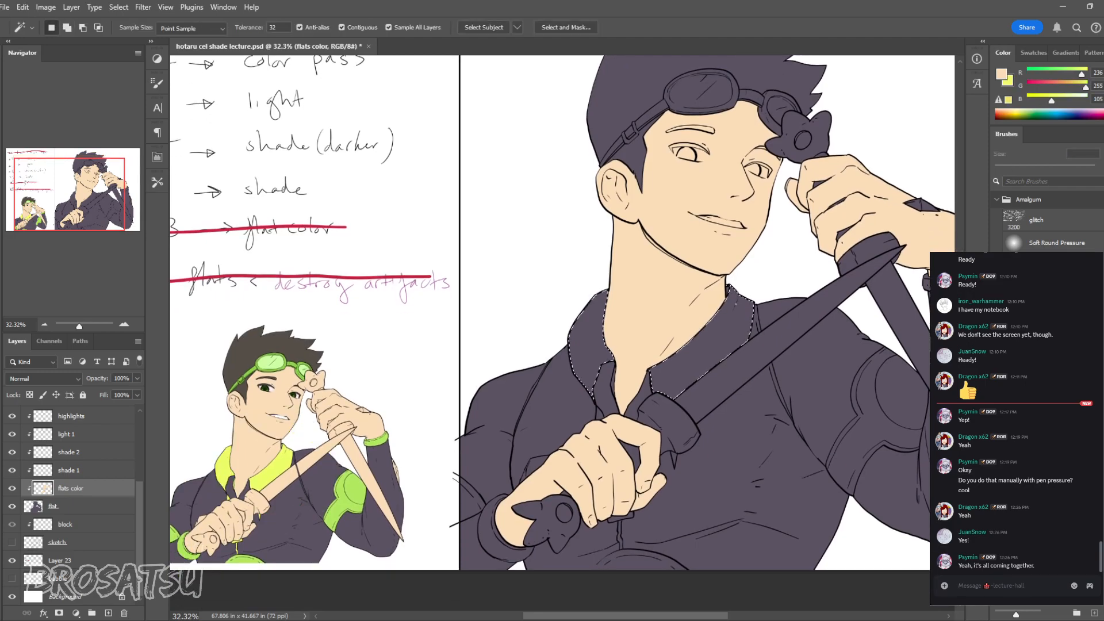
drag(604, 386, 650, 386)
shift+click(628, 374)
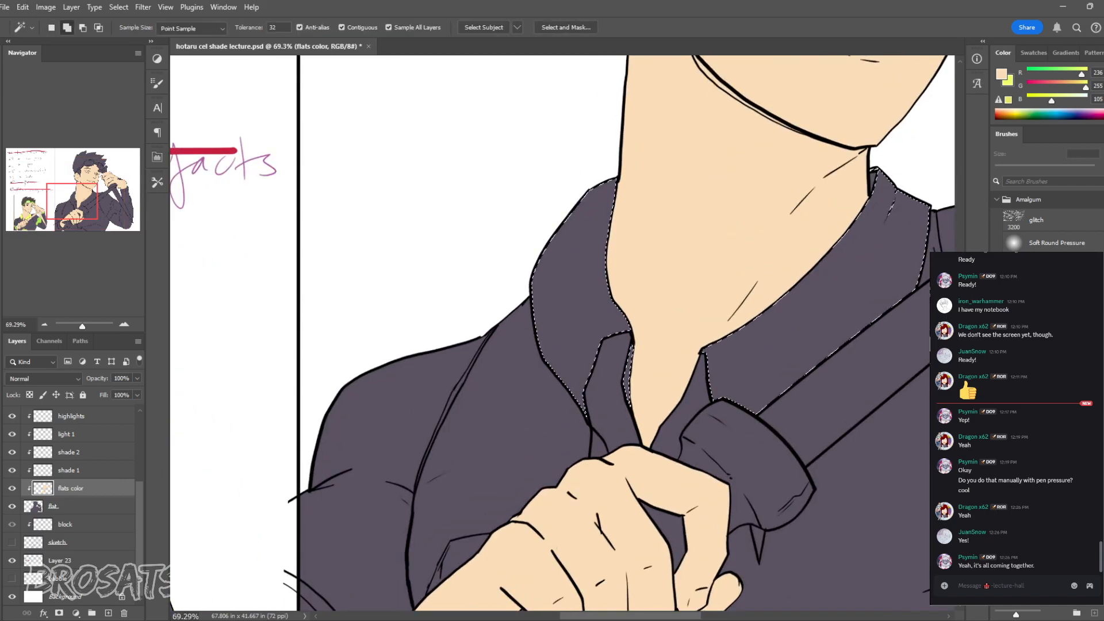
shift+click(597, 444)
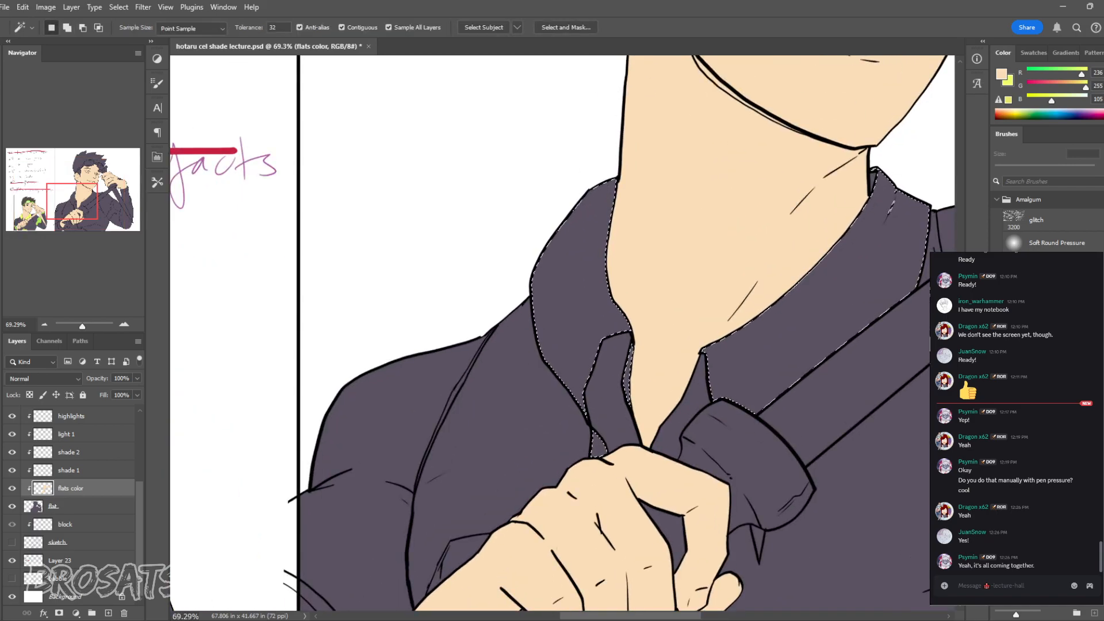
Step: Add the strip beneath the lower hand's fingers and the narrow zipper line below it to the selection
drag(598, 402, 765, 319)
drag(501, 419, 553, 382)
drag(794, 478, 560, 446)
shift+click(428, 443)
shift+click(426, 494)
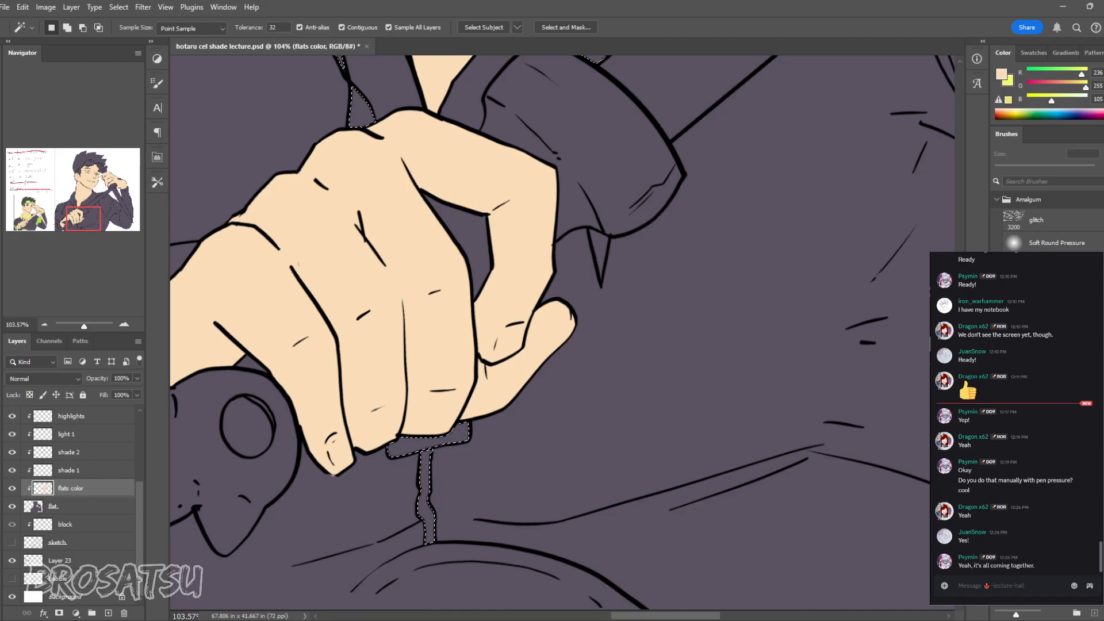
Step: Fill the selected collar and zipper areas with the sampled yellow on the flats color layer and deselect
key(alt+BackSpace)
key(ctrl+z)
key(x)
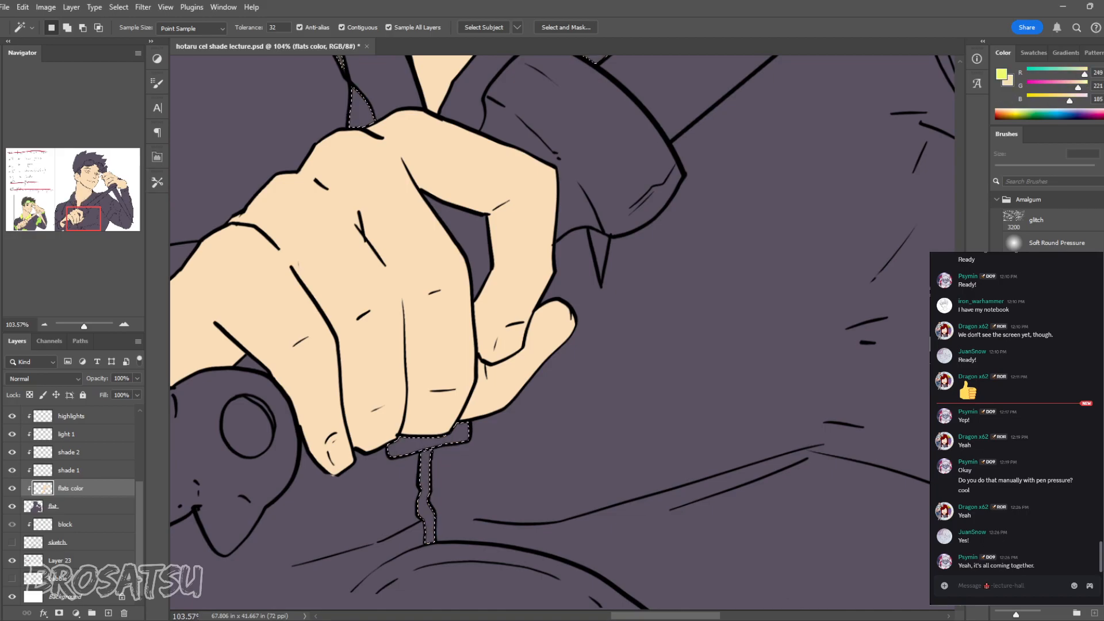
key(alt+BackSpace)
key(ctrl+d)
key(e)
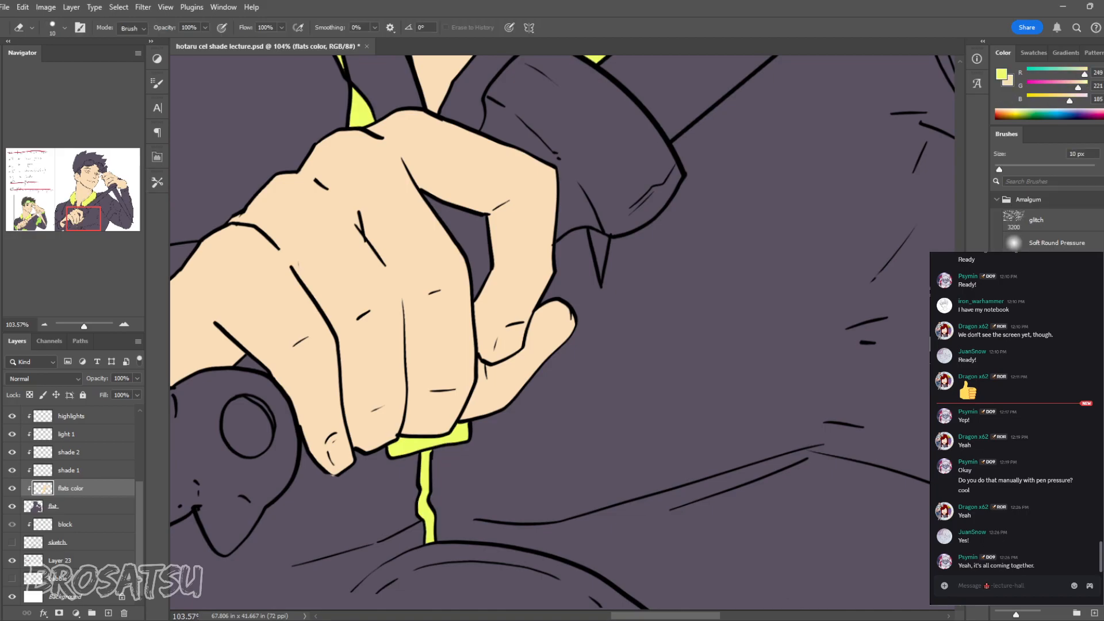
Step: Select the small pointed triangle beneath the lower dagger's guard, fill it with yellow and deselect
key(w)
click(598, 248)
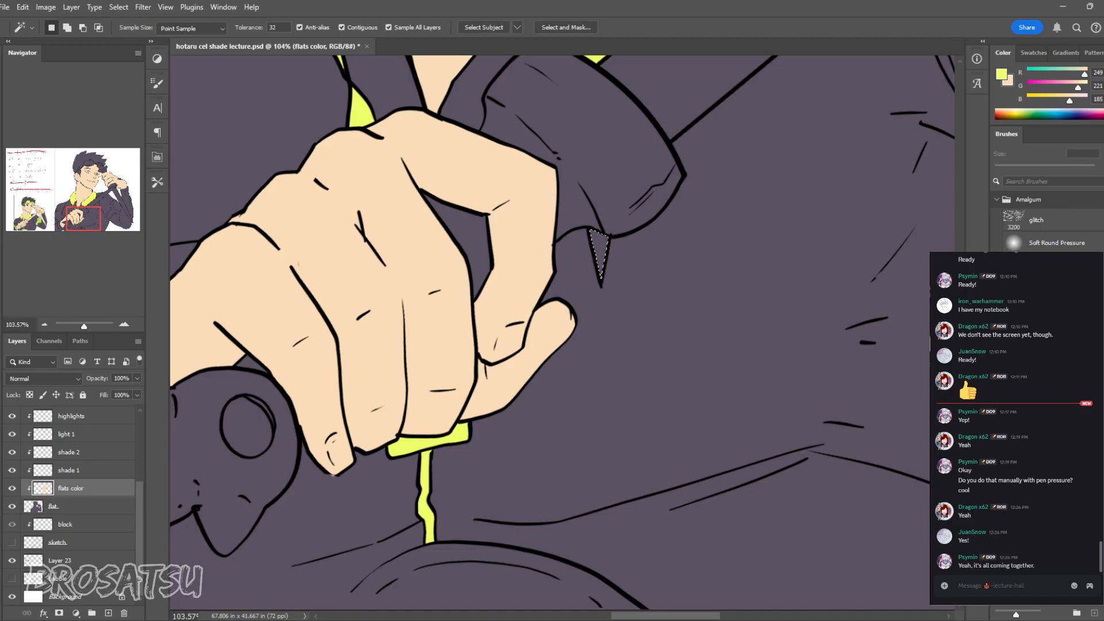
key(alt+BackSpace)
key(ctrl+d)
Step: Show the reference figure's flats gems and dagger flats layers, and sample the green of its dagger
key(z)
drag(595, 299, 537, 299)
mouse_move(537, 299)
mouse_down()
mouse_move(592, 440)
mouse_move(483, 376)
mouse_move(500, 450)
mouse_move(705, 420)
mouse_move(801, 381)
mouse_move(990, 349)
mouse_up()
key(b)
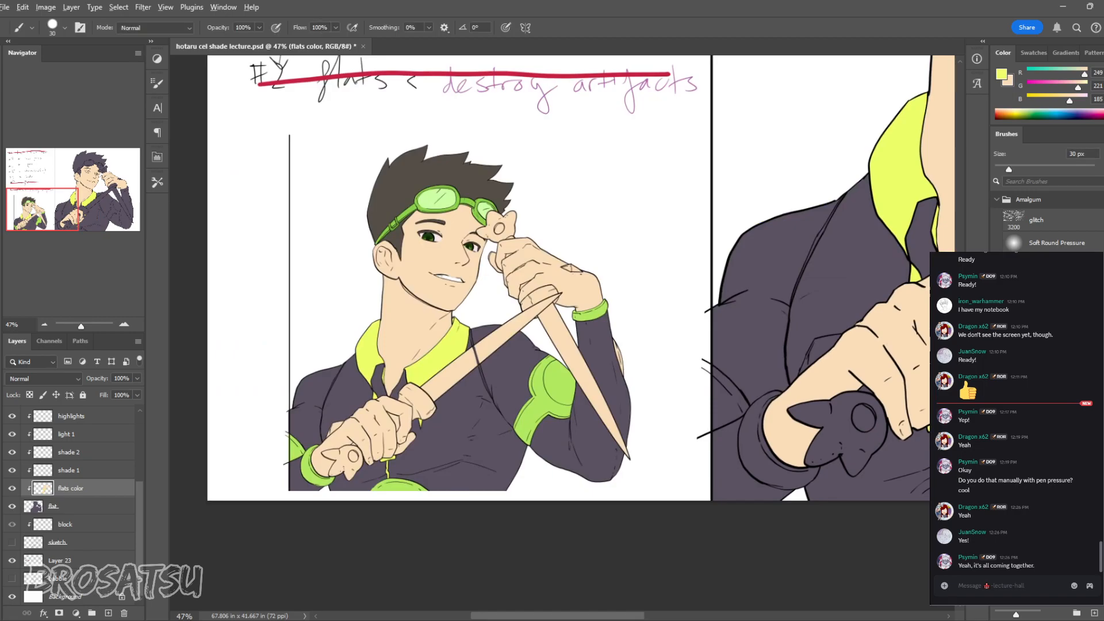
alt+click(551, 381)
ctrl+click(551, 381)
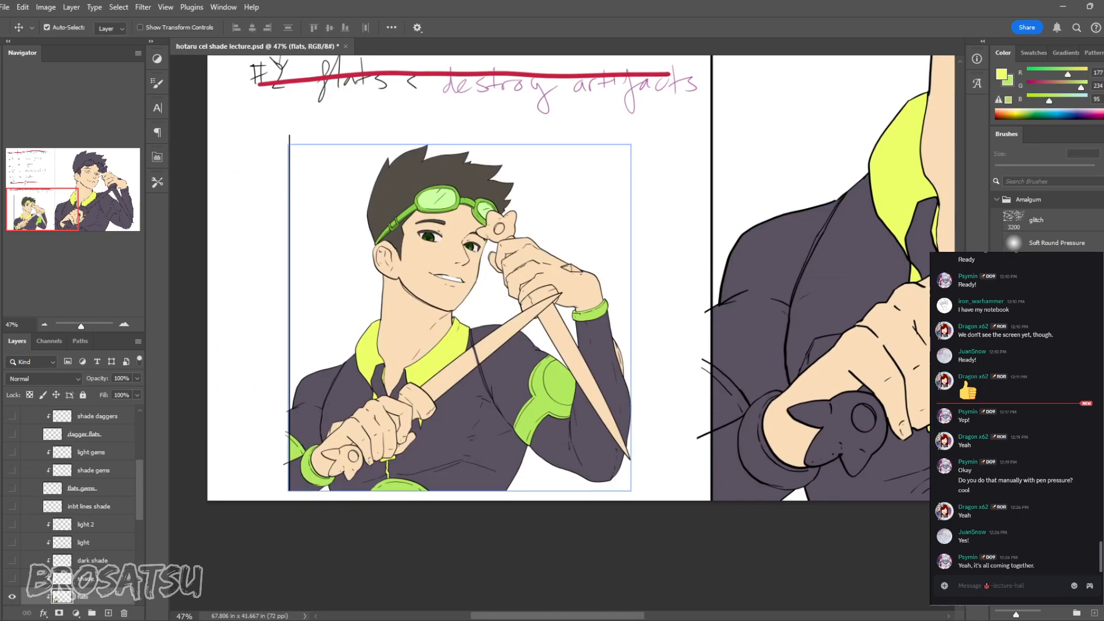
click(11, 488)
click(11, 434)
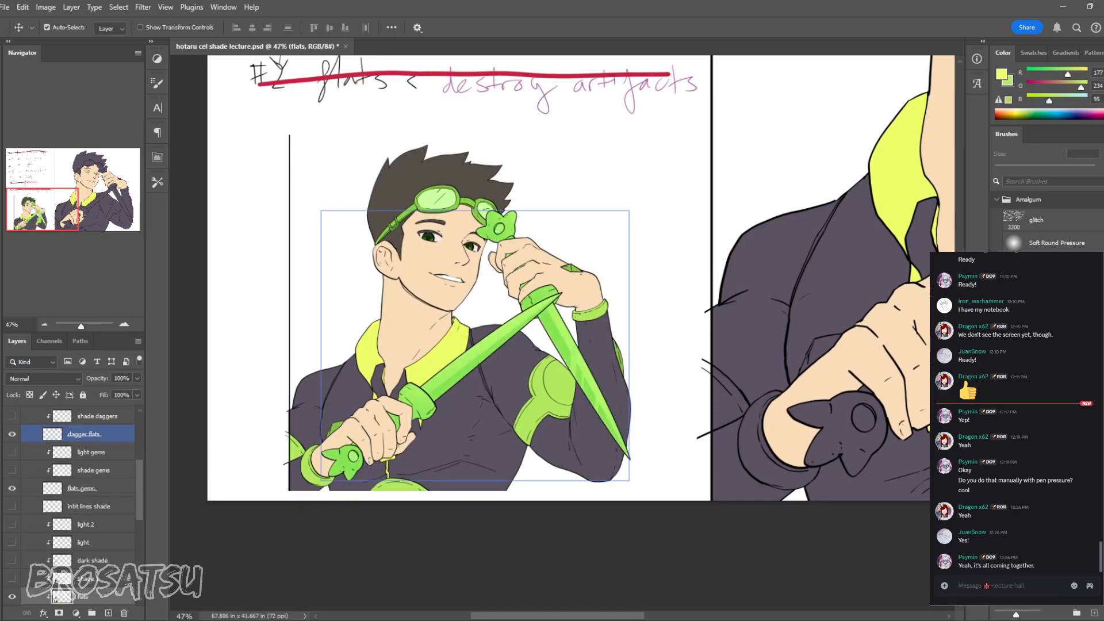
key(b)
alt+click(560, 339)
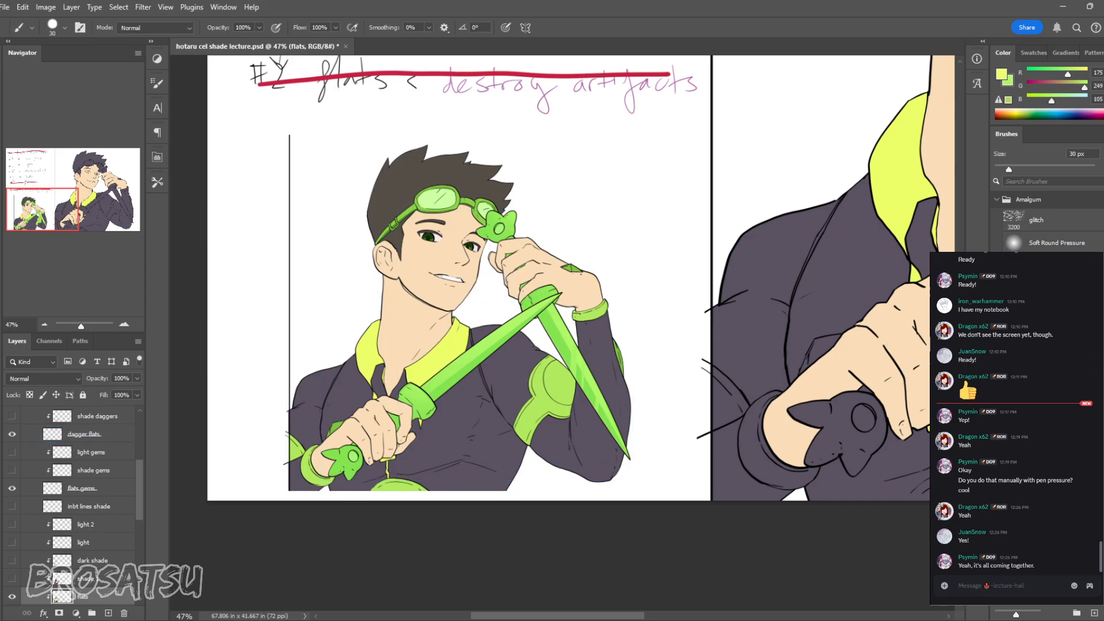
Step: Make the flats color layer active and select the blades and guards of the large figure's two daggers with the Magic Wand
key(z)
drag(566, 340, 532, 339)
drag(833, 322, 489, 403)
drag(863, 373, 851, 374)
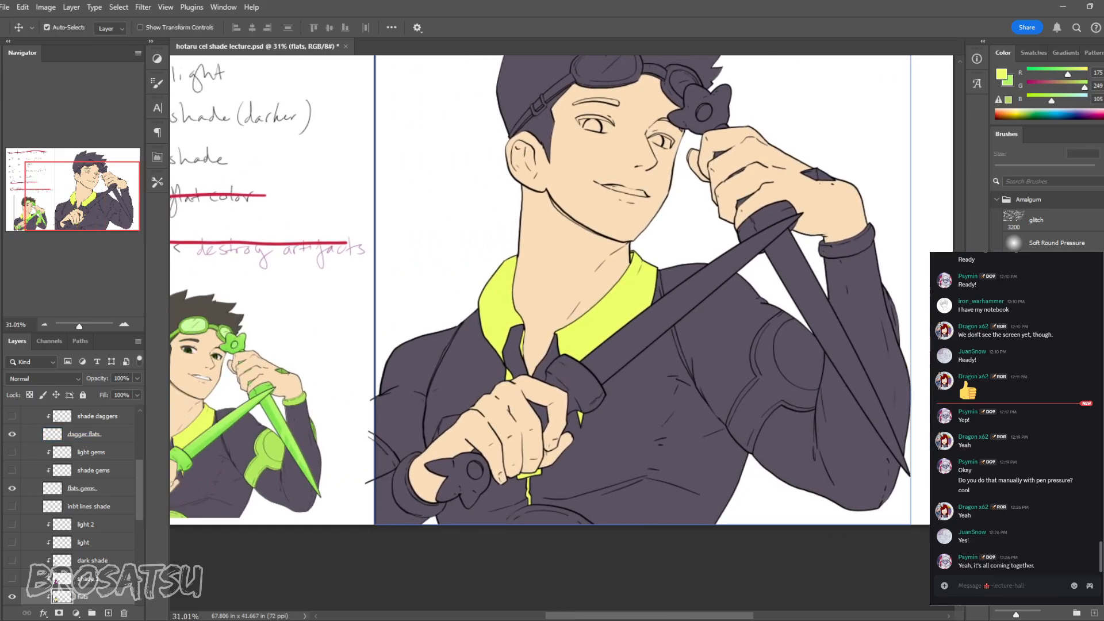
ctrl+click(851, 374)
click(75, 579)
key(w)
click(771, 230)
click(575, 383)
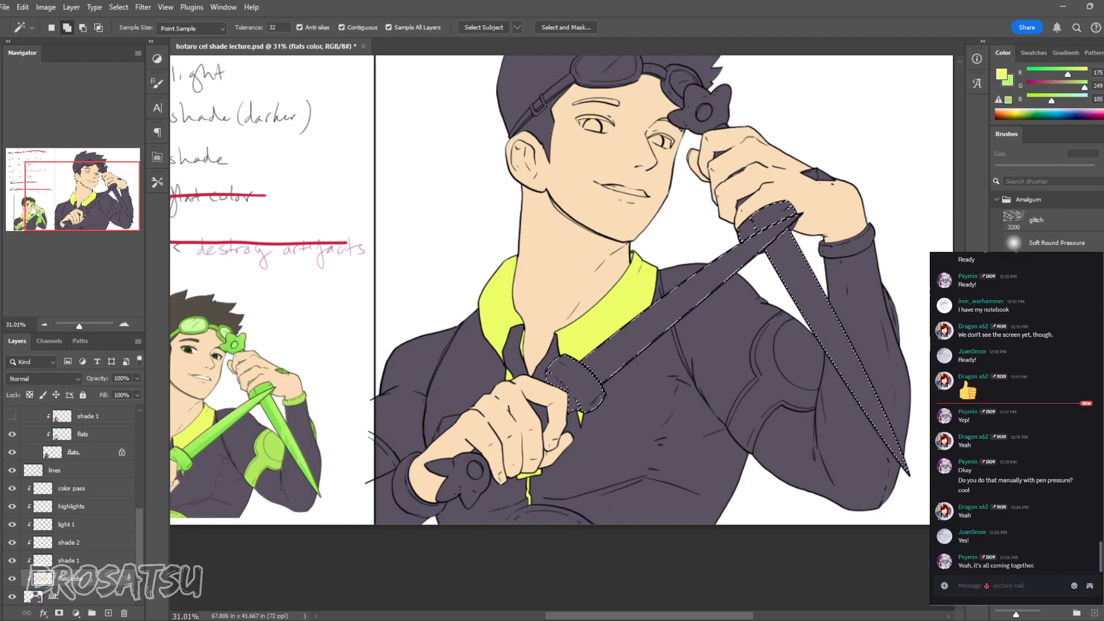
Step: Add the lower dagger's pommel and the grip section visible between the fingers to the selection
click(463, 480)
key(ctrl+z)
shift+click(460, 483)
shift+click(537, 412)
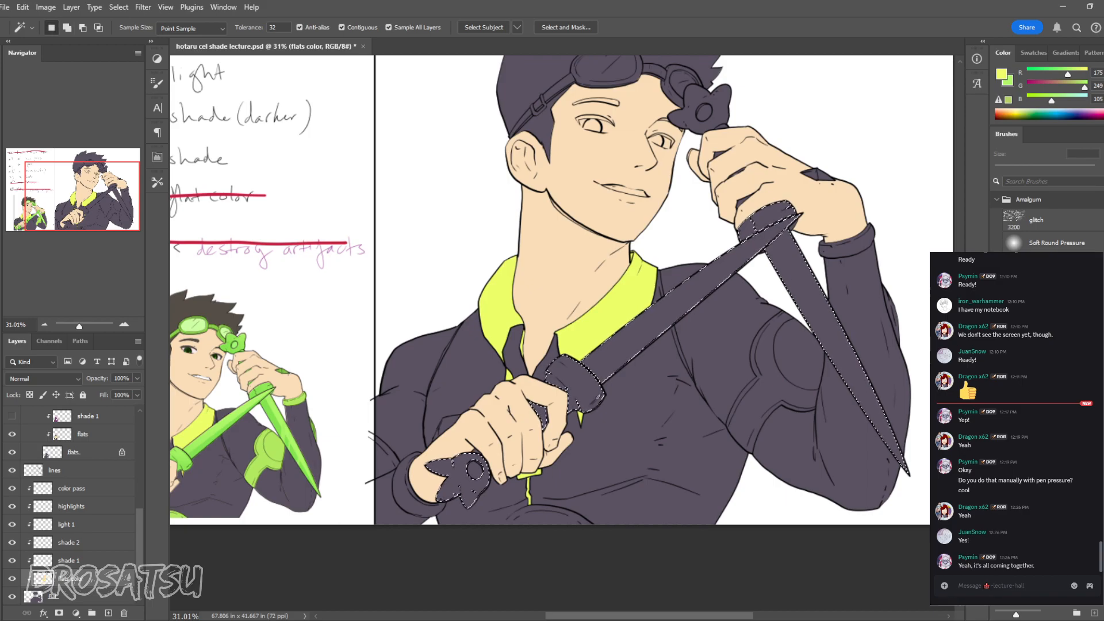
Step: Add the raised dagger's pommel and the grip slivers between the raised hand's fingers to the selection
scroll(739, 202, up, 5)
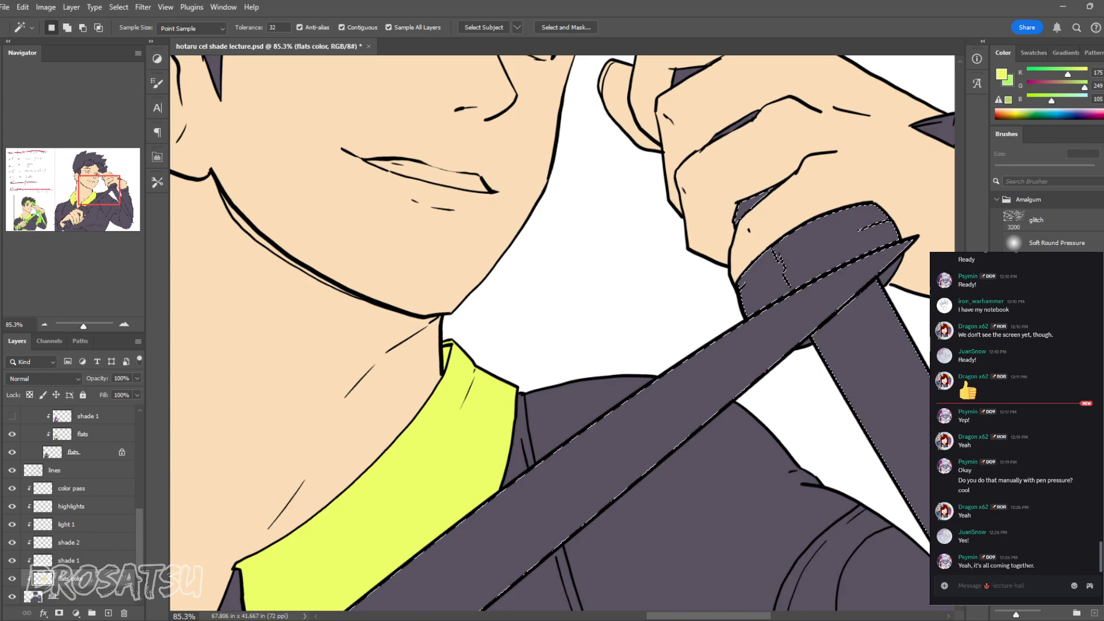
shift+click(734, 125)
scroll(562, 334, up, 5)
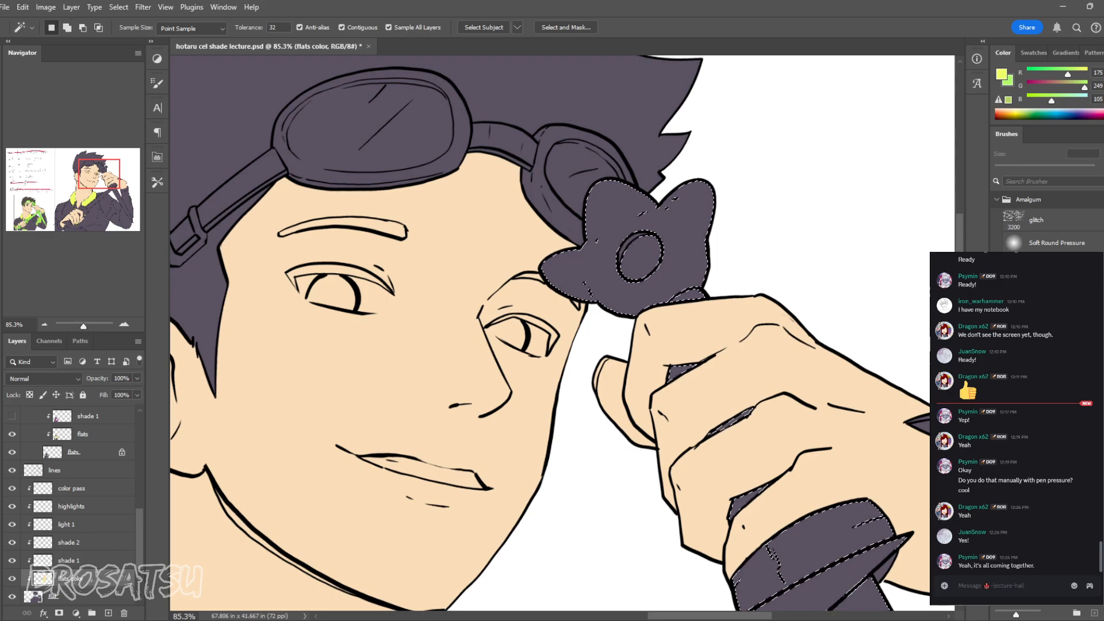
key(z)
drag(713, 285, 589, 179)
drag(572, 423, 862, 265)
drag(766, 407, 695, 375)
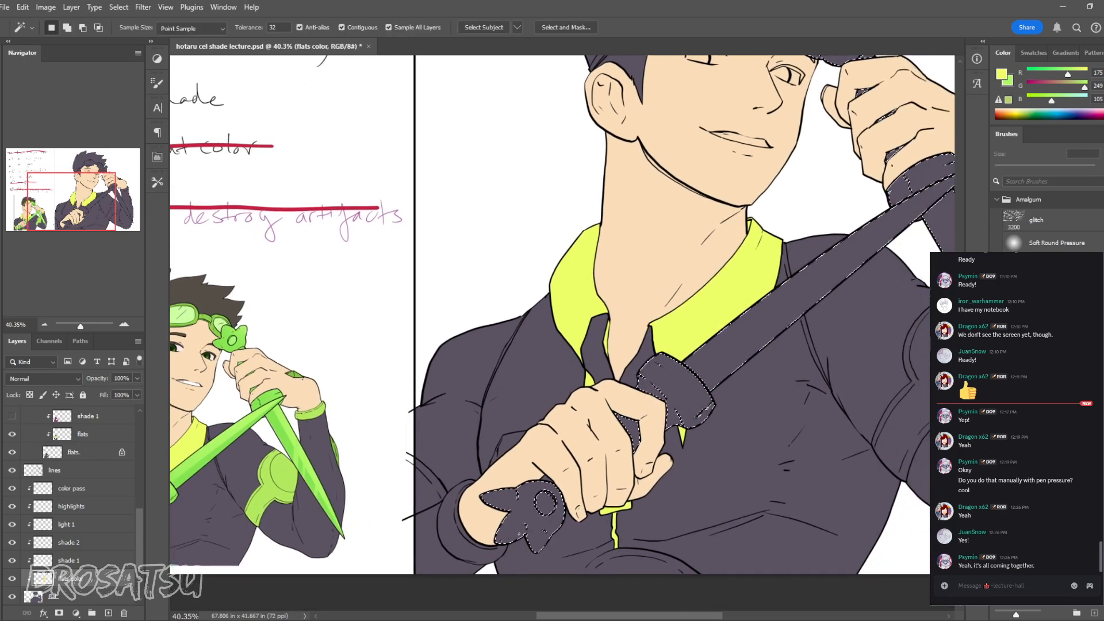
Step: Fill the selected dagger parts with yellow on the flats color layer and deselect
key(z)
drag(543, 508, 644, 507)
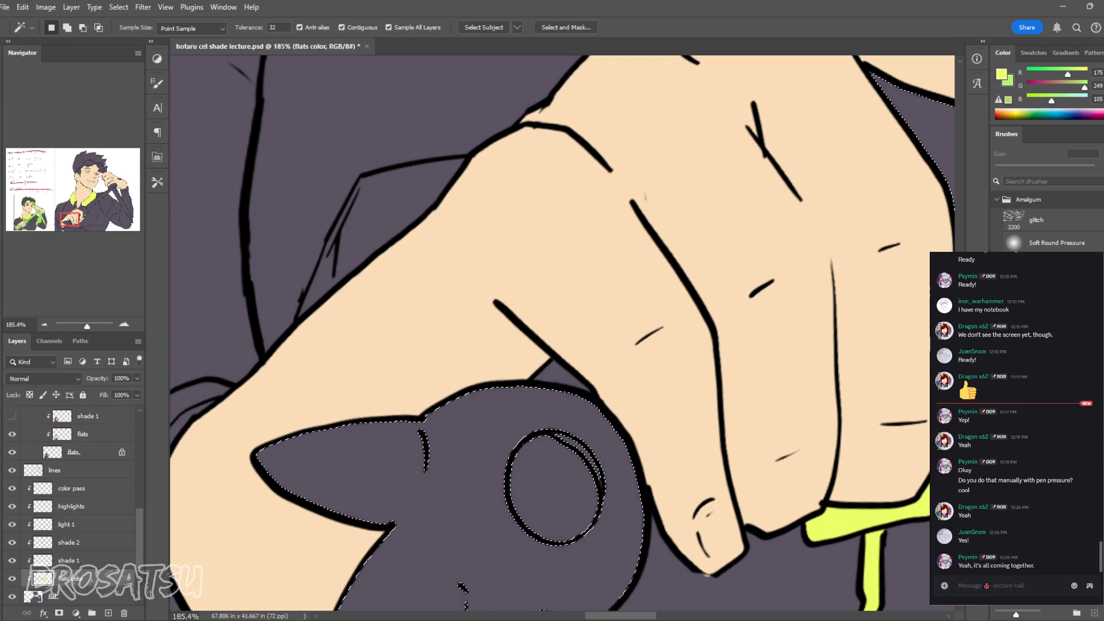
key(alt+BackSpace)
key(ctrl+d)
Step: Select the small triangular gap between the lower hand's finger and the dagger pommel, fill it with yellow and deselect
key(z)
key(b)
mouse_move(562, 333)
mouse_down()
mouse_move(303, 442)
mouse_move(512, 383)
mouse_up()
key(w)
key(b)
key(w)
click(506, 427)
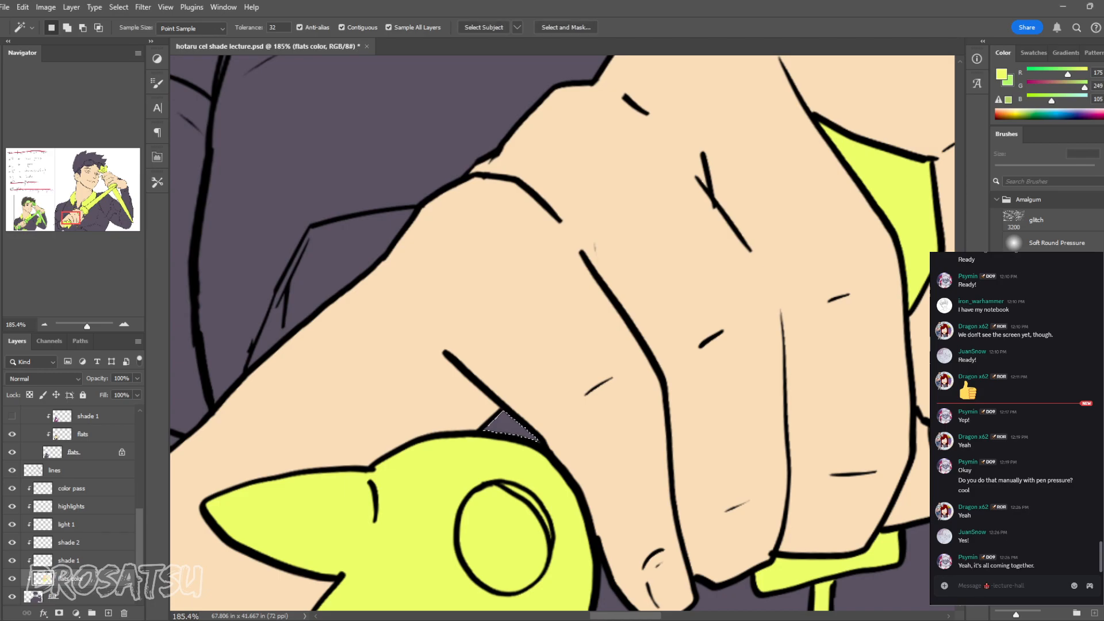
key(alt+BackSpace)
key(ctrl+d)
Step: Sample the green of the reference figure's dagger and make it the foreground color
key(z)
drag(627, 409, 413, 189)
key(b)
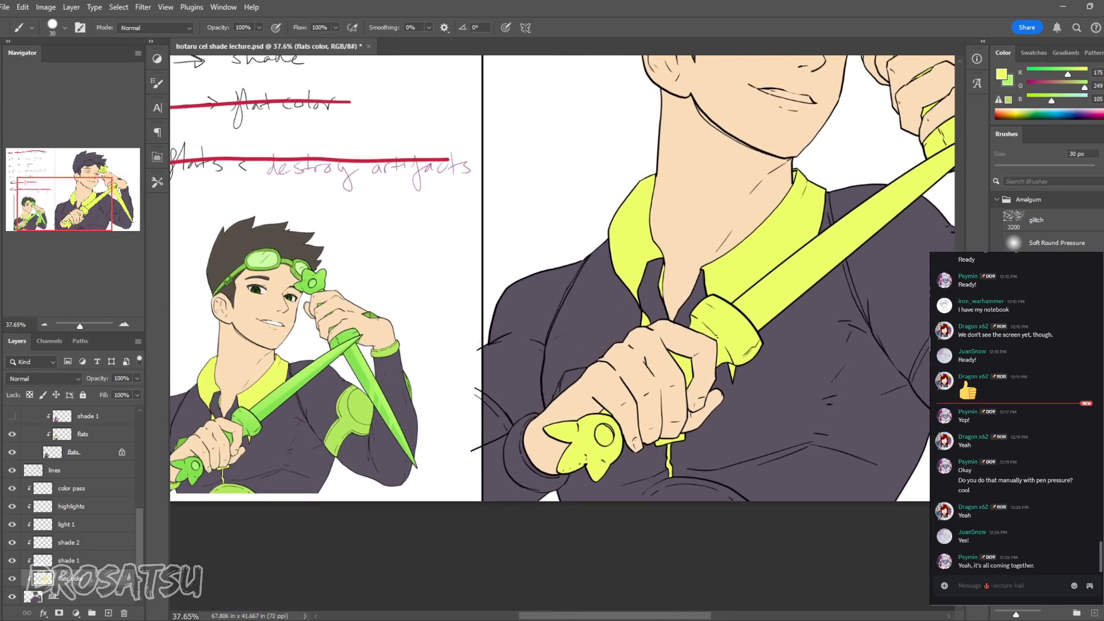
alt+click(266, 402)
key(x)
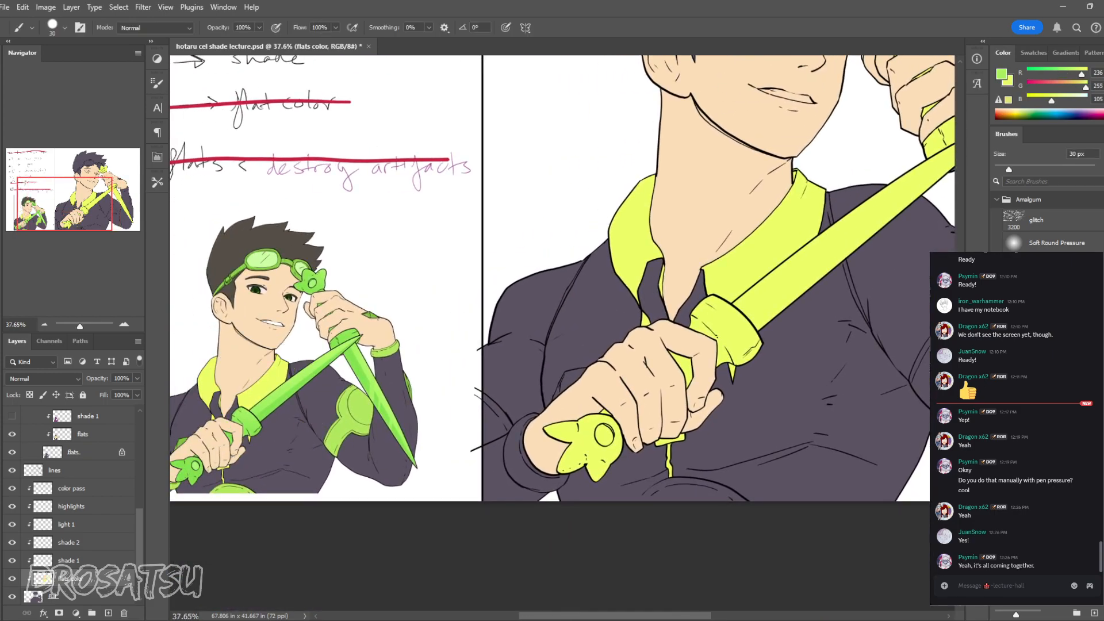
key(x)
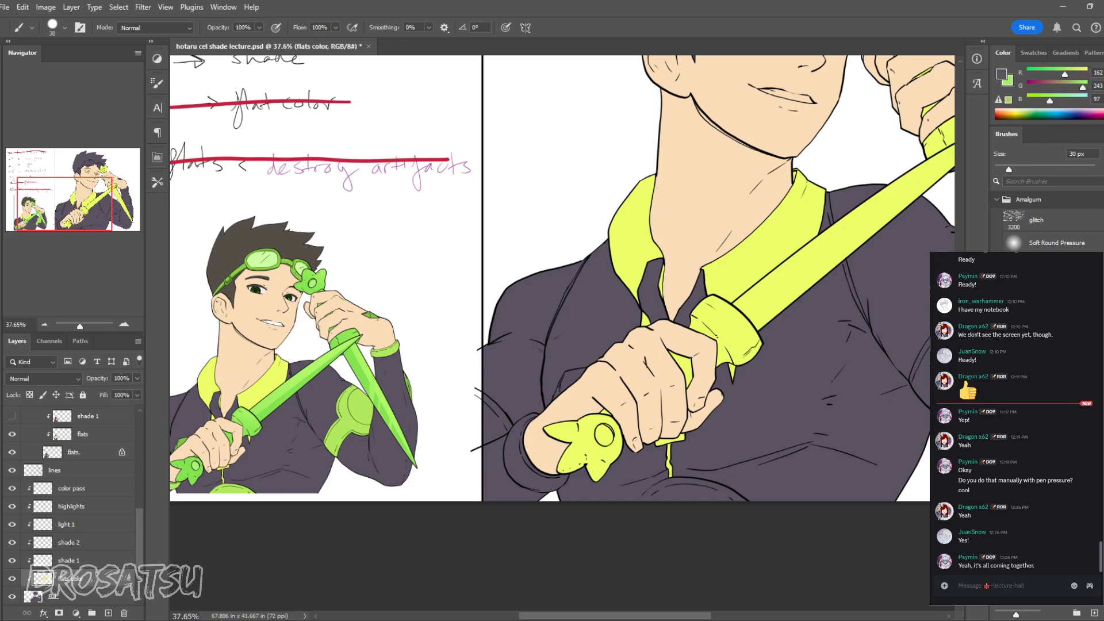
key(x)
Step: With Sample All Layers off, select the lower dagger's yellow pommel and guard with the Magic Wand
key(w)
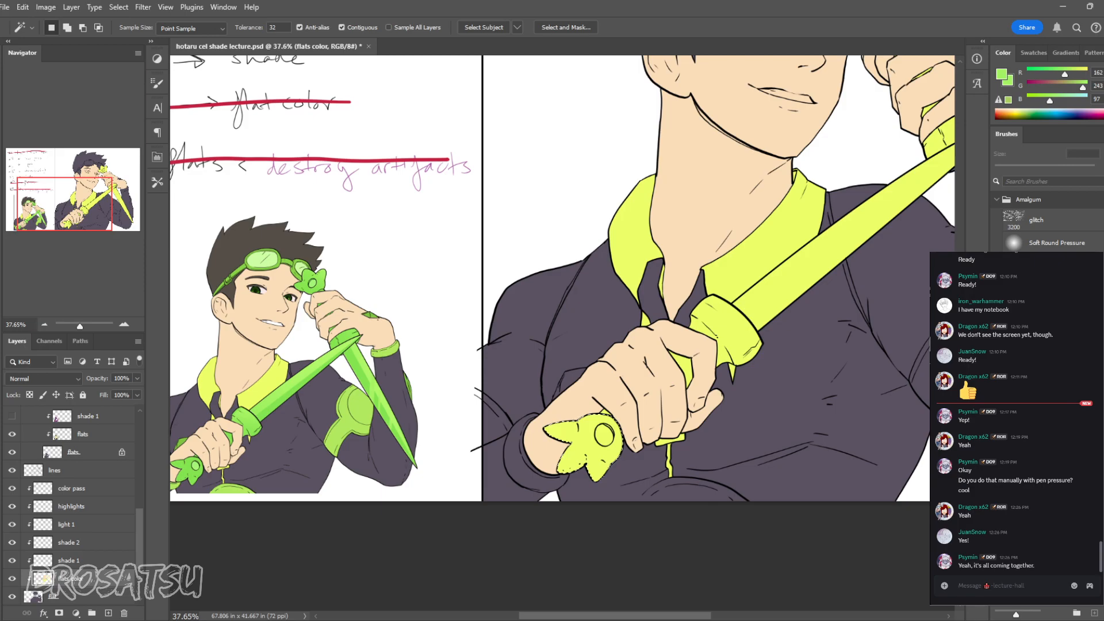
key(shift)
shift+click(725, 331)
drag(726, 331, 366, 437)
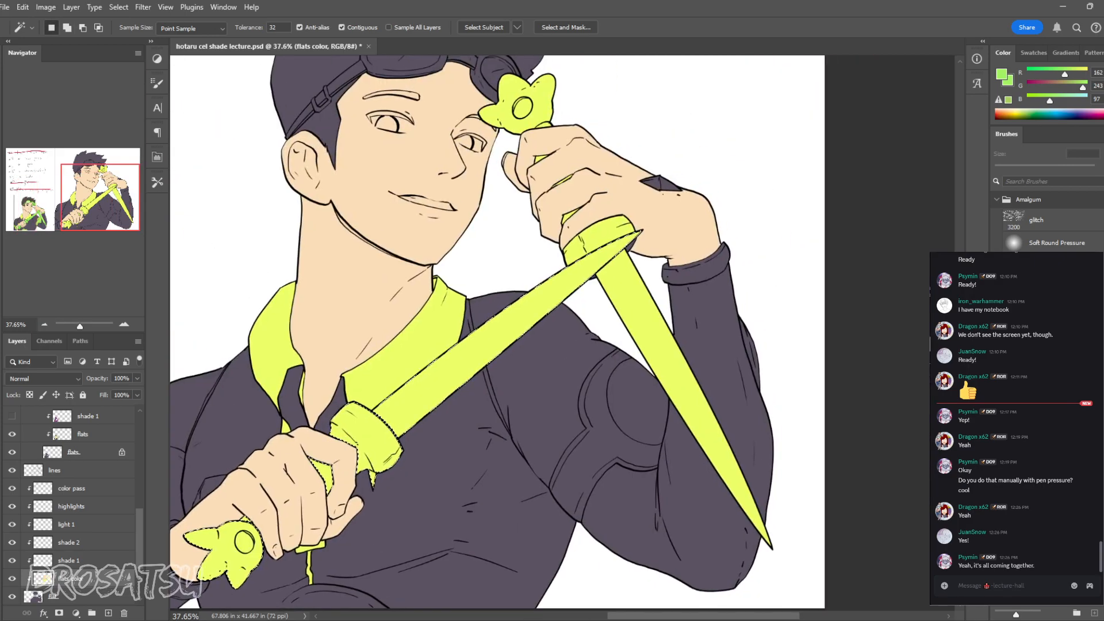
Step: Add the raised dagger's yellow blade, guard, pommel and the slivers between the fingers to the selection
shift+click(662, 345)
shift+click(598, 236)
key(z)
drag(542, 199, 647, 410)
key(w)
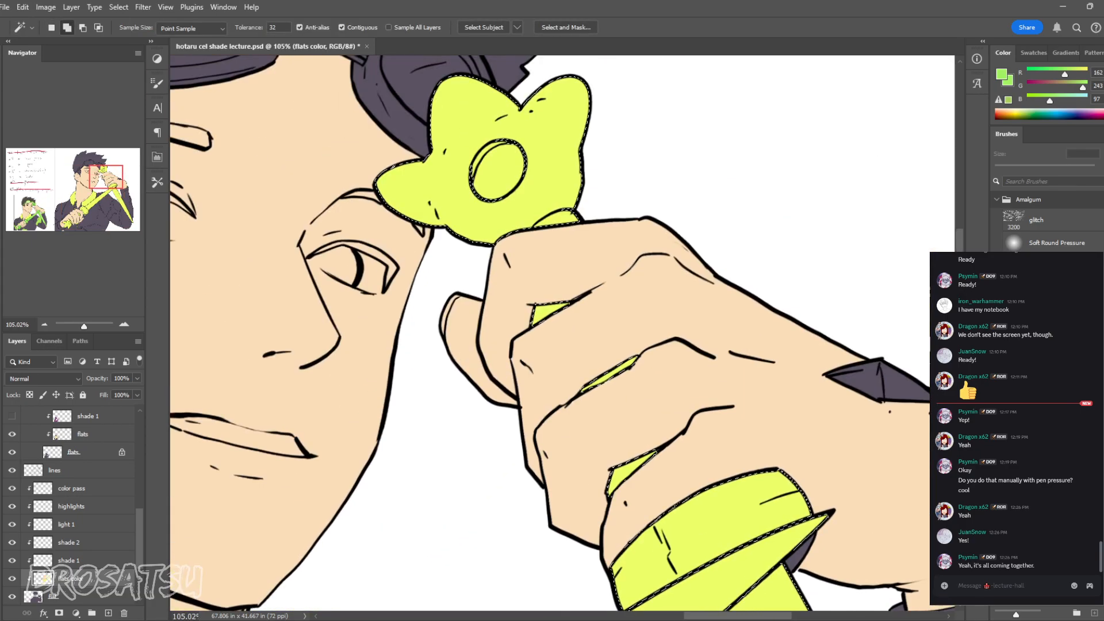
Step: Fill the selected dagger parts with the sampled green and deselect
key(alt)
key(alt+BackSpace)
key(ctrl+d)
key(z)
drag(581, 274, 506, 274)
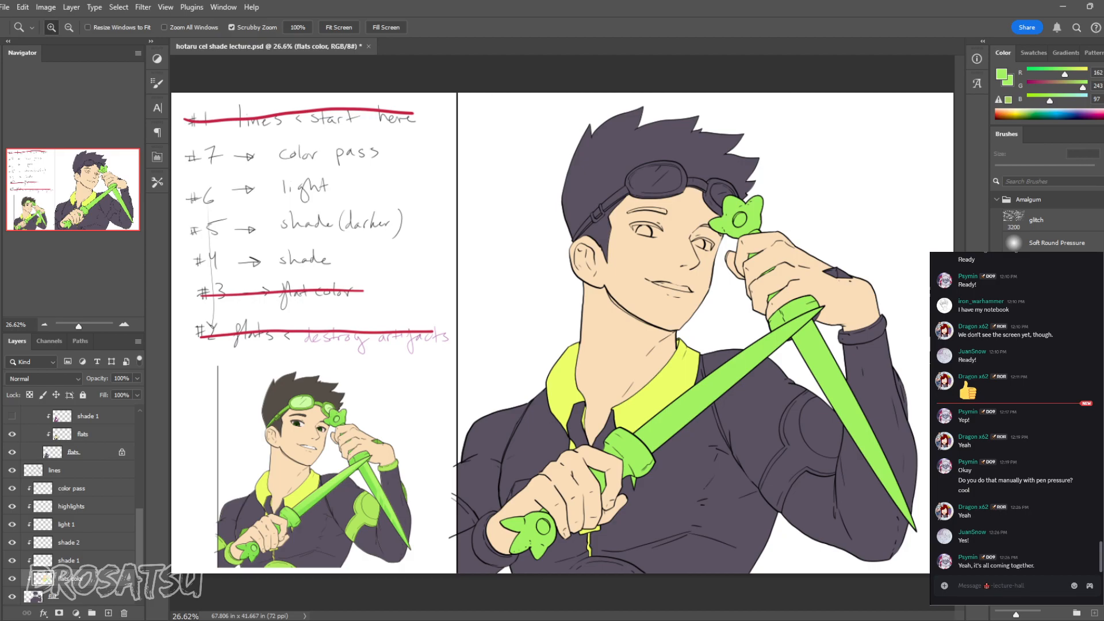
Step: Reset the colors so white is the foreground color and ready the Brush for the character's face
key(d)
drag(662, 223, 754, 224)
key(b)
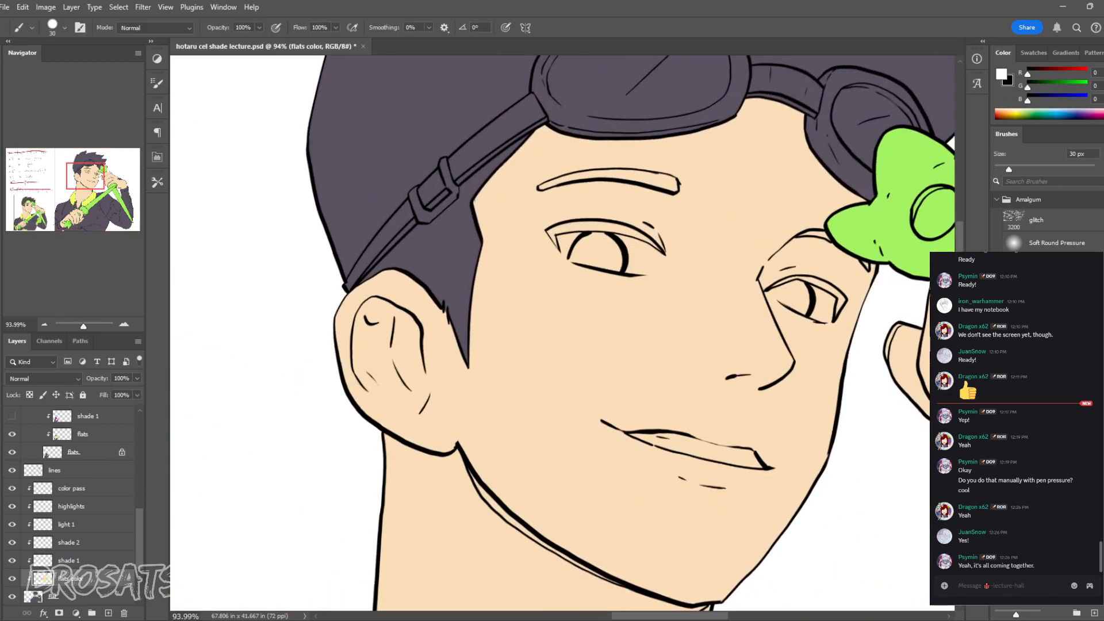
key(z)
key(b)
mouse_move(651, 261)
mouse_down()
mouse_move(682, 261)
mouse_move(649, 275)
mouse_move(661, 260)
mouse_up()
key(bracketleft)
key(bracketleft)
key(bracketleft)
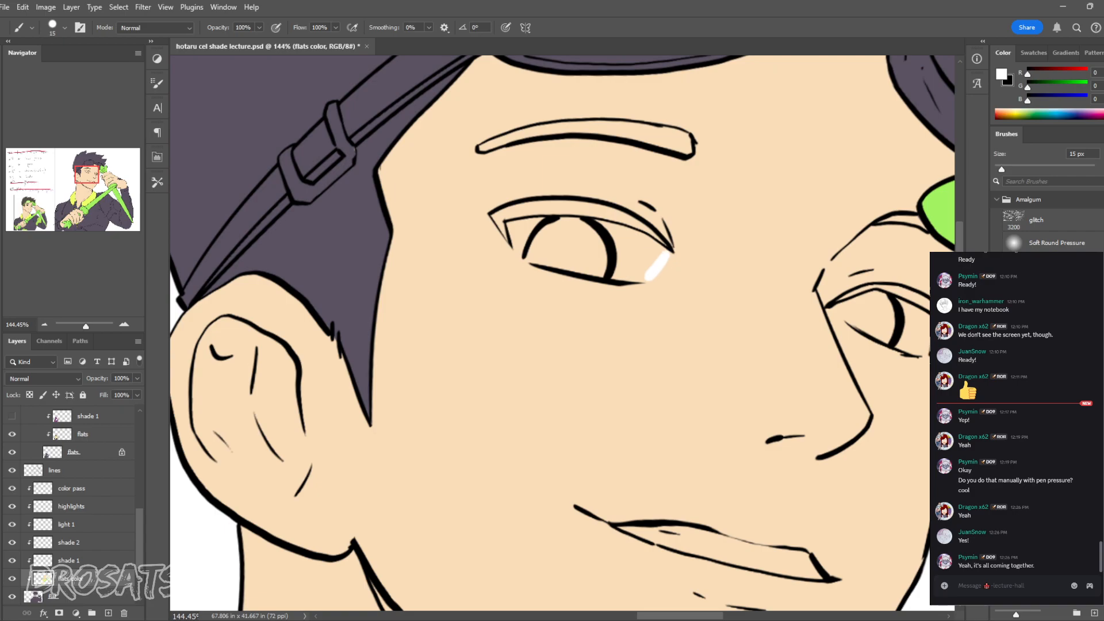
key(ctrl+z)
key(ctrl+z)
drag(685, 219, 662, 206)
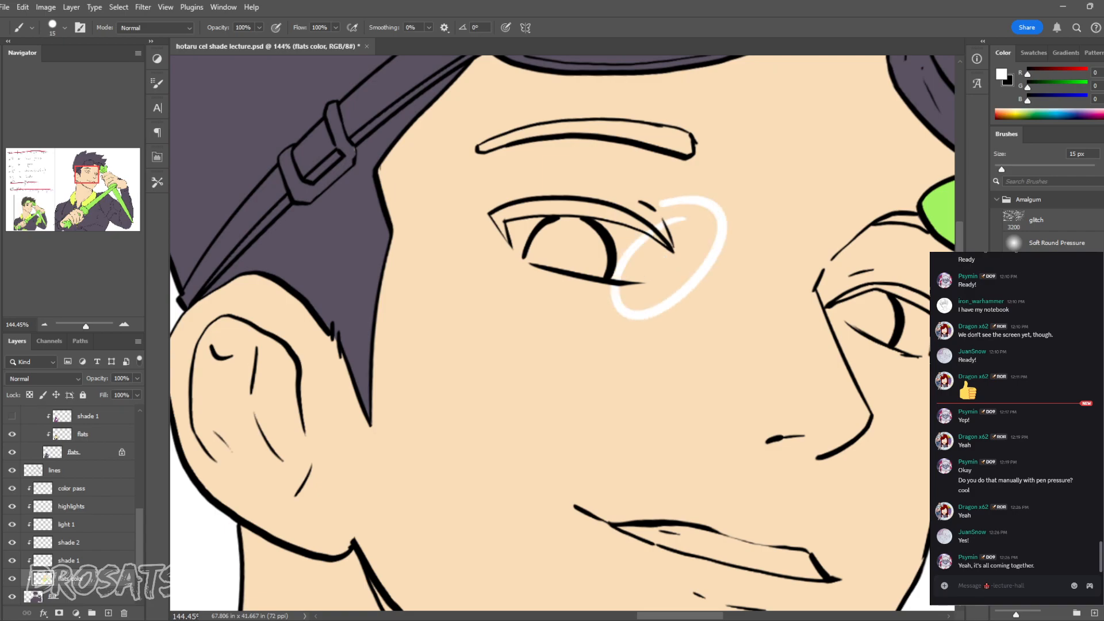
key(ctrl+z)
mouse_move(657, 257)
mouse_down()
mouse_move(544, 256)
mouse_move(613, 229)
mouse_up()
key(ctrl+z)
Step: With a finer brush, close the open outer and inner corners of the near eye's outline in white
key(bracketleft)
key(bracketleft)
key(bracketleft)
drag(640, 283, 672, 253)
drag(513, 249, 525, 260)
Step: Turn on Sample All Layers for the Magic Wand and seal the remaining gap at the near eye's inner corner with white
key(w)
click(566, 247)
key(ctrl+d)
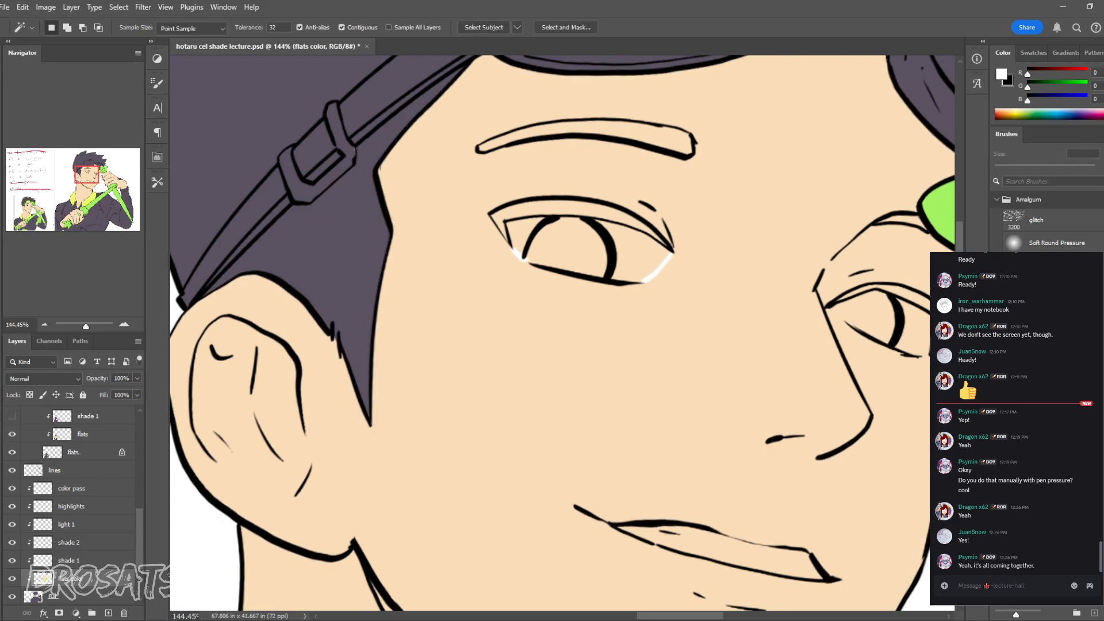
click(388, 27)
click(575, 253)
key(ctrl+d)
key(z)
drag(600, 269, 626, 270)
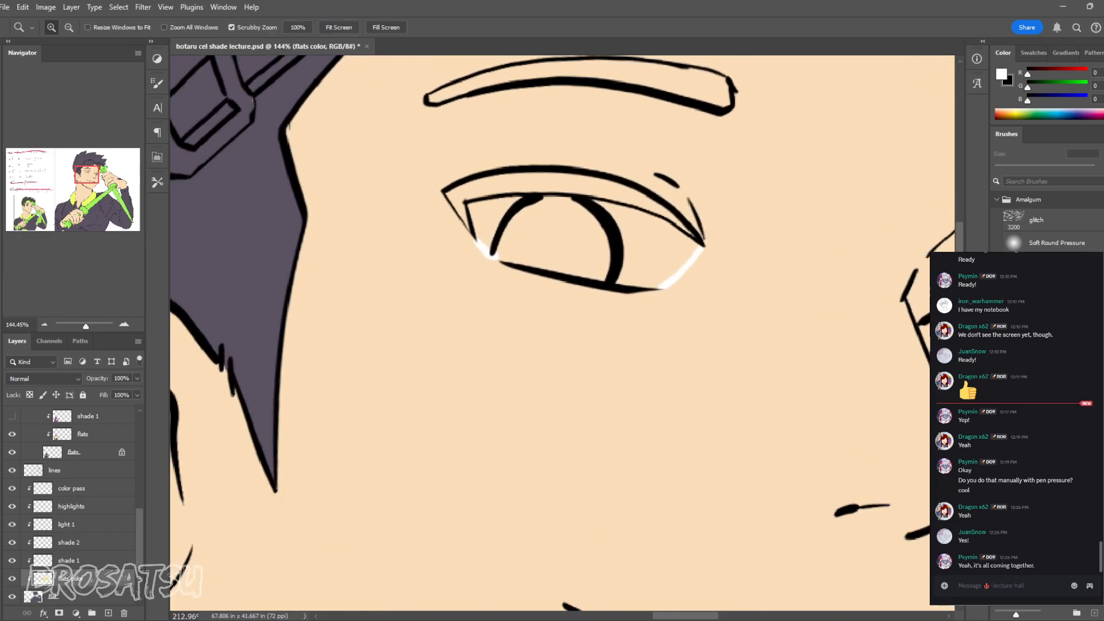
key(b)
click(496, 260)
Step: Select the near eye's iris and the areas on both sides of it, fill them with white and deselect
key(w)
click(556, 245)
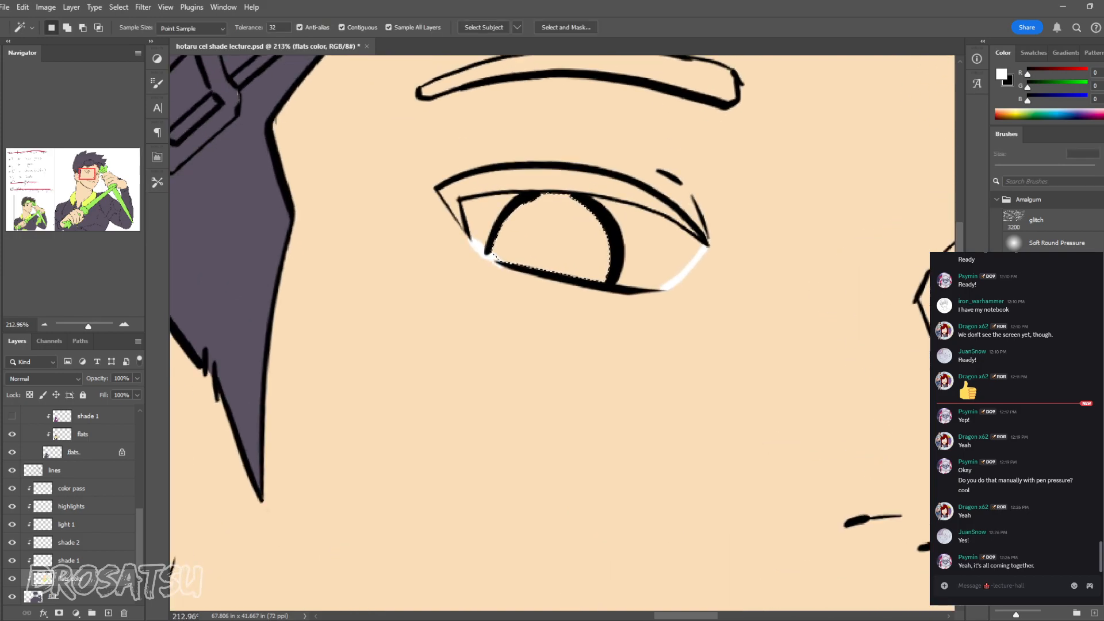
shift+click(478, 222)
shift+click(653, 247)
key(shift+F5)
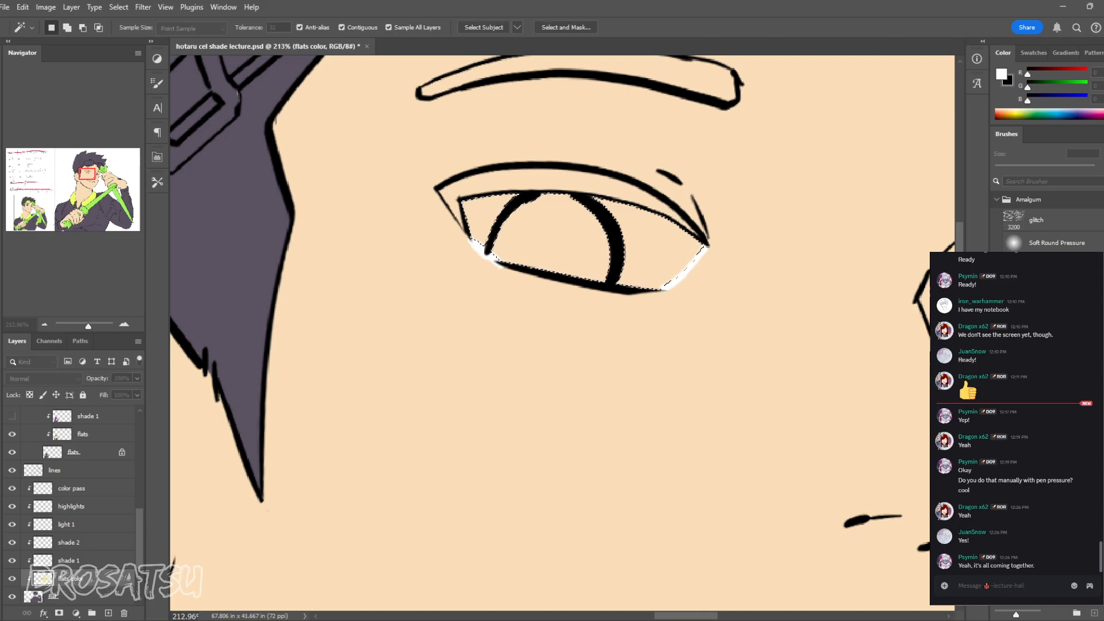
key(alt+BackSpace)
key(ctrl+d)
Step: Close the gaps in the far eye's outline at its inner and outer corners with white brush strokes
key(z)
mouse_move(739, 311)
mouse_down()
mouse_move(567, 296)
mouse_move(831, 320)
mouse_move(825, 338)
mouse_move(728, 289)
mouse_move(713, 298)
mouse_up()
key(b)
key(ctrl+z)
drag(827, 352, 846, 353)
Step: Select both parts of the far eye's interior with the Magic Wand, fill them with white and deselect
key(w)
click(828, 304)
shift+click(750, 293)
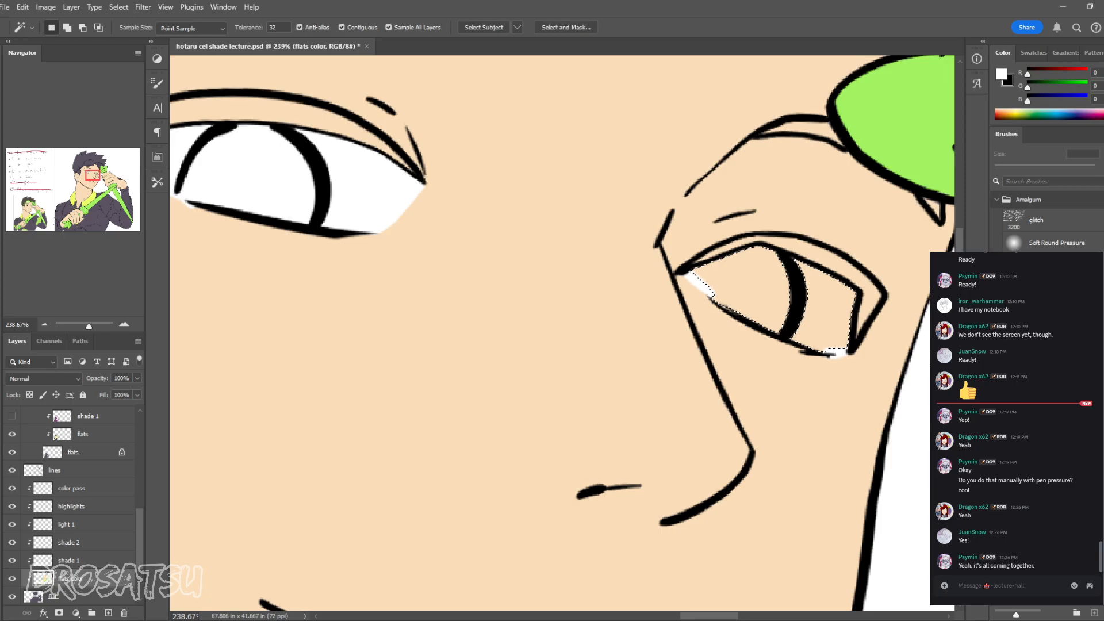
key(alt+BackSpace)
key(ctrl+d)
key(z)
drag(800, 367, 718, 367)
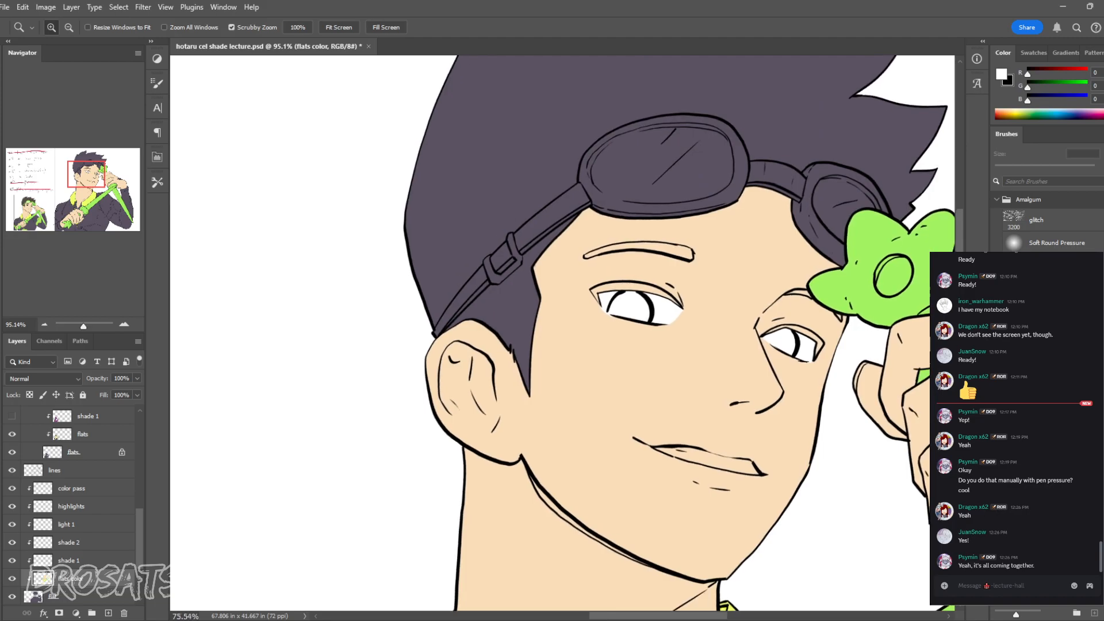
drag(810, 390, 863, 390)
key(e)
key(b)
alt+click(822, 322)
mouse_move(833, 308)
mouse_down()
mouse_move(747, 333)
mouse_move(713, 363)
mouse_move(662, 362)
mouse_up()
key(ctrl+z)
key(x)
Step: Sample the dark and lighter iris greens from the reference figure's eye as the foreground and background colors
key(z)
drag(460, 431, 906, 175)
mouse_move(390, 478)
mouse_down()
mouse_move(452, 356)
mouse_move(546, 356)
mouse_up()
key(b)
alt+click(534, 233)
key(x)
alt+click(559, 260)
key(x)
key(z)
drag(703, 305, 664, 305)
drag(833, 242, 259, 414)
drag(862, 202, 175, 477)
drag(834, 190, 249, 546)
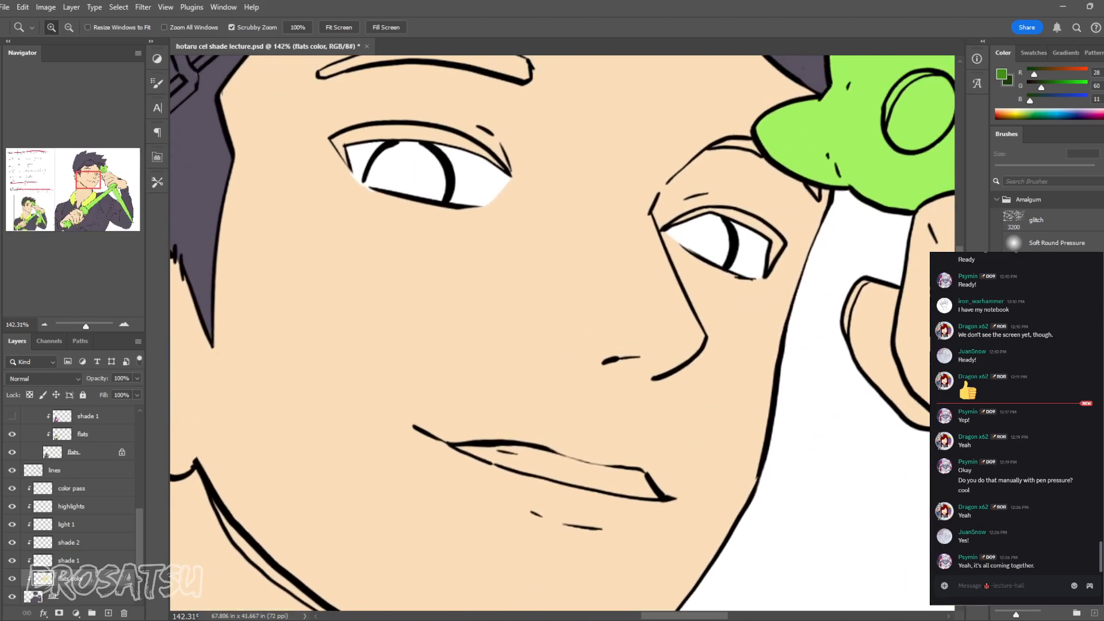
drag(518, 230, 443, 339)
key(w)
click(624, 351)
shift+click(322, 281)
key(ctrl+d)
key(z)
mouse_move(296, 298)
mouse_down()
mouse_move(324, 298)
mouse_move(302, 311)
mouse_move(311, 306)
mouse_up()
key(e)
key(x)
key(b)
alt+click(270, 305)
key(ctrl+z)
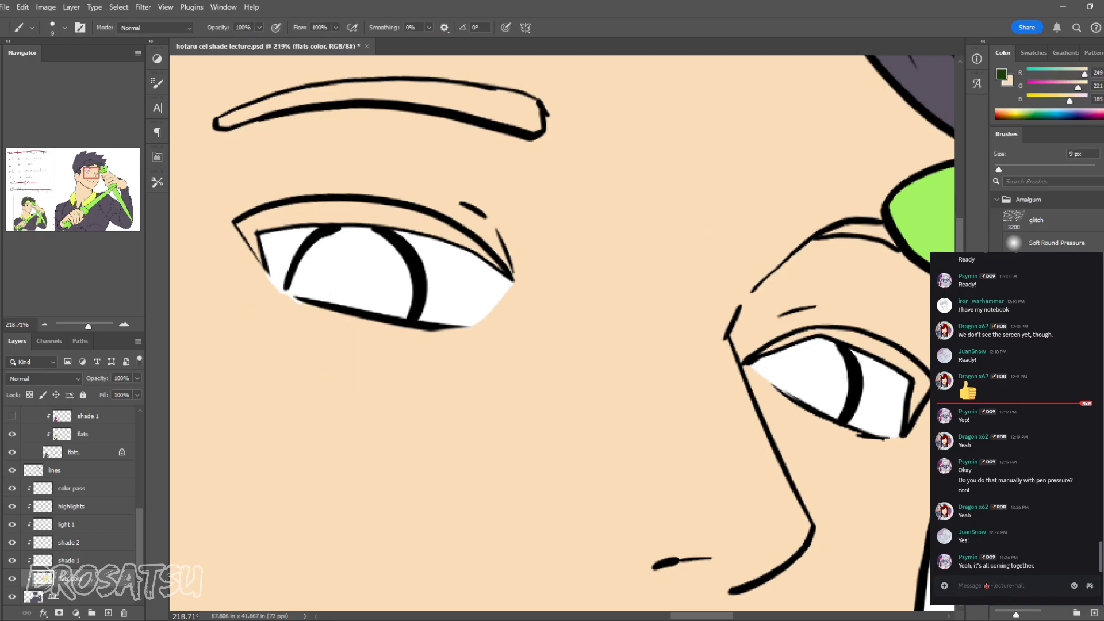
key(x)
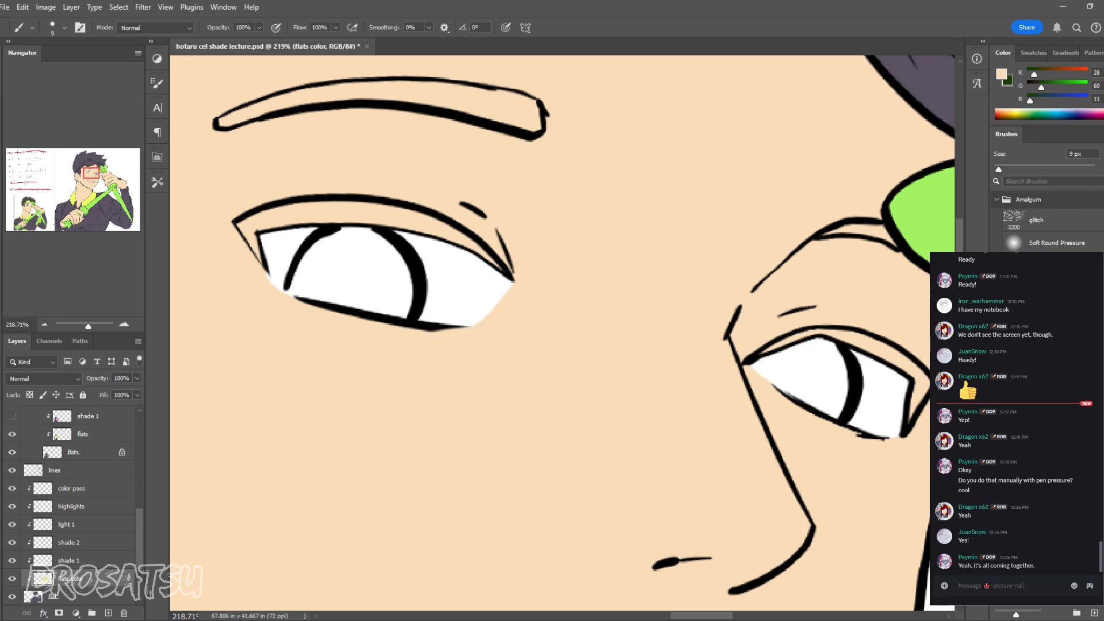
key(x)
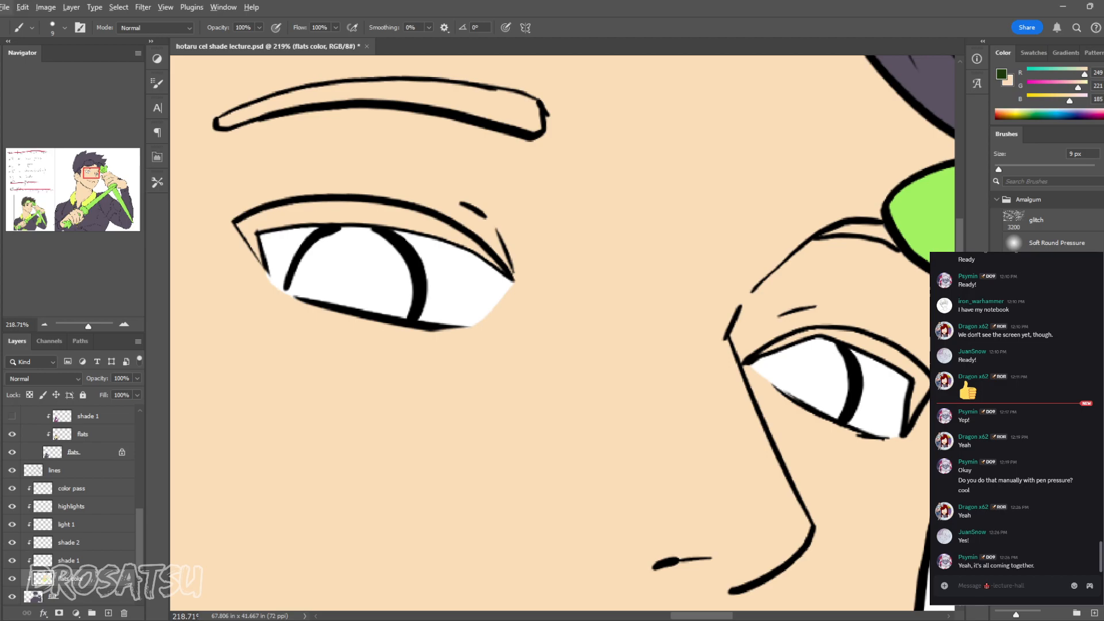
key(x)
Step: Sample the iris green from the reference figure's eye again and return to the large character's eyes
drag(21, 213, 29, 208)
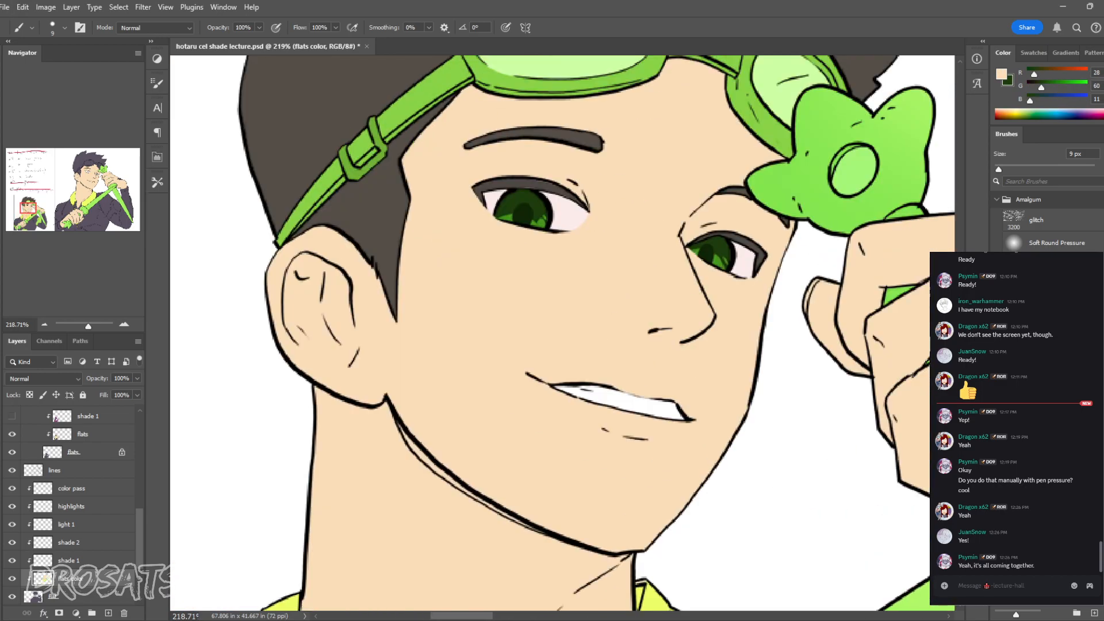
alt+click(506, 199)
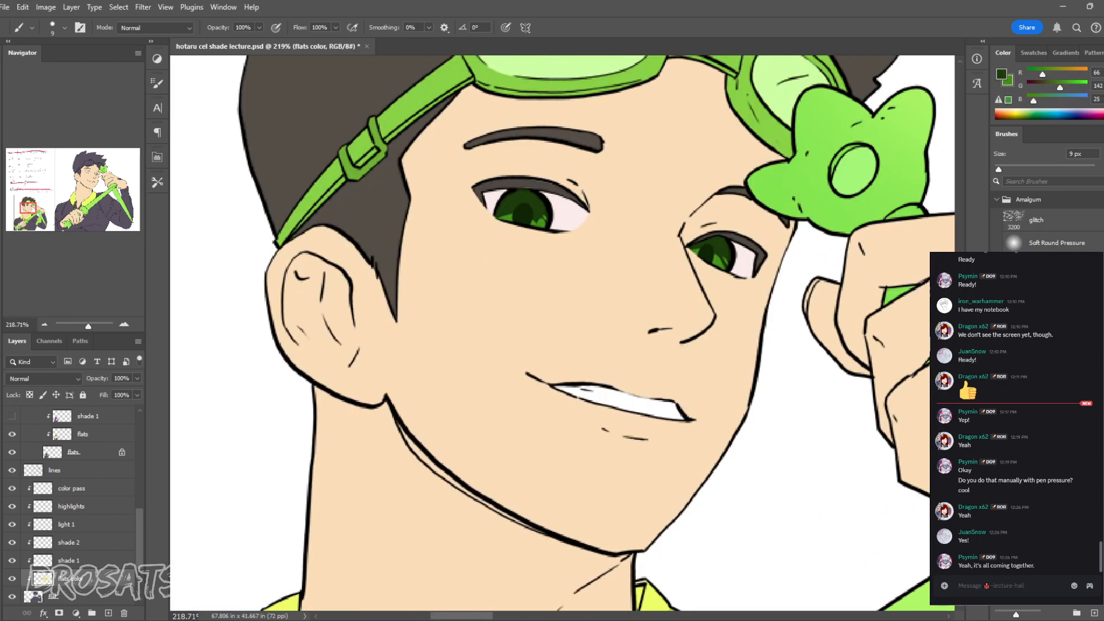
click(92, 174)
Step: Select both irises with the Magic Wand, fill them with the lighter iris green and deselect
key(w)
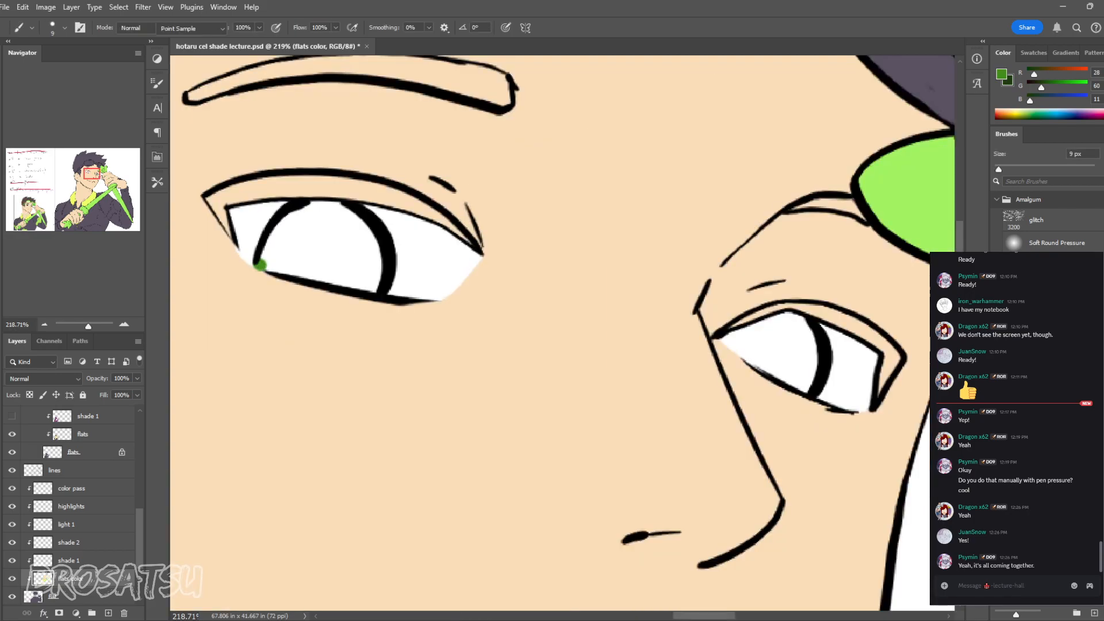
shift+click(260, 265)
shift+click(770, 351)
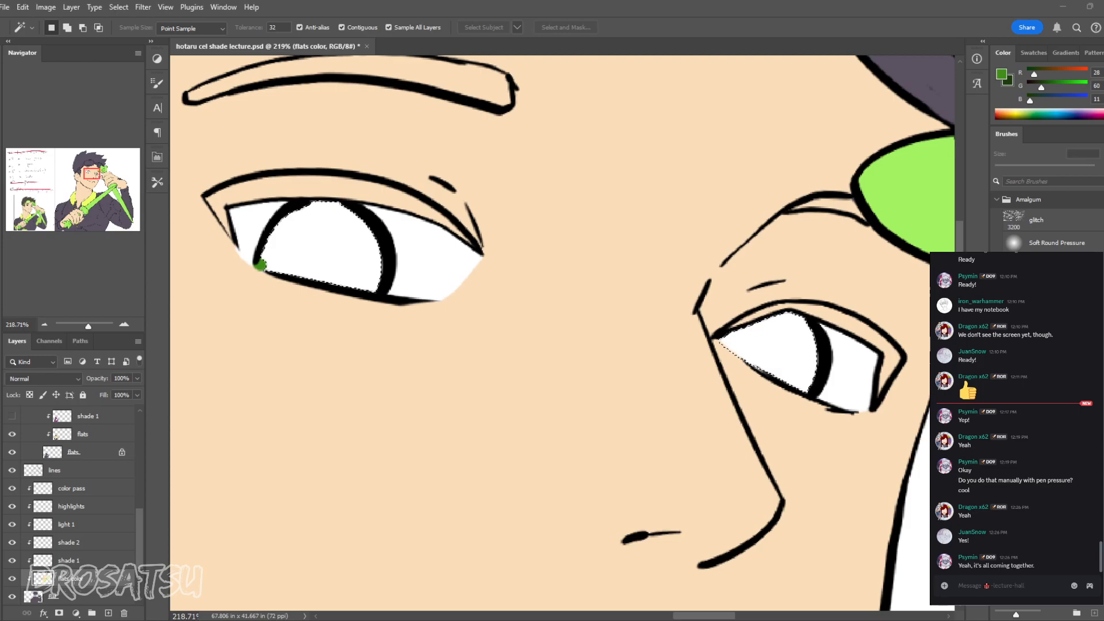
key(alt+BackSpace)
key(ctrl+d)
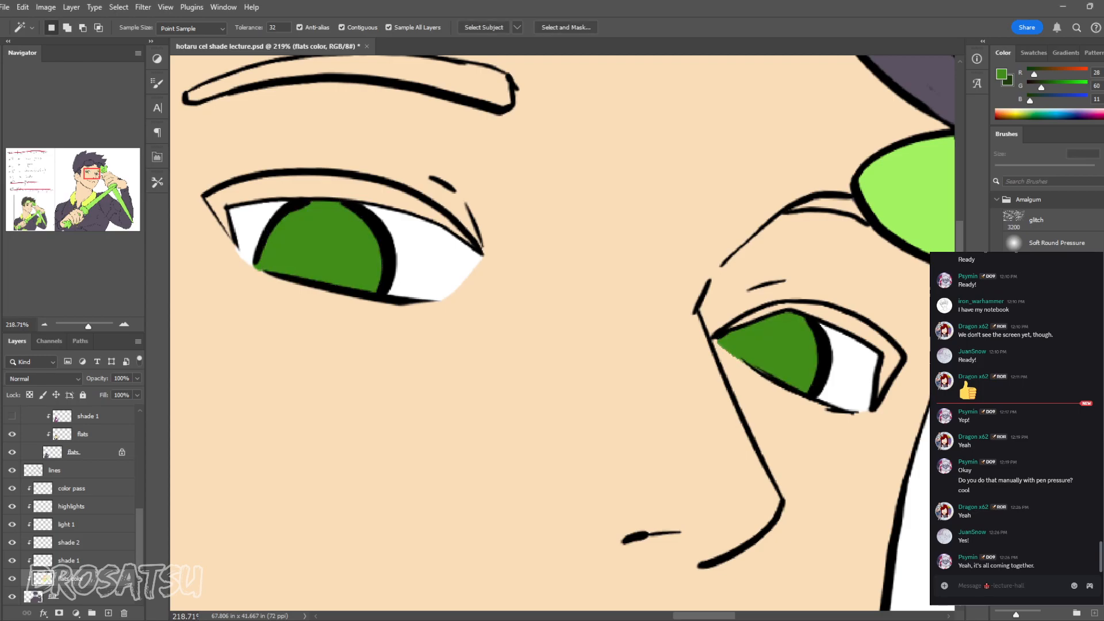
key(ctrl+z)
key(ctrl+d)
Step: Make the dark green the foreground color and select both green irises with the Magic Wand
key(x)
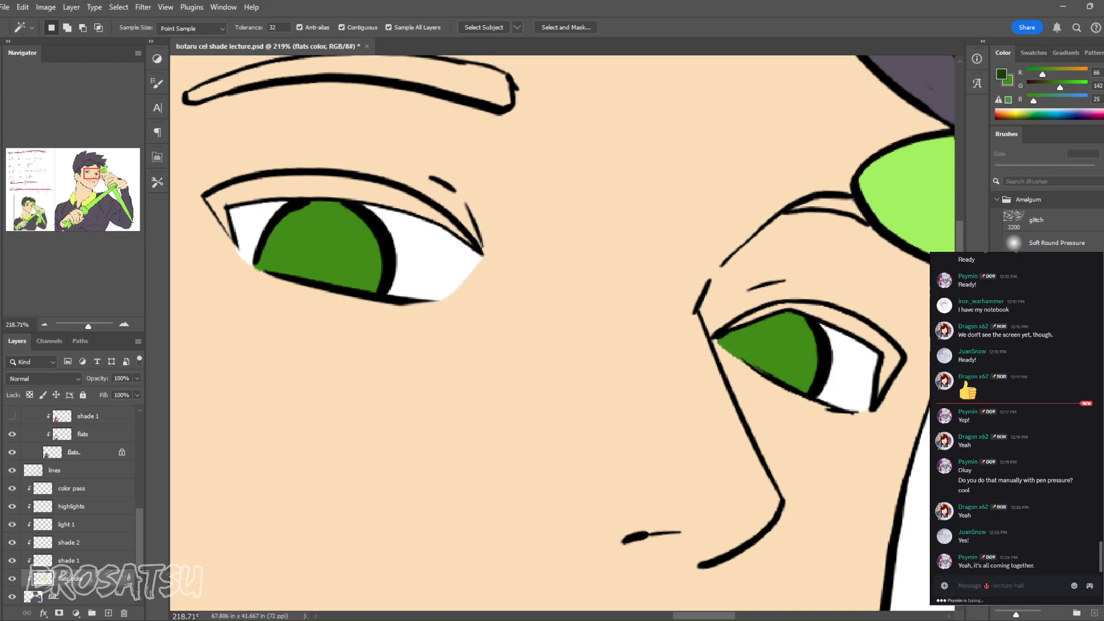
click(319, 247)
shift+click(776, 352)
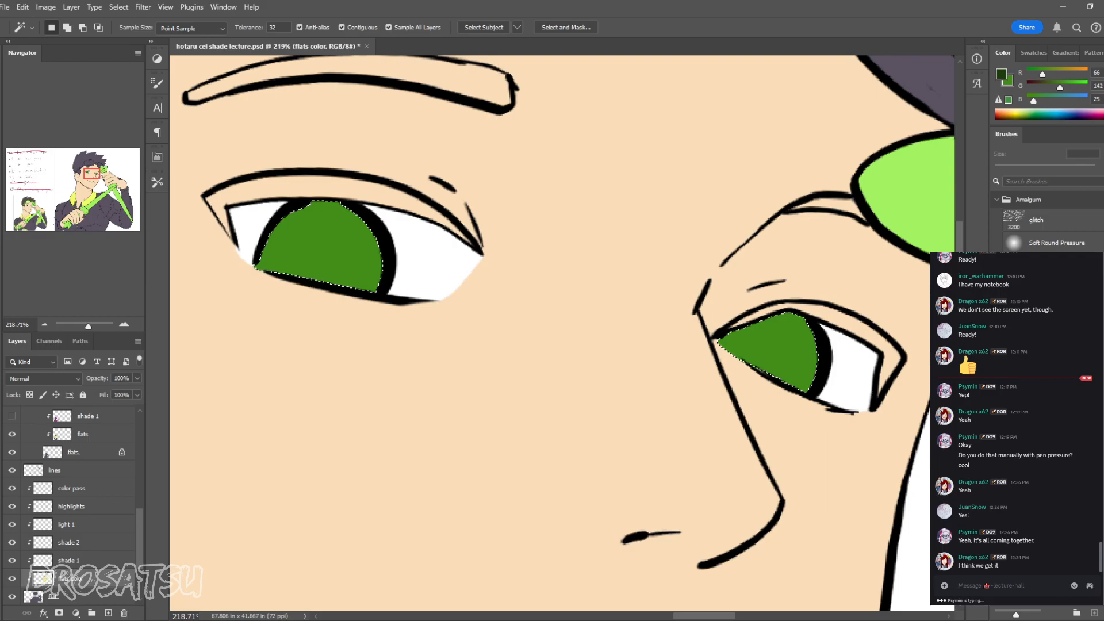
key(b)
key(bracketright)
key(bracketright)
key(bracketright)
key(bracketright)
key(bracketright)
key(bracketright)
key(bracketright)
key(bracketright)
key(bracketright)
key(bracketright)
key(bracketright)
key(bracketright)
key(bracketright)
key(bracketright)
click(318, 246)
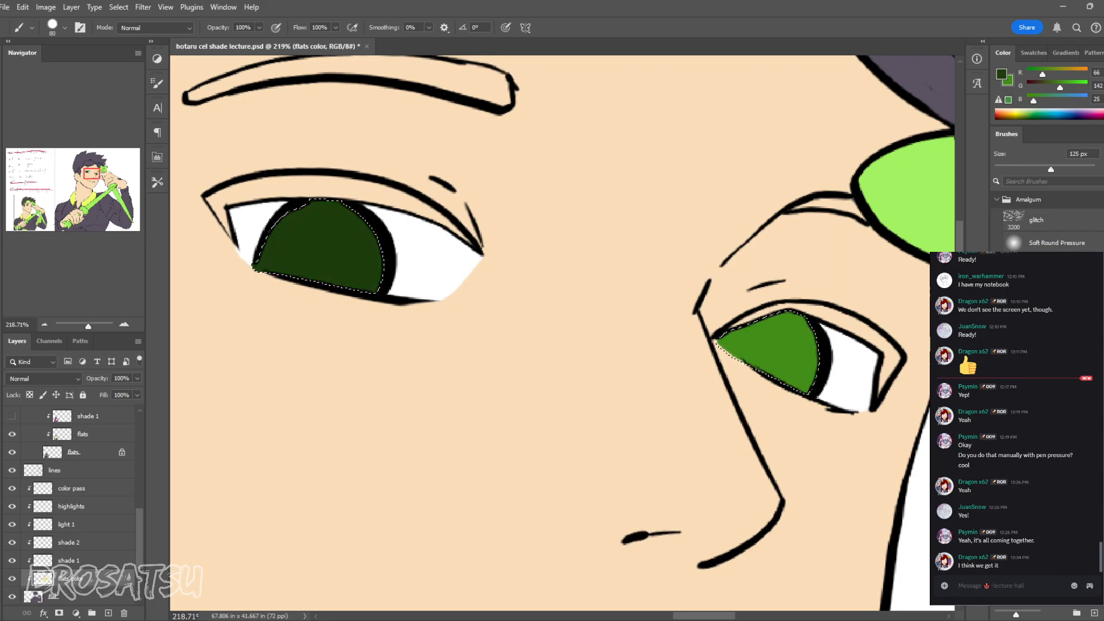
key(bracketleft)
key(bracketleft)
key(bracketleft)
key(bracketleft)
key(bracketleft)
key(bracketleft)
key(ctrl+z)
mouse_move(276, 221)
mouse_down()
mouse_move(356, 258)
mouse_move(363, 285)
mouse_up()
key(ctrl+z)
Step: With a 35 px brush, paint dark green over the near iris's upper part and the whole far iris
key(bracketleft)
key(bracketleft)
key(bracketleft)
mouse_move(257, 263)
mouse_down()
mouse_move(283, 230)
mouse_move(359, 232)
mouse_move(377, 282)
mouse_up()
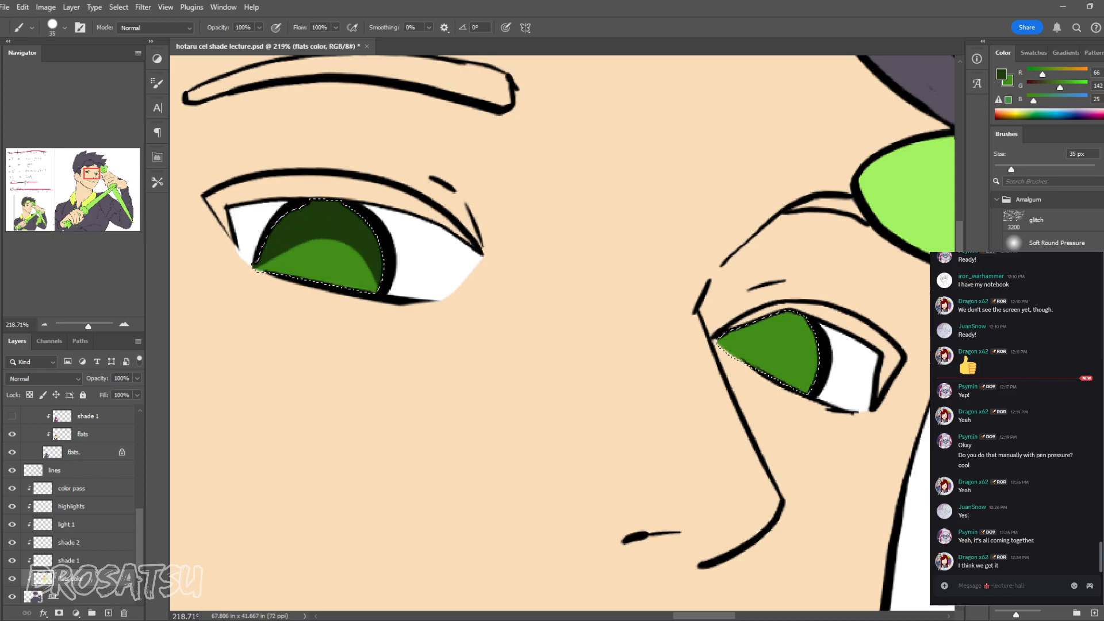
mouse_move(724, 344)
mouse_down()
mouse_move(800, 311)
mouse_move(796, 382)
mouse_up()
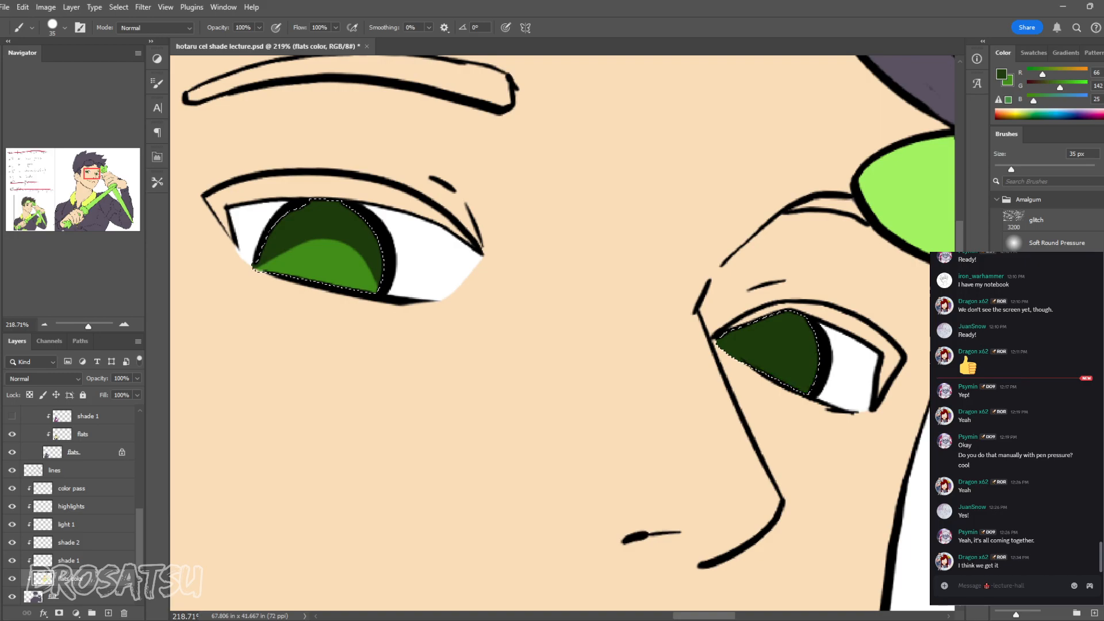
Step: Paint a lighter green crescent along the lower edge of the far iris, redoing the stroke until its shape fits
key(x)
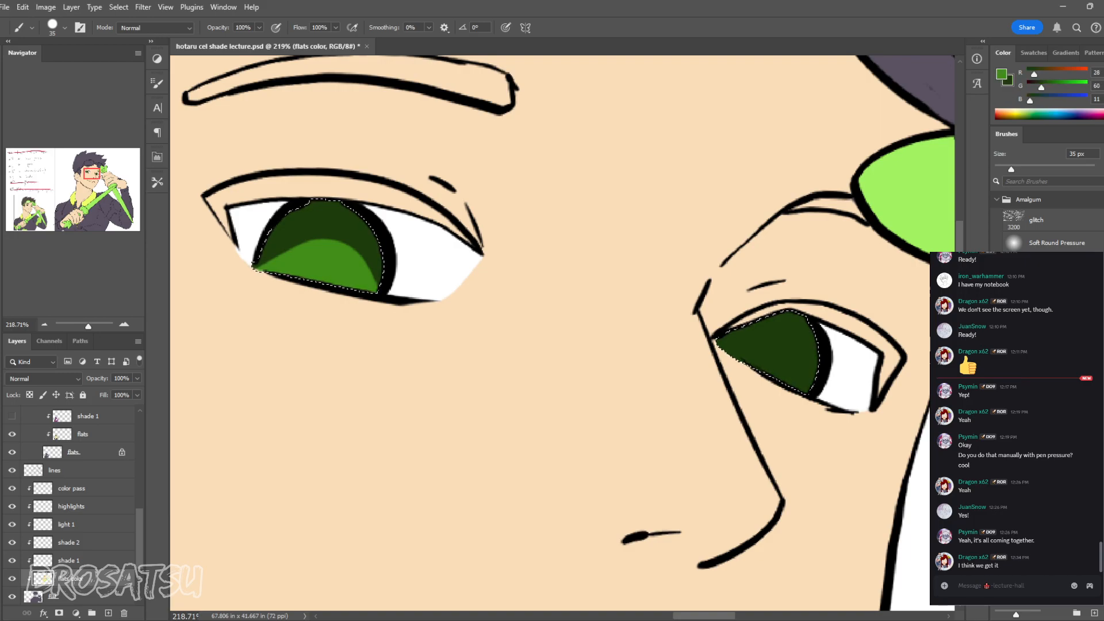
drag(730, 360, 805, 386)
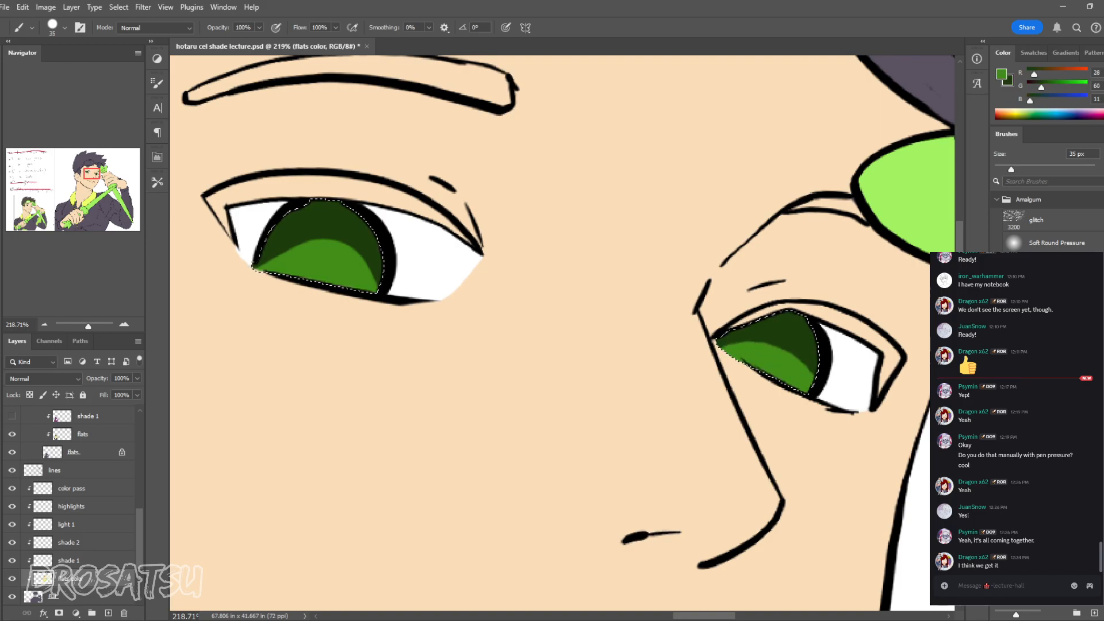
key(ctrl+z)
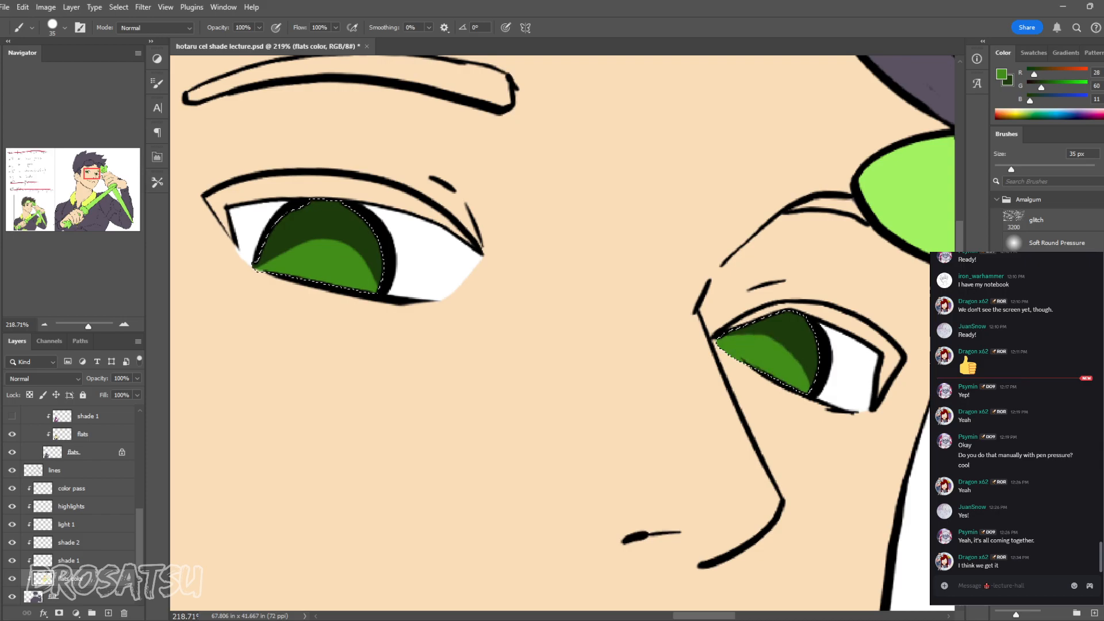
key(z)
mouse_move(773, 391)
mouse_down()
mouse_move(690, 391)
mouse_move(750, 391)
mouse_move(715, 411)
mouse_move(795, 411)
mouse_up()
key(b)
key(z)
key(ctrl+z)
key(b)
mouse_move(703, 369)
mouse_down()
mouse_move(752, 381)
mouse_move(772, 403)
mouse_up()
Step: Sample the darkest green from the reference figure's pupil and return to the large character's eyes
key(z)
mouse_move(762, 440)
mouse_down()
mouse_move(610, 440)
mouse_move(593, 228)
mouse_up()
drag(266, 418, 413, 419)
key(b)
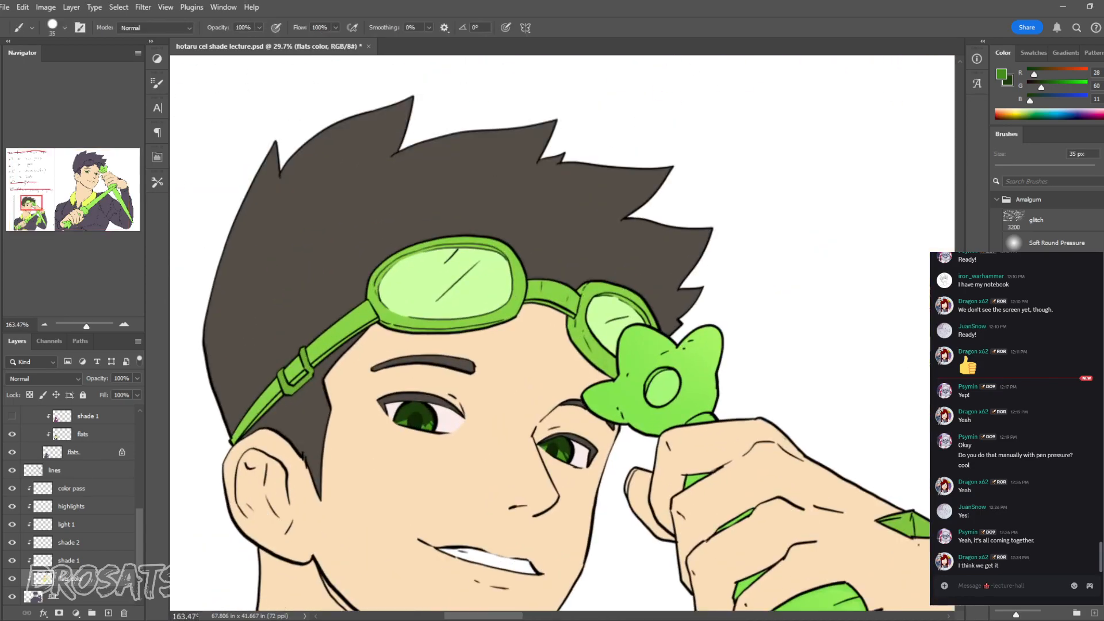
alt+click(414, 420)
click(89, 173)
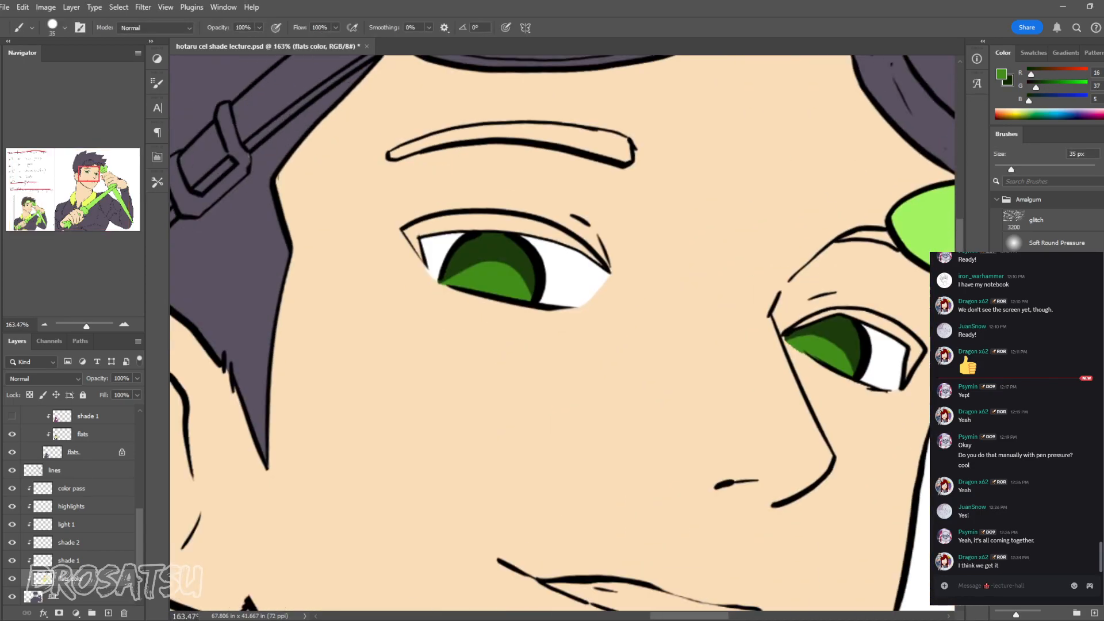
Step: Reduce the brush size and paint very dark green pupils in the middle of both irises
key([)
key([)
drag(478, 263, 489, 261)
mouse_move(483, 261)
mouse_down()
mouse_move(504, 259)
mouse_move(483, 288)
mouse_move(501, 288)
mouse_up()
key(ctrl+z)
key(x)
drag(822, 339, 824, 363)
key(z)
mouse_move(840, 386)
mouse_down()
mouse_move(799, 386)
mouse_move(833, 386)
mouse_up()
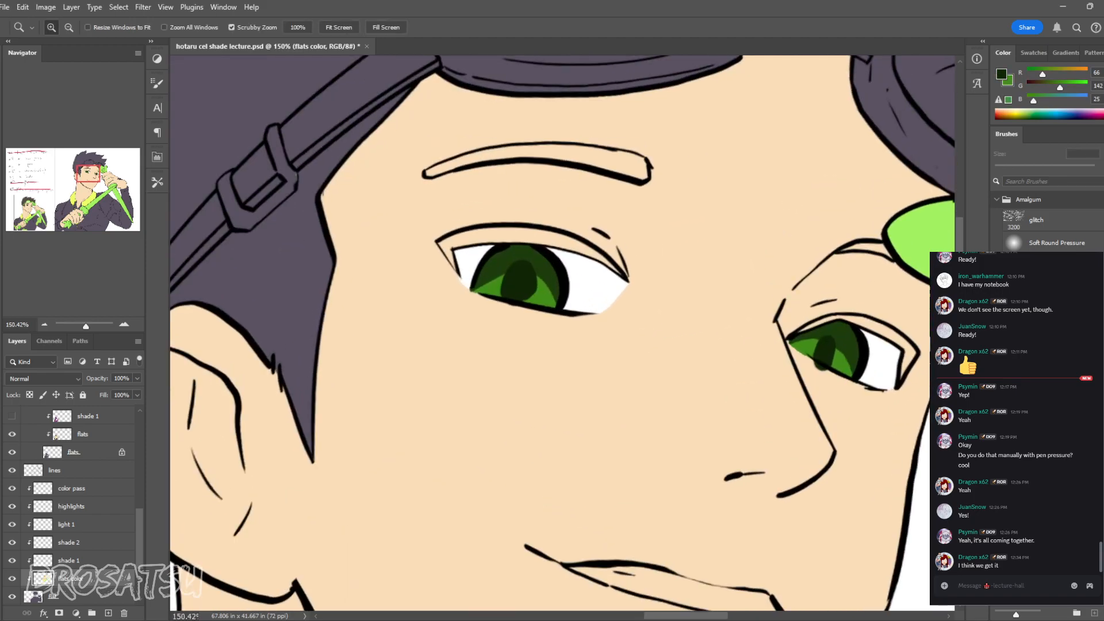
Step: Trim the dark pupil overspill below the far iris and sample the surrounding skin tone
mouse_move(813, 341)
mouse_down()
mouse_move(835, 350)
mouse_move(837, 385)
mouse_up()
alt+click(834, 382)
key(ctrl+z)
alt+click(847, 397)
key(x)
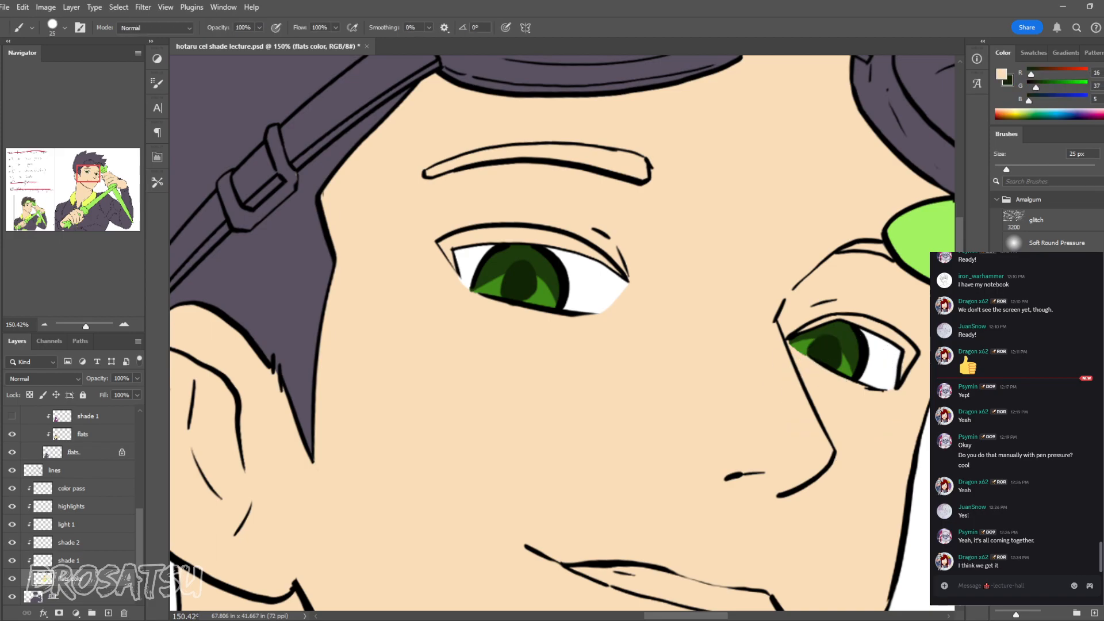
Step: Select the large character's shade 1 layer, show the reference group's shade 1 layer, and bring the small reference figure into close view
key(z)
drag(711, 425, 595, 425)
drag(630, 313, 655, 313)
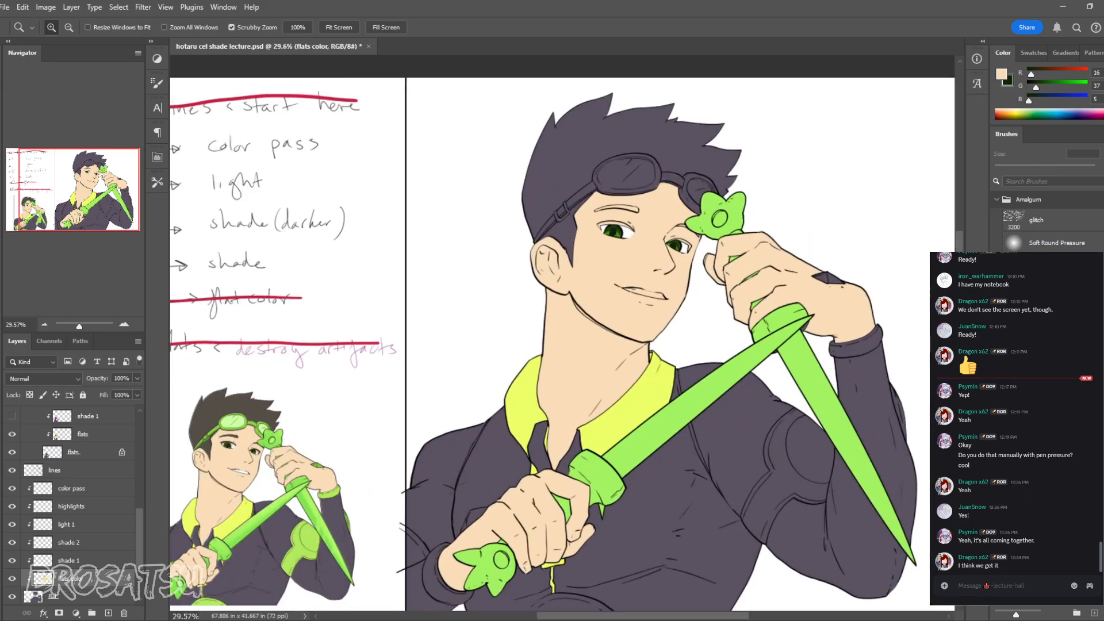
click(80, 560)
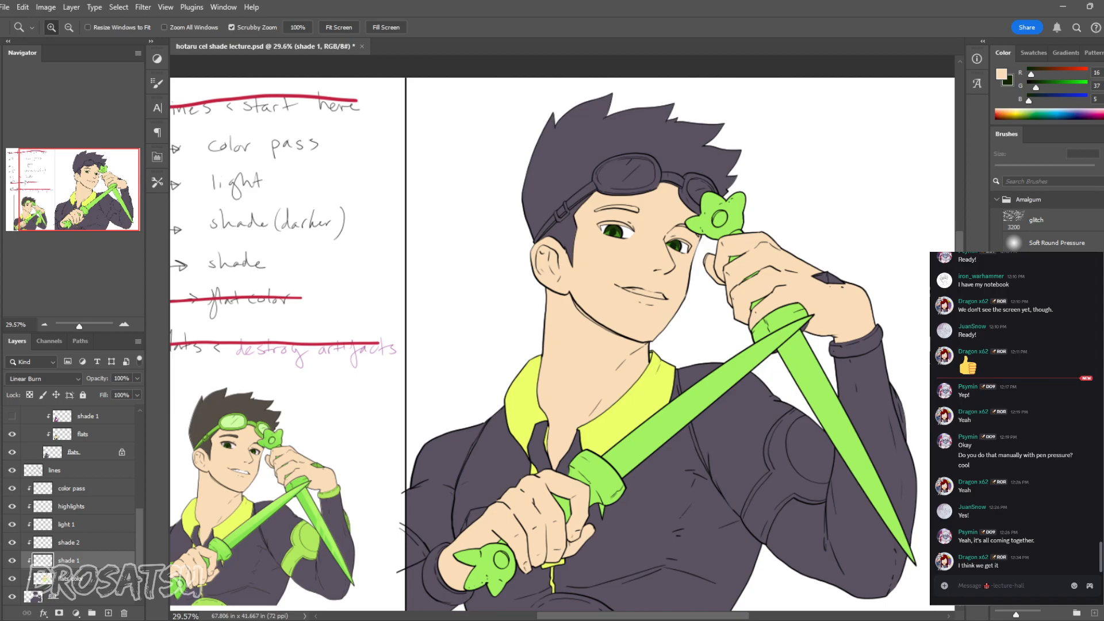
scroll(80, 504, up, 2)
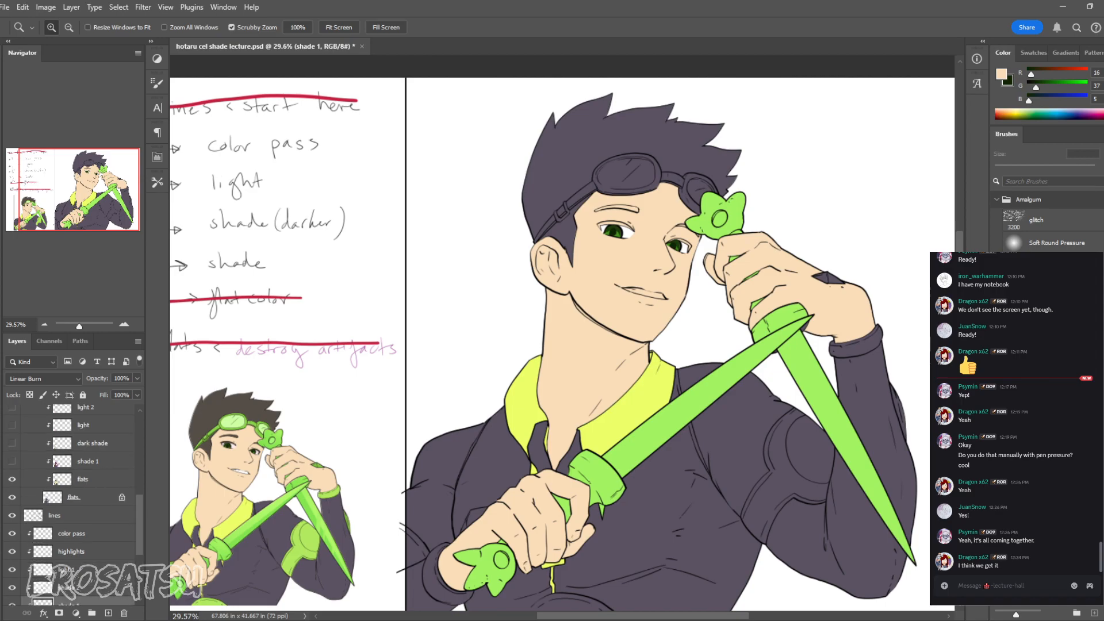
click(11, 461)
mouse_move(194, 540)
mouse_down()
mouse_move(349, 483)
mouse_move(399, 483)
mouse_up()
drag(399, 483, 393, 429)
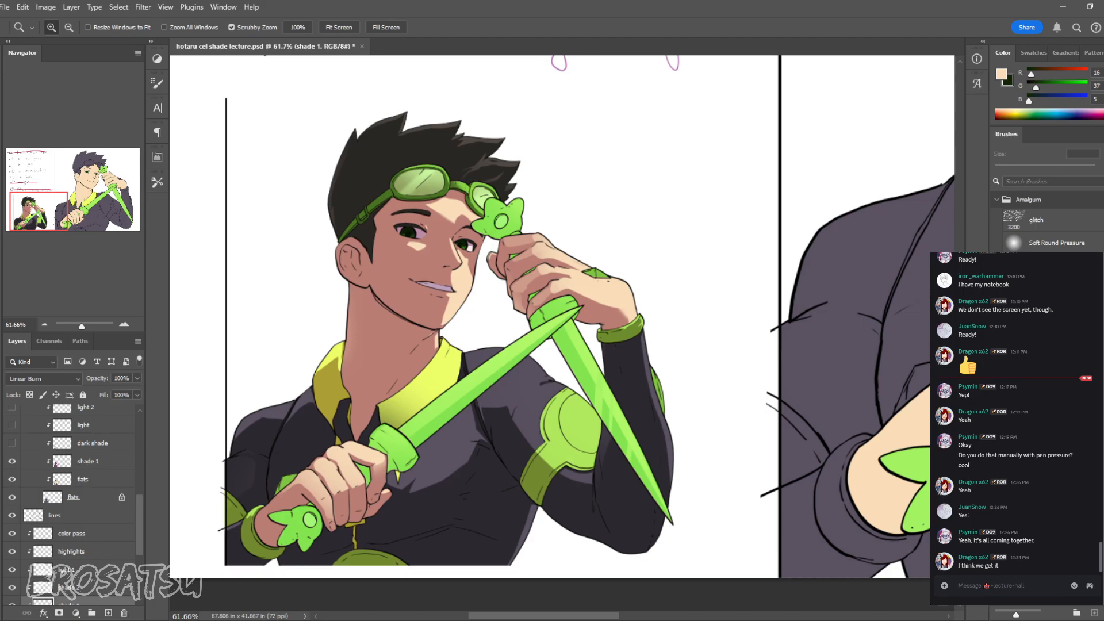
Step: Set the reference figure's shade 1 layer to 100% opacity and Normal blend mode
scroll(71, 504, down, 2)
scroll(71, 504, up, 7)
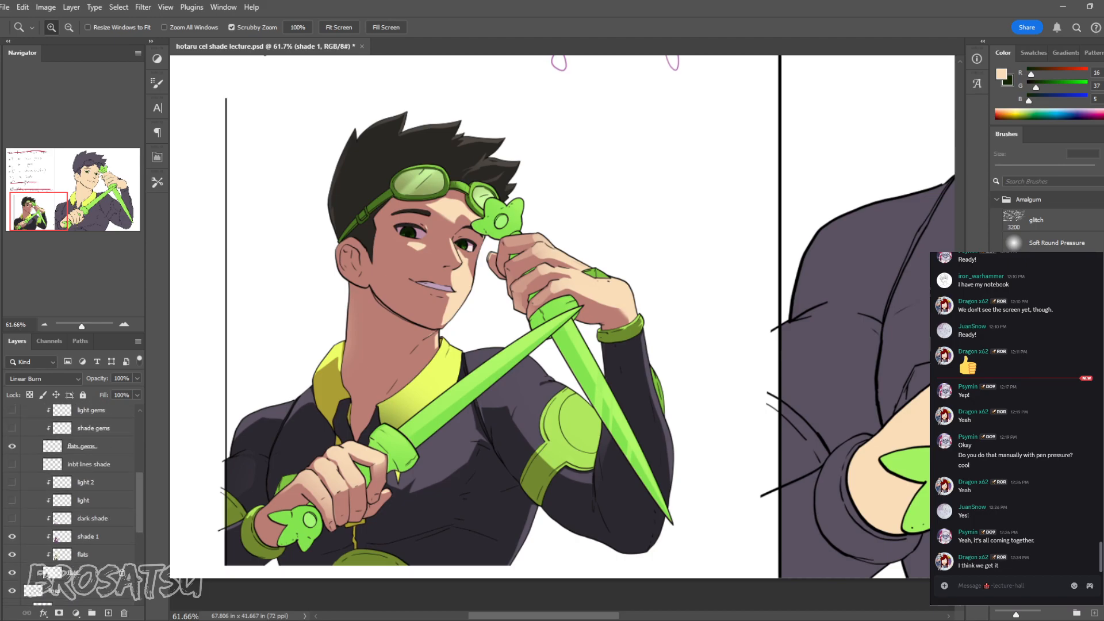
click(88, 536)
key(v)
key(0)
click(44, 379)
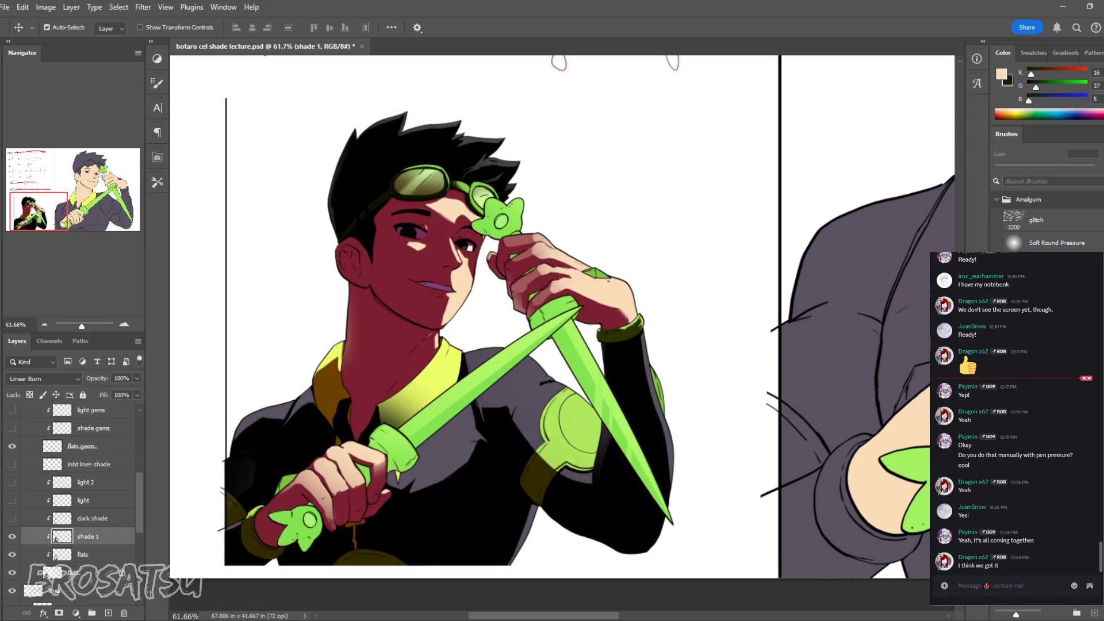
key(Up)
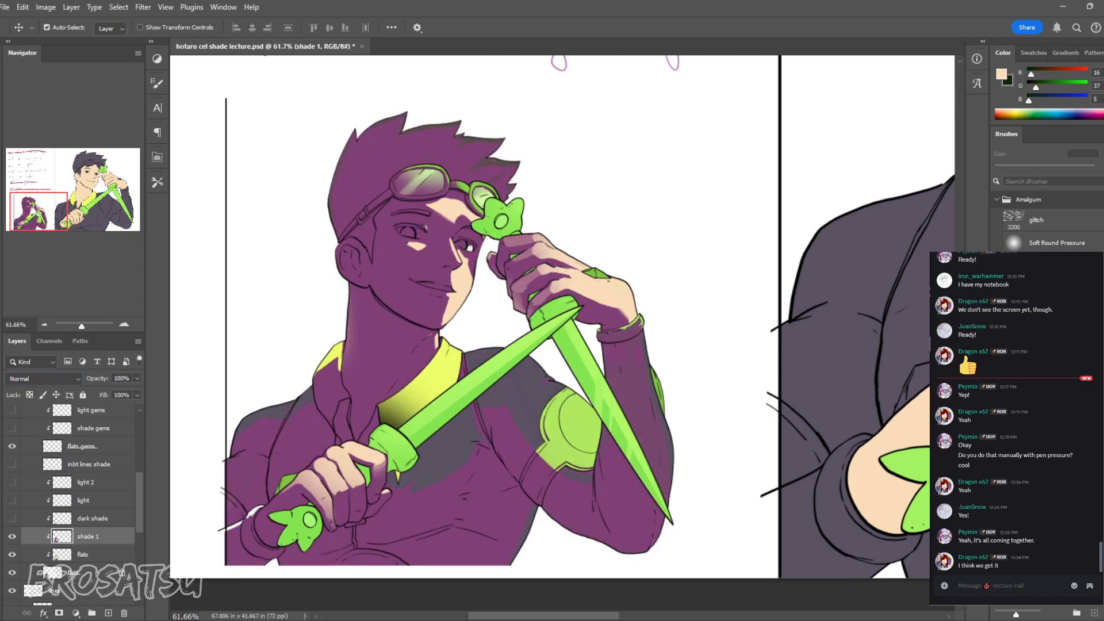
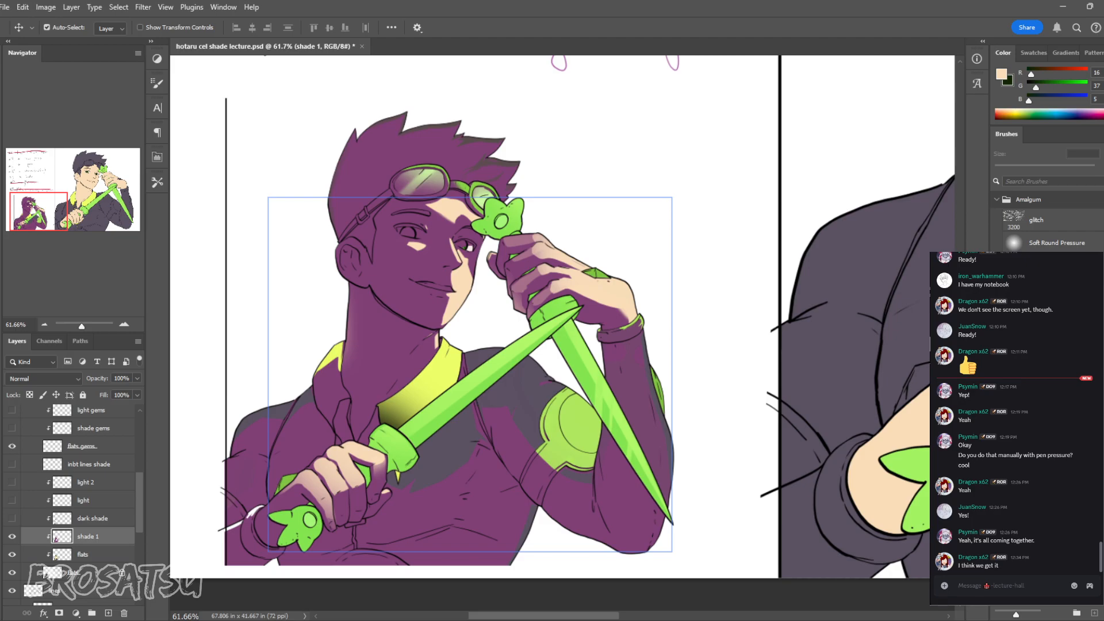
Step: Sample the flat purple of the reference figure's shadow as the brush color
key(b)
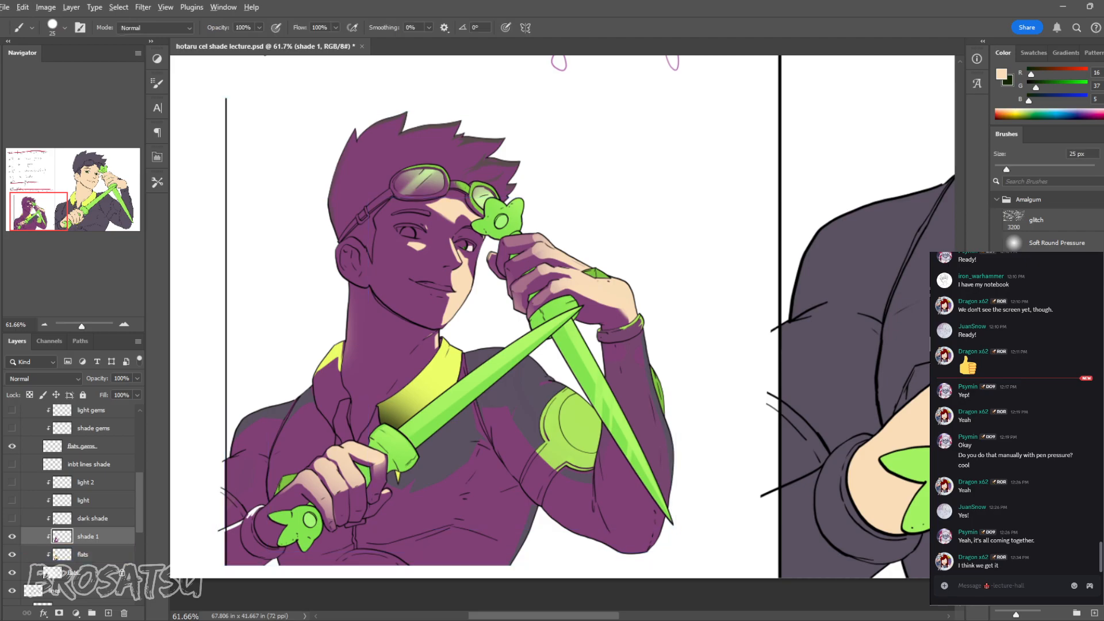
key(x)
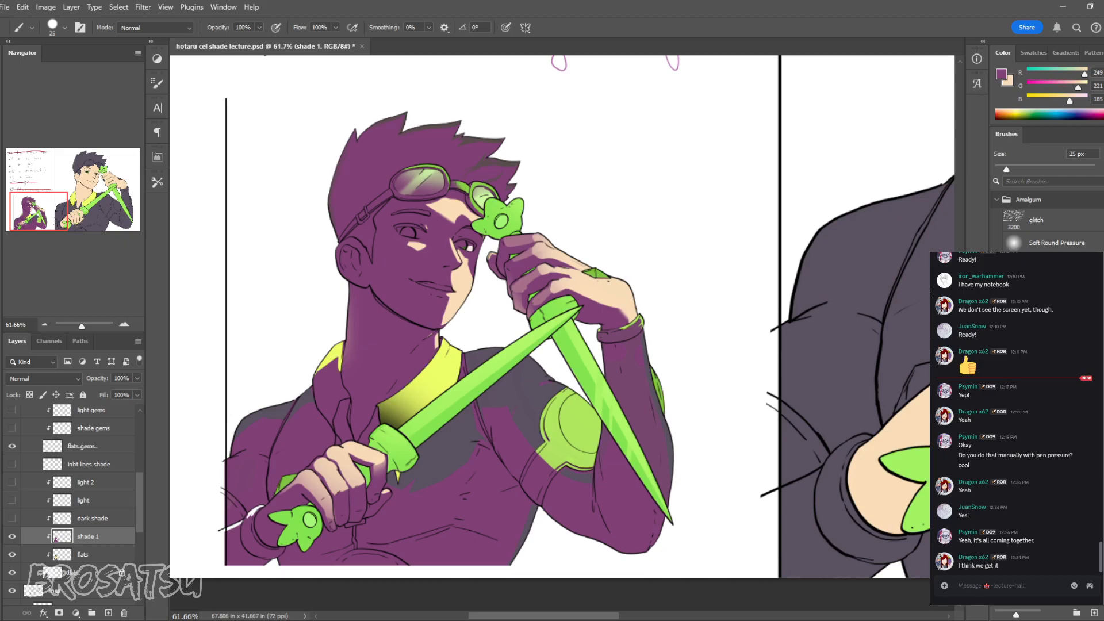
key(alt)
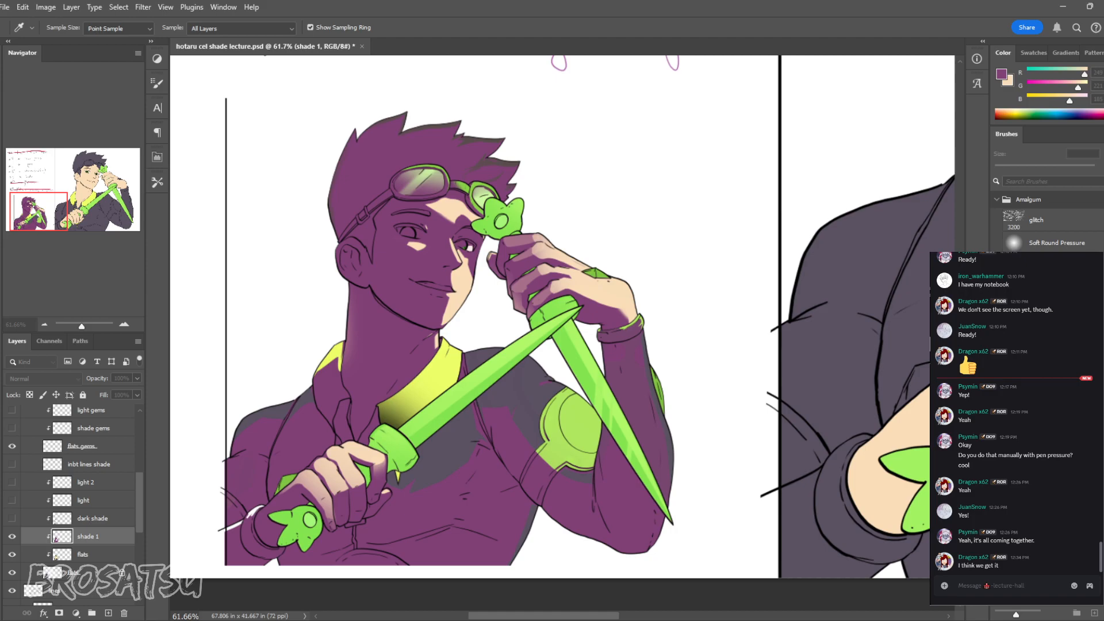
key(b)
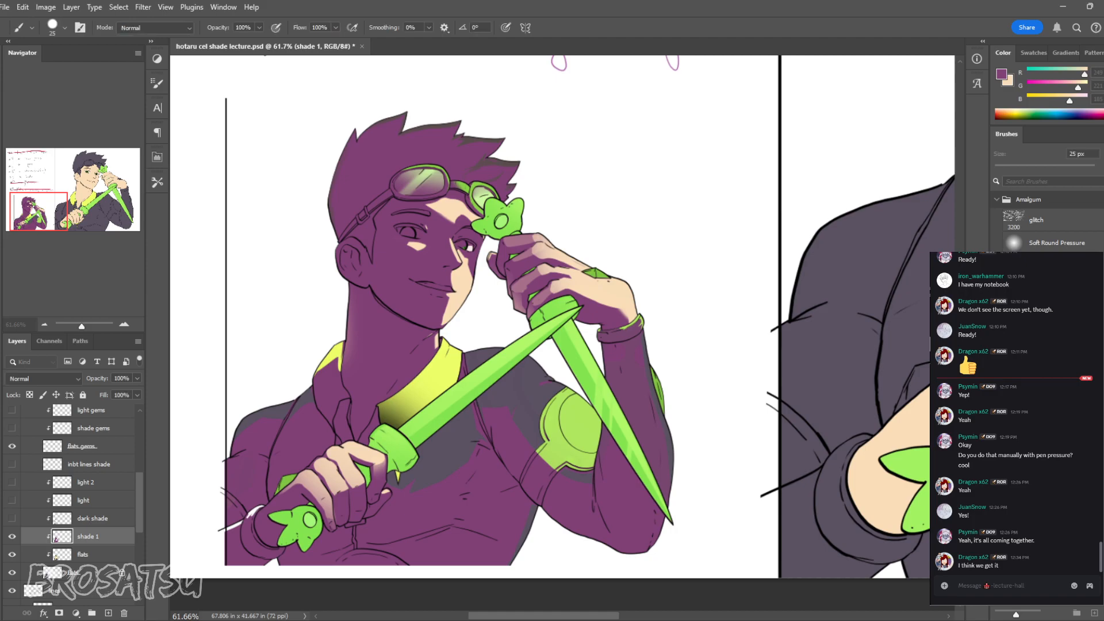
Step: Set the reference's shade 1 layer to Linear Burn at 50% opacity
click(44, 378)
click(34, 339)
key(v)
key(5)
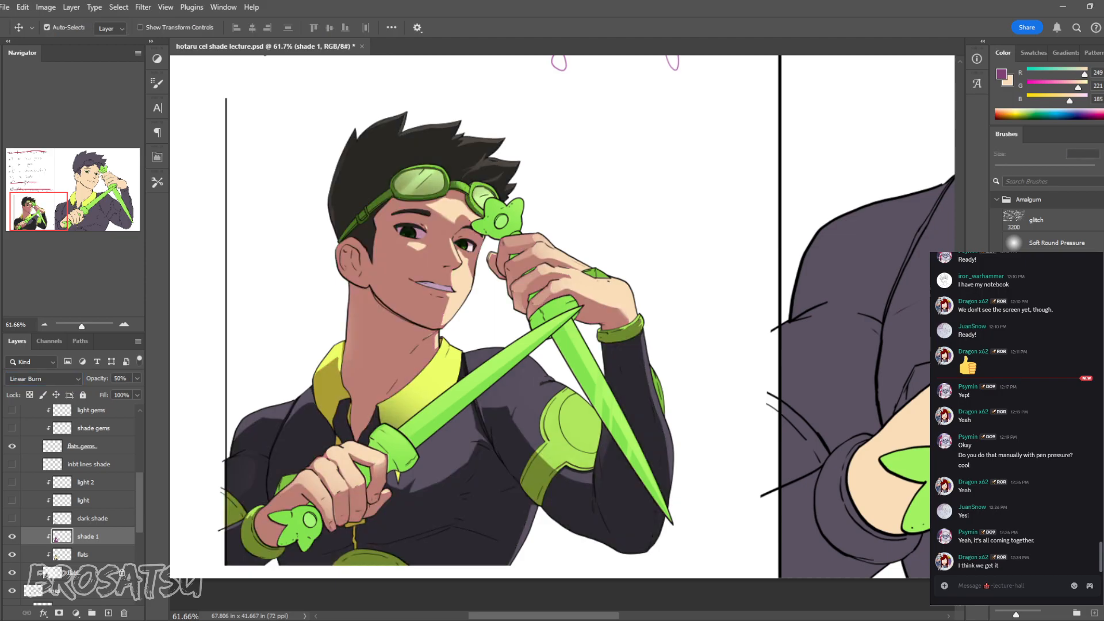
Step: Compare opacities such as 77% and 44% on the reference's shade 1 layer and settle on 55%
mouse_move(97, 378)
mouse_down()
mouse_move(72, 378)
mouse_move(110, 379)
mouse_up()
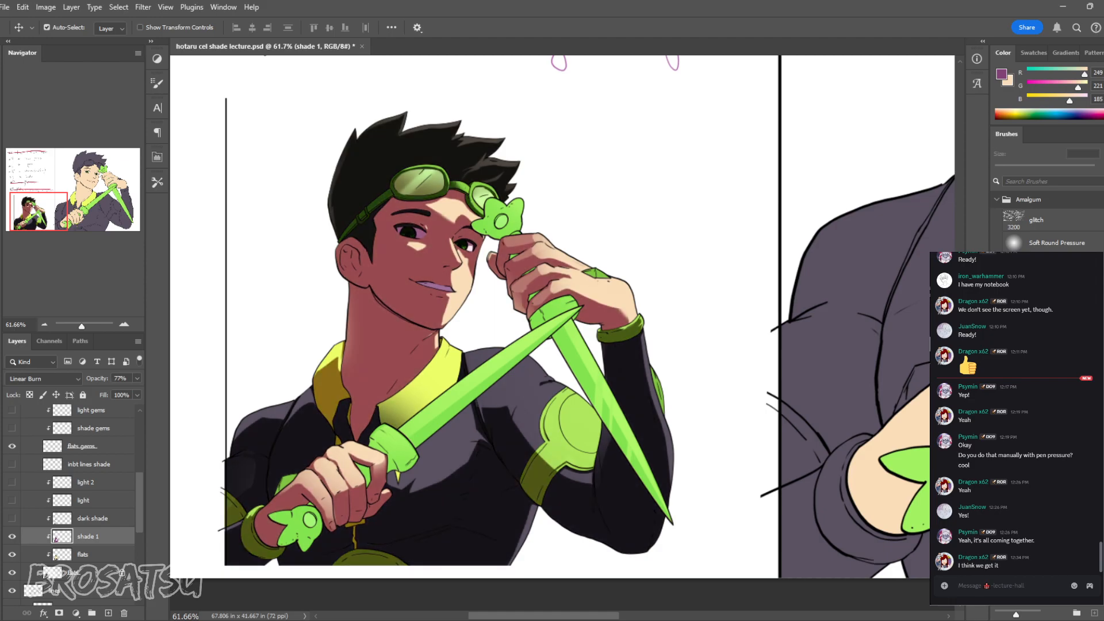
key(6)
key(6)
key(7)
key(7)
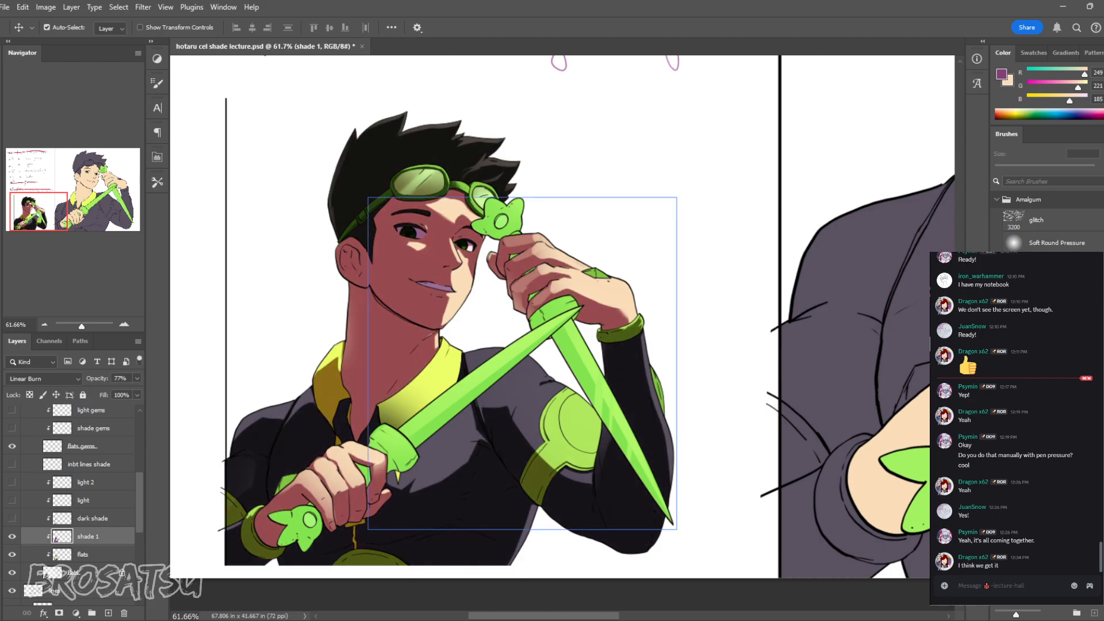
key(5)
key(5)
key(4)
key(4)
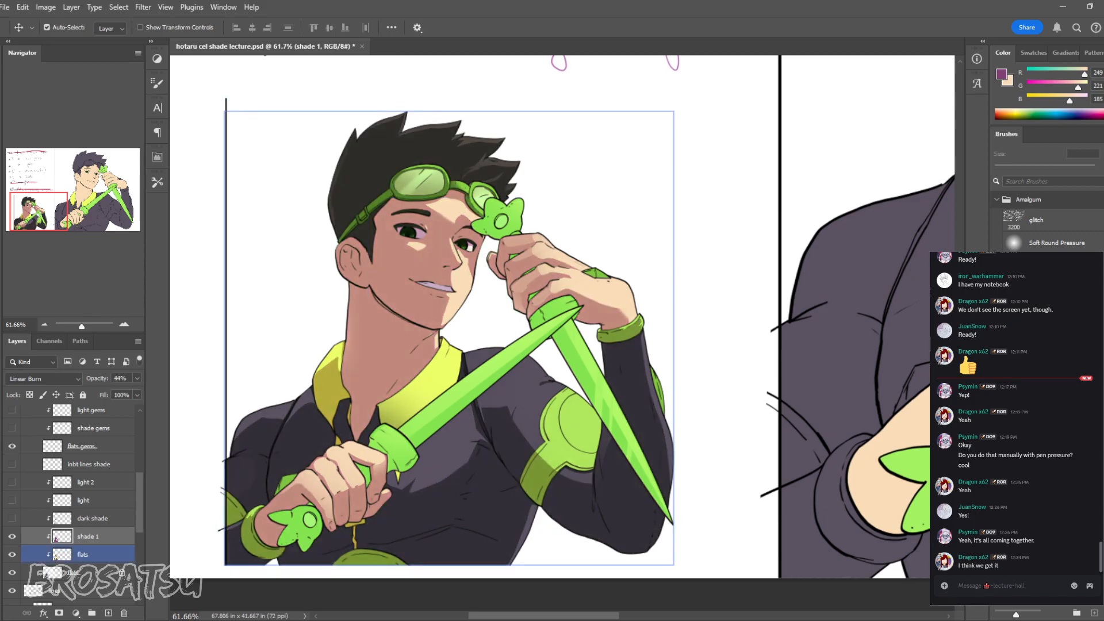
key(5)
key(5)
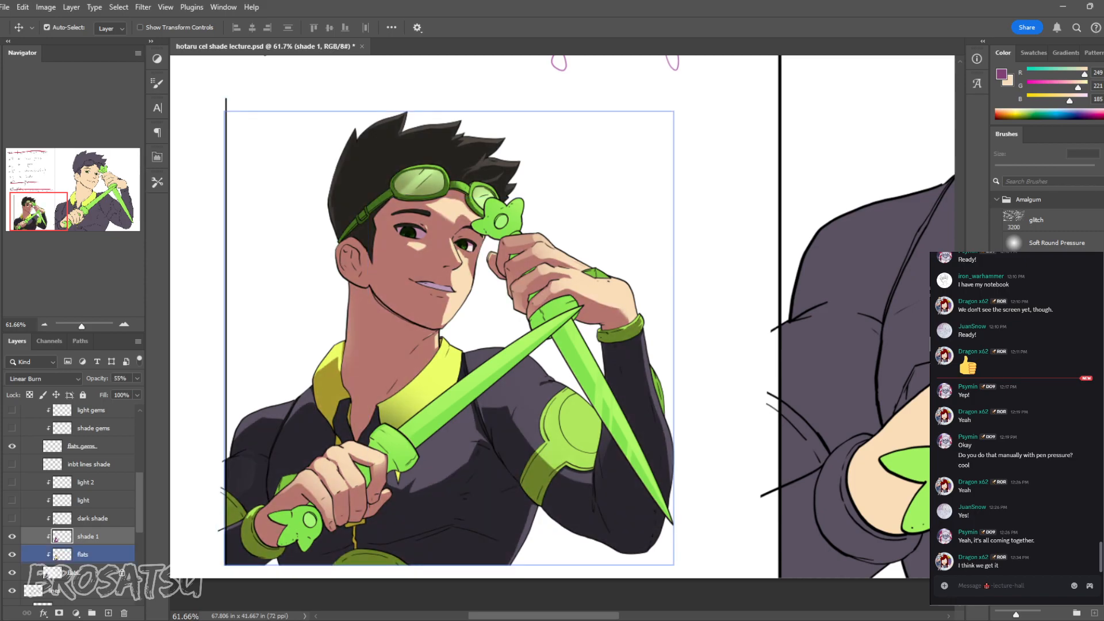
Step: Return to the large character's torso and make its shade 1 layer active for brush painting
key(z)
drag(568, 357, 539, 357)
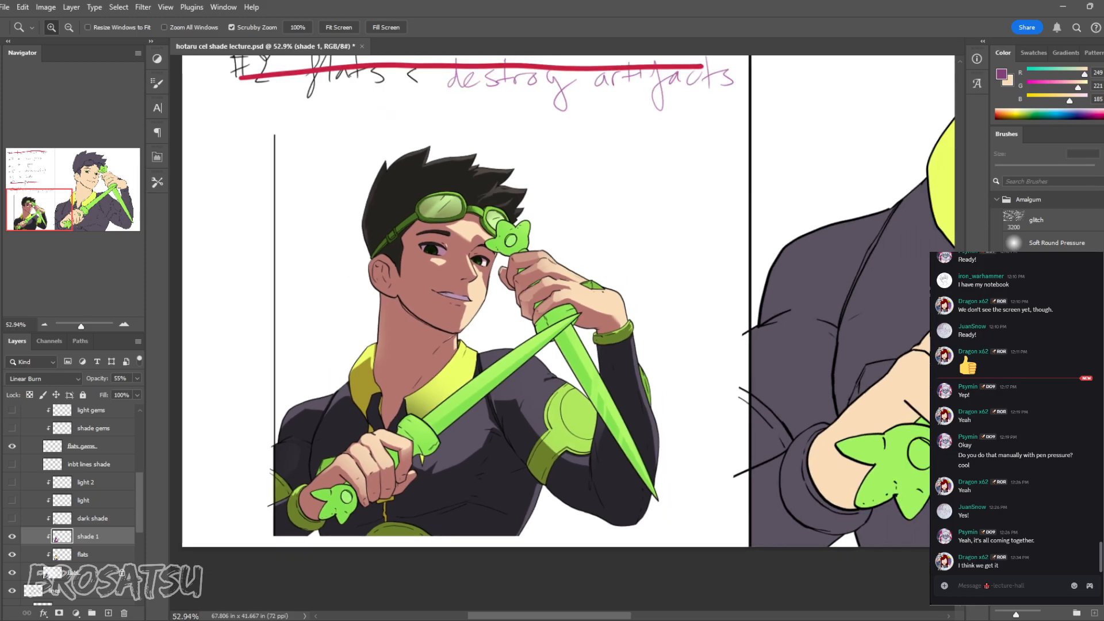
scroll(69, 500, up, 1)
key(v)
ctrl+click(805, 345)
key(z)
drag(752, 386, 243, 384)
drag(443, 366, 558, 366)
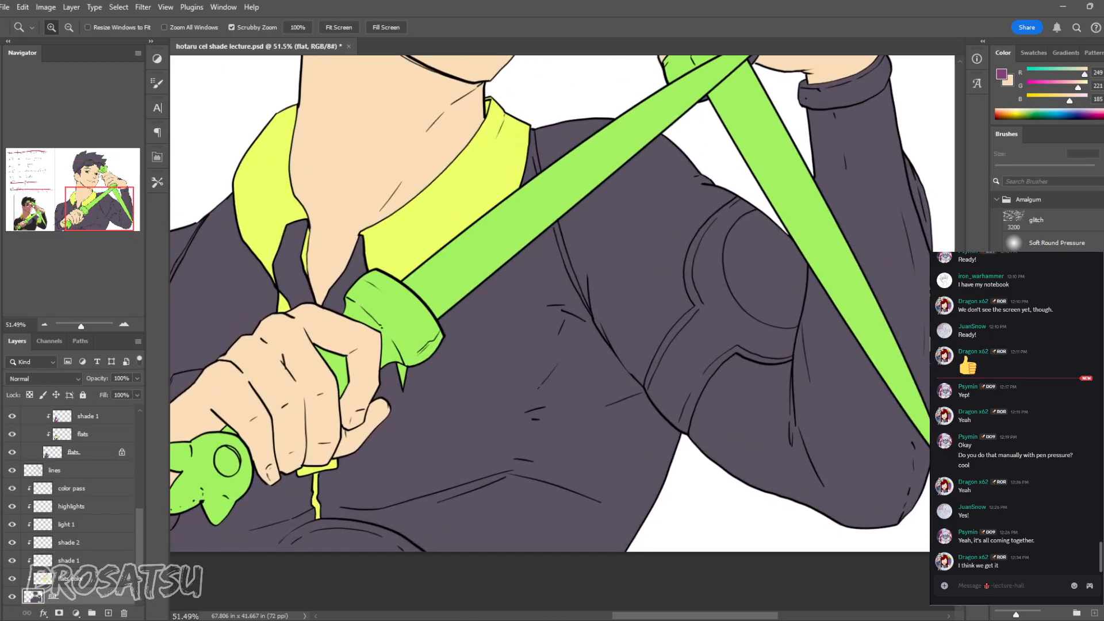
click(86, 560)
key(v)
key(b)
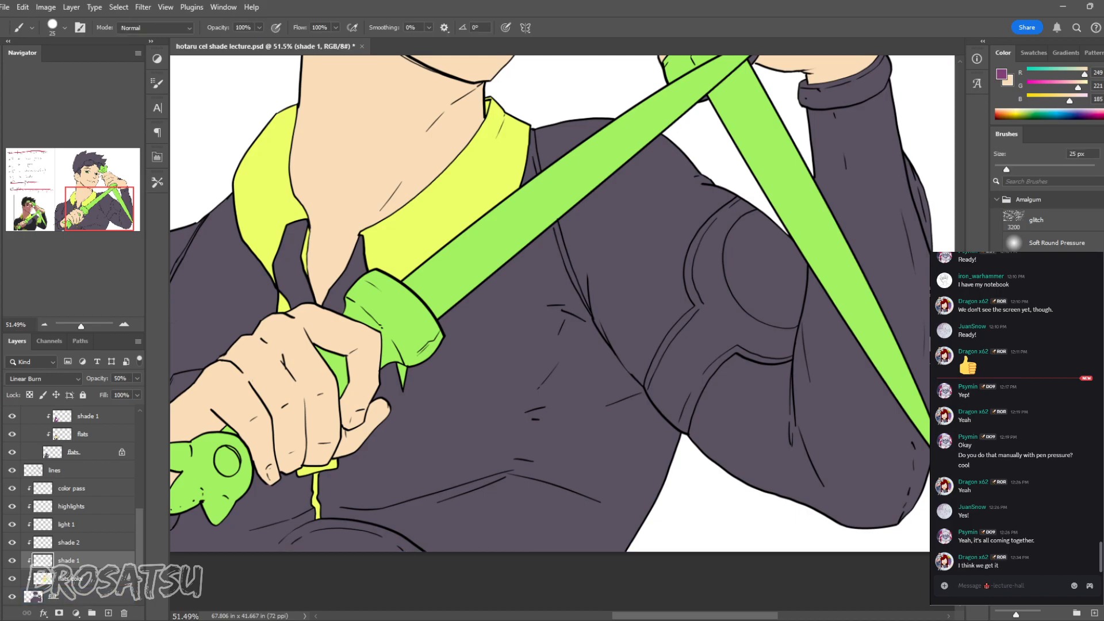
Step: Try a broad 150 px shadow stroke across the sleeve of the raised arm, and undo it
key(bracketright)
key(bracketright)
key(bracketright)
key(bracketright)
key(bracketright)
key(bracketright)
key(bracketright)
key(bracketright)
mouse_move(603, 280)
mouse_down()
mouse_move(736, 452)
mouse_move(757, 428)
mouse_move(858, 490)
mouse_up()
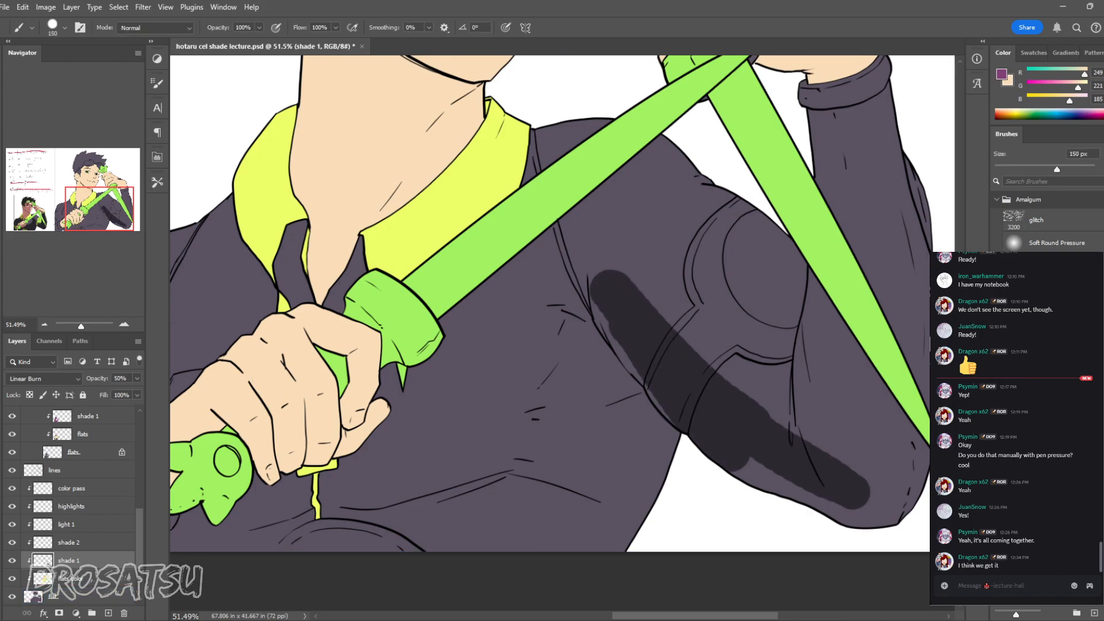
key(ctrl+z)
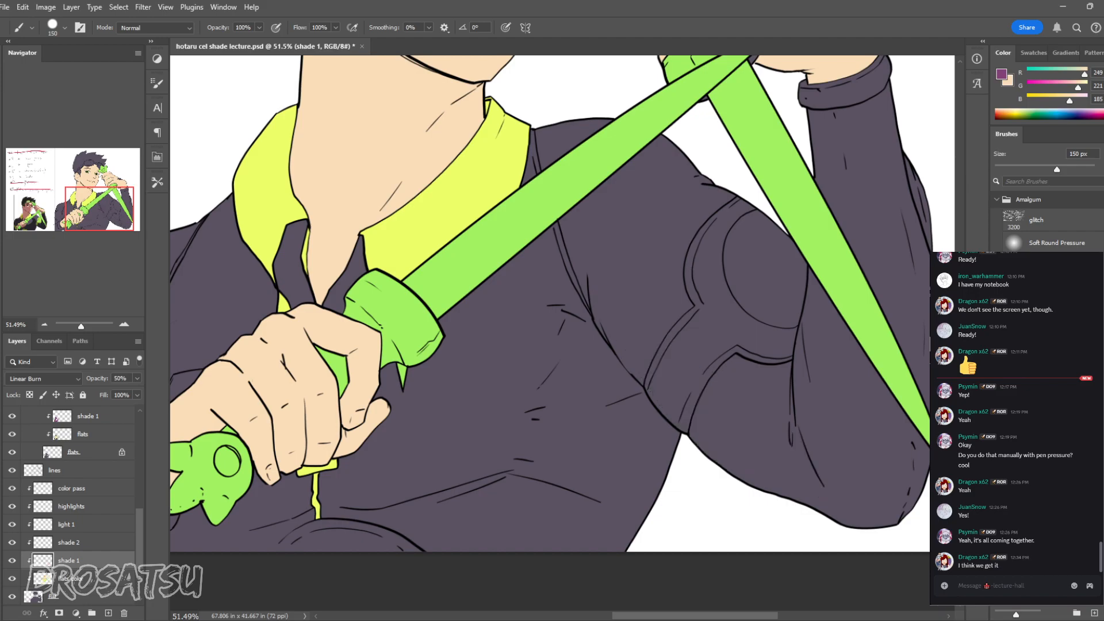
Step: Try blocking in shadows along the sleeve's underside and the side of the torso with the 150 px brush, and undo them
mouse_move(582, 302)
mouse_down()
mouse_move(638, 365)
mouse_move(796, 486)
mouse_move(914, 506)
mouse_move(719, 466)
mouse_up()
mouse_move(662, 402)
mouse_down()
mouse_move(616, 543)
mouse_move(653, 411)
mouse_up()
mouse_move(765, 460)
mouse_down()
mouse_move(776, 441)
mouse_move(808, 472)
mouse_up()
mouse_move(748, 437)
mouse_down()
mouse_move(627, 283)
mouse_move(596, 515)
mouse_move(877, 480)
mouse_move(715, 377)
mouse_move(560, 512)
mouse_move(391, 535)
mouse_move(471, 506)
mouse_up()
key(ctrl+z)
key(ctrl+z)
key(ctrl+z)
key(ctrl+z)
key(ctrl+z)
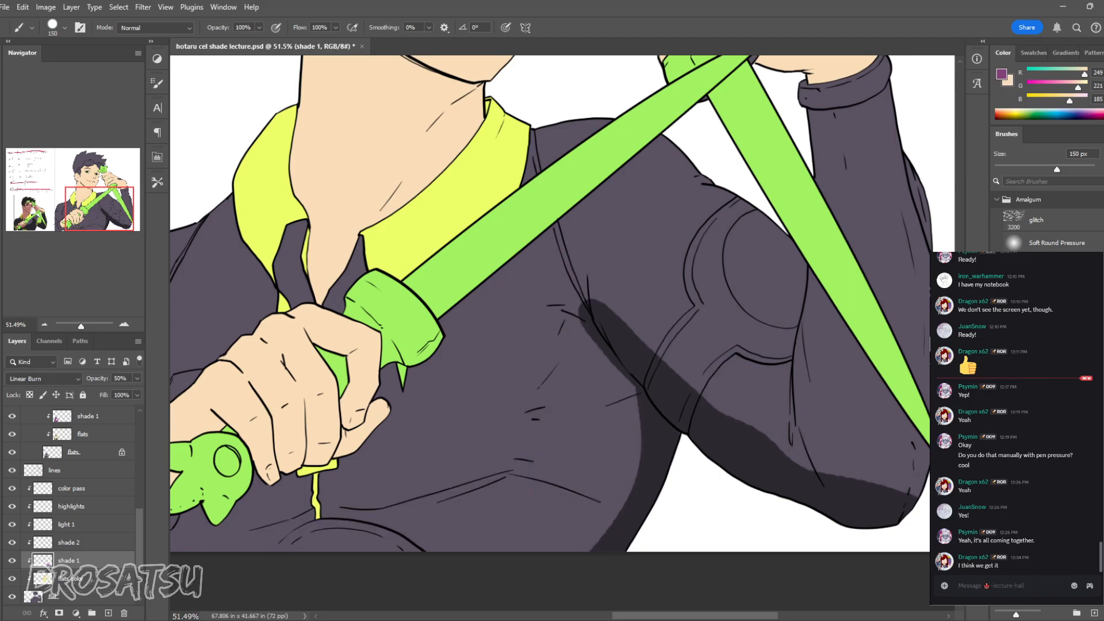
key(ctrl+z)
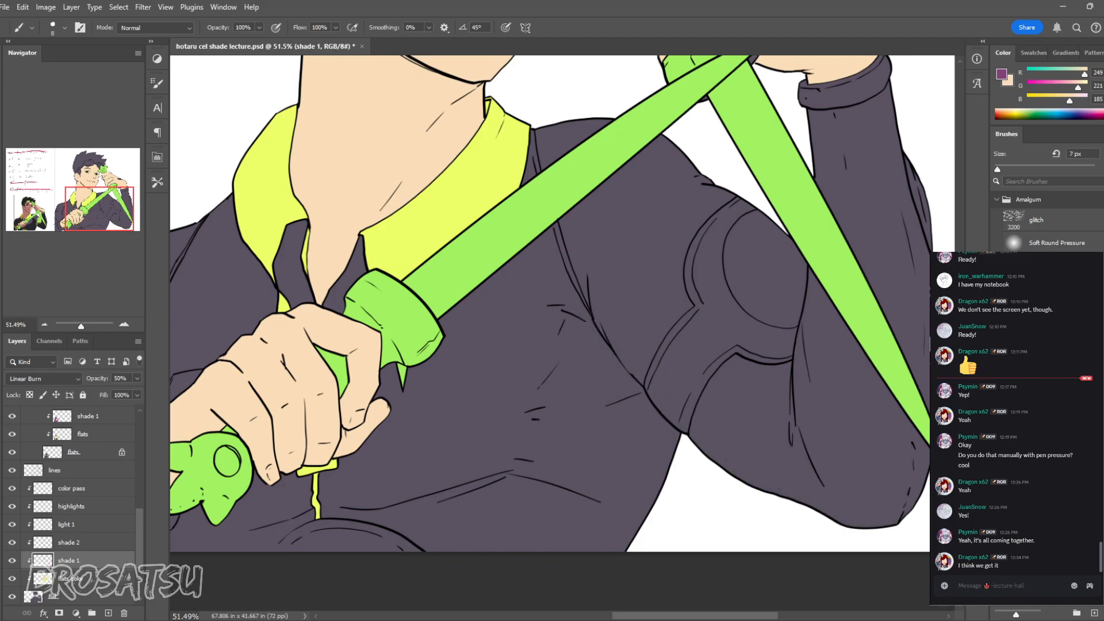
Step: Enlarge the 45° angled brush to 20 px for drawing shadow outlines
key(bracketright)
key(z)
drag(868, 481, 878, 481)
key(b)
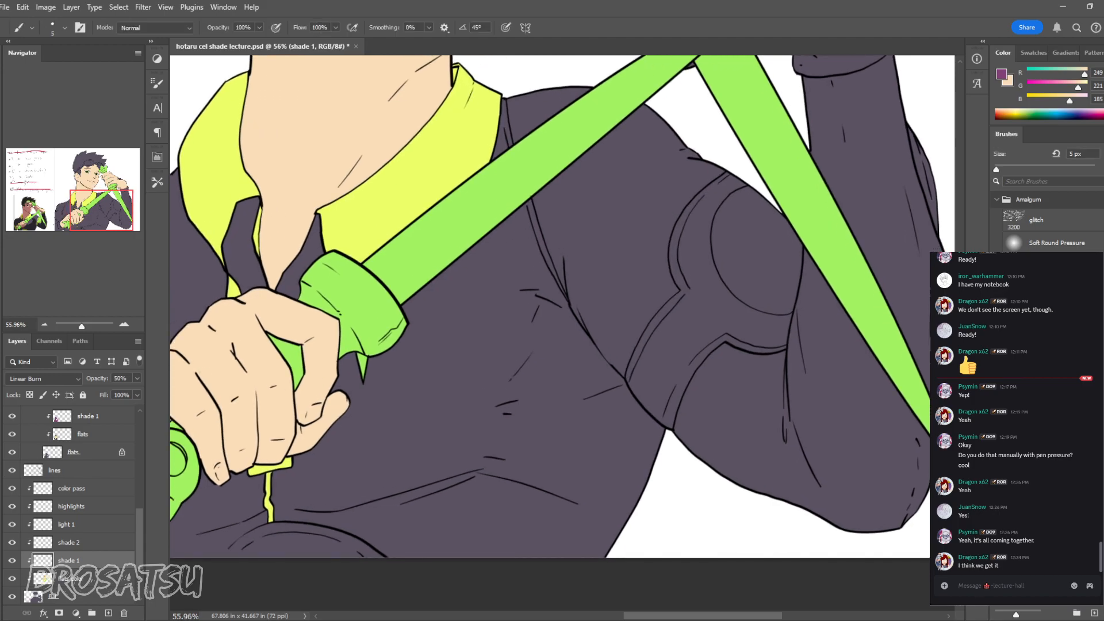
key(bracketright)
key(bracketright)
key(bracketright)
key(bracketright)
Step: Try outlining a shadow shape across the chest with thin 20 px strokes, and undo the attempts
drag(849, 399, 853, 467)
key(ctrl+z)
drag(488, 311, 616, 288)
mouse_move(399, 469)
mouse_down()
mouse_move(561, 437)
mouse_move(641, 282)
mouse_move(636, 269)
mouse_move(670, 244)
mouse_up()
drag(635, 285, 623, 319)
mouse_move(397, 470)
mouse_down()
mouse_move(412, 487)
mouse_move(489, 483)
mouse_move(603, 452)
mouse_move(666, 460)
mouse_move(632, 403)
mouse_move(694, 284)
mouse_move(653, 271)
mouse_up()
key(ctrl+z)
key(ctrl+z)
key(ctrl+z)
key(ctrl+z)
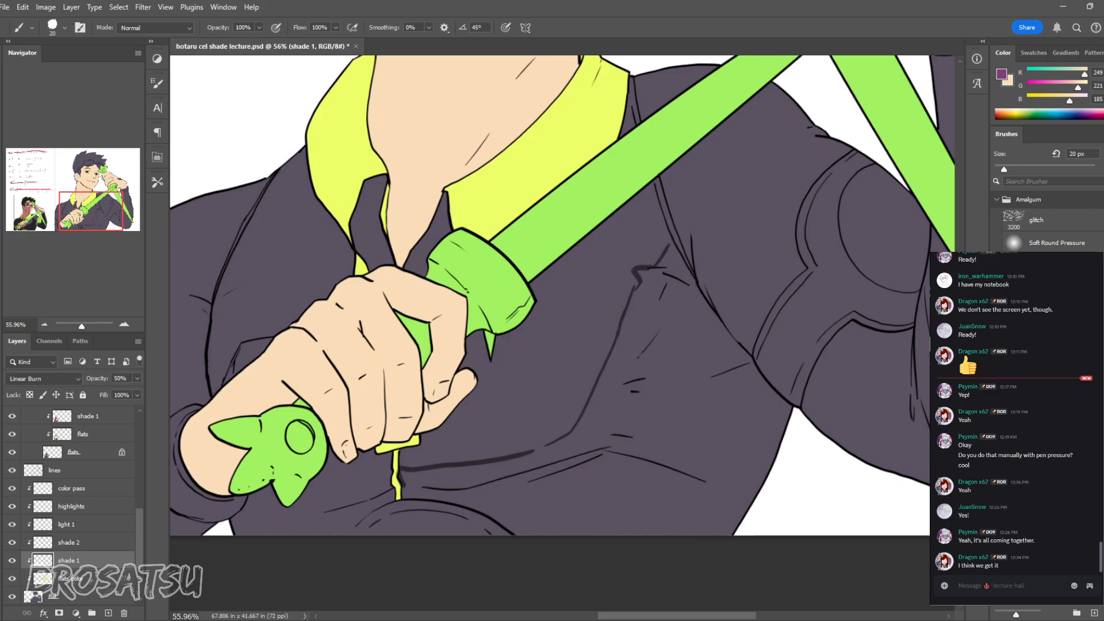
key(ctrl+z)
key(ctrl+z)
key(ctrl+z)
key(ctrl+z)
Step: Scribble zigzag test strokes across the neck, collar and dagger blade on the shade 1 layer
mouse_move(518, 190)
mouse_down()
mouse_move(627, 498)
mouse_move(607, 483)
mouse_up()
key(z)
mouse_move(693, 182)
mouse_down()
mouse_move(673, 211)
mouse_move(710, 211)
mouse_move(642, 217)
mouse_move(684, 219)
mouse_move(698, 271)
mouse_move(667, 349)
mouse_up()
key(b)
mouse_move(655, 439)
mouse_down()
mouse_move(799, 530)
mouse_move(603, 498)
mouse_up()
mouse_move(599, 495)
mouse_down()
mouse_move(763, 558)
mouse_move(602, 530)
mouse_move(769, 593)
mouse_up()
Step: Examine the edges and overlaps of the test strokes on the neck and collar up close
key(z)
drag(659, 567, 765, 567)
drag(632, 357, 525, 289)
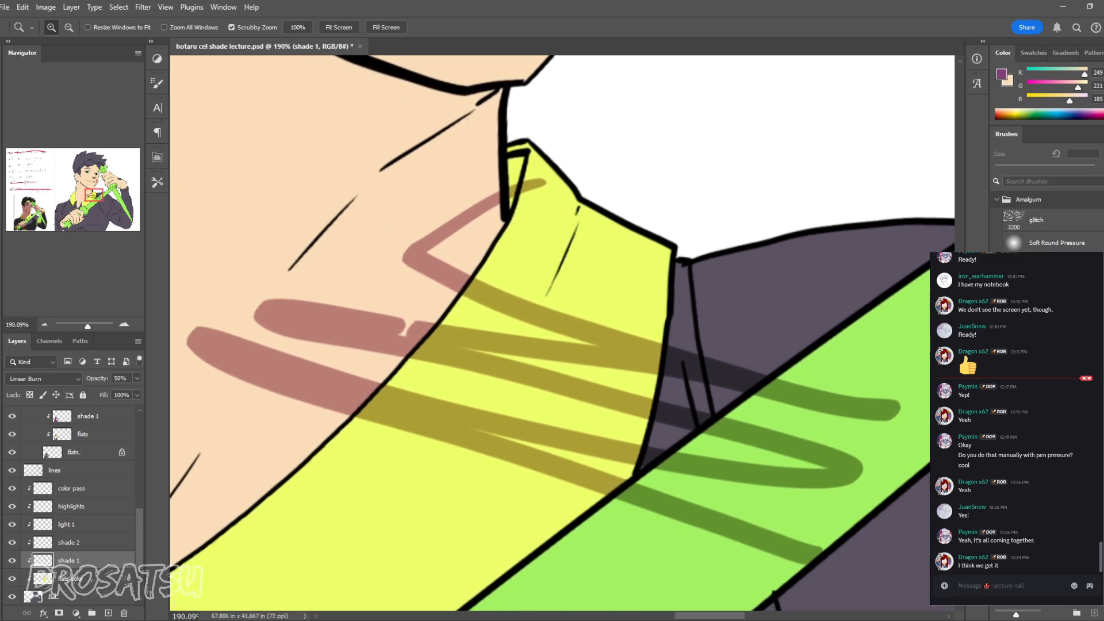
drag(319, 287, 358, 287)
key(i)
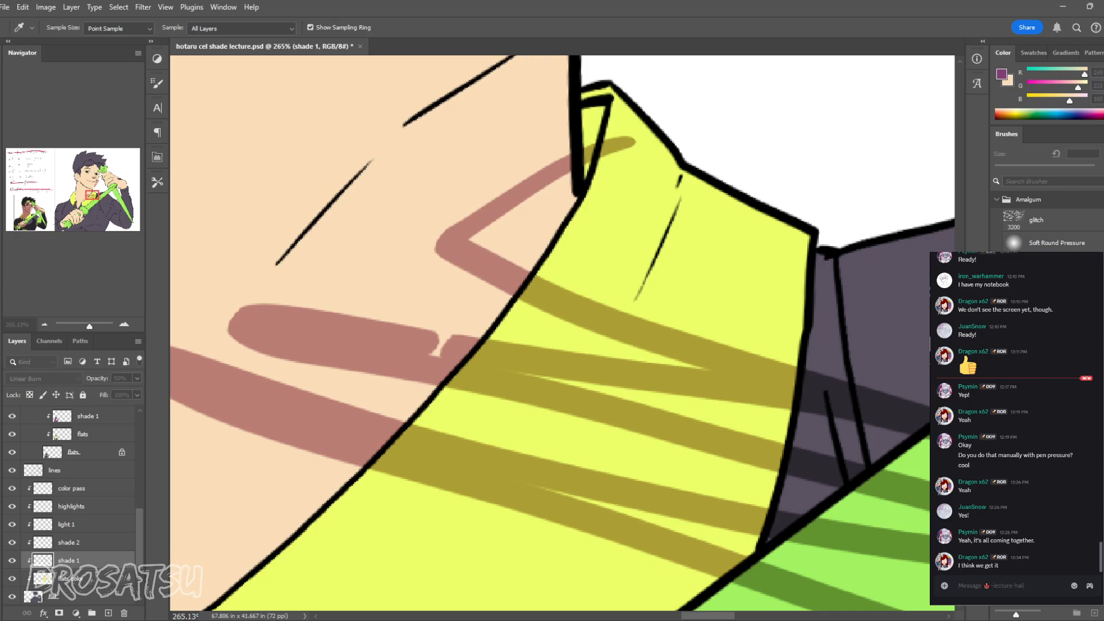
key(z)
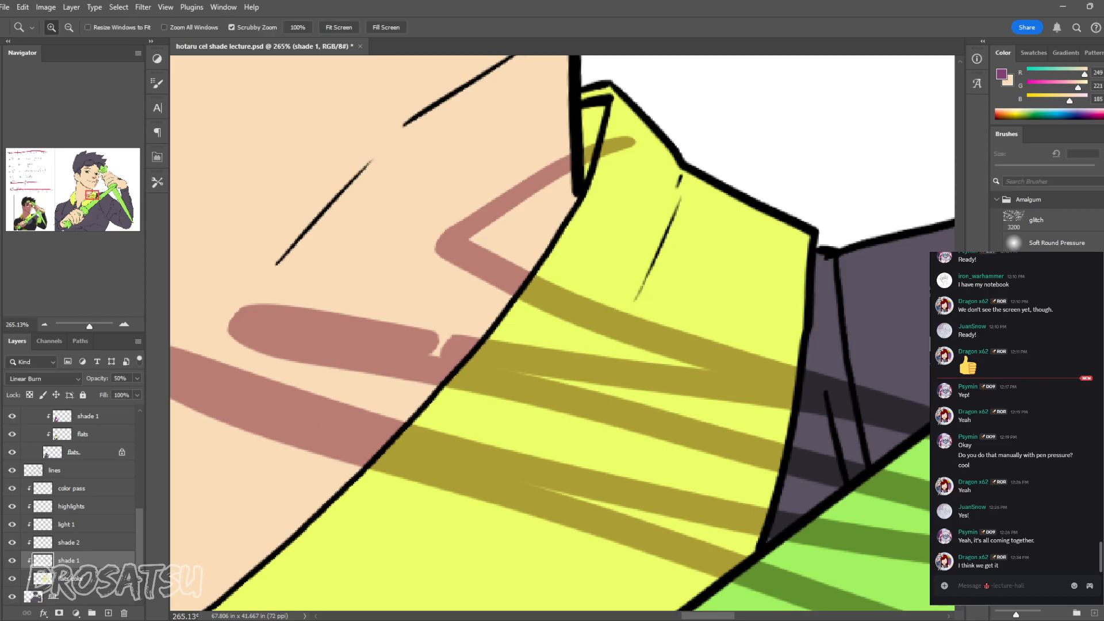
drag(514, 285, 454, 286)
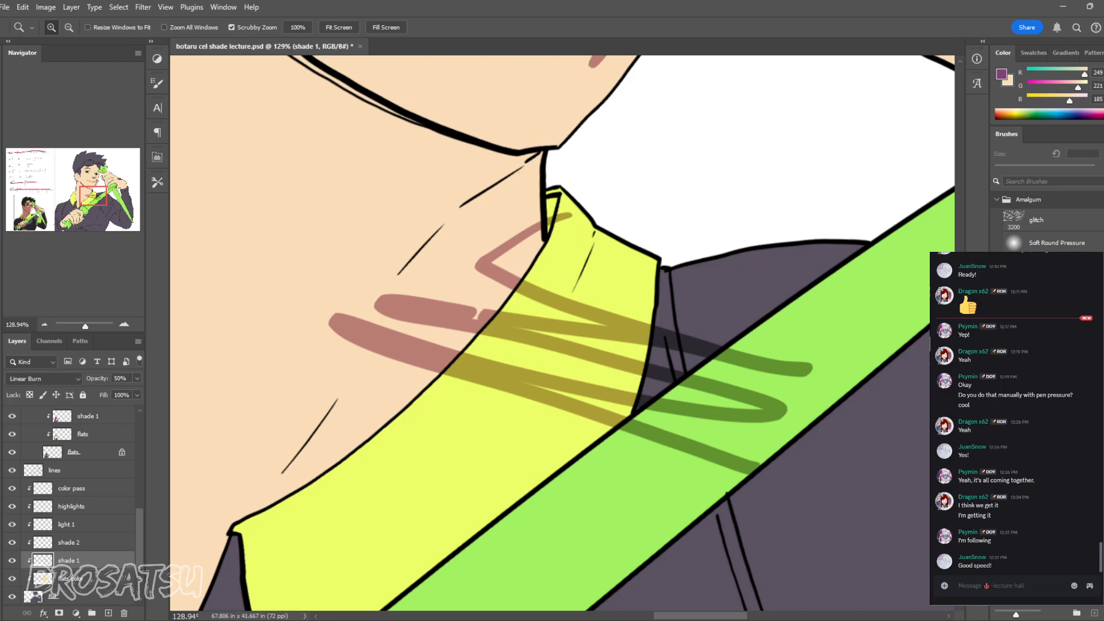
Step: Undo the zigzag test strokes on the neck and collar and return to the face
key(ctrl+z)
key(ctrl+z)
key(ctrl+z)
mouse_move(582, 325)
mouse_down()
mouse_move(540, 325)
mouse_move(541, 483)
mouse_up()
key(ctrl+z)
key(ctrl+z)
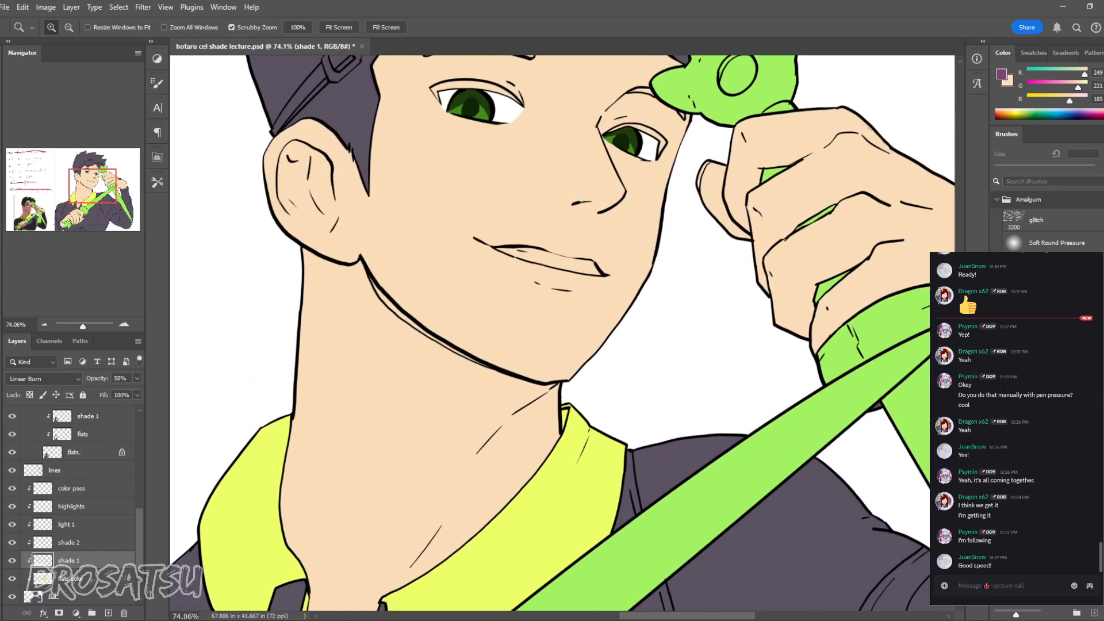
Step: With a 15 px brush, outline the shadow shapes under the nose and below the lower lip
mouse_move(597, 206)
mouse_down()
mouse_move(634, 206)
mouse_move(561, 188)
mouse_move(566, 219)
mouse_move(603, 216)
mouse_up()
key(bracketleft)
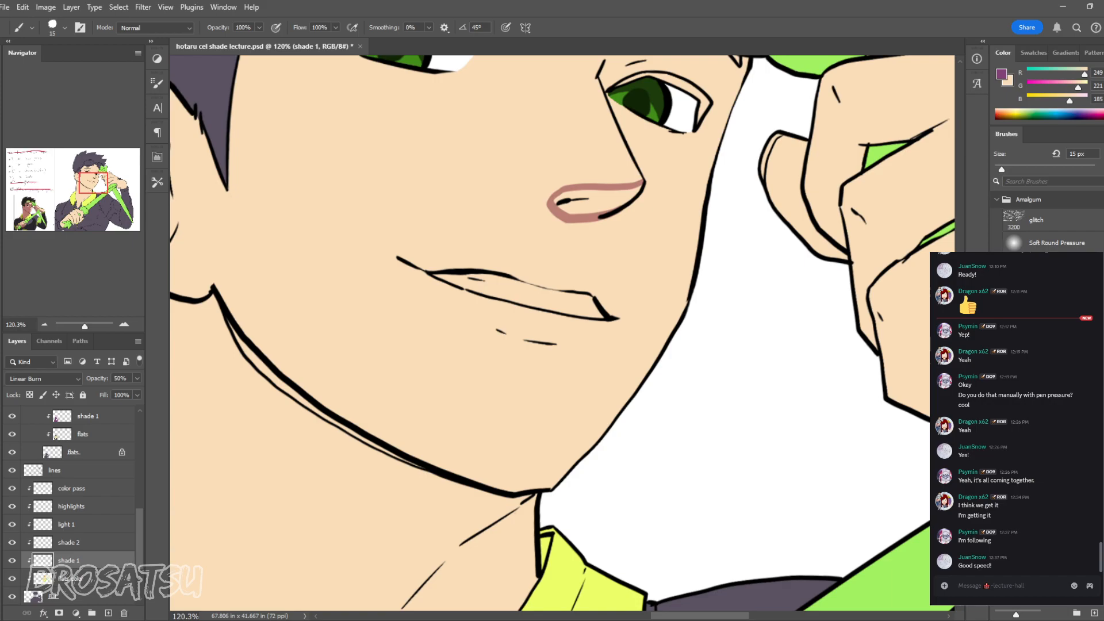
key(w)
mouse_move(518, 311)
mouse_down()
mouse_move(619, 342)
mouse_move(652, 377)
mouse_move(603, 367)
mouse_up()
key(b)
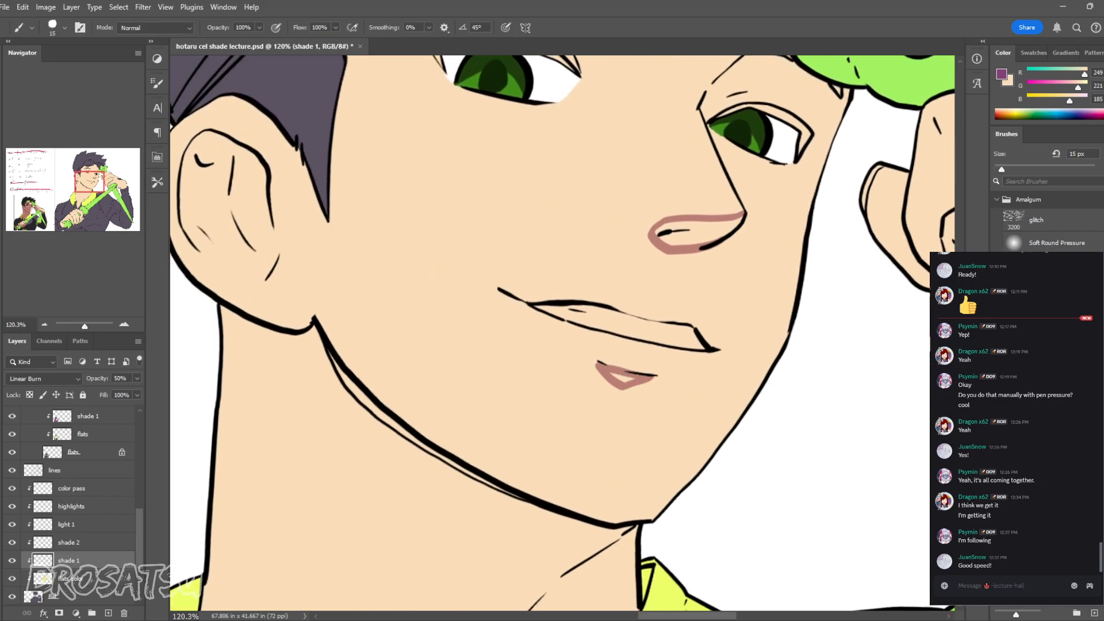
Step: Draw the edge of the jaw's cast shadow across the neck, from below the ear to the collar
mouse_move(253, 324)
mouse_down()
mouse_move(452, 560)
mouse_move(653, 575)
mouse_up()
key(ctrl+z)
mouse_move(450, 559)
mouse_down()
mouse_move(526, 574)
mouse_move(635, 555)
mouse_up()
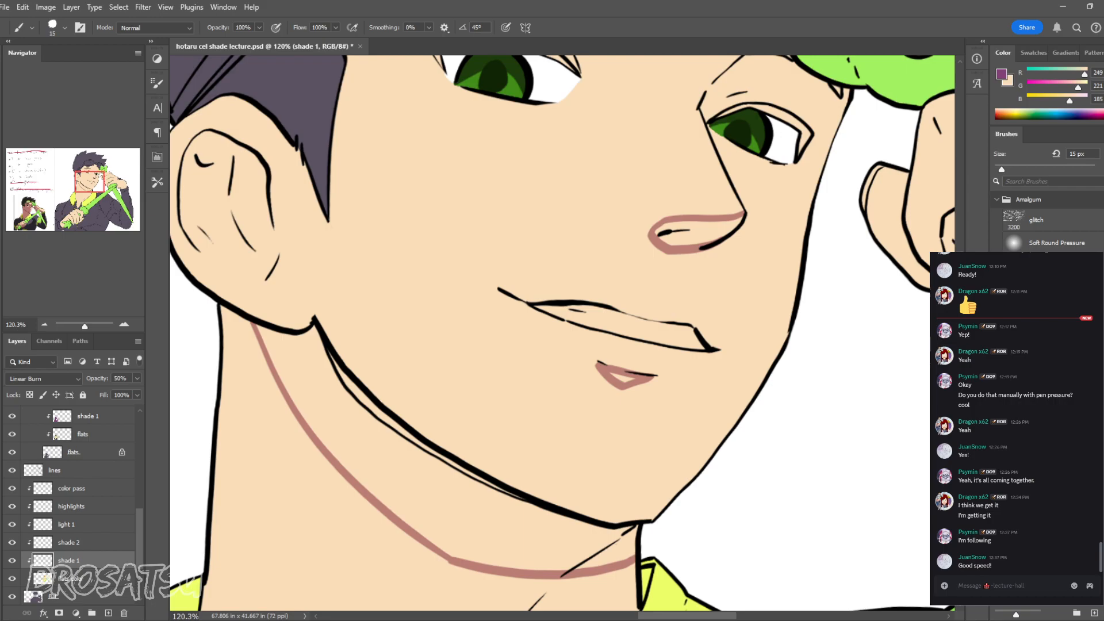
Step: Select the areas inside the neck, lower lip and nose shadow outlines with the Magic Wand and fill them with the shade color
key(w)
click(437, 518)
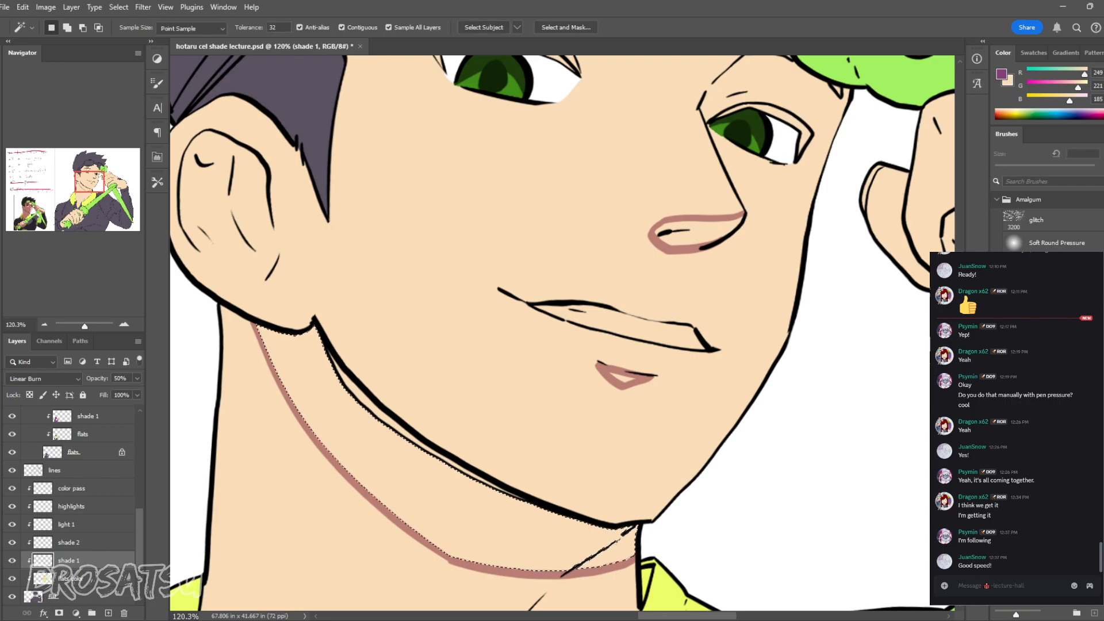
shift+click(416, 442)
shift+click(623, 378)
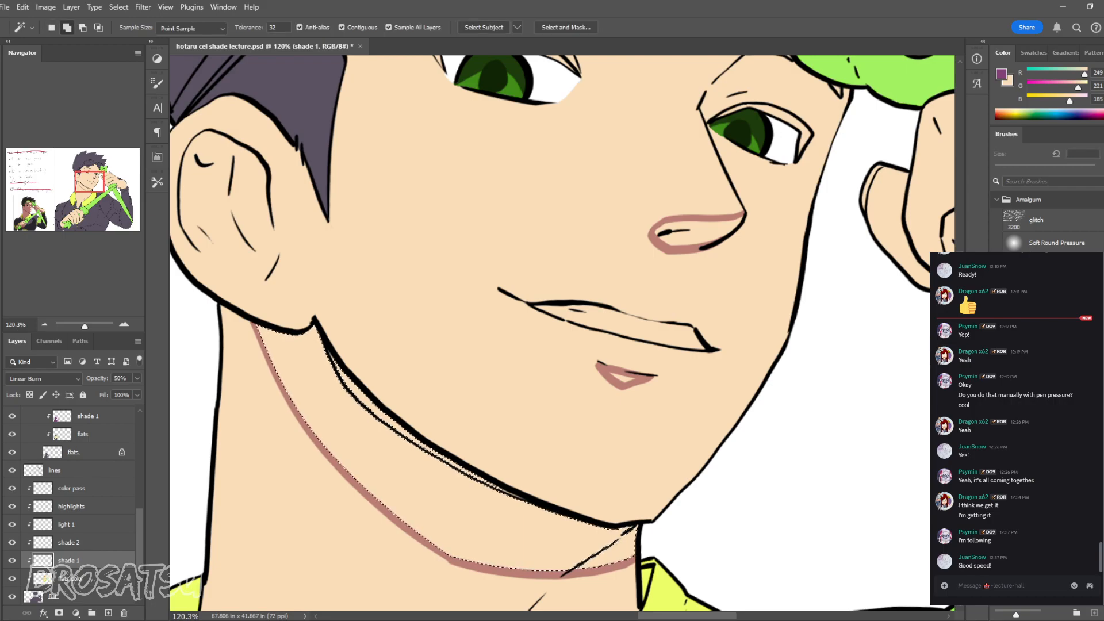
shift+click(703, 232)
key(shift+F5)
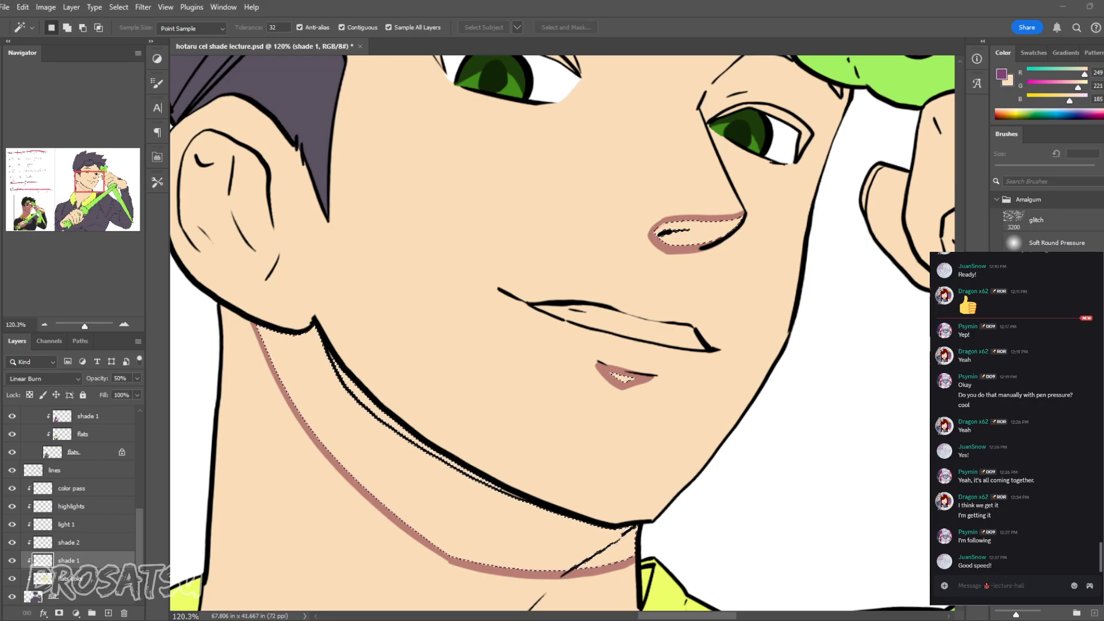
key(Return)
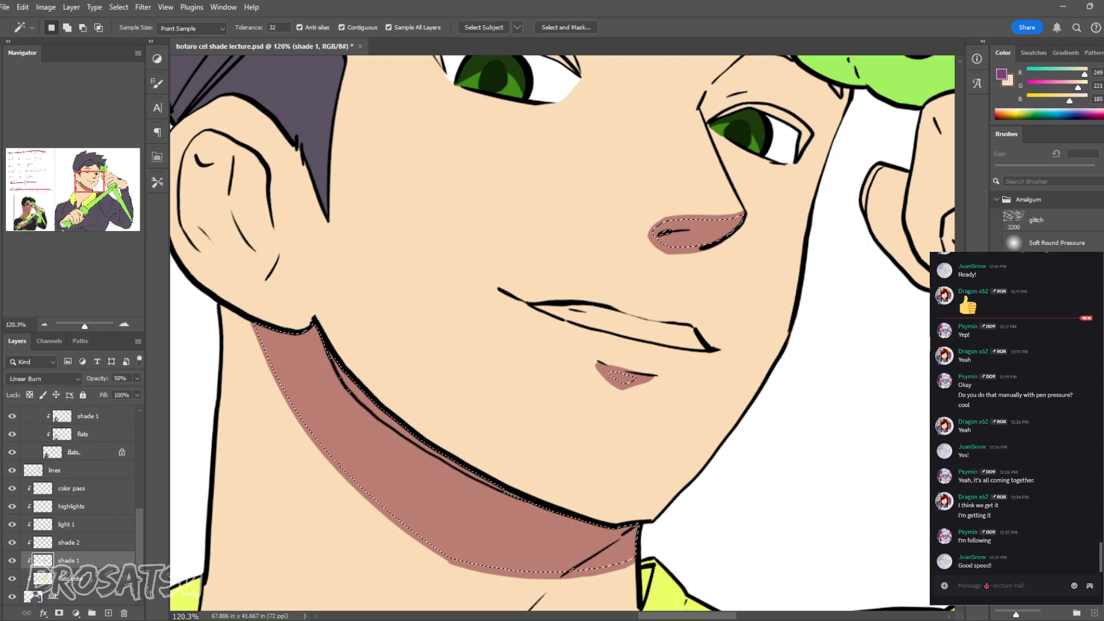
Step: Undo the fill, paint the selected nose, lip and neck shadows by hand with a 175 px brush, and deselect
key(ctrl+z)
key(b)
key(bracketright)
key(bracketright)
key(bracketright)
key(bracketright)
key(bracketright)
key(bracketright)
key(bracketright)
key(bracketright)
key(bracketright)
key(bracketright)
key(bracketright)
key(bracketright)
key(bracketright)
key(bracketright)
key(bracketright)
mouse_move(707, 230)
mouse_down()
mouse_move(610, 391)
mouse_move(299, 368)
mouse_up()
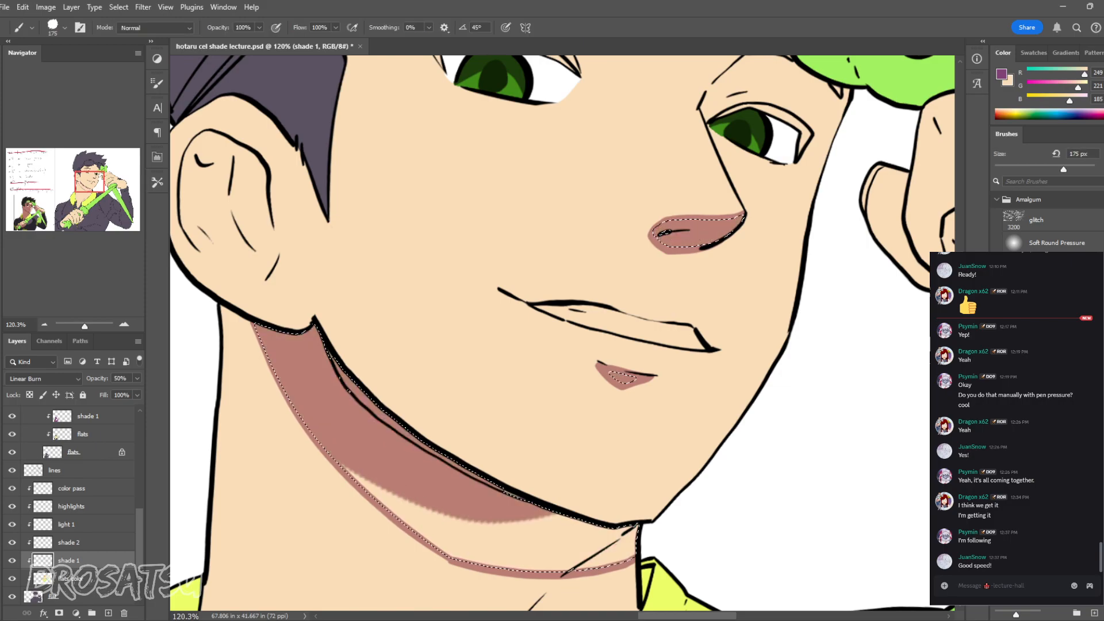
drag(488, 460, 616, 535)
key(ctrl+d)
Step: Select the small inner fold of the collar beside the neck with the Magic Wand and fill it with the shade color
key(z)
drag(737, 376, 661, 376)
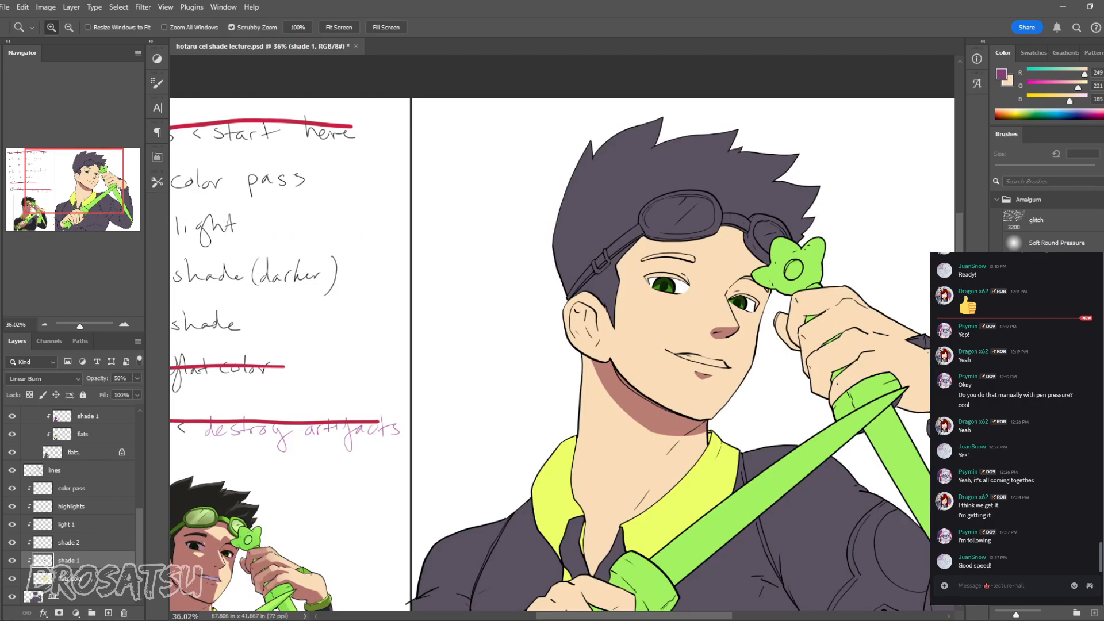
drag(669, 428, 765, 427)
key(b)
key(bracketleft)
key(bracketleft)
key(bracketleft)
key(bracketleft)
key(bracketleft)
key(bracketleft)
key(bracketleft)
key(bracketleft)
key(bracketleft)
key(bracketleft)
key(bracketleft)
key(bracketleft)
key(bracketleft)
key(bracketleft)
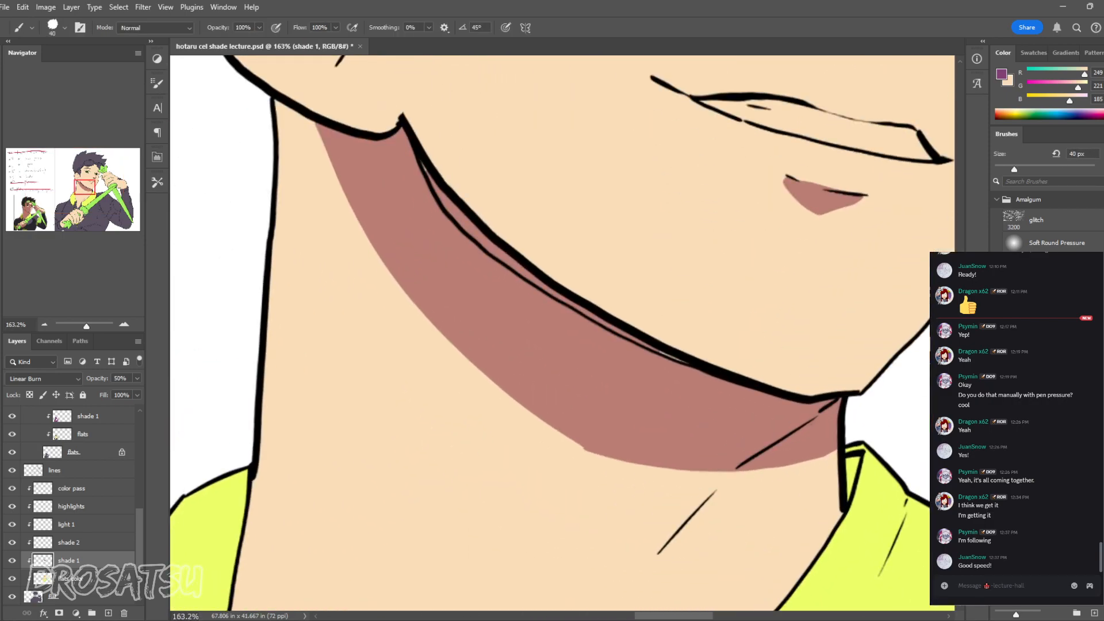
key(z)
drag(791, 482, 713, 482)
drag(905, 452, 719, 443)
drag(688, 496, 624, 406)
key(w)
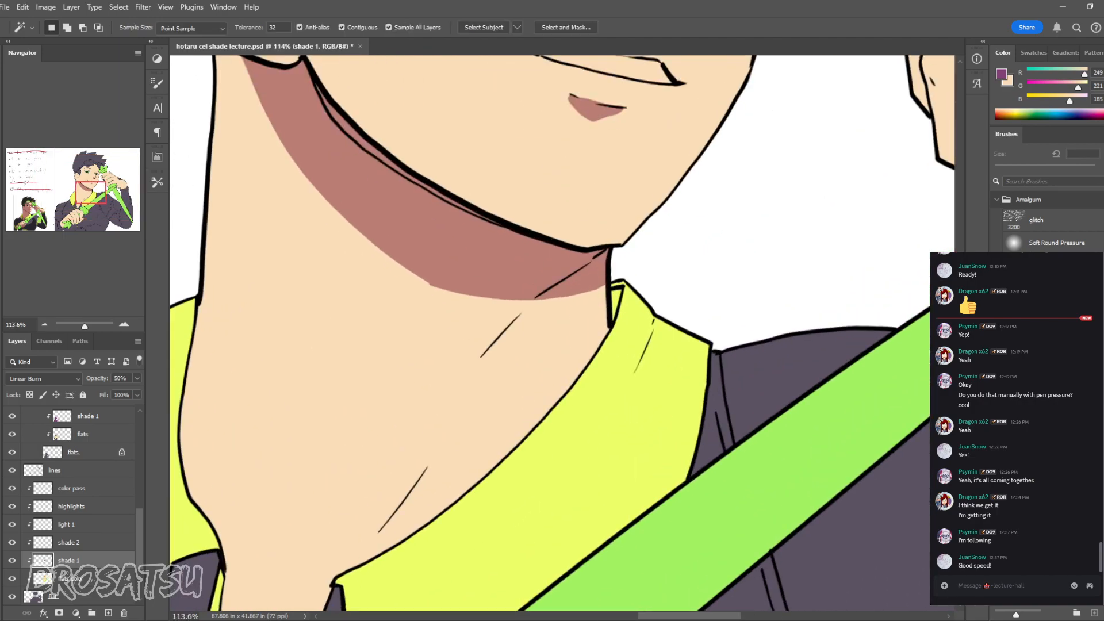
click(615, 300)
key(alt+BackSpace)
Step: Try a 20 px brush stroke along the neck crease below the cast shadow and taper it with a 10 px eraser
key(z)
drag(710, 367, 557, 379)
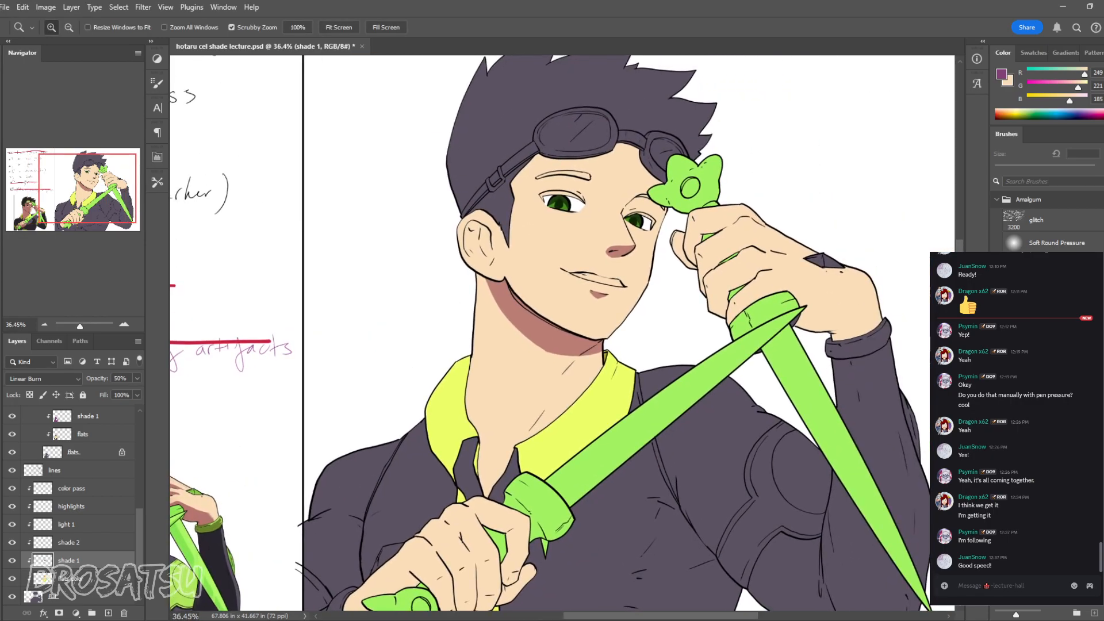
mouse_move(575, 337)
mouse_down()
mouse_move(685, 202)
mouse_move(756, 201)
mouse_up()
key(b)
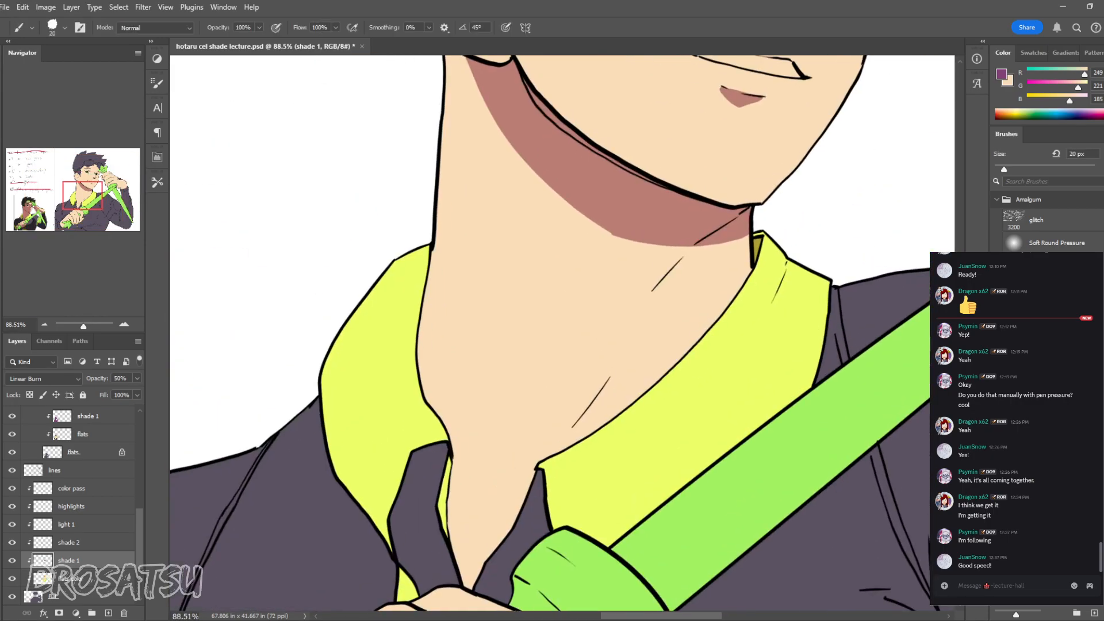
key(z)
drag(694, 265, 754, 265)
key(b)
mouse_move(697, 230)
mouse_down()
mouse_move(644, 285)
mouse_move(686, 237)
mouse_up()
key(e)
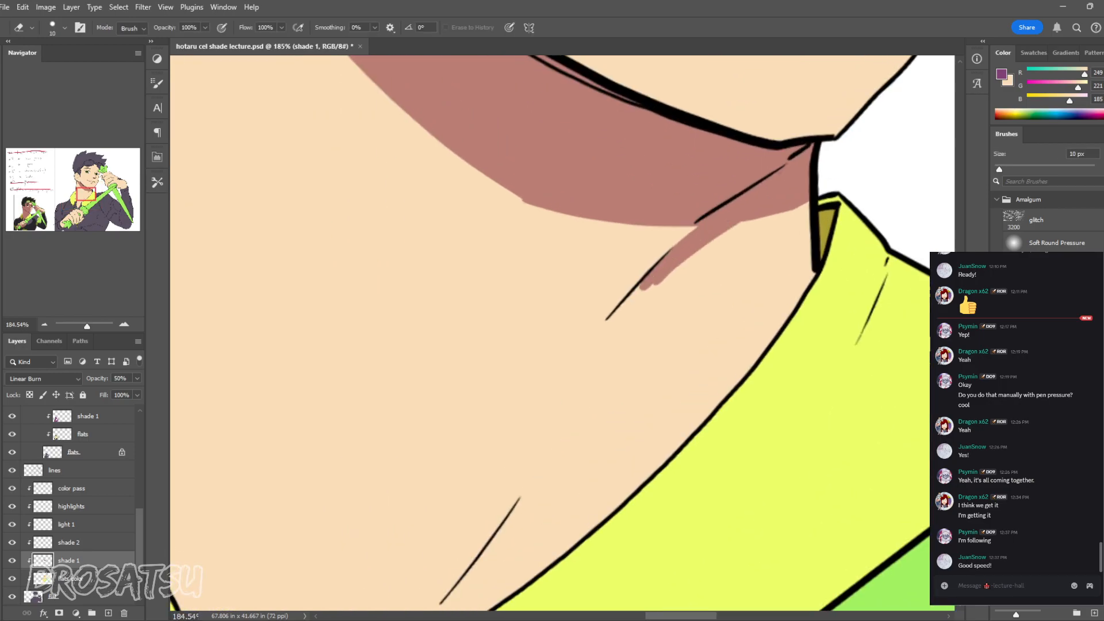
mouse_move(688, 235)
mouse_down()
mouse_move(643, 287)
mouse_move(707, 230)
mouse_move(658, 278)
mouse_up()
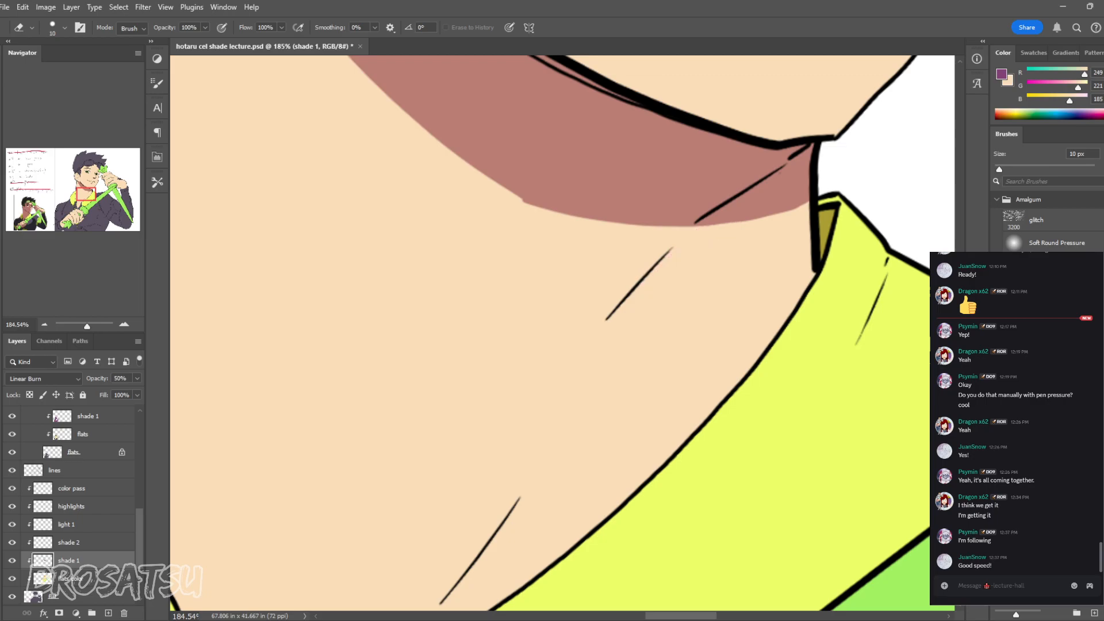
drag(658, 278, 718, 364)
key(z)
drag(754, 398, 655, 447)
key(b)
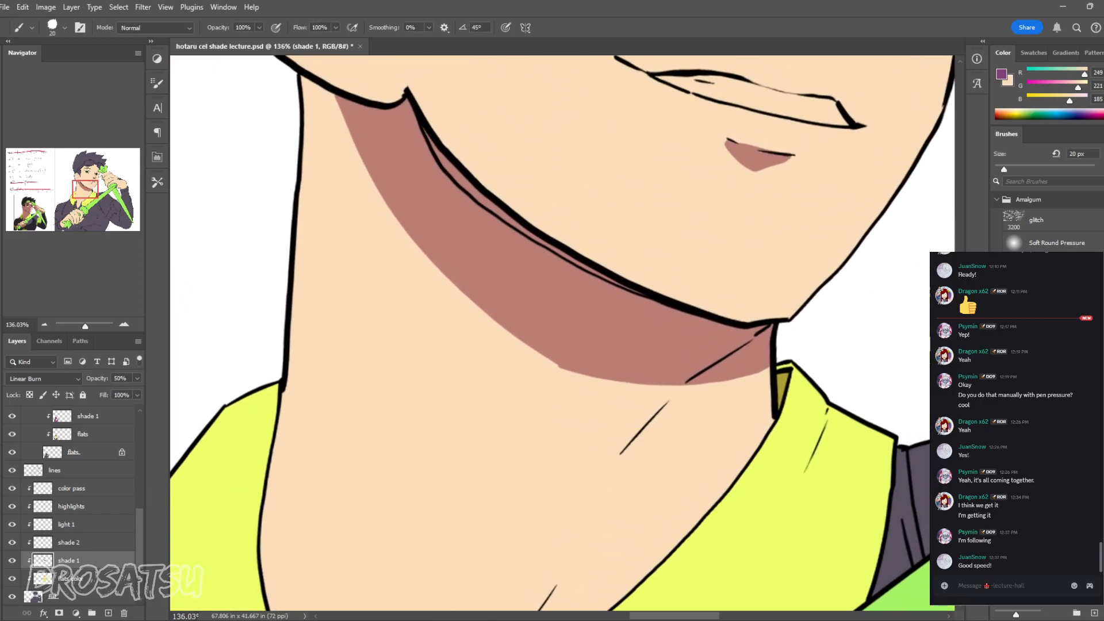
key(r)
key(shift+r)
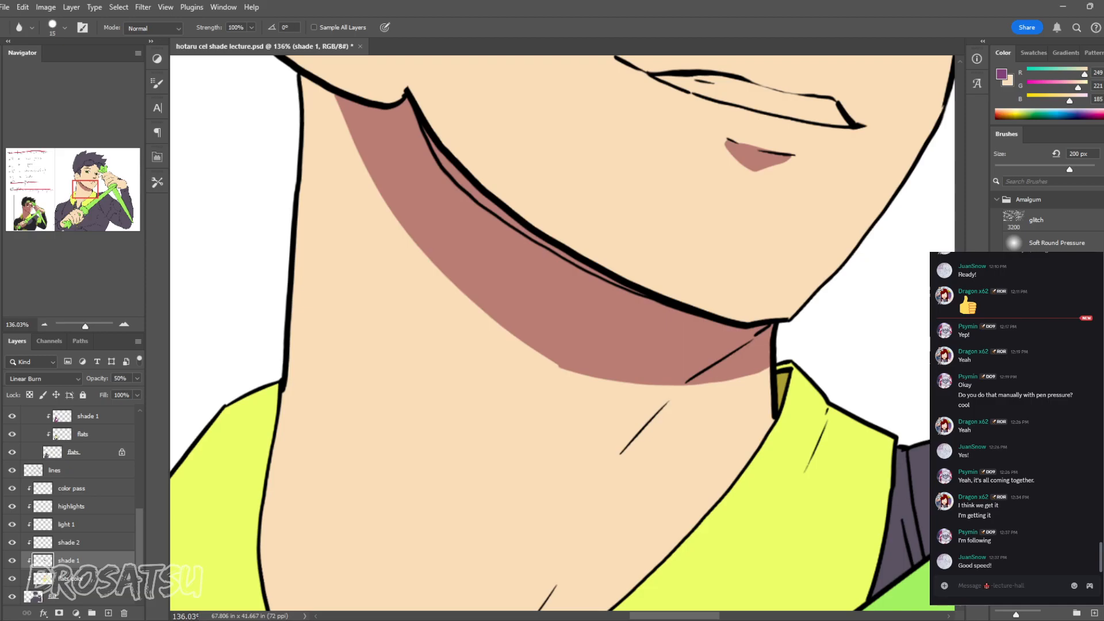
key(bracketright)
key(bracketright)
key(bracketright)
key(bracketright)
key(bracketright)
key(bracketright)
key(bracketright)
key(bracketright)
mouse_move(734, 155)
mouse_down()
mouse_move(758, 171)
mouse_move(628, 362)
mouse_up()
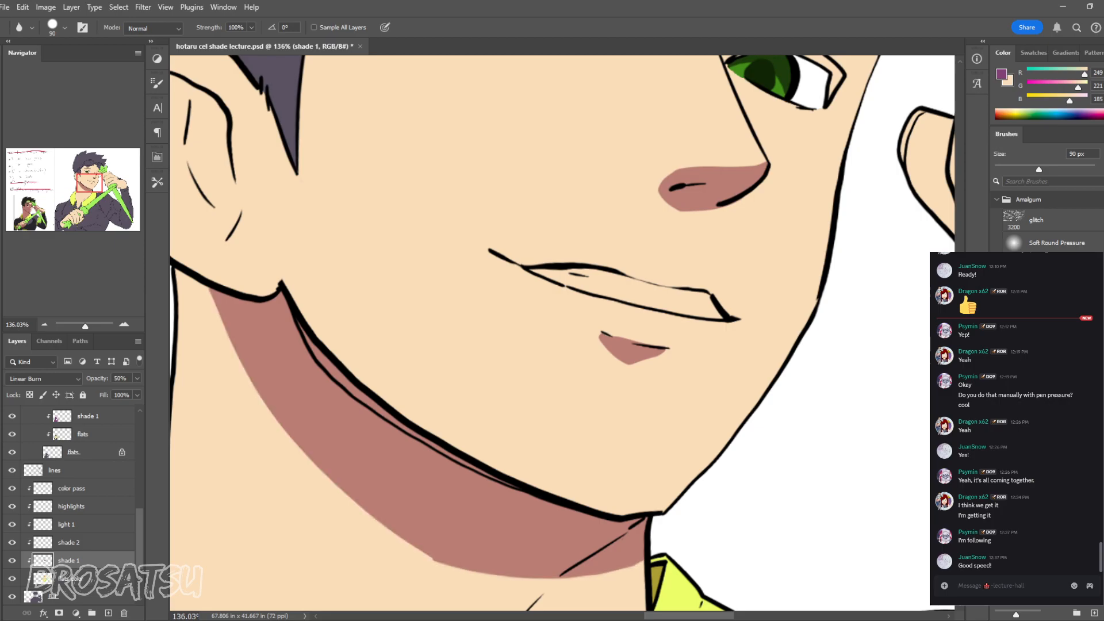
drag(562, 333, 667, 221)
Step: Try fading the lower edge of the neck's cast shadow with a soft 250 px eraser, and undo the fade
key(e)
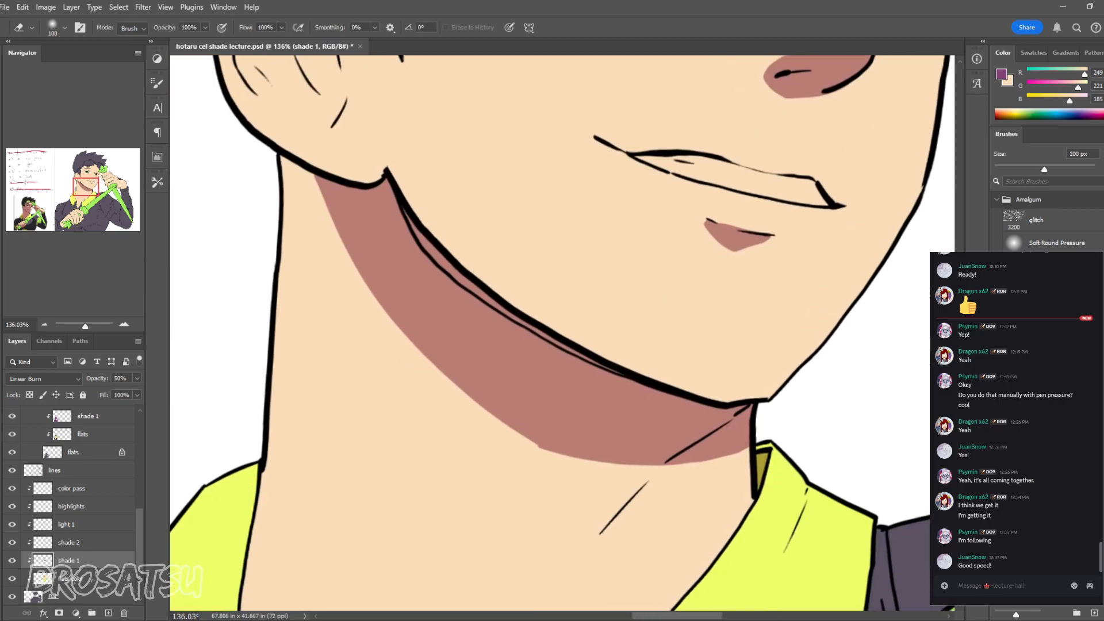
key(])
key(])
key(])
key(])
key(])
mouse_move(489, 489)
mouse_down()
mouse_move(742, 501)
mouse_move(768, 492)
mouse_up()
key(z)
mouse_move(776, 494)
mouse_down()
mouse_move(632, 495)
mouse_move(775, 496)
mouse_up()
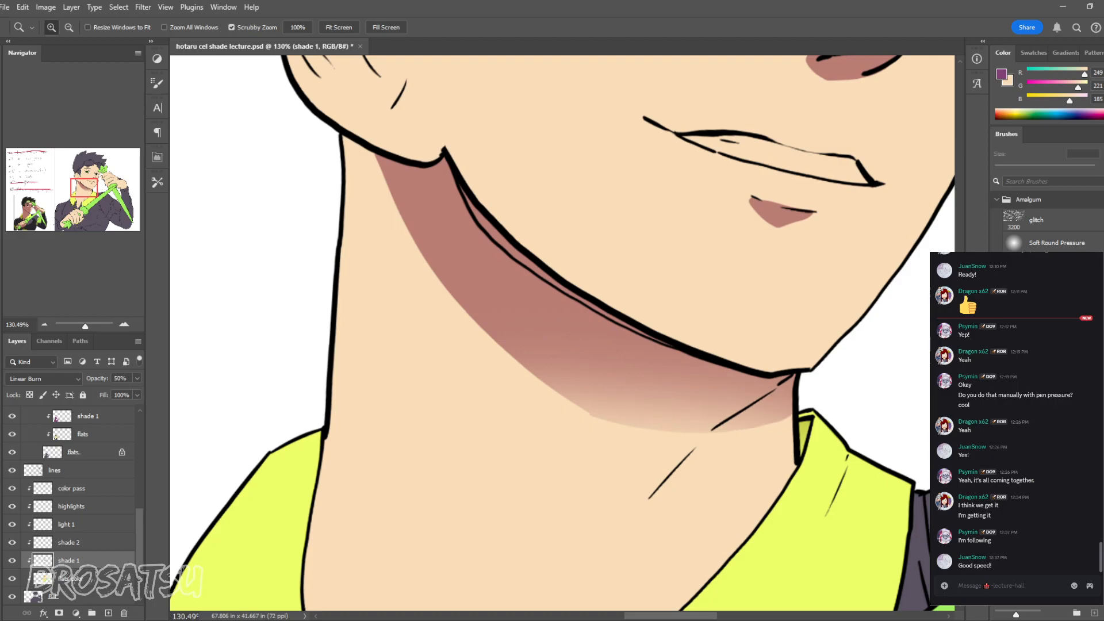
key(ctrl+z)
Step: With a 20 px brush, extend the neck's cast shadow along the crease lines and add a thin muscle shadow lower on the neck
key(b)
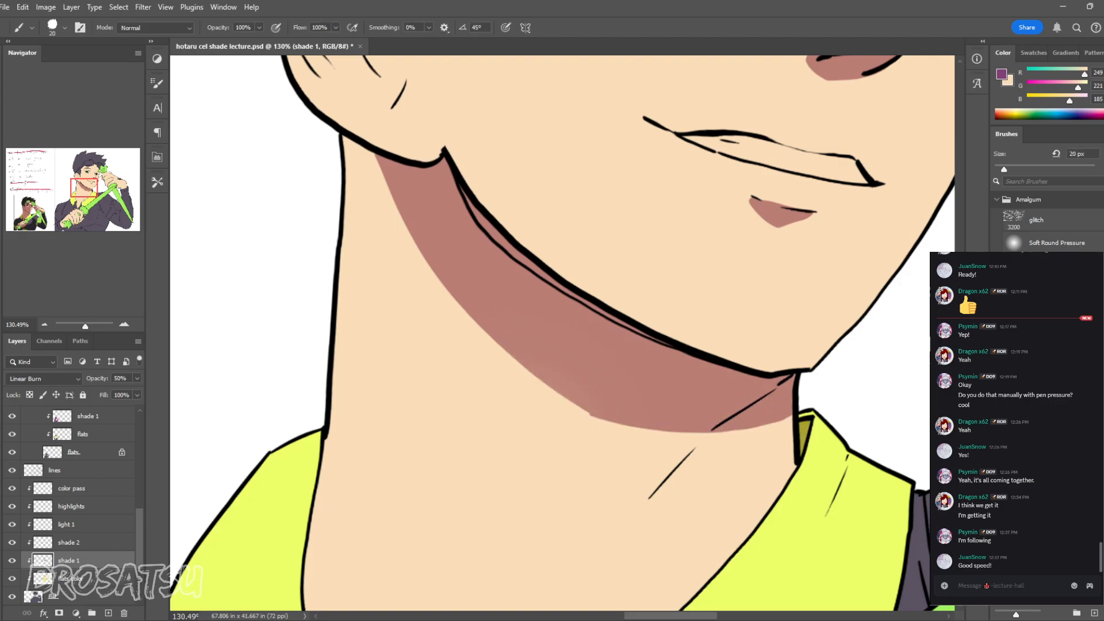
drag(716, 435, 678, 469)
drag(432, 271, 445, 324)
drag(457, 412, 476, 514)
Step: Try softening the neck and lower lip shadows with a soft 250 px eraser, and undo the erasing
key(z)
drag(605, 401, 542, 401)
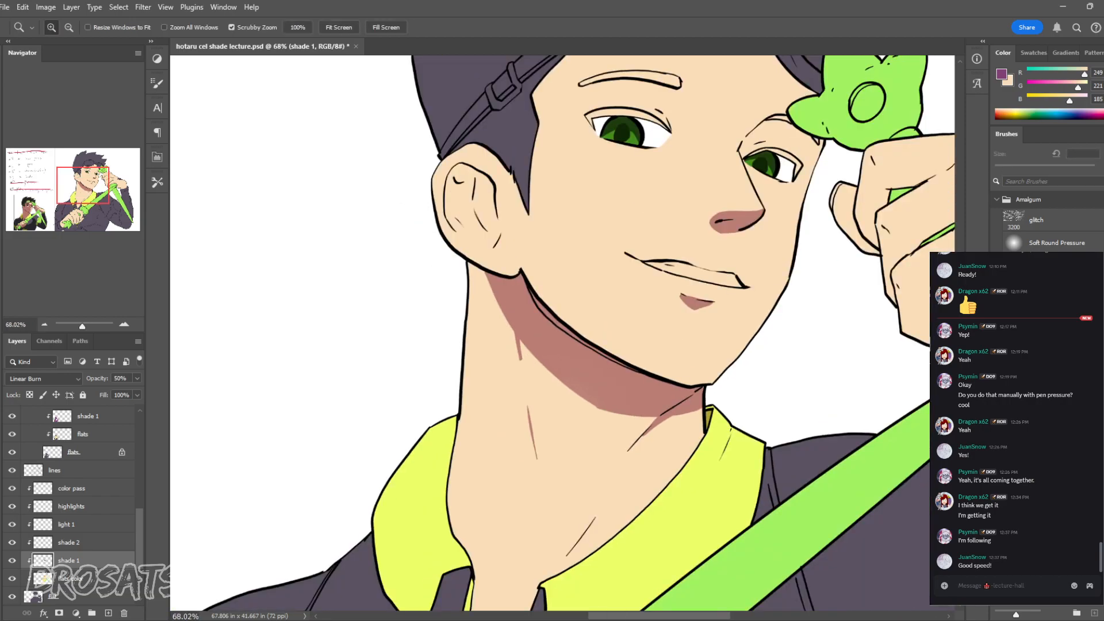
drag(610, 451, 628, 451)
key(e)
drag(538, 477, 517, 463)
drag(704, 445, 721, 419)
key(z)
drag(858, 246, 922, 246)
key(e)
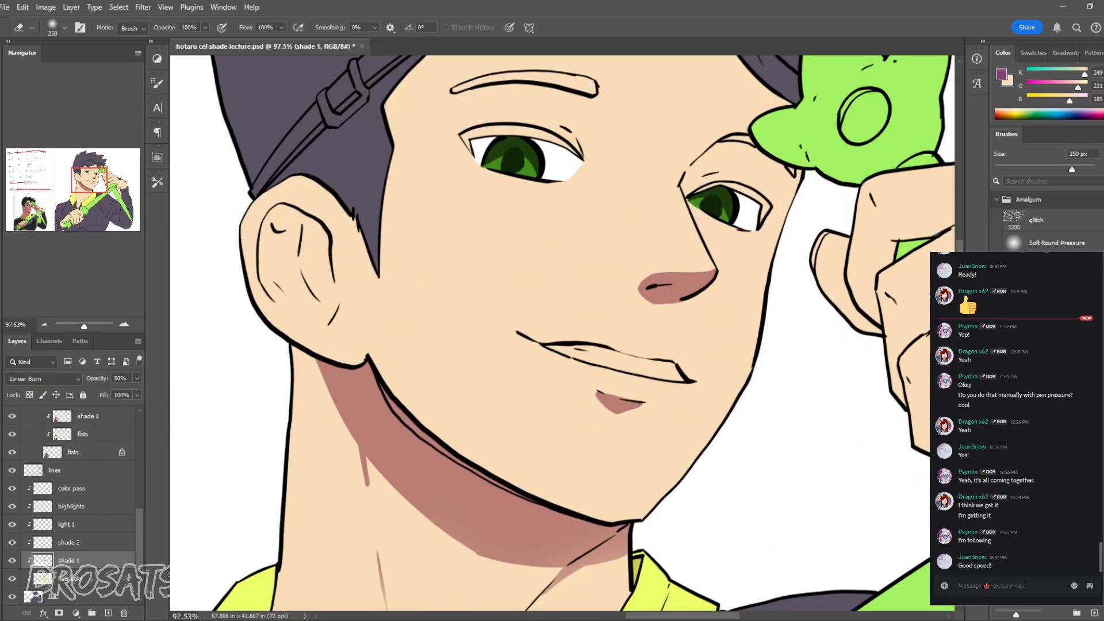
click(620, 403)
key(ctrl+z)
key(ctrl+z)
key(ctrl+z)
key(ctrl+z)
key(ctrl+z)
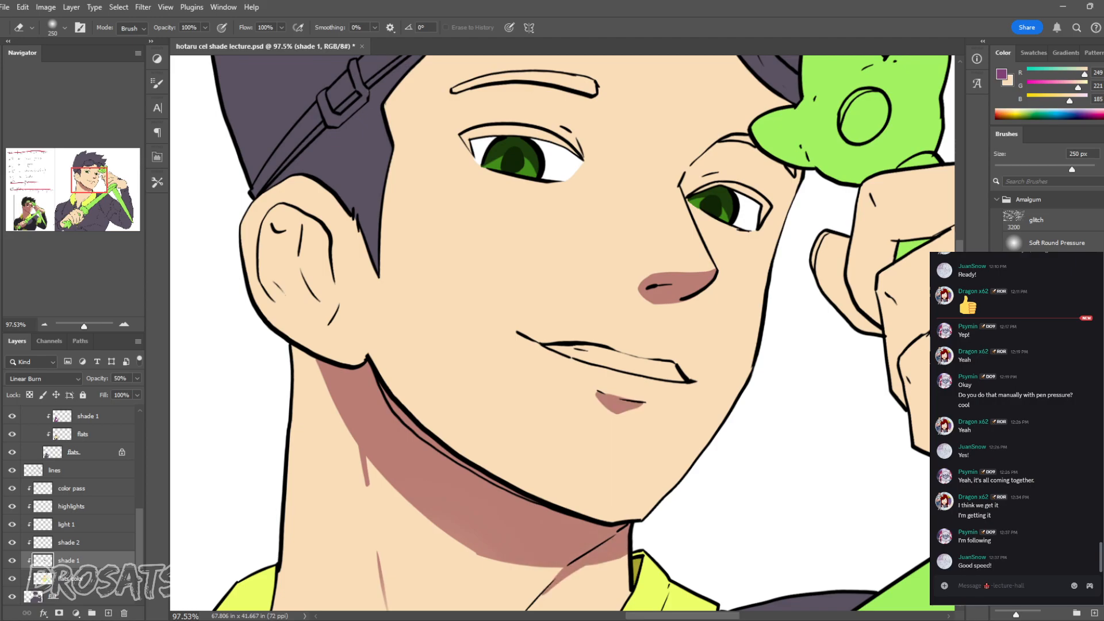
Step: Using a 20 px brush, paint shadows at both inner eye corners and the far temple, plus a shadow line from nose to jaw
key(ctrl+z)
key(z)
mouse_move(742, 379)
mouse_down()
mouse_move(672, 379)
mouse_move(687, 379)
mouse_up()
drag(706, 230, 794, 230)
key(b)
mouse_move(546, 216)
mouse_down()
mouse_move(557, 253)
mouse_move(544, 230)
mouse_up()
mouse_move(748, 274)
mouse_down()
mouse_move(712, 303)
mouse_move(761, 243)
mouse_move(719, 272)
mouse_move(702, 311)
mouse_up()
mouse_move(748, 282)
mouse_down()
mouse_move(719, 306)
mouse_move(755, 283)
mouse_up()
drag(874, 279, 867, 310)
drag(728, 461, 799, 584)
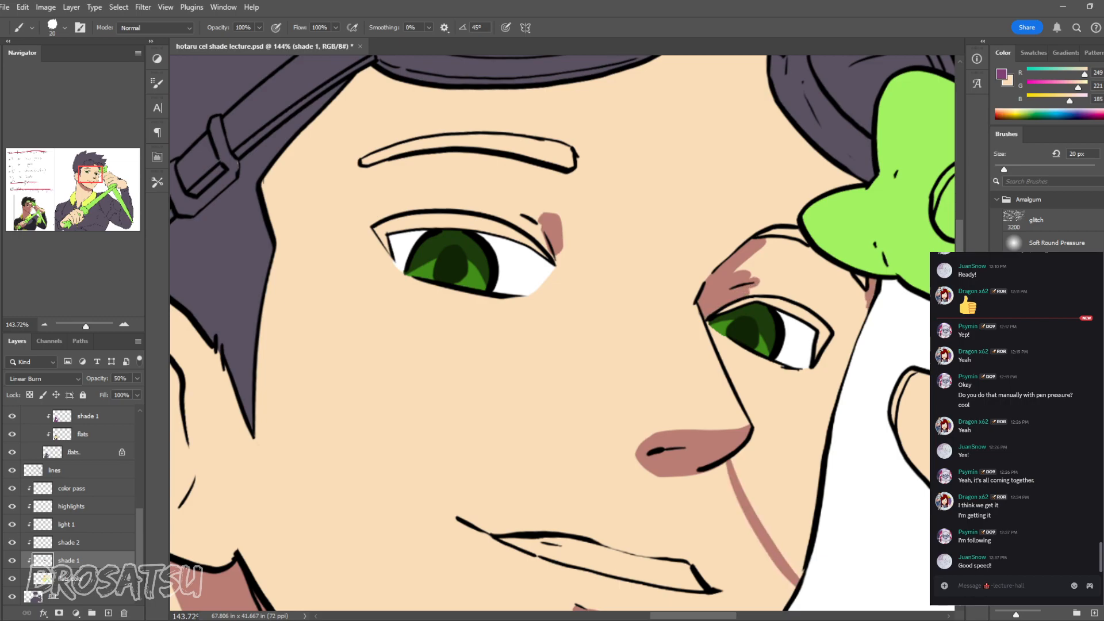
Step: Outline an angular light patch on the far cheek with shadow strokes below the eye and beside the nose
mouse_move(738, 391)
mouse_down()
mouse_move(816, 412)
mouse_move(751, 391)
mouse_move(813, 396)
mouse_up()
key(ctrl+z)
drag(822, 408, 801, 500)
drag(761, 460, 792, 501)
mouse_move(751, 439)
mouse_down()
mouse_move(768, 482)
mouse_move(800, 494)
mouse_up()
drag(812, 396, 822, 418)
Step: Select the enclosed area around the far eye and cheek patch, fill it with shadow color, and clear the selection
key(w)
click(779, 517)
key(shift+F5)
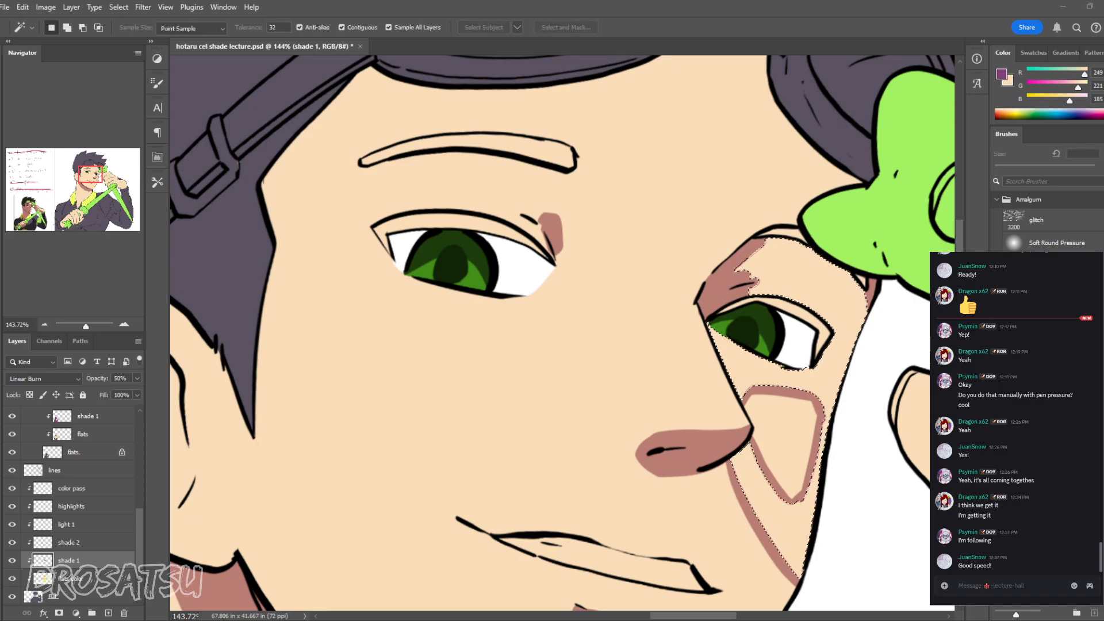
key(Return)
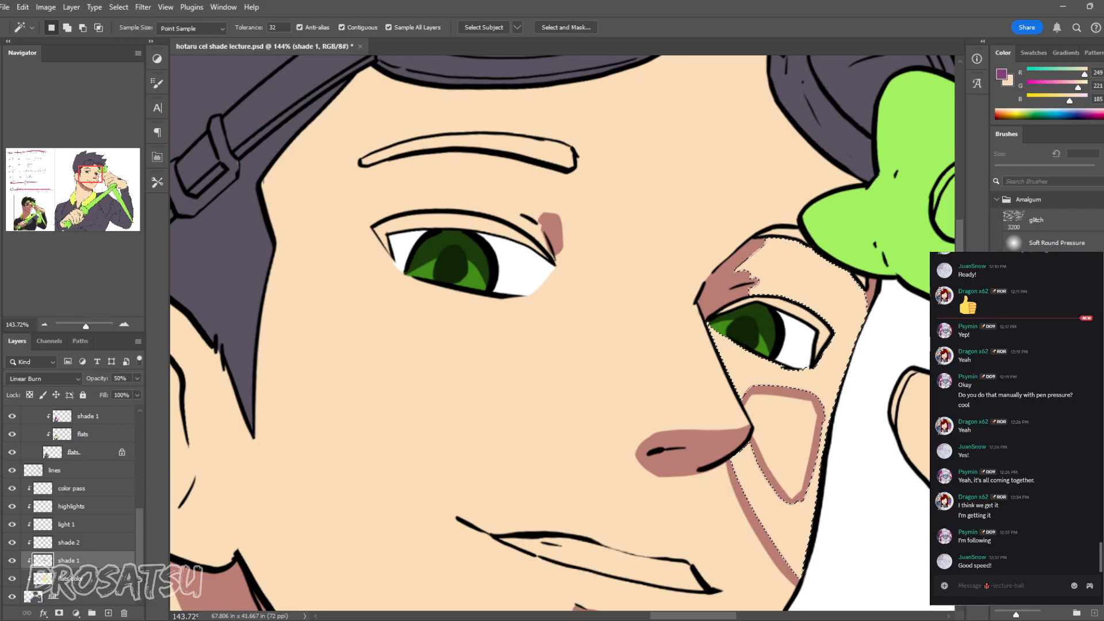
key(alt+BackSpace)
key(ctrl+d)
key(b)
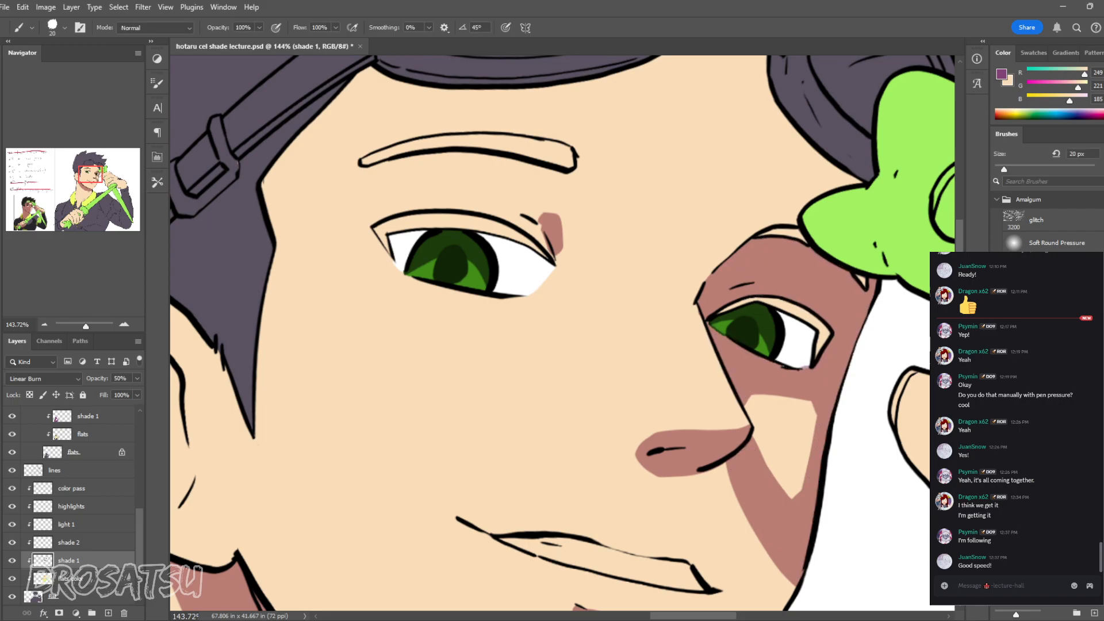
Step: Paint shadows cast by the upper eyelids across the tops of both eyes
mouse_move(767, 314)
mouse_down()
mouse_move(815, 339)
mouse_move(788, 330)
mouse_up()
mouse_move(723, 311)
mouse_down()
mouse_move(769, 302)
mouse_move(828, 336)
mouse_up()
mouse_move(385, 235)
mouse_down()
mouse_move(454, 239)
mouse_move(546, 270)
mouse_move(442, 234)
mouse_move(492, 236)
mouse_move(552, 270)
mouse_up()
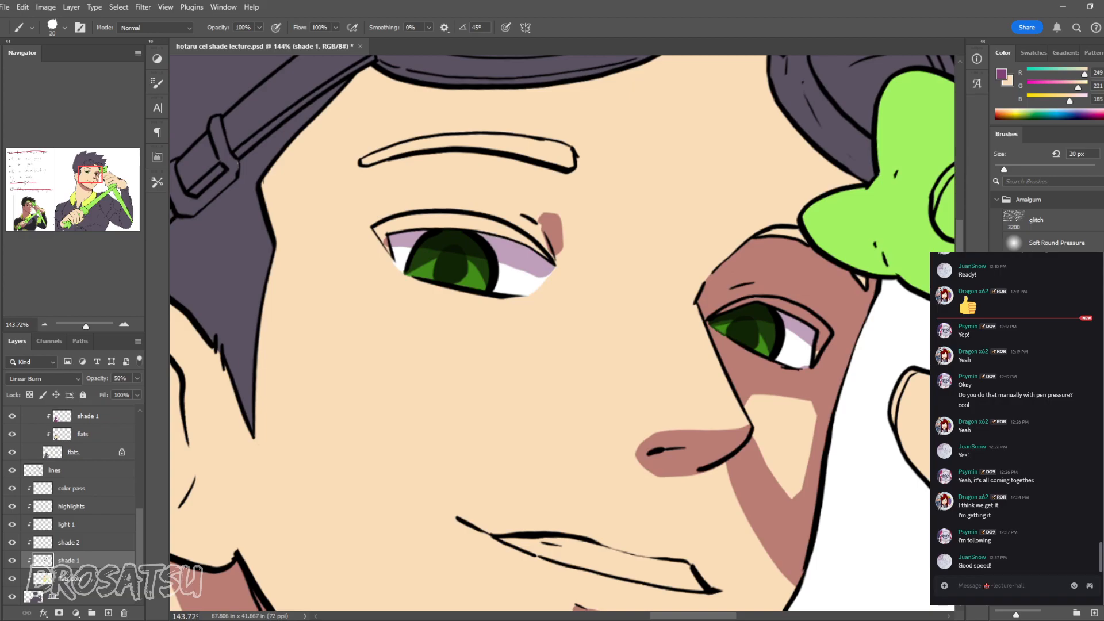
Step: Reduce the eraser size and clean up the shadow at the near eye's outer corner
key(e)
key(shift+])
key(shift+])
key(shift+])
key(shift+])
key([)
key([)
key([)
key([)
key([)
key([)
key([)
key([)
key([)
key([)
key([)
key([)
key([)
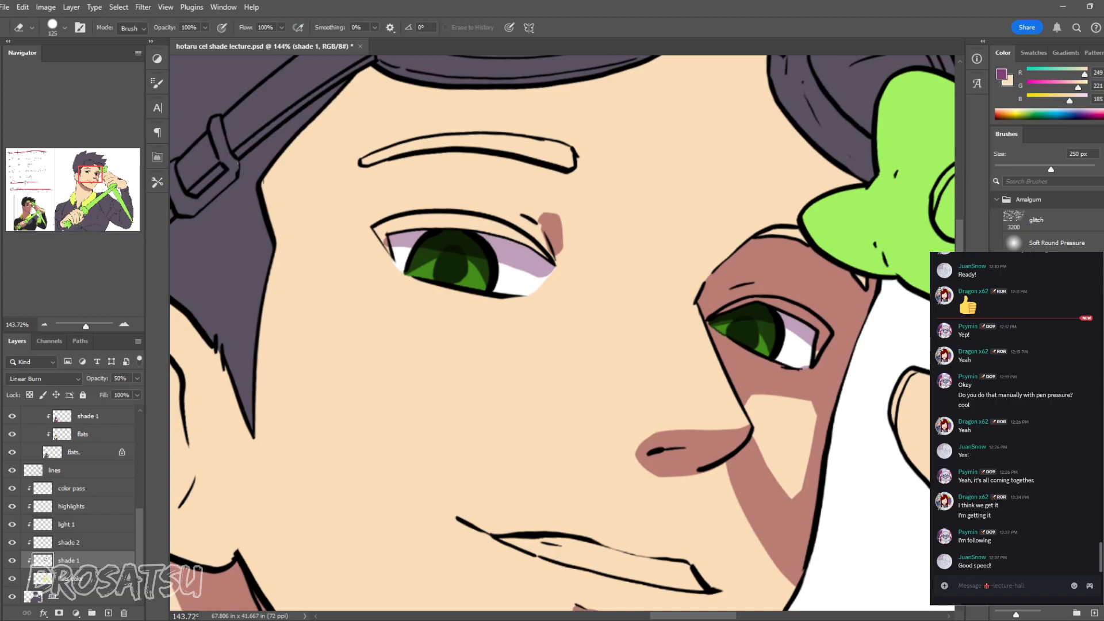
drag(387, 236, 388, 248)
Step: Using a 35 px brush, paint the shadow between the nose, the mouth corner and the far jaw
key(z)
drag(622, 319, 471, 319)
drag(713, 268, 796, 269)
key(b)
key(])
key(])
mouse_move(598, 276)
mouse_down()
mouse_move(644, 319)
mouse_move(616, 271)
mouse_move(601, 319)
mouse_up()
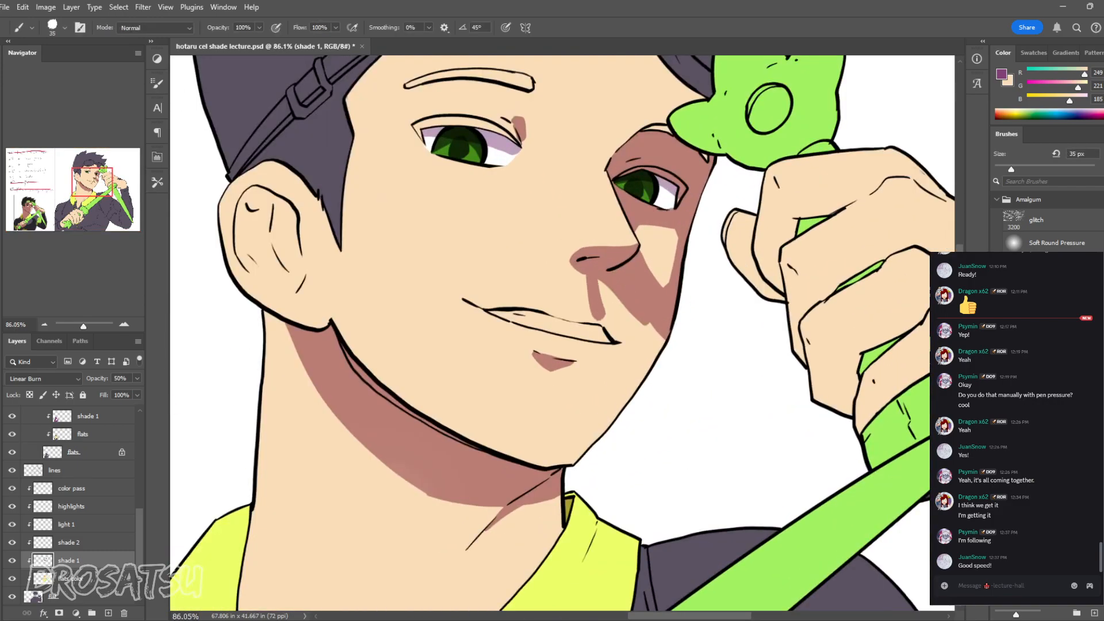
mouse_move(601, 281)
mouse_down()
mouse_move(612, 334)
mouse_move(632, 336)
mouse_up()
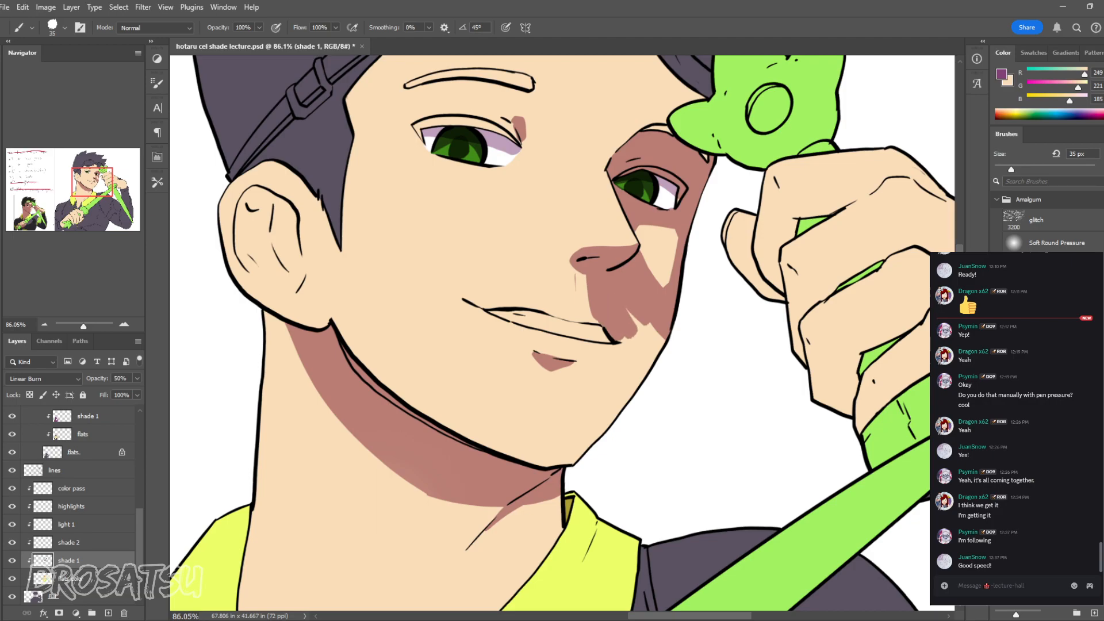
Step: Extend the far-side face shadow down to the chin, filling it with a 50 px brush
mouse_move(575, 267)
mouse_down()
mouse_move(577, 307)
mouse_move(638, 333)
mouse_move(572, 372)
mouse_move(554, 463)
mouse_up()
key(e)
key(bracketleft)
key(b)
key(bracketright)
key(bracketright)
key(bracketright)
mouse_move(618, 398)
mouse_down()
mouse_move(557, 460)
mouse_move(608, 419)
mouse_move(652, 339)
mouse_move(592, 408)
mouse_move(598, 371)
mouse_move(556, 463)
mouse_up()
Step: Refine the shadow edge along the chin and beneath the lower lip with a 20 px eraser
key(e)
drag(569, 379, 562, 454)
key(b)
key(e)
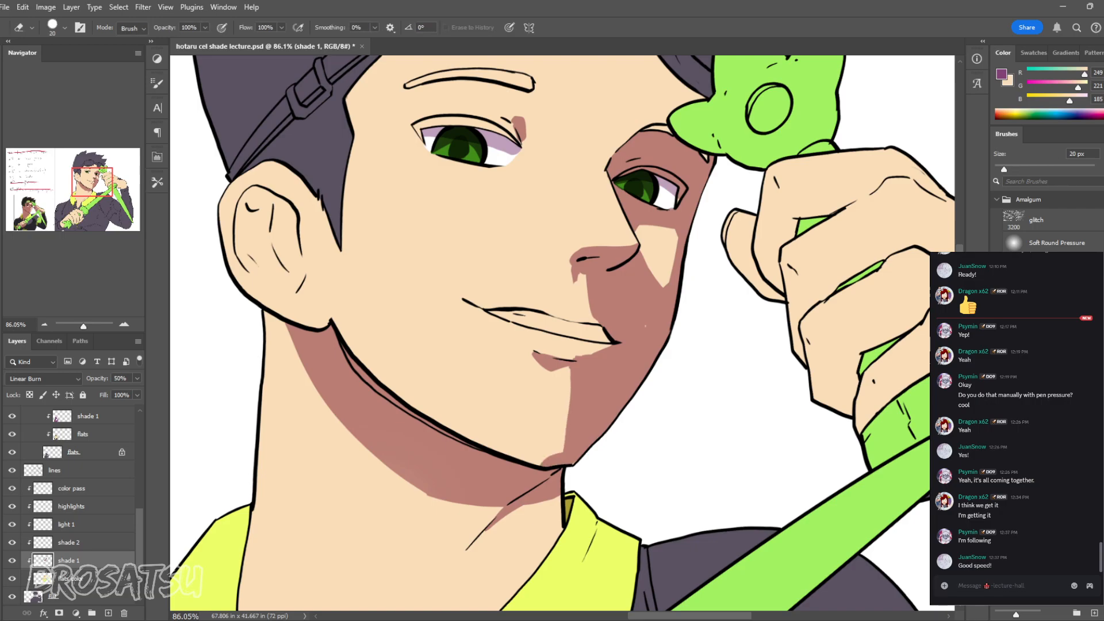
drag(533, 352, 570, 386)
key(b)
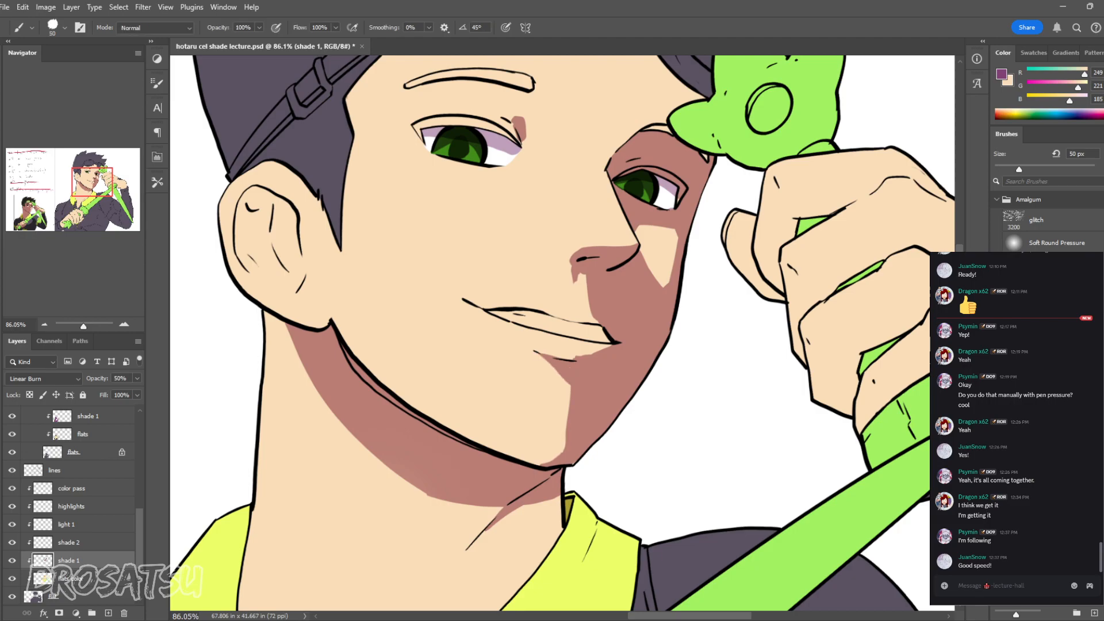
key(bracketleft)
key(bracketleft)
key(bracketleft)
key(e)
mouse_move(577, 359)
mouse_down()
mouse_move(600, 345)
mouse_move(526, 364)
mouse_move(593, 365)
mouse_move(602, 349)
mouse_up()
Step: Shade the upper lip with a 25 px brush and trim the shadow at the near mouth corner
key(z)
key(b)
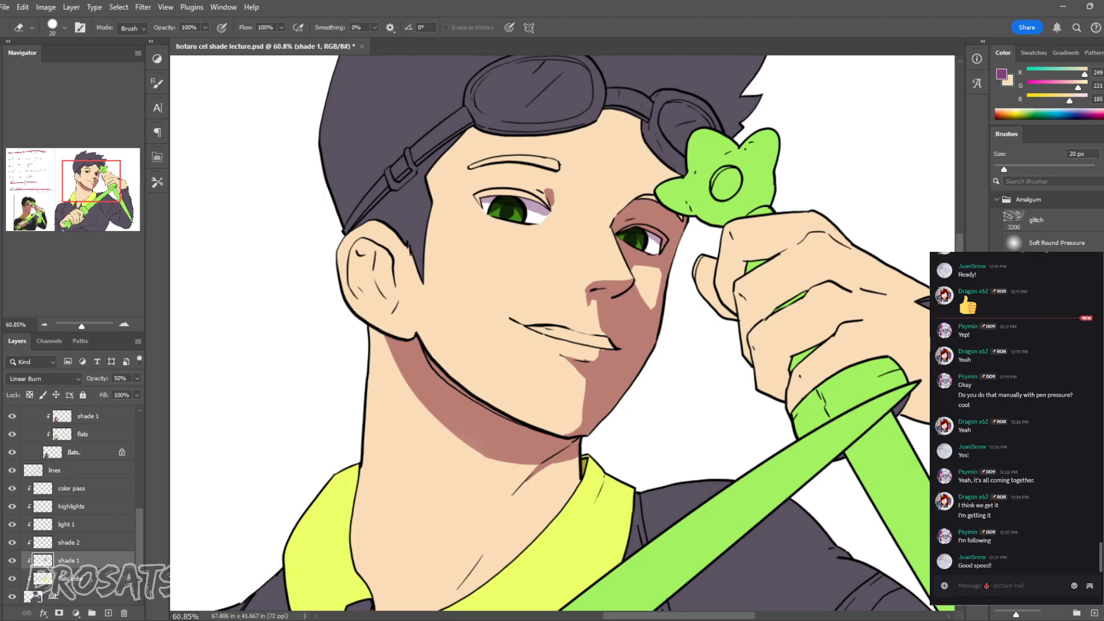
key(bracketright)
drag(520, 320, 598, 334)
key(z)
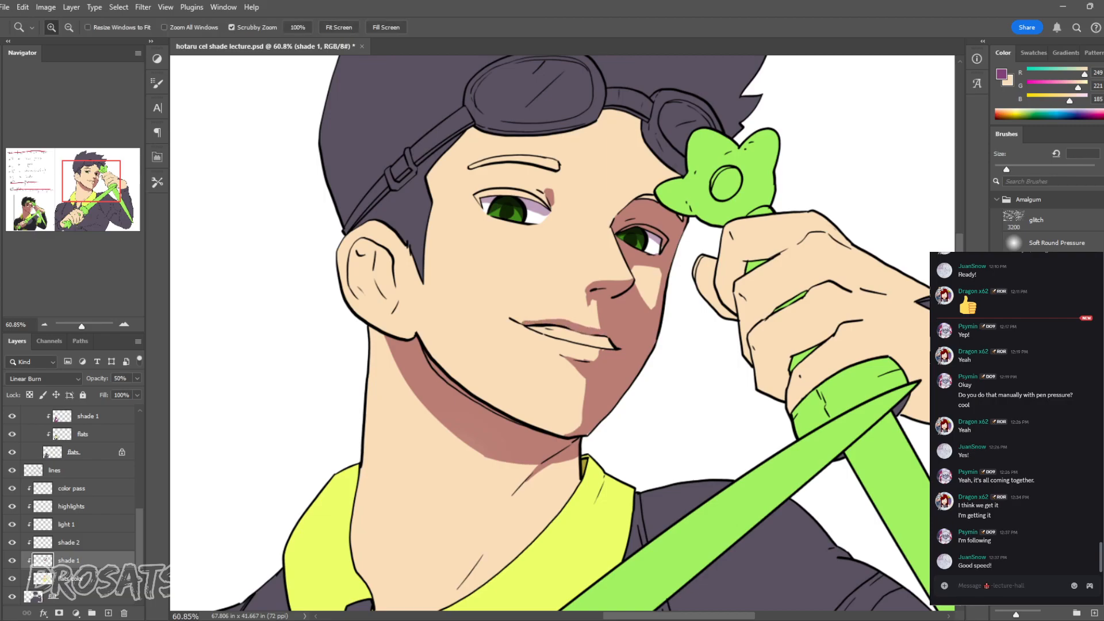
key(ctrl+0)
key(b)
mouse_move(673, 304)
mouse_down()
mouse_move(747, 304)
mouse_move(638, 330)
mouse_up()
key(z)
drag(701, 270, 776, 269)
key(b)
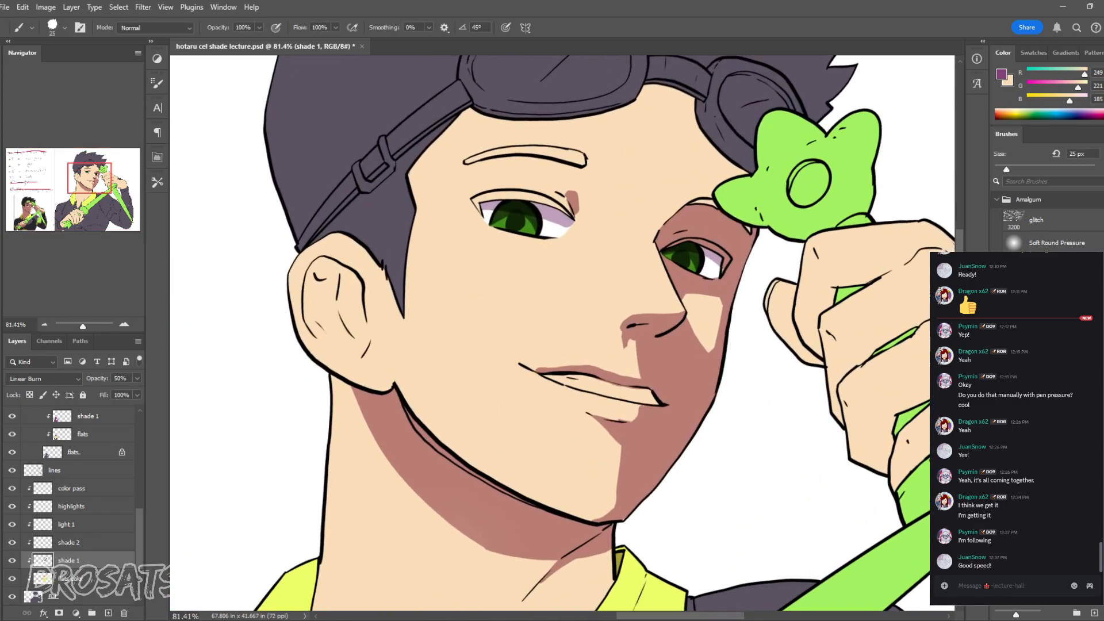
key(e)
drag(536, 369, 556, 368)
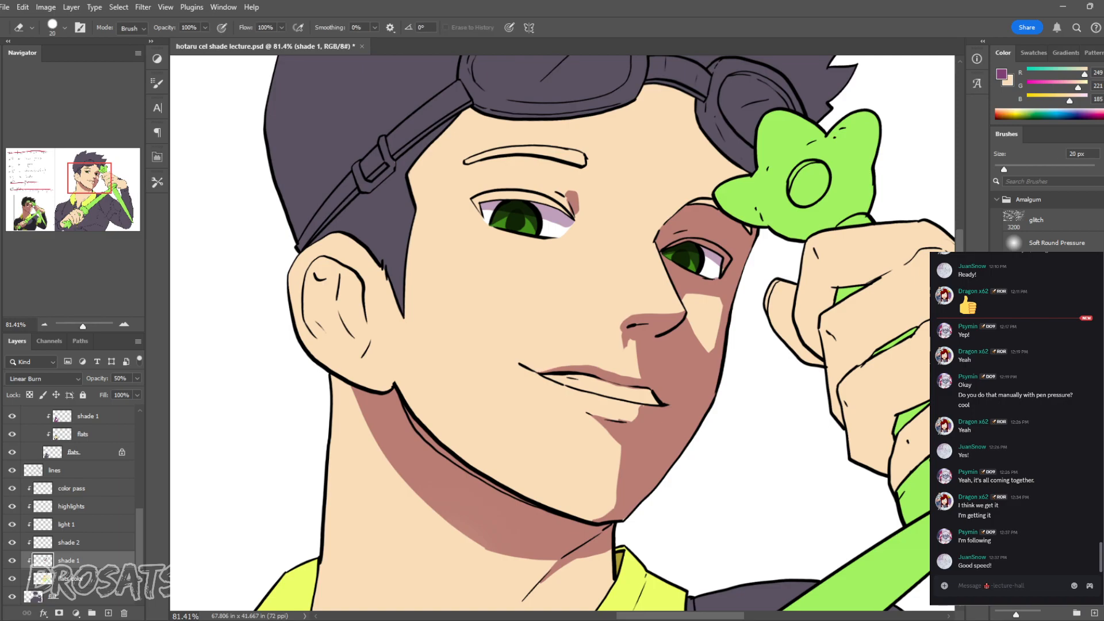
Step: Paint small shadows on the forehead beside the far goggle lens and on the far upper eyelid
key(b)
mouse_move(726, 161)
mouse_down()
mouse_move(731, 177)
mouse_move(739, 164)
mouse_up()
drag(695, 203, 713, 201)
key(ctrl+z)
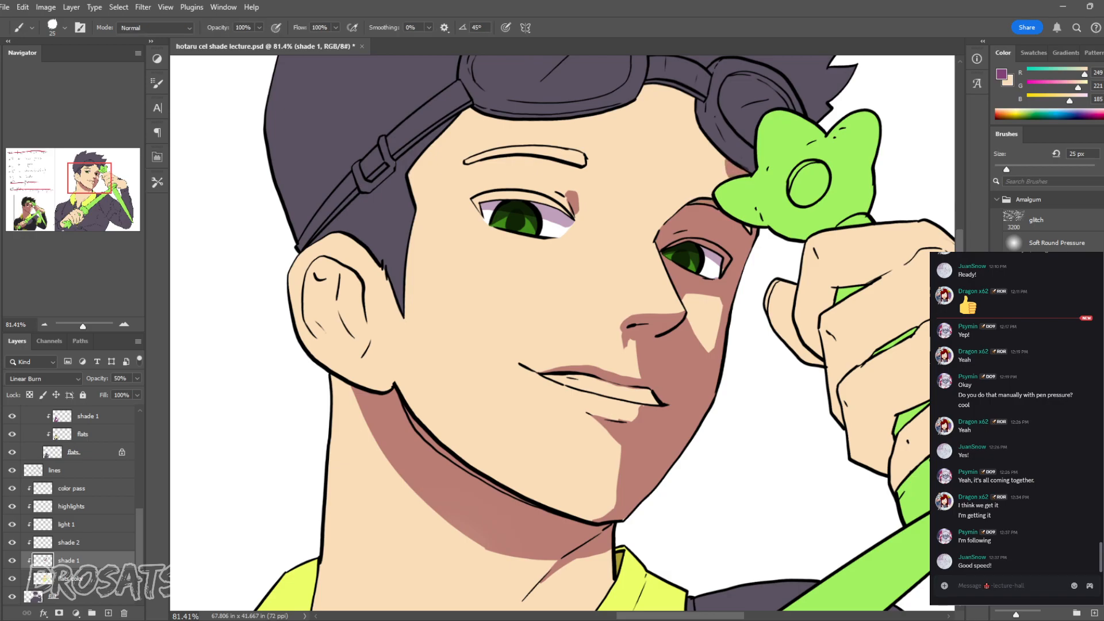
Step: Paint the goggles' cast shadow across the forehead, finish it beside the star ornament, and trim its near end
key(ctrl+space)
drag(690, 304, 638, 305)
drag(667, 202, 747, 201)
key(])
key(])
key(])
mouse_move(363, 141)
mouse_down()
mouse_move(446, 170)
mouse_move(538, 168)
mouse_move(628, 146)
mouse_move(661, 104)
mouse_move(709, 117)
mouse_move(773, 227)
mouse_up()
key([)
key([)
key([)
drag(729, 185, 779, 239)
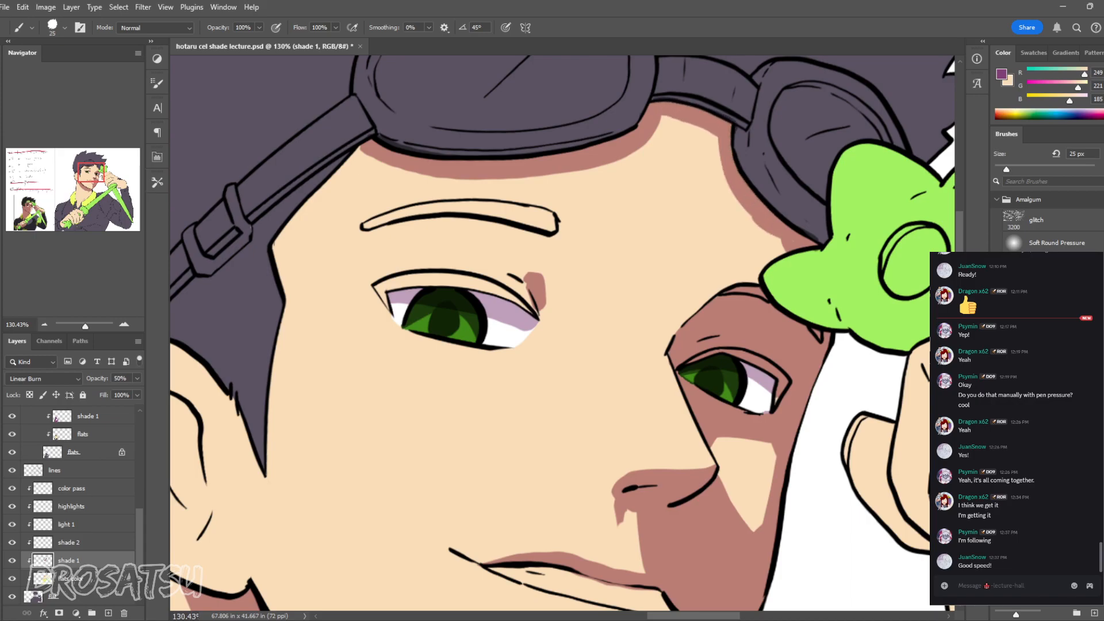
key(e)
drag(418, 171, 363, 148)
Step: Try softening the lower edge of the neck shadow with a 300 px soft eraser
key(z)
drag(603, 283, 462, 283)
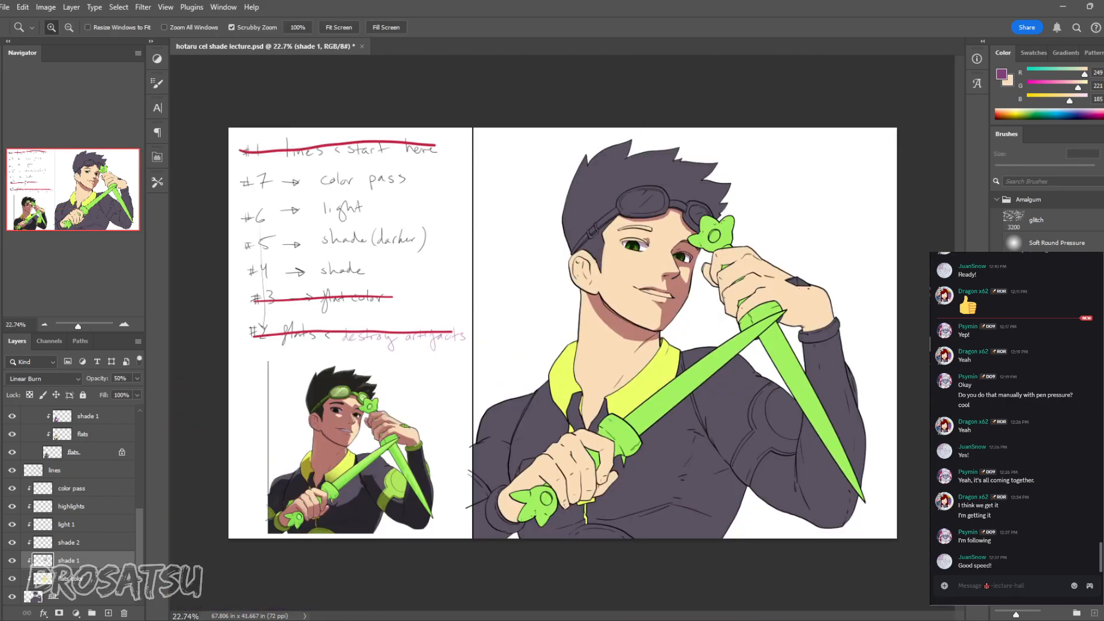
drag(661, 260, 733, 259)
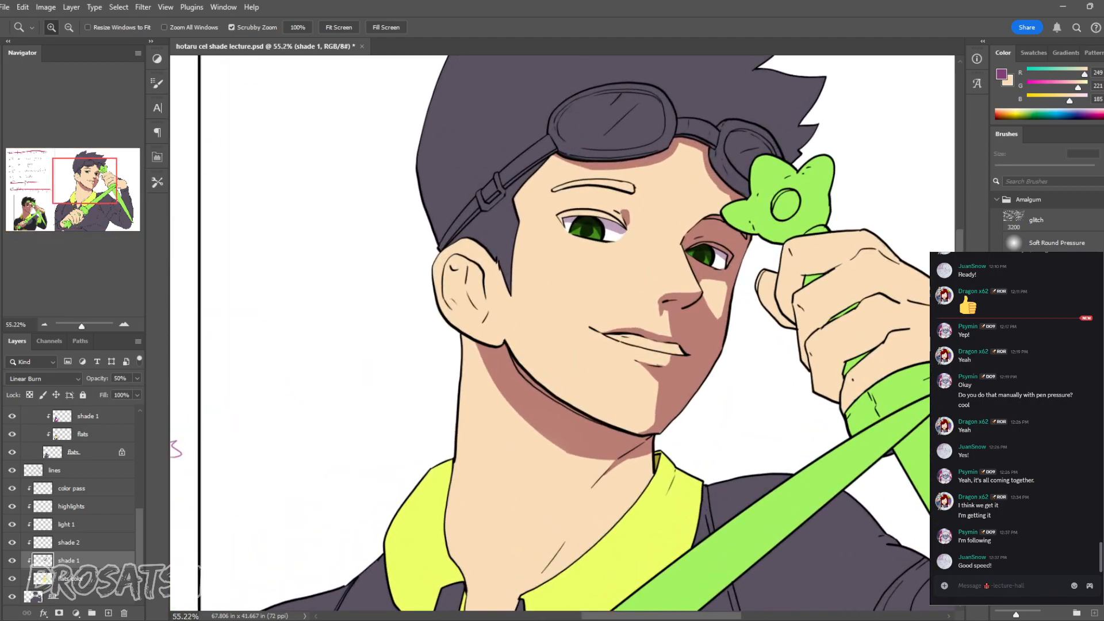
drag(720, 344, 655, 367)
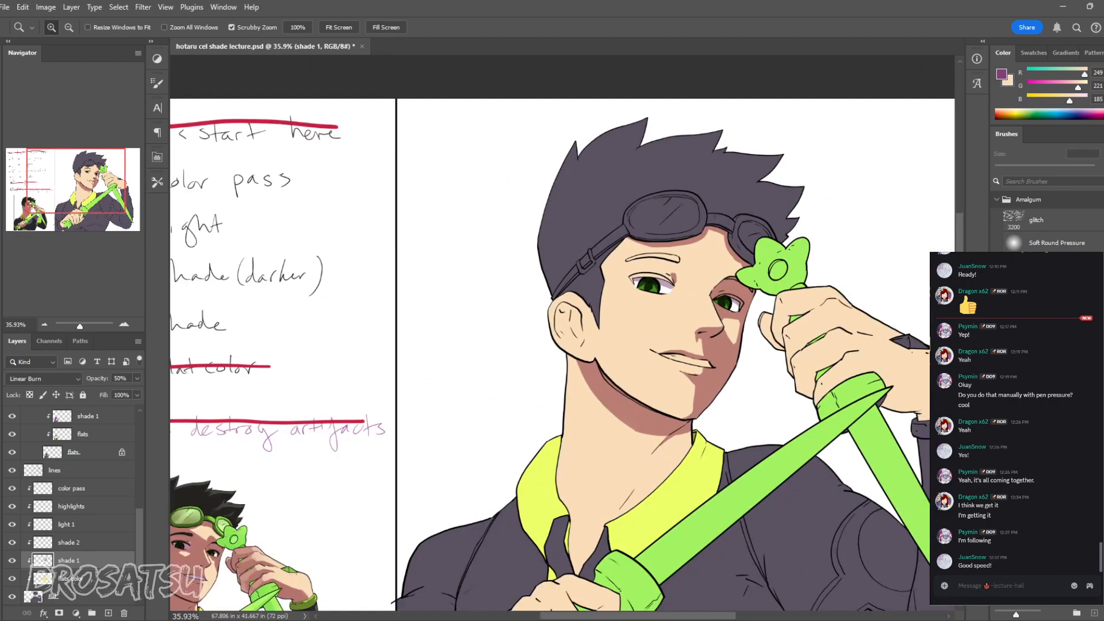
drag(766, 372, 826, 373)
key(e)
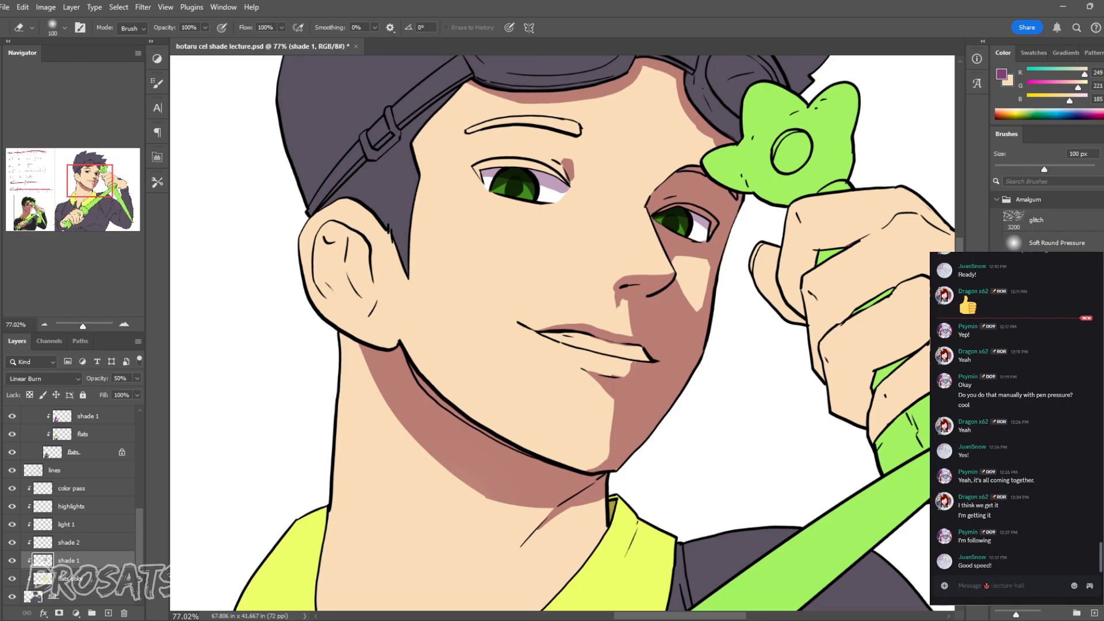
key(bracketright)
key(bracketright)
key(bracketright)
key(bracketright)
key(bracketright)
key(bracketright)
drag(506, 535, 592, 523)
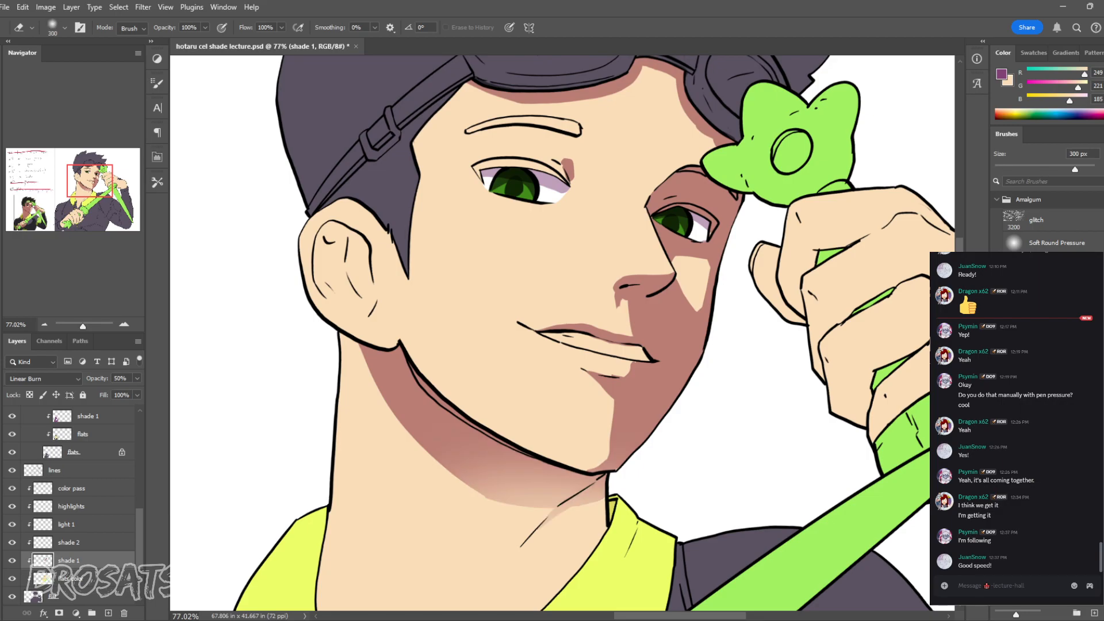
key(ctrl+z)
drag(506, 538, 592, 532)
key(ctrl+z)
drag(460, 511, 592, 523)
key(ctrl+z)
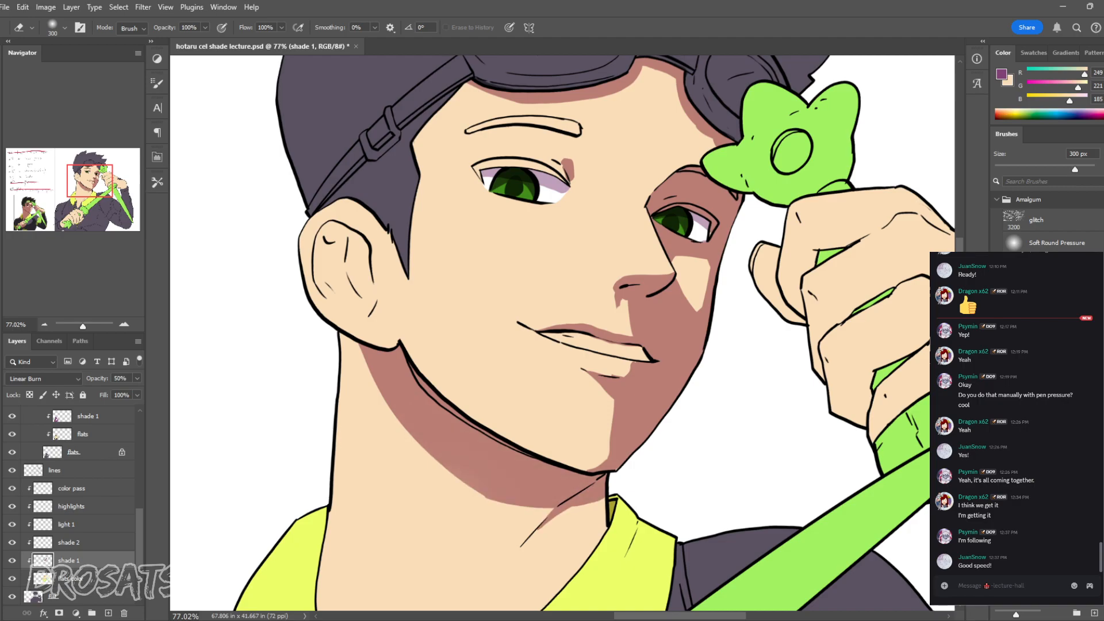
Step: Lock the shade 1 layer's transparent pixels and prepare a 1000 px soft white brush in Soft Light mode
key(slash)
key(x)
key(z)
drag(783, 441, 759, 441)
mouse_move(834, 446)
mouse_down()
mouse_move(817, 446)
mouse_move(840, 446)
mouse_up()
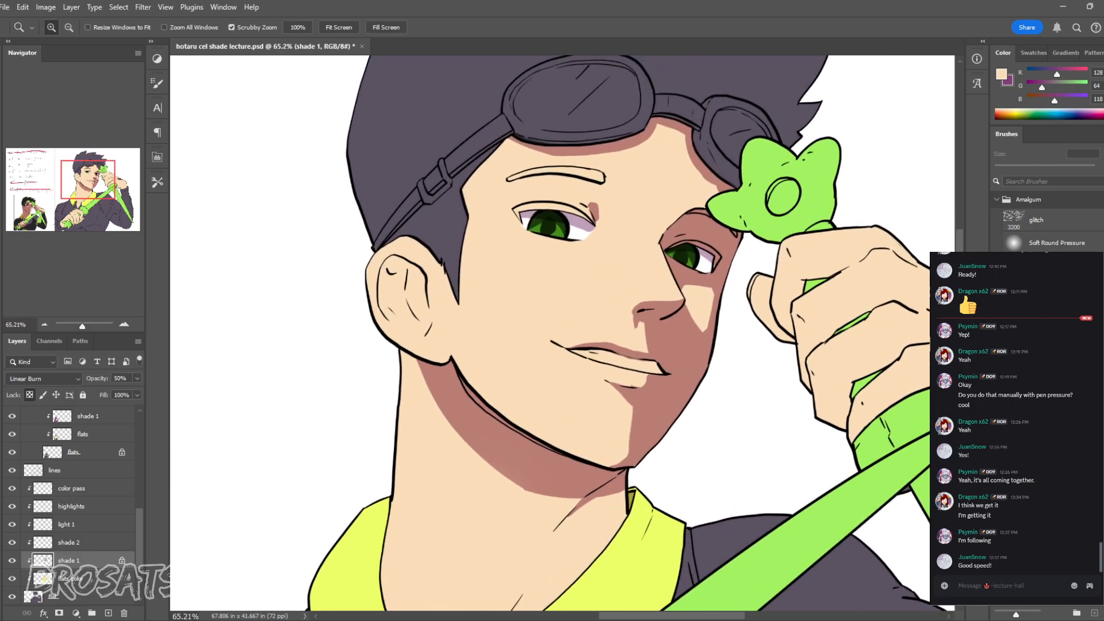
key(b)
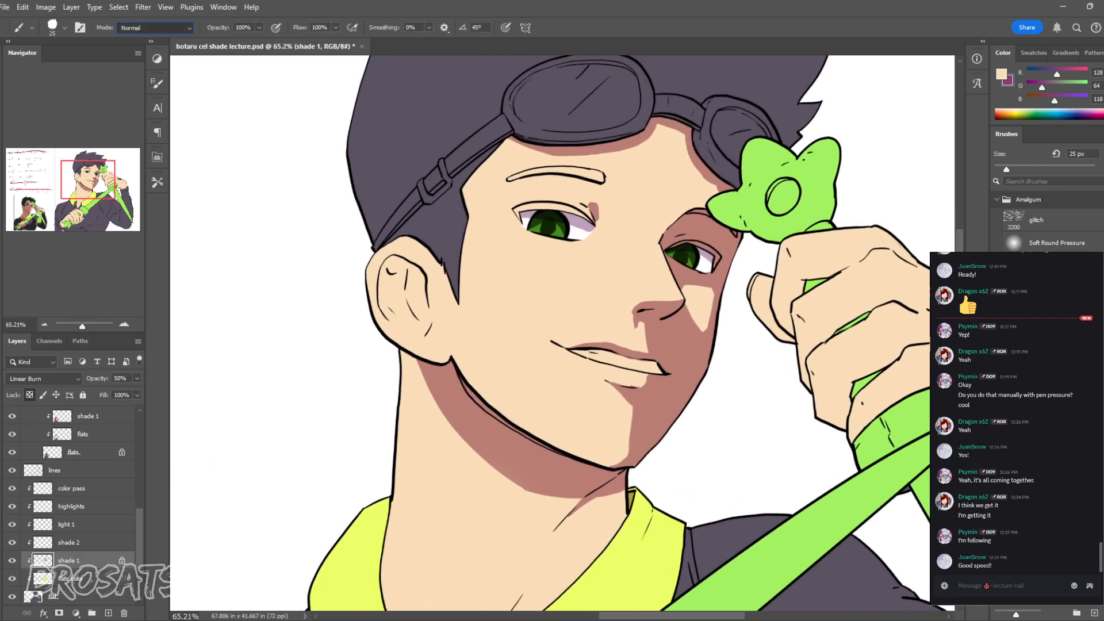
key(shift+alt+f)
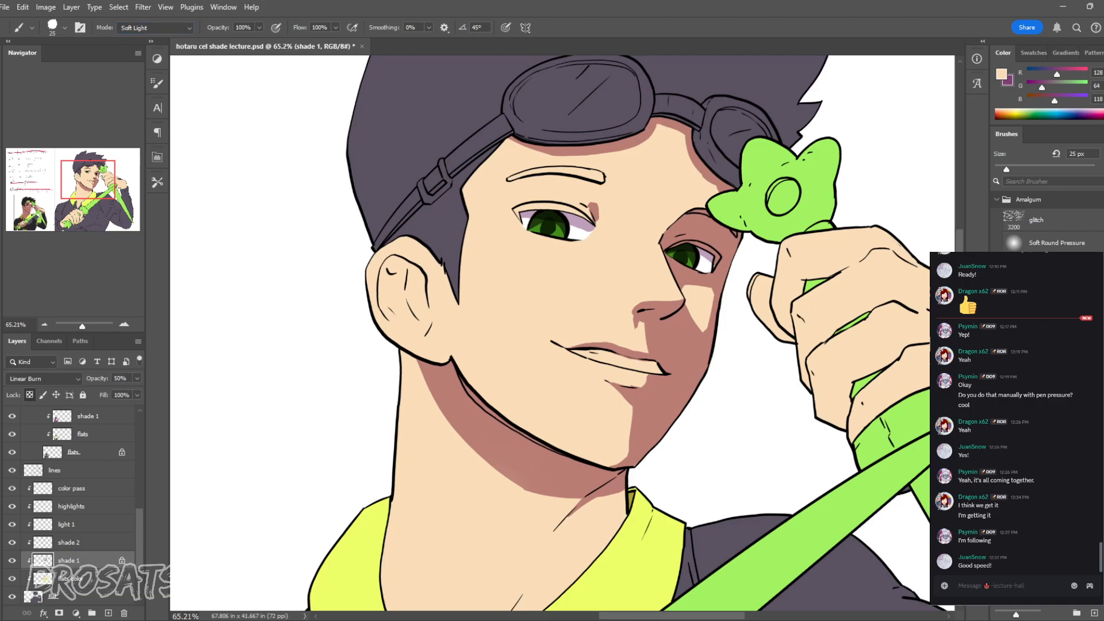
key(z)
drag(771, 425, 724, 425)
key(d)
key(x)
key(b)
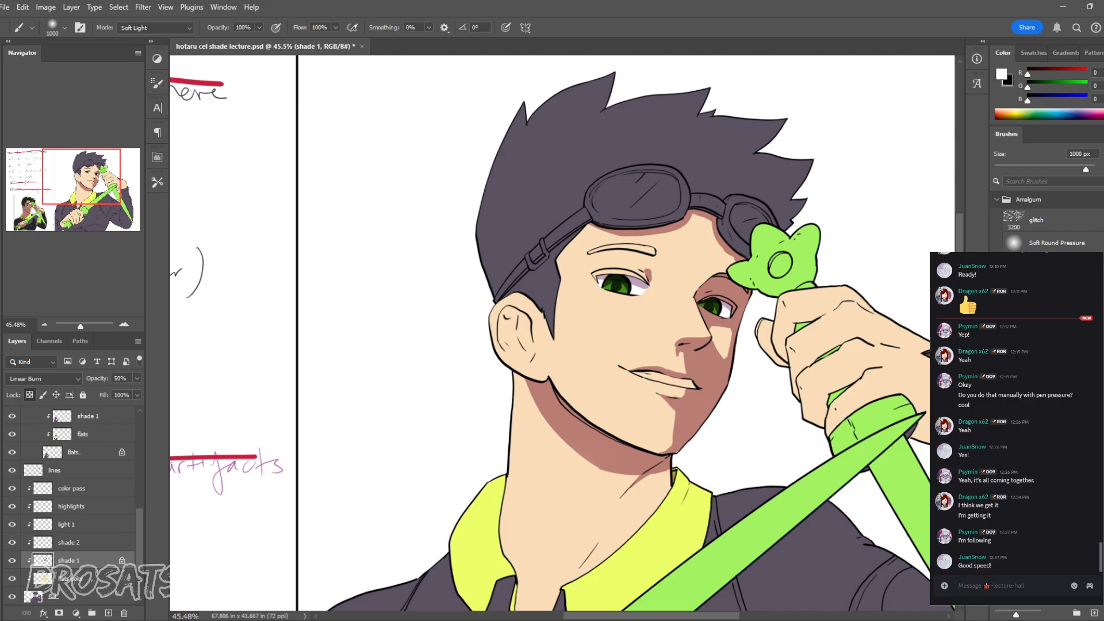
Step: Try lightening the neck shadow with the soft white brush, comparing the result with and without it
click(635, 411)
key(ctrl+z)
key(ctrl+shift+z)
key(ctrl+z)
key(ctrl+shift+z)
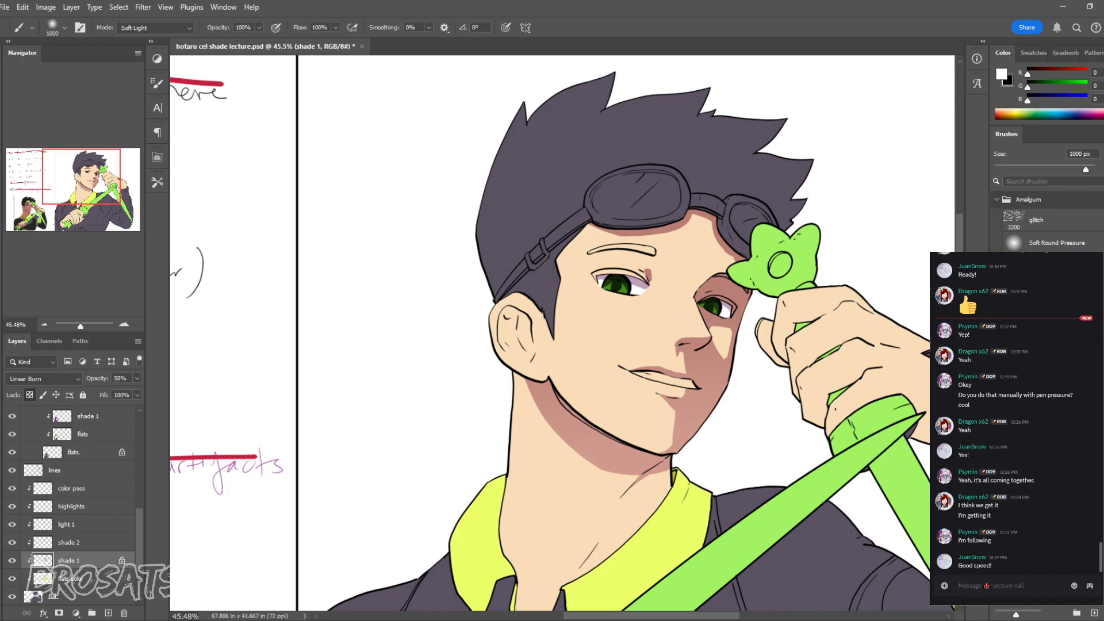
key(ctrl+z)
Step: Try darkening the face shadow near the far goggle lens with black
key(x)
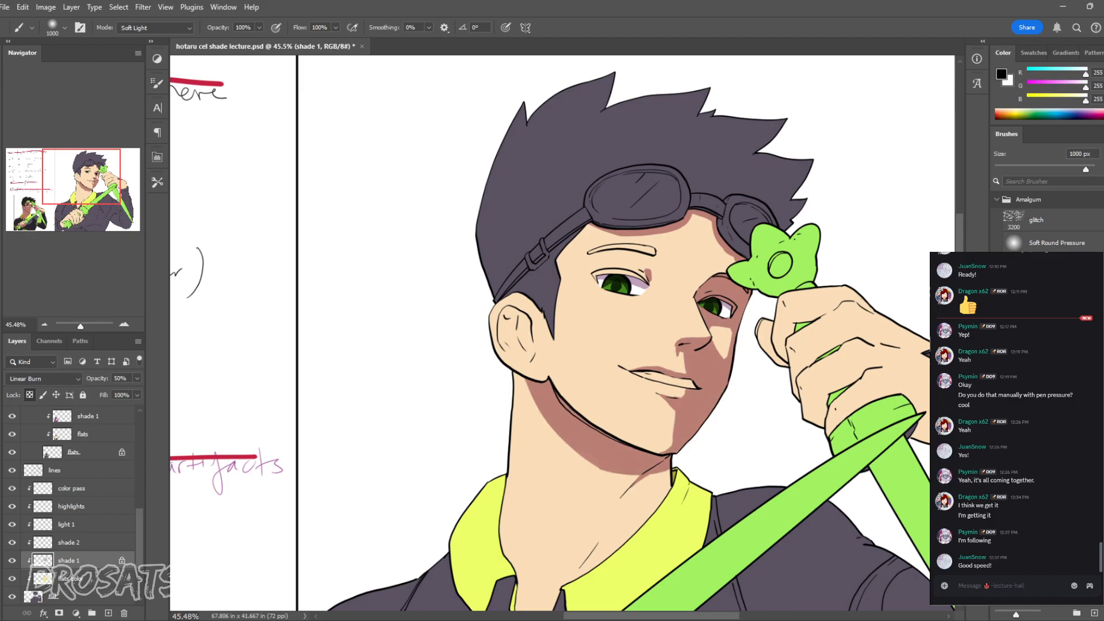
click(721, 234)
key(ctrl+z)
key(ctrl+shift+z)
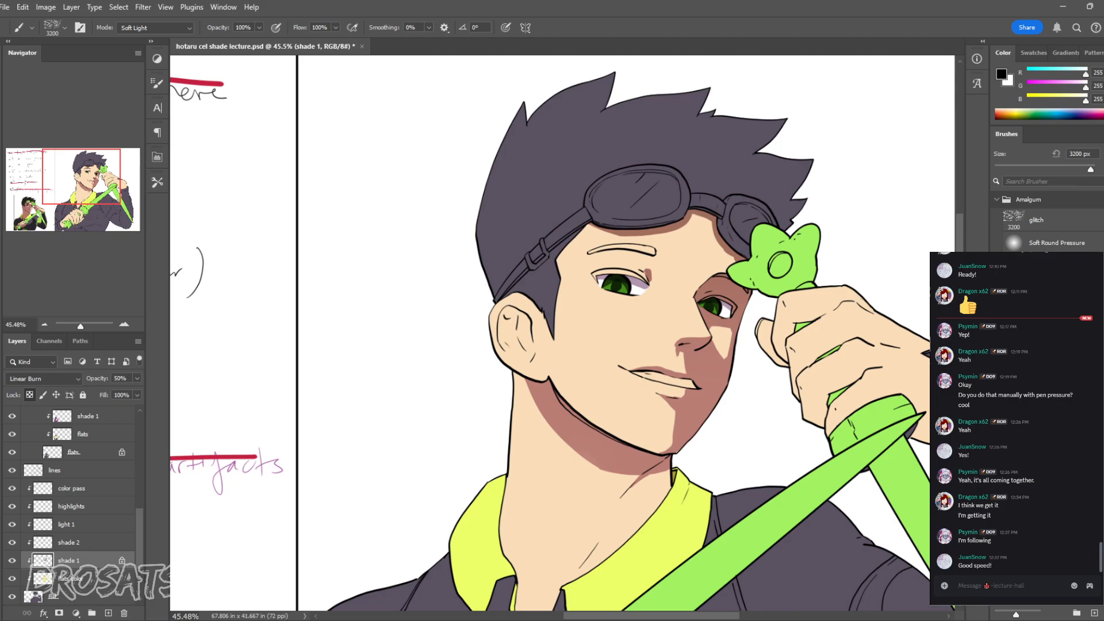
key(.)
key(ctrl+z)
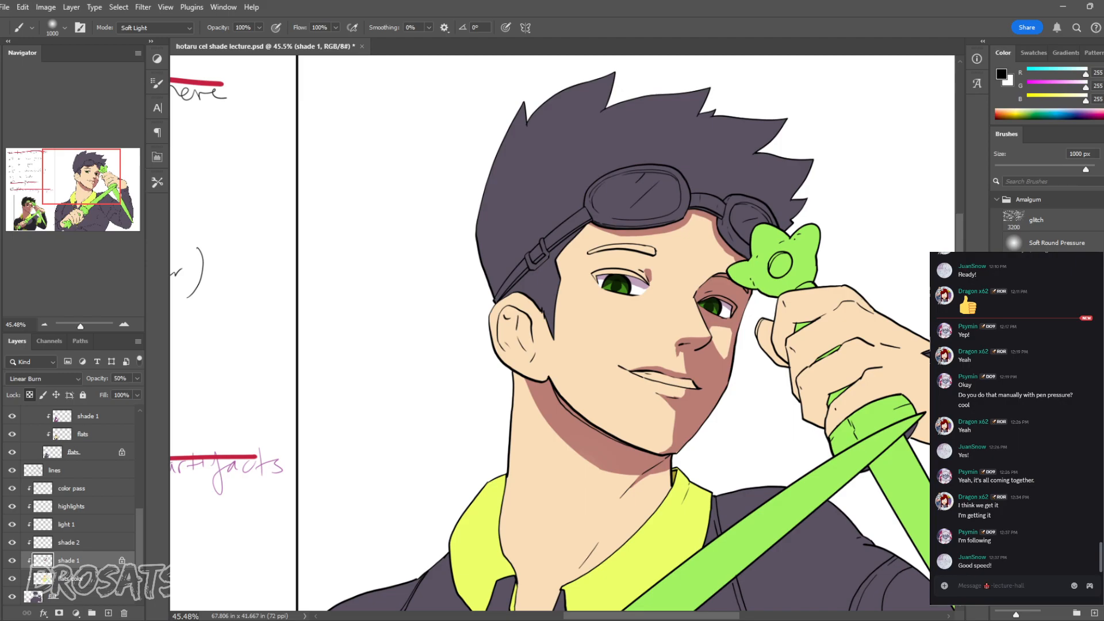
Step: Try single soft black dabs on the neck shadow and the forehead shadow
click(638, 431)
key(ctrl+z)
click(679, 207)
key(ctrl+z)
Step: Change the brush's foreground color from black to dark purple
key(i)
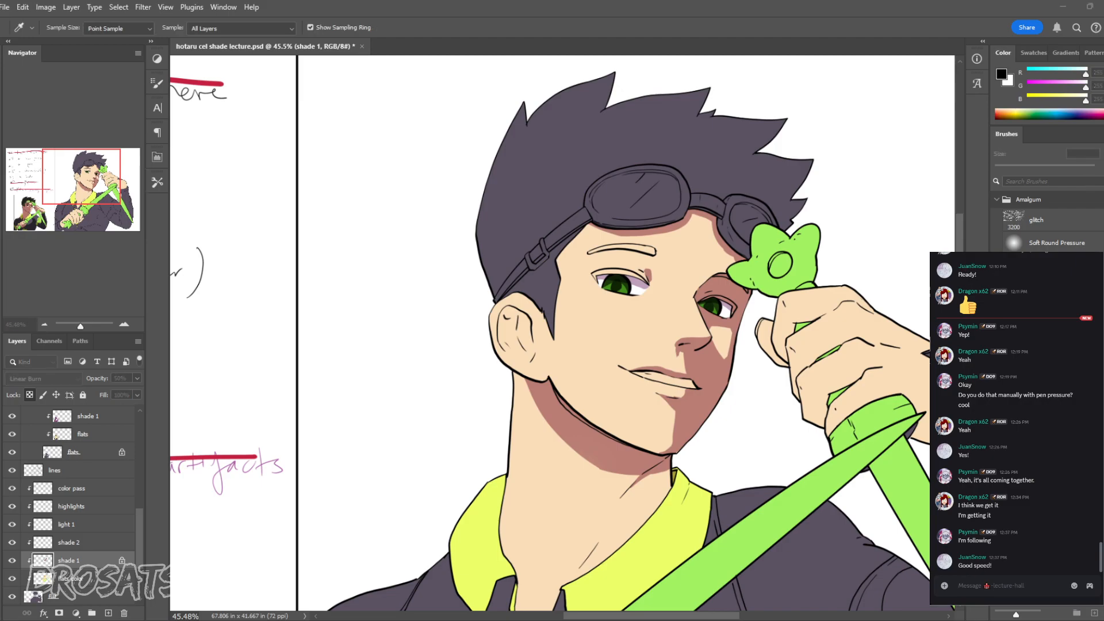
key(b)
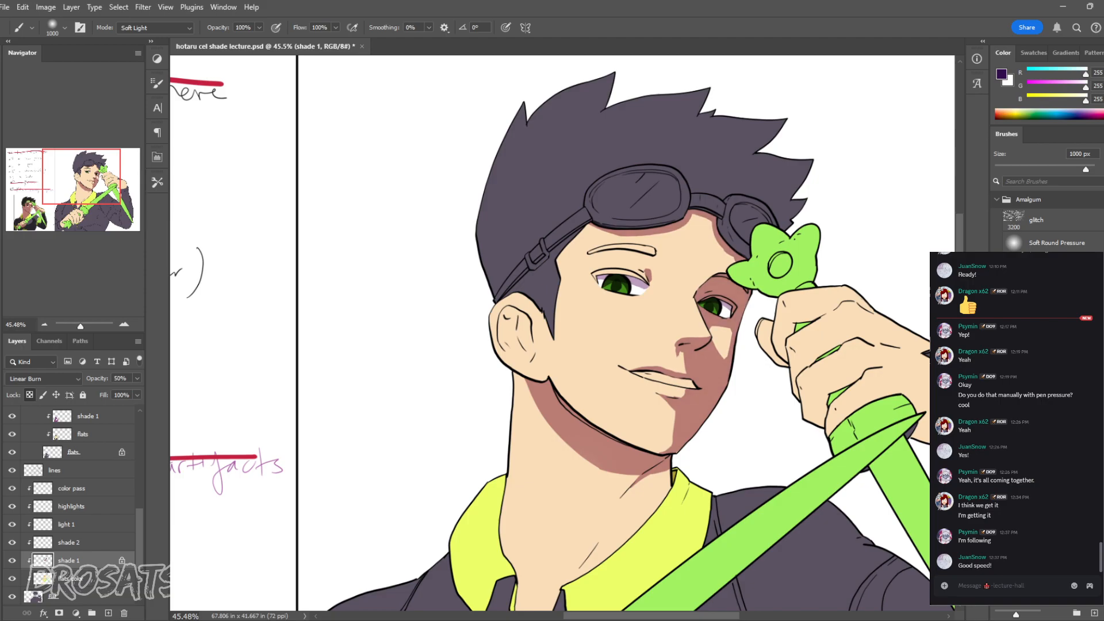
key(z)
drag(786, 413, 804, 413)
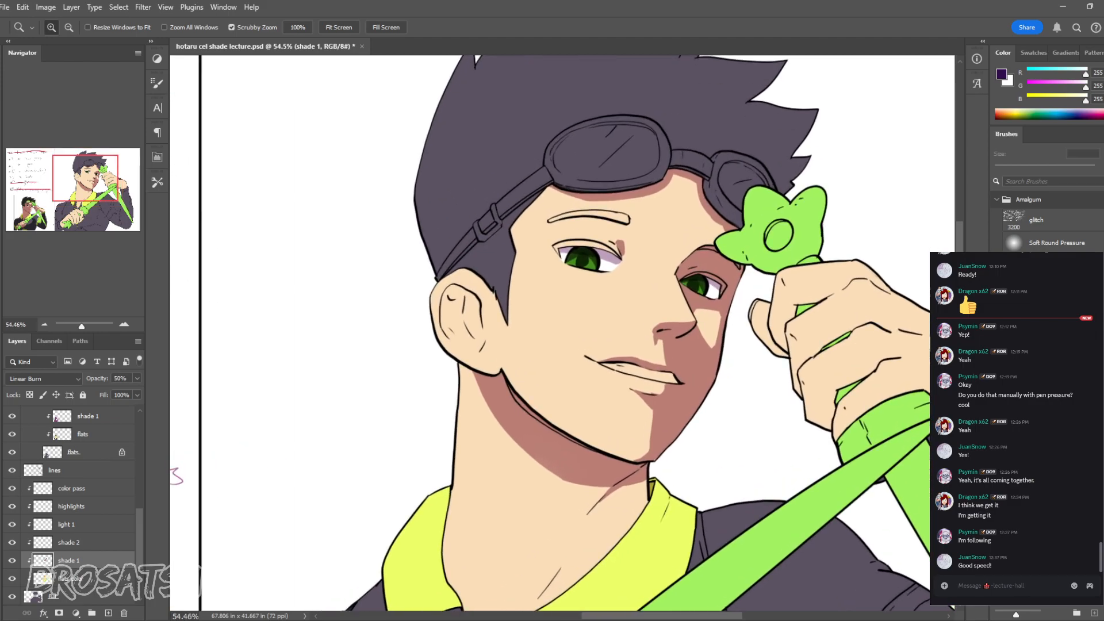
Step: Select the shade 2 layer and examine the shading on the finished reference character
click(86, 542)
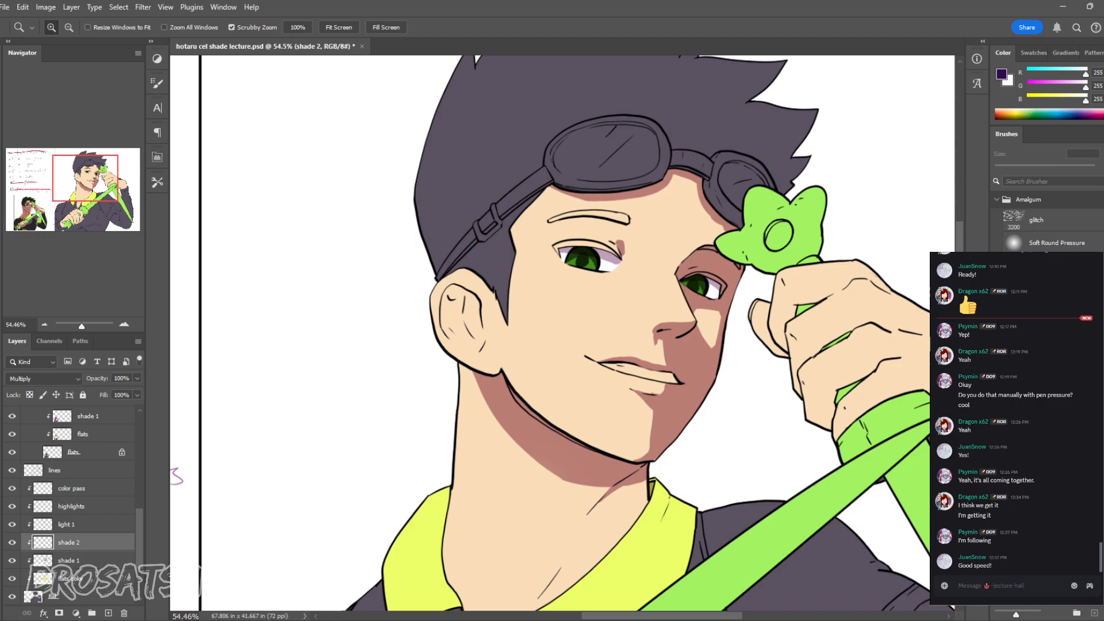
drag(577, 328, 675, 234)
drag(348, 429, 504, 288)
drag(394, 397, 514, 361)
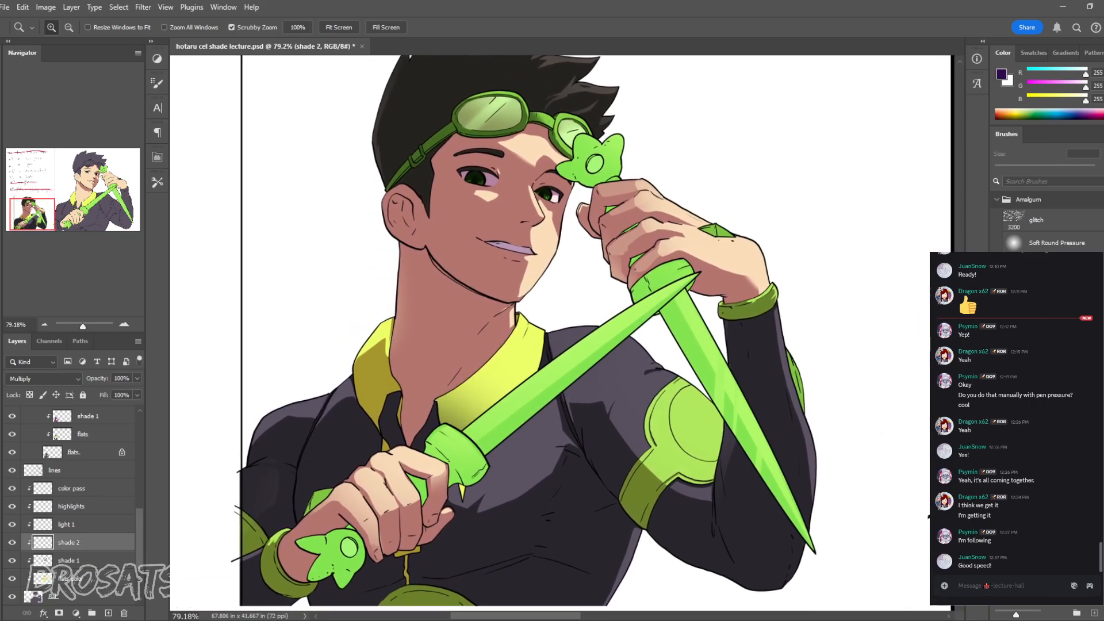
Step: Select the reference's shade 1 layer and examine the first-pass shading on the hands, face, torso and arms
ctrl+click(471, 350)
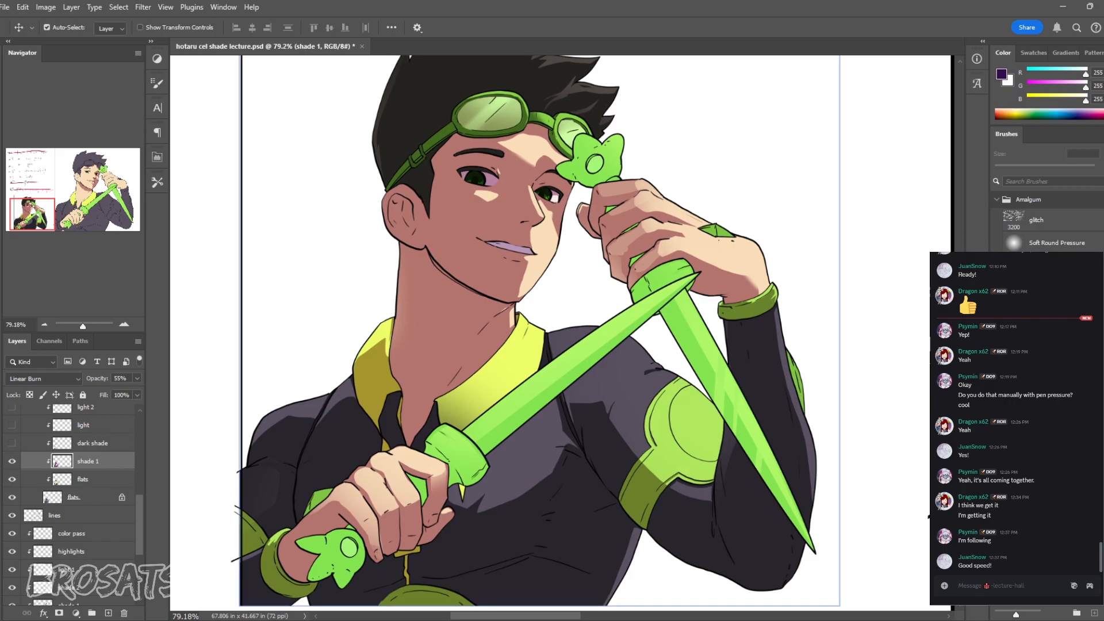
key(ctrl+space)
drag(394, 512, 454, 513)
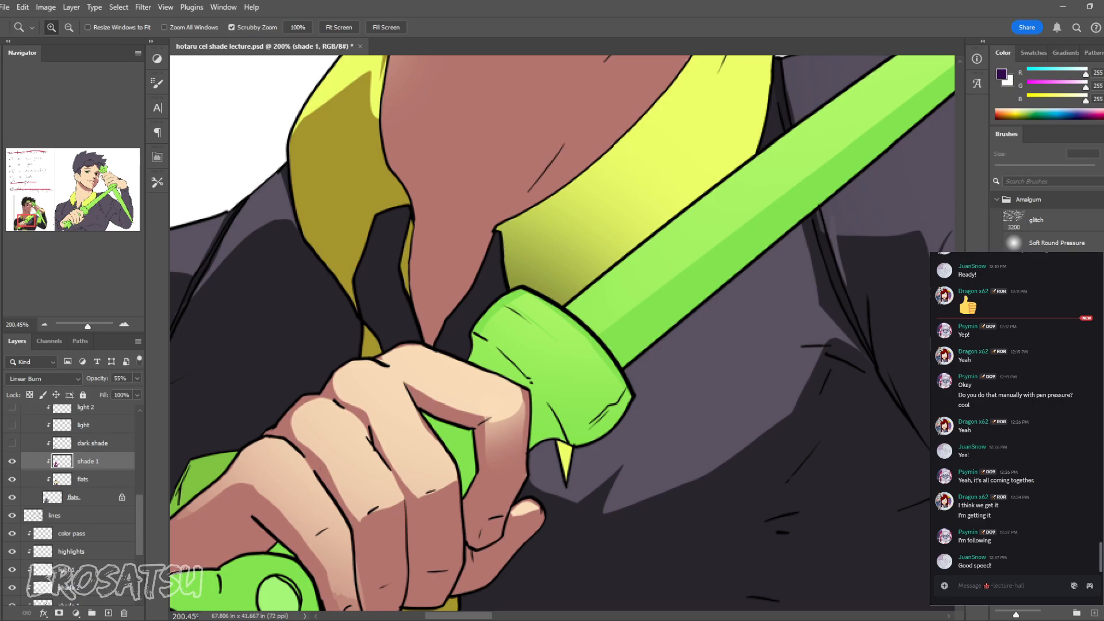
drag(506, 397, 471, 397)
drag(471, 345, 362, 567)
drag(553, 171, 609, 171)
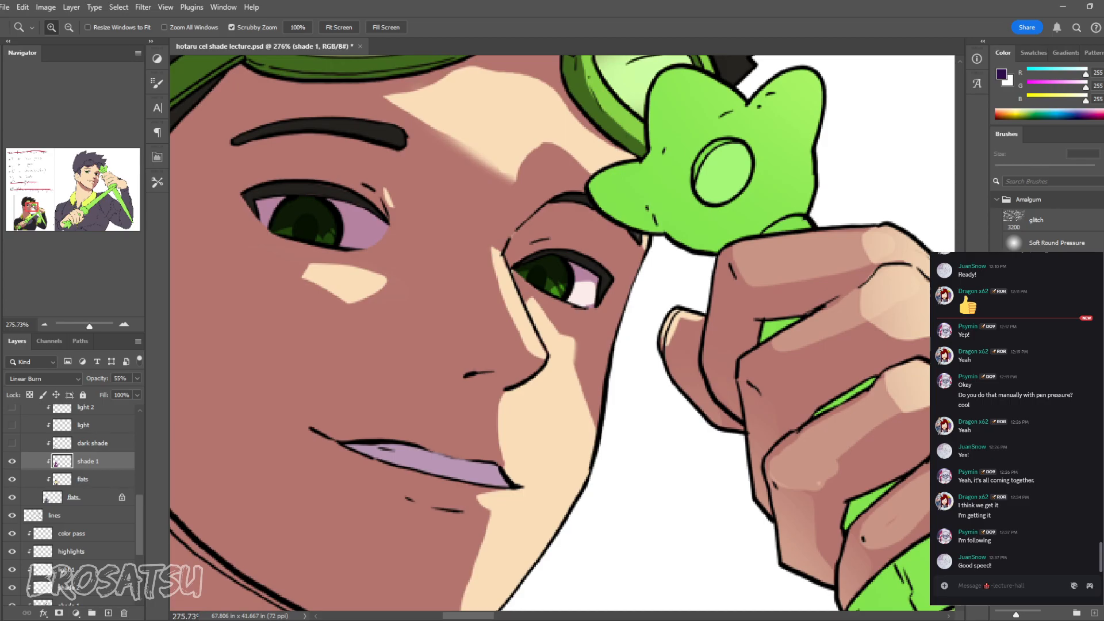
drag(447, 169, 483, 214)
drag(483, 214, 541, 214)
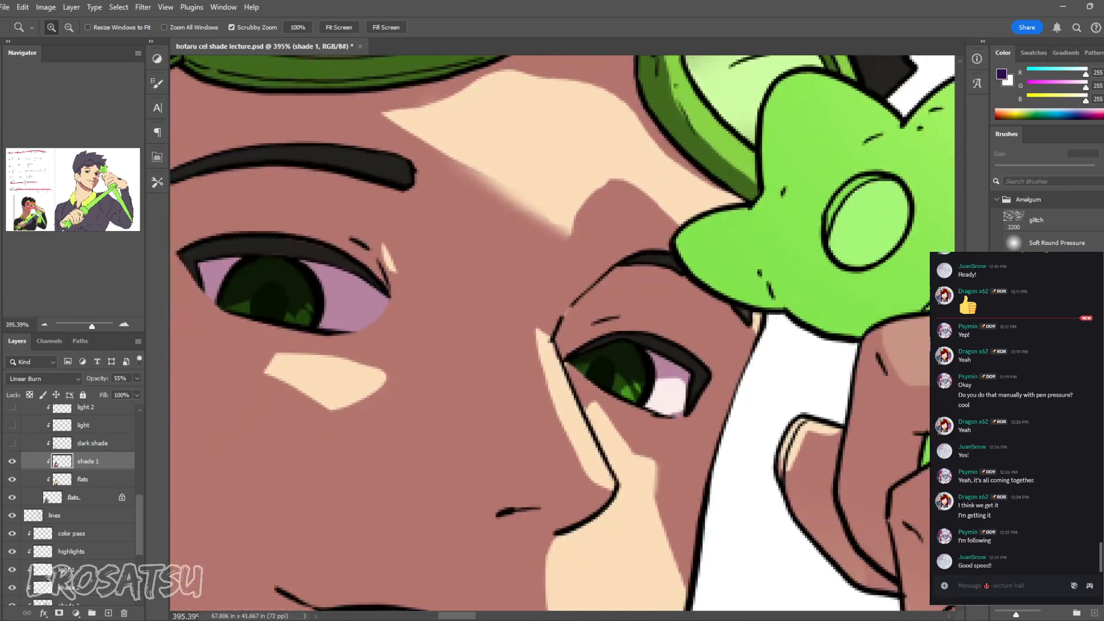
drag(483, 345, 446, 209)
mouse_move(620, 398)
mouse_down()
mouse_move(476, 398)
mouse_move(436, 299)
mouse_up()
drag(646, 369, 672, 369)
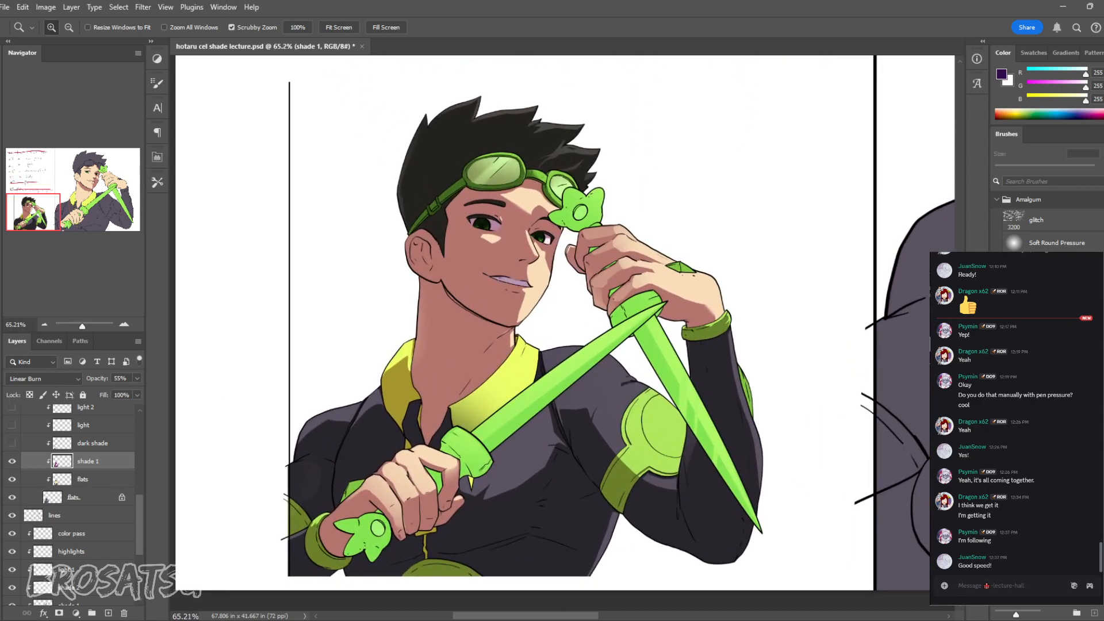
drag(715, 439, 778, 438)
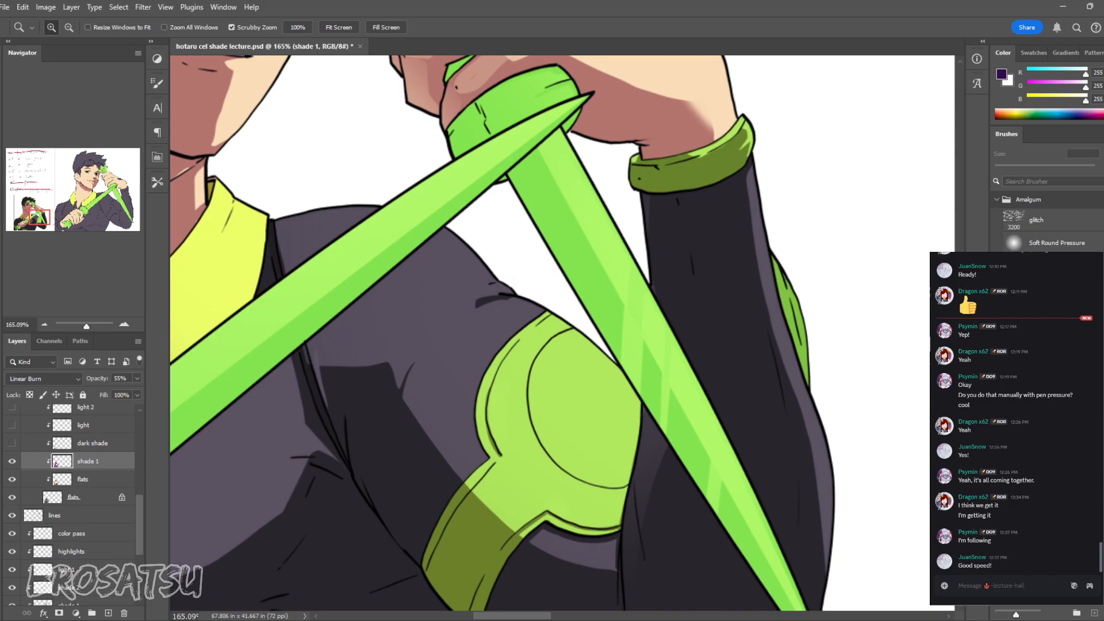
drag(600, 301, 576, 326)
drag(489, 314, 516, 314)
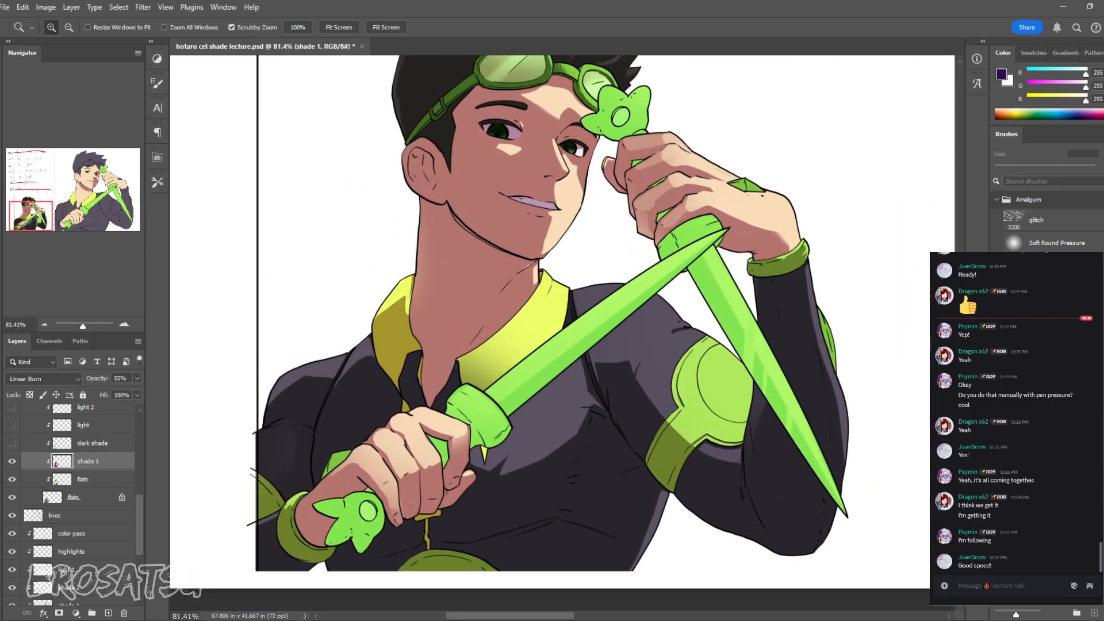
drag(598, 294, 572, 340)
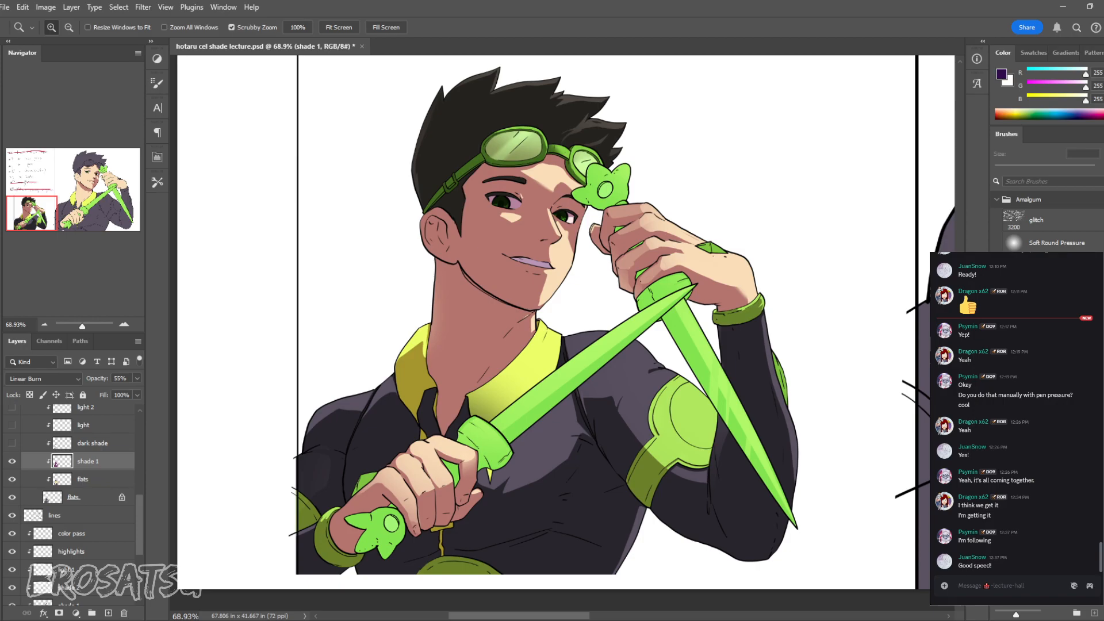
Step: Show the reference's dark shade layer and make it the active layer
click(12, 443)
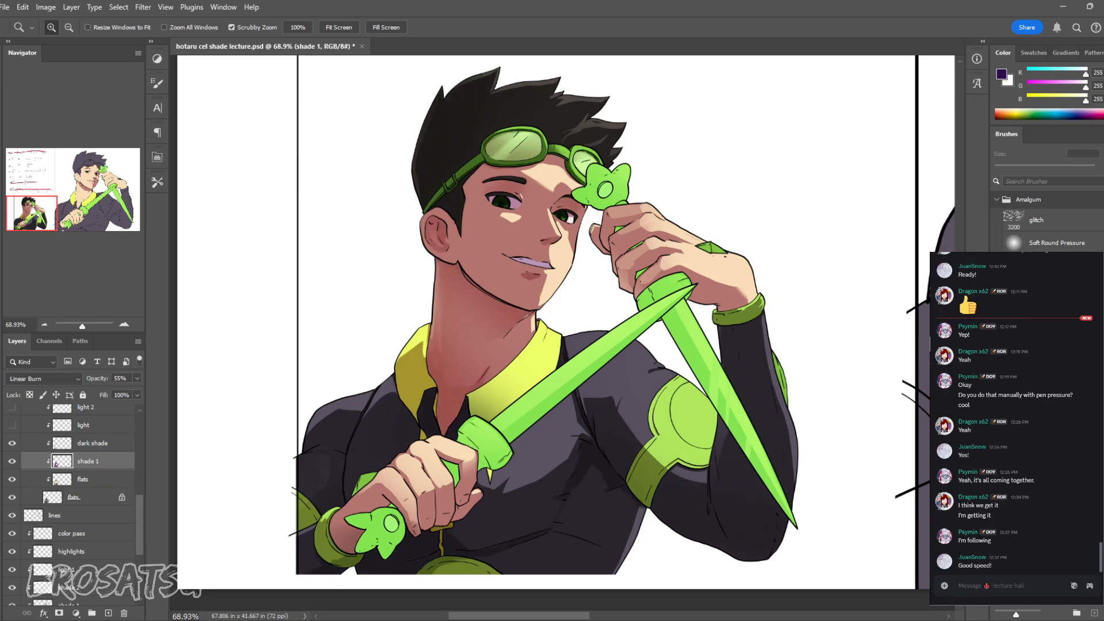
click(92, 443)
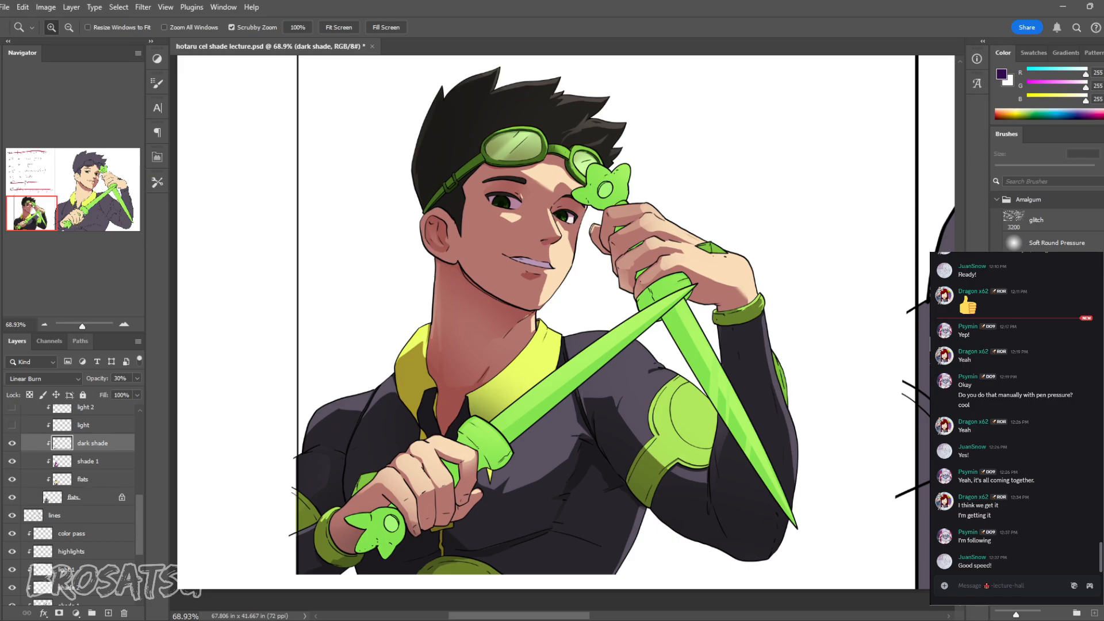
Step: On the shade 2 layer, paint a dark purple shadow at the jaw corner below the ear with a 10 px brush
click(92, 186)
key(v)
click(460, 379)
click(69, 577)
key(b)
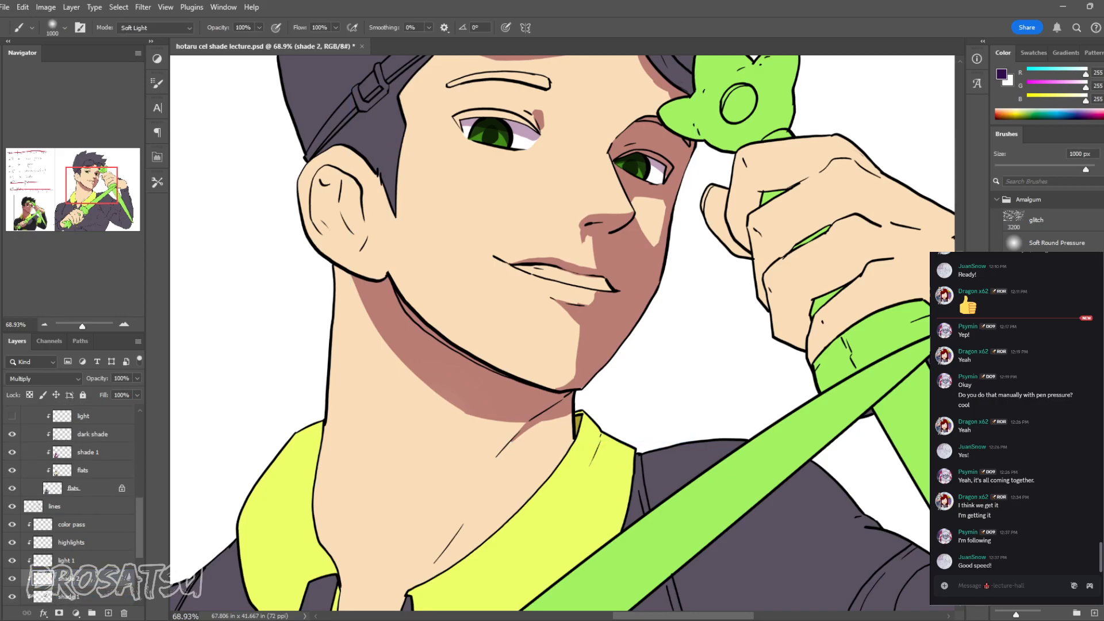
key(ctrl+space)
drag(393, 310, 460, 311)
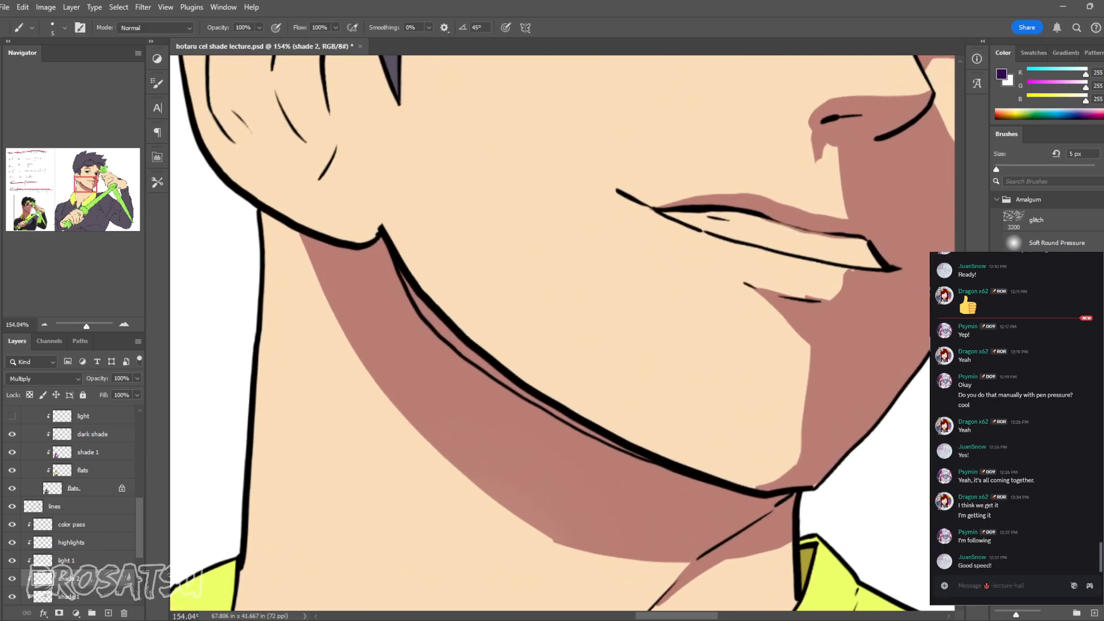
key(bracketright)
key(bracketright)
key(bracketright)
key(bracketright)
key(bracketright)
drag(367, 248, 418, 299)
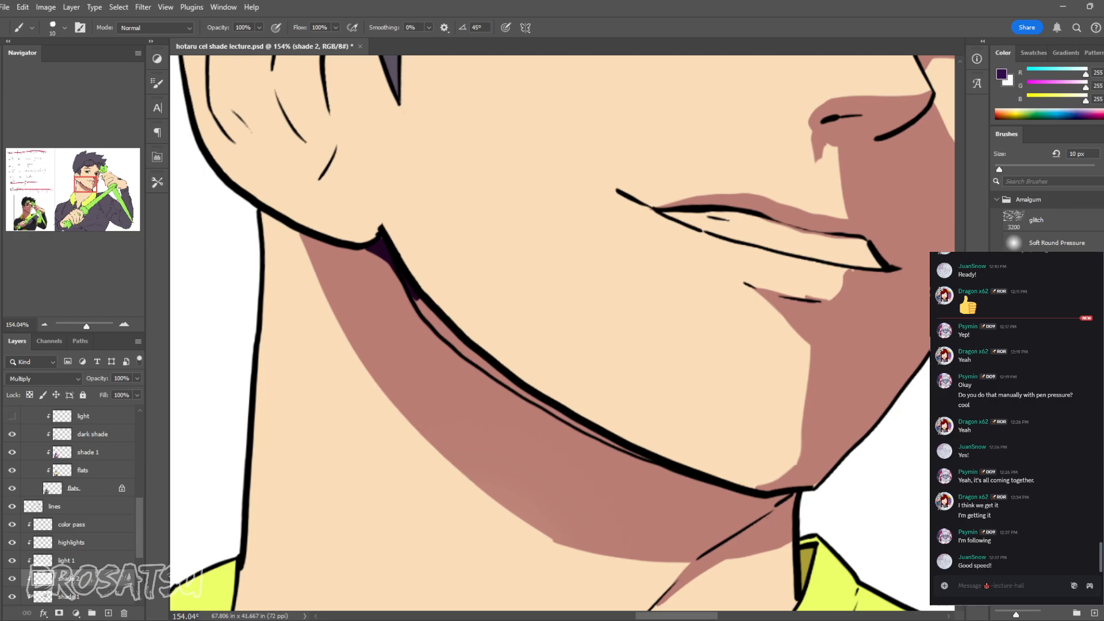
Step: Extend the dark shadow along the underside of the jaw and set the shade 2 layer's opacity to 50%
key(v)
key(3)
key(b)
mouse_move(416, 301)
mouse_down()
mouse_move(566, 422)
mouse_move(667, 469)
mouse_up()
key(v)
key(5)
key(b)
Step: Try extra dark strokes around the neck and mouth shadows, enlarging the brush to 30 px
drag(667, 310, 460, 463)
drag(563, 310, 521, 406)
key(bracketright)
key(bracketright)
key(bracketright)
key(bracketright)
mouse_move(630, 222)
mouse_down()
mouse_move(693, 150)
mouse_move(713, 147)
mouse_move(639, 193)
mouse_up()
key(ctrl+z)
key(ctrl+z)
key(ctrl+z)
Step: Paint a wider dark shadow under the jaw from below the ear toward the chin with a 45 px brush
key(z)
drag(764, 335, 619, 277)
drag(604, 411, 649, 410)
key(b)
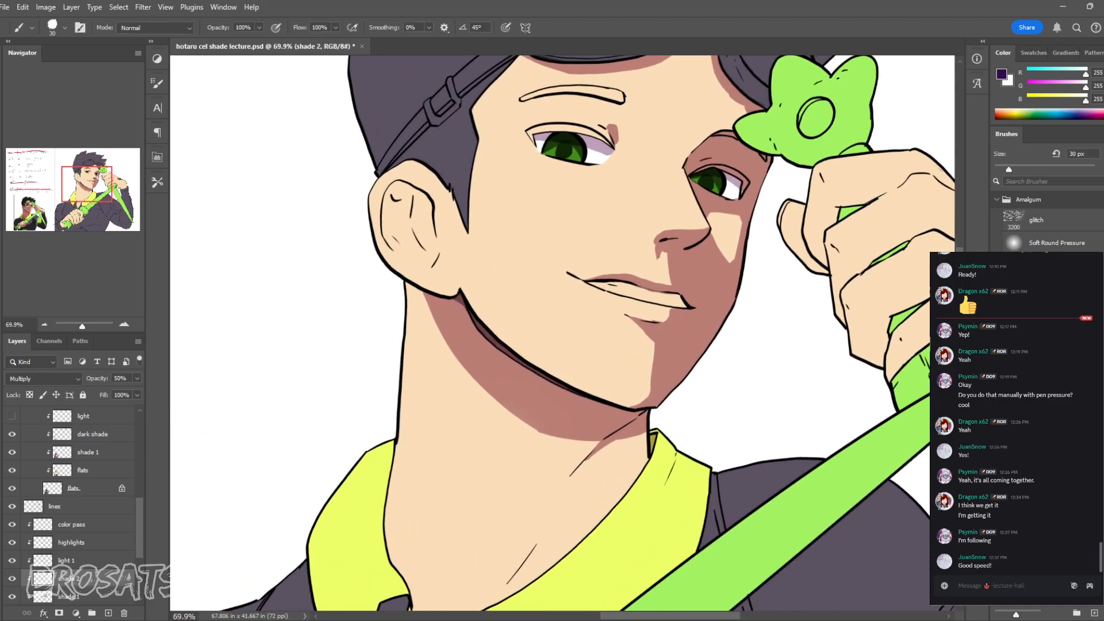
key(])
drag(458, 303, 499, 363)
mouse_move(467, 329)
mouse_down()
mouse_move(525, 389)
mouse_move(602, 402)
mouse_up()
drag(495, 348, 601, 409)
Step: Erase the end of the dark jaw shadow near the chin with a smaller eraser
key(e)
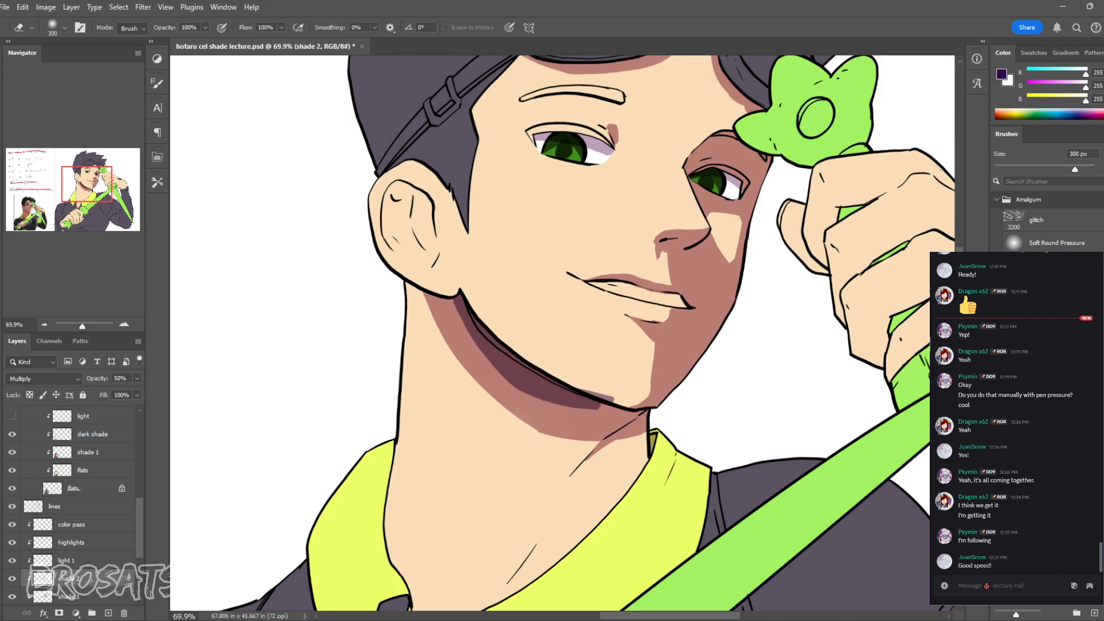
key([)
key([)
key([)
key([)
key([)
key([)
key([)
key([)
key([)
key([)
drag(613, 400, 580, 390)
Step: Undo the erasing and the latest wide shadow strokes under the jaw
key(z)
mouse_move(705, 431)
mouse_down()
mouse_move(637, 449)
mouse_move(698, 448)
mouse_up()
mouse_move(687, 395)
mouse_down()
mouse_move(618, 388)
mouse_move(580, 340)
mouse_move(687, 396)
mouse_up()
key(b)
key(ctrl+z)
key(ctrl+z)
key(ctrl+z)
key(ctrl+z)
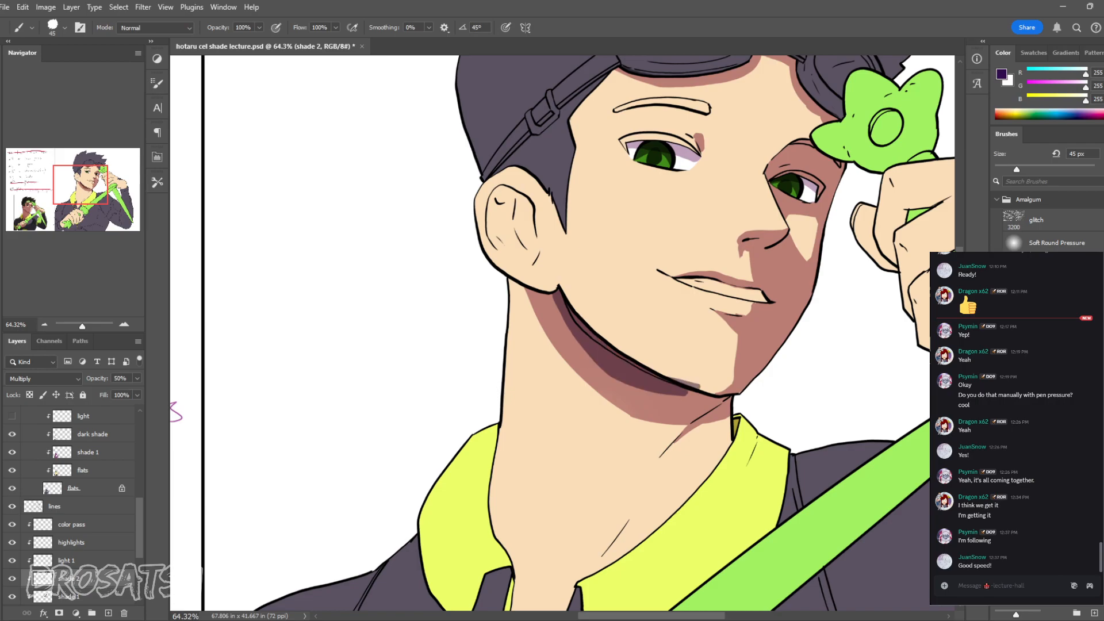
key(ctrl+z)
key(ctrl+z)
key(ctrl+z)
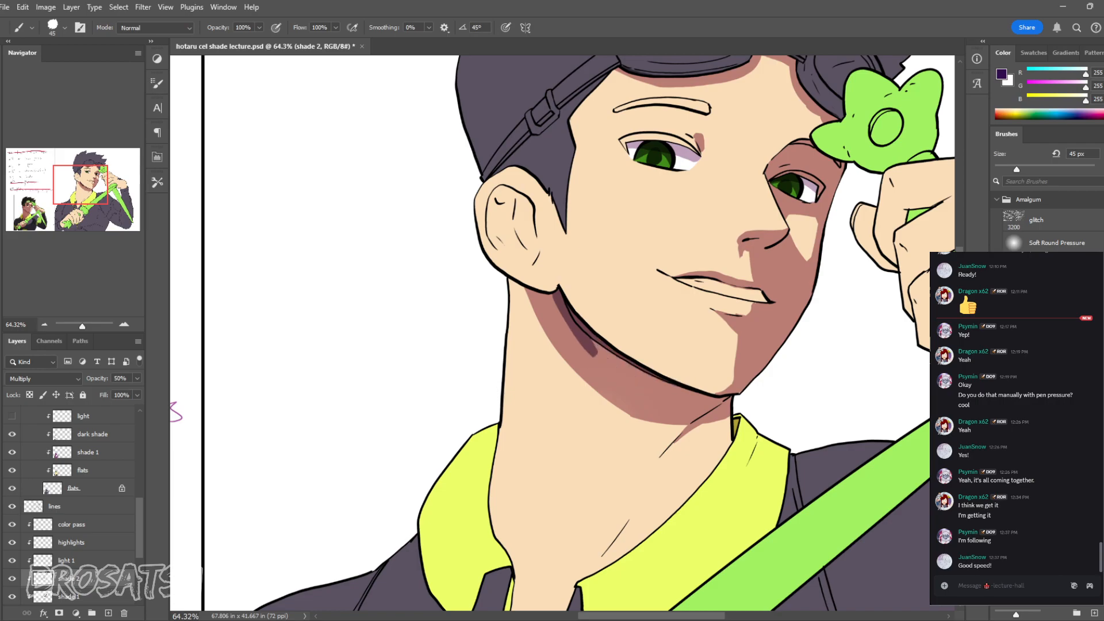
Step: Select the reference's dark shade layer and toggle its visibility to compare the character with and without it
key(z)
drag(745, 305, 518, 305)
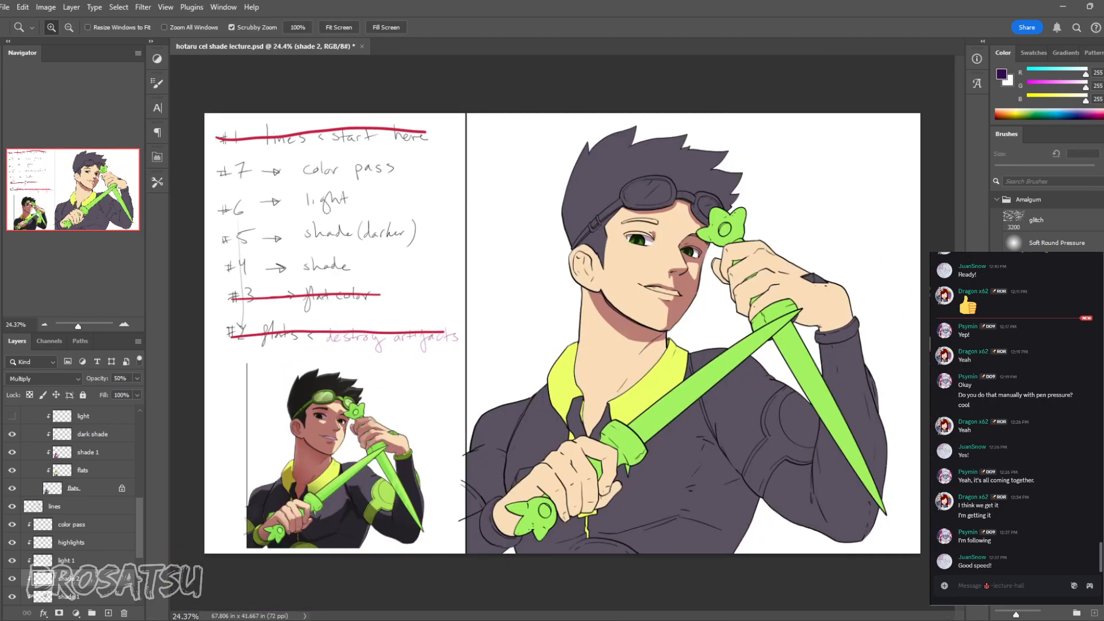
drag(298, 492, 555, 471)
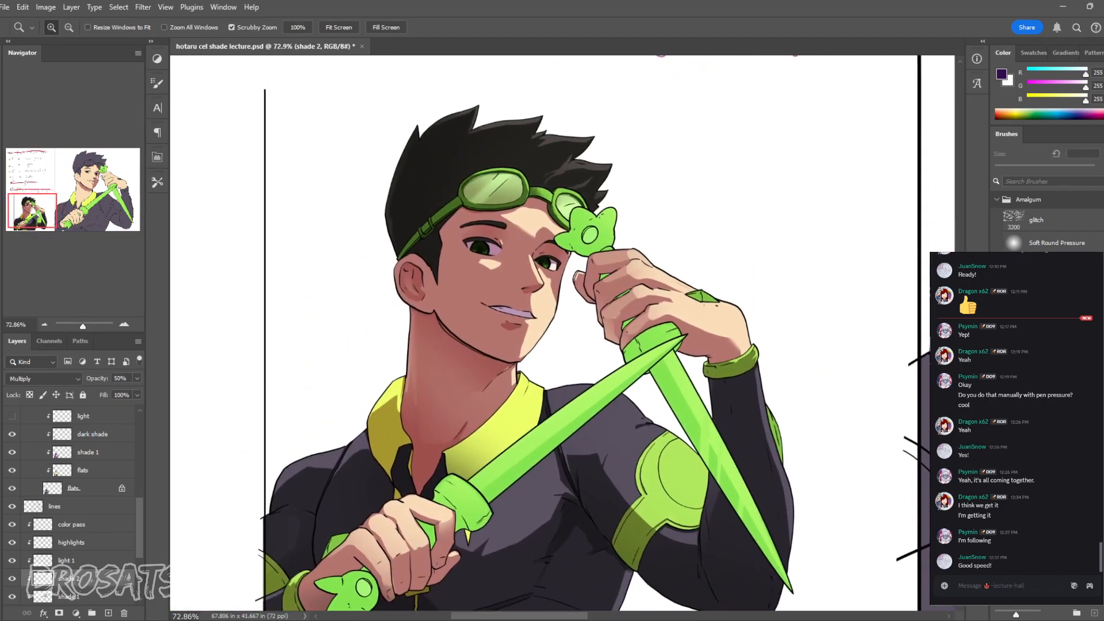
key(v)
click(92, 434)
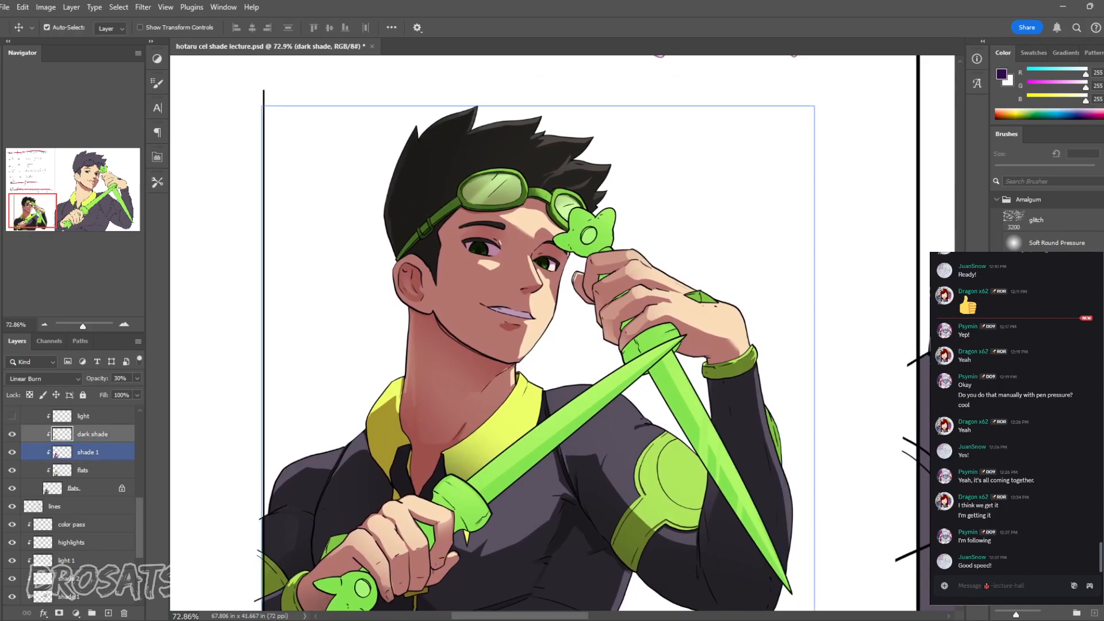
click(12, 434)
click(12, 434)
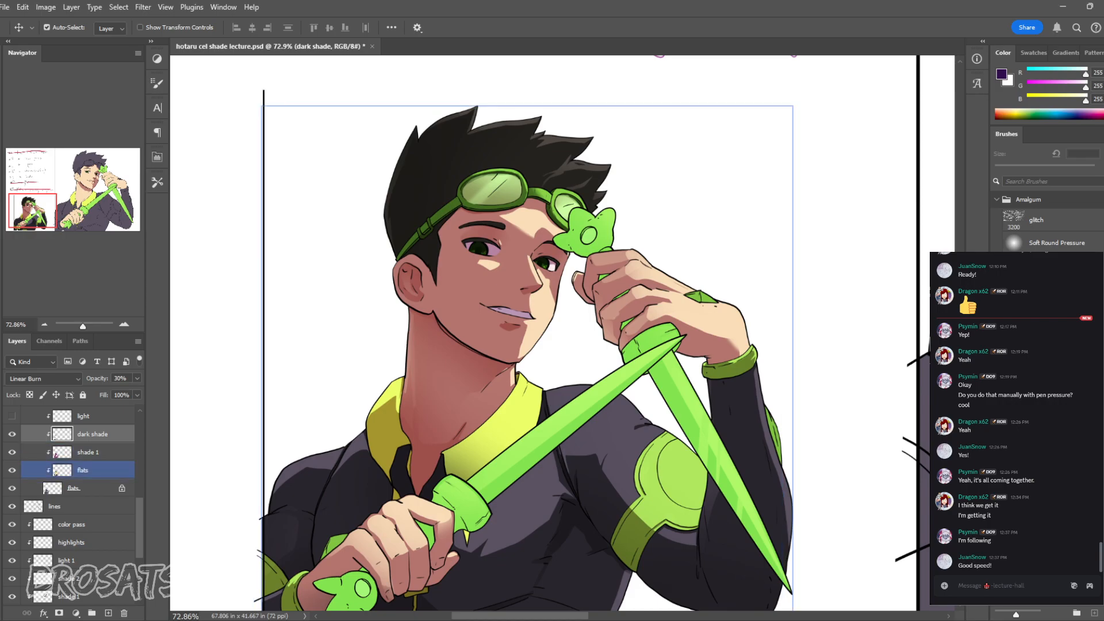
click(13, 434)
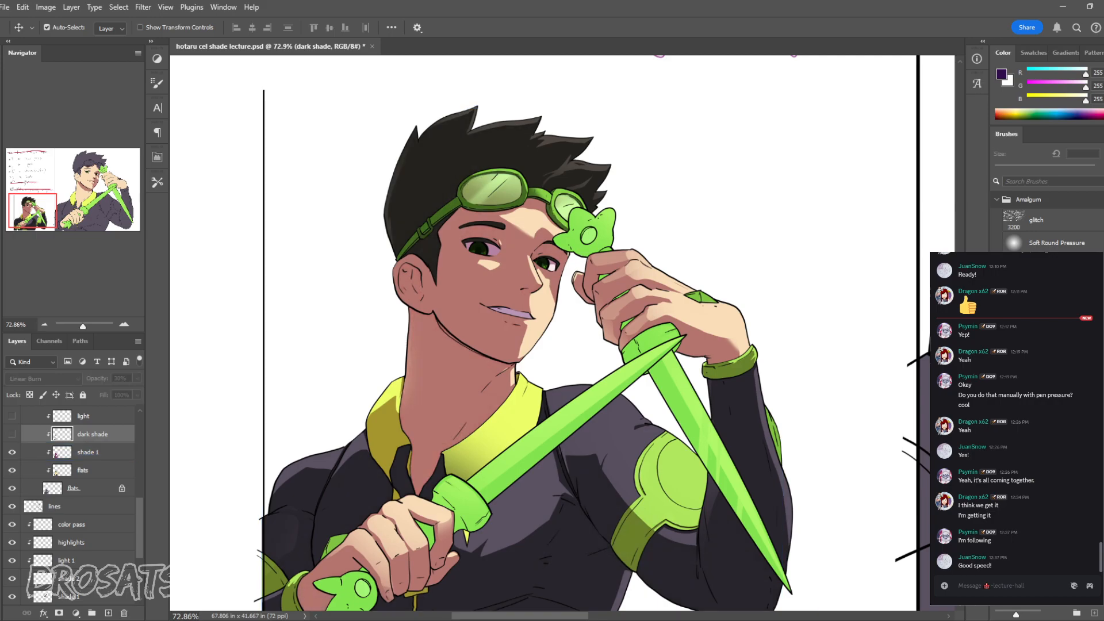
click(12, 434)
click(12, 434)
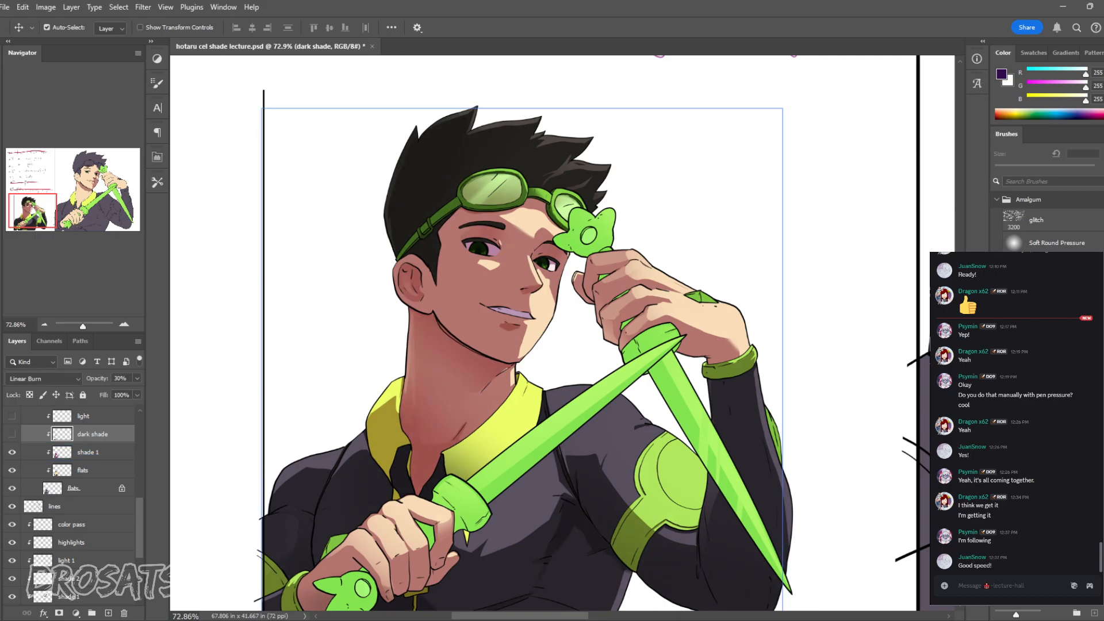
click(12, 434)
Step: Examine the darker shading on the reference's torso, sleeve and lower hand up close
drag(586, 537, 633, 448)
key(z)
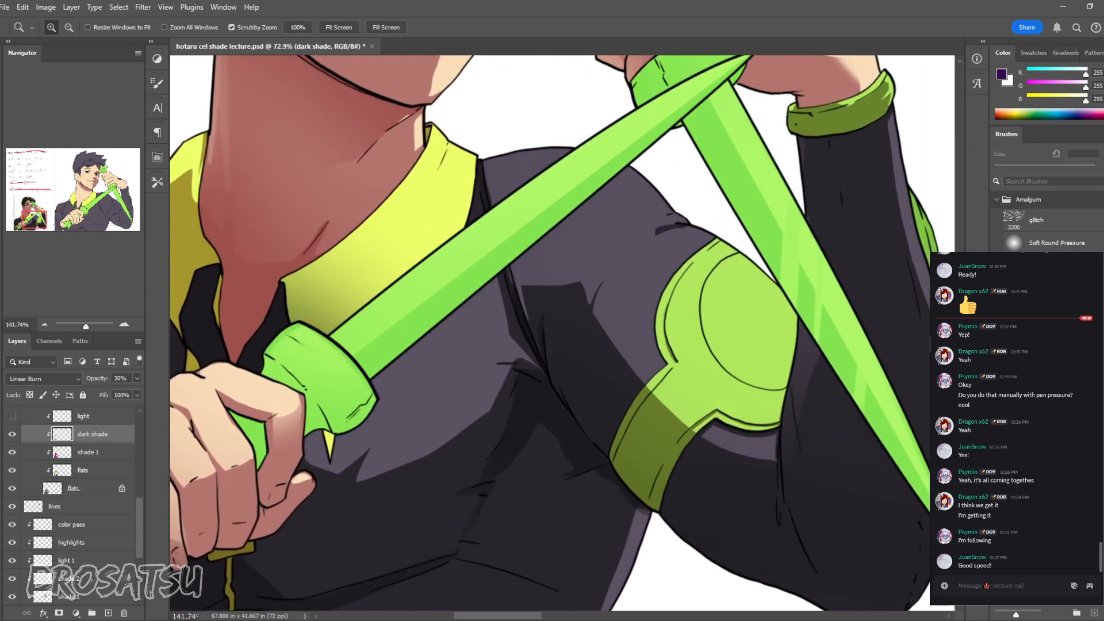
drag(431, 414, 708, 254)
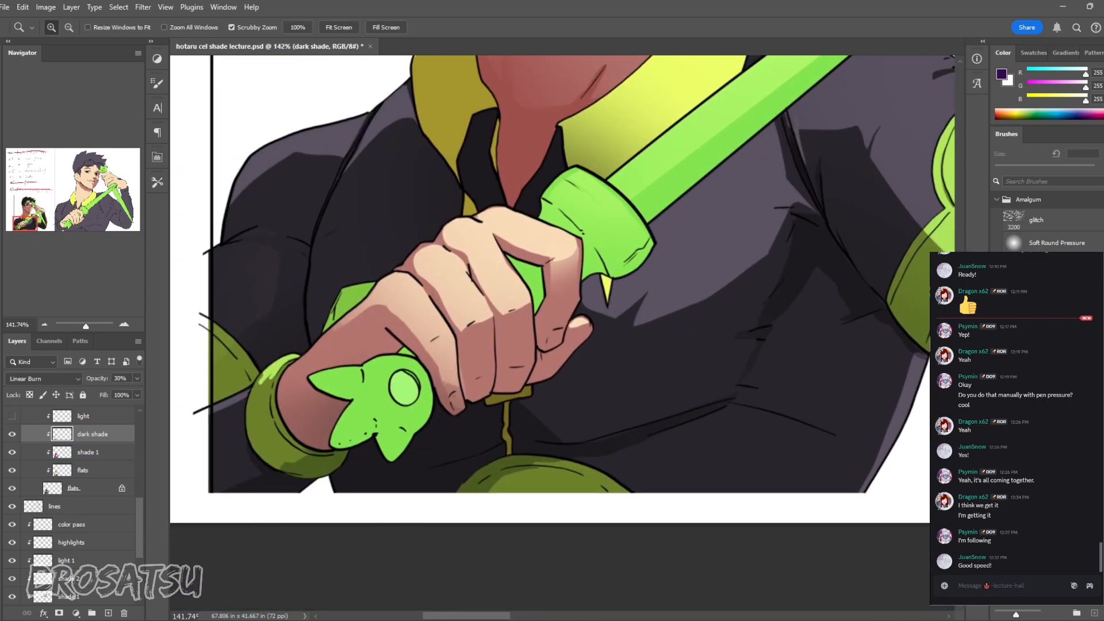
drag(606, 292, 495, 292)
drag(495, 292, 248, 442)
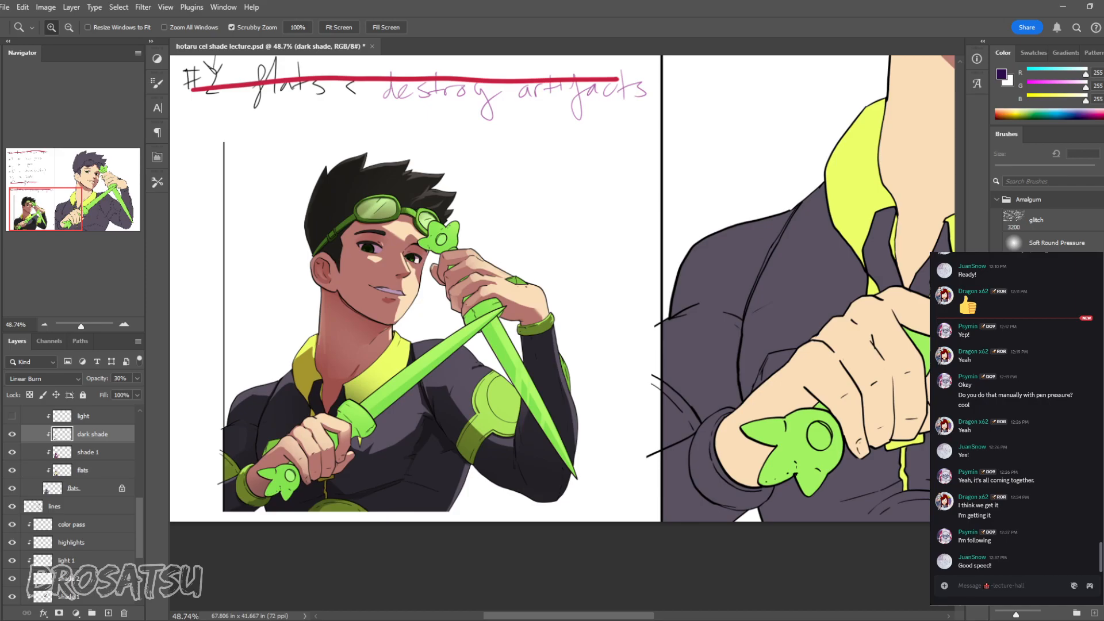
Step: Hide the reference's dark shade layer and show its light layer
click(12, 434)
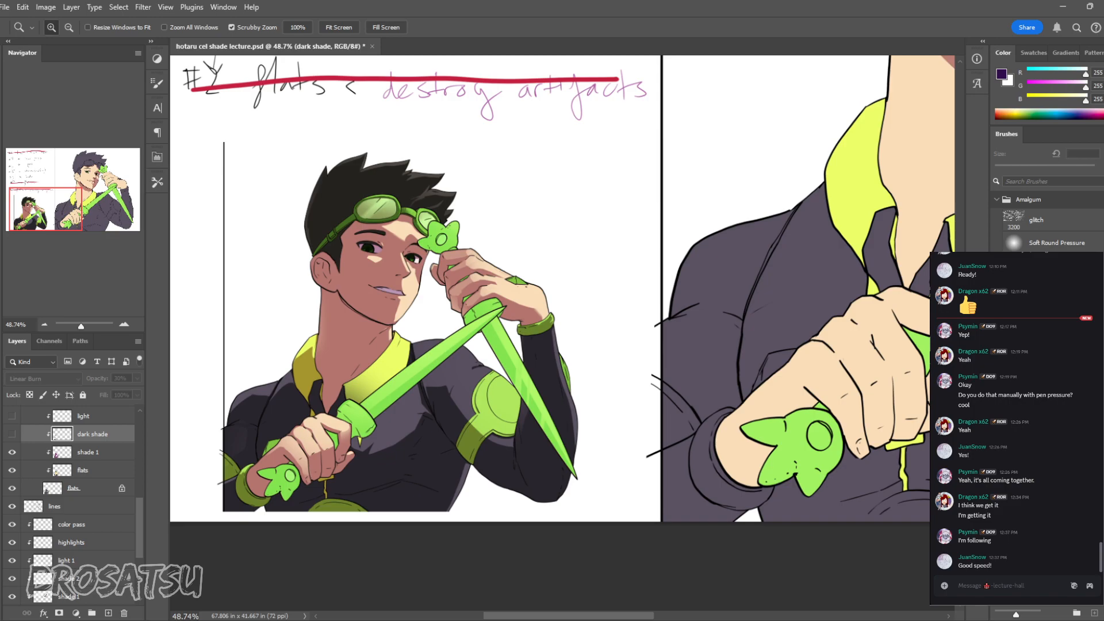
click(12, 415)
scroll(74, 506, down, 2)
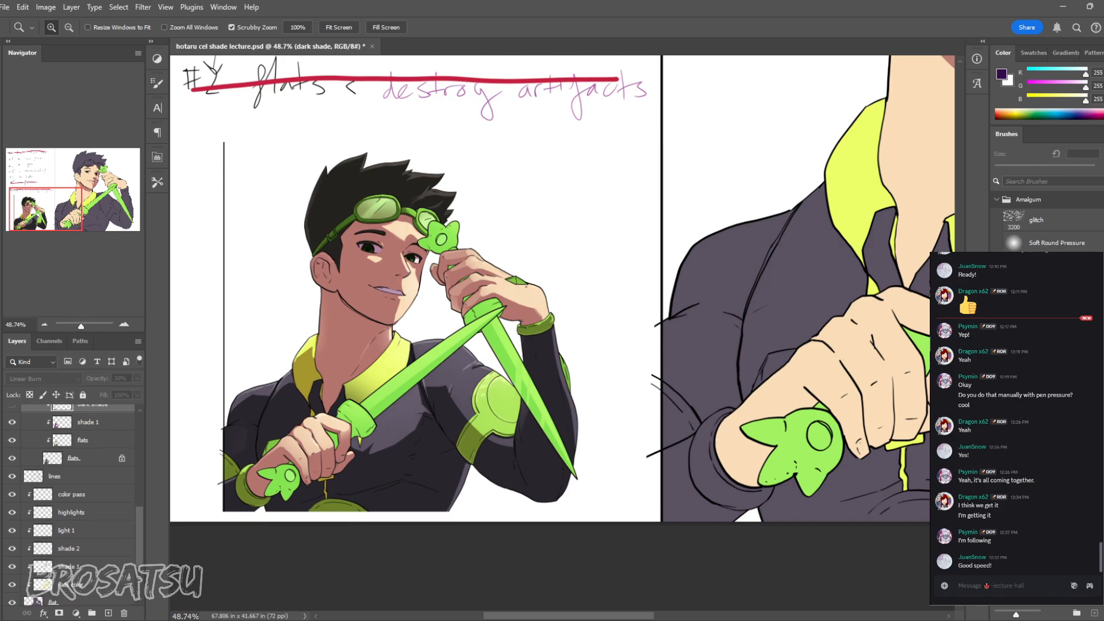
Step: Hide the painting's shade 2 layer and make light 1 the active layer
click(87, 548)
click(12, 548)
click(86, 531)
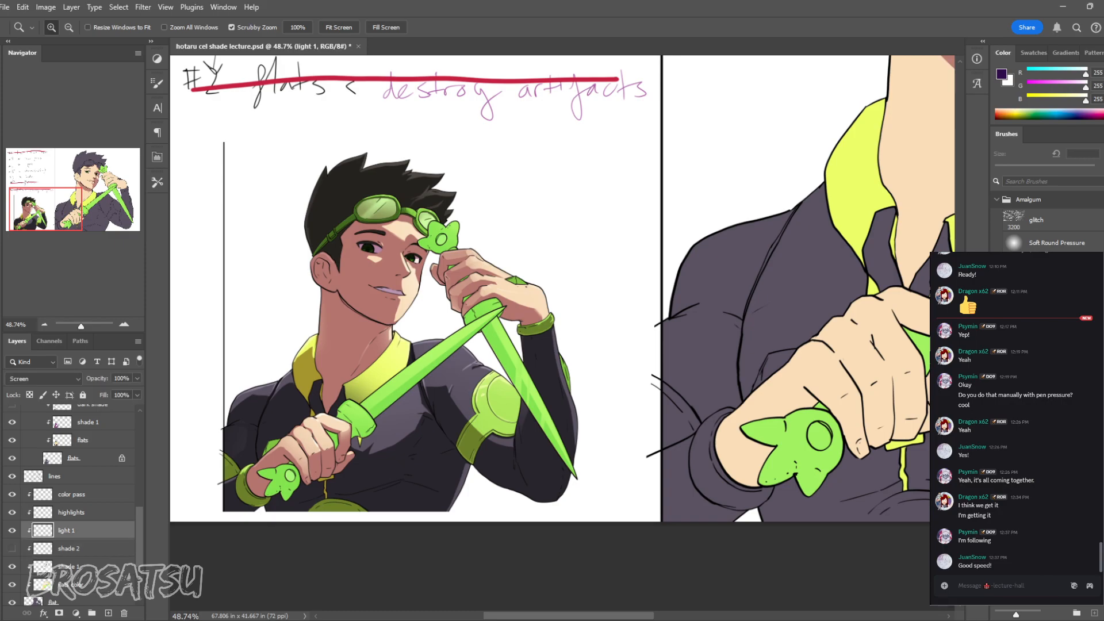
Step: Sample the skin tone from the large character's face as the brush color
drag(823, 259, 289, 473)
drag(575, 351, 488, 350)
drag(552, 311, 556, 350)
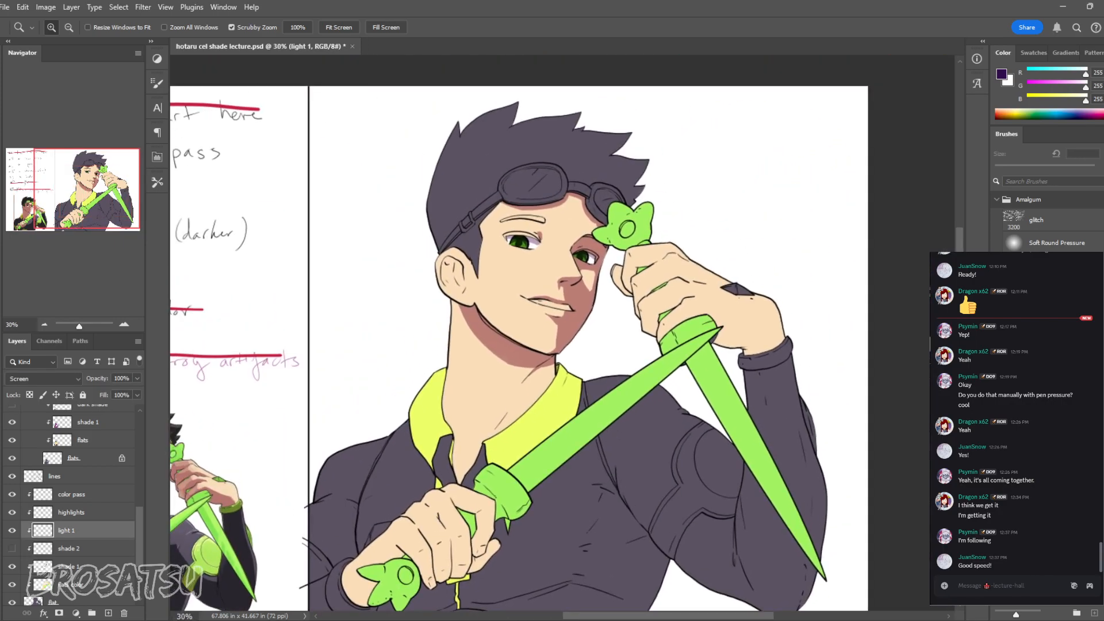
drag(590, 263, 659, 263)
key(b)
alt+click(494, 265)
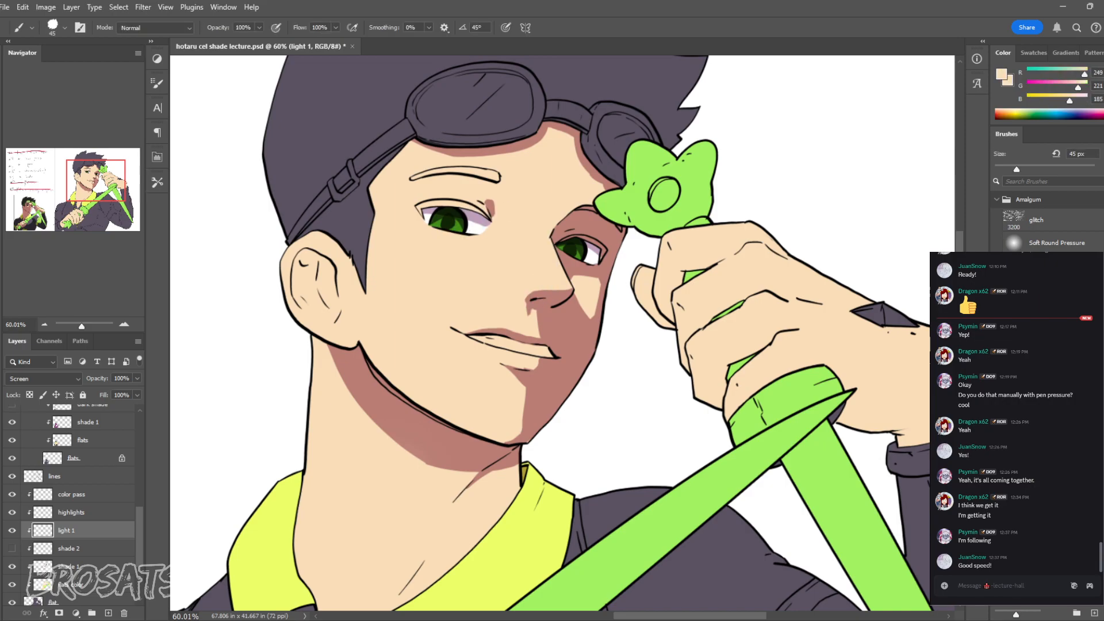
Step: Try pale highlight dabs on the shadowed cheek, the nose and the forehead, reducing the brush to 30 px
mouse_move(572, 351)
mouse_down()
mouse_move(546, 406)
mouse_move(584, 368)
mouse_up()
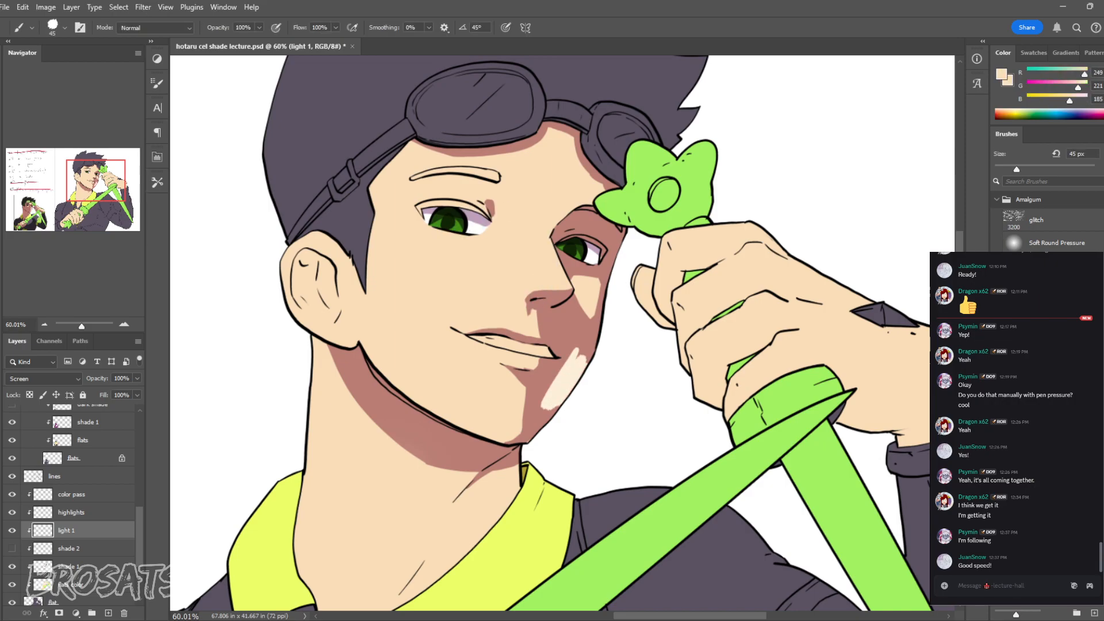
key(ctrl+z)
drag(537, 245, 551, 275)
key(ctrl+z)
key(bracketleft)
key(bracketleft)
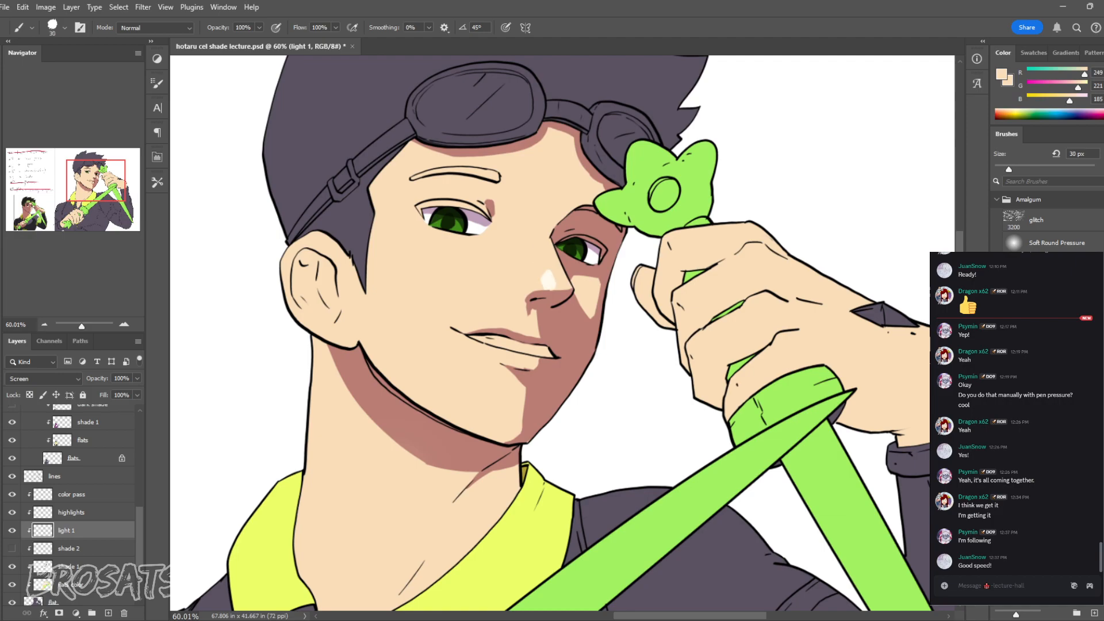
mouse_move(504, 159)
mouse_down()
mouse_move(524, 160)
mouse_move(509, 167)
mouse_up()
key(ctrl+z)
key(ctrl+z)
Step: Paint a pale highlight along the outer rim of the ear on the light 1 layer
key(z)
drag(188, 301, 247, 301)
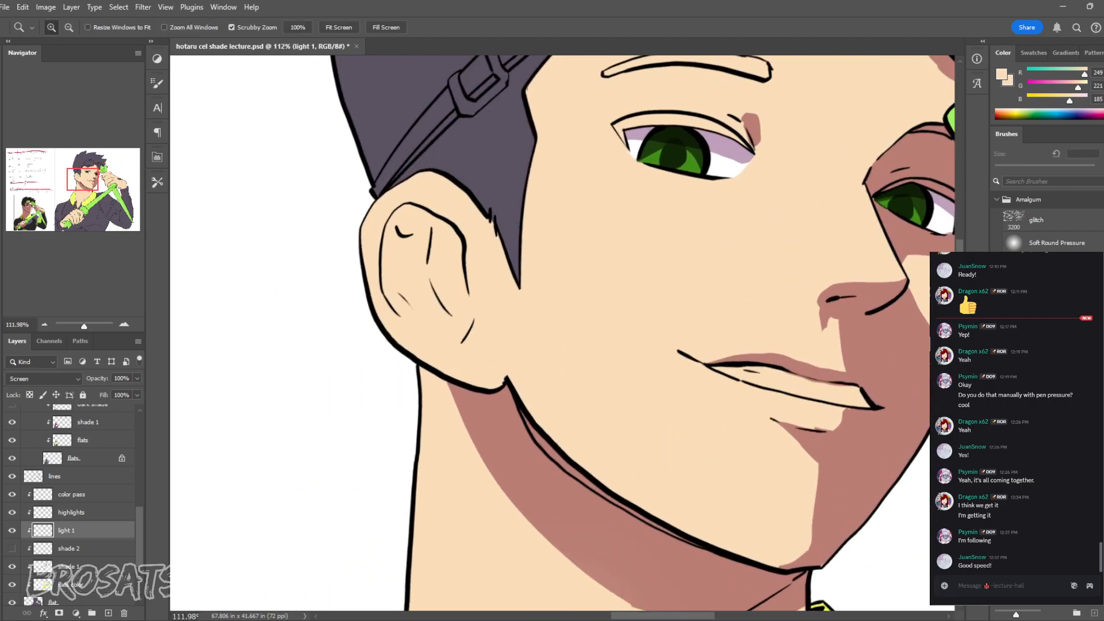
key(b)
mouse_move(375, 307)
mouse_down()
mouse_move(366, 262)
mouse_move(378, 202)
mouse_move(410, 182)
mouse_move(476, 176)
mouse_move(451, 200)
mouse_up()
key(e)
key(b)
key(l)
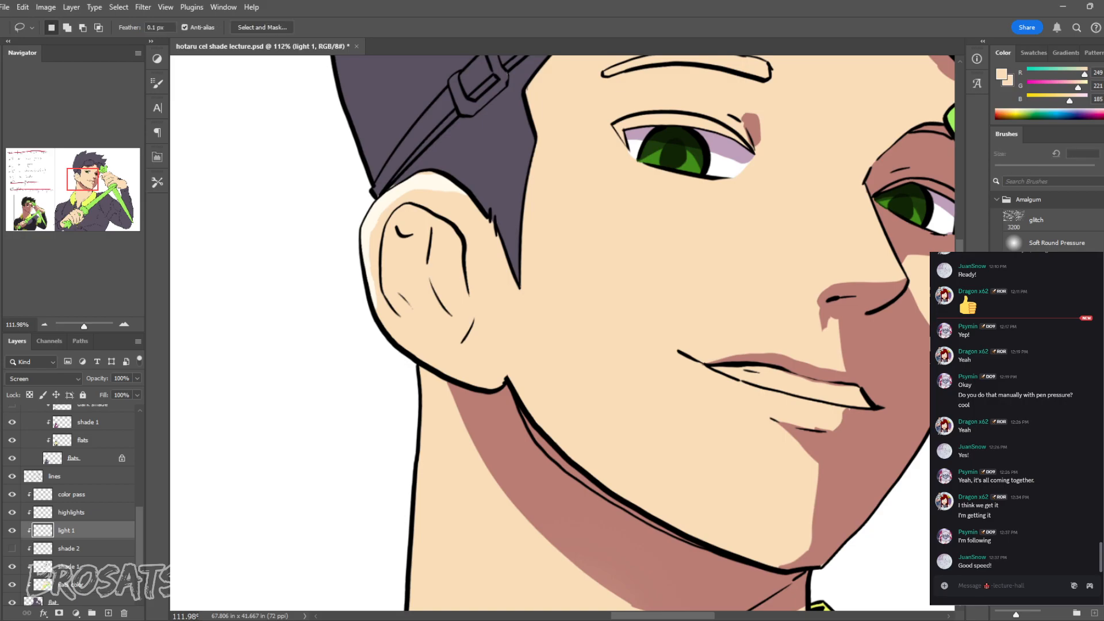
Step: Try a lasso-shaped pale highlight on the cheek, filling it and softening its lower edge with an eraser enlarged to 250 px
mouse_move(609, 192)
mouse_down()
mouse_move(734, 245)
mouse_move(647, 315)
mouse_move(599, 192)
mouse_up()
key(alt+BackSpace)
key(e)
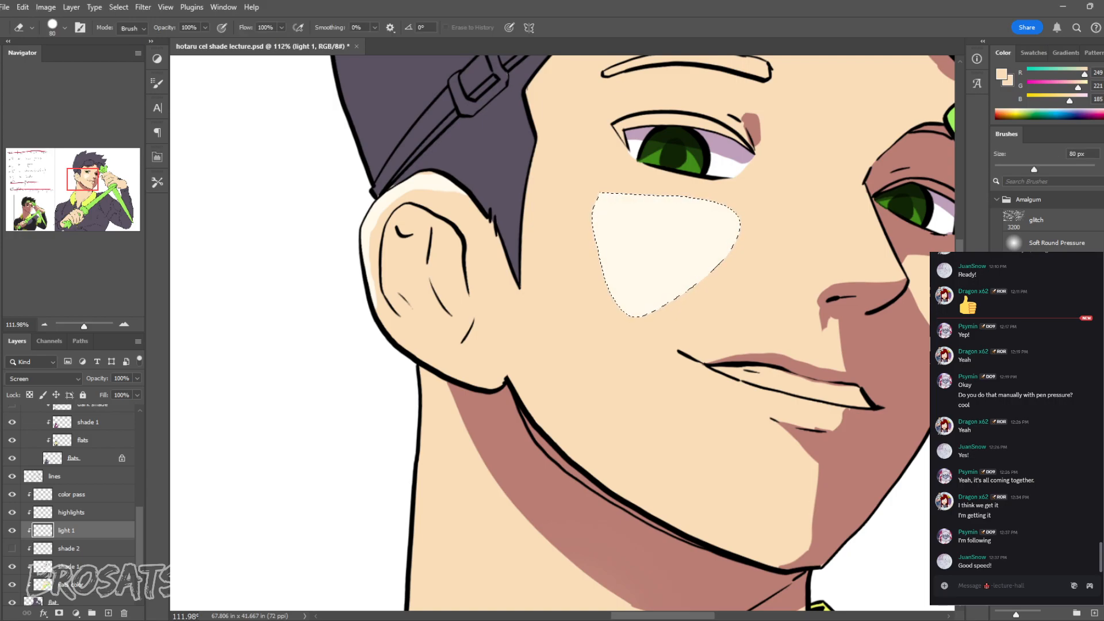
key(ctrl+d)
key(])
key(])
key(])
key(])
key(])
mouse_move(598, 351)
mouse_down()
mouse_move(725, 322)
mouse_move(661, 322)
mouse_move(771, 326)
mouse_up()
Step: Try a pale highlight down the outer side of the neck by outlining, filling and softening it with the large eraser
key(z)
key(b)
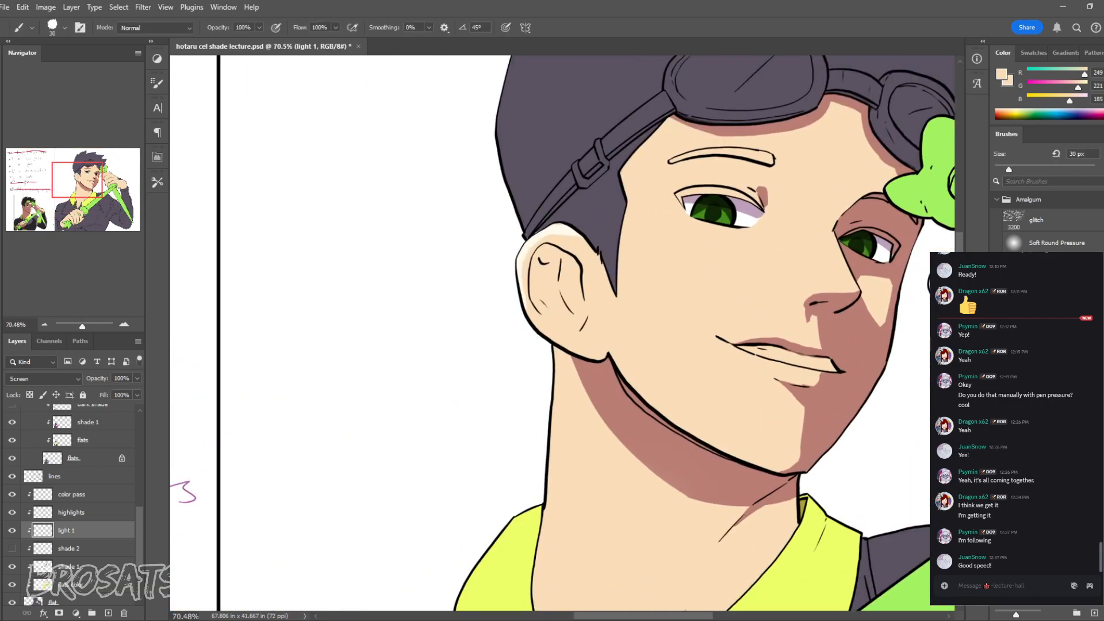
mouse_move(570, 357)
mouse_down()
mouse_move(595, 417)
mouse_move(536, 607)
mouse_up()
key(w)
click(568, 437)
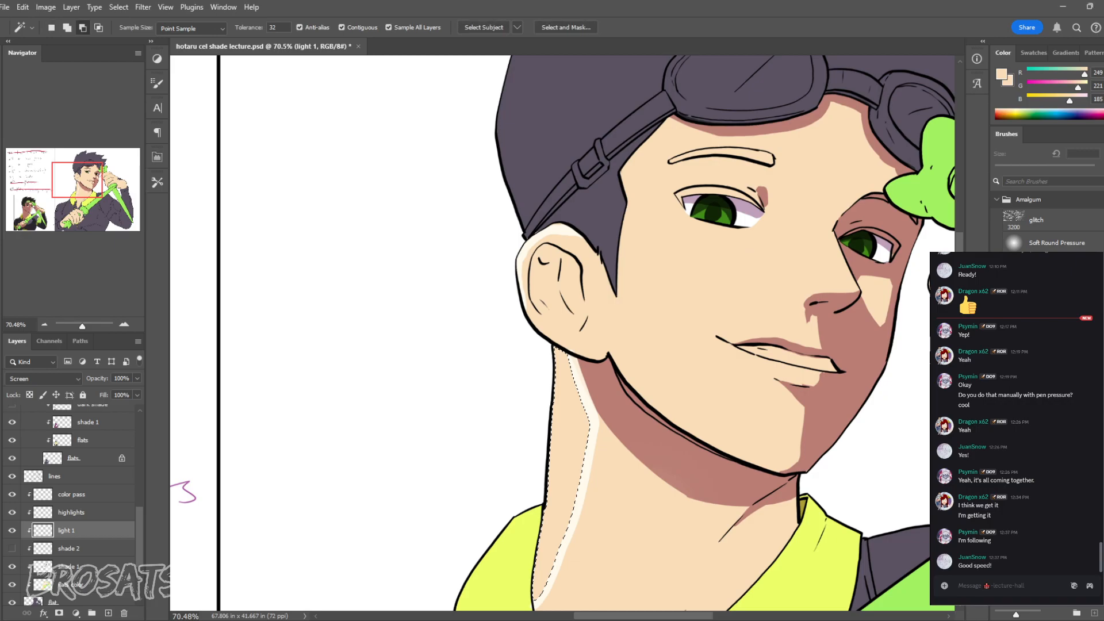
key(alt+BackSpace)
key(ctrl+d)
key(e)
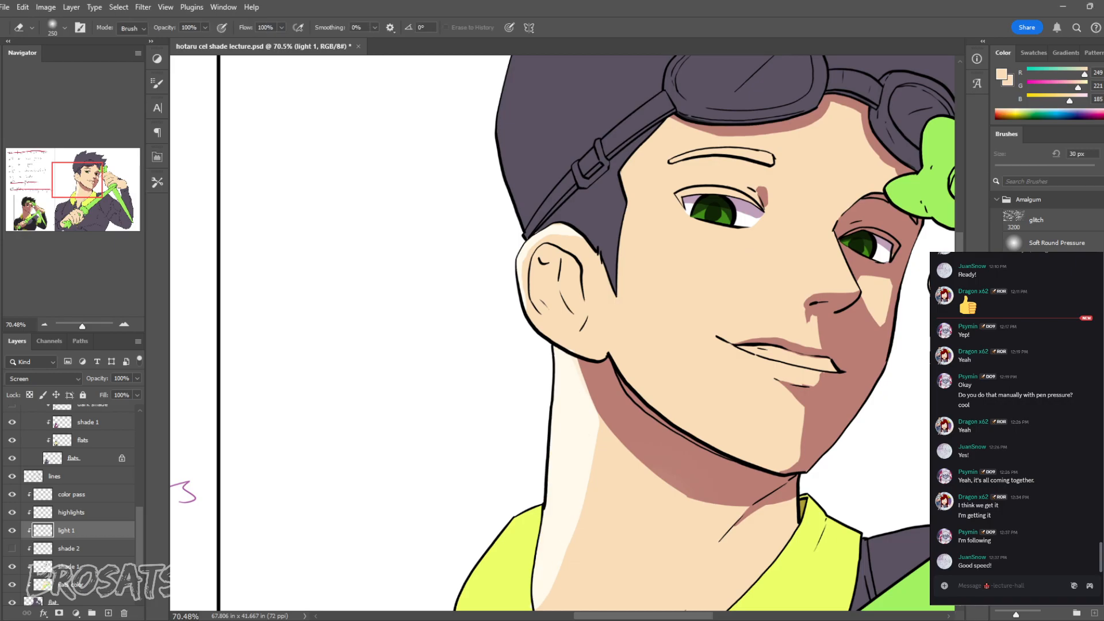
key(z)
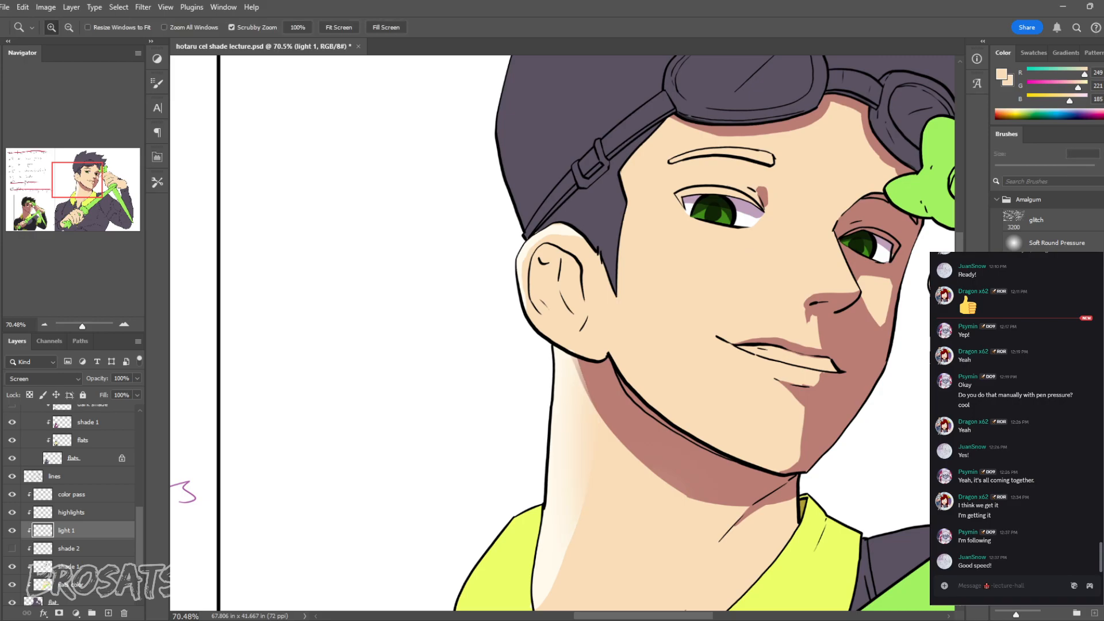
Step: Clear the trial highlights from the large character's ear and neck on the light 1 layer
key(ctrl+0)
drag(658, 298, 704, 299)
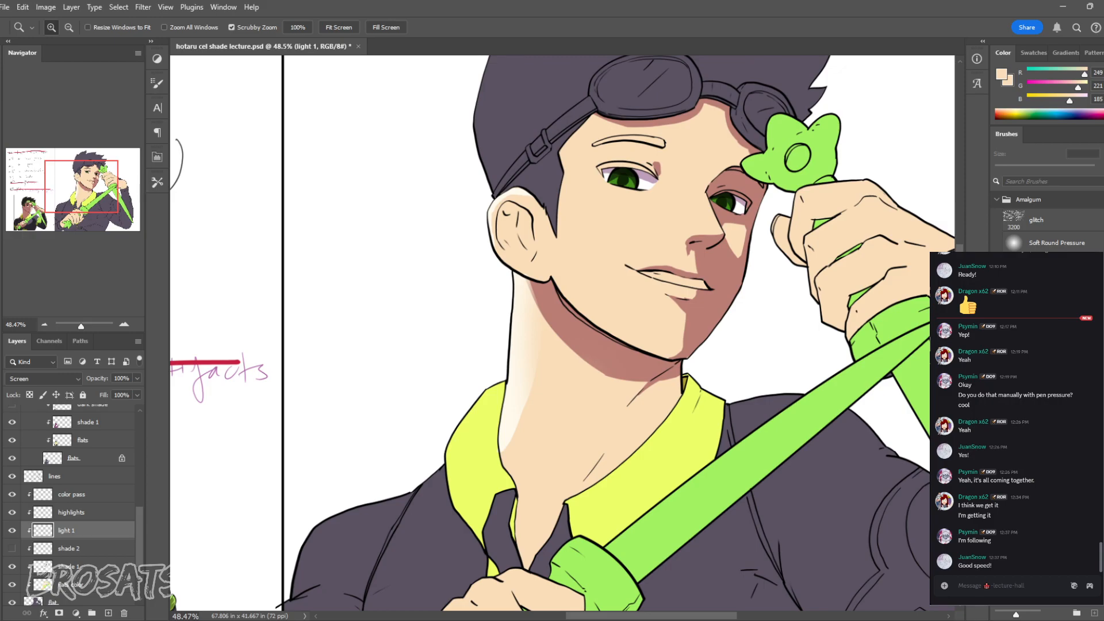
key(l)
mouse_move(572, 190)
mouse_down()
mouse_move(428, 454)
mouse_move(575, 345)
mouse_move(569, 184)
mouse_up()
key(ctrl+d)
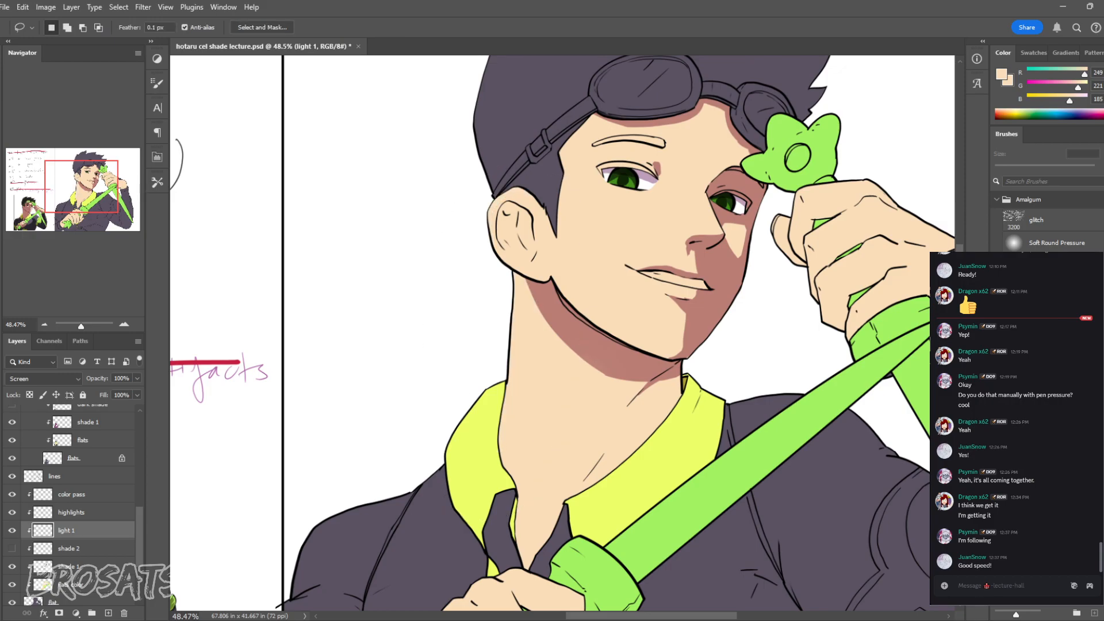
Step: Examine the small finished painting's lighting by repeatedly hiding and showing its light layer
key(z)
drag(690, 230, 605, 252)
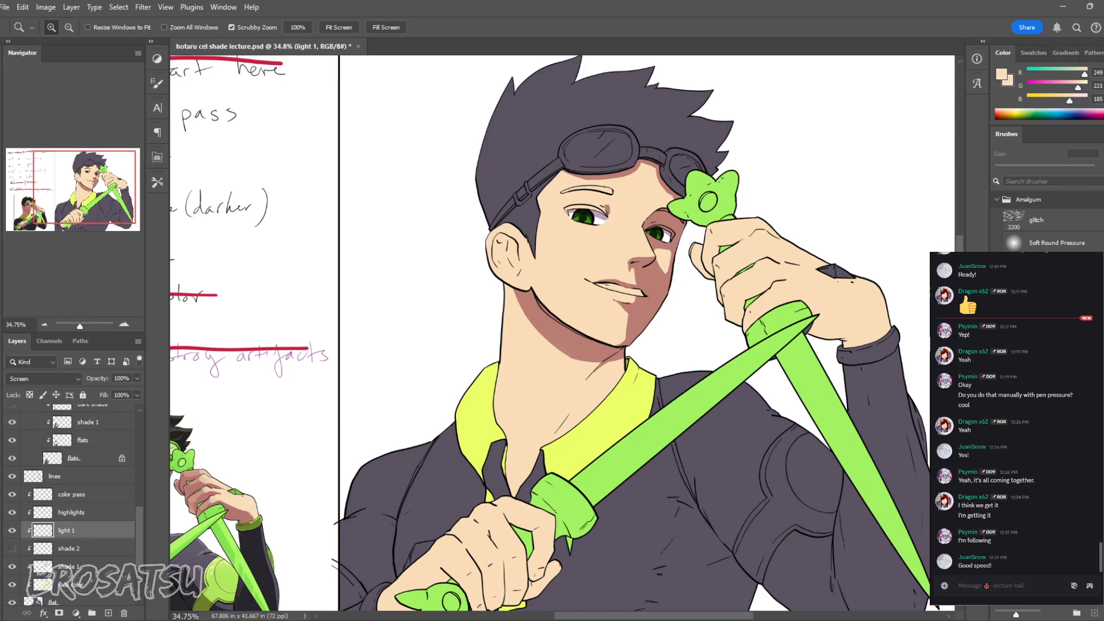
drag(288, 402, 630, 287)
drag(435, 506, 495, 506)
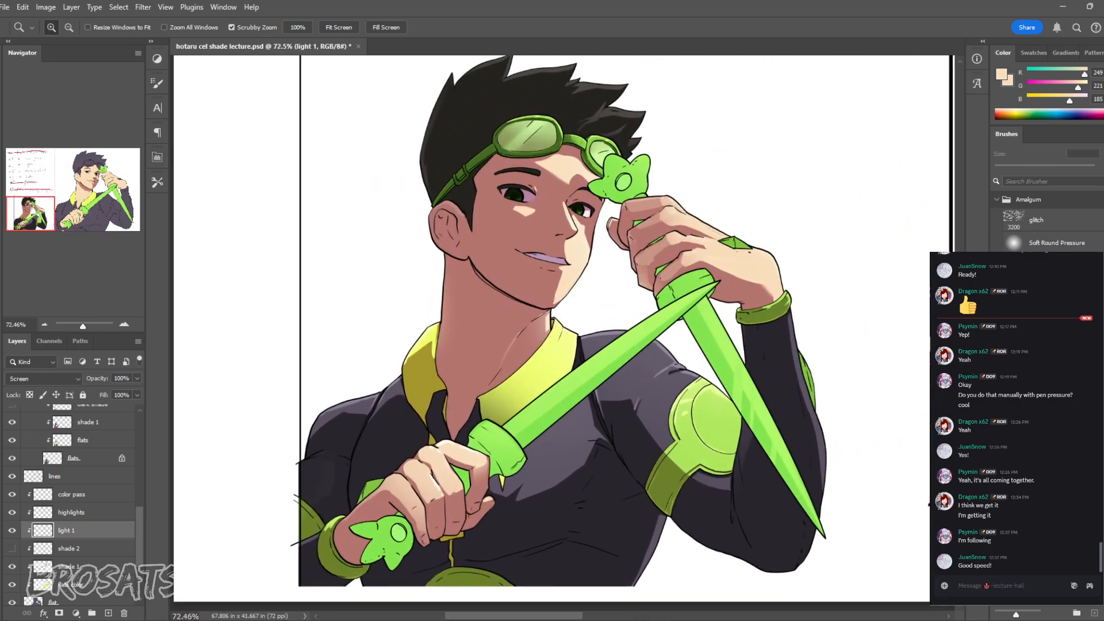
scroll(74, 500, up, 3)
click(92, 431)
click(11, 430)
click(12, 430)
click(12, 431)
click(12, 431)
drag(548, 467, 583, 466)
click(11, 431)
click(12, 431)
Step: Duplicate the small painting's light layer seven times and compare the figure with the topmost copy hidden and shown
key(ctrl+j)
key(ctrl+j)
key(ctrl+j)
key(ctrl+j)
key(ctrl+j)
key(ctrl+j)
key(ctrl+j)
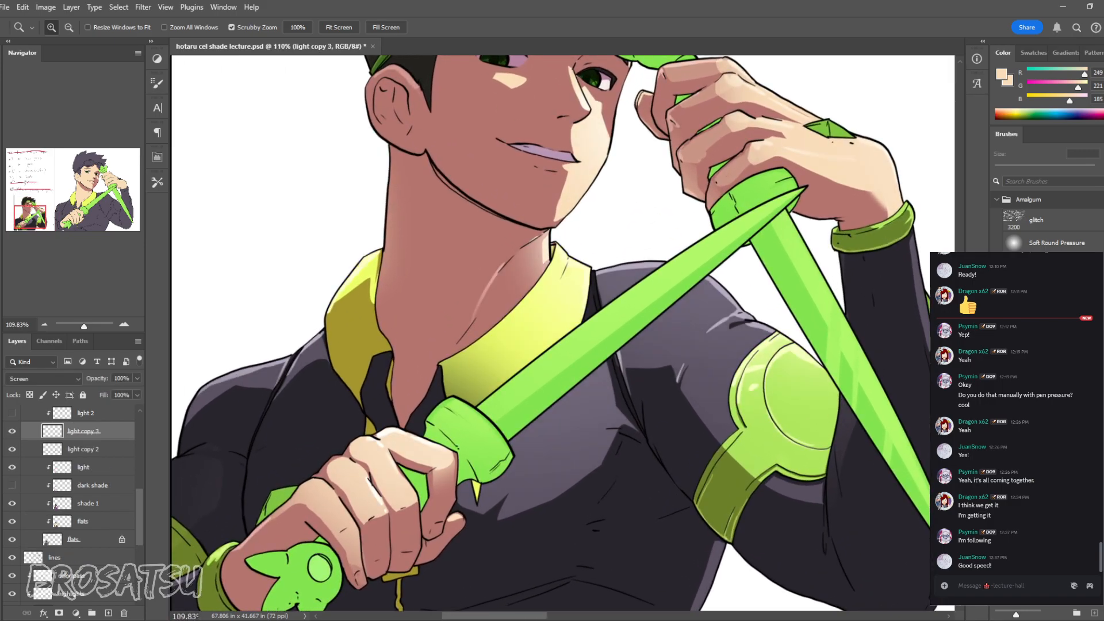
drag(549, 276, 490, 385)
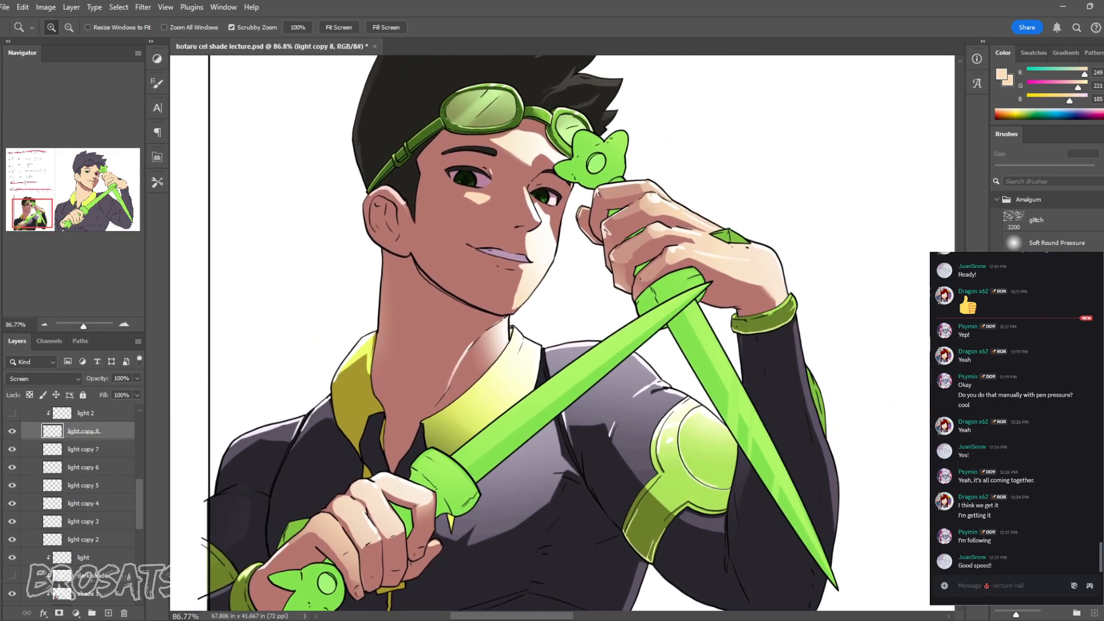
click(12, 431)
click(12, 431)
click(11, 430)
click(12, 431)
drag(631, 403, 651, 403)
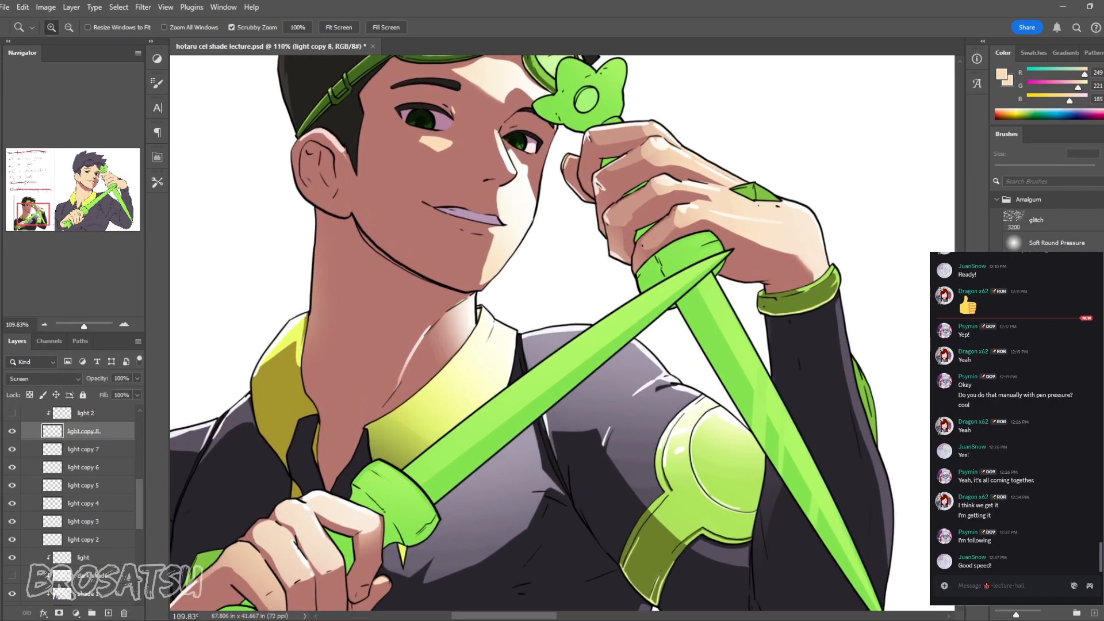
Step: Try red brush marks over the small figure's jacket and along its shoulder highlights, and undo all of them
key(d)
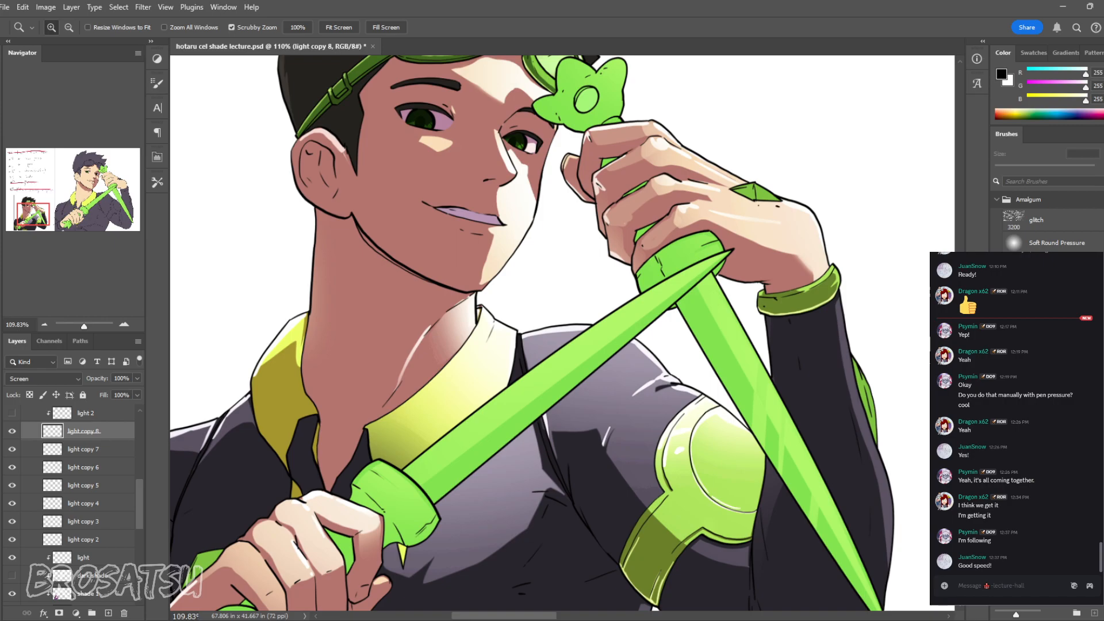
key(x)
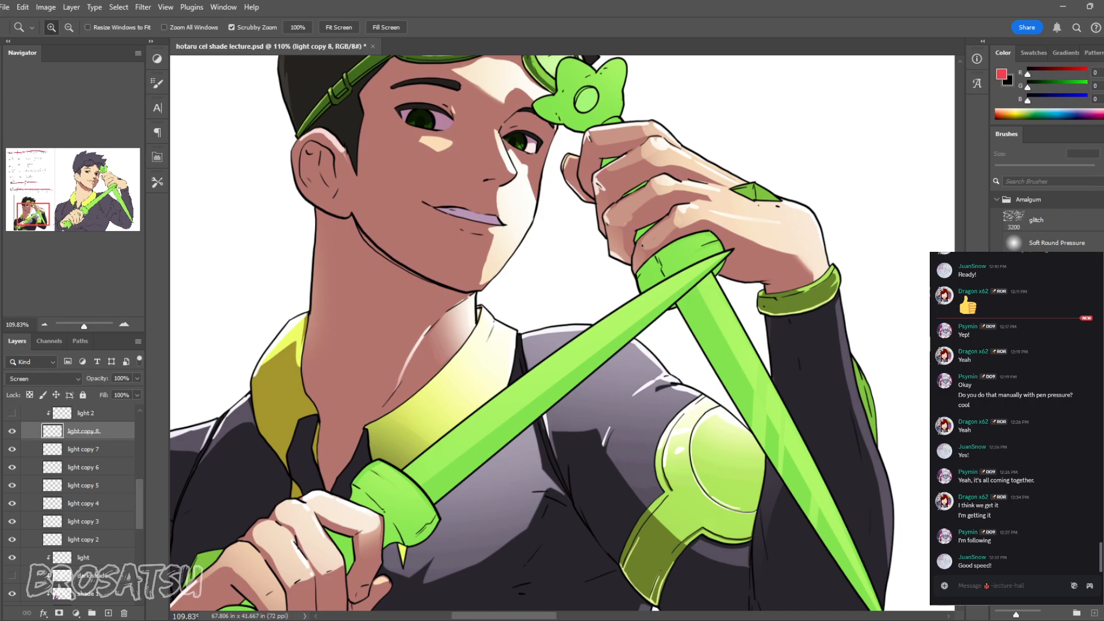
key(b)
mouse_move(495, 454)
mouse_down()
mouse_move(580, 529)
mouse_move(805, 322)
mouse_up()
key(ctrl+z)
mouse_move(750, 561)
mouse_down()
mouse_move(598, 437)
mouse_move(552, 497)
mouse_move(429, 586)
mouse_move(377, 553)
mouse_move(374, 518)
mouse_up()
key(ctrl+z)
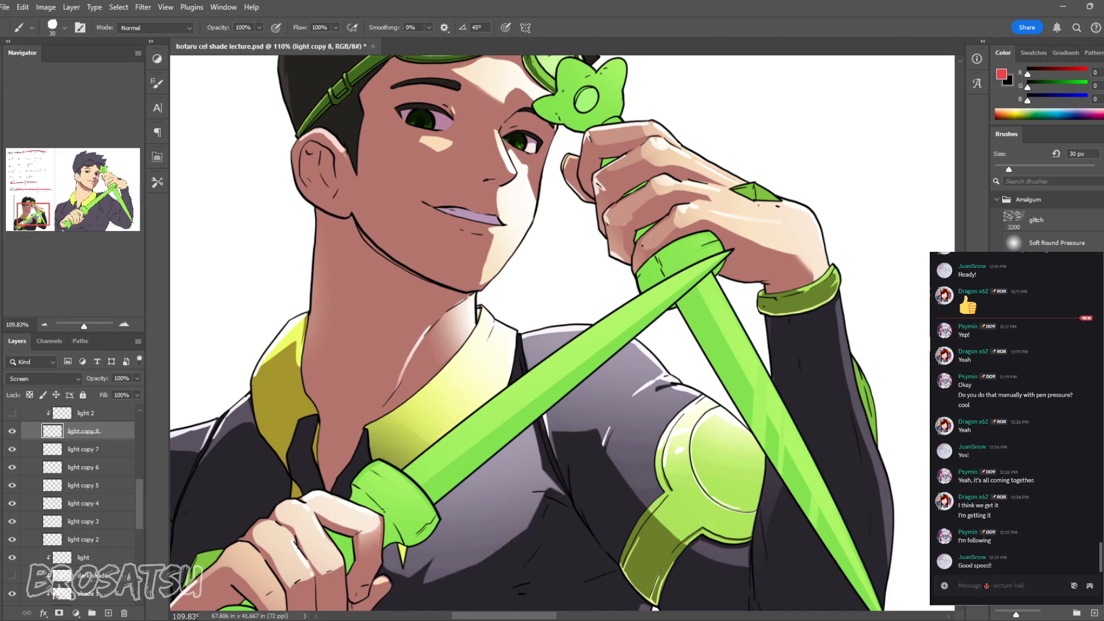
mouse_move(635, 396)
mouse_down()
mouse_move(656, 368)
mouse_move(632, 345)
mouse_move(520, 339)
mouse_up()
drag(668, 385, 692, 395)
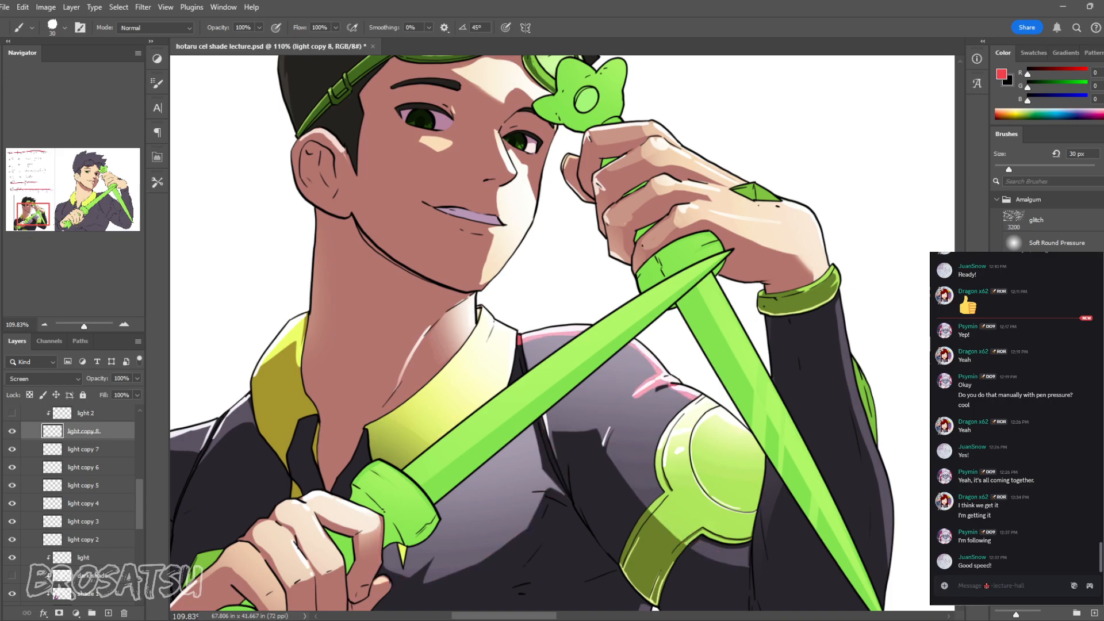
key(ctrl+z)
key(ctrl+z)
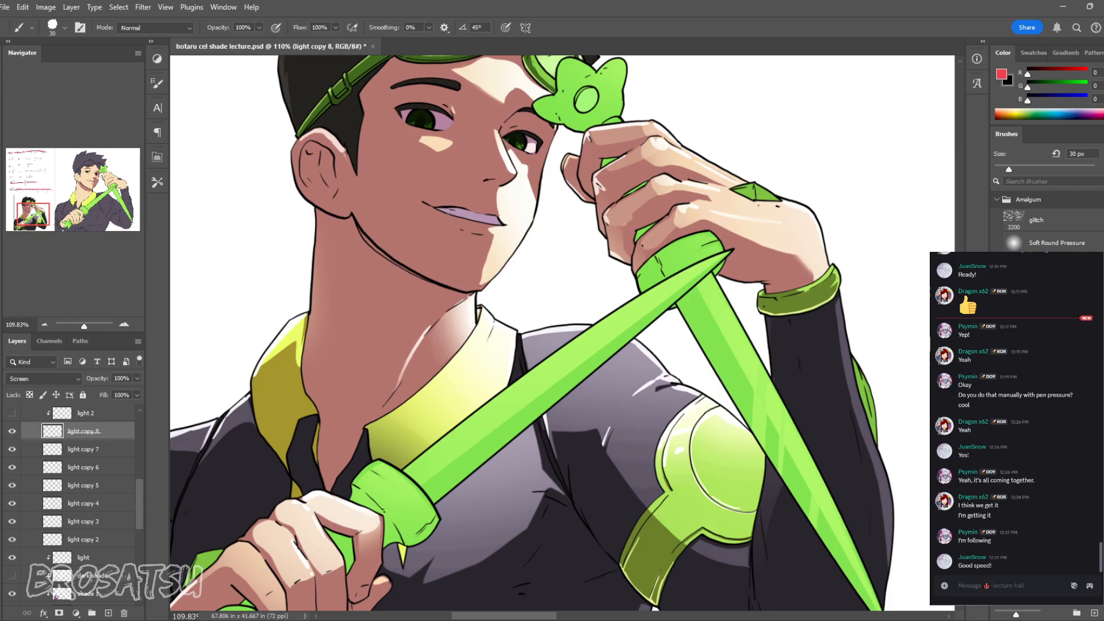
Step: Delete light copies 3 through 8 and clip light copy 2 to the layers below it
shift+click(84, 521)
key(Delete)
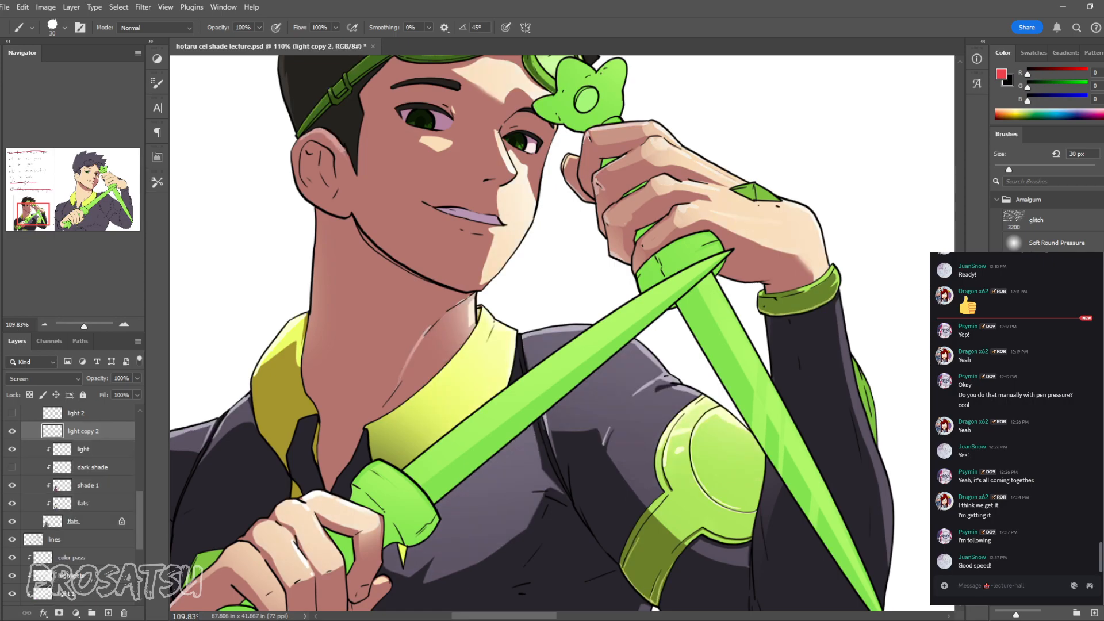
key(ctrl+alt+g)
Step: Clip the small painting's light 2 layer to the stack below and make both it and the dark shade layer visible
key(alt+bracketright)
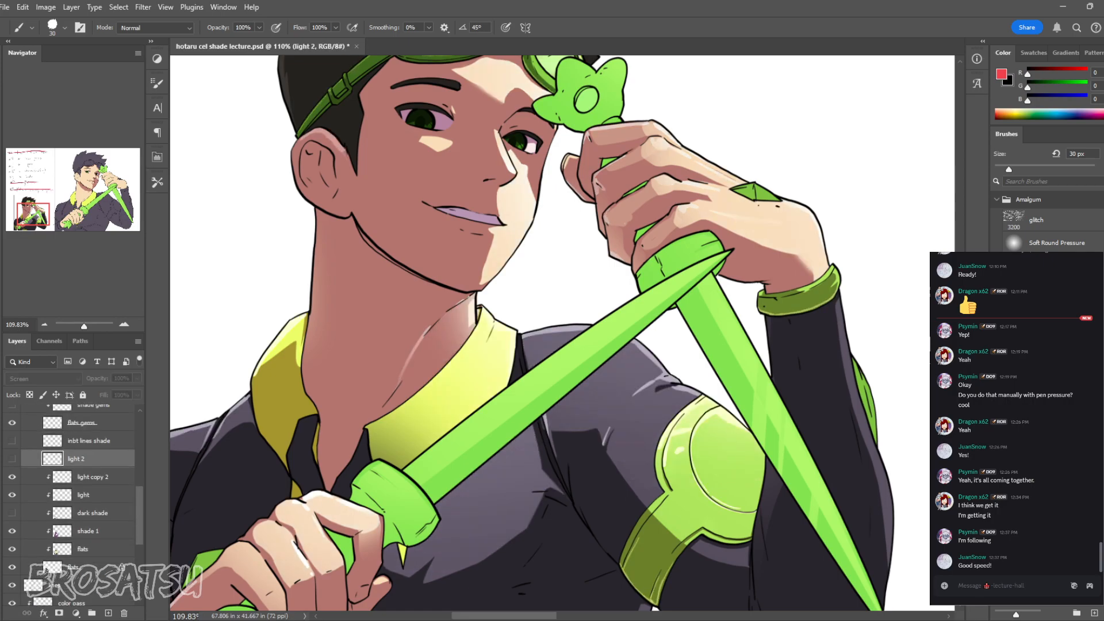
key(ctrl+alt+g)
key(ctrl+comma)
click(12, 528)
click(11, 474)
click(11, 474)
key(z)
drag(393, 386, 357, 386)
mouse_move(541, 305)
mouse_down()
mouse_move(556, 311)
mouse_move(529, 310)
mouse_up()
drag(443, 391, 482, 391)
drag(565, 379, 539, 379)
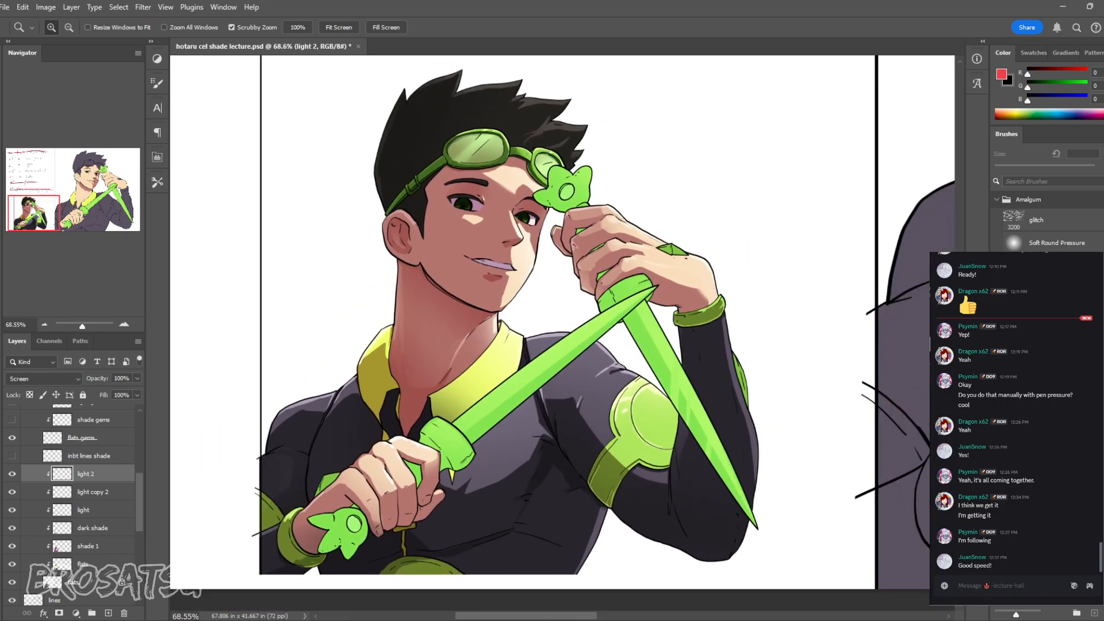
Step: Merge light copy 2 down into the light layer
key(alt+[)
key(alt+[)
key(alt+])
key(ctrl+e)
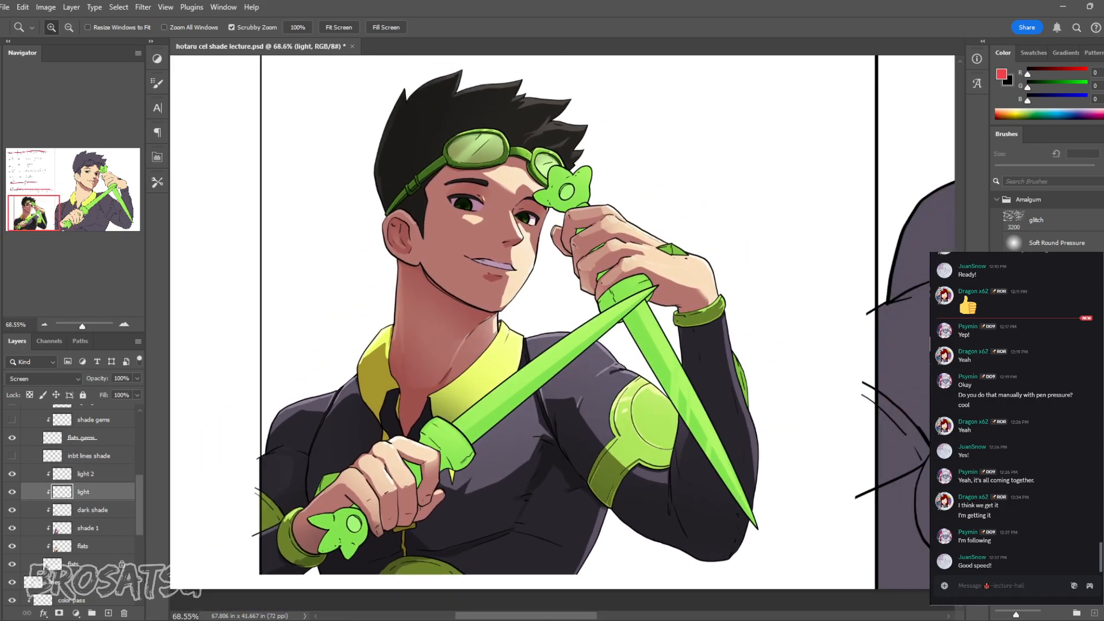
Step: Pick the large character's shade 1 layer, move the color pass layer directly above it and set color pass to 10% opacity
drag(568, 296, 287, 402)
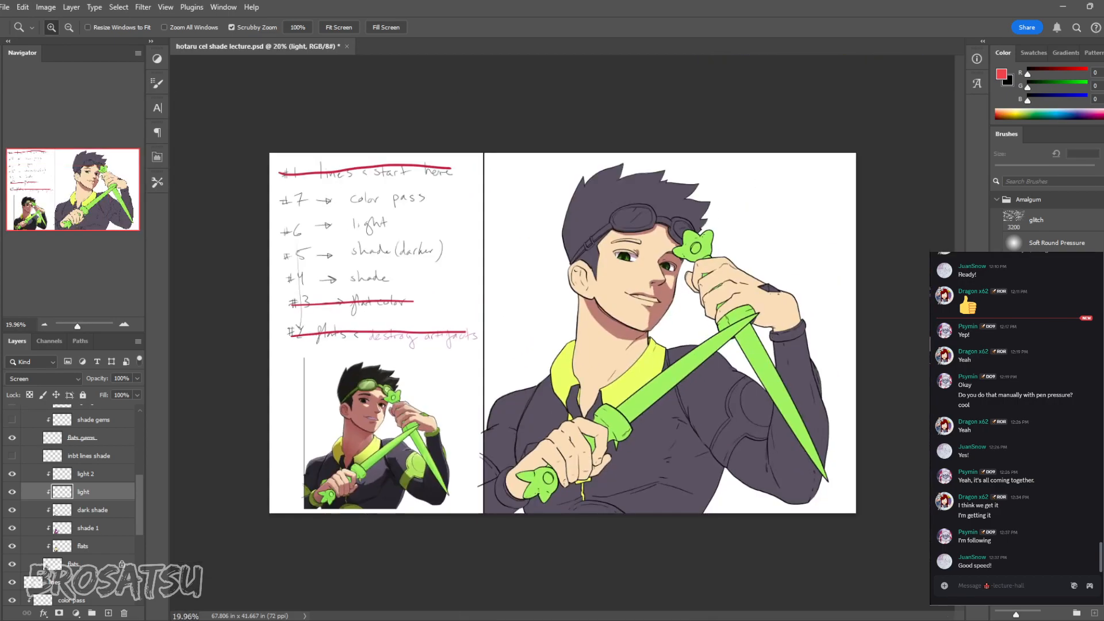
drag(562, 332, 586, 332)
scroll(75, 500, up, 3)
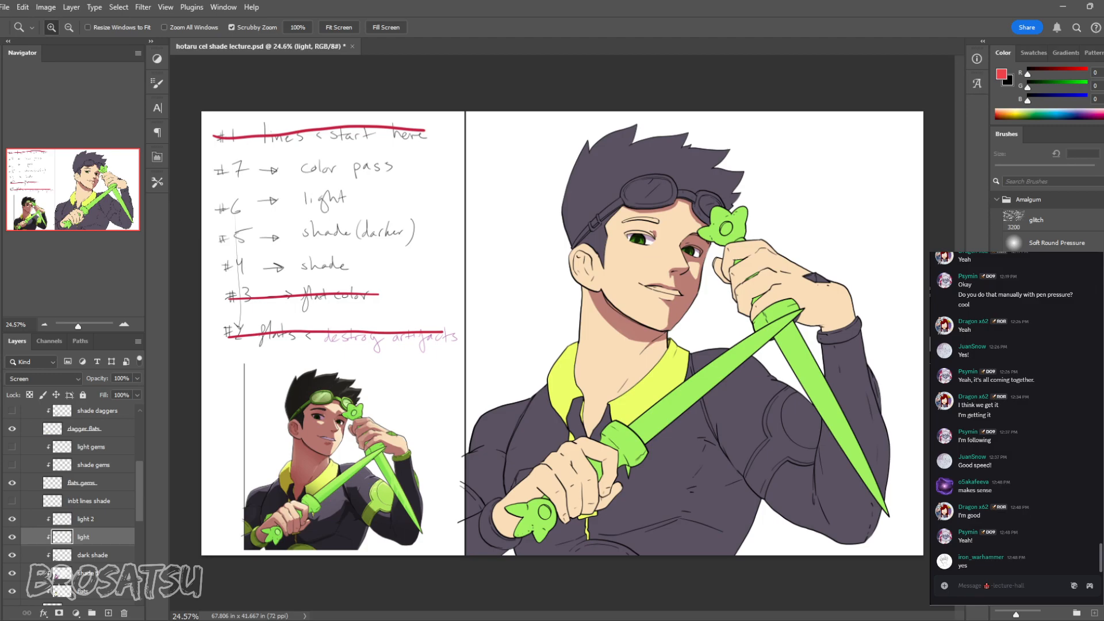
drag(670, 276, 753, 276)
drag(690, 242, 670, 341)
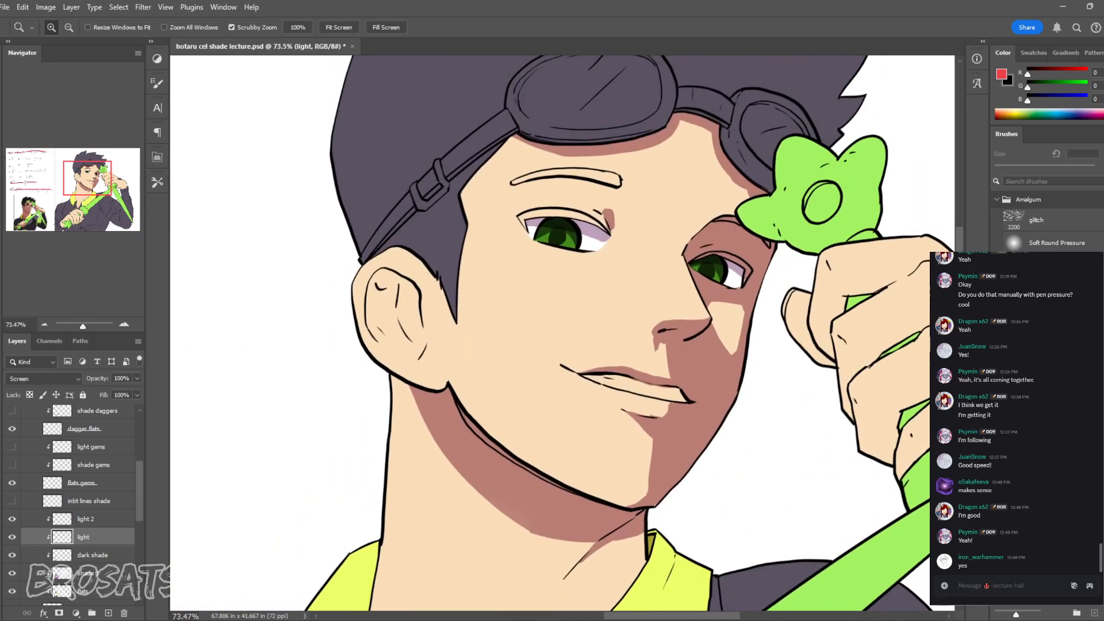
key(v)
click(690, 391)
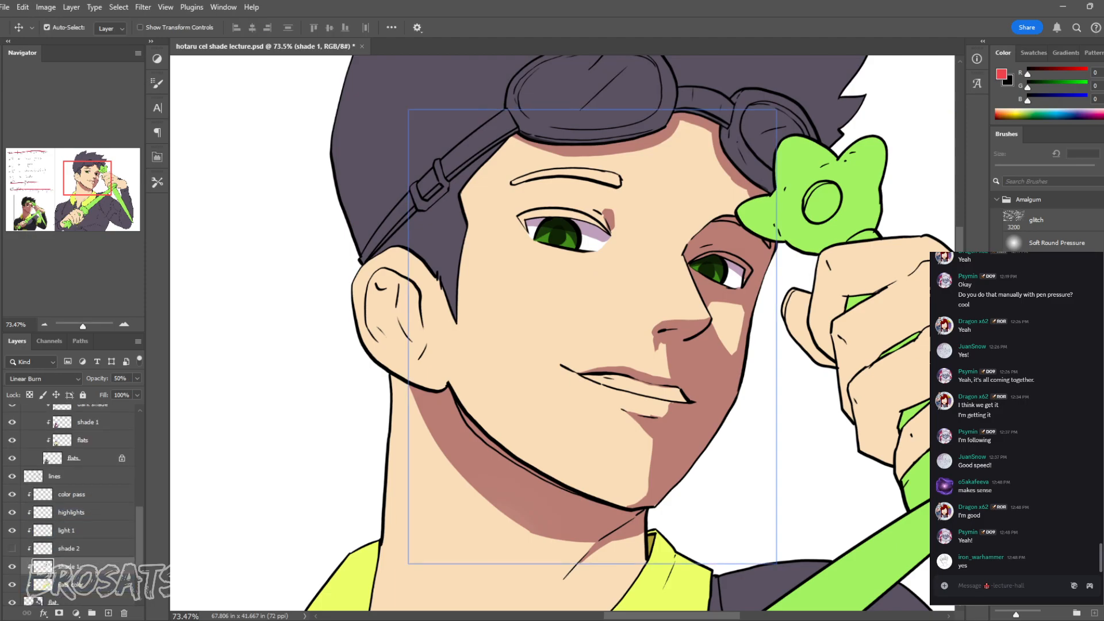
drag(78, 494, 78, 557)
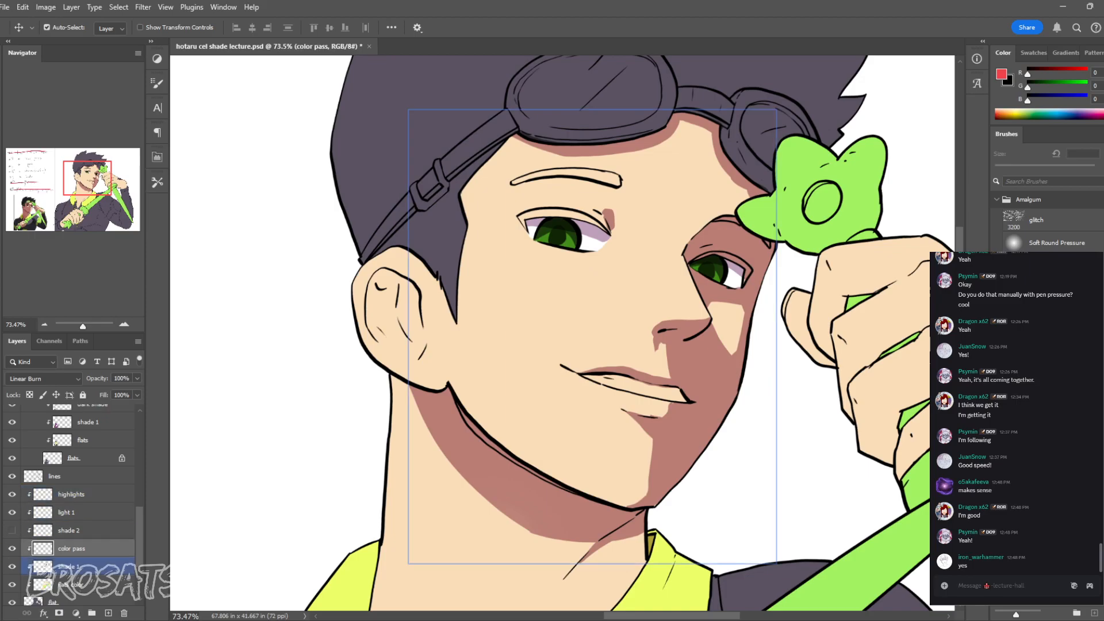
key(1)
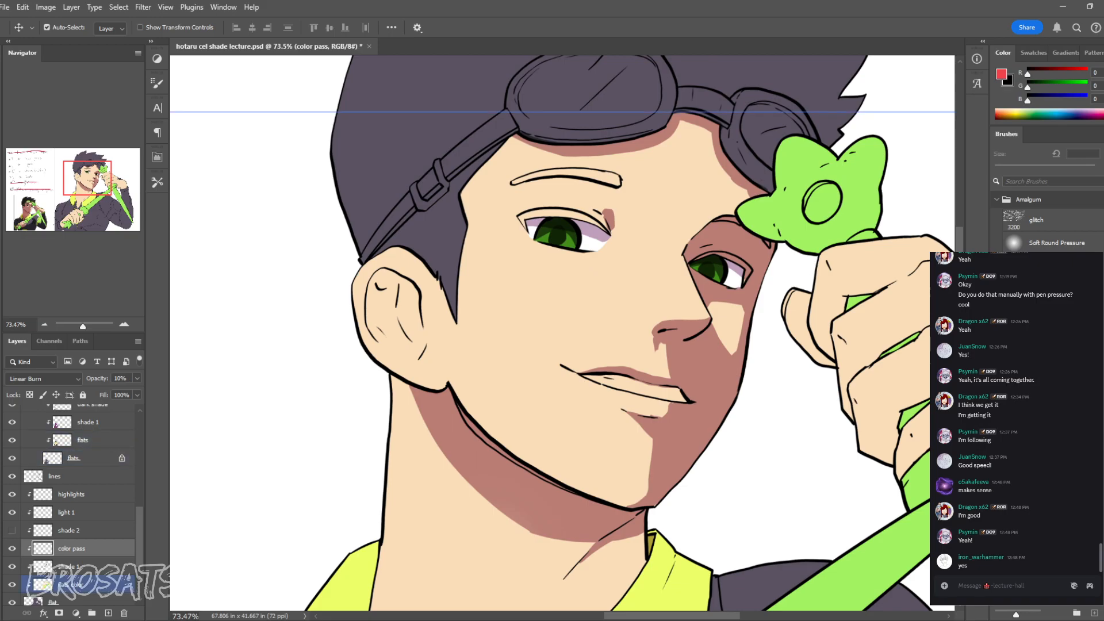
Step: Delete the color pass layer, duplicate the flat layer and place the duplicate directly above shade 1
scroll(78, 518, down, 2)
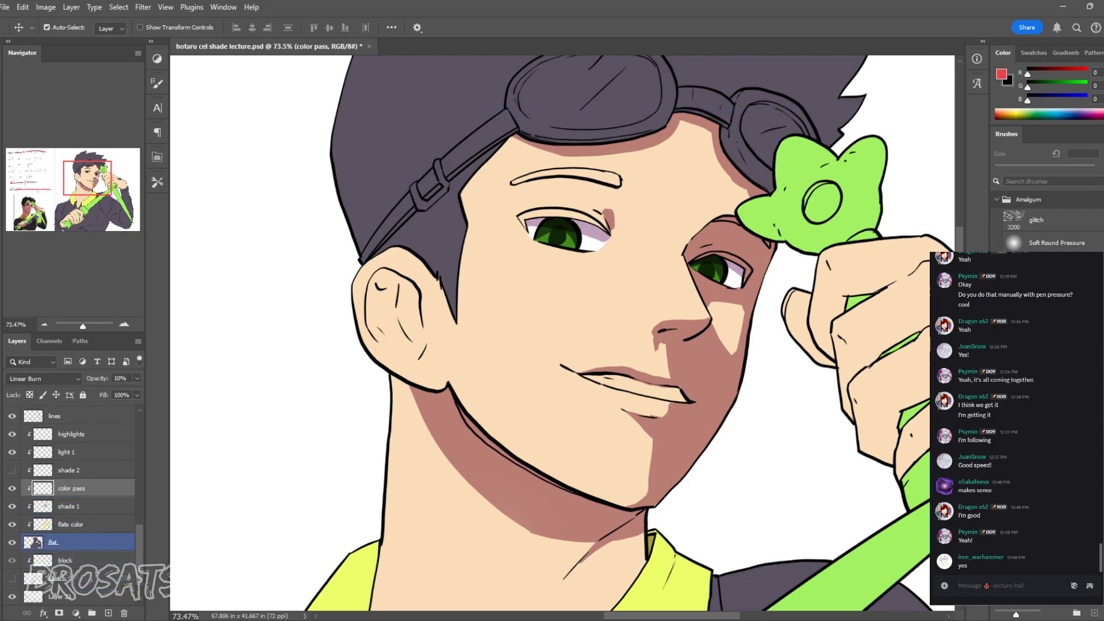
key(Delete)
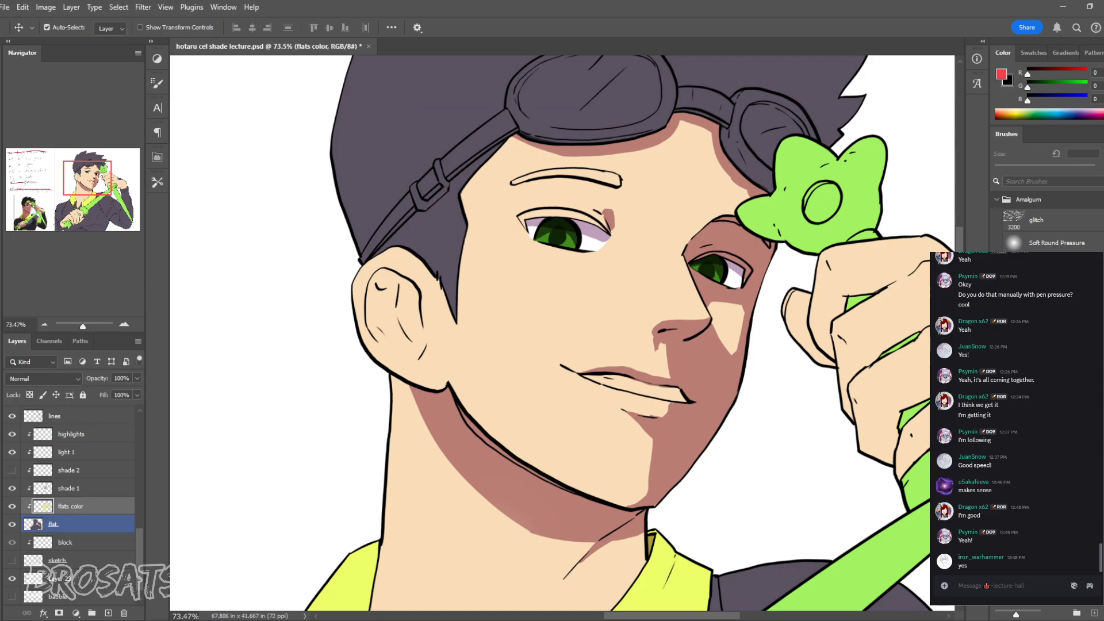
click(58, 524)
key(ctrl+j)
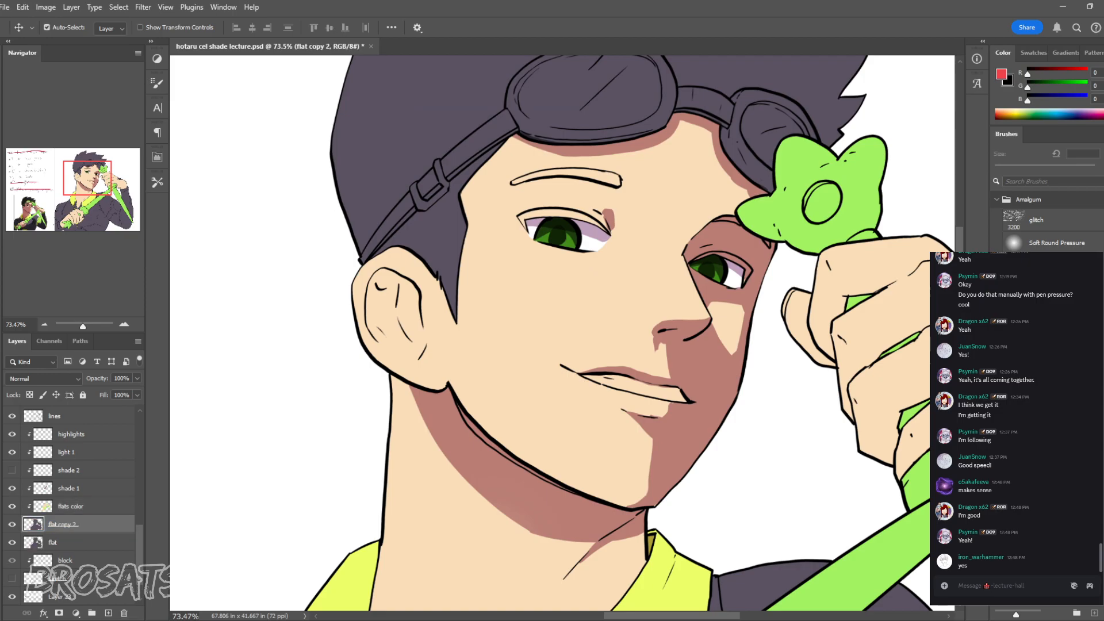
drag(58, 524, 57, 480)
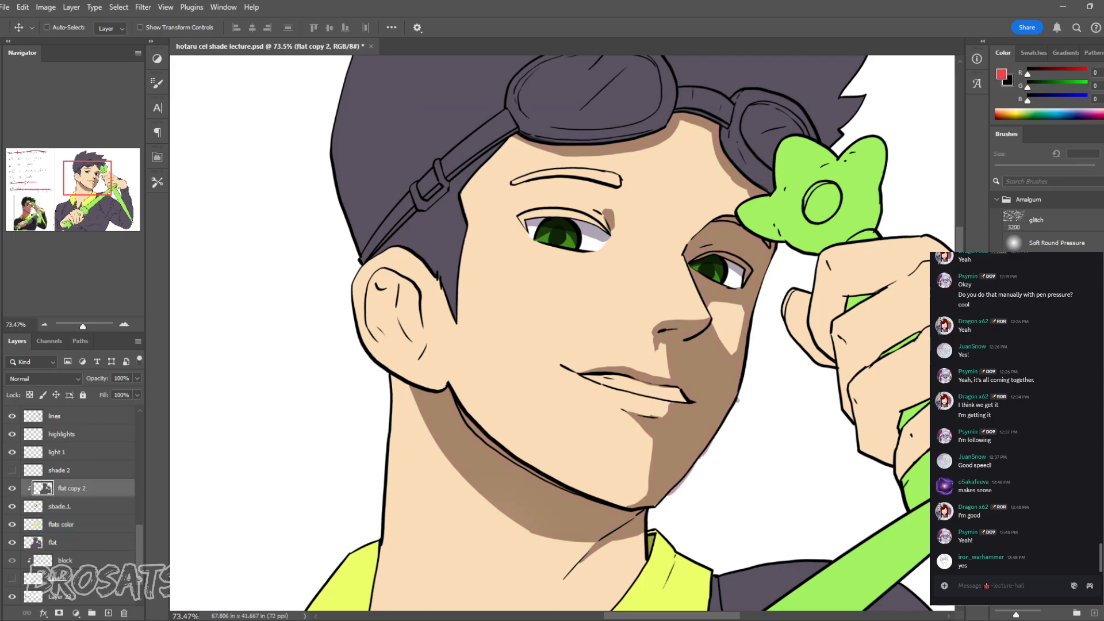
Step: Clip the flat duplicate, shade 1 and flats color to the flat layer, and compare the figure with the duplicate hidden and shown
shift+click(69, 524)
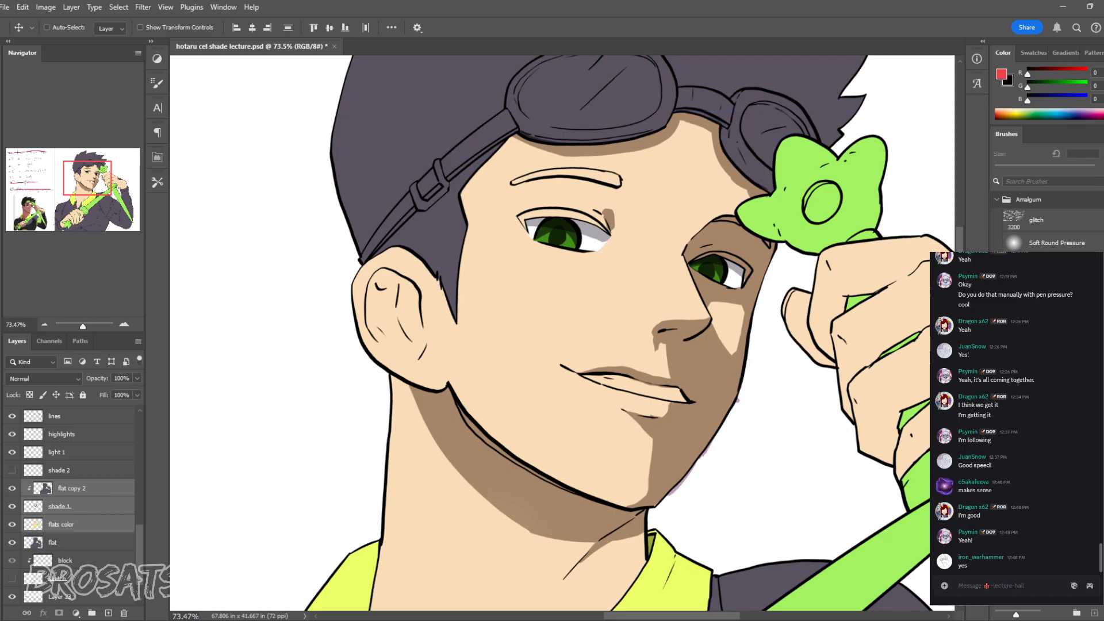
key(ctrl+alt+g)
click(71, 489)
key(z)
drag(615, 308, 552, 308)
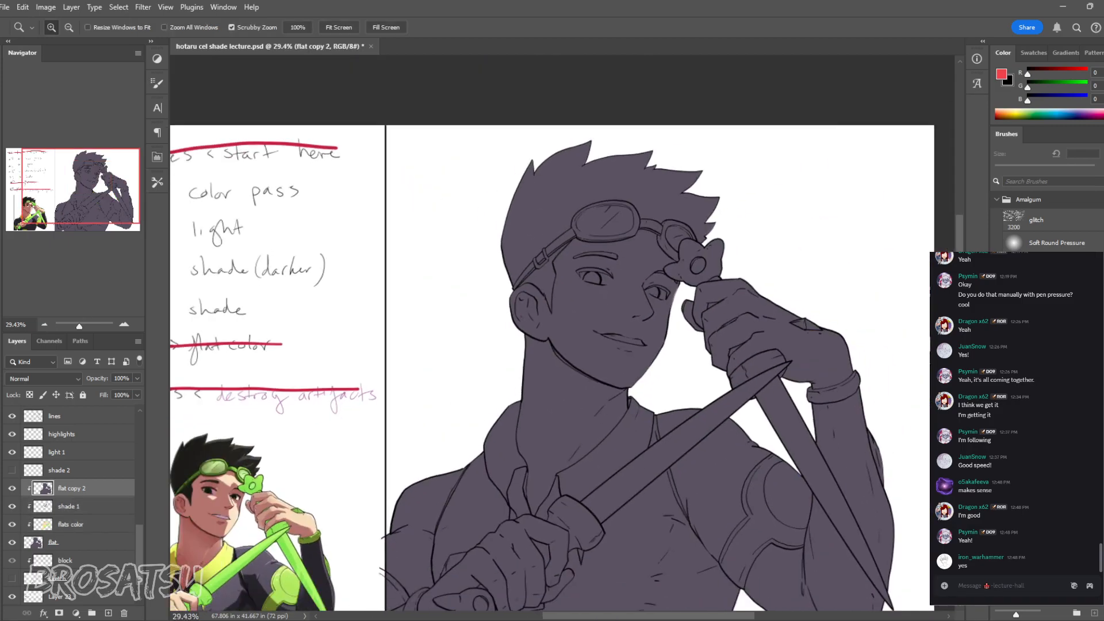
key(ctrl+comma)
key(ctrl+comma)
key(ctrl+comma)
key(ctrl+comma)
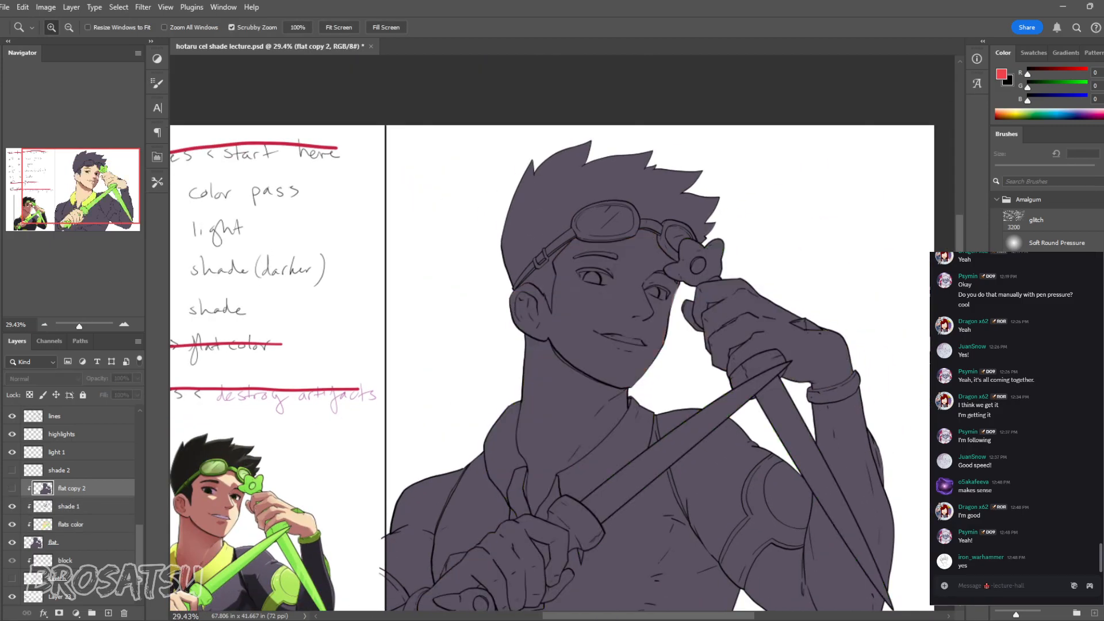
Step: Set the blend mode of the flat duplicate above shade 1 to Linear Burn
click(44, 378)
key(Down)
key(Down)
key(Down)
key(Down)
key(Down)
key(v)
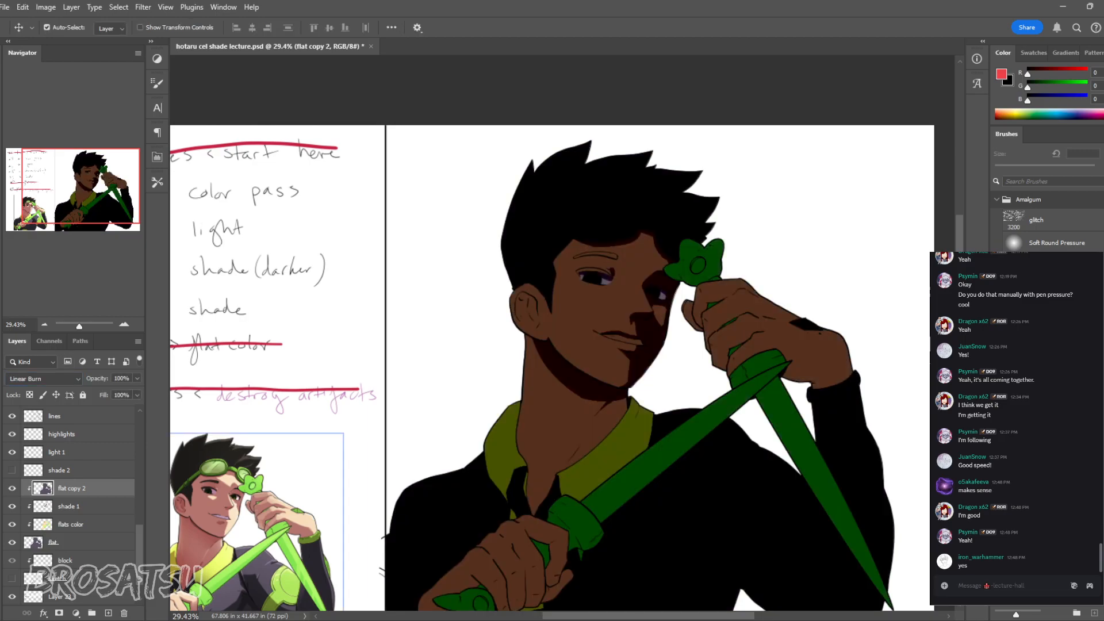
Step: Set the Linear Burn flat duplicate's opacity to 10% and compare the figure with the layer hidden and shown
key(1)
key(ctrl+comma)
key(ctrl+comma)
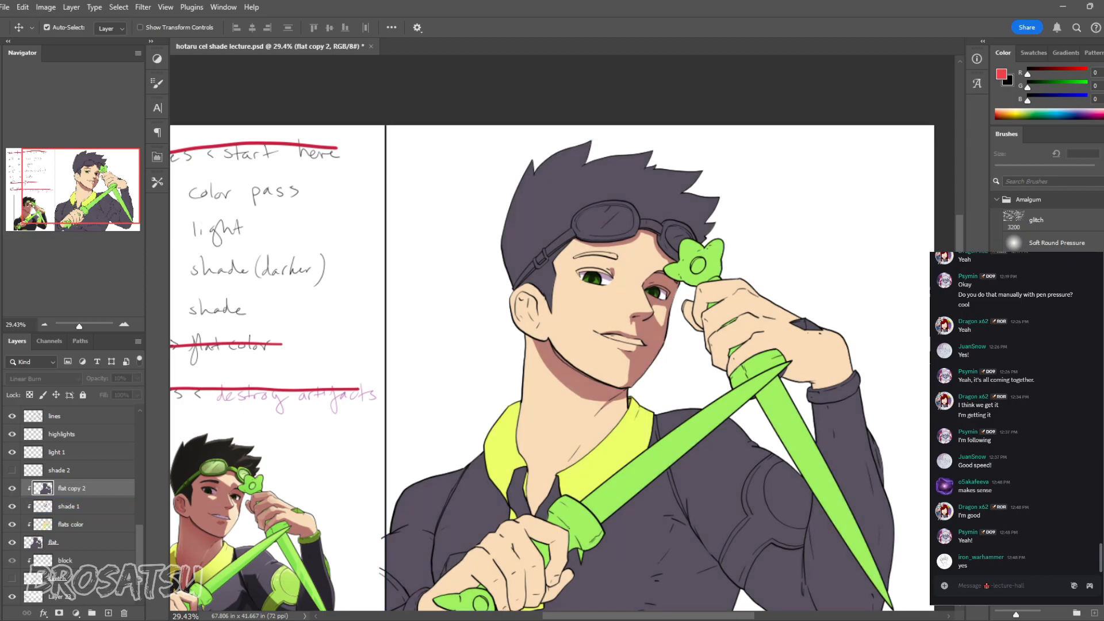
key(ctrl+comma)
key(ctrl+comma)
key(z)
drag(580, 362, 633, 362)
key(ctrl+comma)
key(ctrl+comma)
key(i)
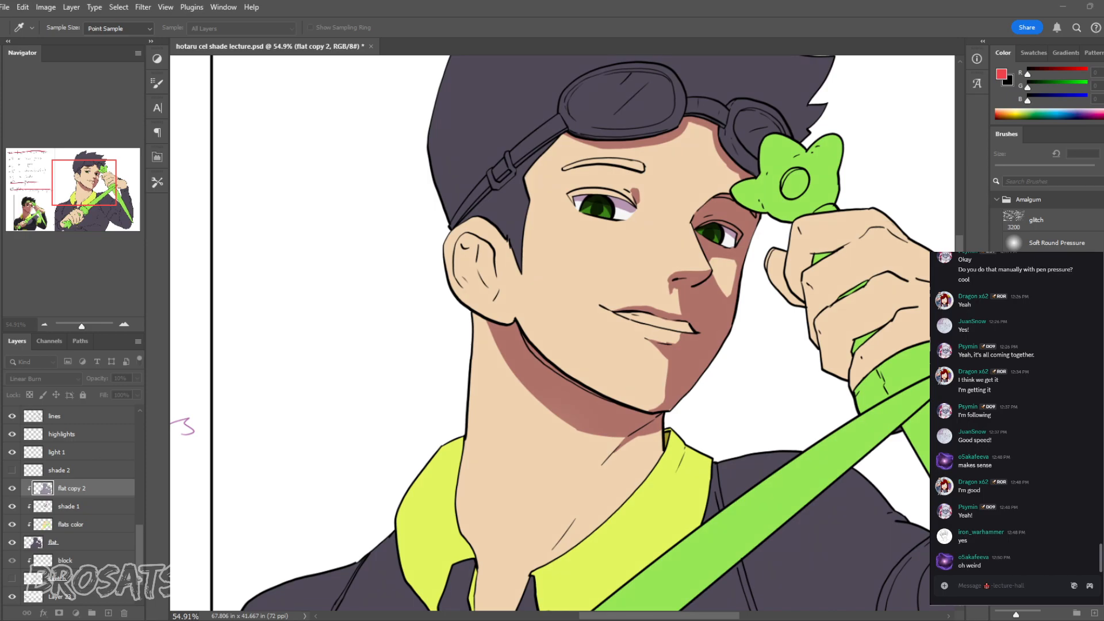
key(z)
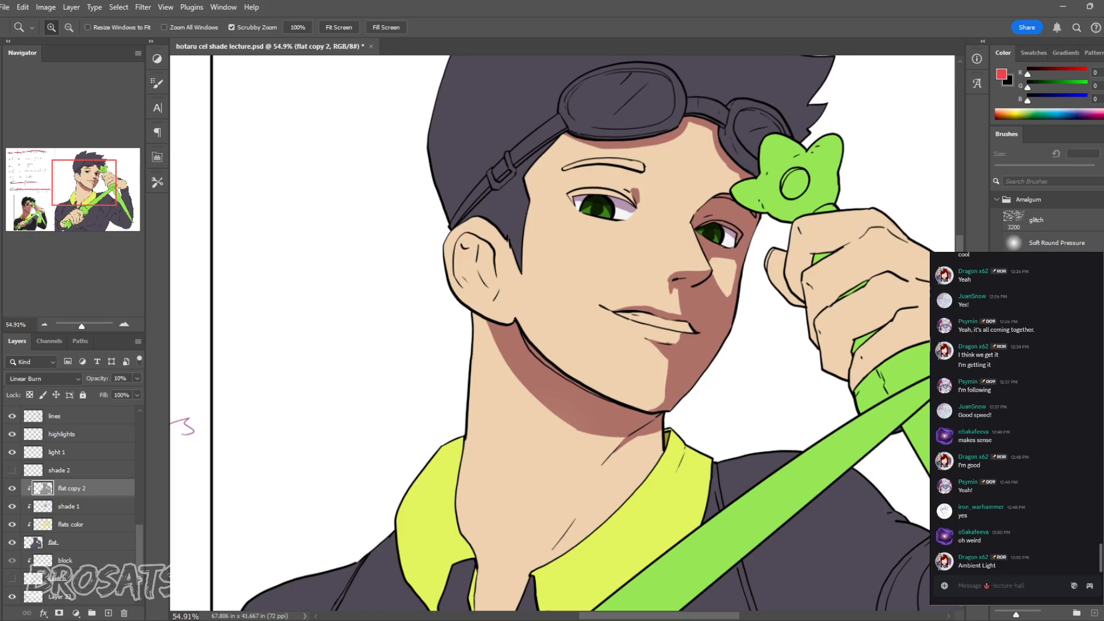
Step: Lock the flat duplicate's transparent pixels and fill its painted area with the light green swatch color
drag(550, 376, 495, 374)
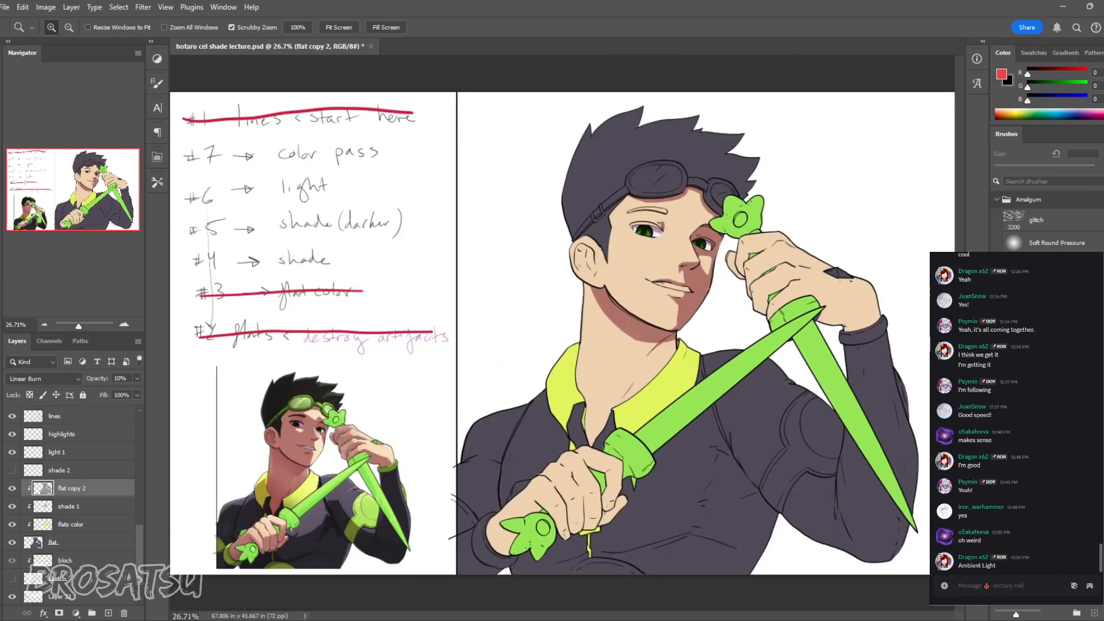
mouse_move(738, 324)
mouse_down()
mouse_move(762, 323)
mouse_move(739, 337)
mouse_up()
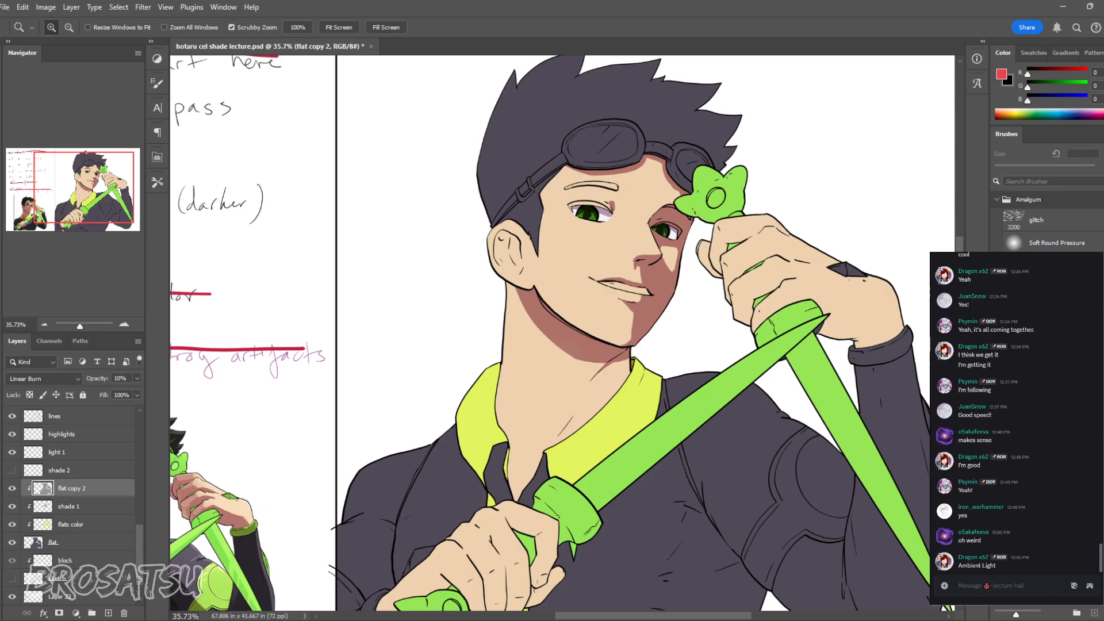
key(b)
key(slash)
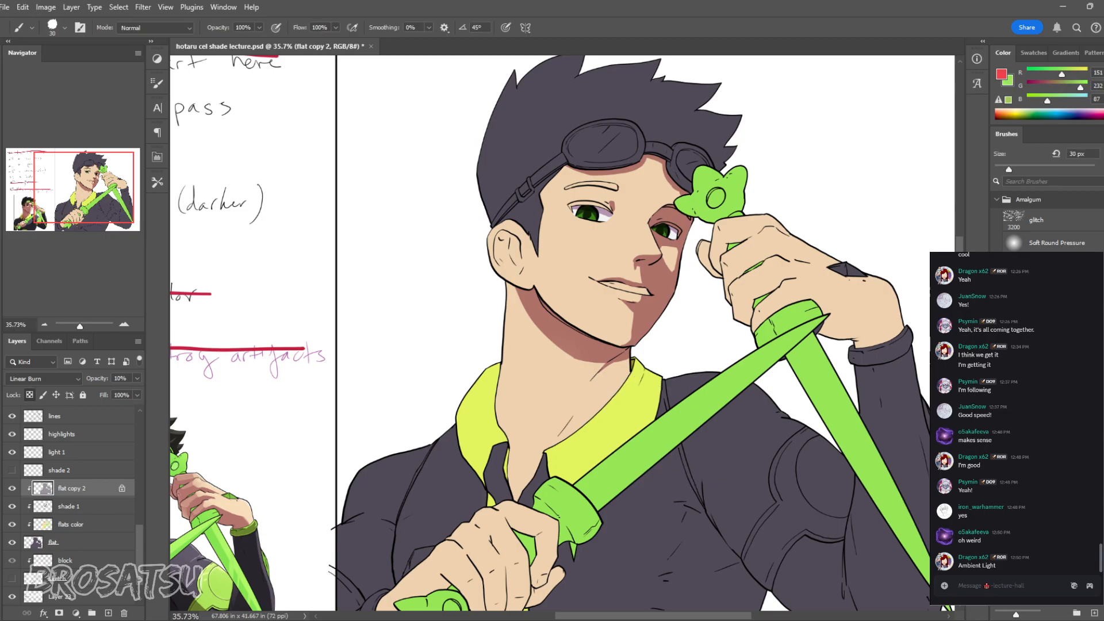
key(x)
key(alt+BackSpace)
key(z)
mouse_move(595, 266)
mouse_down()
mouse_move(561, 266)
mouse_move(656, 266)
mouse_up()
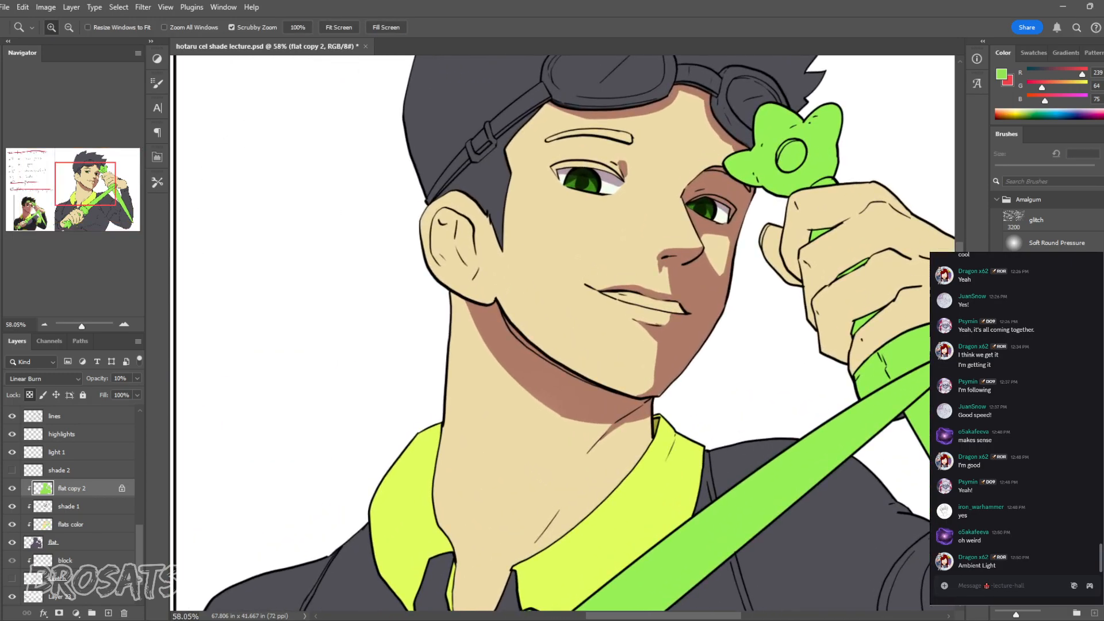
Step: Try filling the flat duplicate with the red swatch color, and undo that fill
key(x)
key(alt+BackSpace)
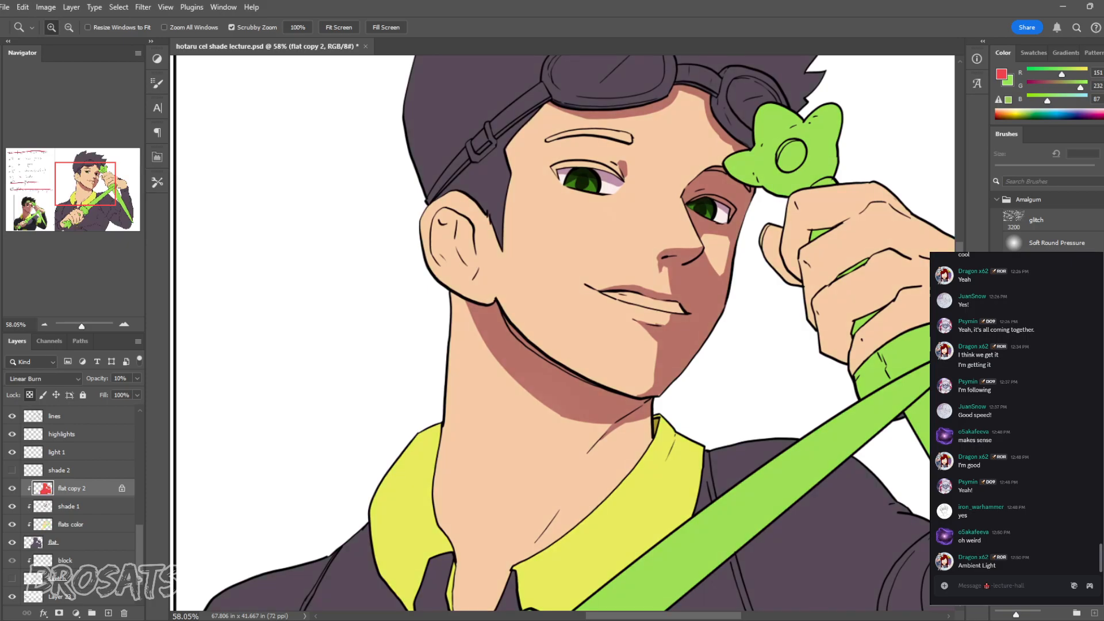
key(ctrl+z)
drag(619, 290, 542, 291)
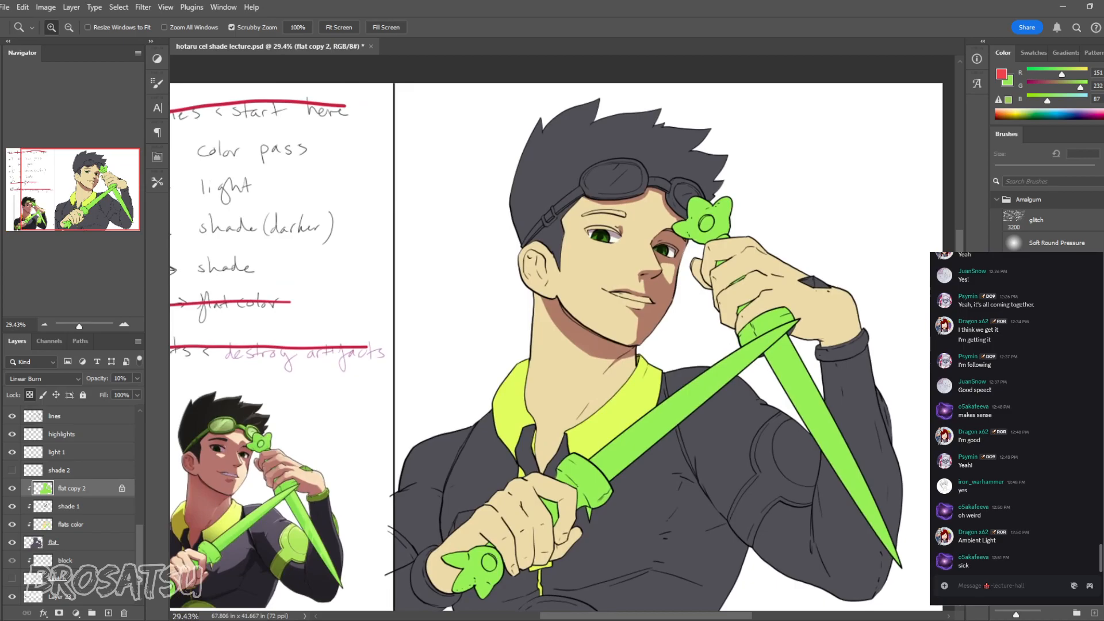
Step: Collapse and hide the fancy light copy group and its parent example group
scroll(72, 504, up, 5)
scroll(72, 504, down, 5)
scroll(72, 504, up, 10)
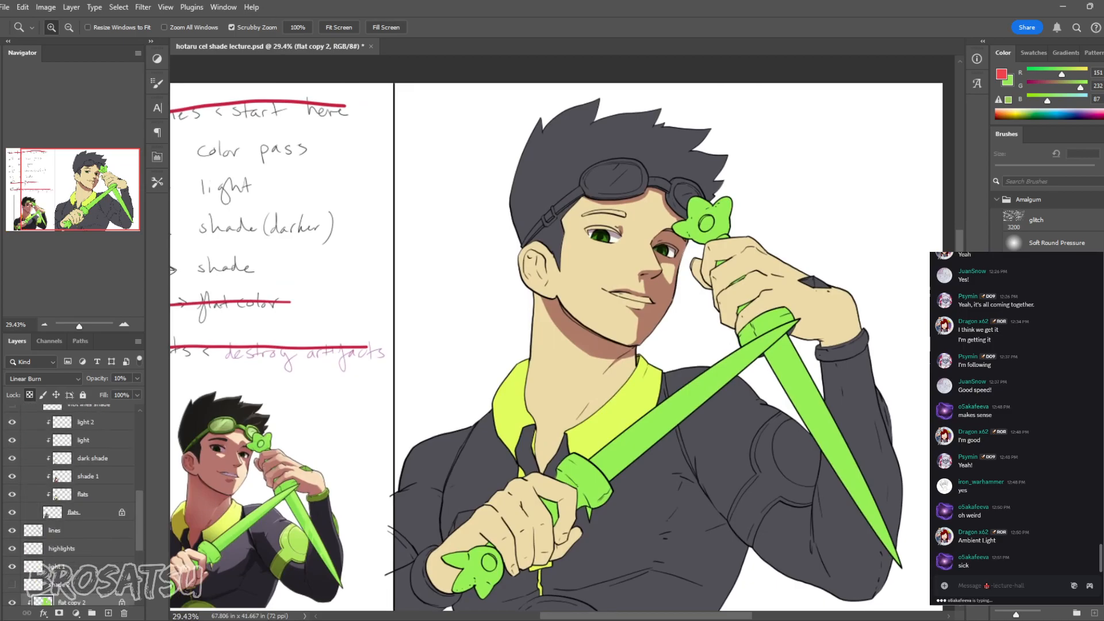
click(77, 456)
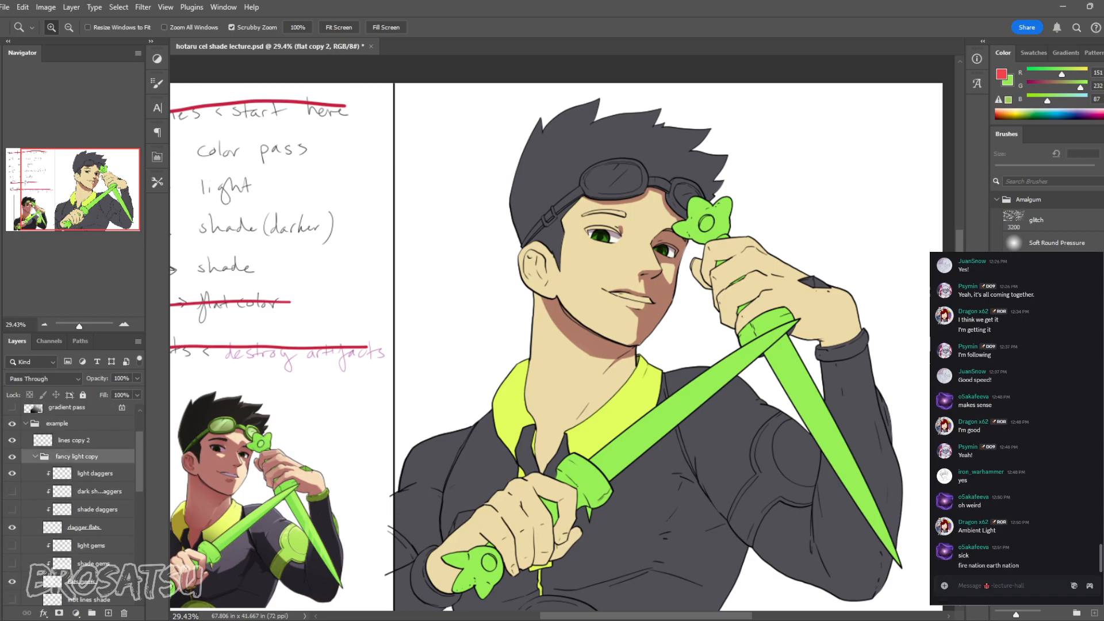
click(35, 457)
click(12, 456)
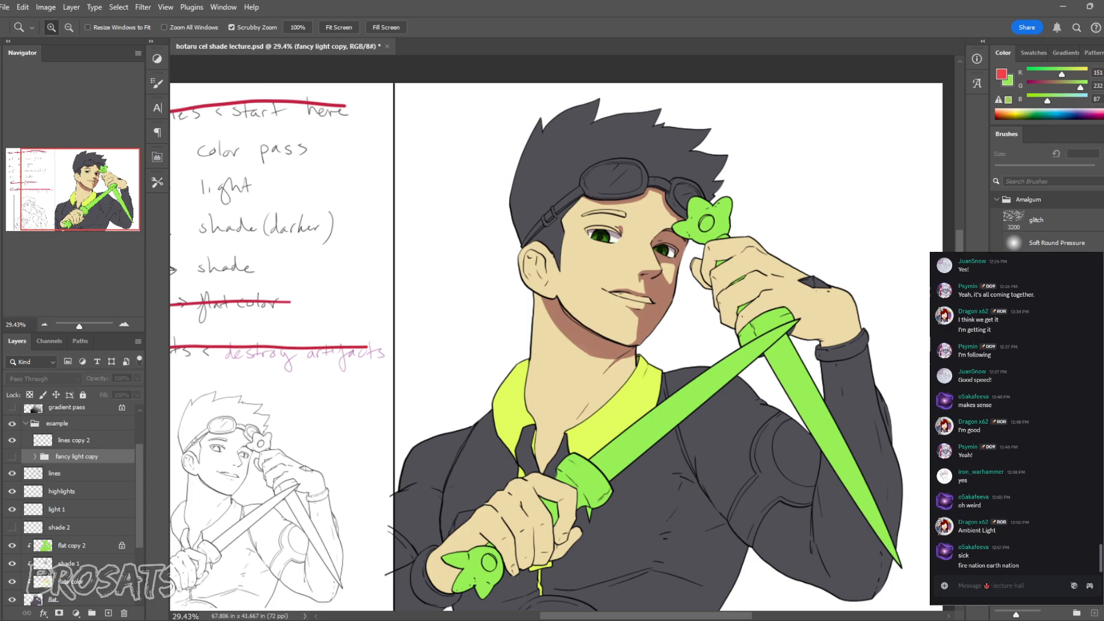
click(26, 423)
click(12, 423)
Step: Group the large character's layers from lines down to flat and hide the new group
click(77, 440)
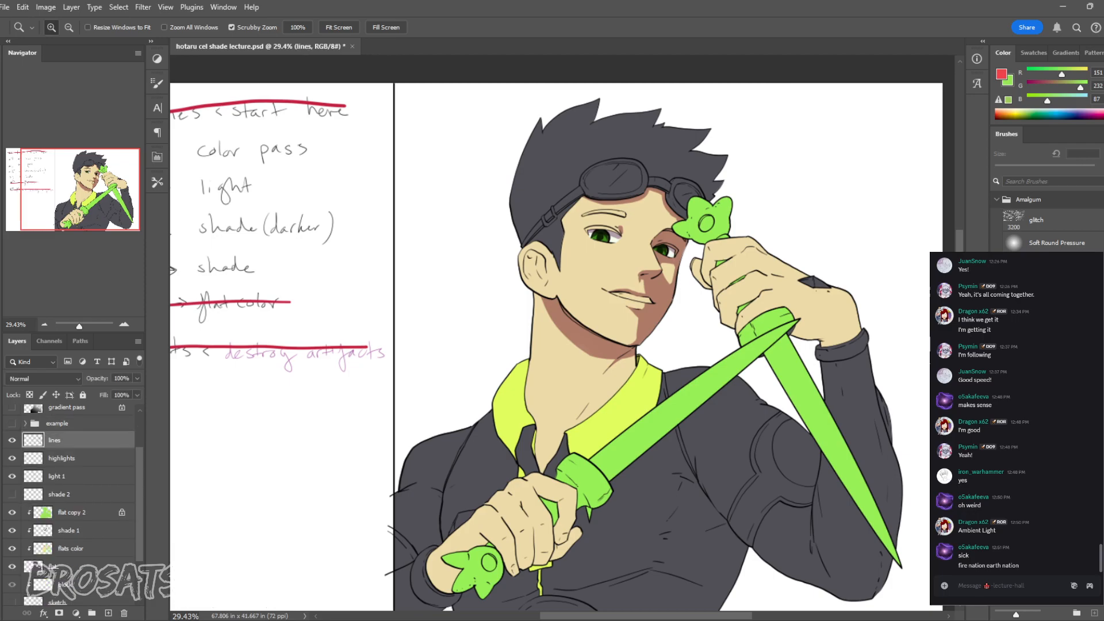
scroll(71, 504, down, 2)
click(77, 521)
scroll(71, 504, up, 4)
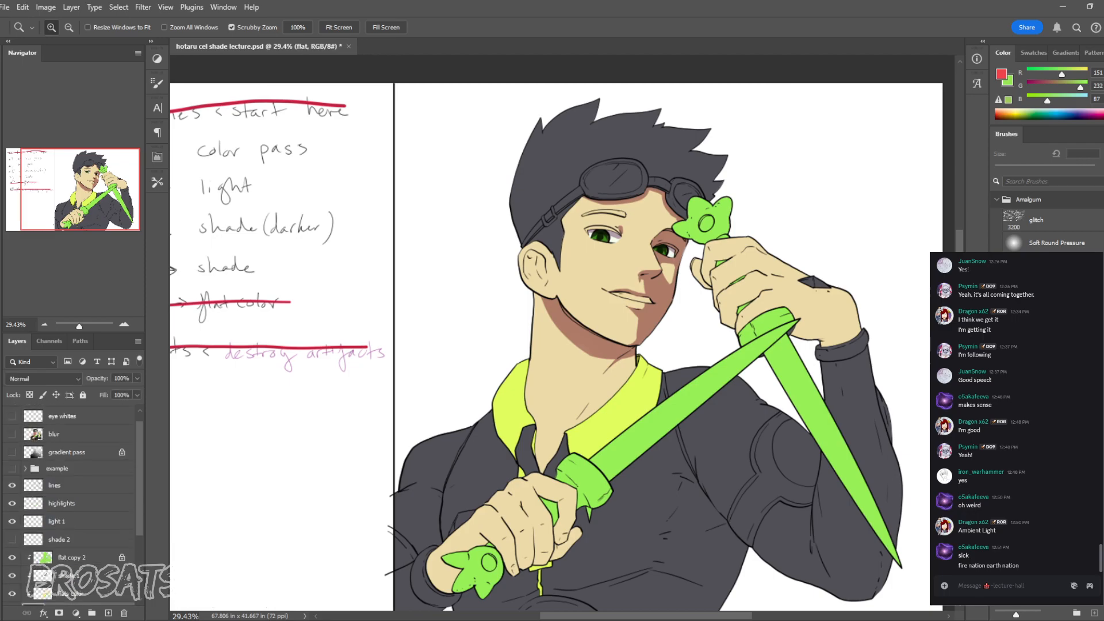
shift+click(76, 485)
key(ctrl+g)
click(12, 495)
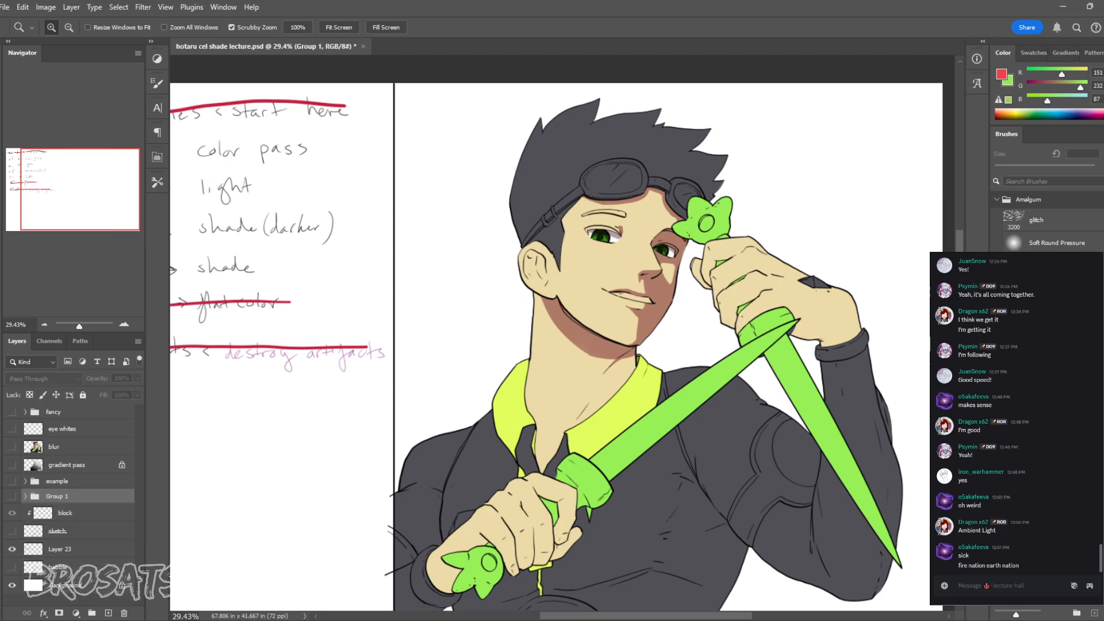
Step: Show and expand the fancy group, and hide its sketch copy layer so only the clean lines remain
scroll(556, 333, up, 3)
scroll(555, 333, down, 1)
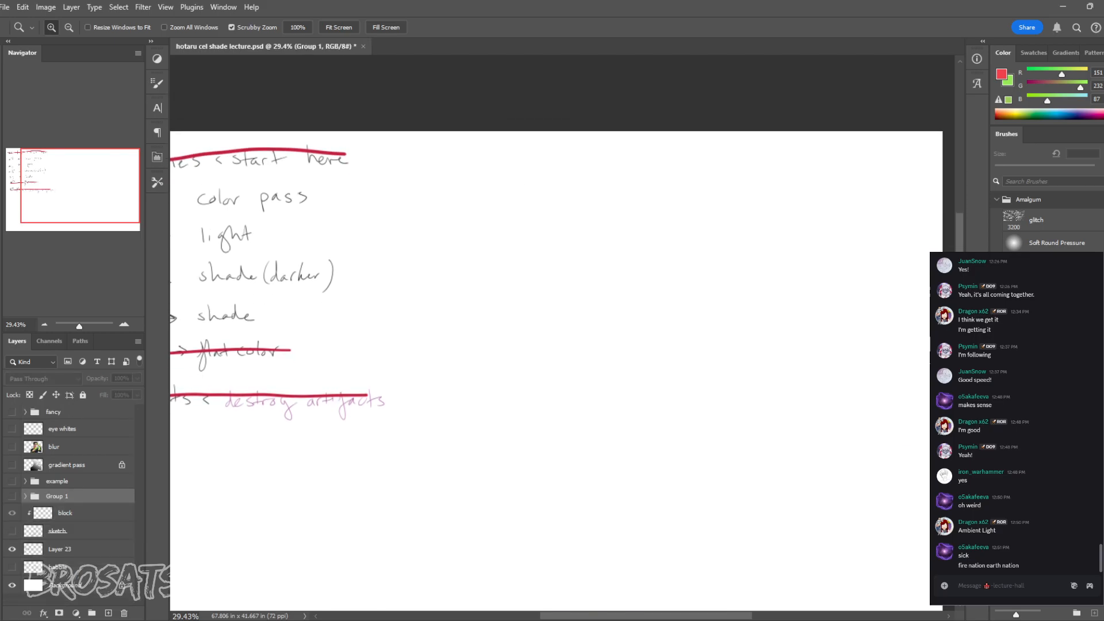
scroll(555, 333, up, 1)
click(12, 412)
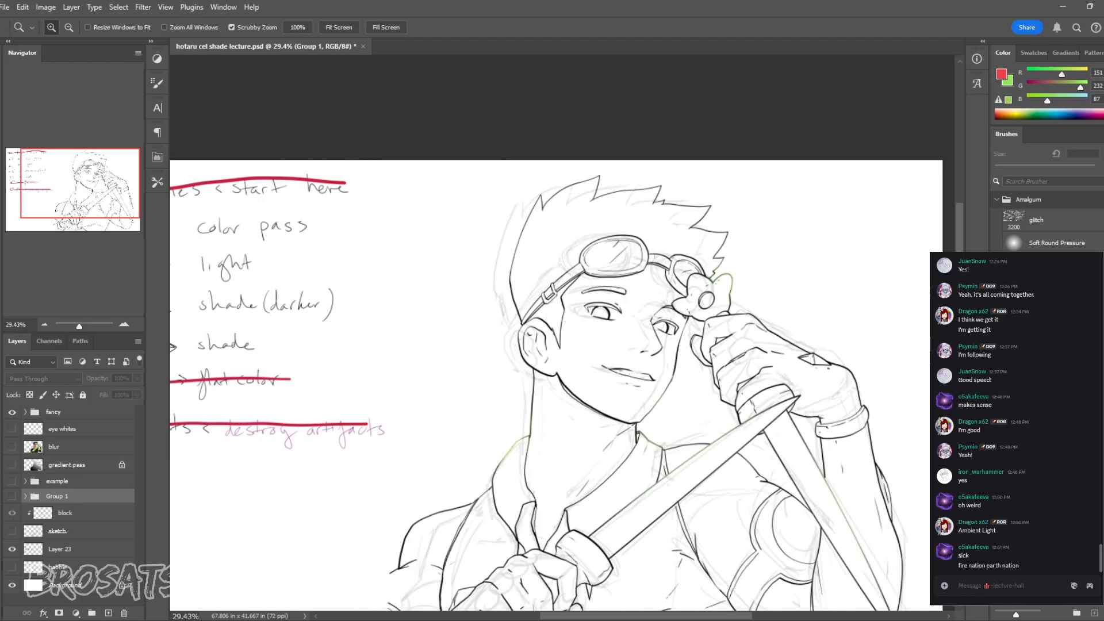
click(24, 412)
scroll(74, 504, down, 8)
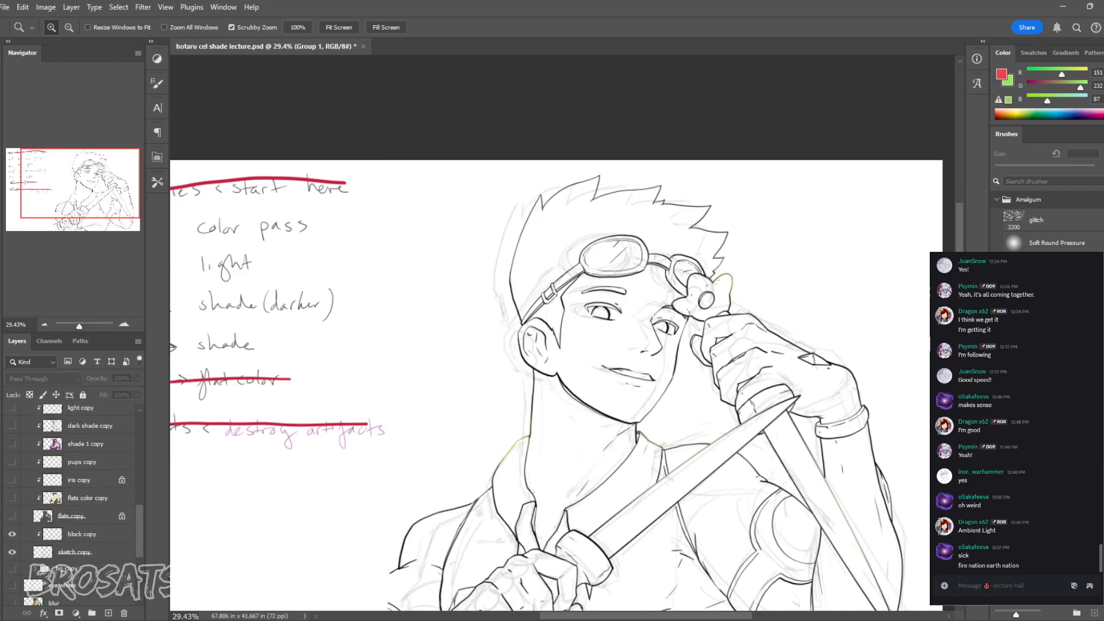
scroll(75, 505, up, 2)
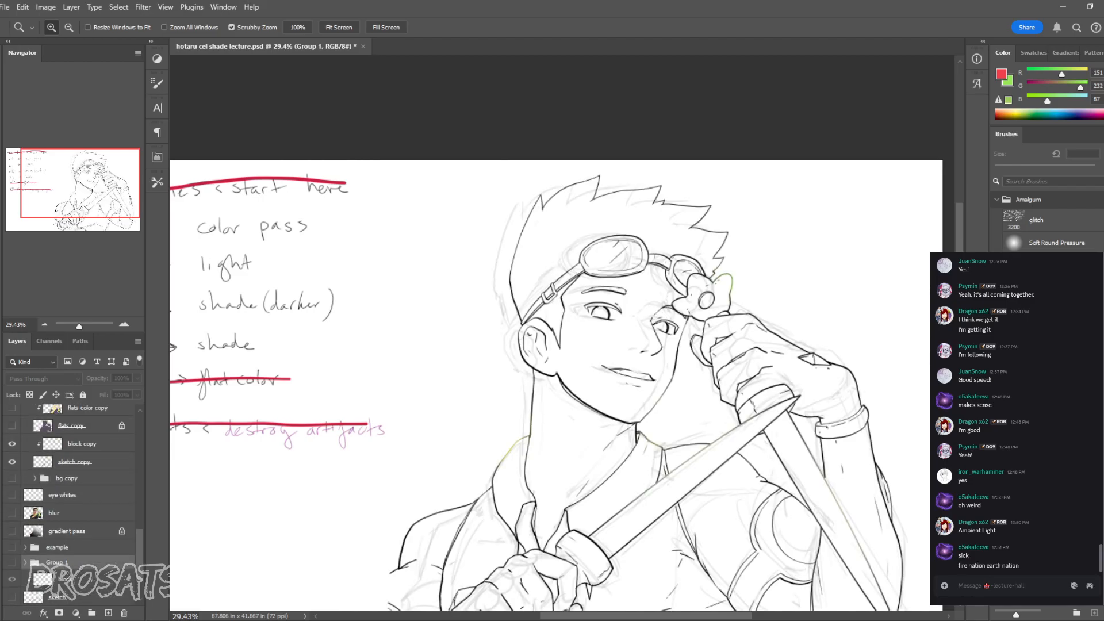
click(12, 462)
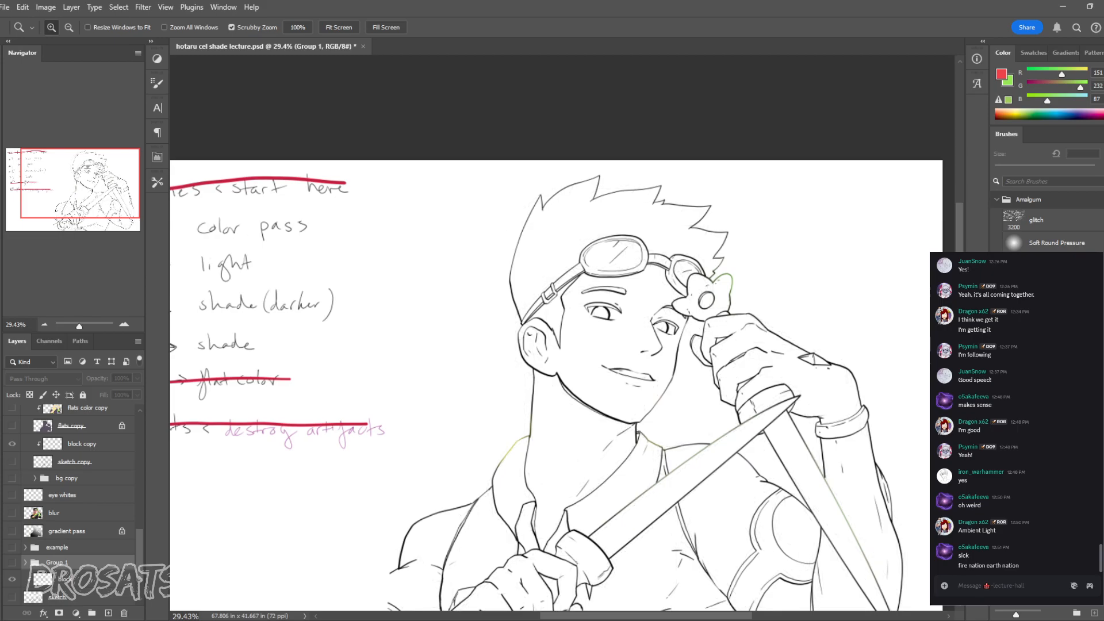
scroll(75, 505, up, 5)
scroll(562, 334, down, 2)
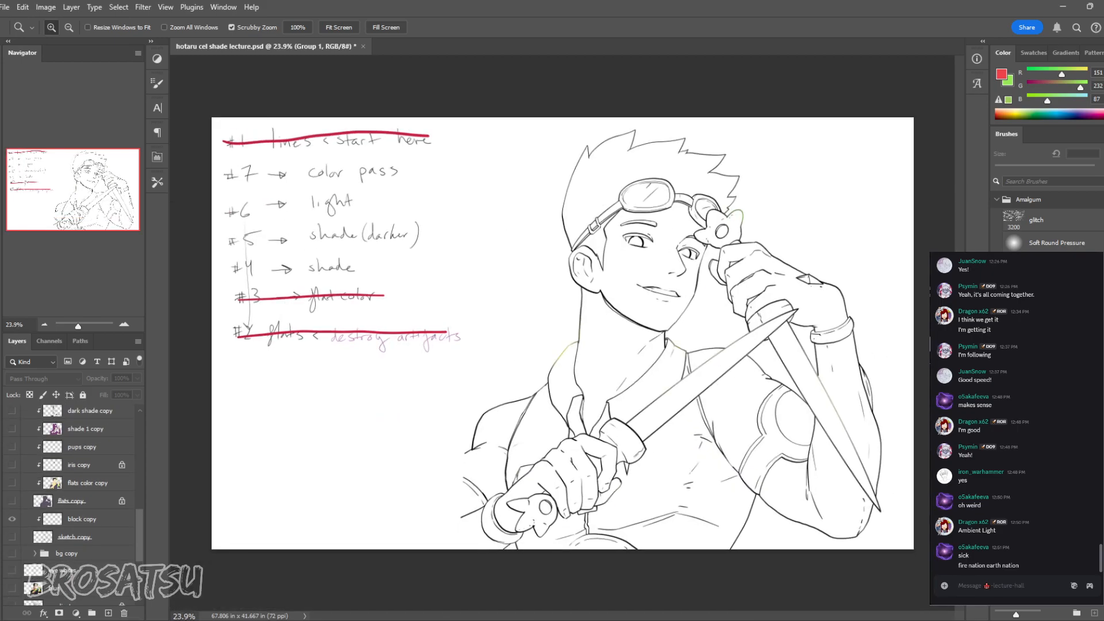
scroll(734, 379, up, 2)
mouse_move(550, 329)
mouse_down()
mouse_move(541, 309)
mouse_move(530, 333)
mouse_up()
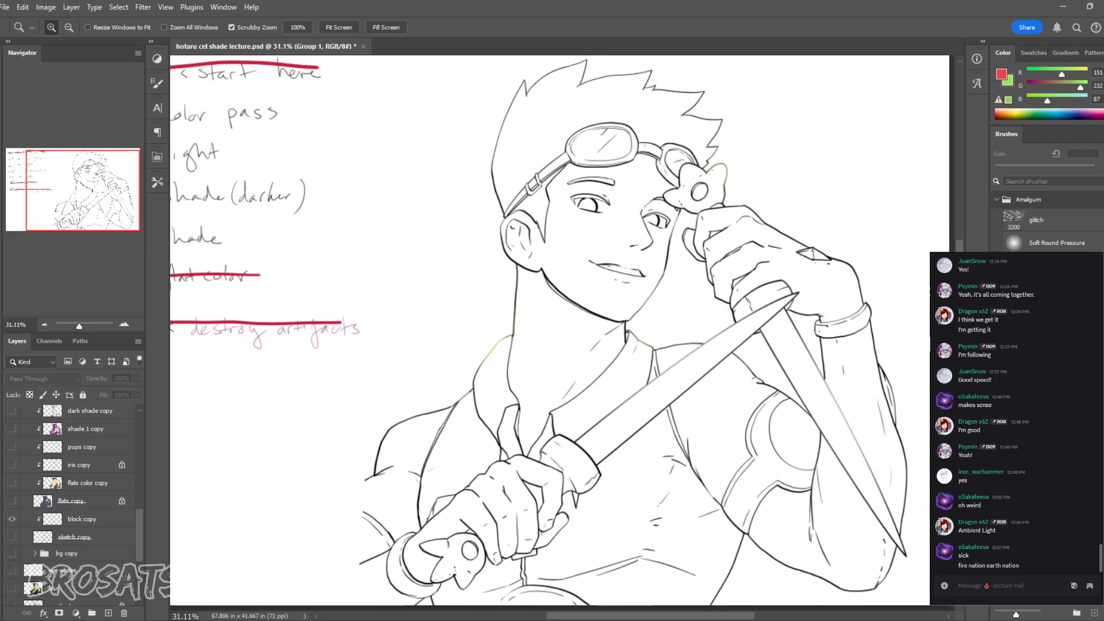
Step: Show the flats copy and flats color copy layers in the fancy group
click(12, 500)
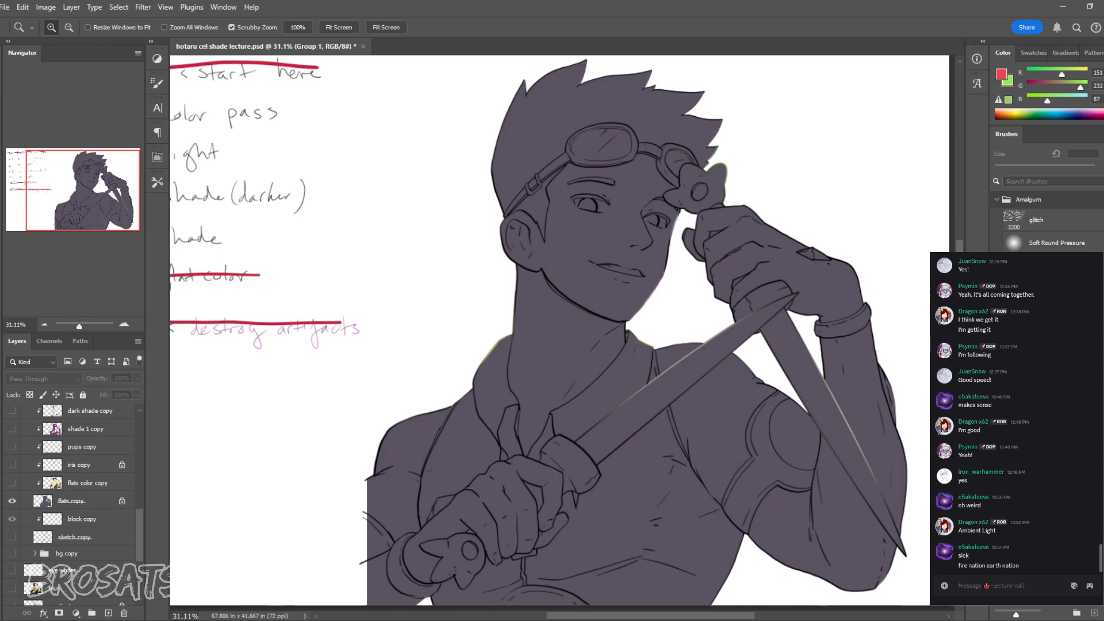
click(87, 482)
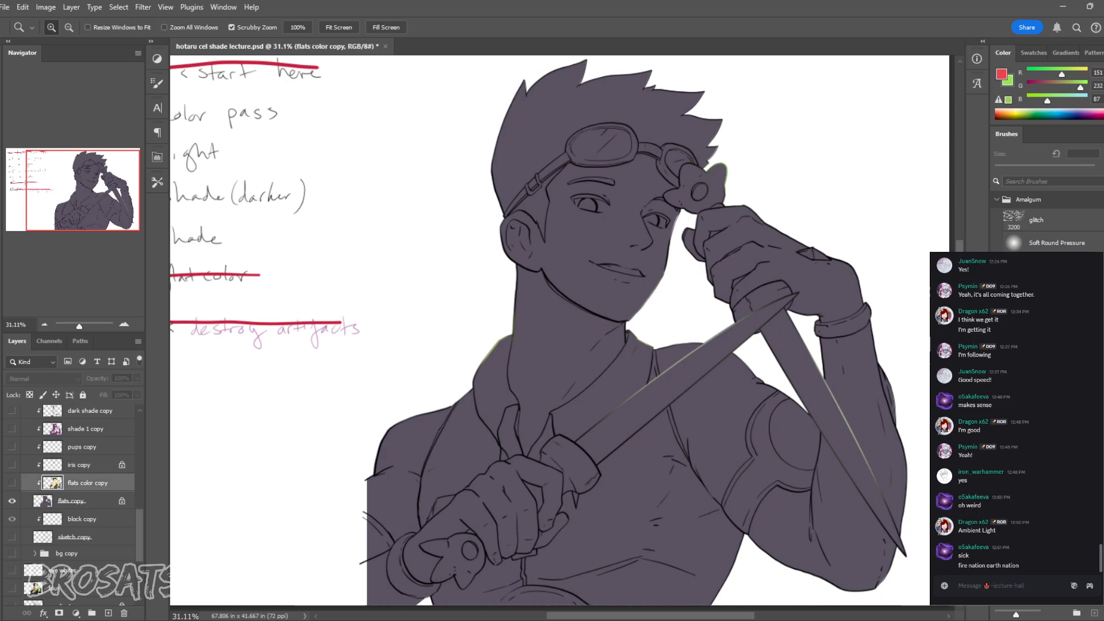
click(11, 483)
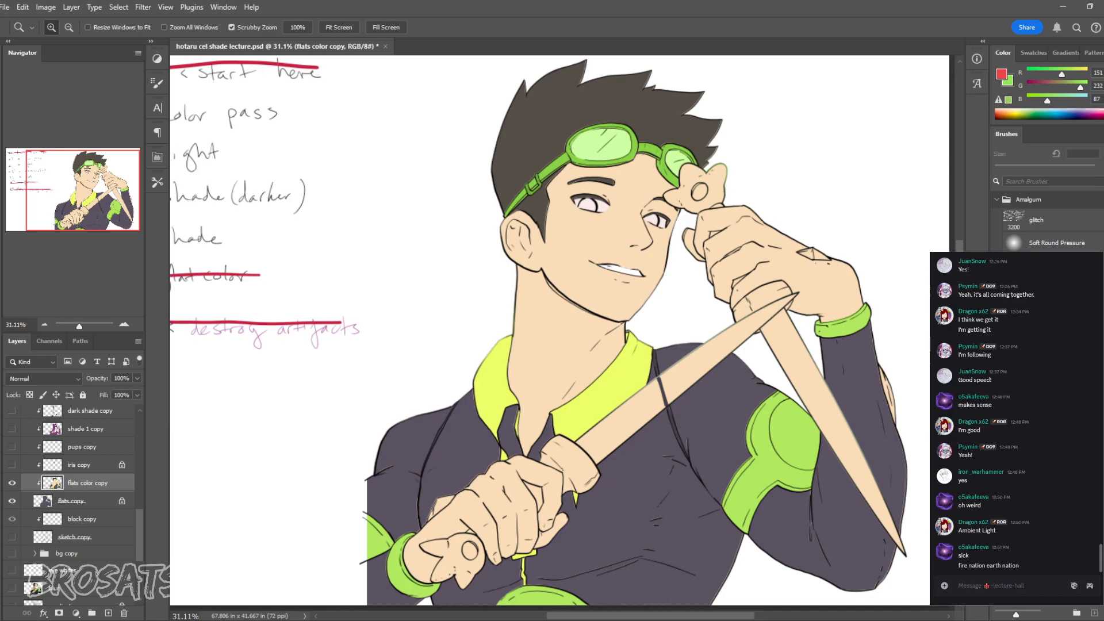
click(699, 460)
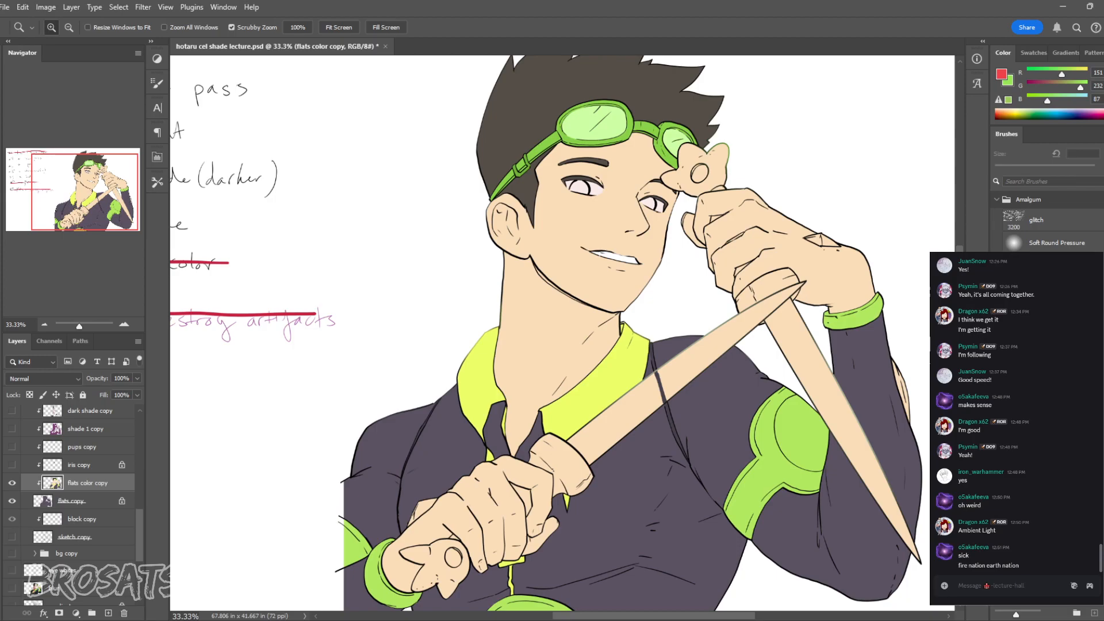
Step: Show the iris copy and pups copy layers, and compare the eye with pups copy hidden and shown
click(12, 464)
click(12, 447)
drag(621, 140, 693, 139)
drag(448, 331, 509, 331)
click(11, 447)
click(12, 447)
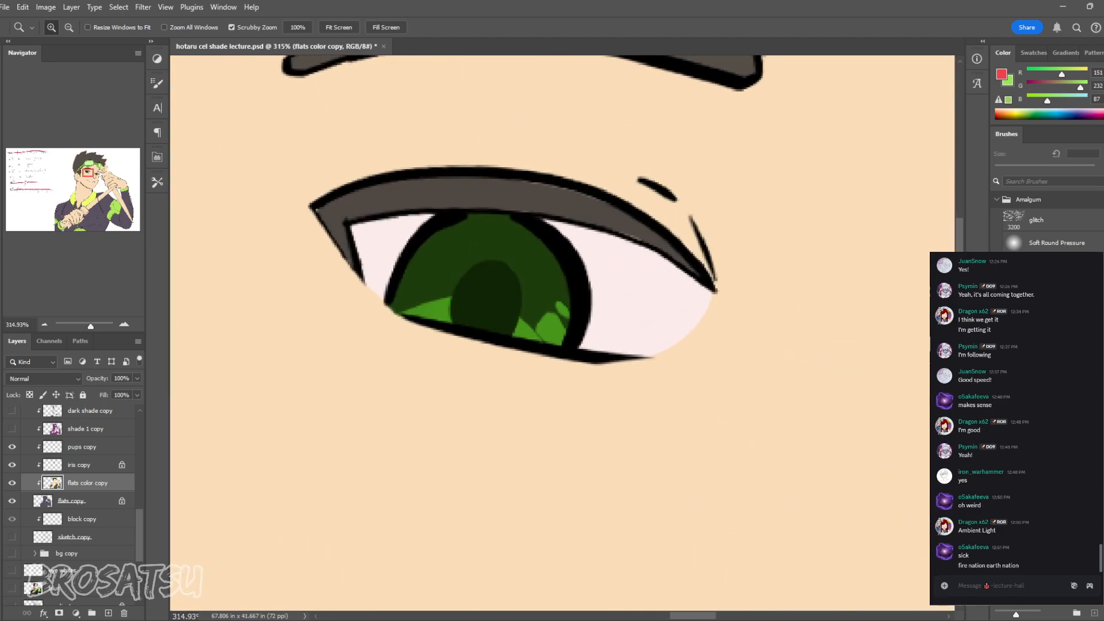
Step: Show the shade 1 copy layer and view the whole figure with its shading
drag(526, 397, 403, 397)
drag(609, 471, 619, 374)
click(12, 428)
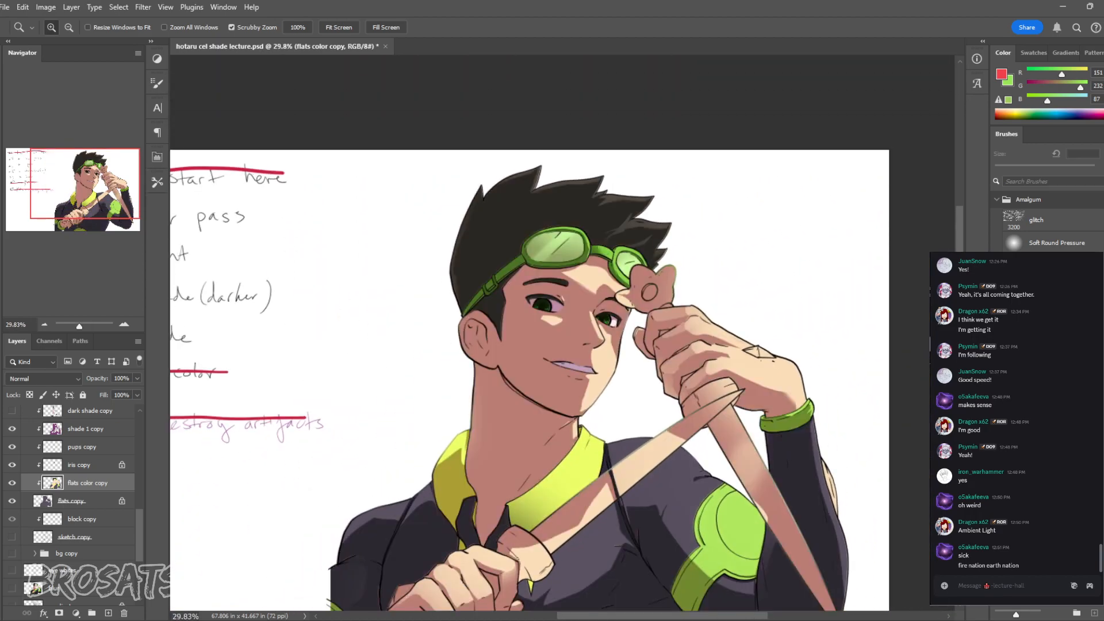
key(ctrl+0)
drag(562, 336, 569, 337)
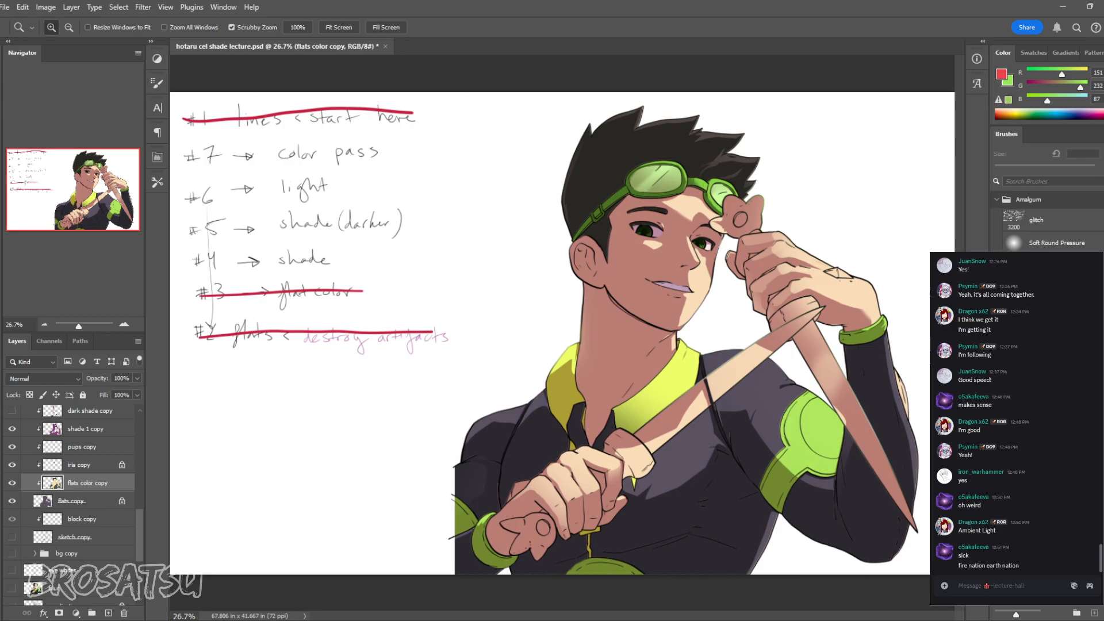
Step: Show the dagger flats copy and flats gems copy layers, with the light and shade layers clipped to them hidden
scroll(78, 504, up, 5)
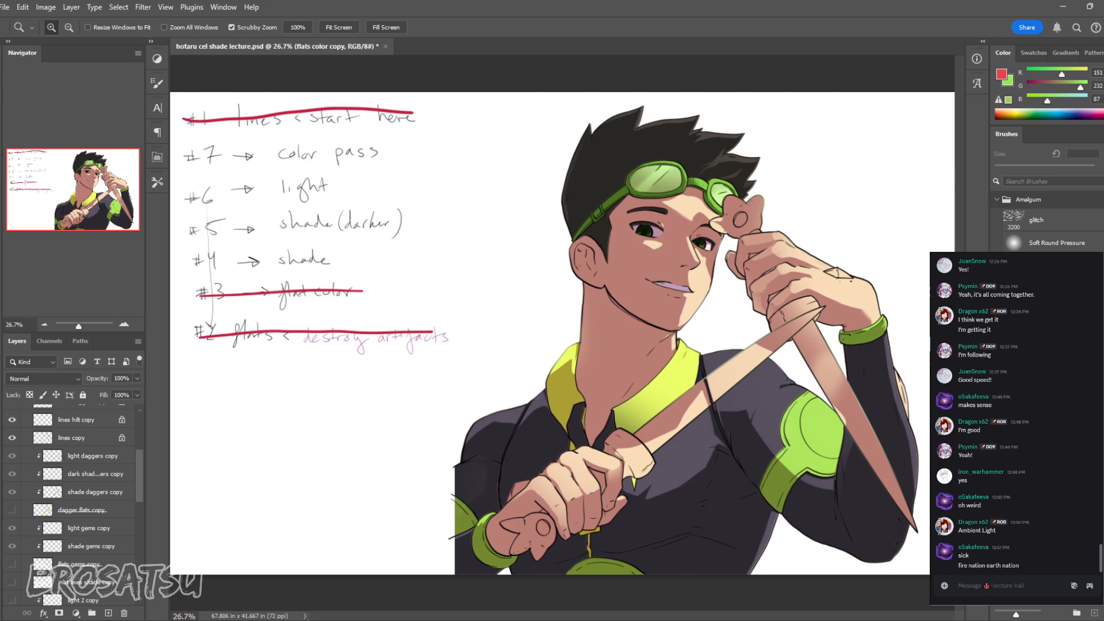
drag(730, 441, 839, 440)
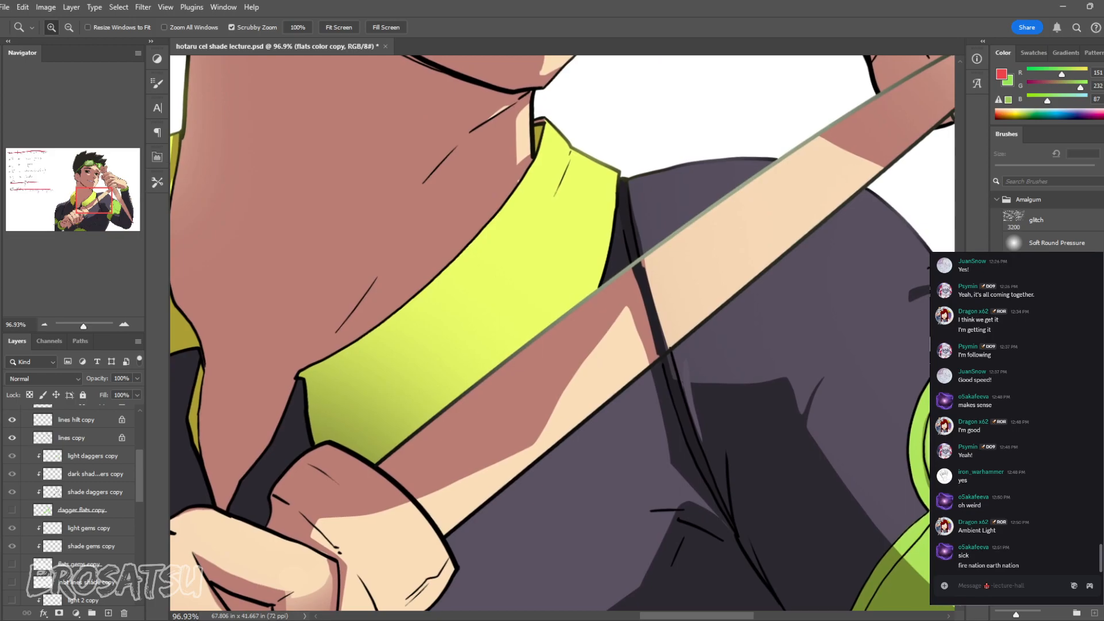
scroll(71, 506, down, 1)
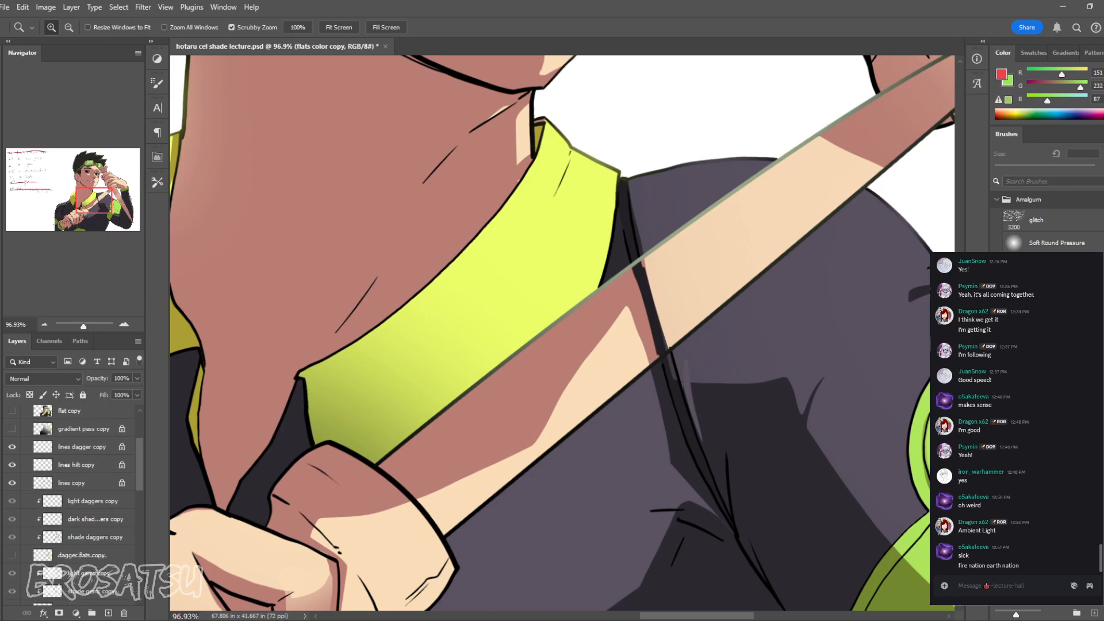
click(12, 495)
drag(11, 440, 11, 530)
click(12, 549)
drag(518, 404, 442, 404)
drag(564, 392, 586, 393)
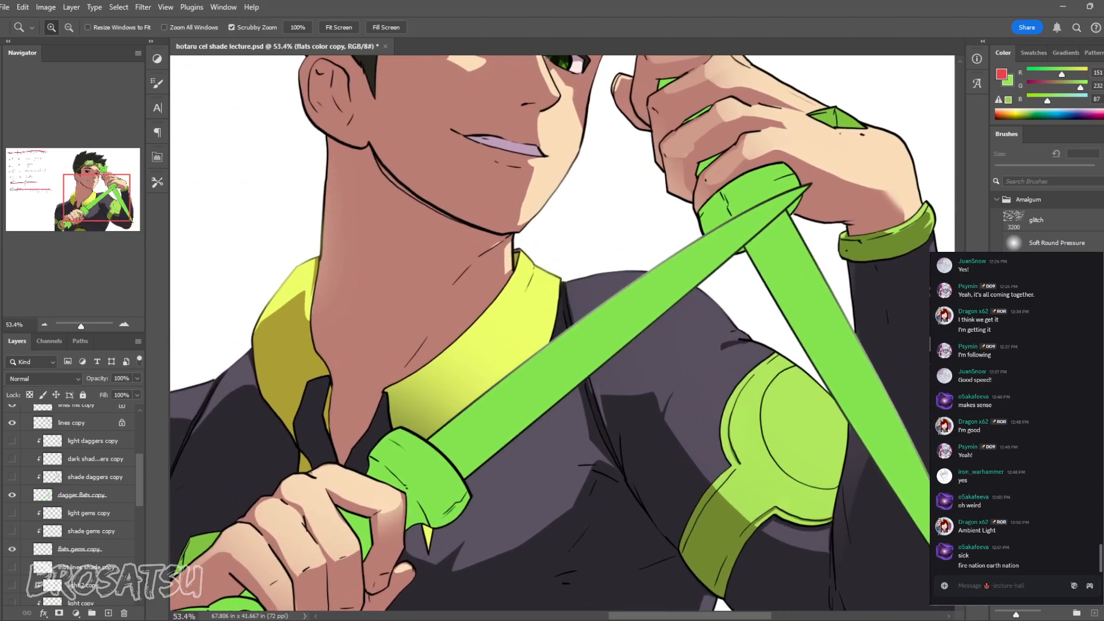
Step: Compare the figure with the dagger flats copy layer hidden and shown
click(12, 494)
click(11, 495)
click(12, 494)
click(11, 495)
drag(637, 332, 591, 333)
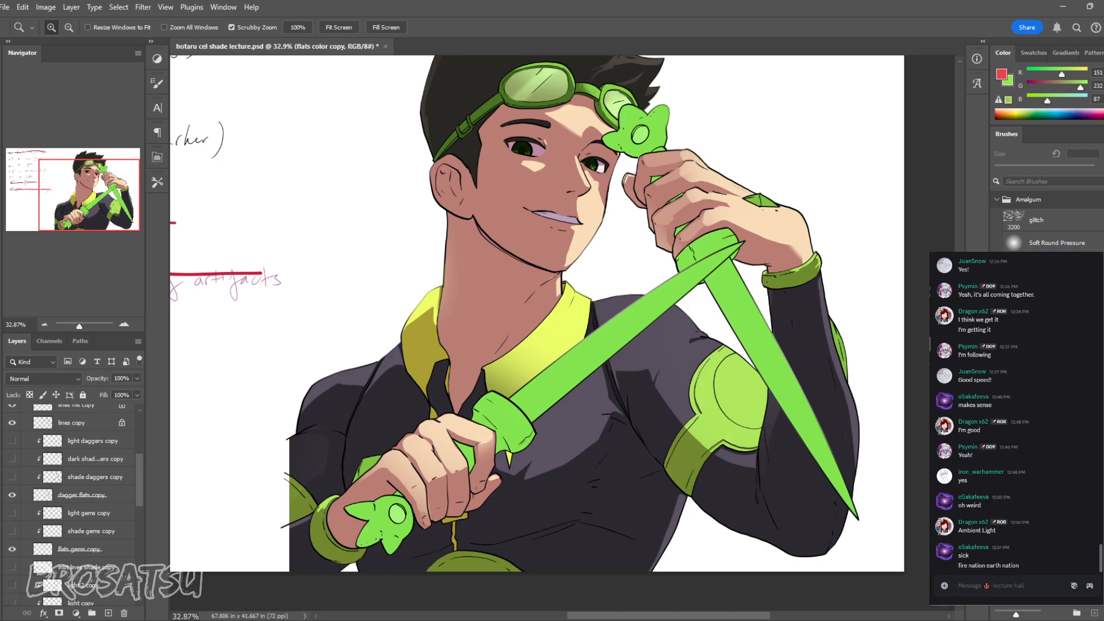
Step: Show the shade gems copy, shade daggers copy and dark shade daggers copy layers, and inspect the shading on the blade
click(11, 531)
click(11, 477)
click(11, 459)
drag(614, 374, 739, 334)
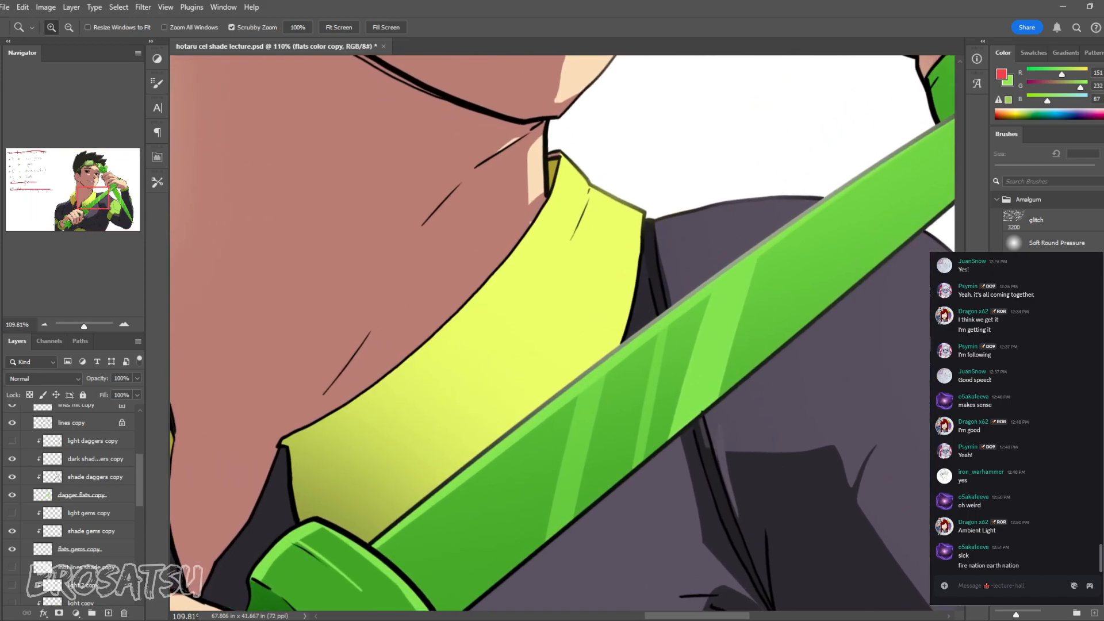
Step: Compare the daggers with the dark shade daggers copy, shade daggers copy and light daggers copy layers shown and hidden
click(11, 459)
click(12, 477)
click(11, 459)
click(11, 477)
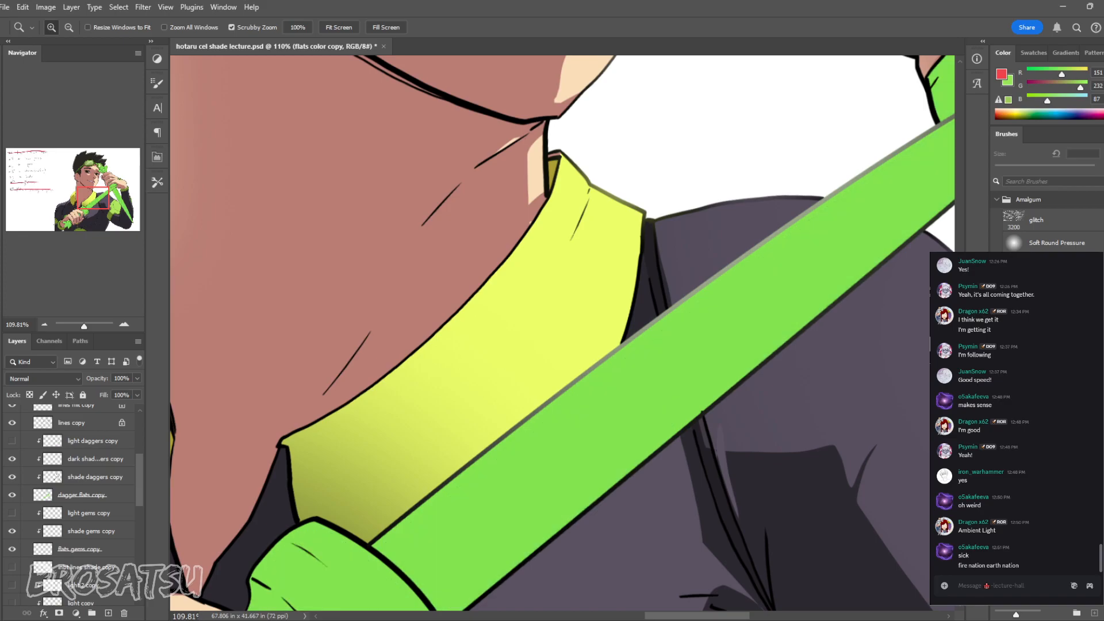
click(12, 441)
click(11, 440)
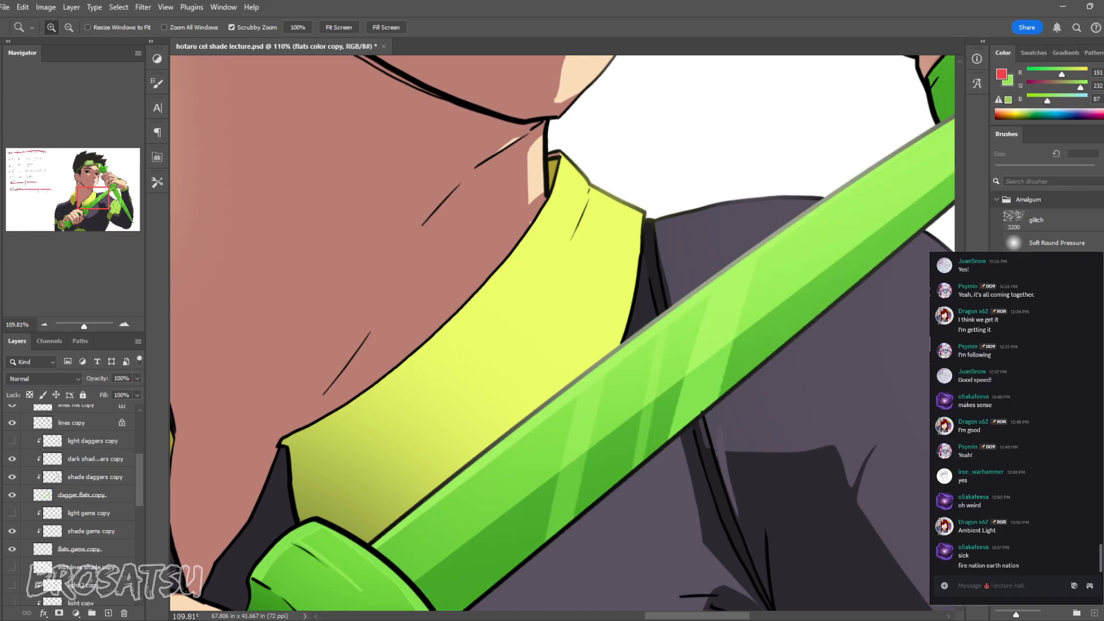
click(12, 441)
click(12, 441)
drag(805, 380, 627, 380)
drag(769, 388, 809, 388)
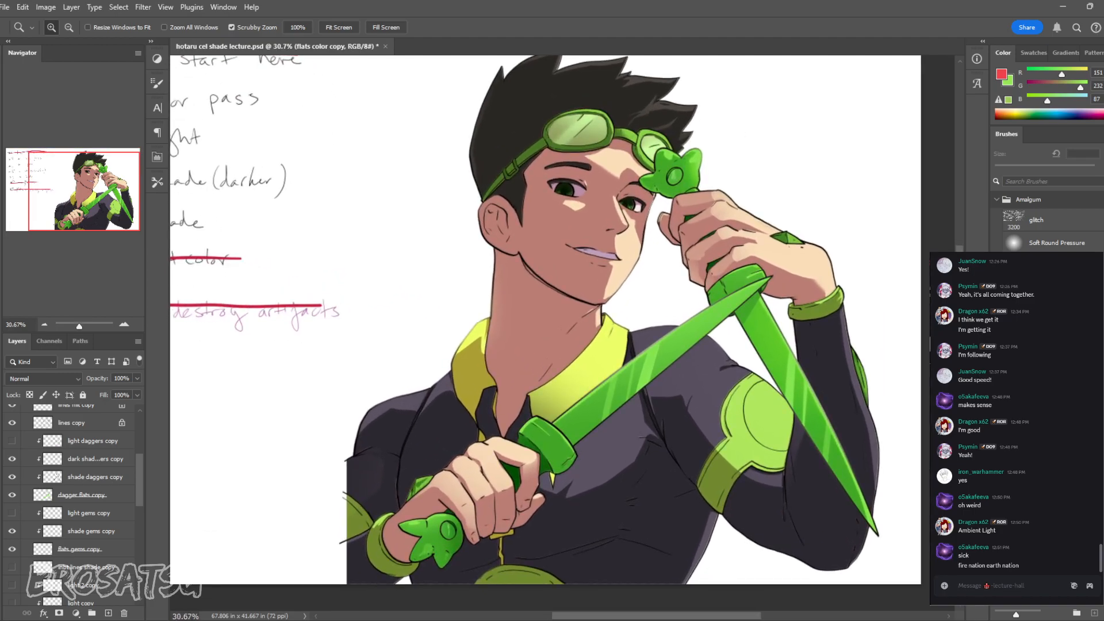
Step: Show the dark shade copy, light copy, light gems copy and light daggers copy layers
scroll(72, 500, down, 2)
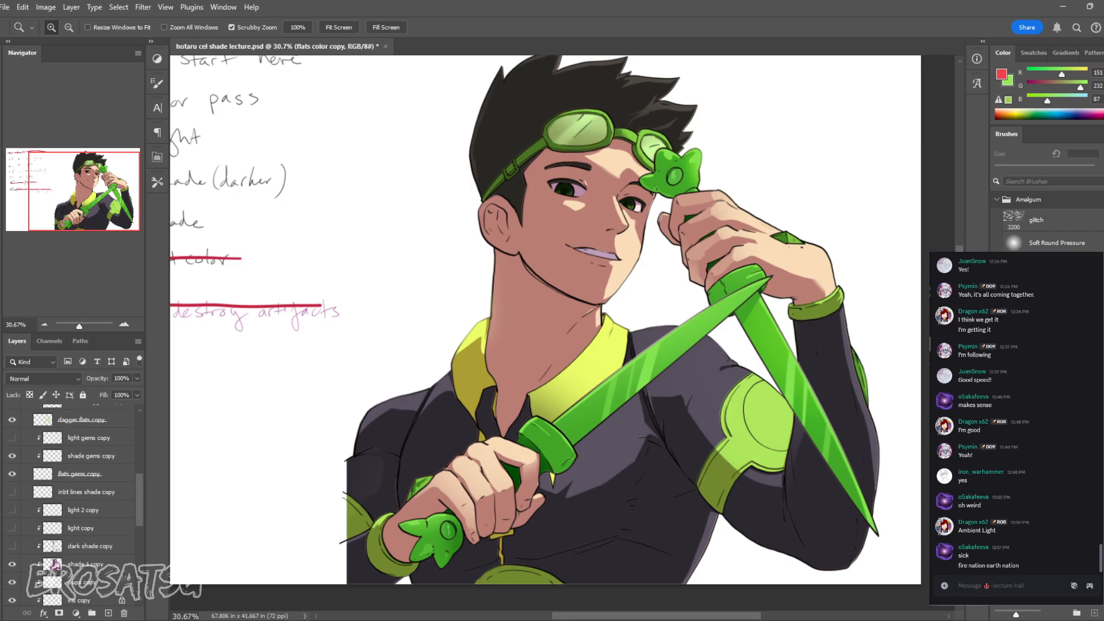
click(12, 546)
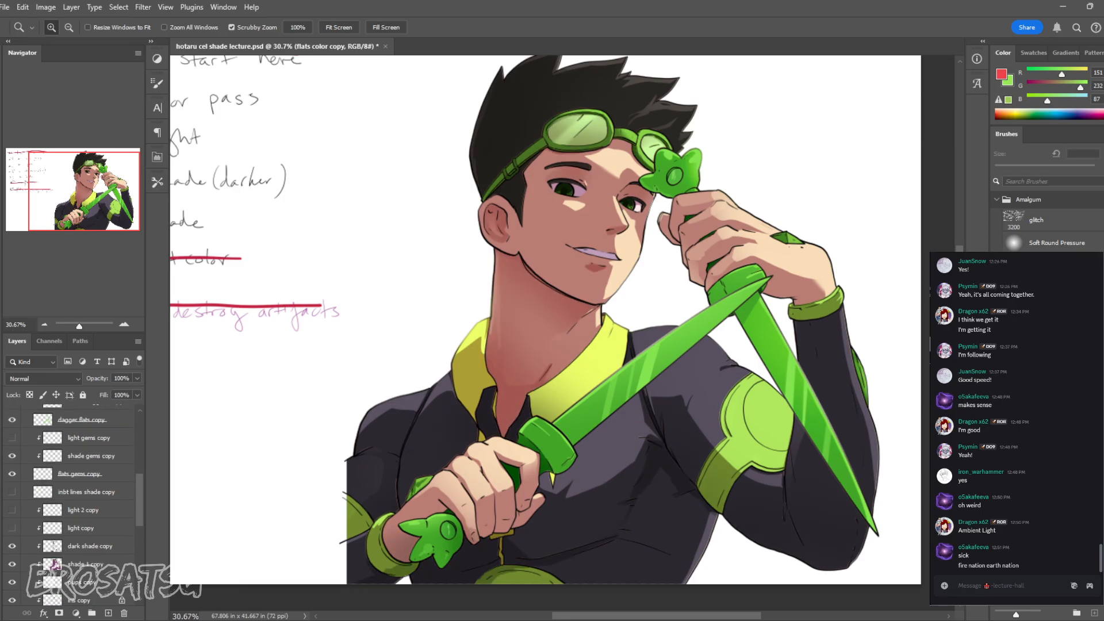
scroll(72, 504, up, 2)
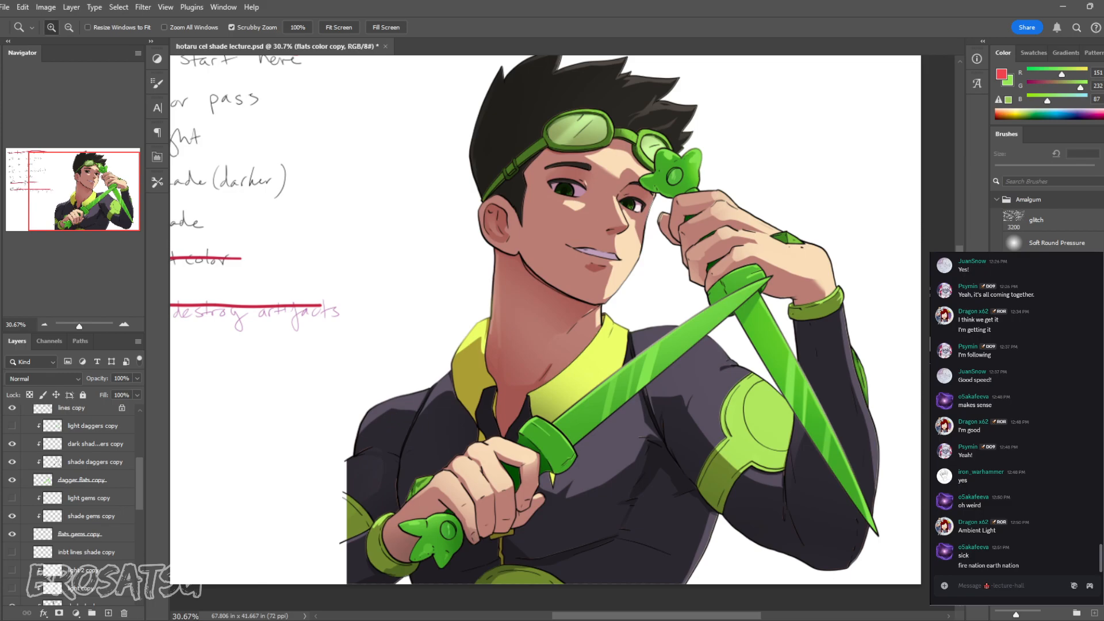
scroll(54, 579, down, 2)
click(11, 543)
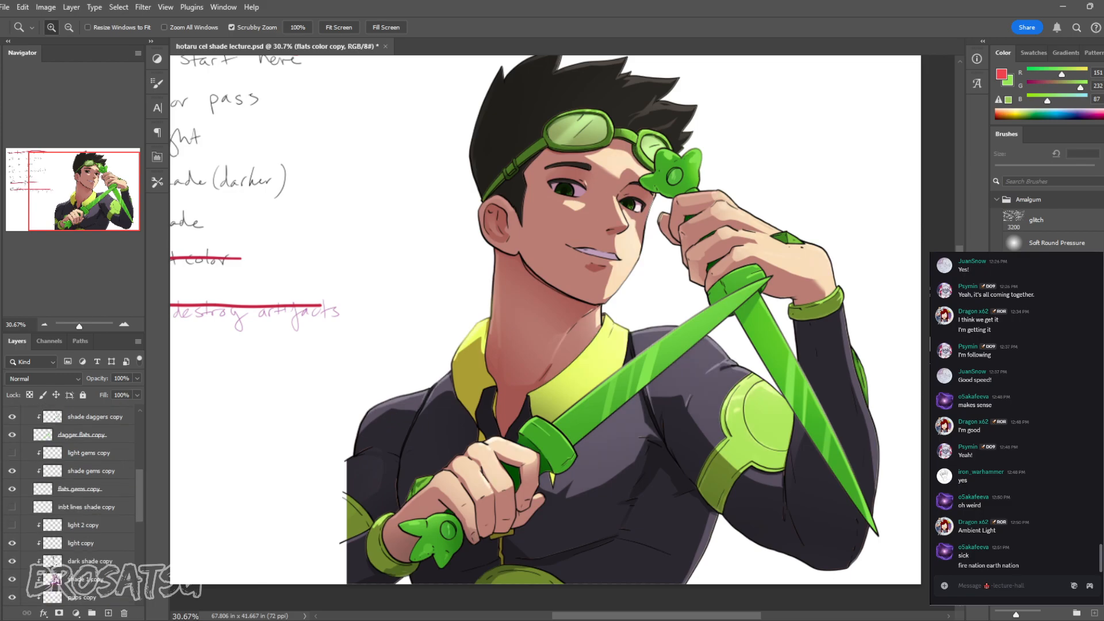
click(11, 453)
scroll(12, 453, up, 2)
click(11, 425)
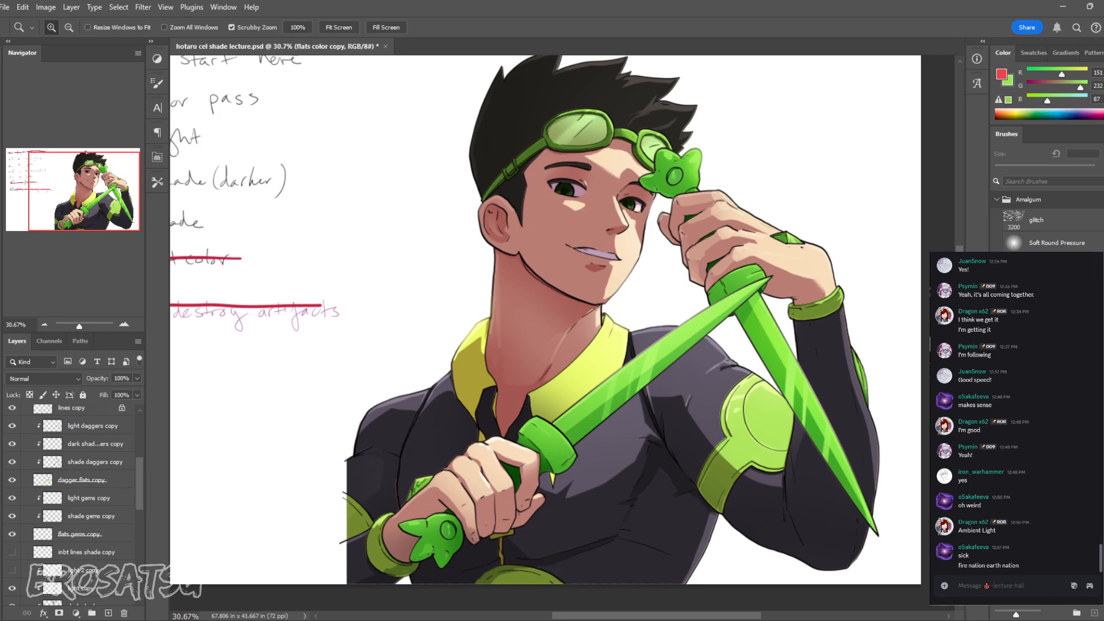
Step: Show the light 2 copy layer, comparing the figure with and without it
click(12, 570)
click(11, 570)
click(11, 570)
mouse_move(909, 373)
mouse_down()
mouse_move(868, 372)
mouse_move(887, 372)
mouse_up()
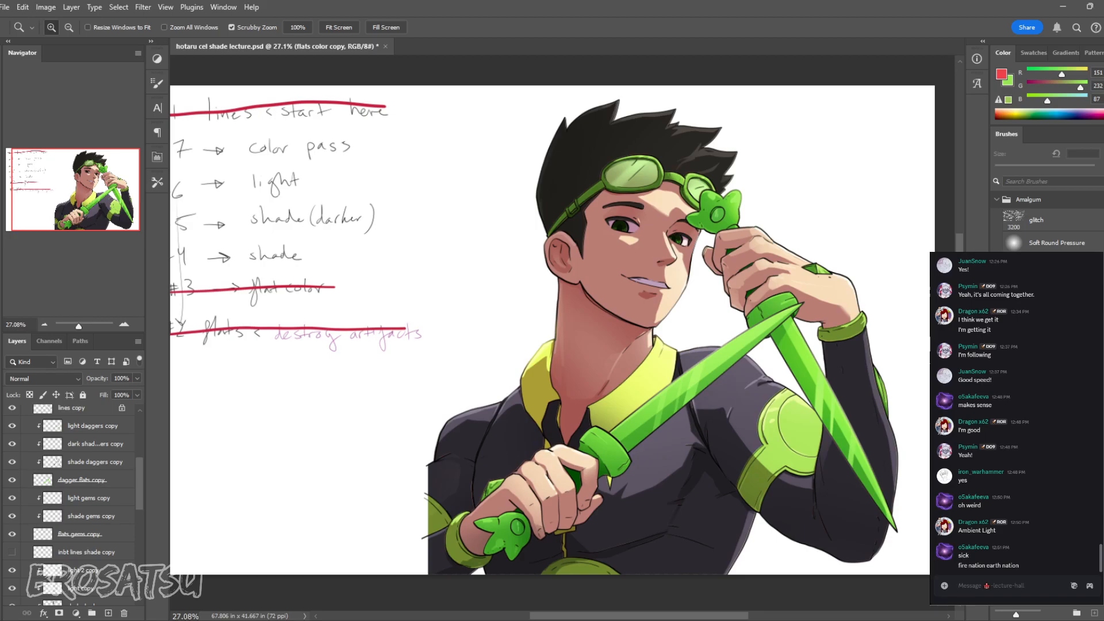
drag(887, 356, 901, 356)
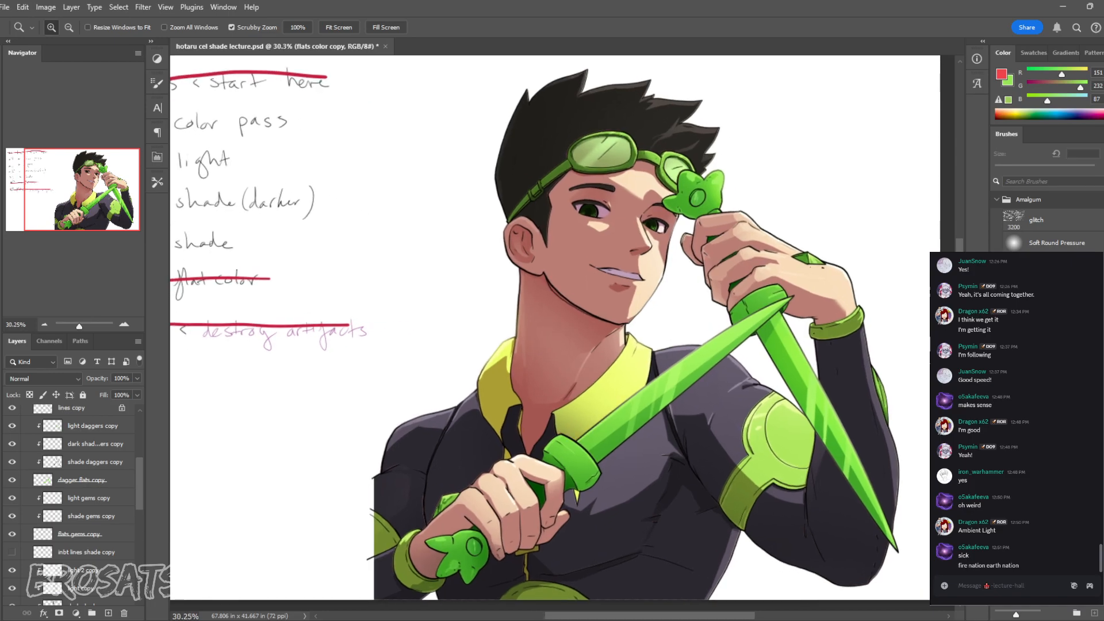
Step: Show the inbt lines shade copy layer and compare the face with it hidden and shown
click(86, 552)
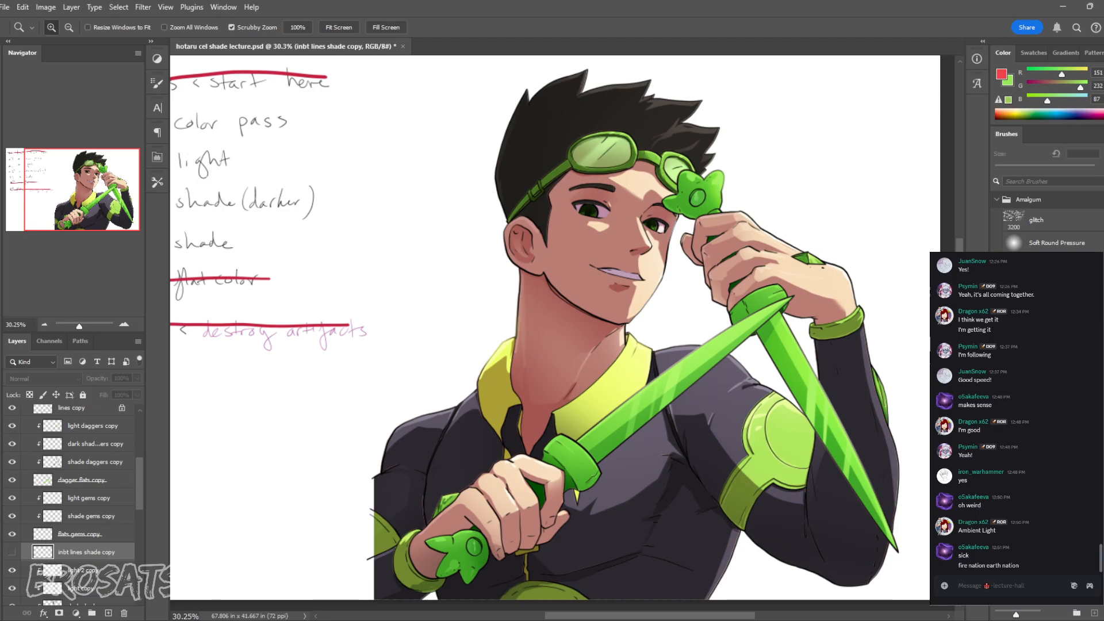
click(11, 552)
drag(646, 237, 642, 278)
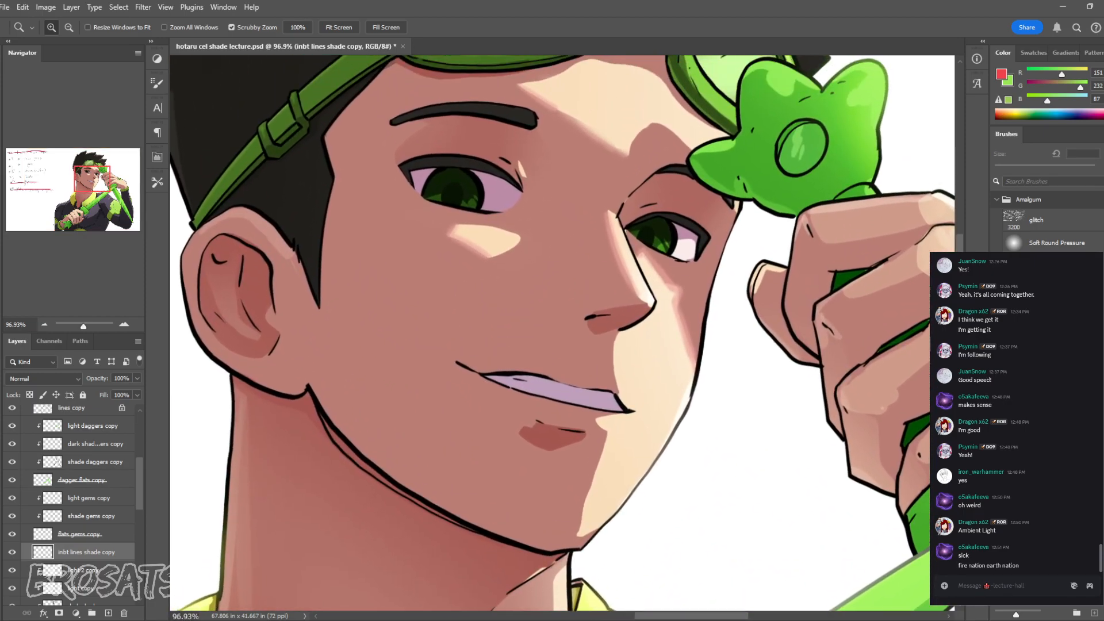
click(11, 552)
click(11, 552)
Step: Lock the inbt lines shade copy layer's transparency, fill its strokes with red to inspect them on the face, and undo the fill
drag(682, 315, 753, 314)
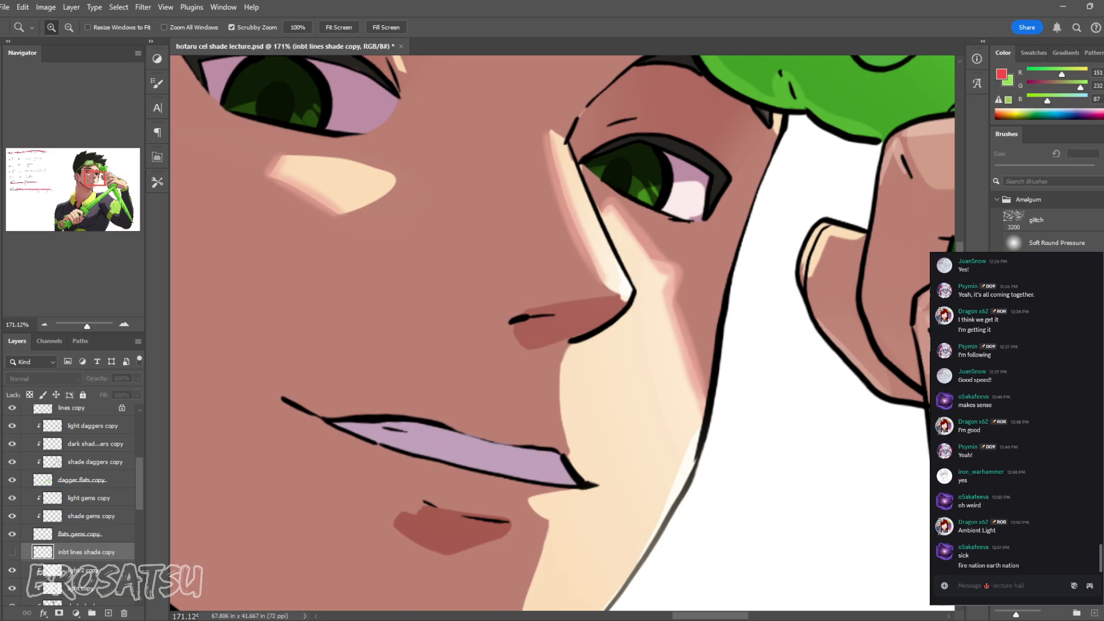
key(slash)
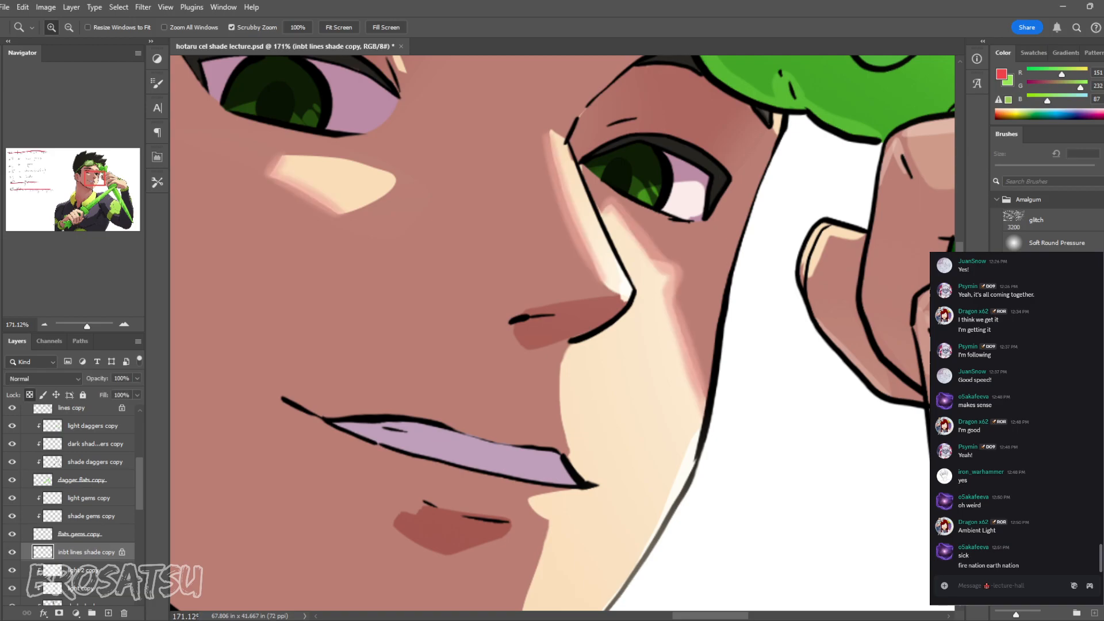
key(alt+BackSpace)
drag(677, 330, 587, 331)
drag(726, 271, 805, 271)
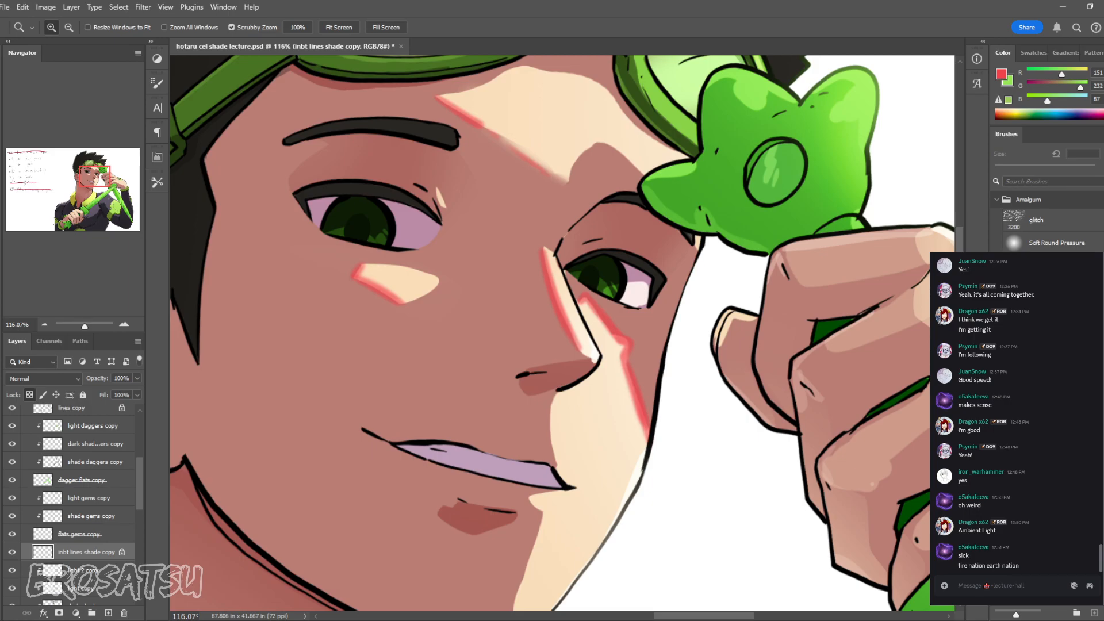
drag(578, 365, 538, 275)
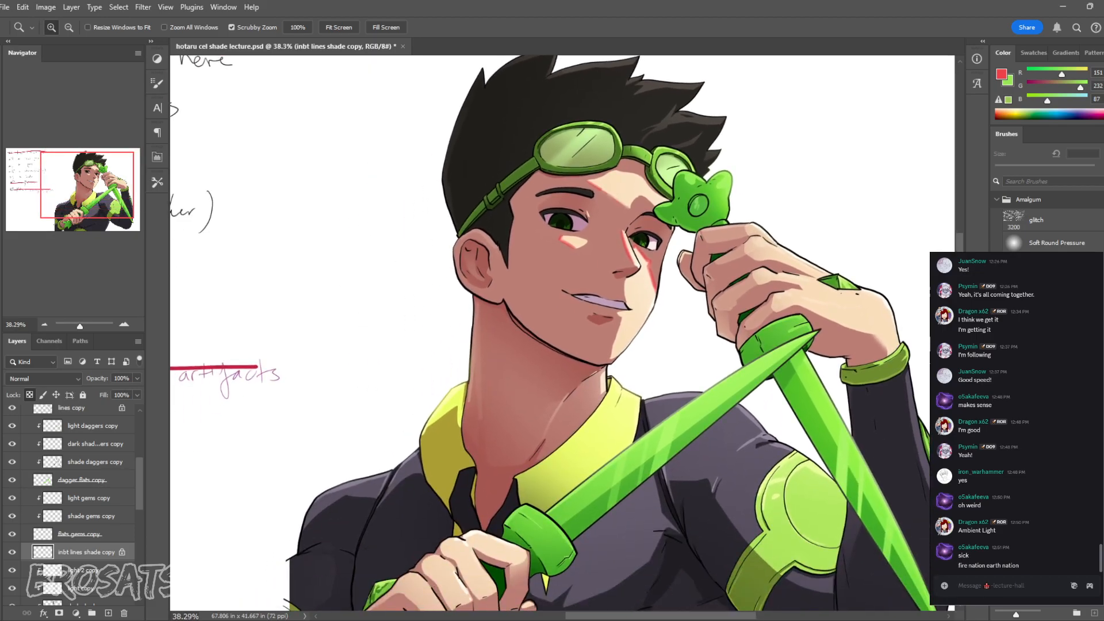
drag(620, 196, 674, 196)
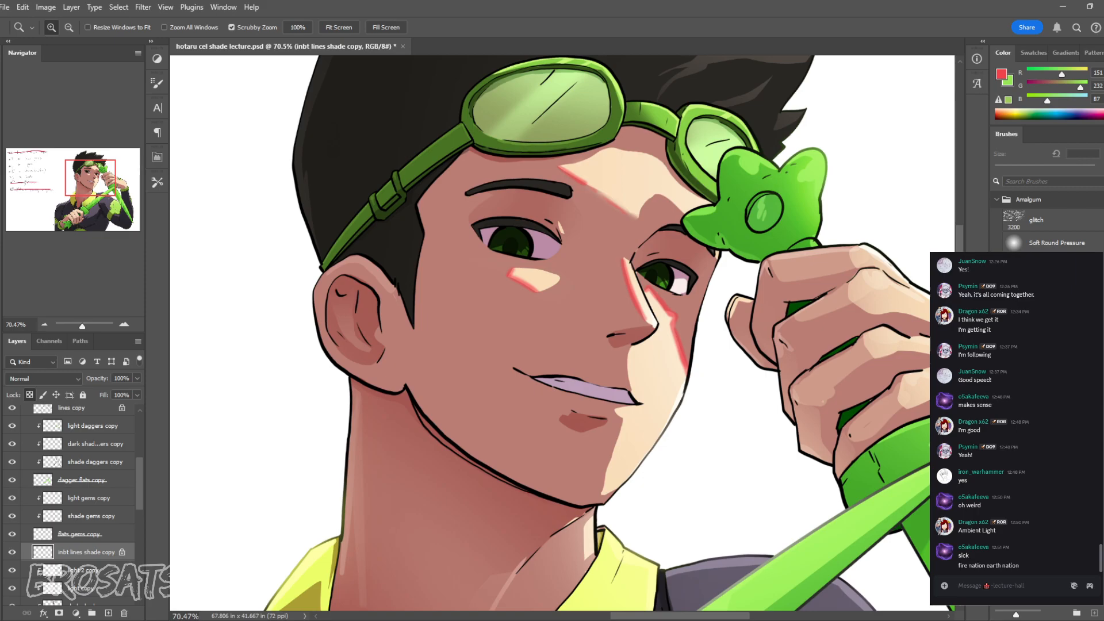
key(ctrl+shift+z)
key(ctrl+z)
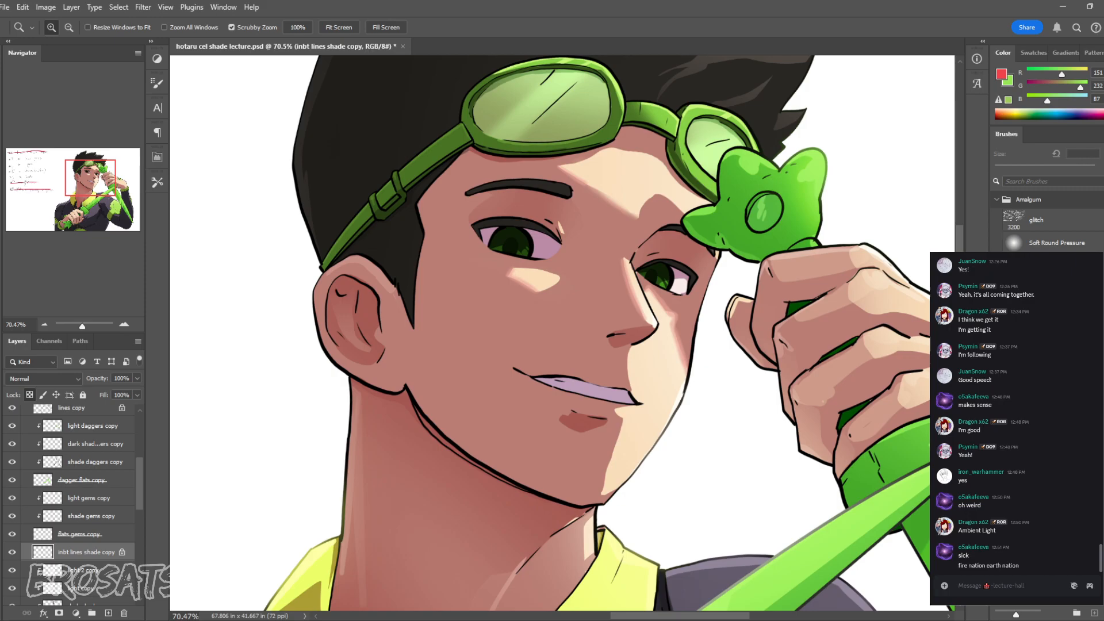
Step: Add a new layer above the lines copy layer and clip it to the line art
scroll(75, 505, up, 5)
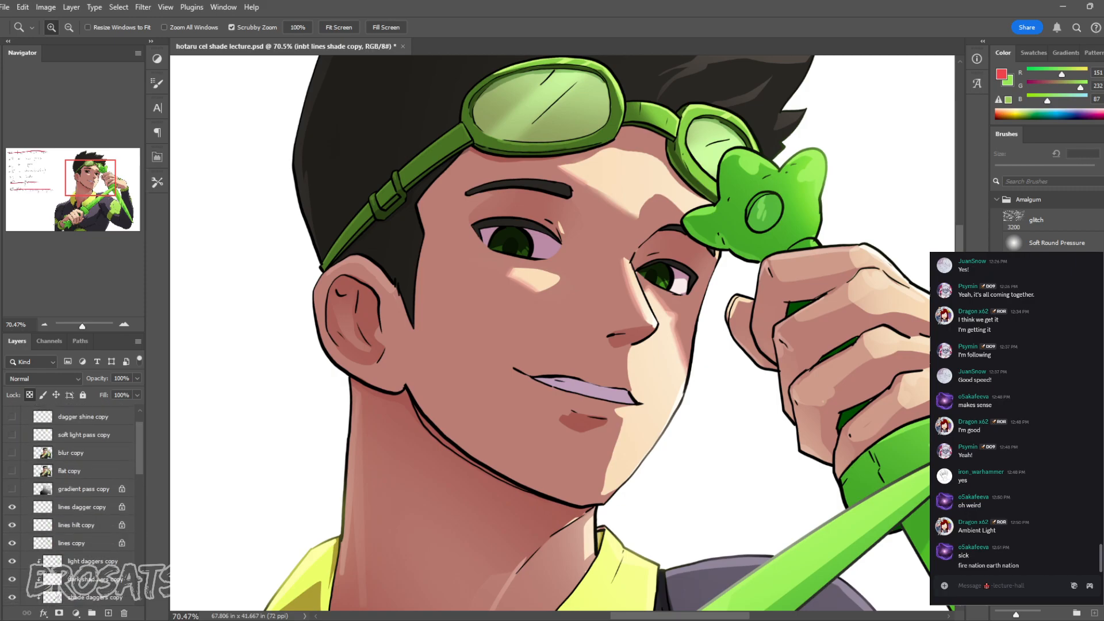
click(83, 489)
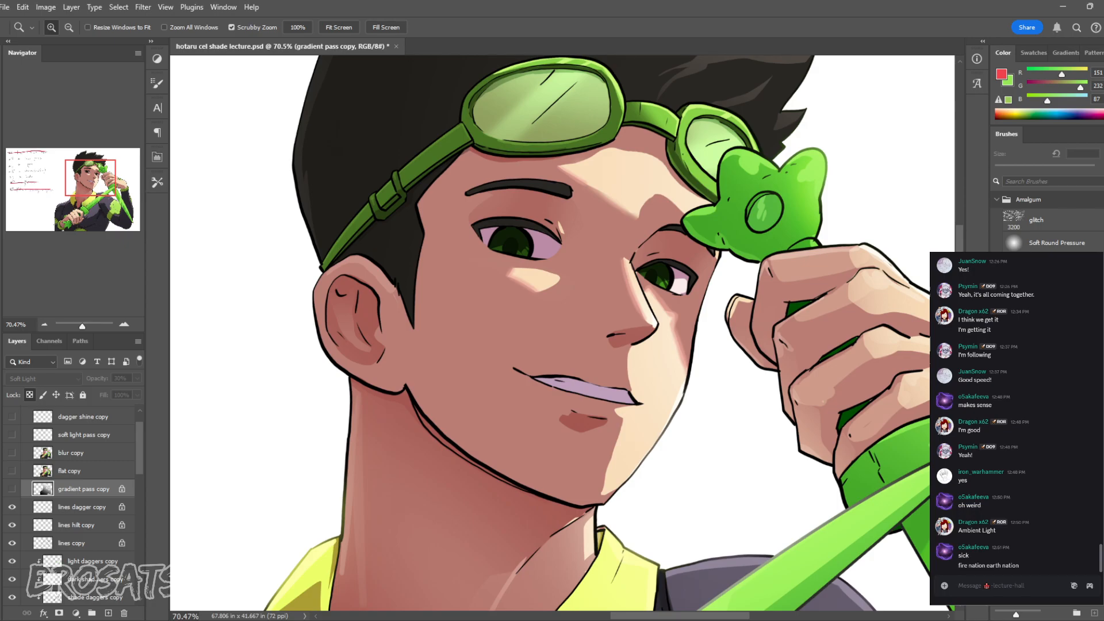
key(ctrl+0)
drag(784, 323, 805, 323)
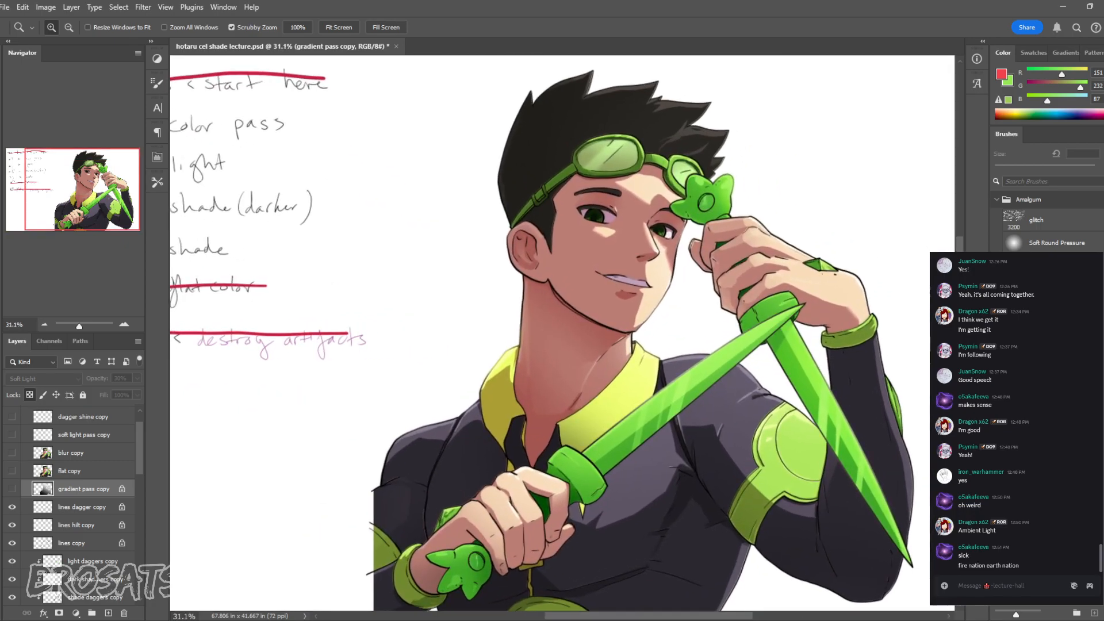
click(81, 506)
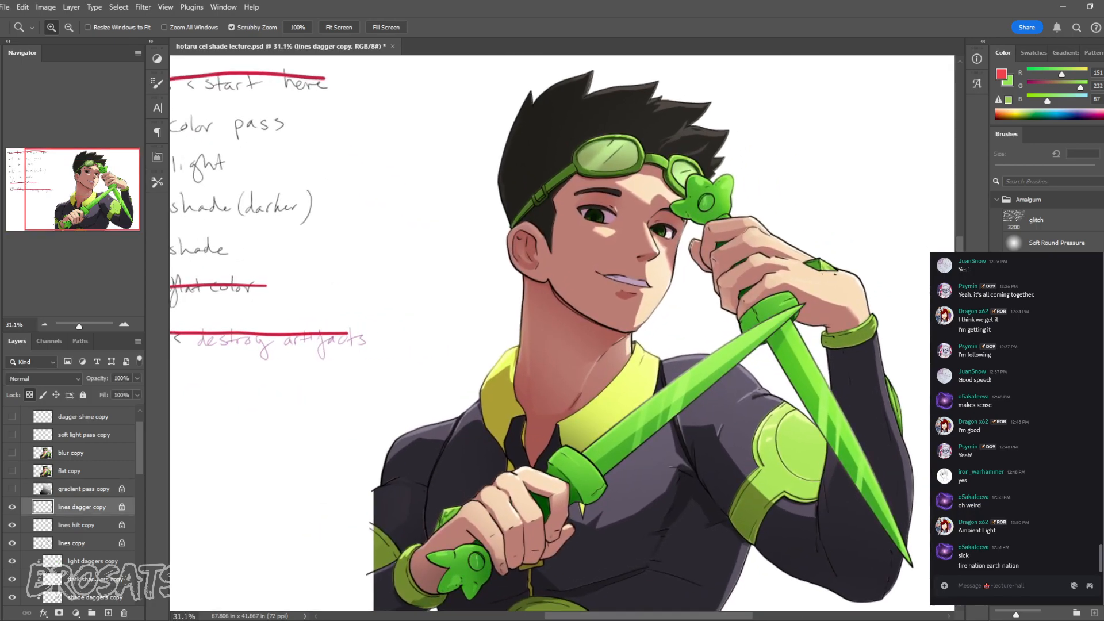
scroll(72, 500, down, 2)
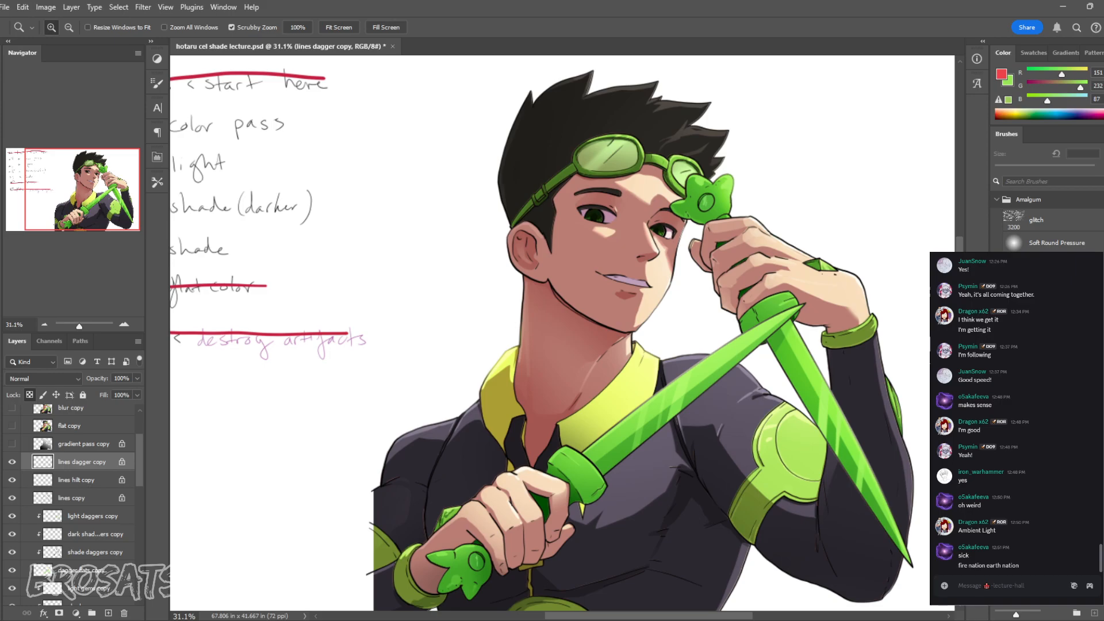
click(81, 498)
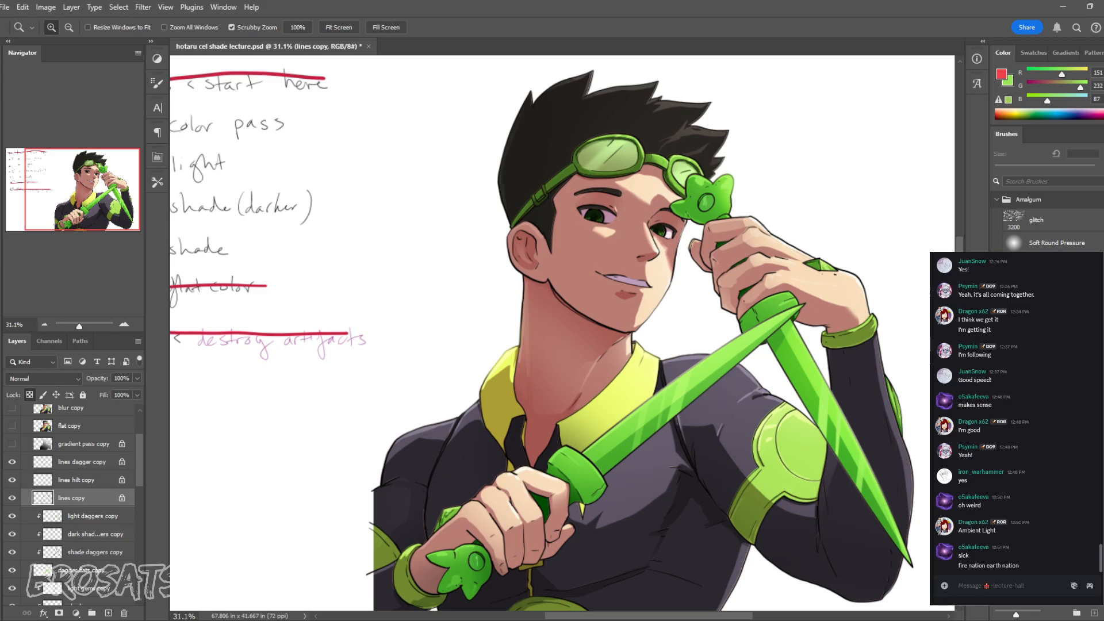
drag(662, 259, 744, 260)
drag(725, 114, 750, 114)
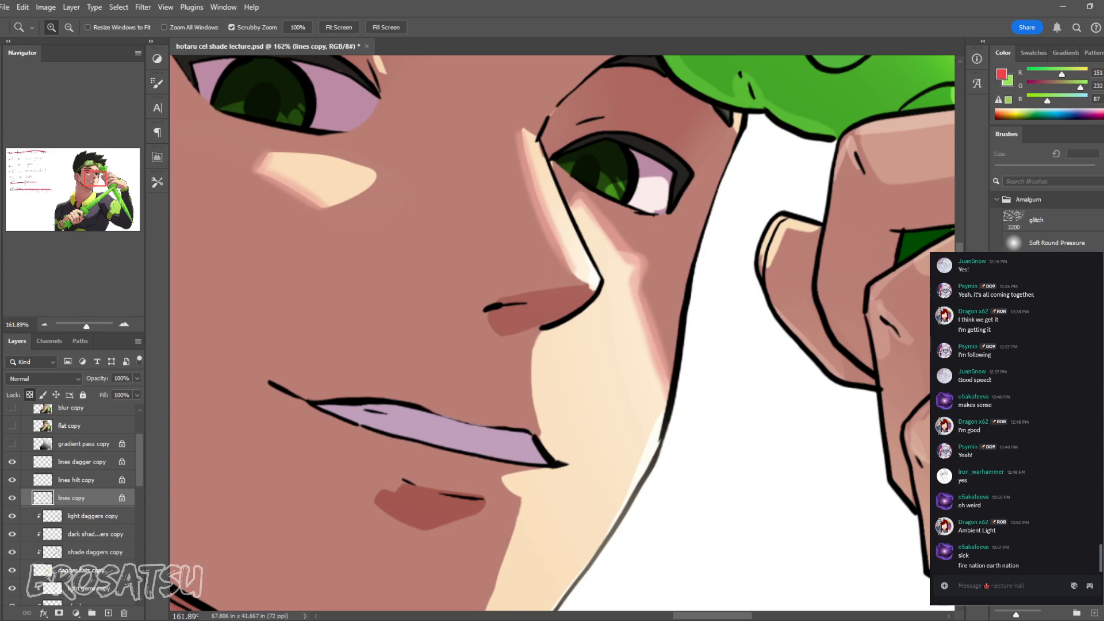
click(108, 613)
key(ctrl+alt+g)
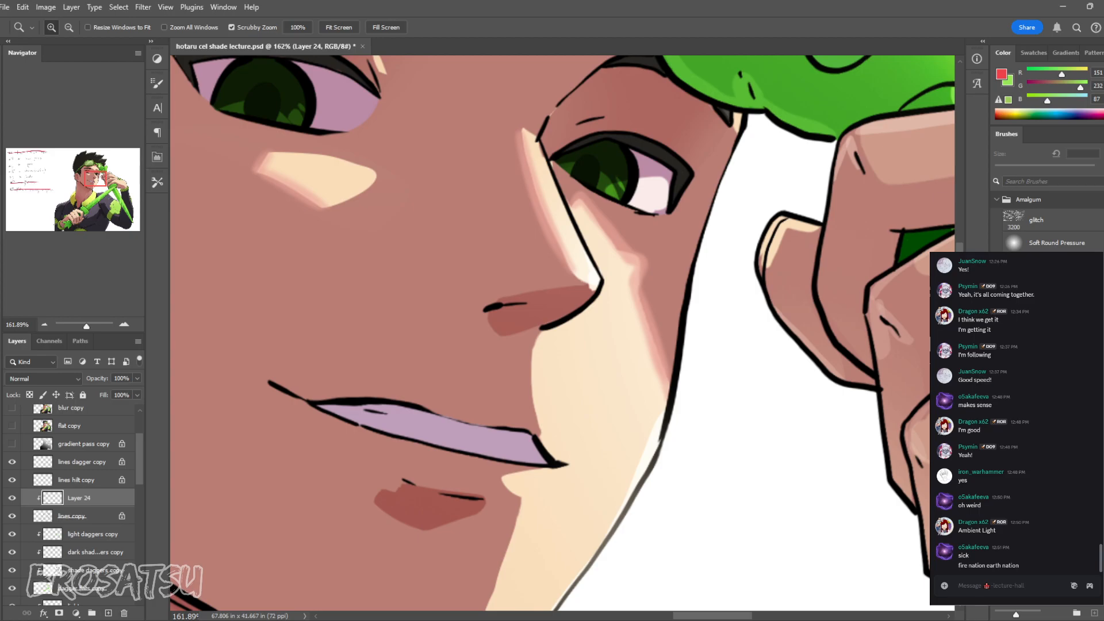
Step: Paint the face outline from the brow down the lit cheek to the chin dark brown with a 30 px brush
key(i)
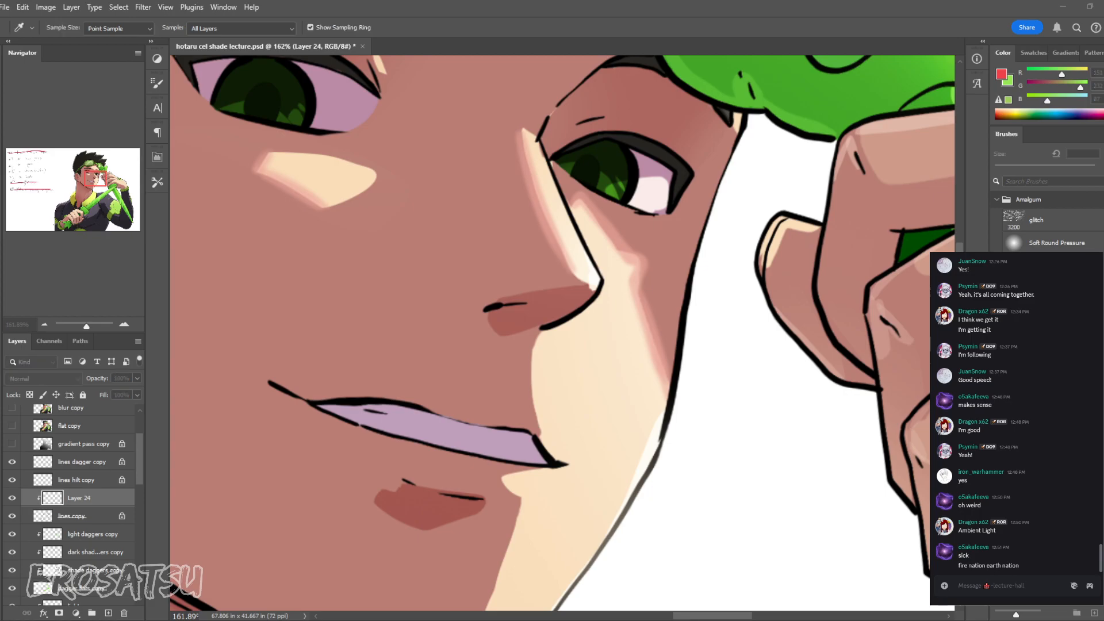
key(z)
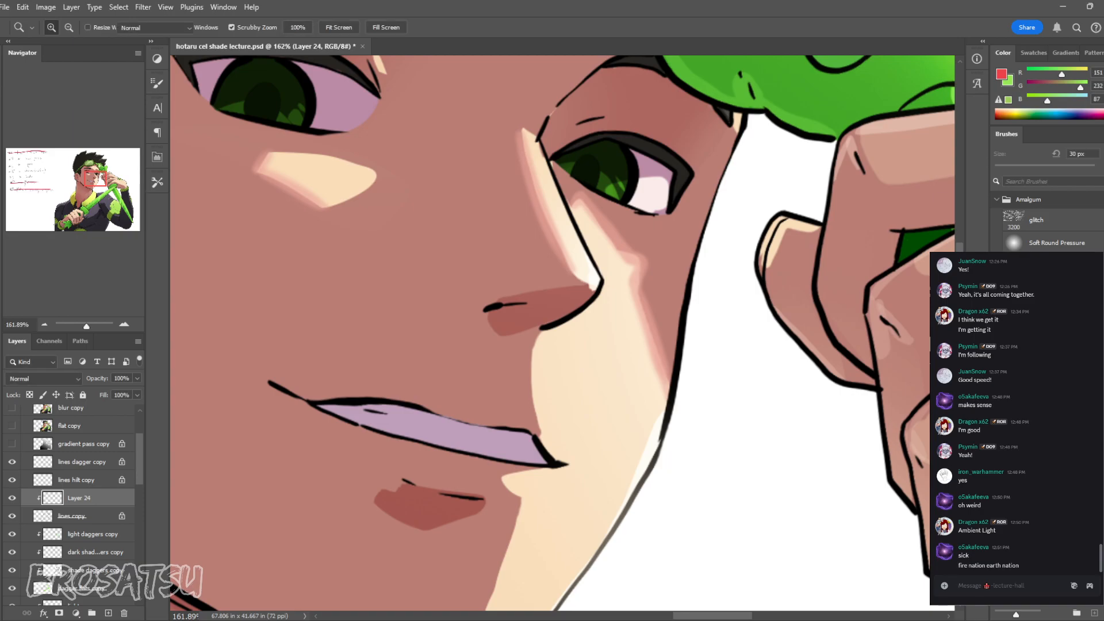
key(b)
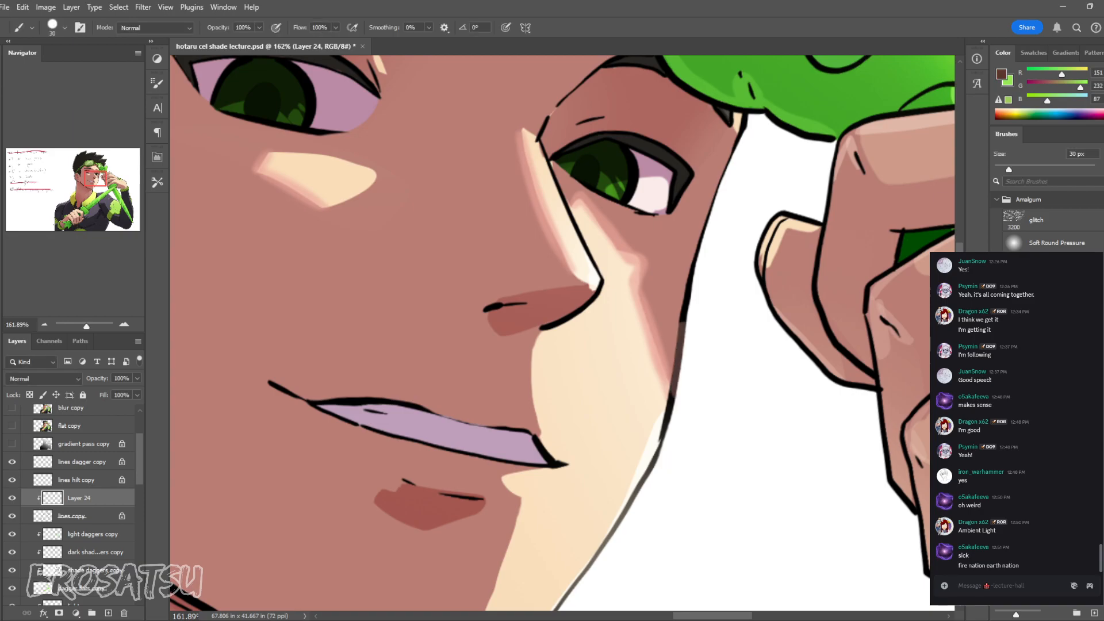
mouse_move(668, 410)
mouse_down()
mouse_move(697, 253)
mouse_move(746, 116)
mouse_up()
drag(668, 411, 563, 600)
mouse_move(564, 600)
mouse_down()
mouse_move(617, 488)
mouse_move(530, 583)
mouse_move(467, 590)
mouse_up()
key(z)
drag(729, 459, 661, 459)
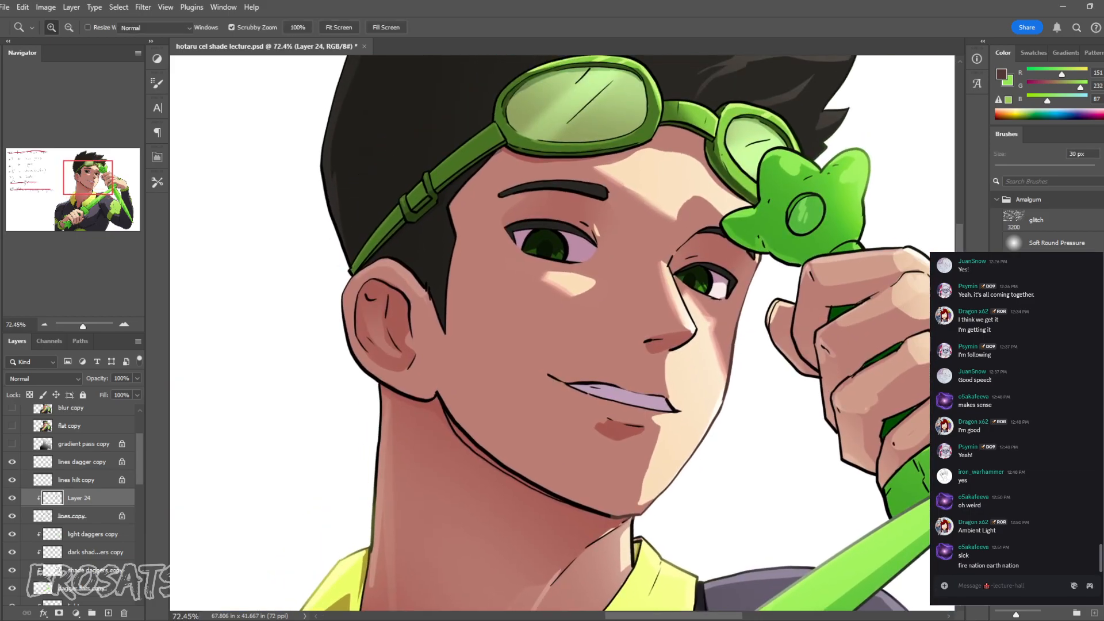
drag(687, 356, 702, 357)
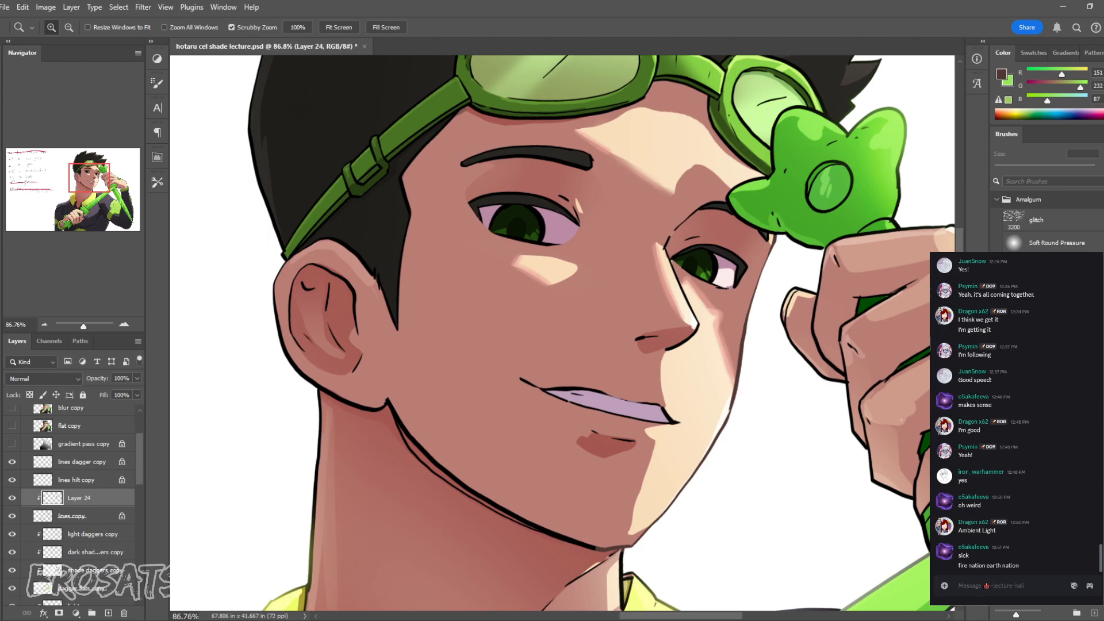
Step: Examine the line work on the dagger's star-shaped pommel, the raised hand and the whole figure
drag(480, 273, 402, 273)
drag(707, 219, 796, 219)
drag(592, 166, 649, 165)
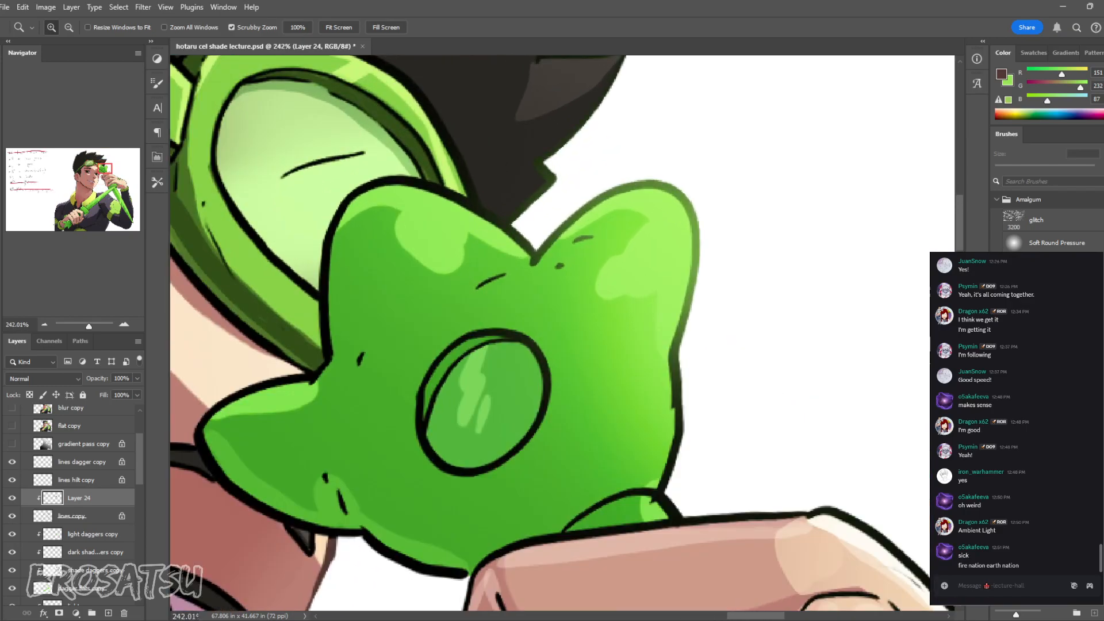
drag(729, 340, 520, 67)
drag(770, 240, 819, 240)
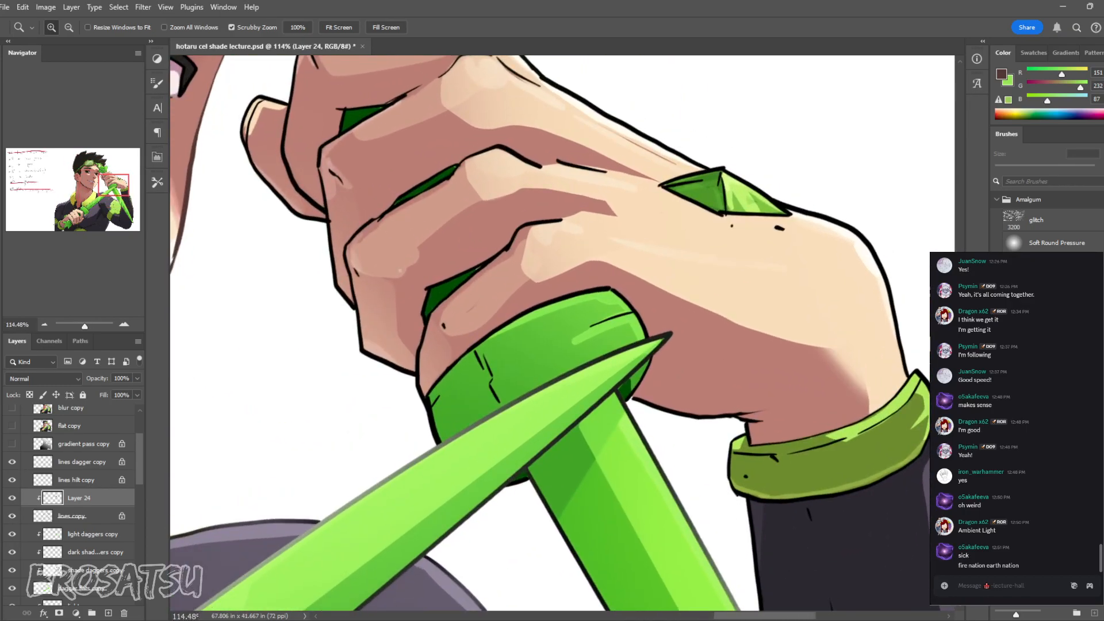
scroll(72, 503, up, 3)
drag(676, 296, 595, 295)
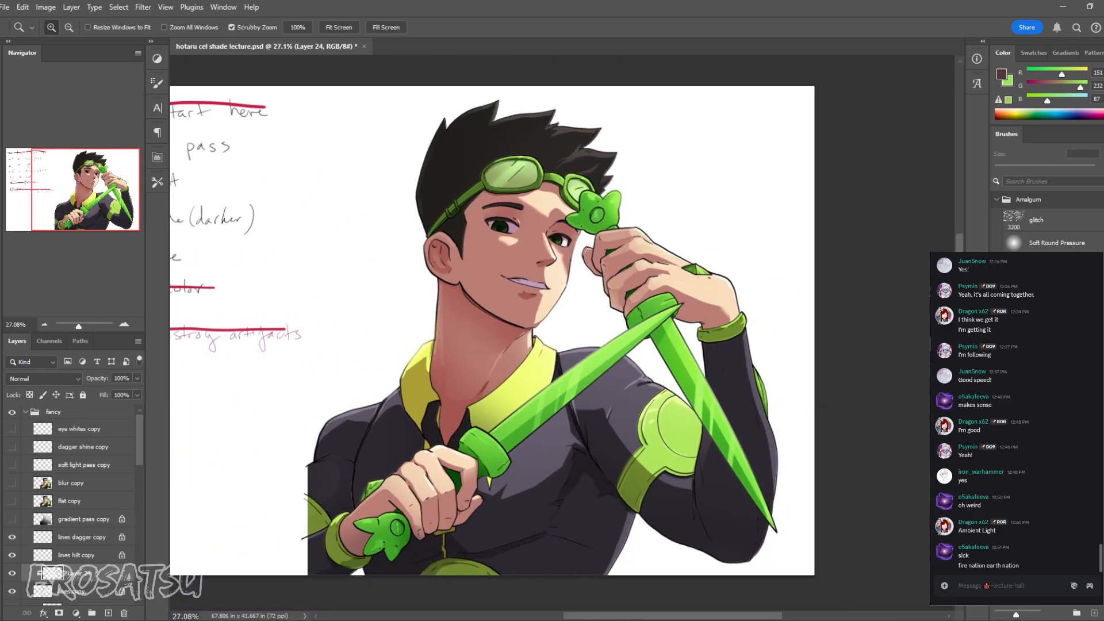
drag(489, 294, 495, 295)
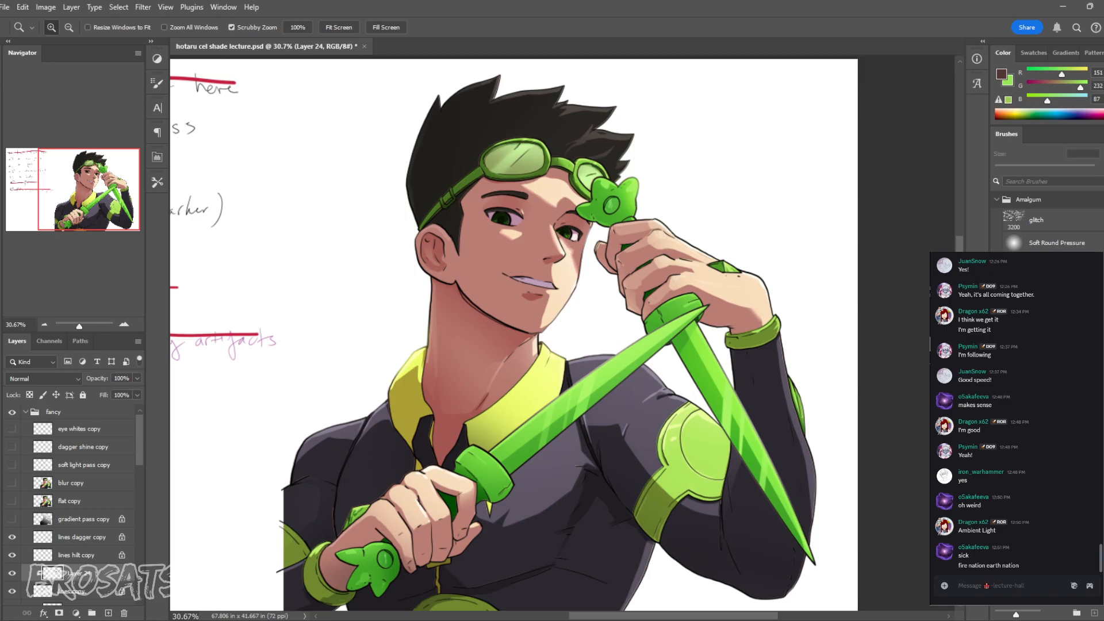
Step: Fill the new layer clipped to the line art with a dark red color
key(i)
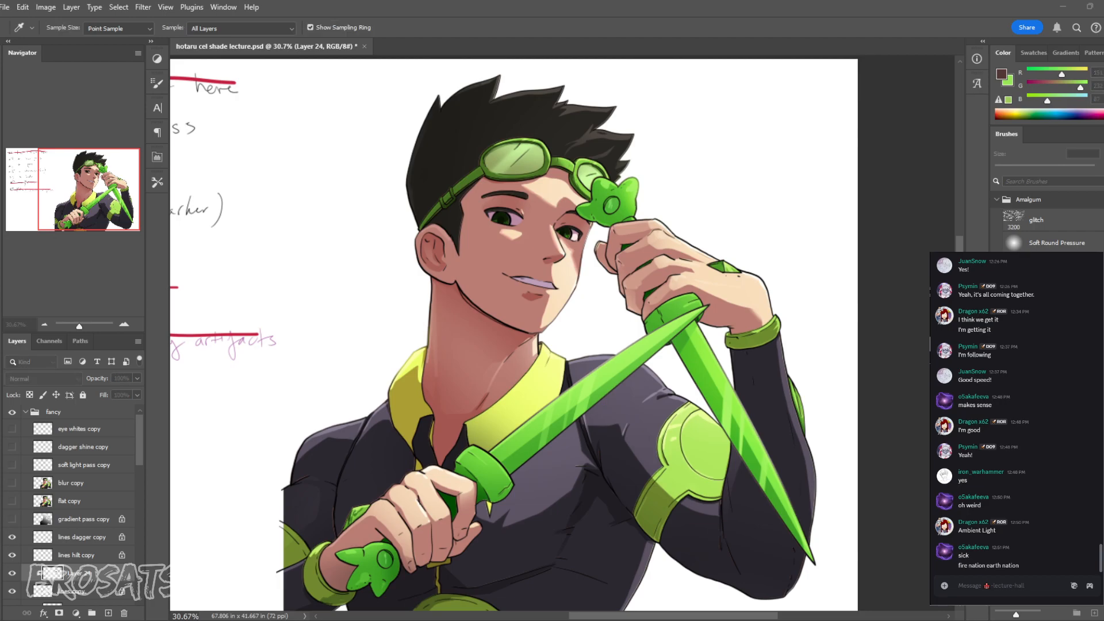
key(z)
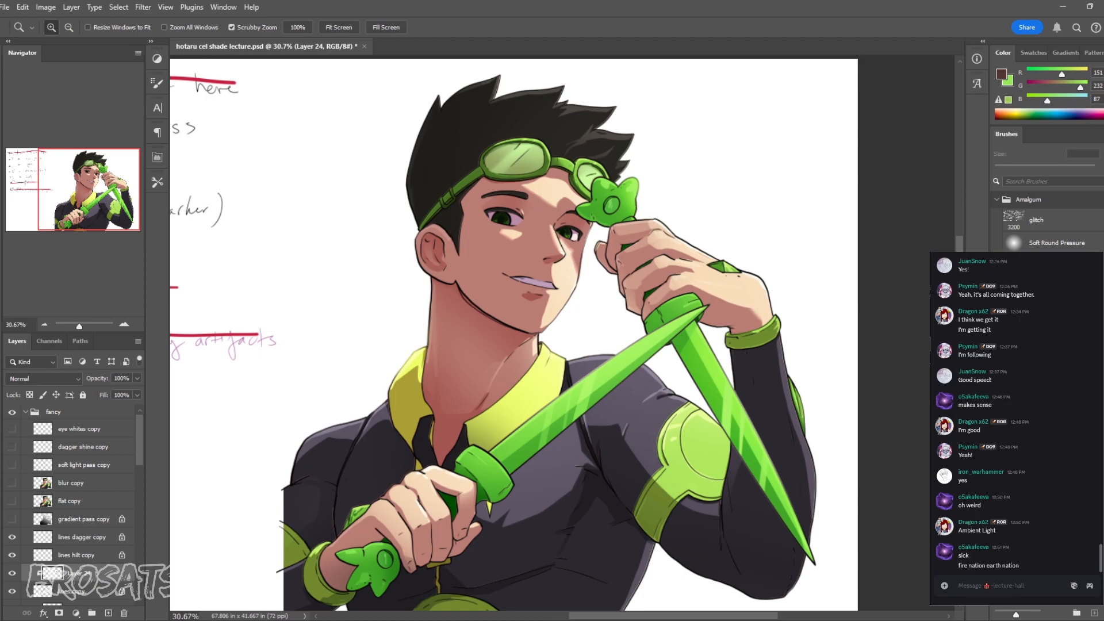
key(alt+BackSpace)
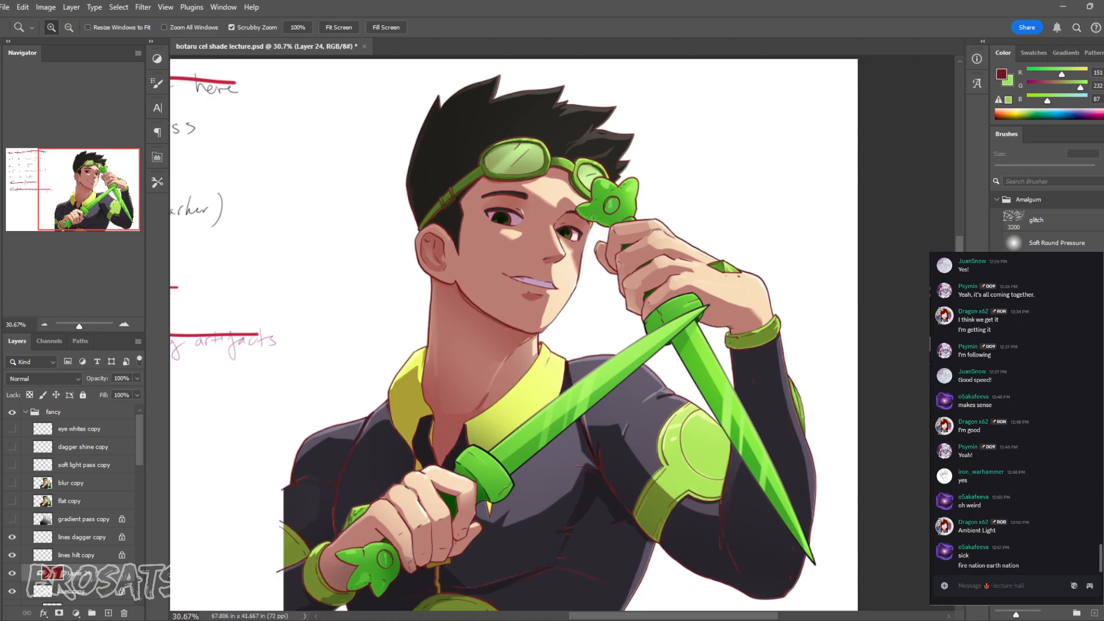
Step: Erase parts of the red line coloring inside the figure, around the face, neck and hands, with a 500 px soft eraser
key(e)
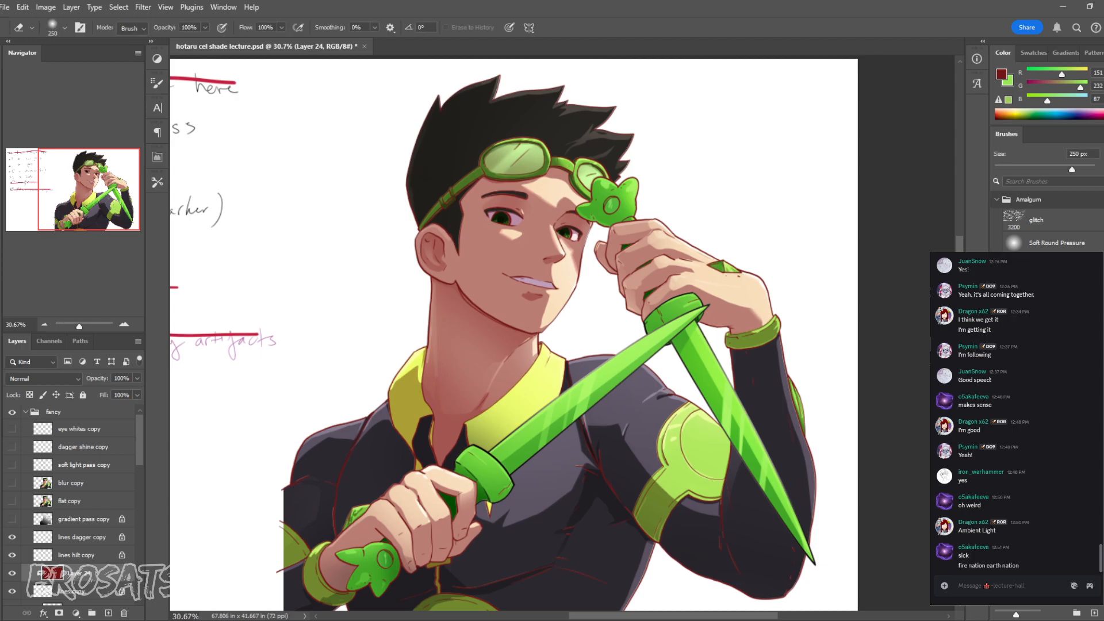
key(bracketright)
key(bracketright)
key(bracketright)
scroll(74, 505, down, 1)
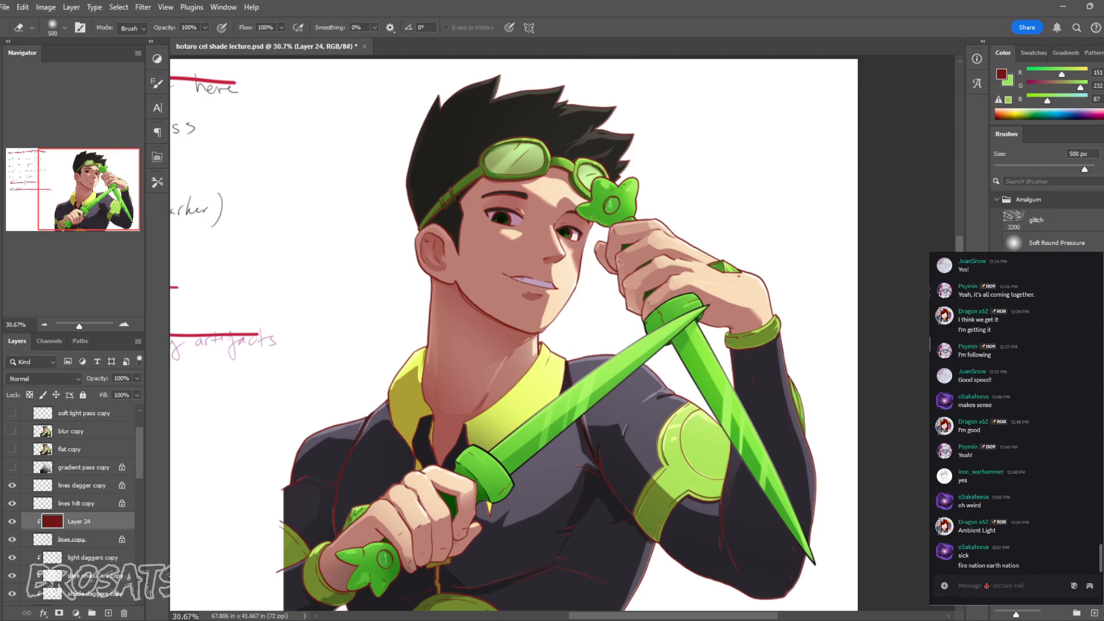
drag(460, 292, 501, 316)
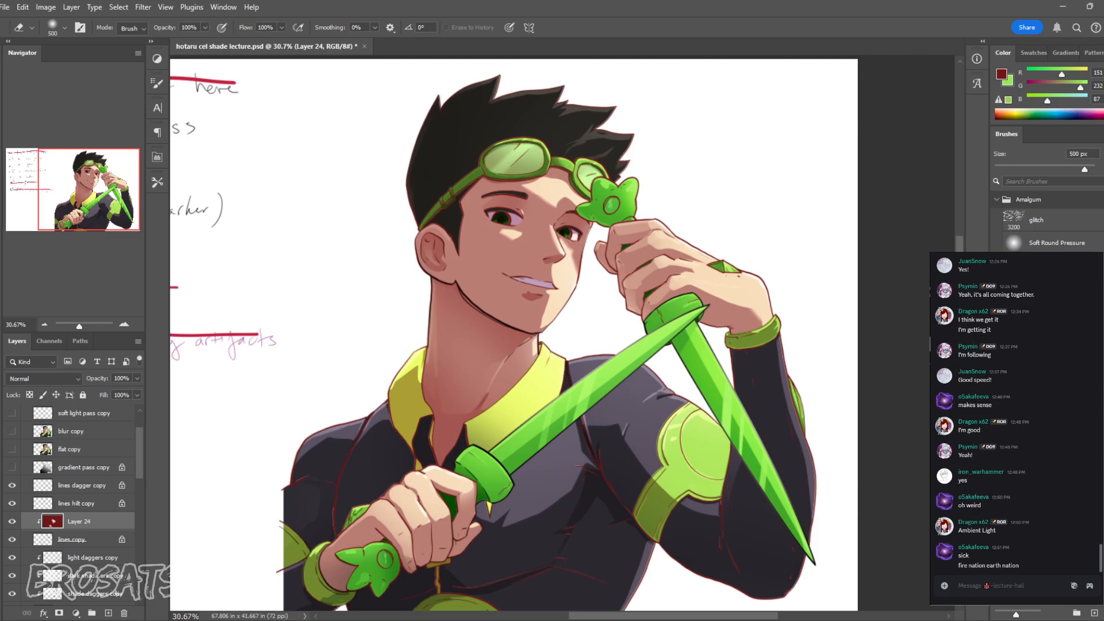
key(ctrl+Page_Up)
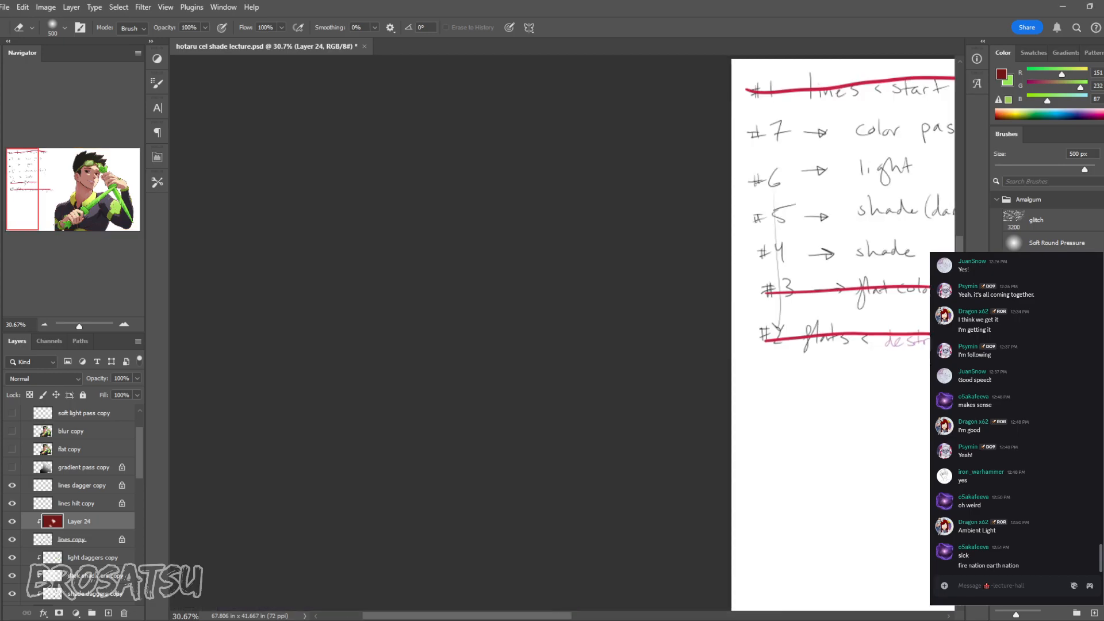
drag(859, 336, 266, 332)
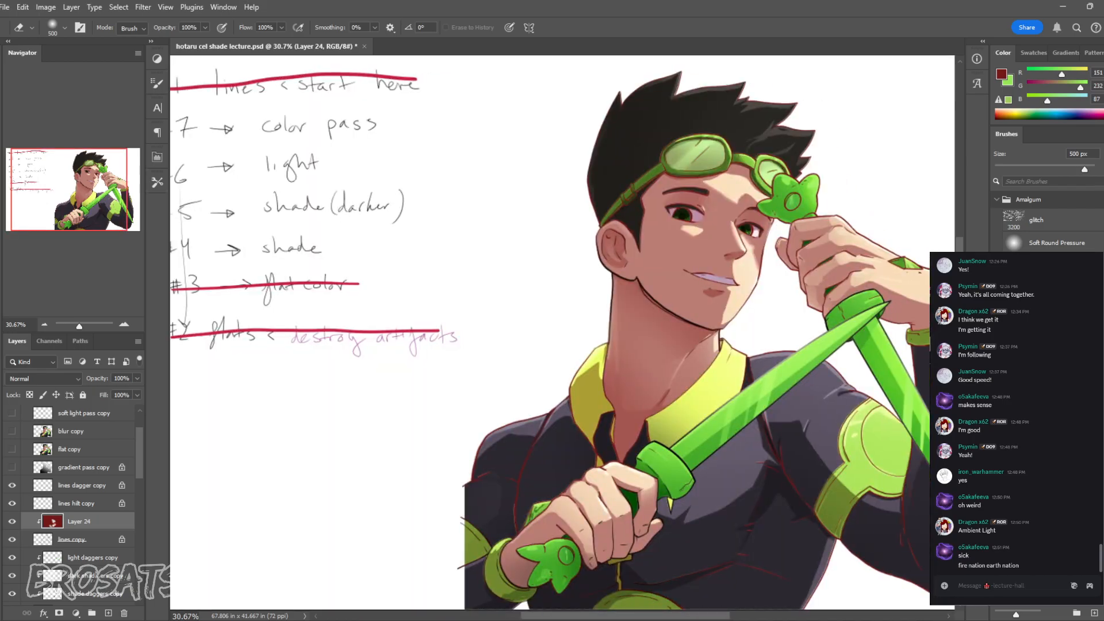
drag(817, 518, 717, 492)
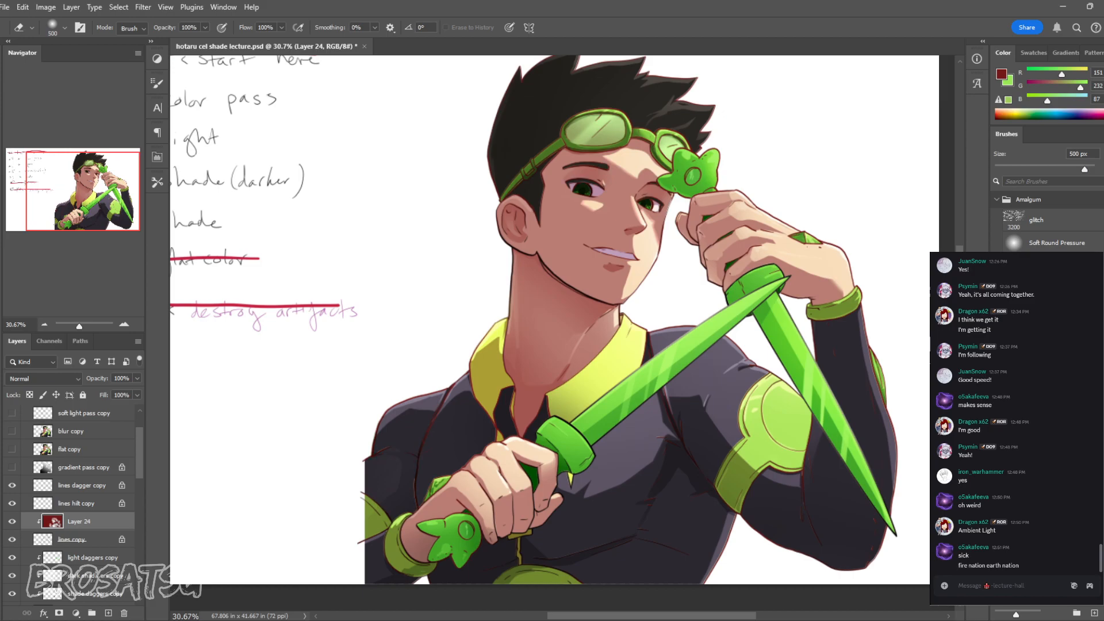
click(499, 424)
key(z)
mouse_move(782, 379)
mouse_down()
mouse_move(745, 380)
mouse_move(817, 379)
mouse_up()
drag(756, 322, 669, 409)
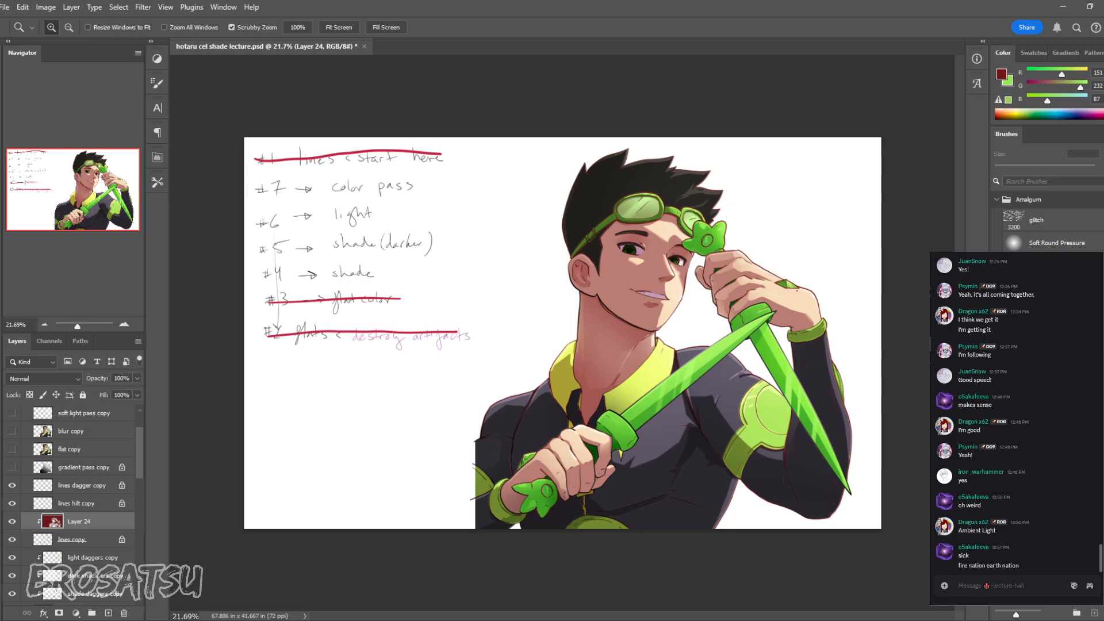
Step: Duplicate all character layers from lines dagger copy down to flats copy and merge the duplicates into one layer
click(76, 503)
scroll(77, 504, up, 2)
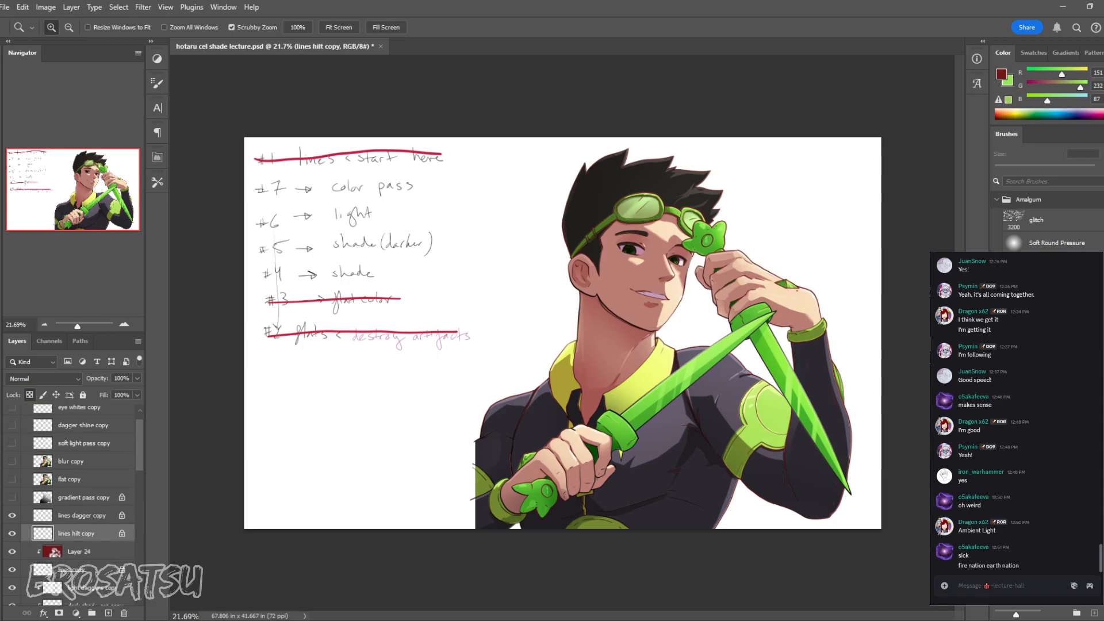
click(82, 515)
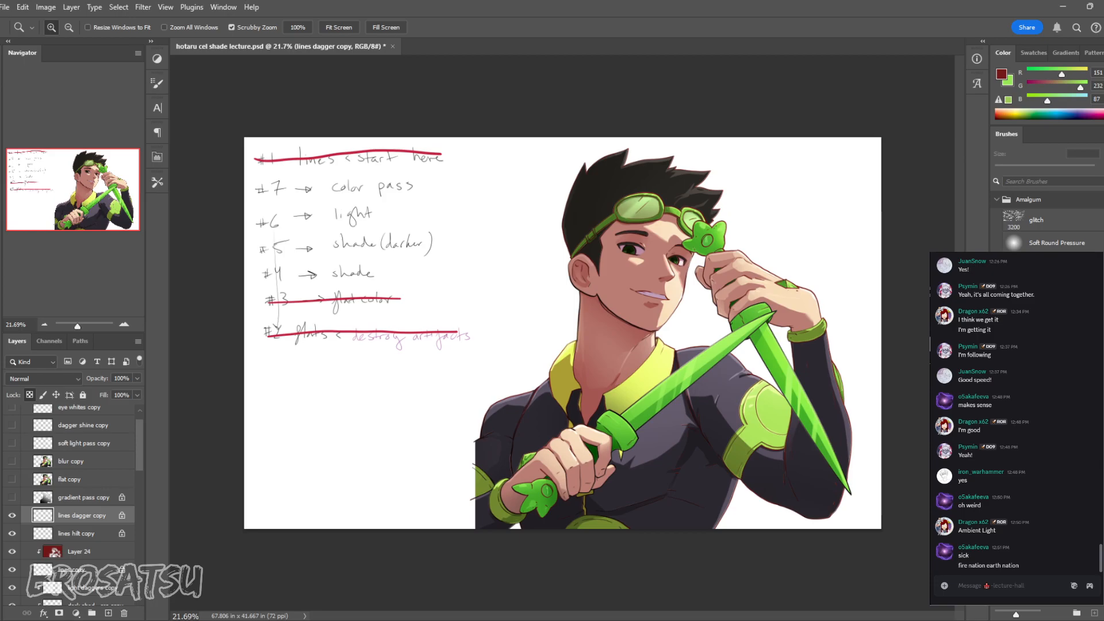
scroll(72, 500, down, 8)
scroll(72, 500, up, 8)
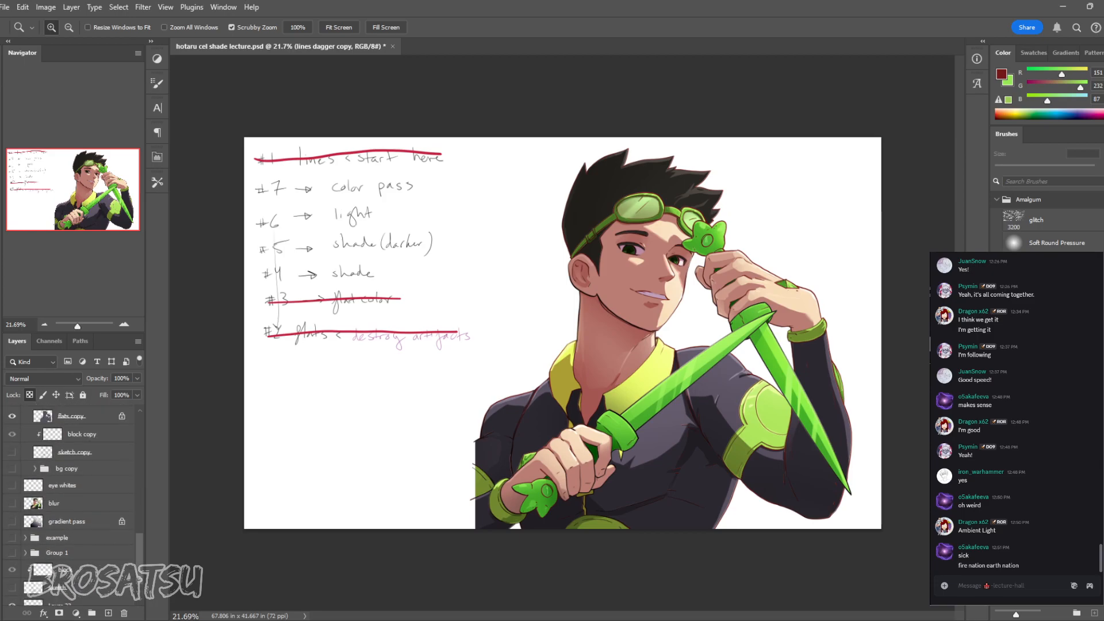
shift+click(82, 506)
scroll(72, 501, up, 5)
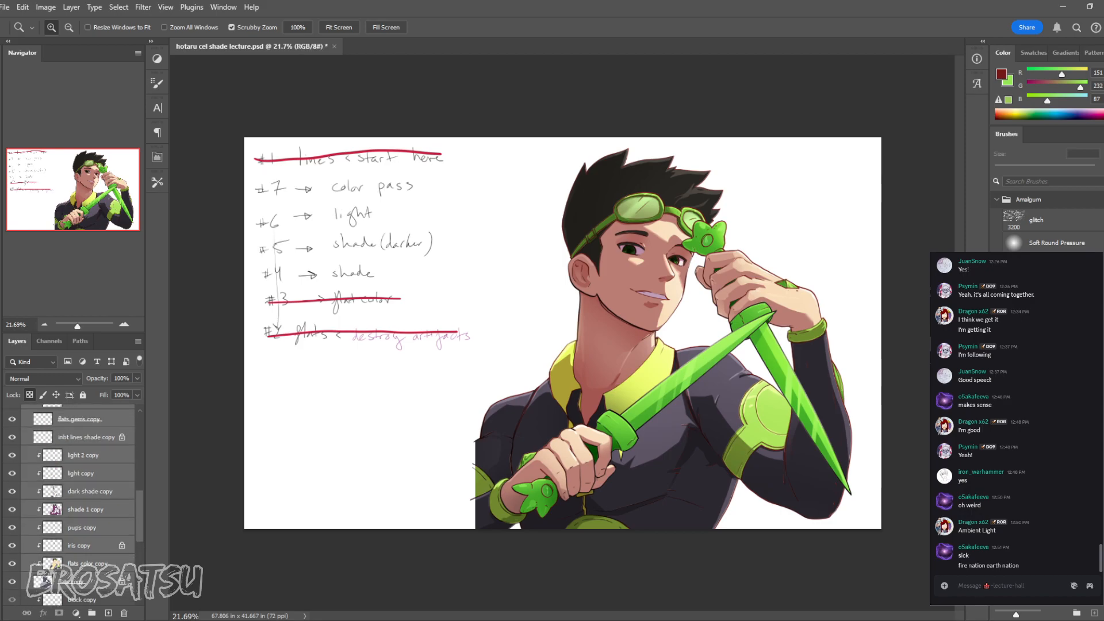
key(ctrl+j)
key(ctrl+e)
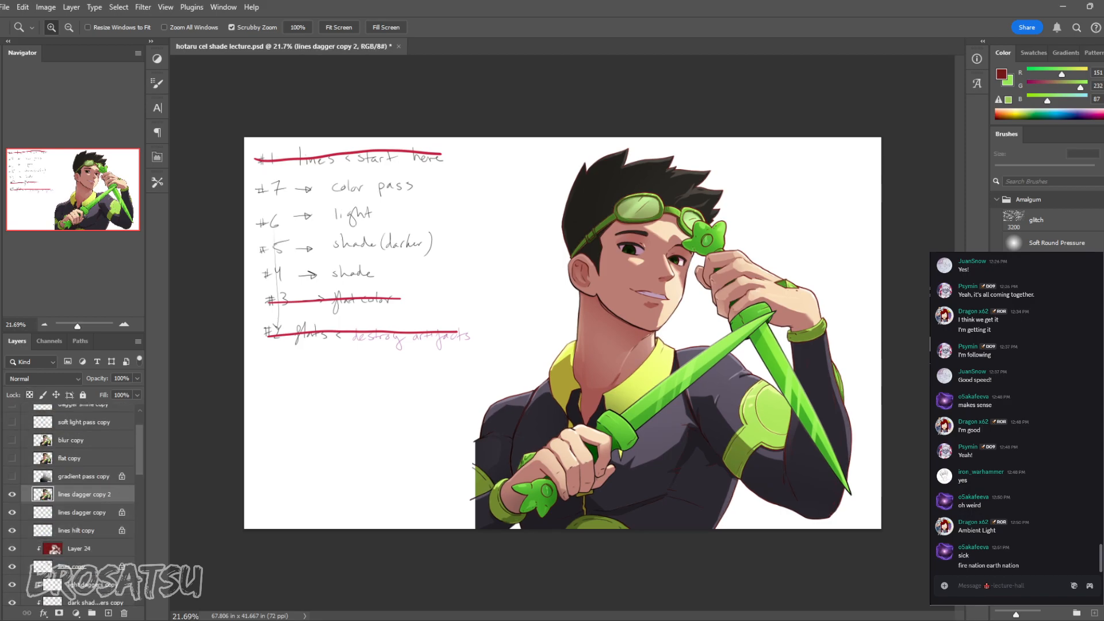
Step: Group the original character layers from lines dagger copy down to flats copy
click(82, 513)
scroll(71, 505, down, 6)
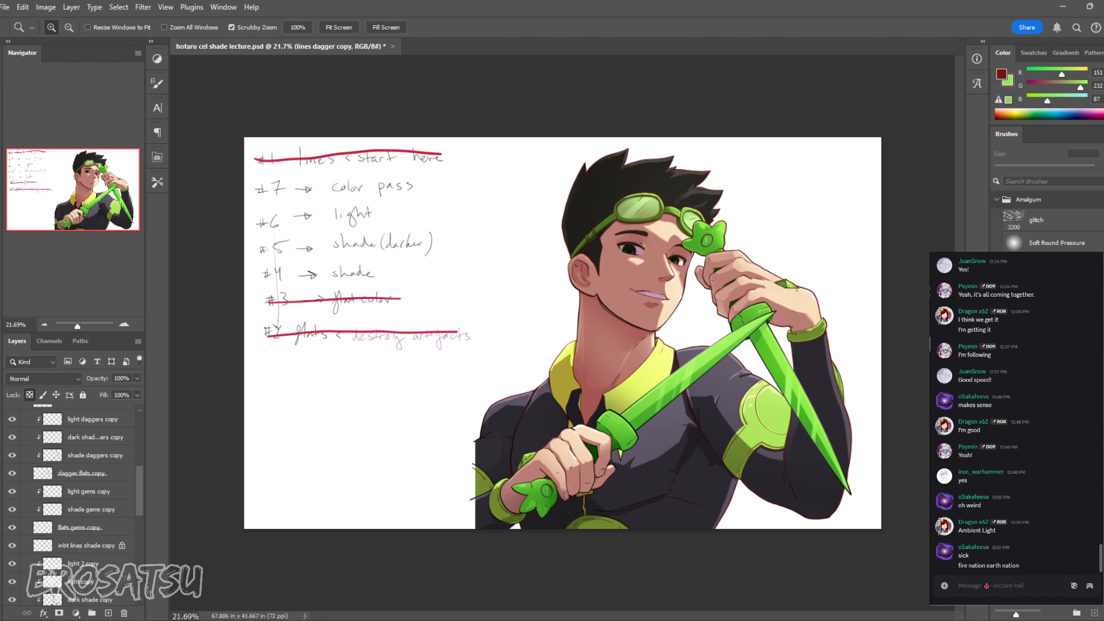
key(ctrl+g)
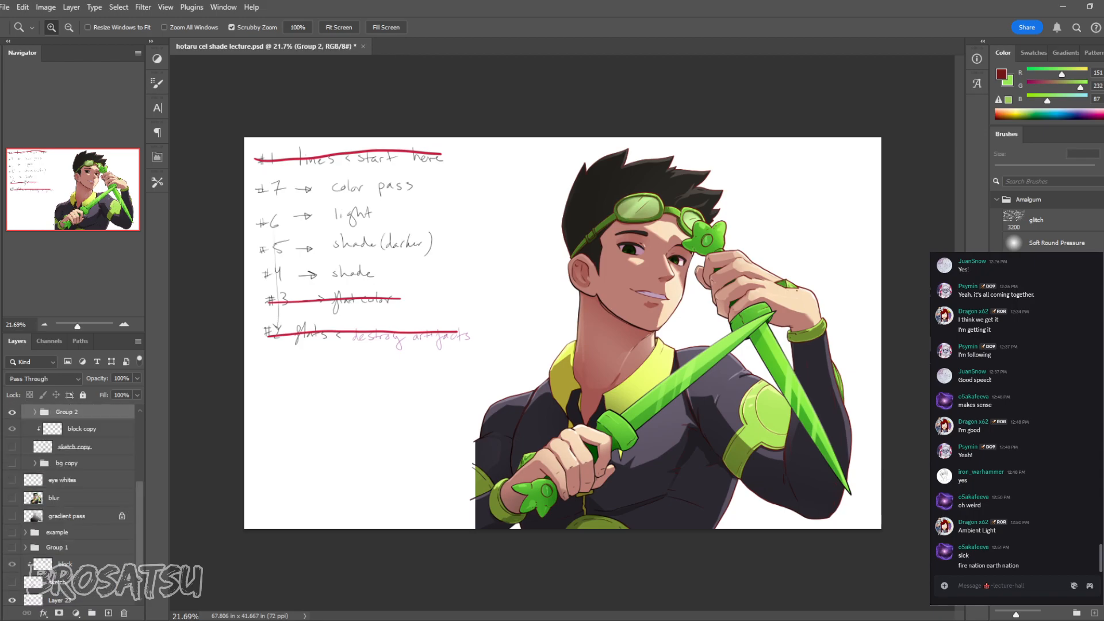
Step: Hide the merged copy and toggle the group and its flats color copy layer to check what they contain
scroll(71, 504, up, 3)
click(11, 441)
click(12, 457)
click(11, 457)
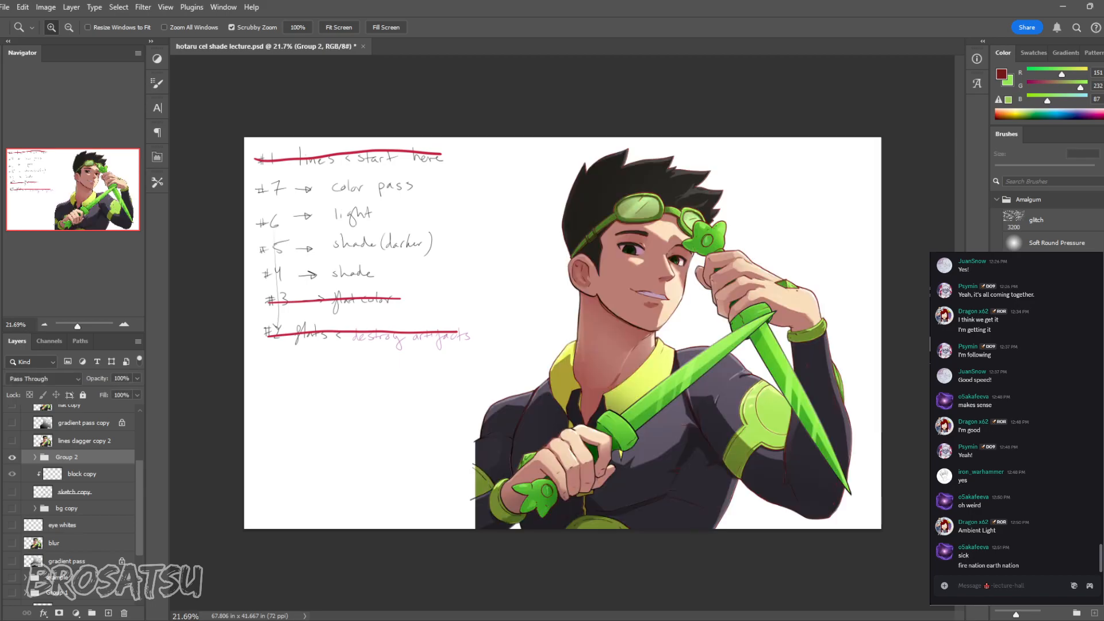
click(34, 457)
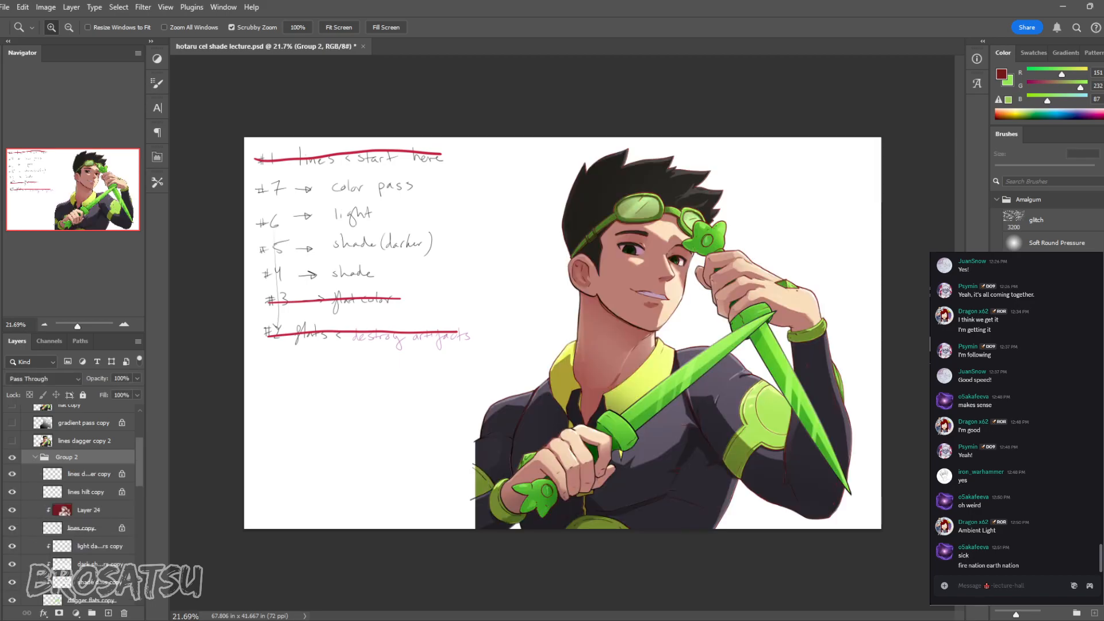
scroll(71, 505, down, 5)
click(12, 542)
click(12, 543)
click(12, 543)
click(12, 543)
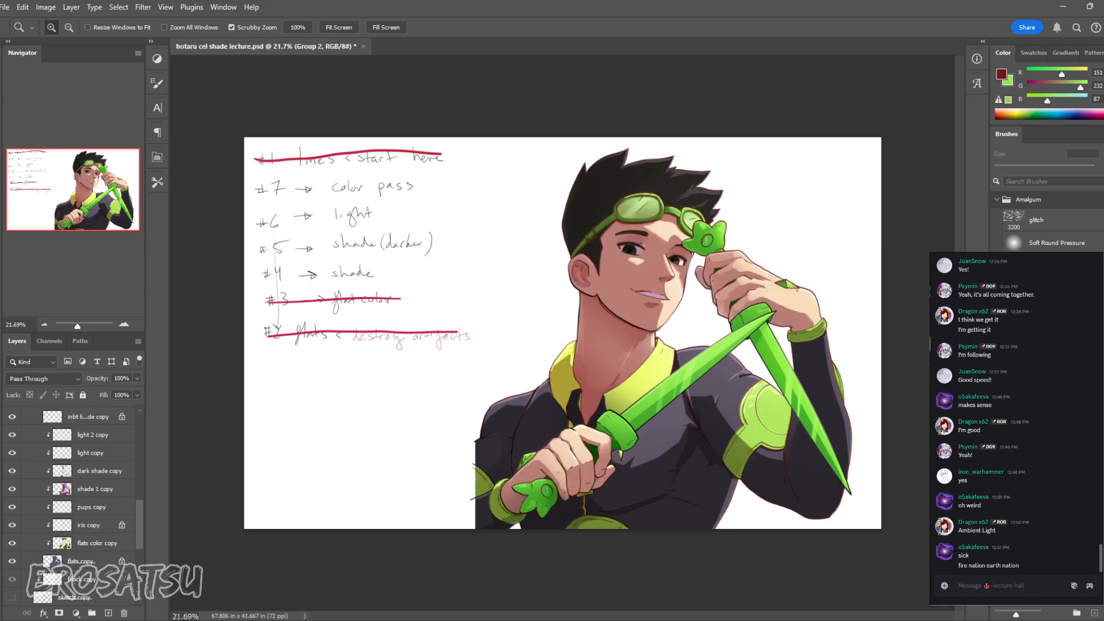
Step: Show the merged copy and move it left beside the layered original figure
scroll(71, 505, up, 5)
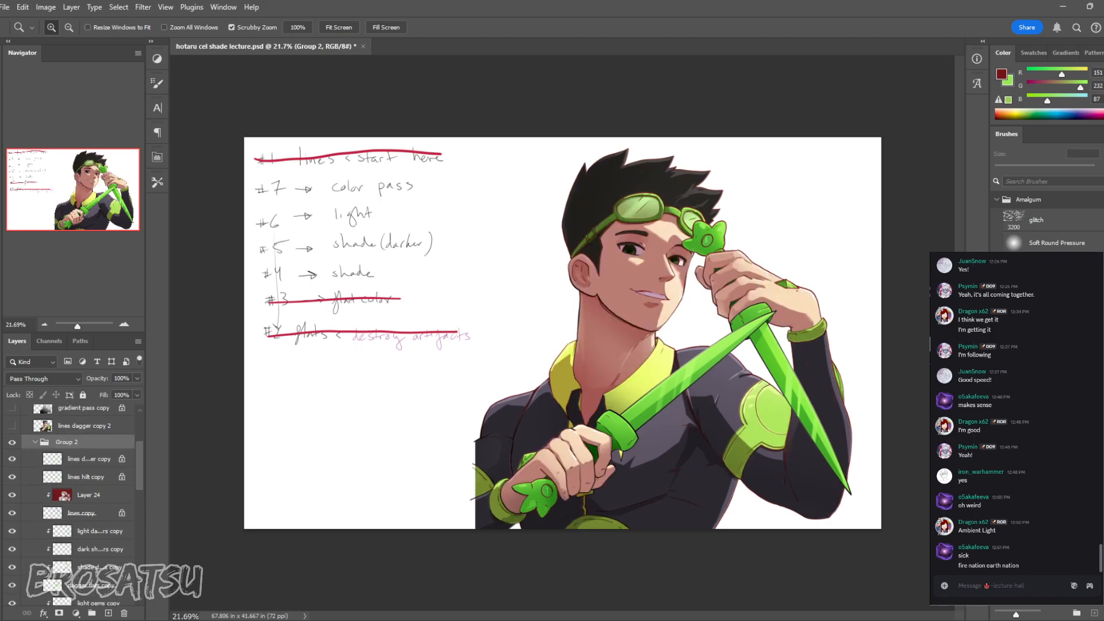
click(84, 425)
scroll(71, 504, up, 3)
click(11, 501)
key(ctrl+t)
drag(671, 331, 471, 322)
key(Return)
key(z)
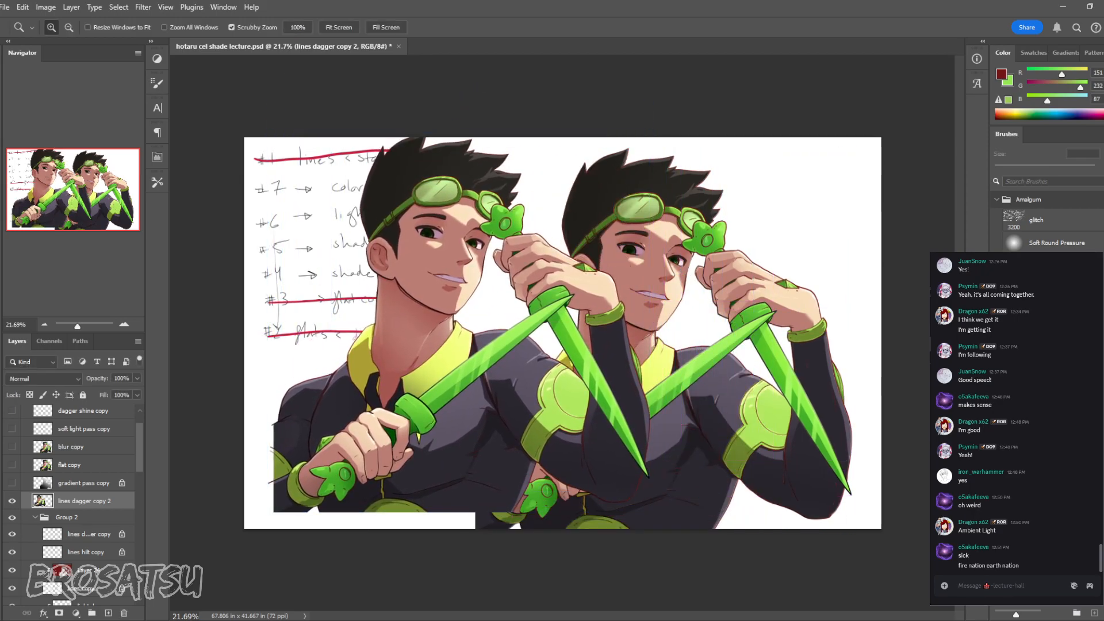
Step: Toggle the merged copy's visibility repeatedly to compare it with the grouped layers underneath
click(11, 501)
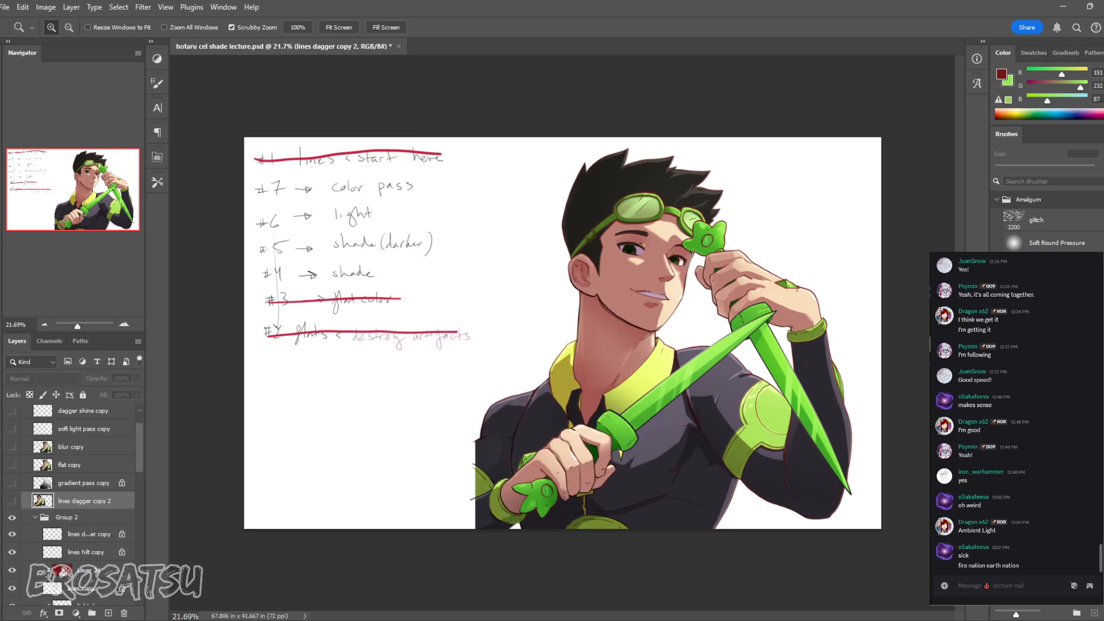
click(11, 501)
click(11, 501)
click(11, 500)
click(12, 500)
click(12, 501)
click(12, 501)
click(11, 501)
click(12, 500)
click(12, 500)
click(12, 501)
click(11, 500)
click(11, 501)
click(12, 501)
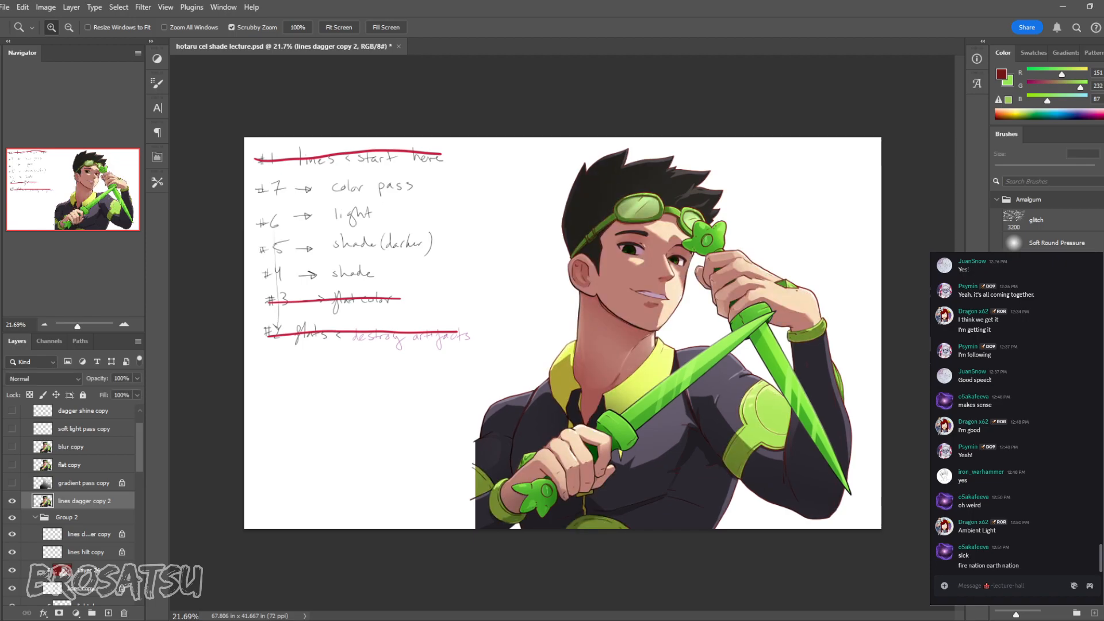
Step: Lock the merged copy's transparency and fill it with a linear gradient from black at the lower left to white at the upper right
key(slash)
key(d)
key(x)
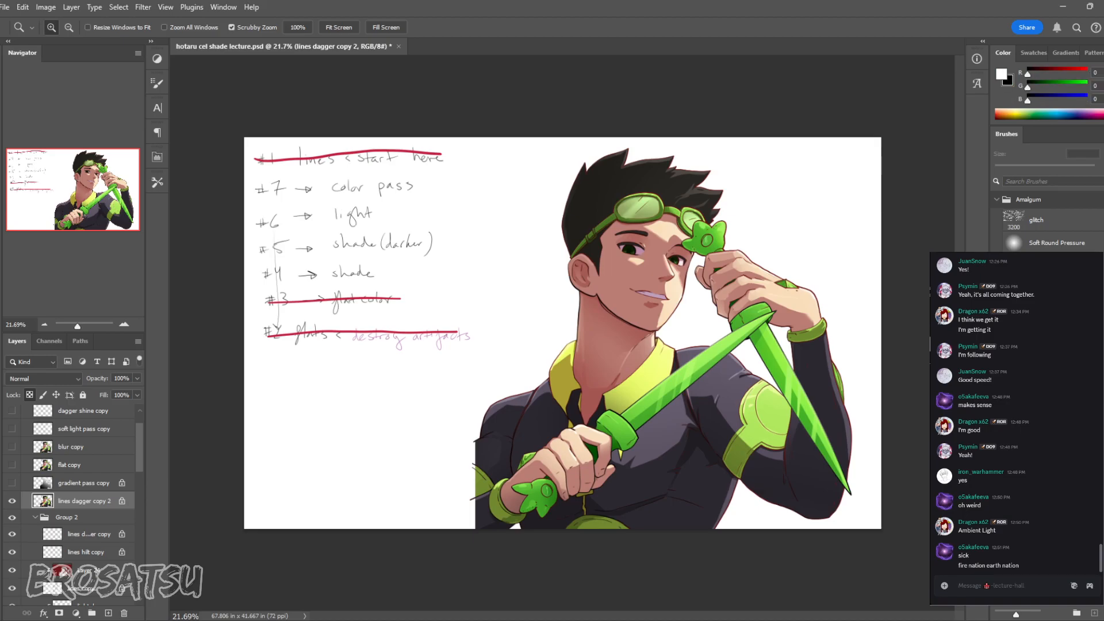
key(g)
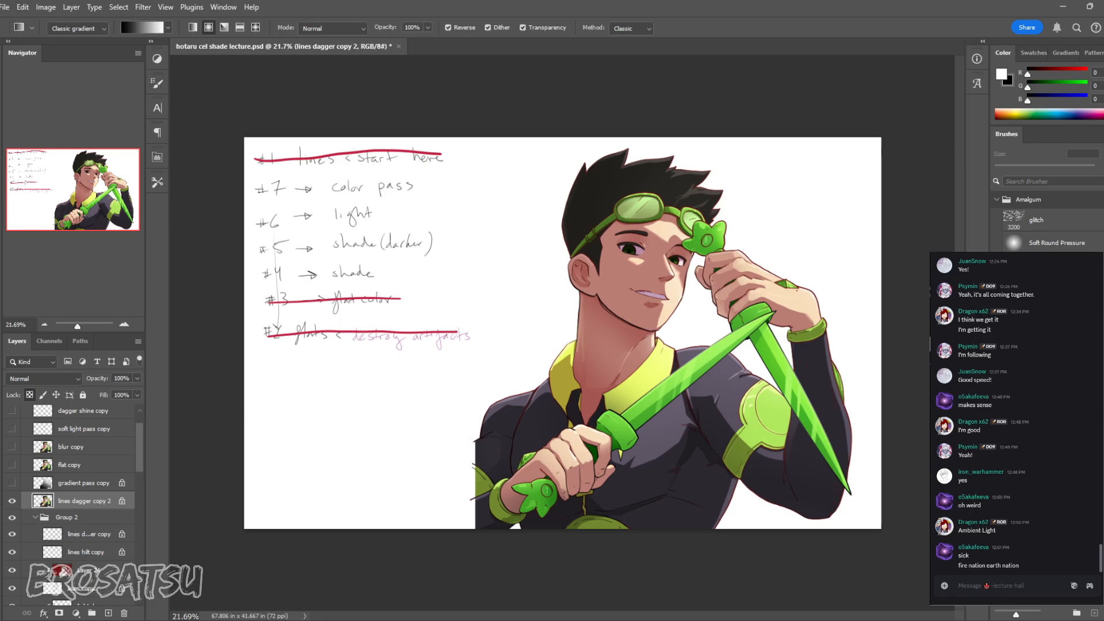
click(192, 27)
mouse_move(757, 188)
mouse_down()
mouse_move(568, 435)
mouse_move(520, 534)
mouse_move(747, 208)
mouse_move(767, 203)
mouse_up()
key(ctrl+z)
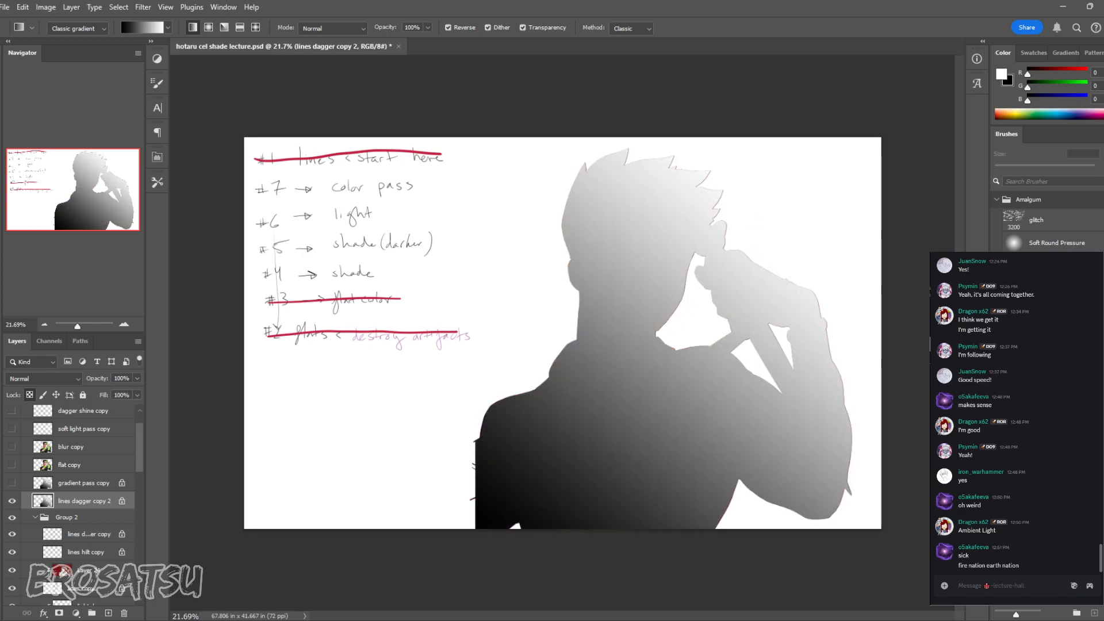
Step: Set the gradient-filled merged copy to Soft Light blending at 50% opacity
click(43, 378)
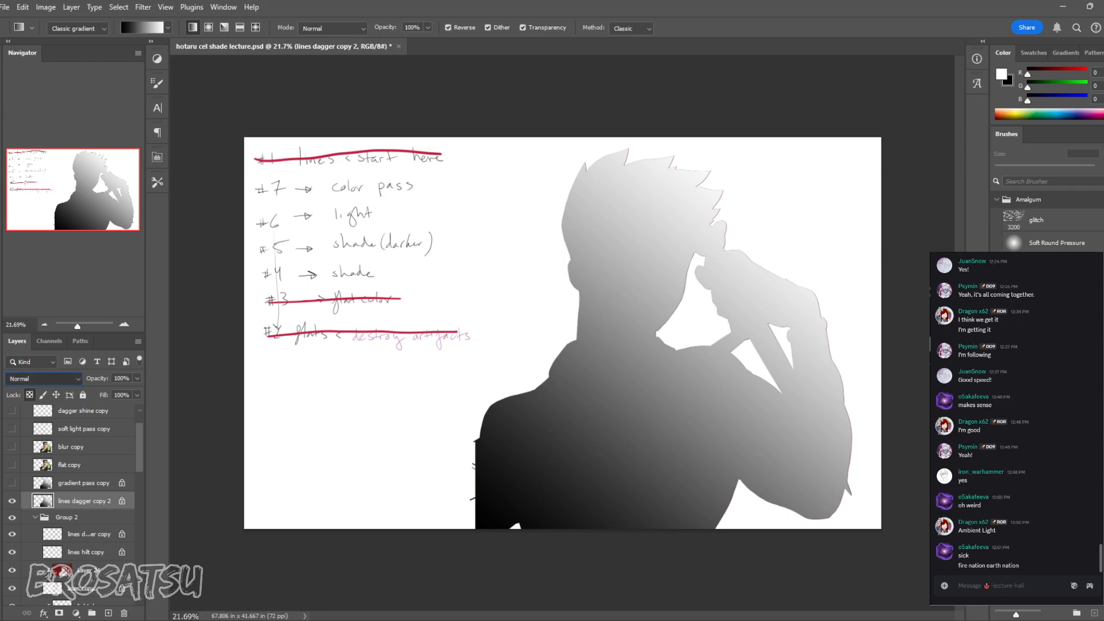
click(44, 547)
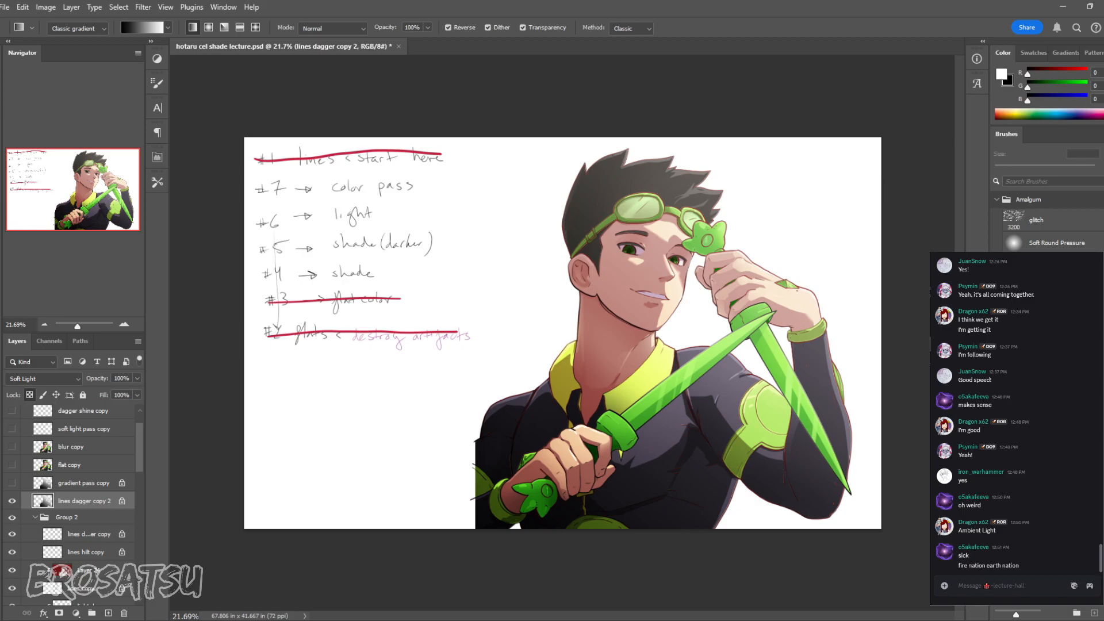
key(v)
key(1)
key(2)
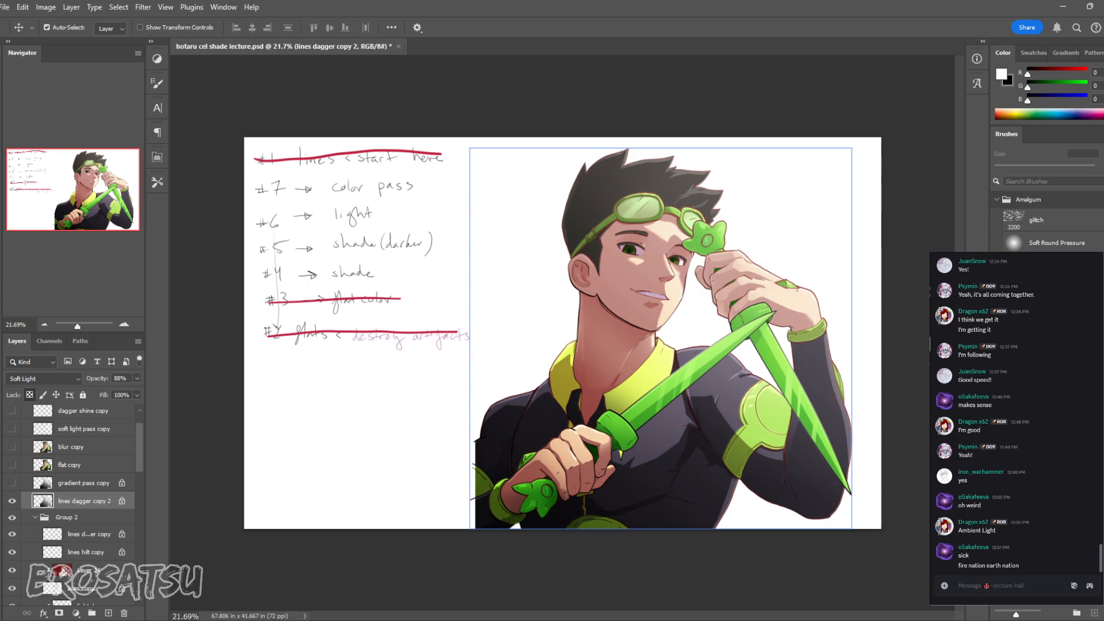
key(6)
key(6)
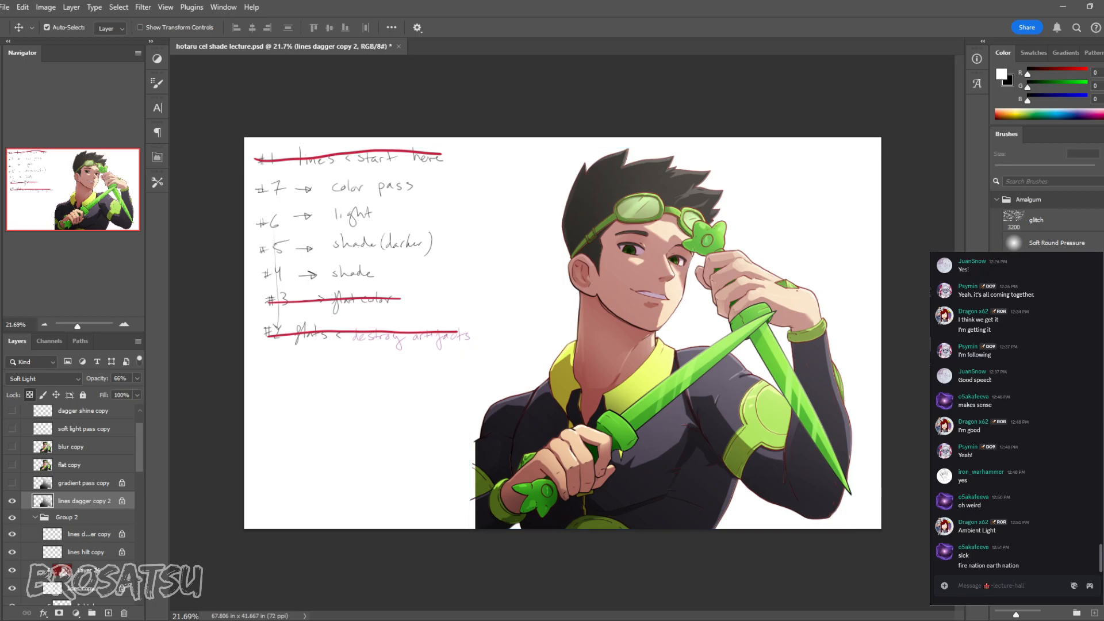
click(83, 482)
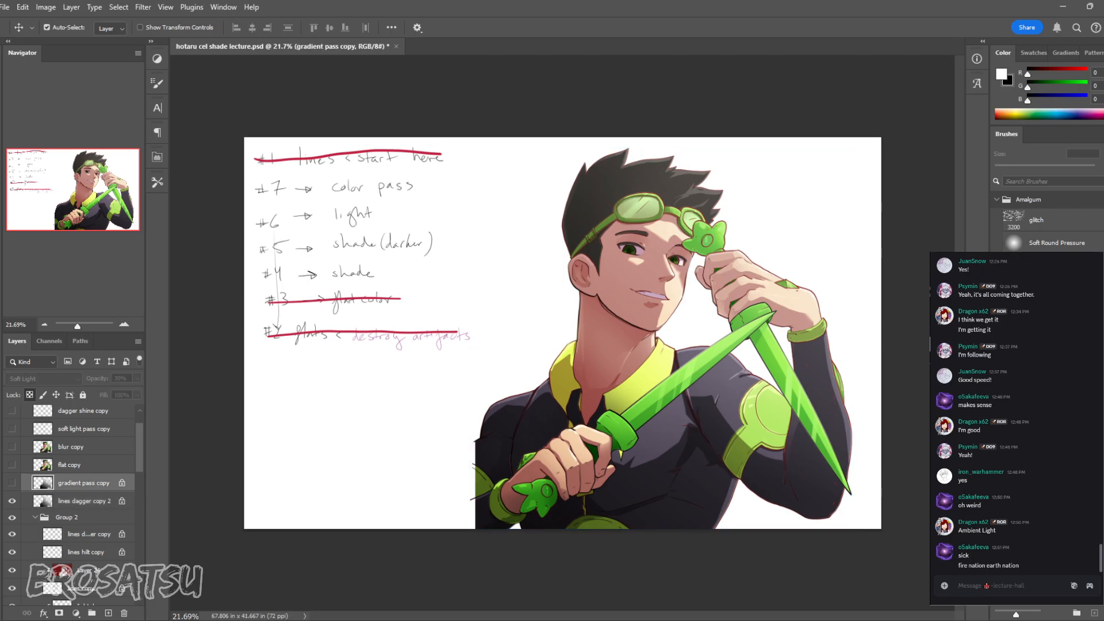
click(84, 500)
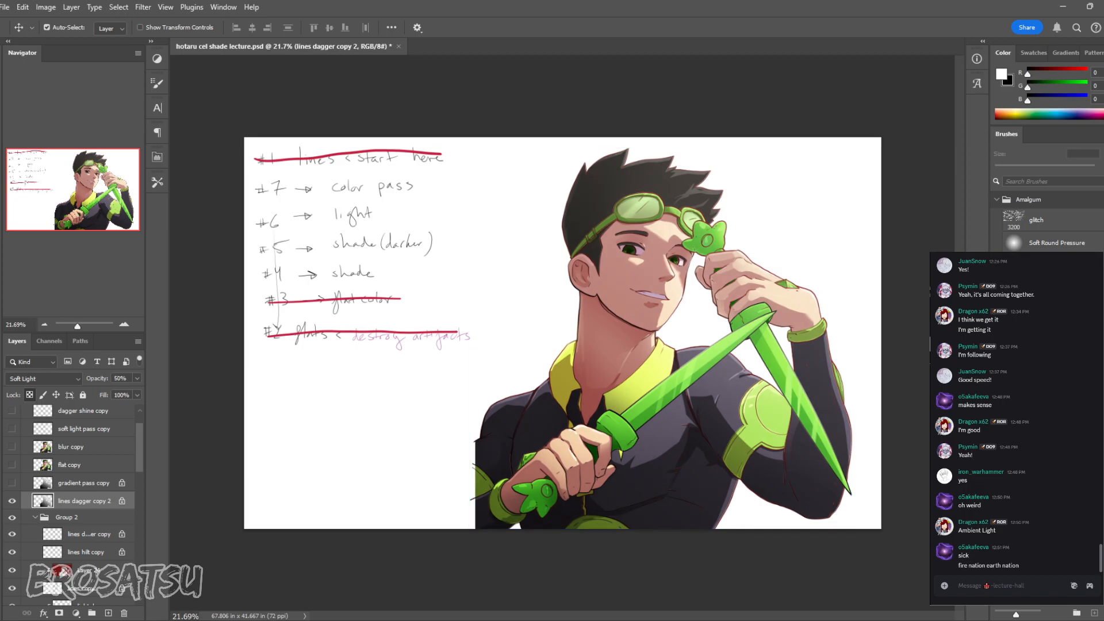
Step: Delete the old gradient pass copy layer and collapse the group of original character layers
click(84, 482)
key(Delete)
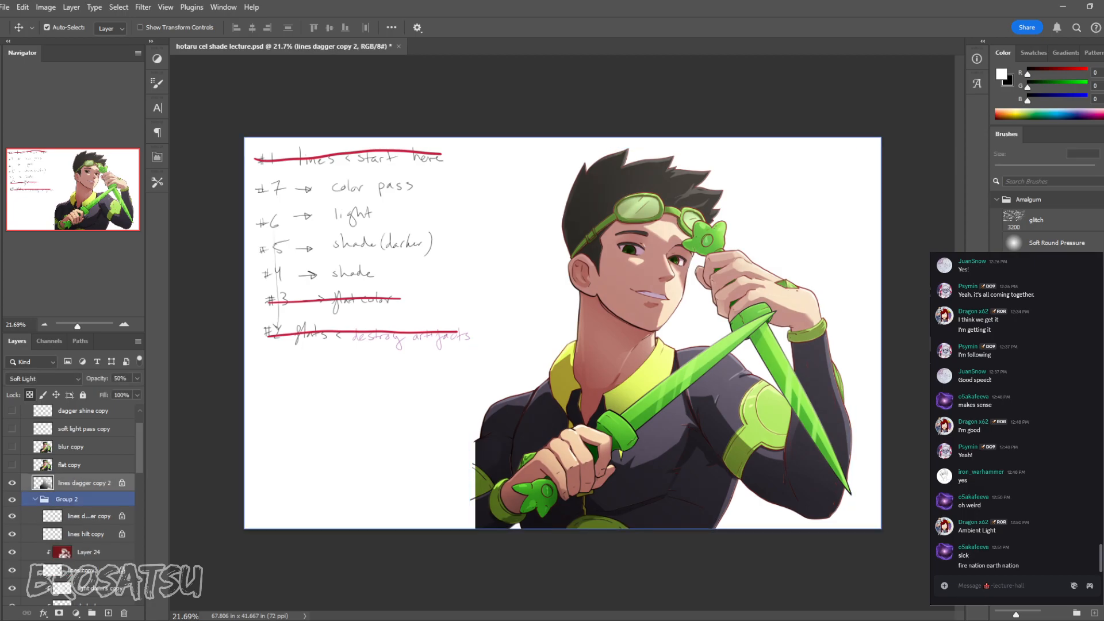
click(35, 499)
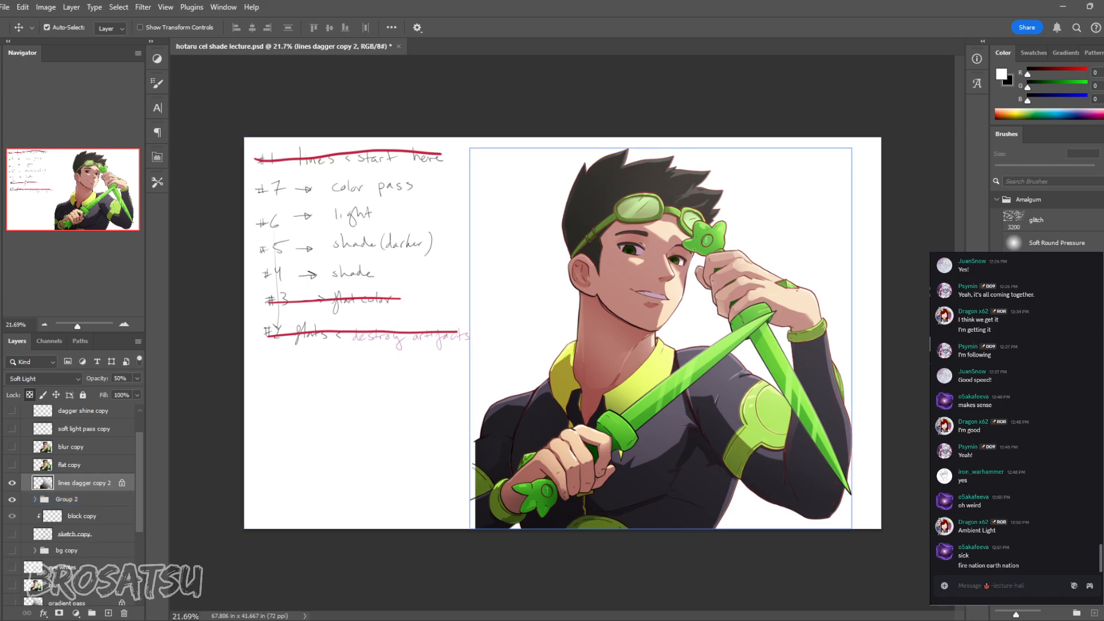
Step: Set the gradient-filled layer to 30% opacity, duplicate it together with Group 2, and merge the duplicates into one layer
key(3)
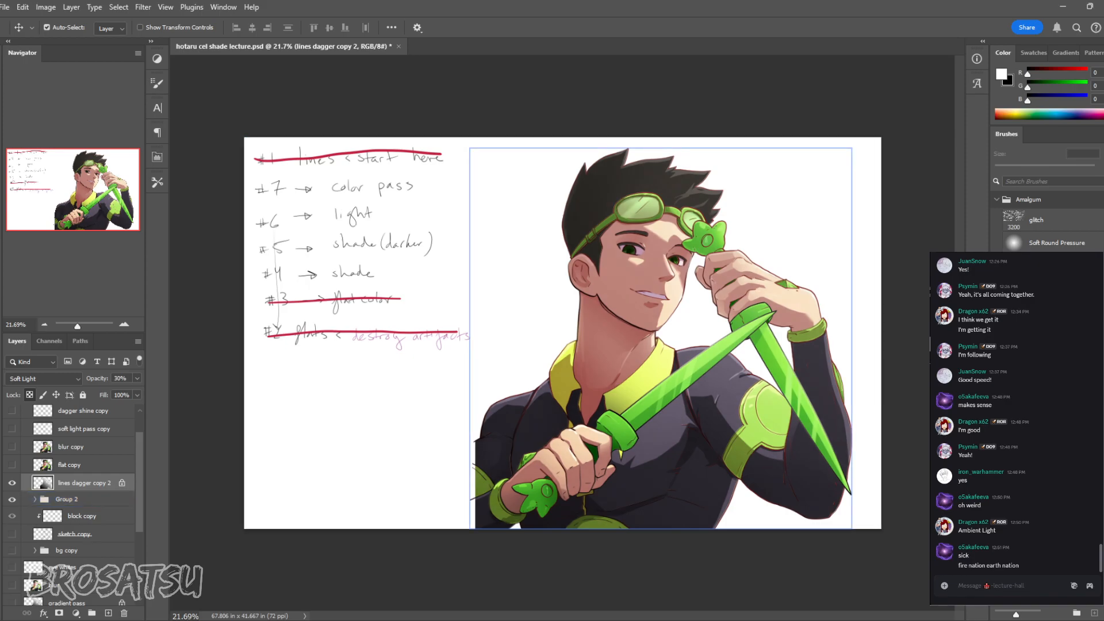
click(78, 499)
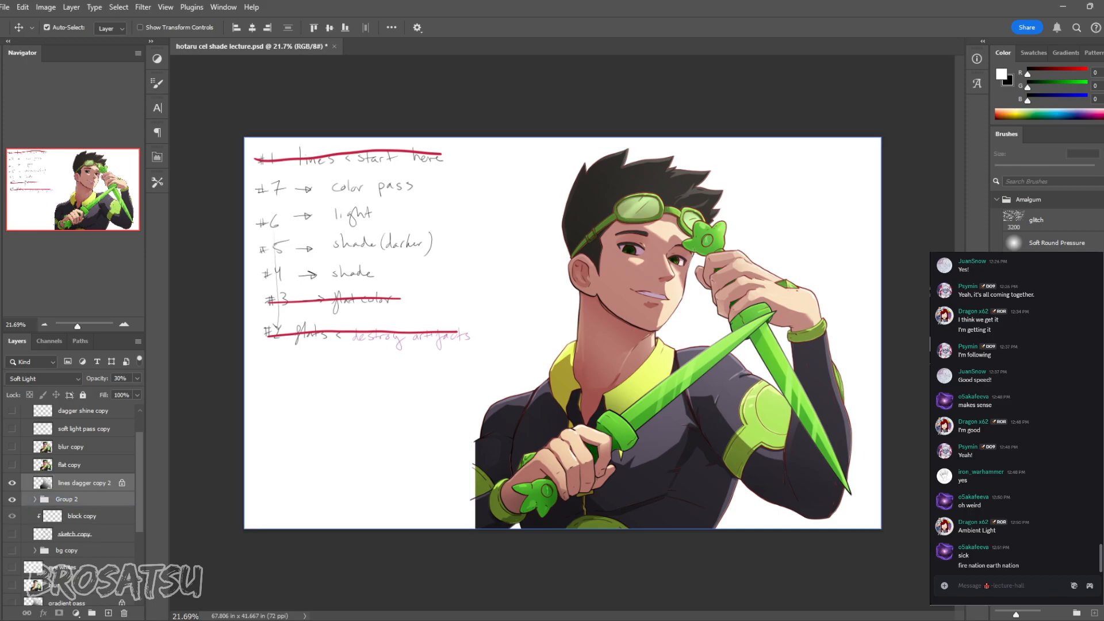
key(ctrl+j)
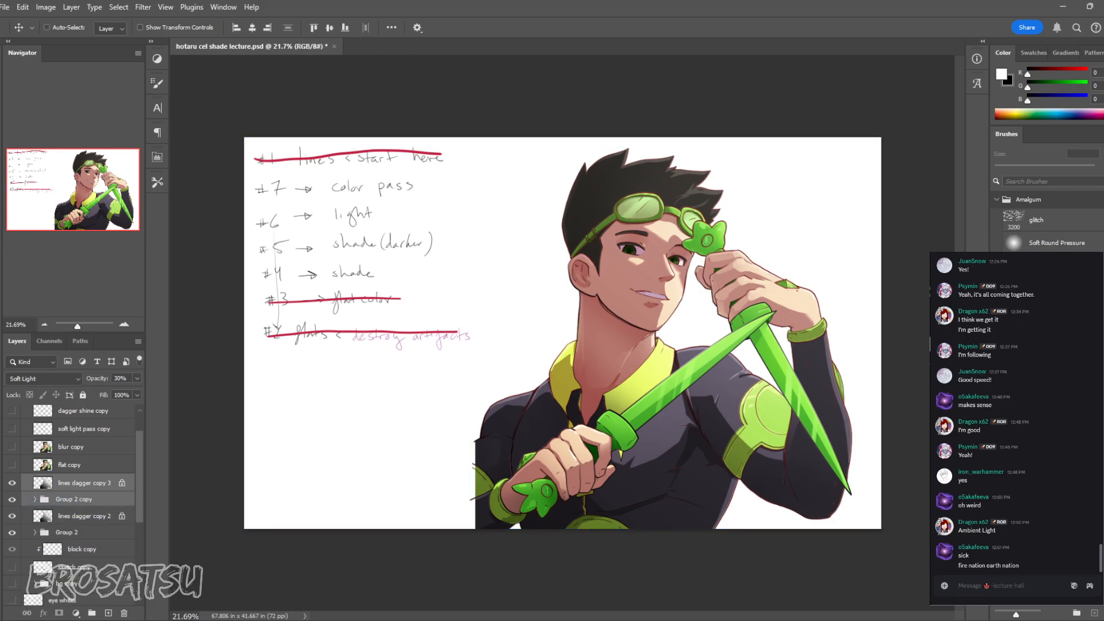
key(ctrl+e)
Step: Blur the newly merged copy of the whole character
click(11, 501)
click(11, 517)
key(ctrl+t)
drag(661, 338, 570, 339)
key(Escape)
key(ctrl+z)
key(ctrl+z)
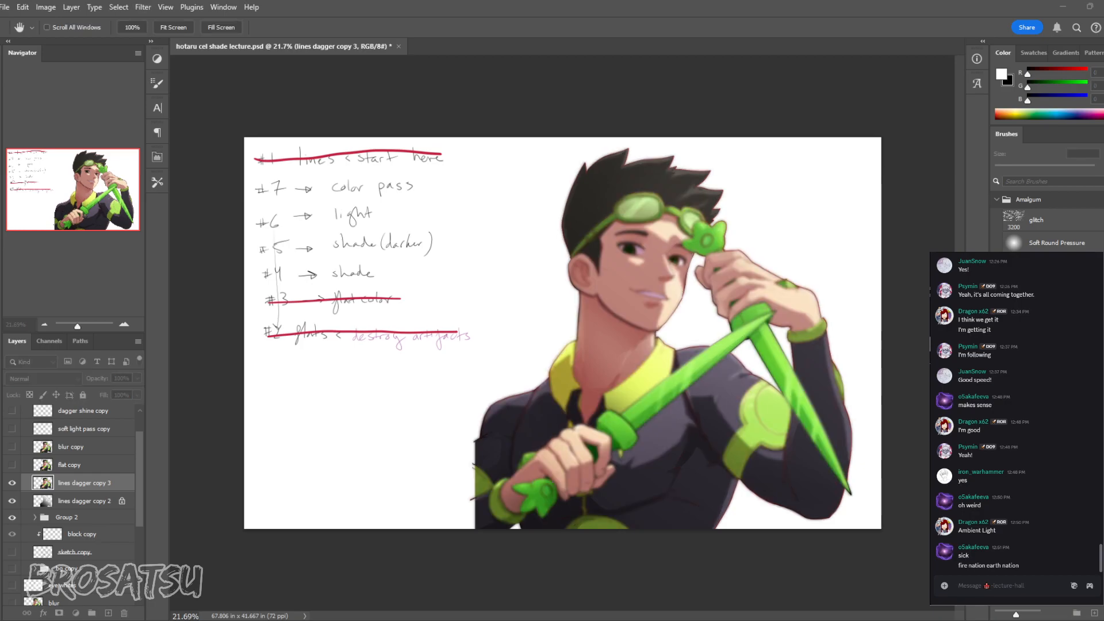
key(v)
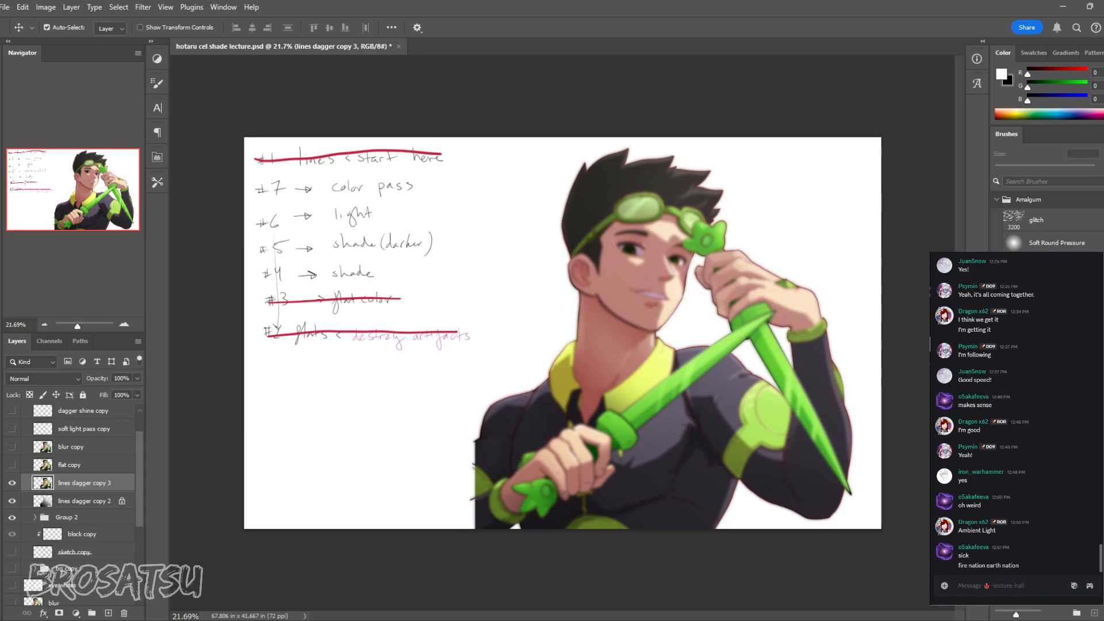
Step: Set the blurred merged copy to Soft Light blending at 33% opacity
click(44, 378)
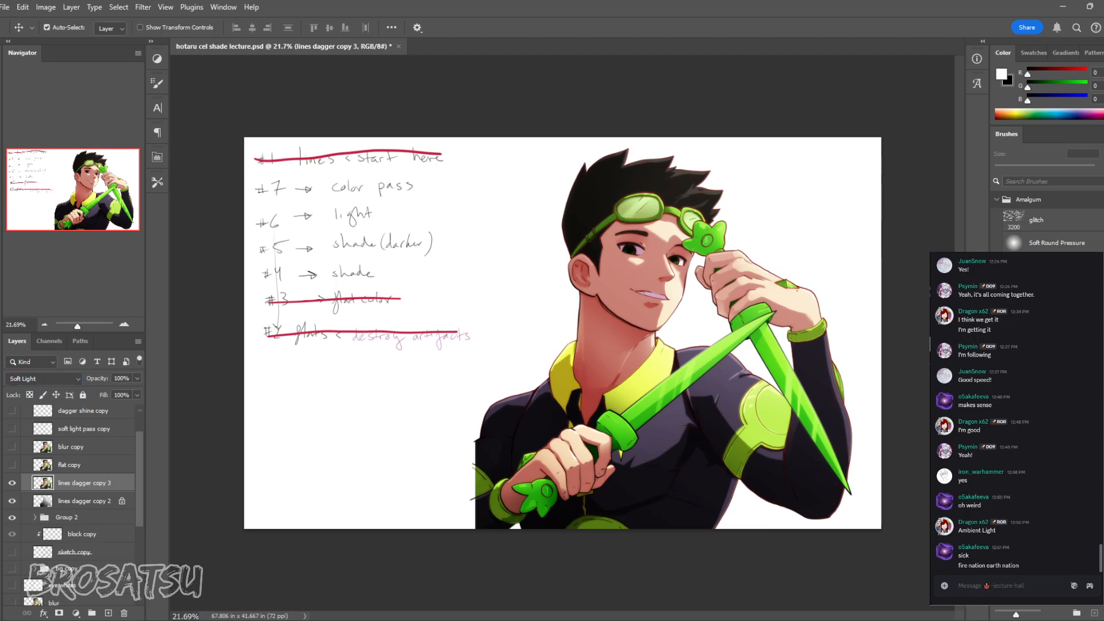
key(3)
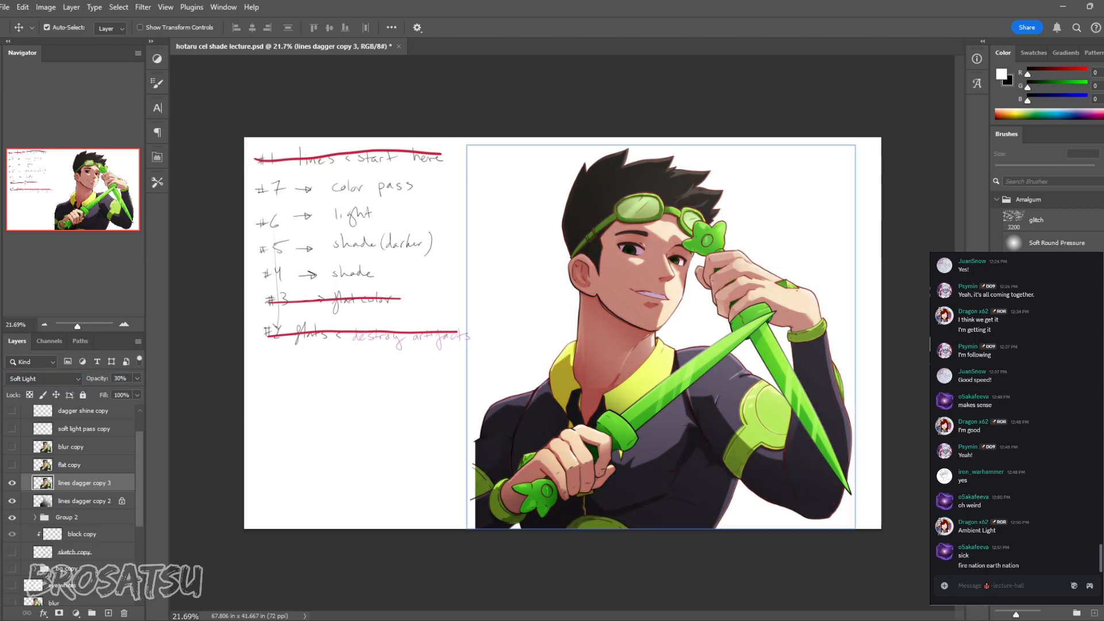
key(3)
key(3)
key(z)
drag(746, 297, 812, 298)
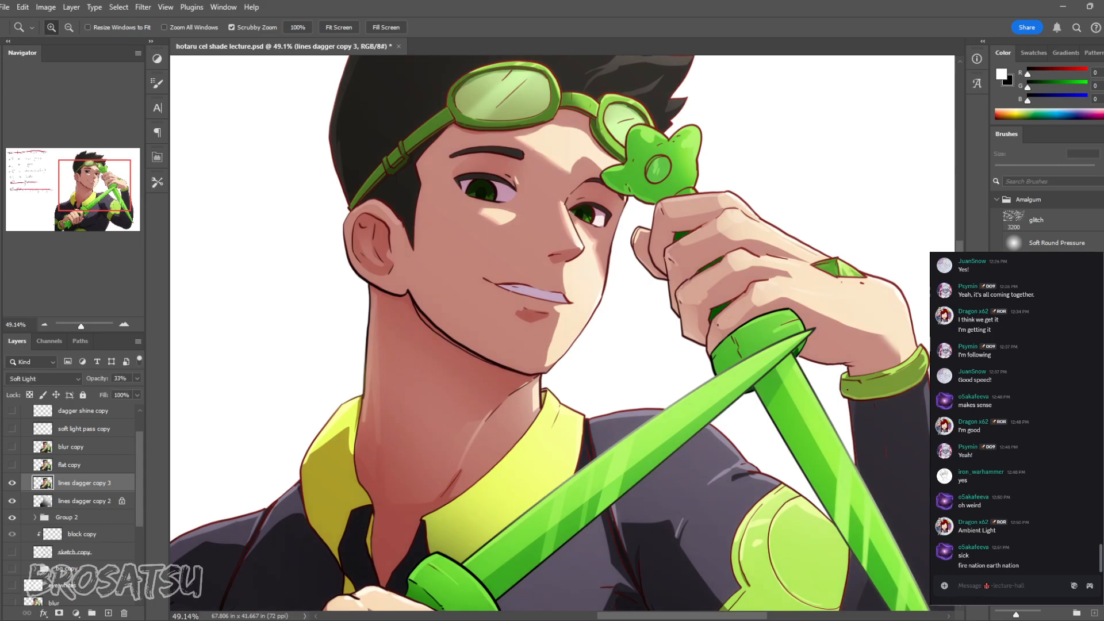
drag(580, 323, 540, 324)
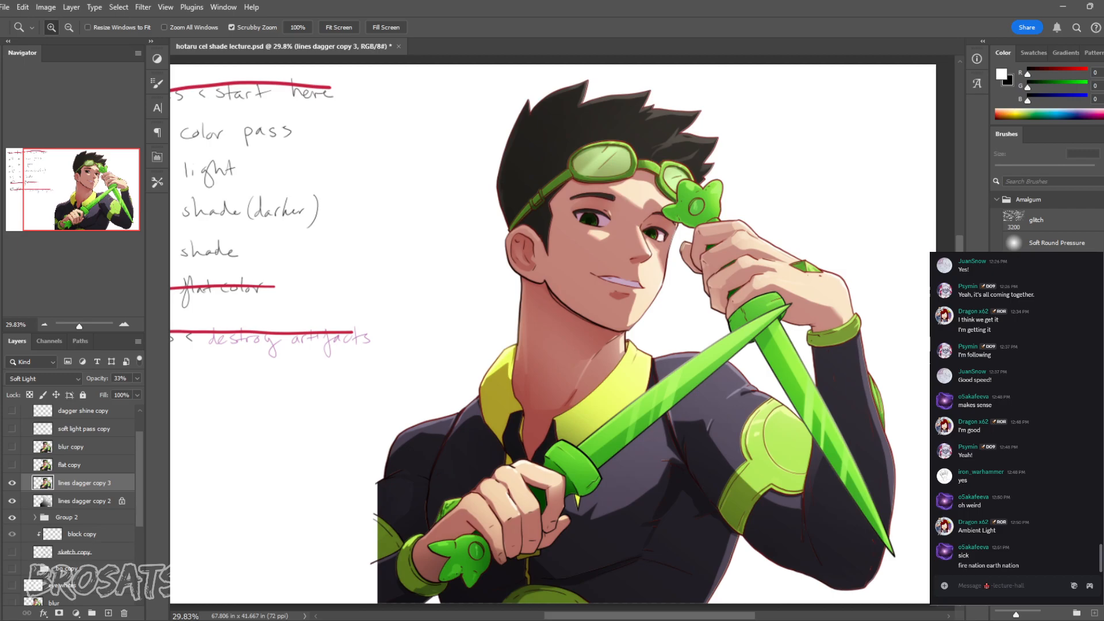
Step: Delete the old blur copy and flat copy layers from the fancy group
scroll(72, 489, up, 2)
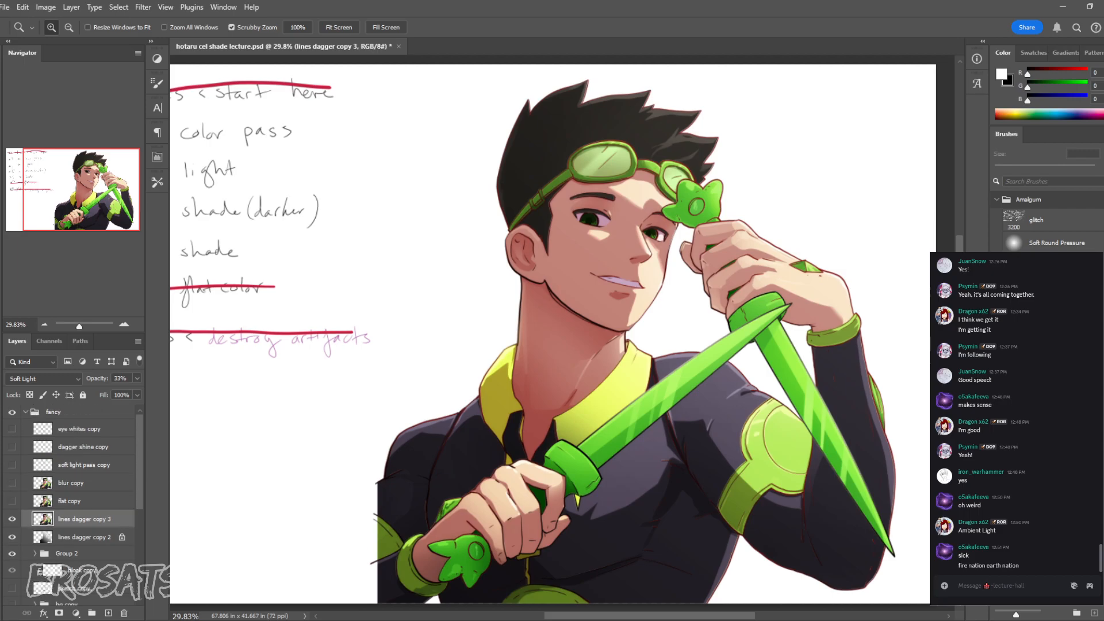
click(71, 483)
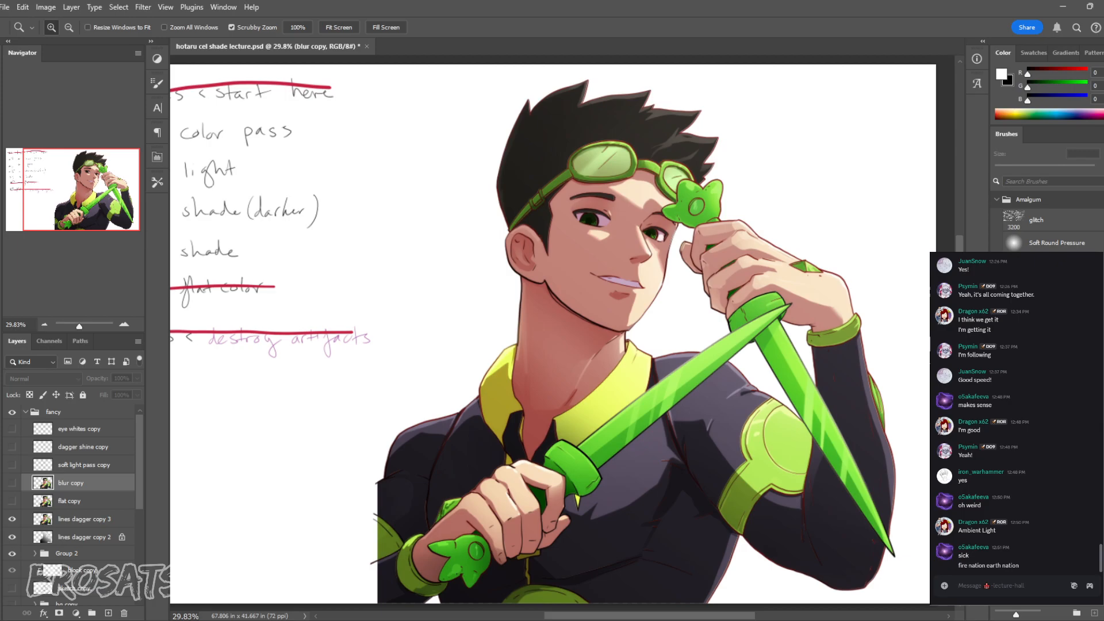
click(84, 500)
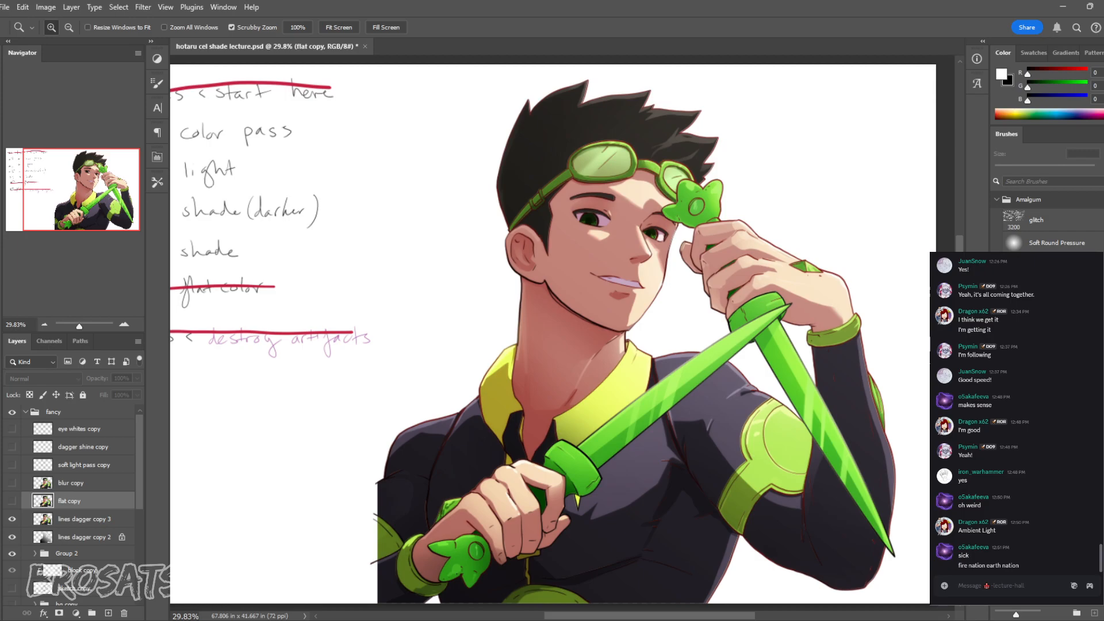
click(84, 483)
click(83, 501)
click(84, 483)
click(11, 501)
click(12, 500)
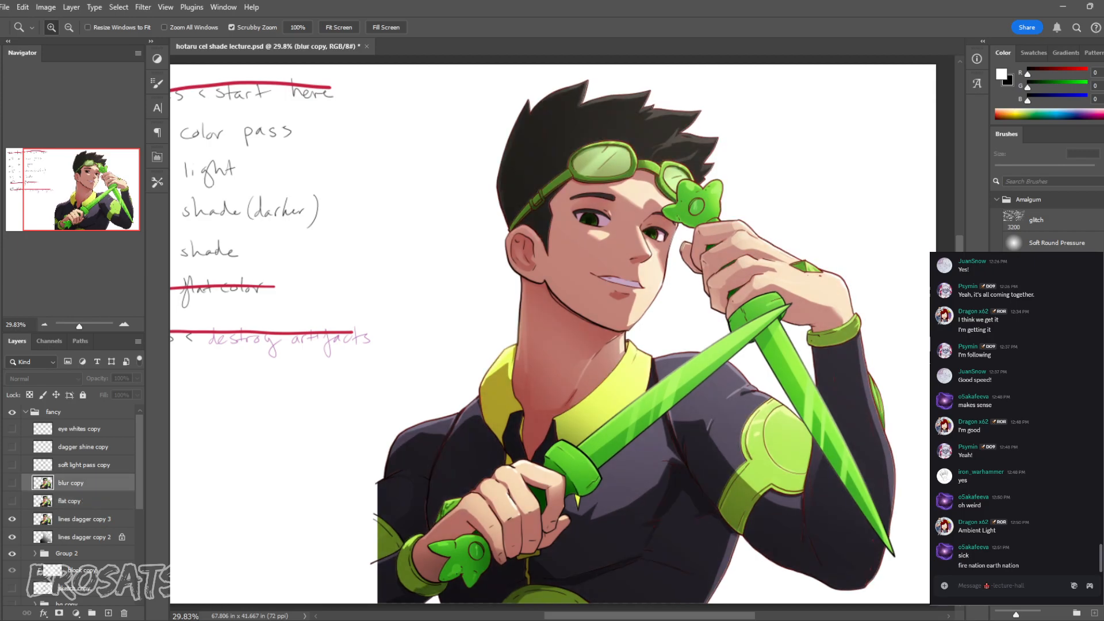
key(Delete)
key(Delete)
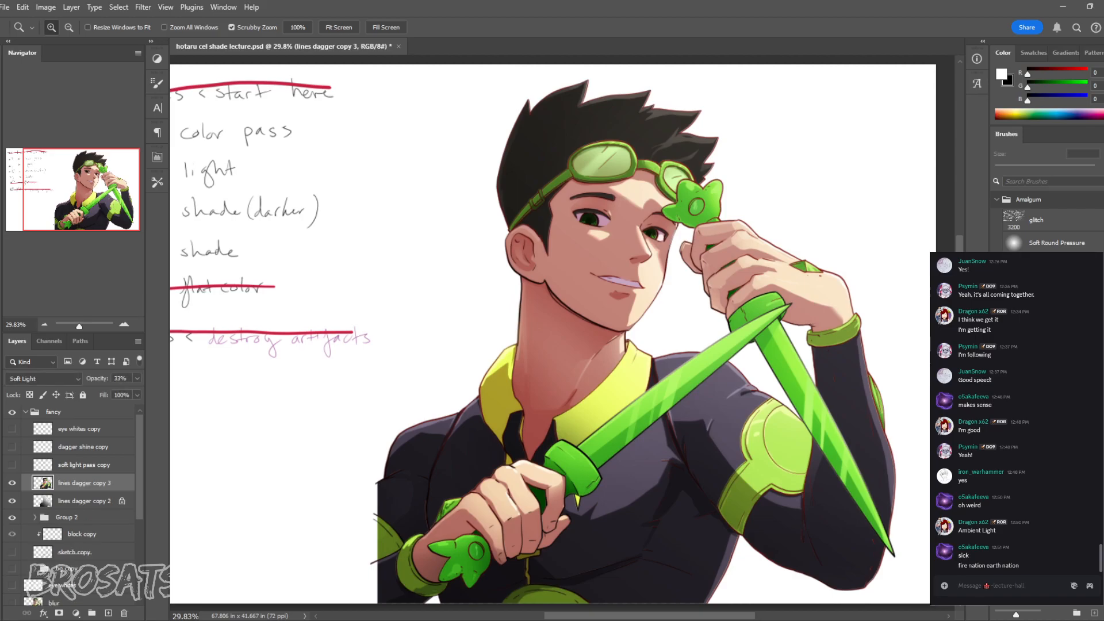
Step: Turn on the soft light pass copy layer, compare the image with and without it, and briefly preview the dagger shine copy layer
click(11, 465)
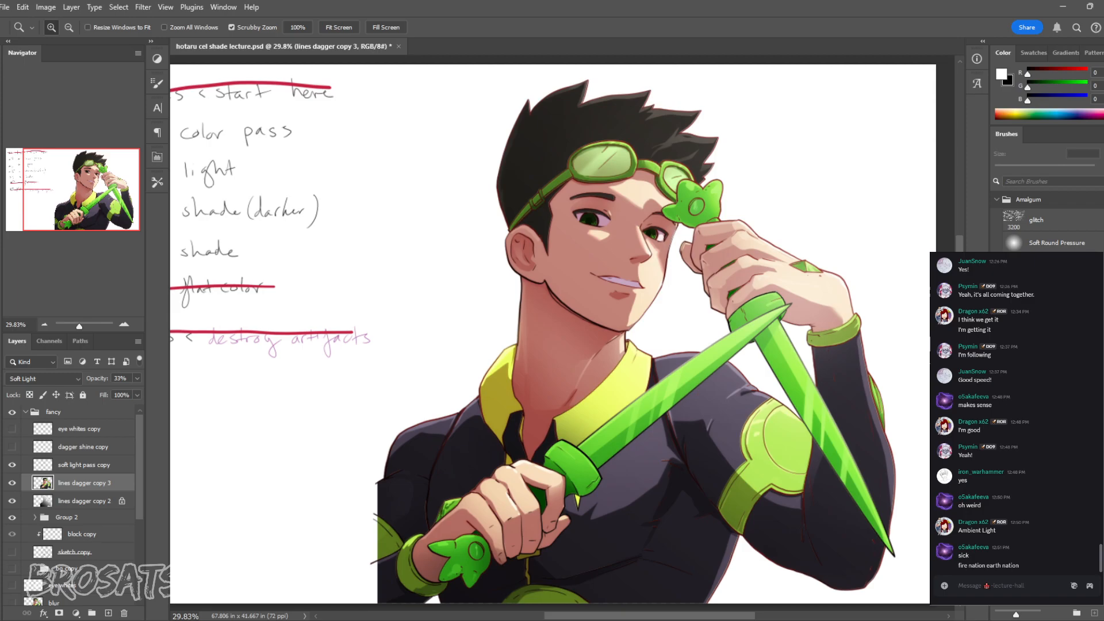
click(11, 464)
click(12, 464)
click(11, 465)
click(12, 465)
drag(832, 266, 926, 267)
click(12, 446)
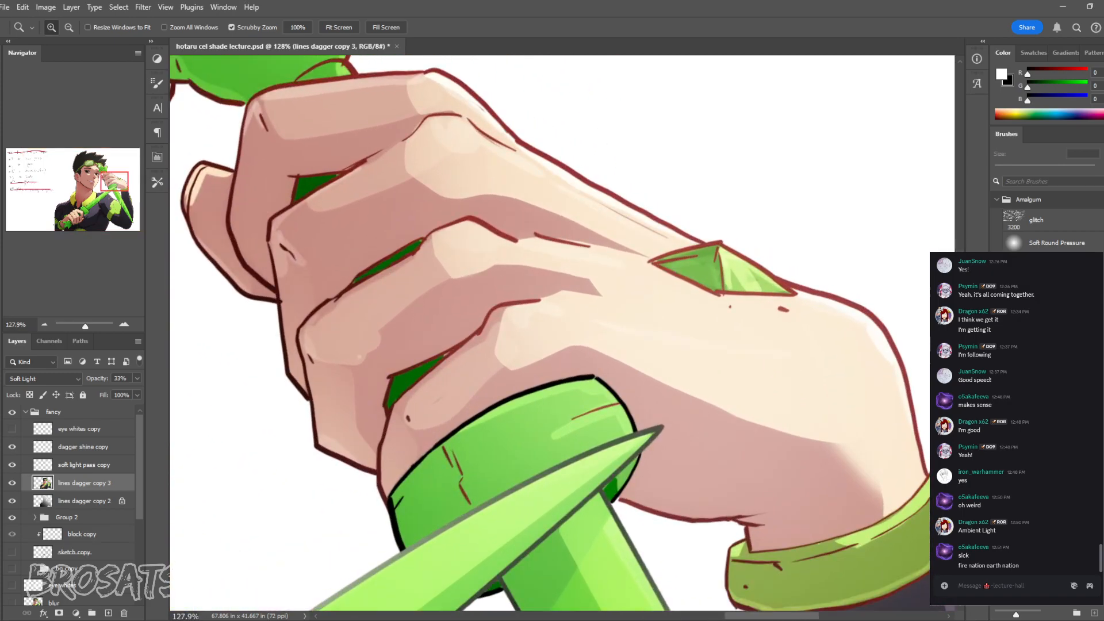
click(11, 447)
Step: Add a new layer above soft light pass copy and paint white highlight strokes on the green wrist spike with a 30 px brush
key(b)
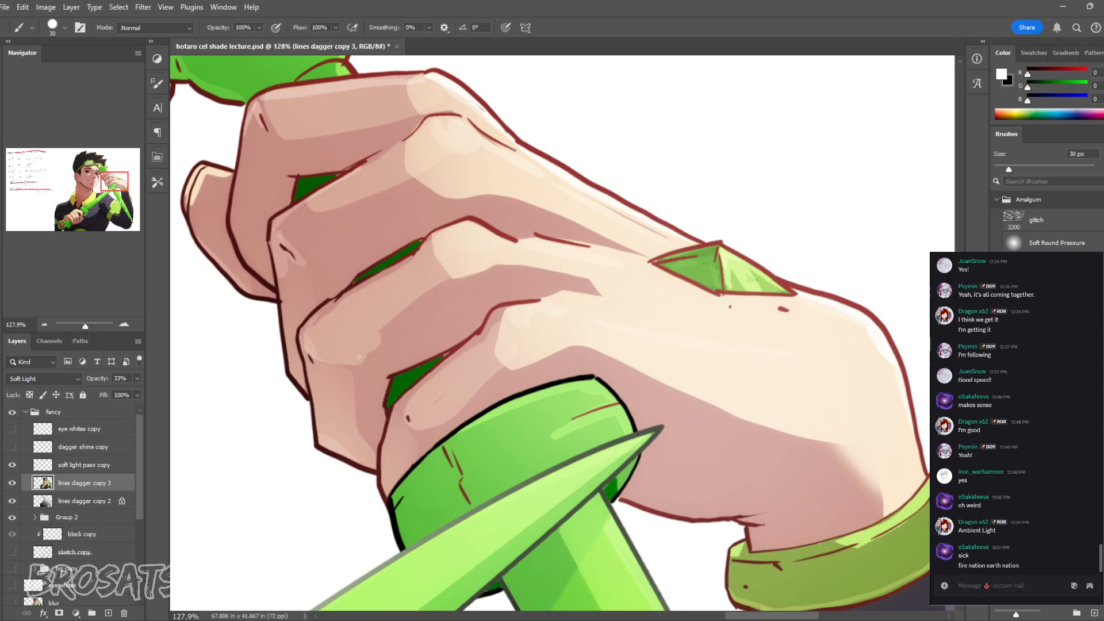
key(.)
key(bracketright)
key(bracketright)
key(bracketright)
key(bracketright)
key(bracketright)
key(bracketright)
key(bracketright)
click(84, 464)
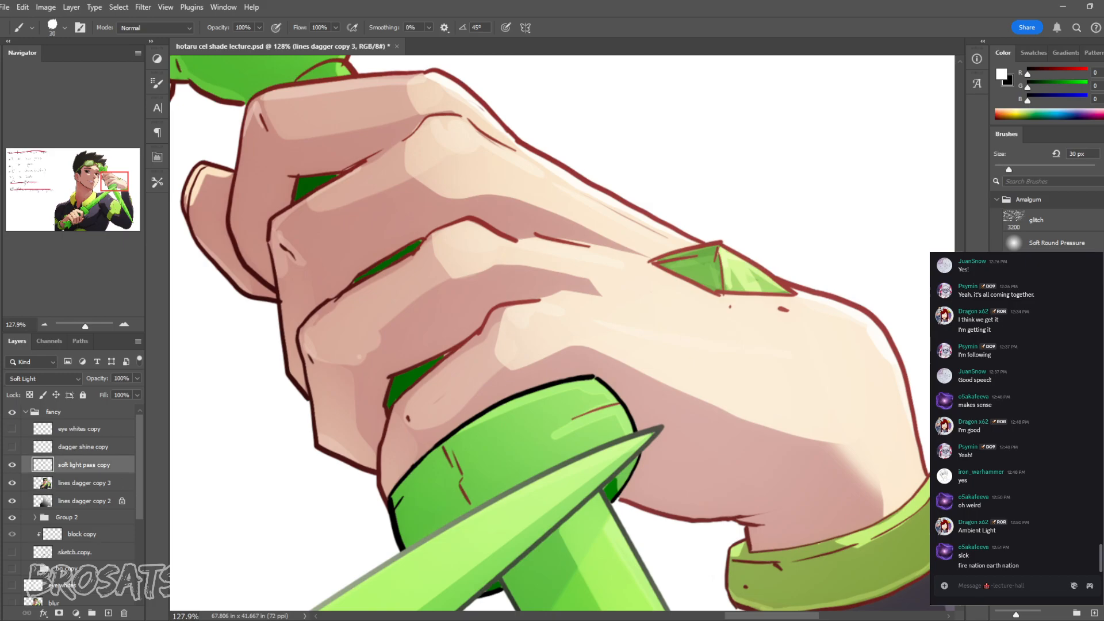
click(108, 613)
mouse_move(751, 259)
mouse_down()
mouse_move(779, 276)
mouse_move(834, 267)
mouse_move(741, 274)
mouse_up()
key(z)
key(b)
key(z)
drag(759, 359, 606, 359)
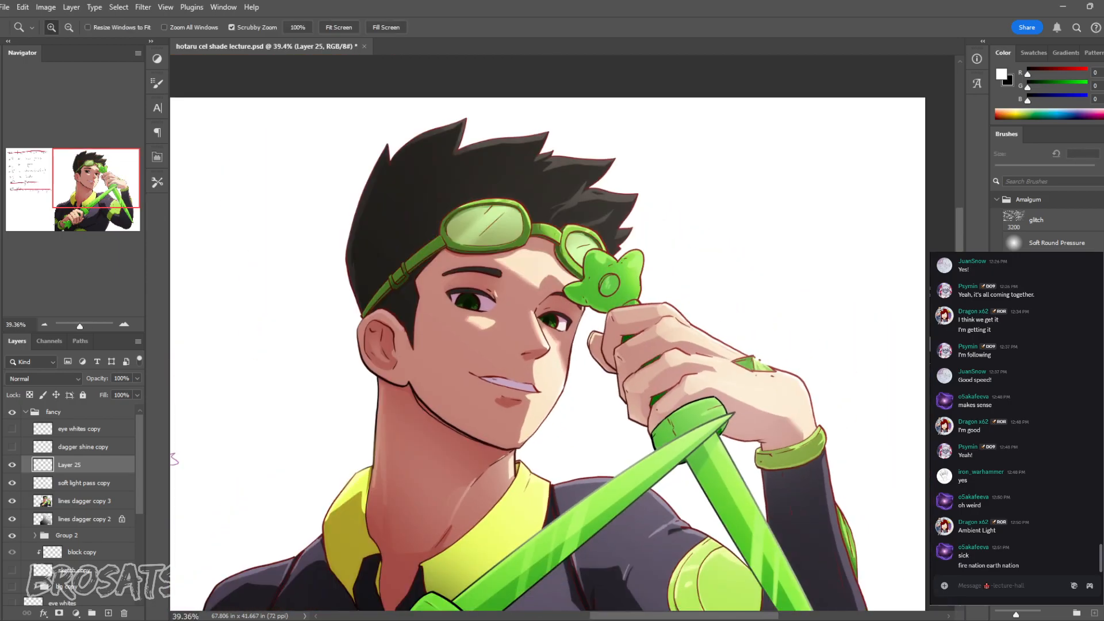
Step: Paint small white highlights on the outer tip and edge of the flower-shaped dagger pommel
drag(636, 266, 733, 267)
key(b)
click(659, 255)
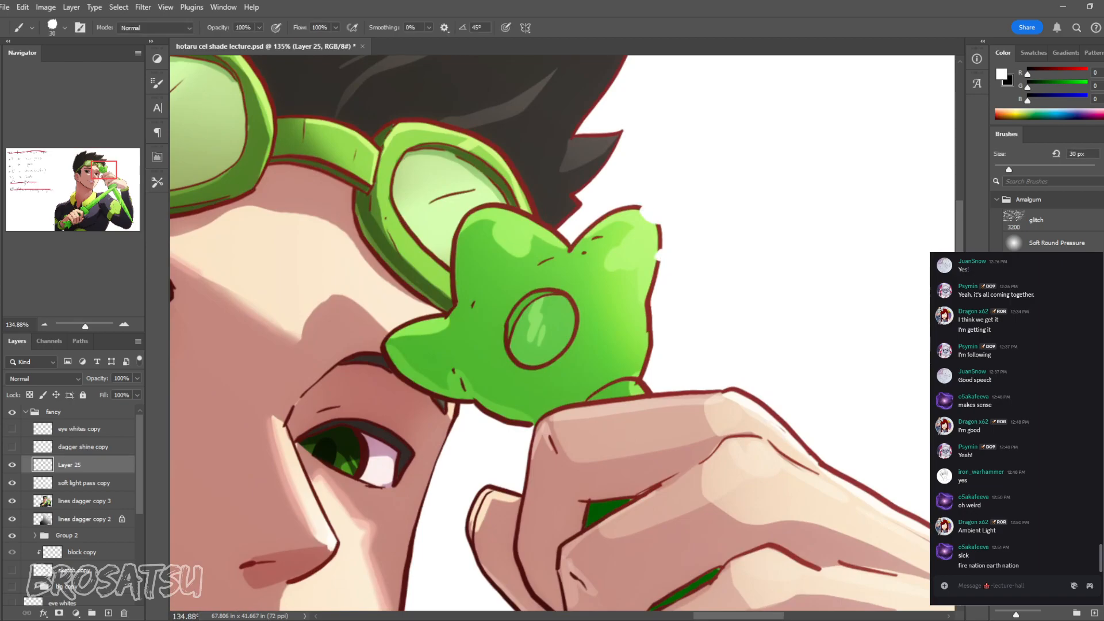
key(v)
key(8)
key(z)
drag(743, 318, 708, 318)
key(0)
drag(786, 368, 685, 368)
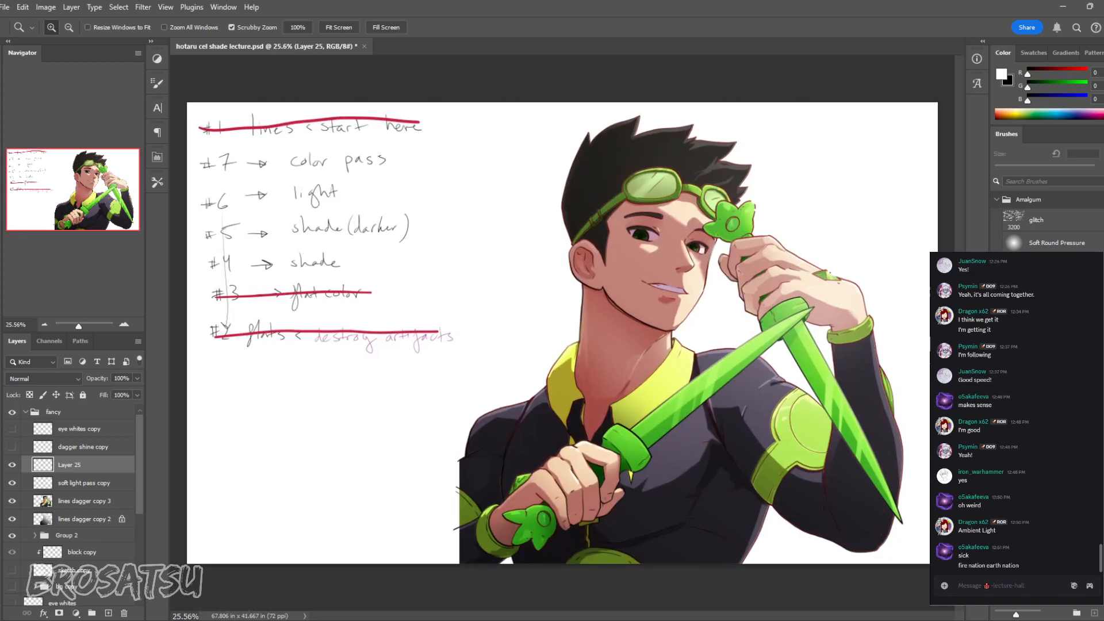
Step: Try painting a thin white highlight along the inner line of the green armband with an 8 px brush
drag(805, 402, 891, 403)
key(b)
alt+click(879, 396)
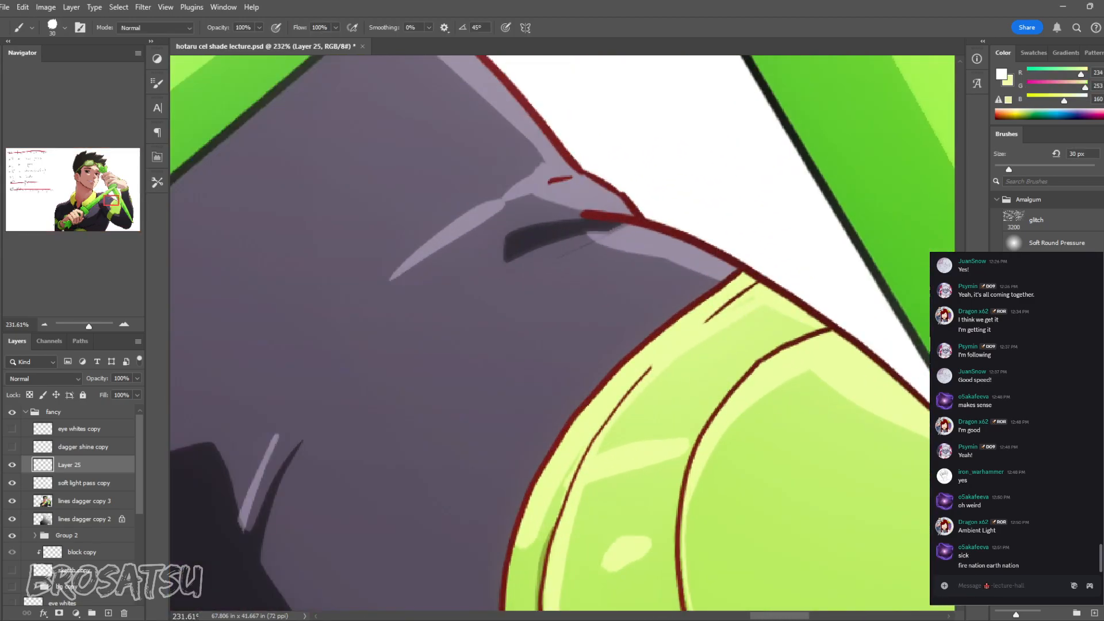
key(bracketleft)
key(bracketleft)
key(bracketleft)
key(bracketleft)
mouse_move(700, 457)
mouse_down()
mouse_move(737, 395)
mouse_move(798, 350)
mouse_up()
key(ctrl+z)
key(ctrl+z)
key(ctrl+z)
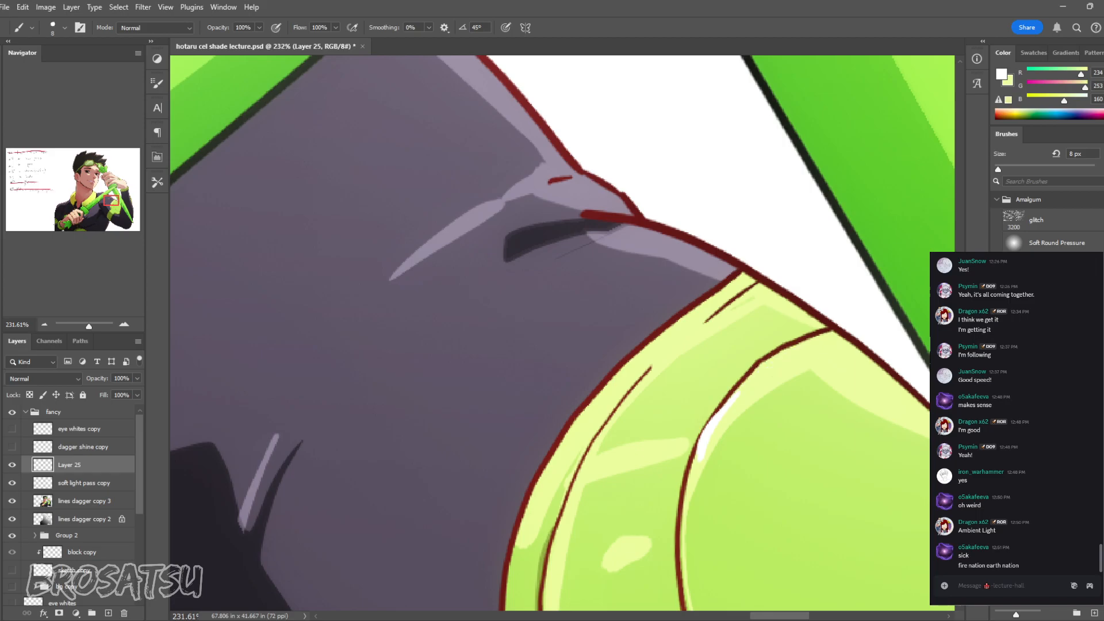
key(ctrl+z)
mouse_move(697, 458)
mouse_down()
mouse_move(721, 409)
mouse_move(795, 347)
mouse_up()
key(z)
mouse_move(830, 417)
mouse_down()
mouse_move(742, 417)
mouse_move(824, 417)
mouse_move(741, 400)
mouse_move(720, 505)
mouse_up()
key(ctrl+z)
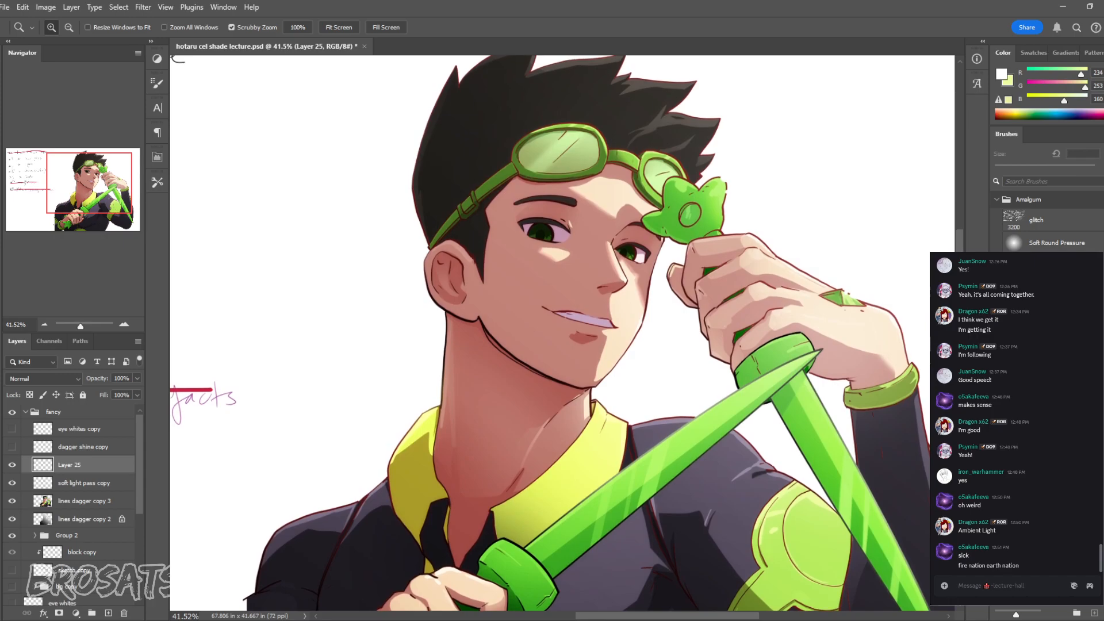
Step: Turn on the dagger shine copy layer, select it, and check the glint at the dagger pommel
click(12, 446)
click(12, 446)
click(12, 447)
drag(718, 167, 805, 168)
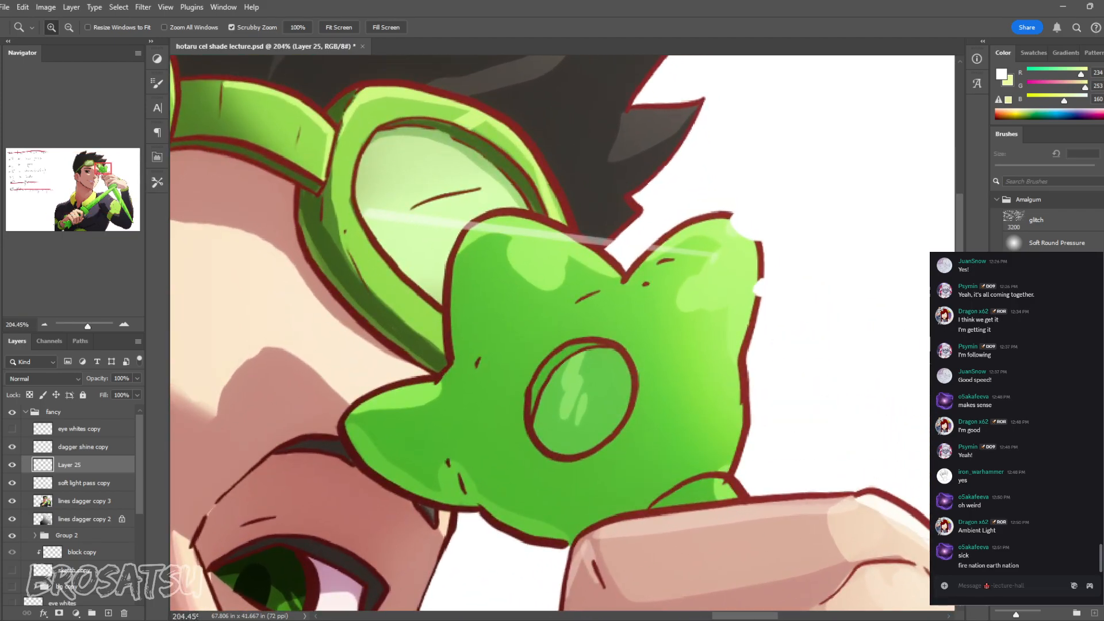
click(83, 447)
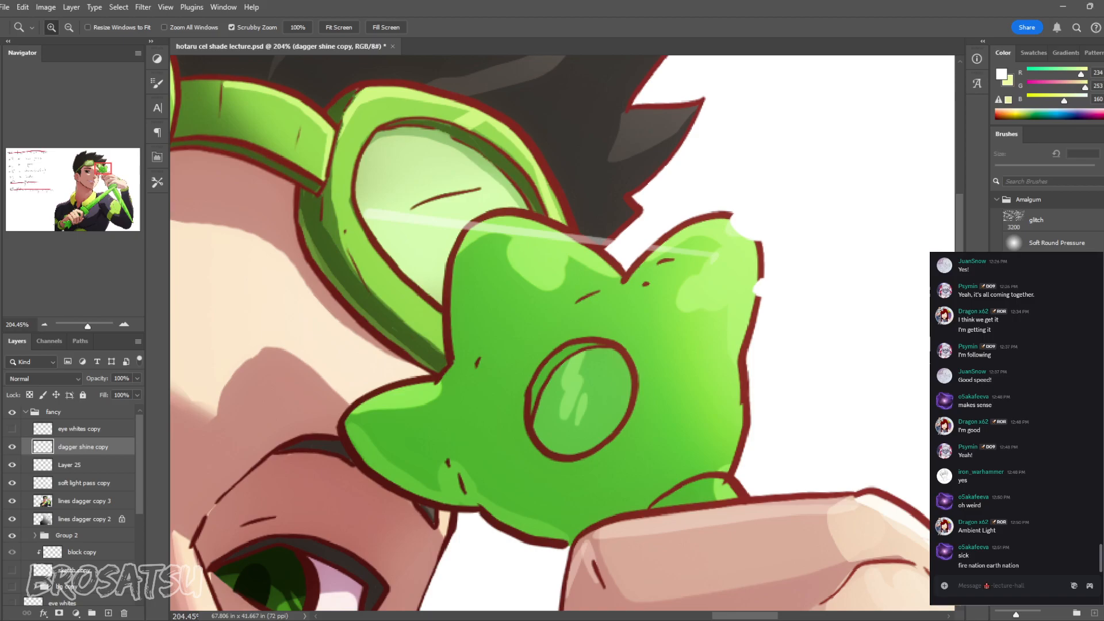
drag(518, 324, 412, 324)
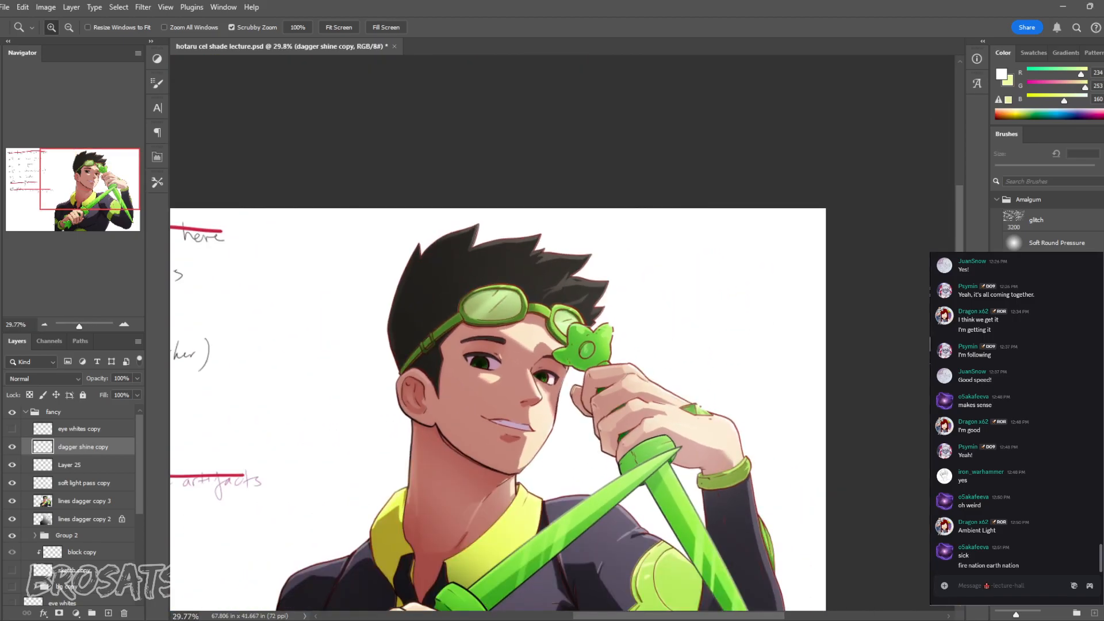
Step: Show the bg copy group and hide its two lightning layers and Layer 22, keeping only the dark background
scroll(72, 500, down, 3)
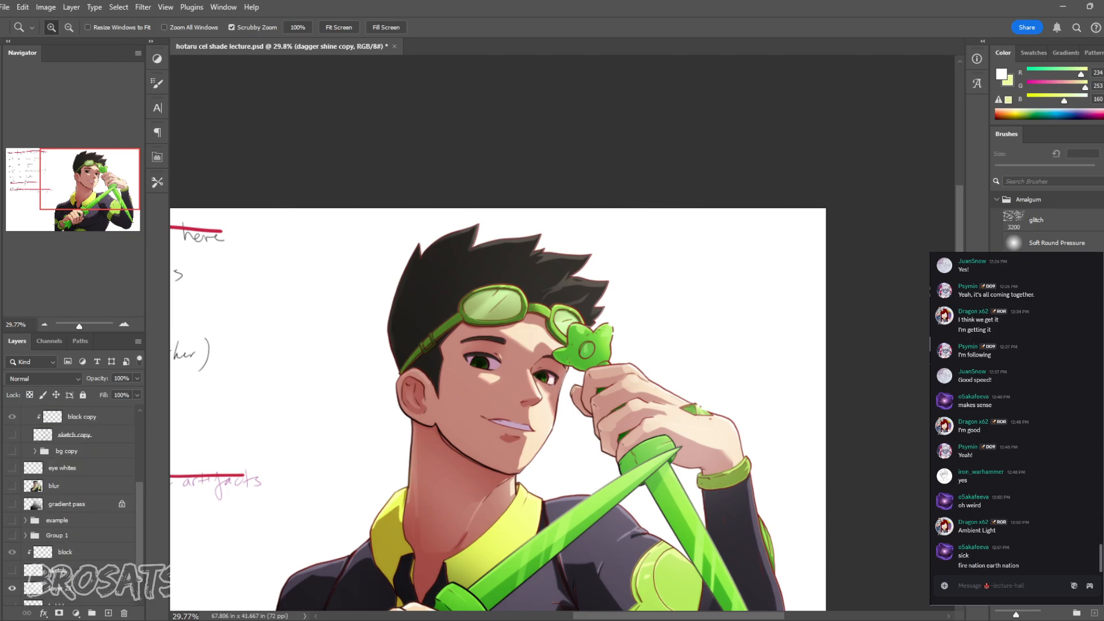
click(35, 451)
click(13, 450)
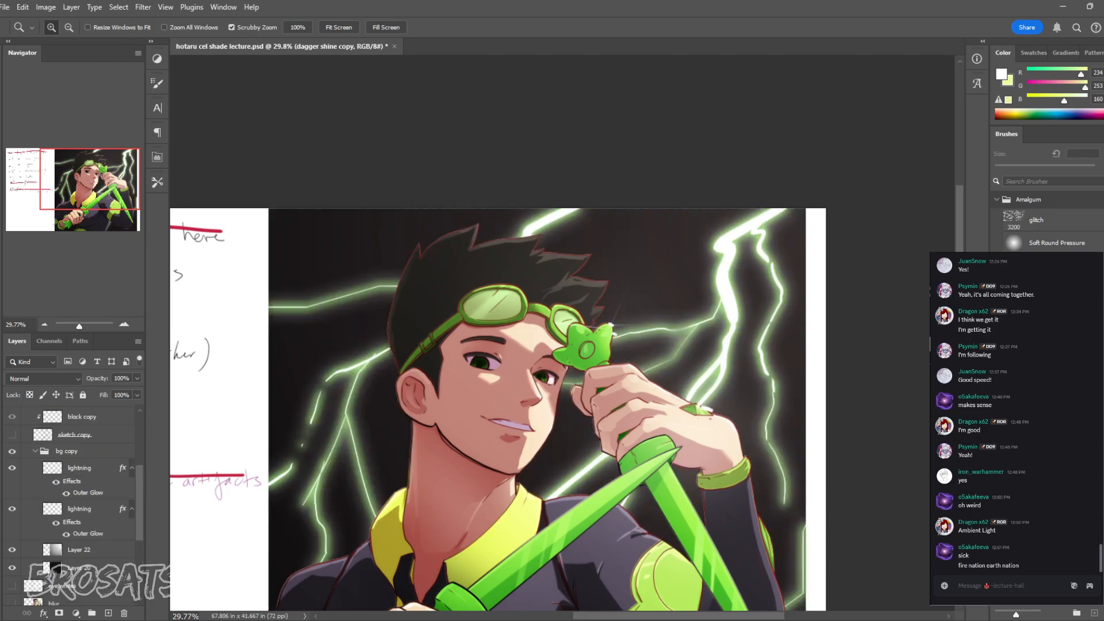
drag(12, 468, 12, 567)
click(12, 508)
click(12, 568)
drag(652, 353, 742, 353)
drag(500, 230, 544, 230)
key(v)
key(z)
drag(582, 303, 513, 302)
Step: Smudge the white highlights on Layer 25 at the wrist spike and dagger pommel into soft glints with a 200 px Smudge brush
key(v)
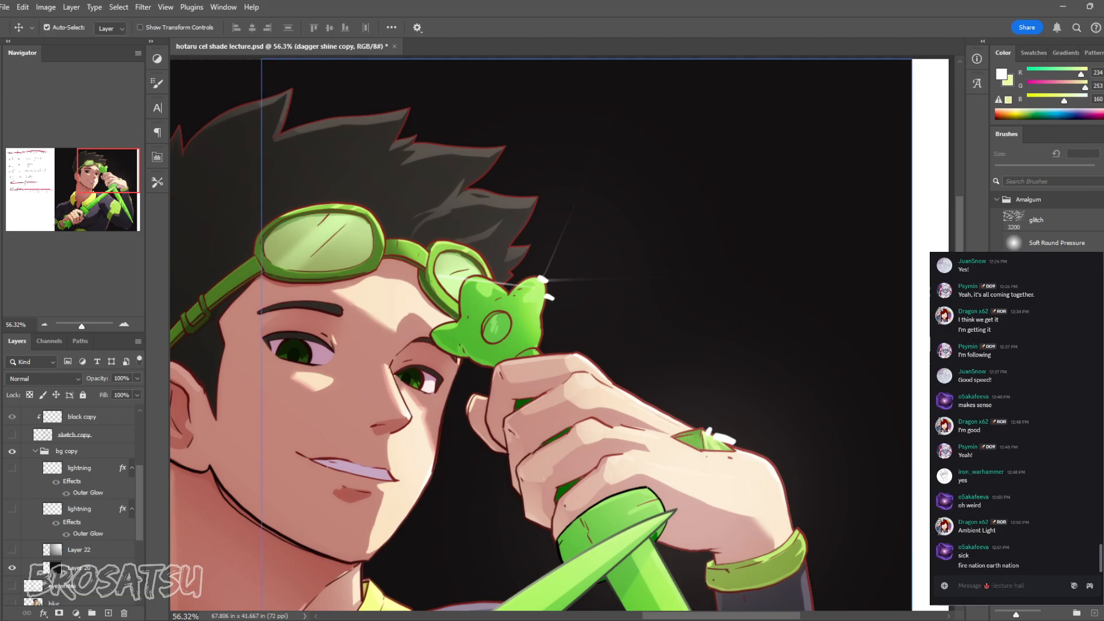
click(543, 280)
mouse_move(685, 483)
mouse_down()
mouse_move(684, 452)
mouse_move(850, 294)
mouse_move(677, 363)
mouse_up()
key(z)
scroll(74, 504, up, 3)
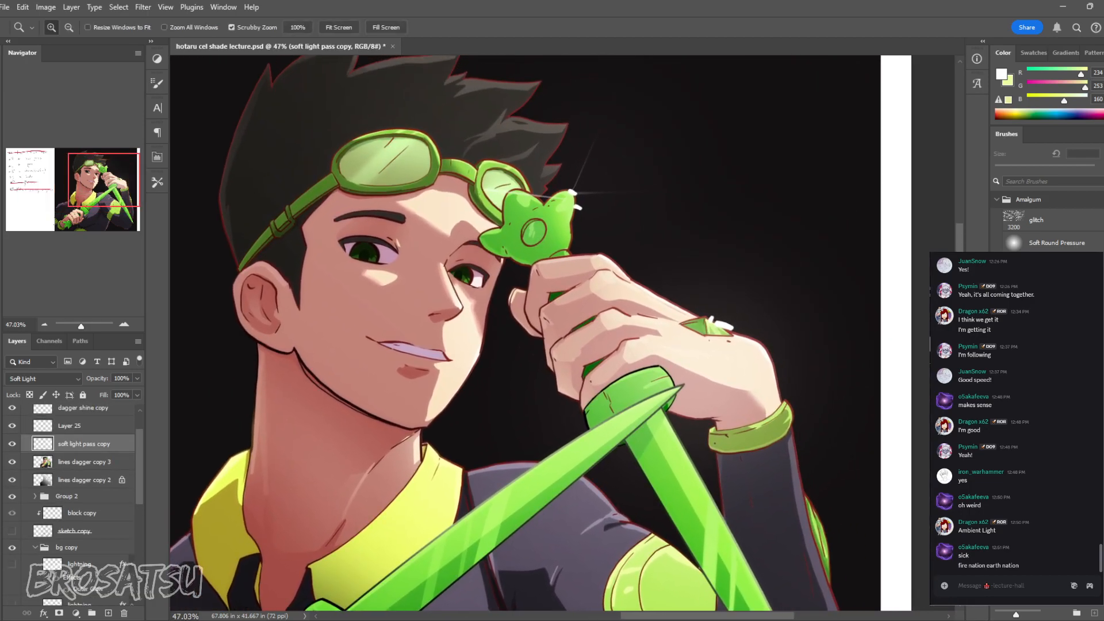
click(69, 441)
key(e)
click(724, 325)
click(725, 325)
click(724, 325)
key(r)
key(r)
key(r)
drag(721, 326, 716, 311)
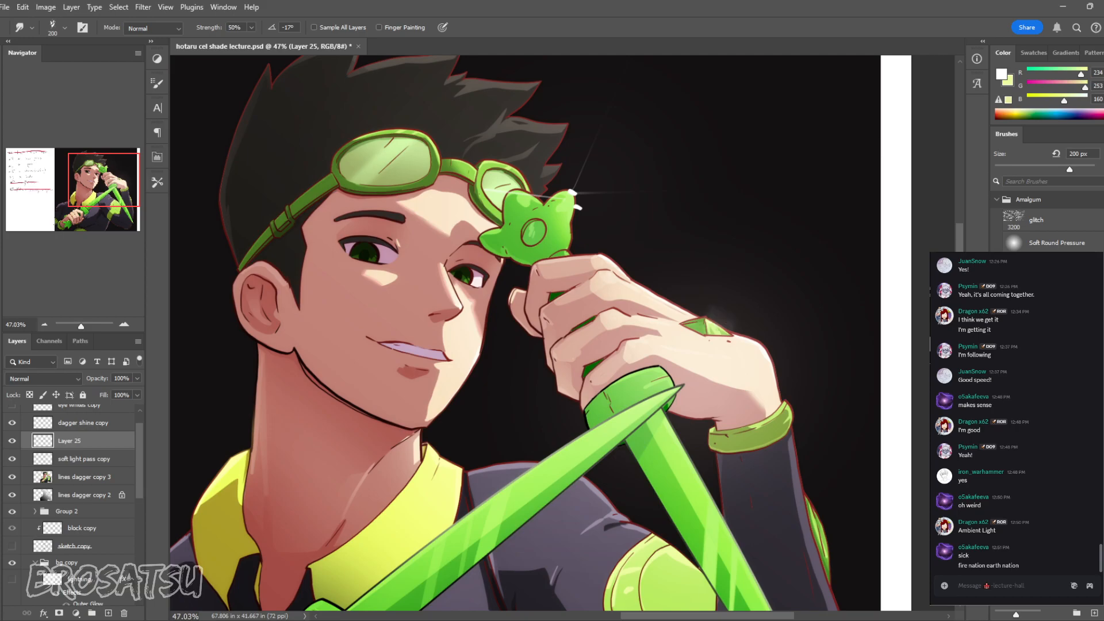
key(ctrl+z)
drag(726, 326, 721, 321)
mouse_move(574, 198)
mouse_down()
mouse_move(579, 212)
mouse_move(517, 212)
mouse_up()
Step: Select the eye whites copy layer and make it visible
key(z)
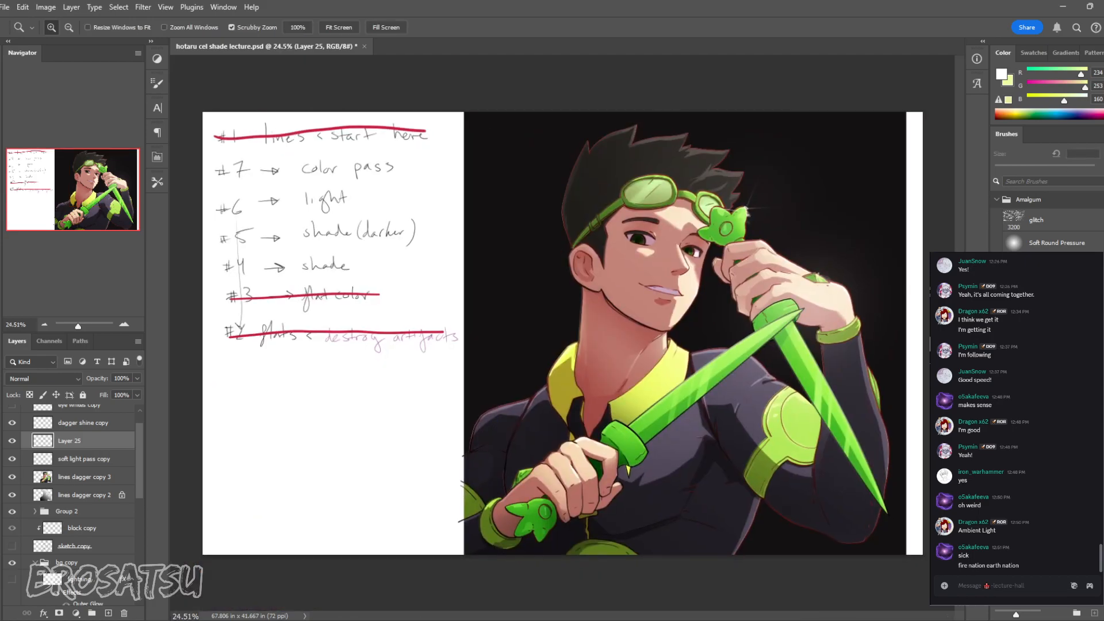
key(ctrl+0)
scroll(78, 504, up, 1)
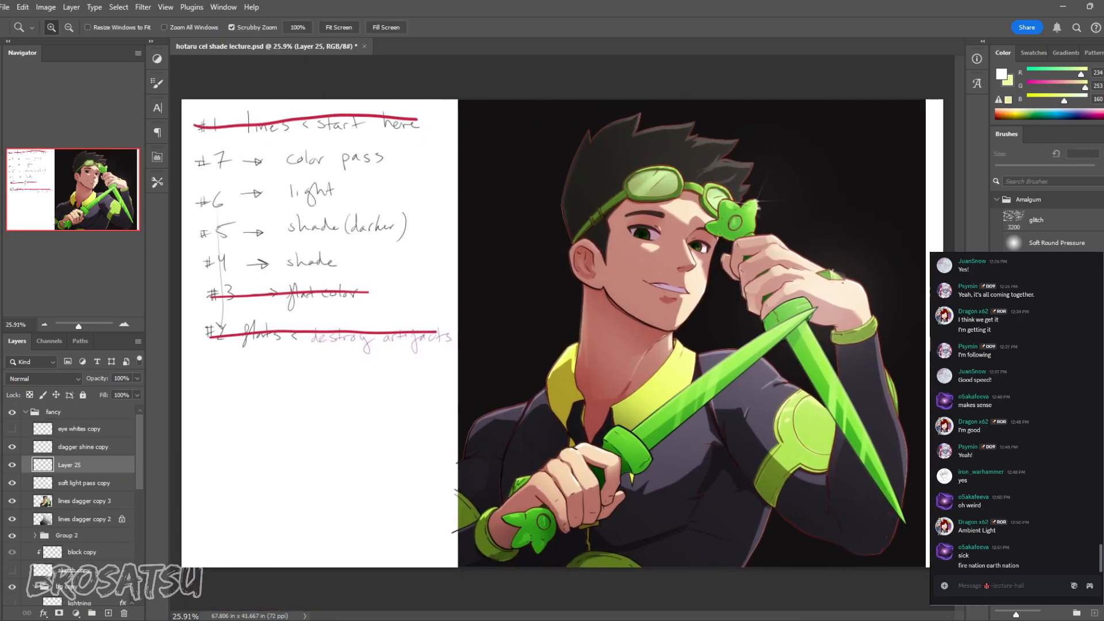
click(79, 429)
click(13, 429)
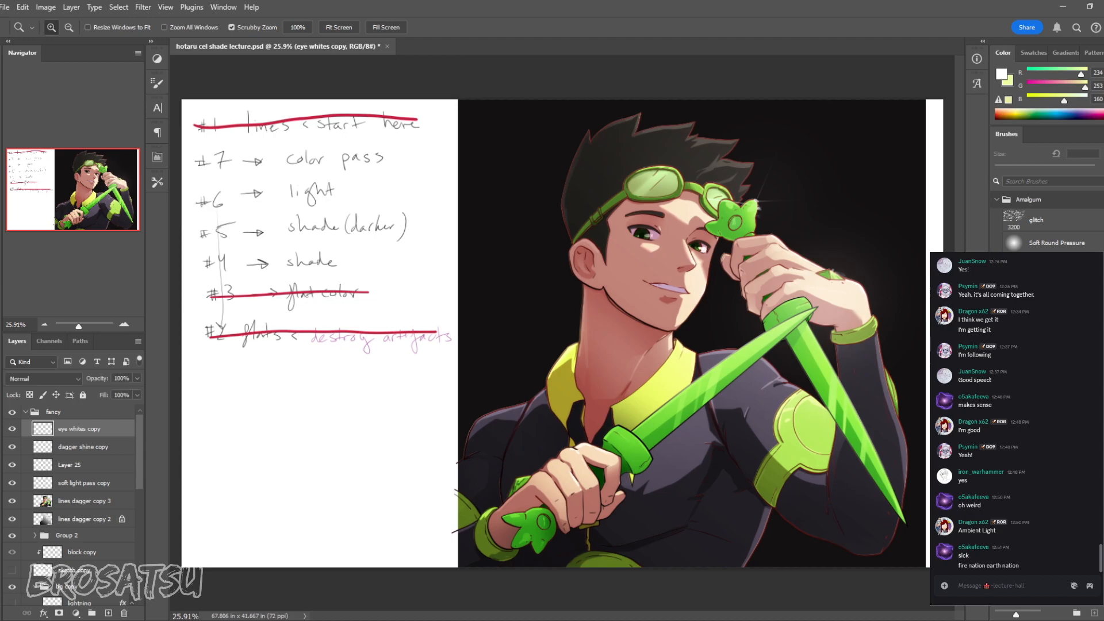
Step: Brighten the glint over the fully visible eye in white with a 30 px brush on the eye whites copy layer
drag(706, 243, 853, 243)
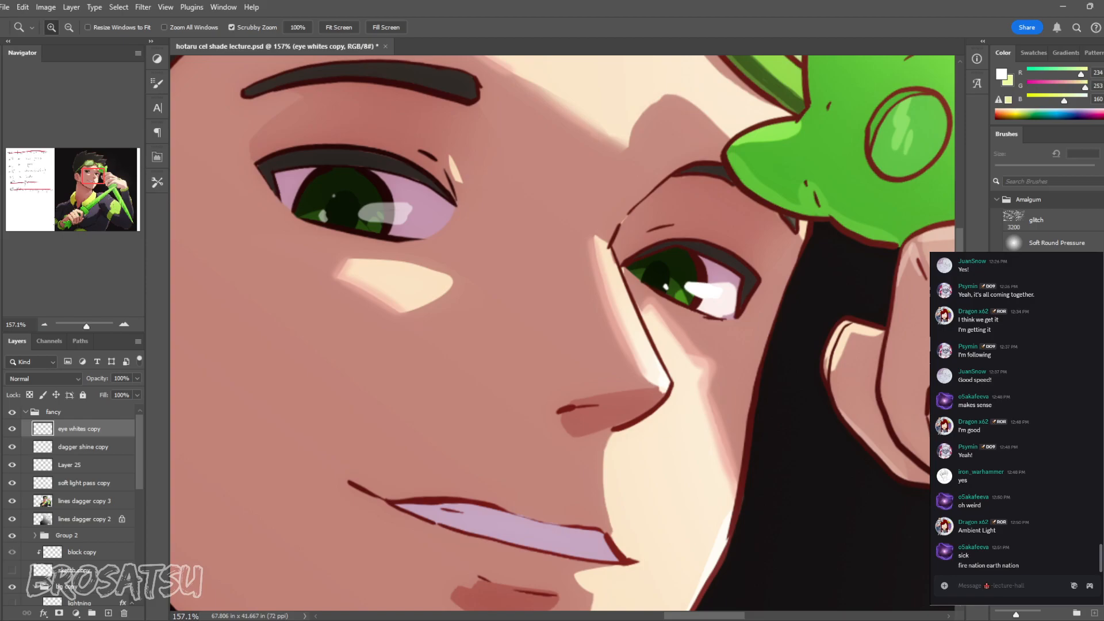
mouse_move(601, 254)
mouse_down()
mouse_move(546, 254)
mouse_move(582, 253)
mouse_up()
key(d)
key(x)
key(b)
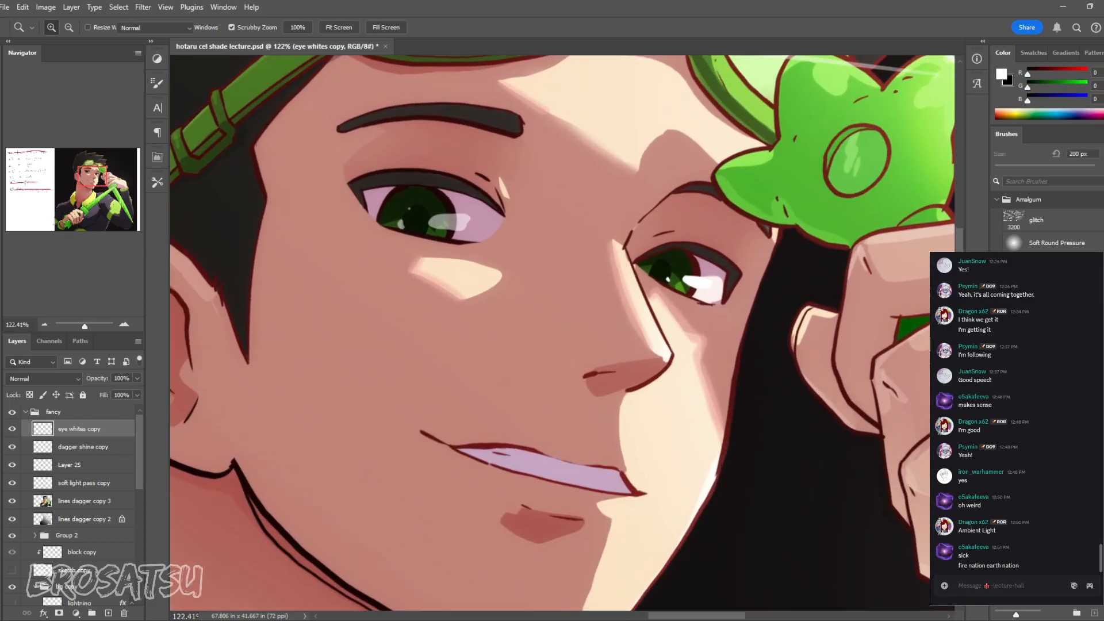
key(bracketright)
key(bracketright)
key(bracketright)
key(bracketright)
key(bracketright)
key(bracketright)
key(bracketright)
key(bracketright)
key(bracketright)
key(bracketright)
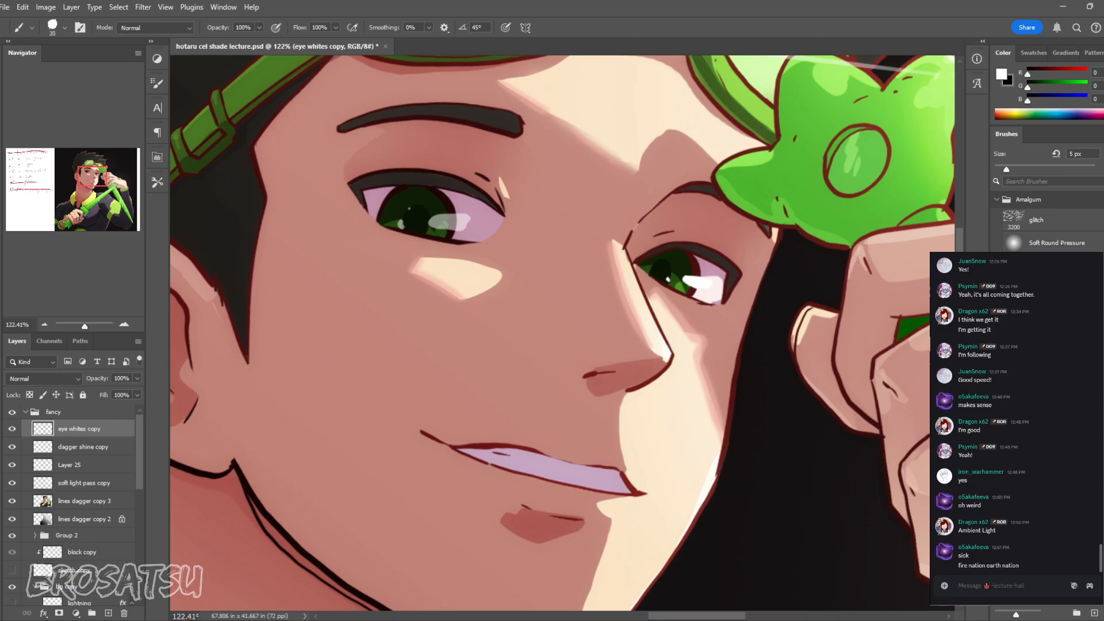
drag(439, 222, 464, 218)
key(ctrl+z)
Step: Dot two small white catchlights into the iris of the same eye with a 15 px brush
key(bracketleft)
key(bracketleft)
click(410, 208)
click(399, 226)
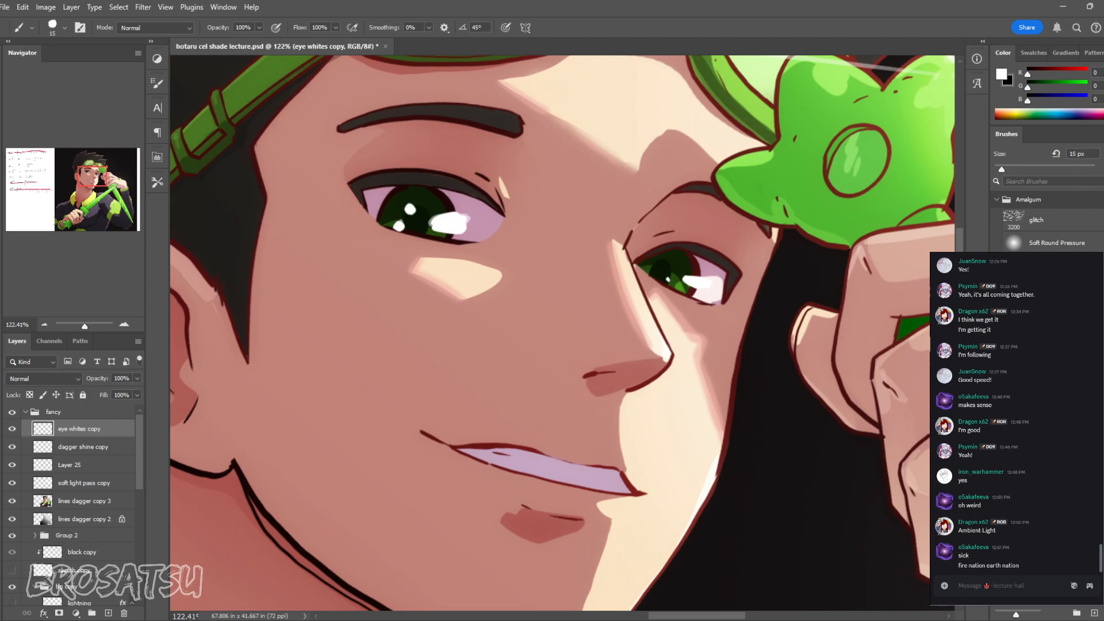
key(z)
drag(609, 384, 506, 384)
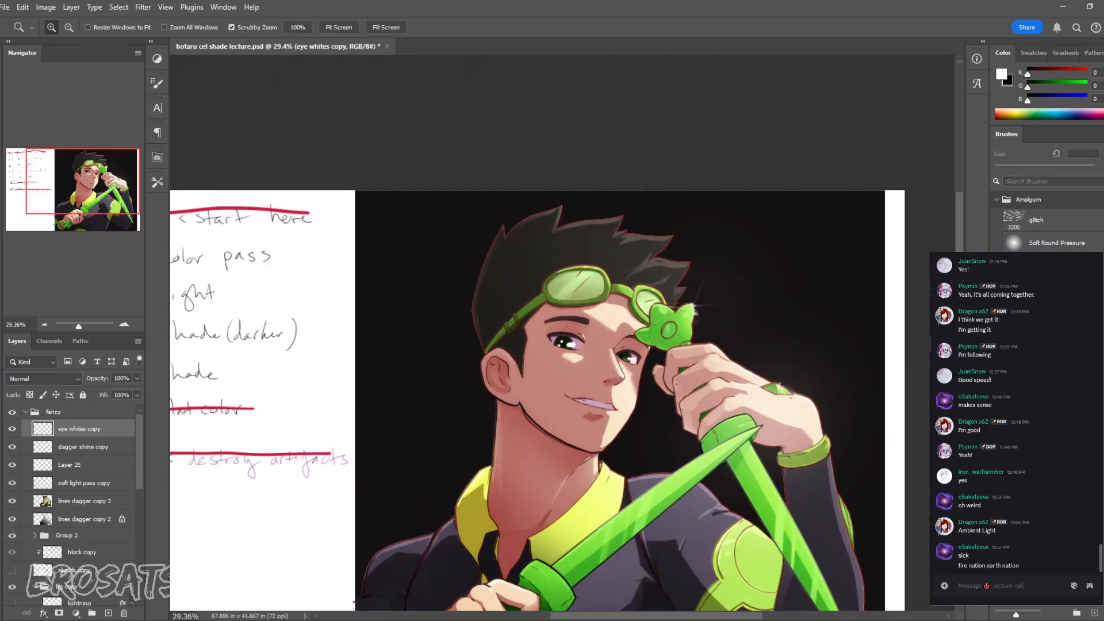
Step: Soften the new white eye highlights with the Smudge tool and check the face
drag(572, 352, 676, 353)
key(r)
key(shift+r)
mouse_move(560, 315)
mouse_down()
mouse_move(575, 319)
mouse_move(472, 319)
mouse_up()
key(z)
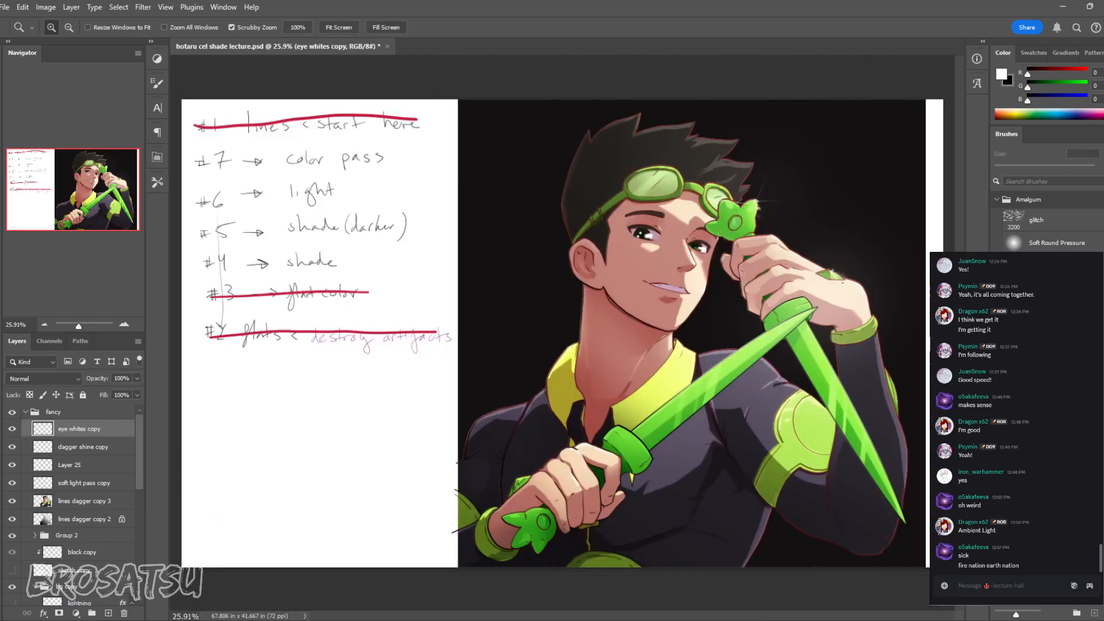
drag(719, 247, 793, 247)
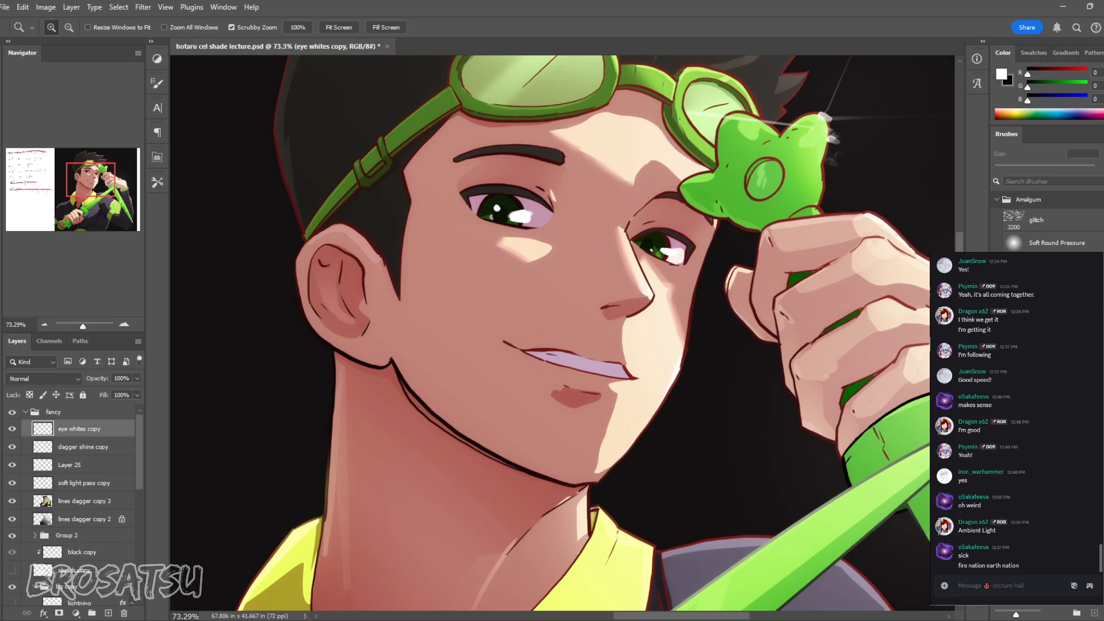
drag(690, 241, 613, 242)
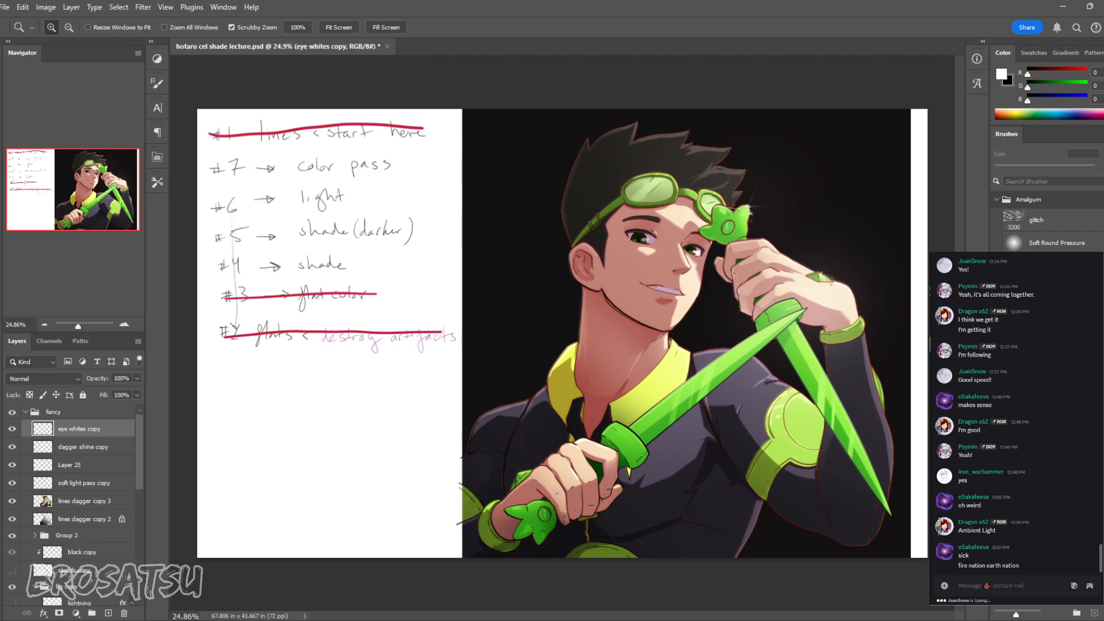
Step: Show Layer 22 and both lightning layers in the bg copy group behind the character
scroll(72, 488, down, 4)
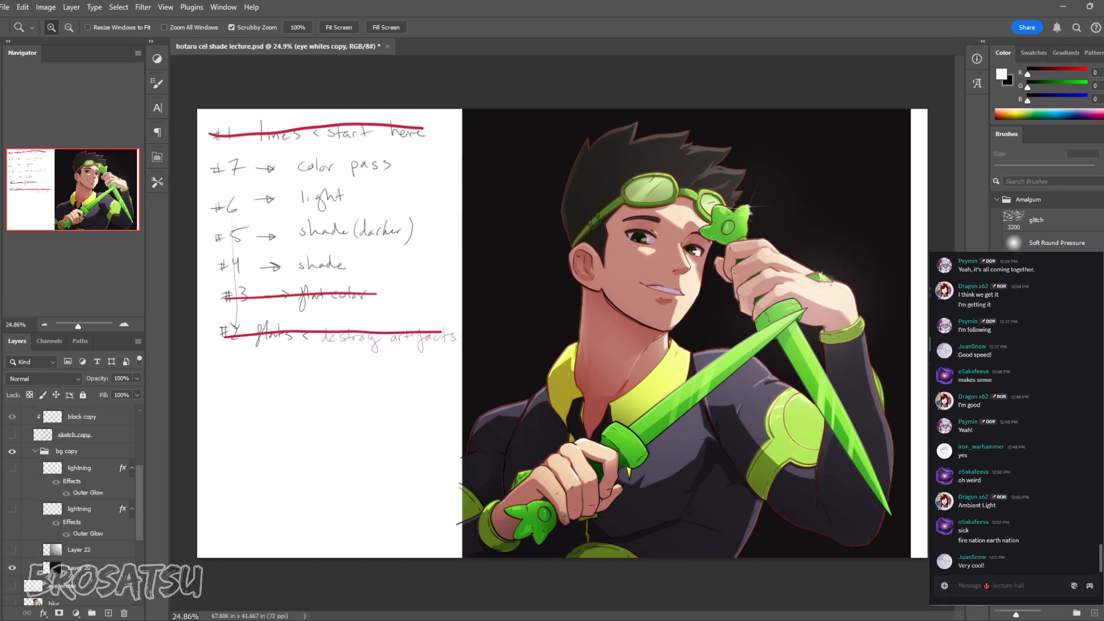
click(12, 549)
click(13, 509)
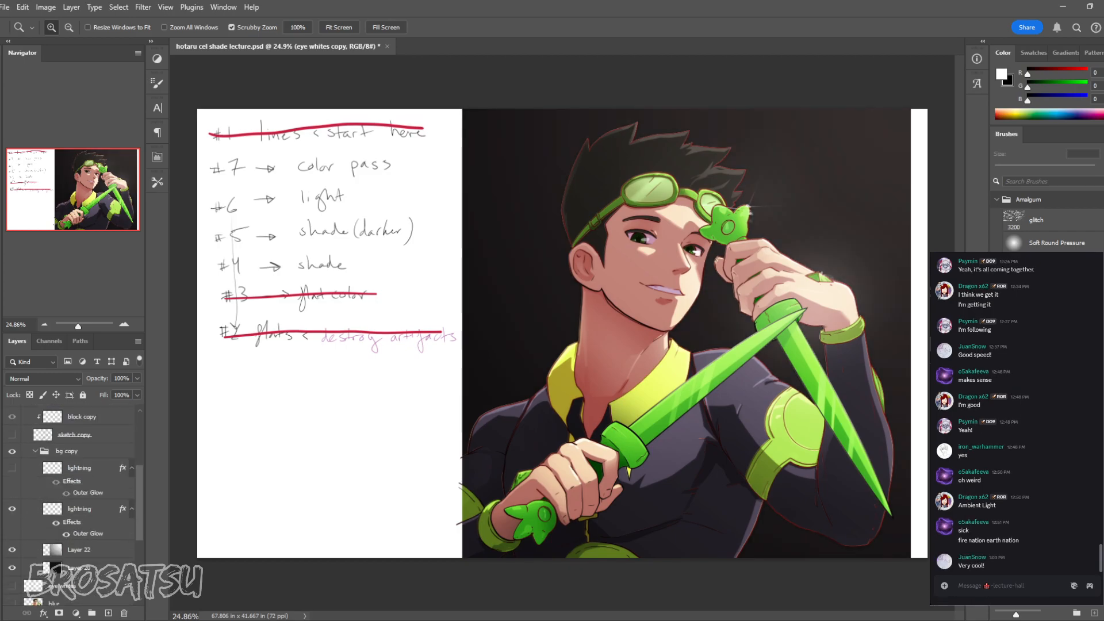
click(12, 451)
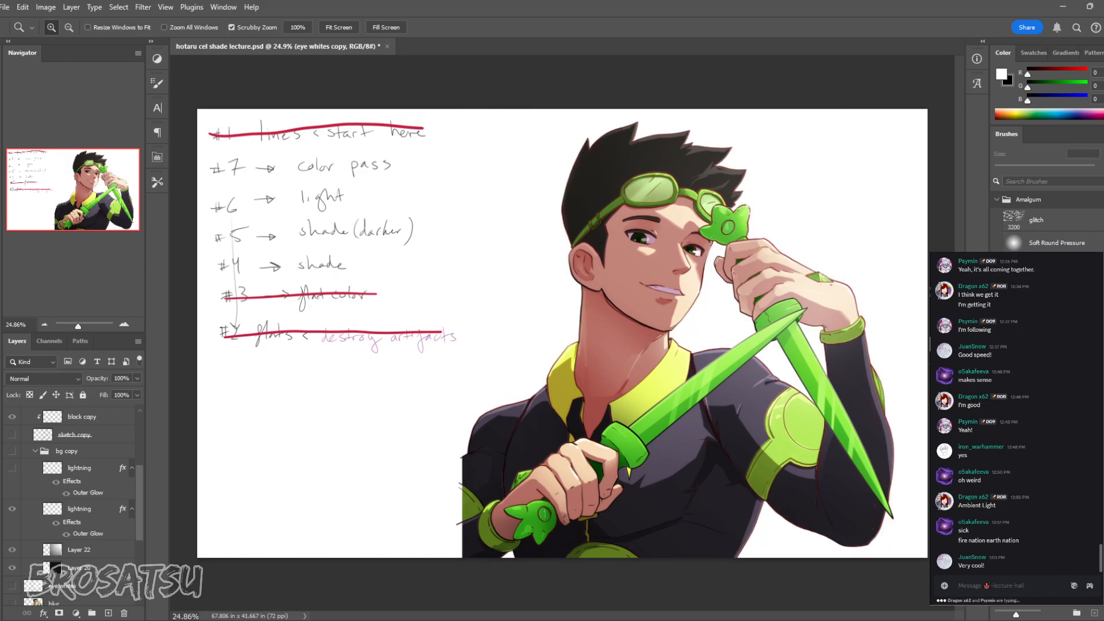
click(13, 451)
click(12, 467)
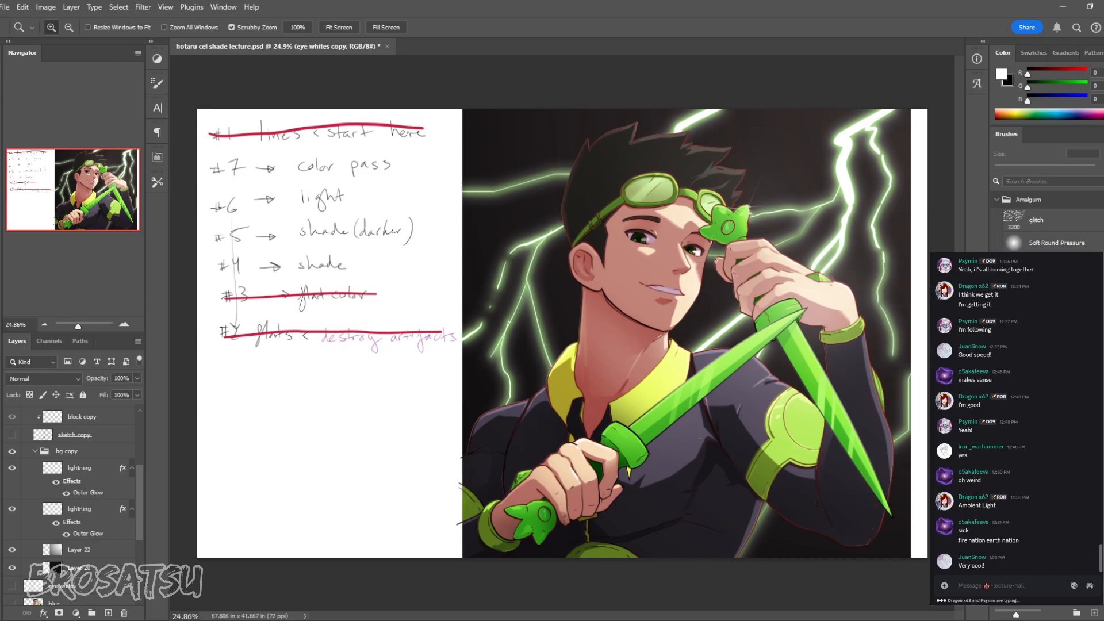
mouse_move(840, 273)
mouse_down()
mouse_move(791, 273)
mouse_move(847, 273)
mouse_up()
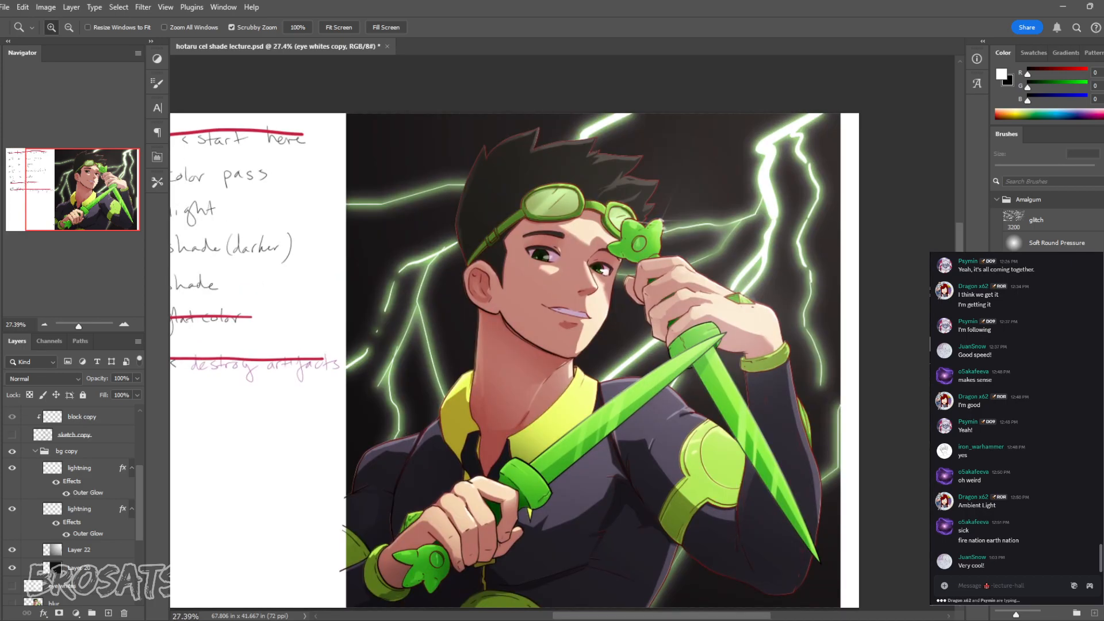
mouse_move(844, 274)
mouse_down()
mouse_move(790, 274)
mouse_move(849, 274)
mouse_up()
Step: Collapse and hide the fancy group, and show Group 1 with the basic cel-shaded version
scroll(75, 505, up, 5)
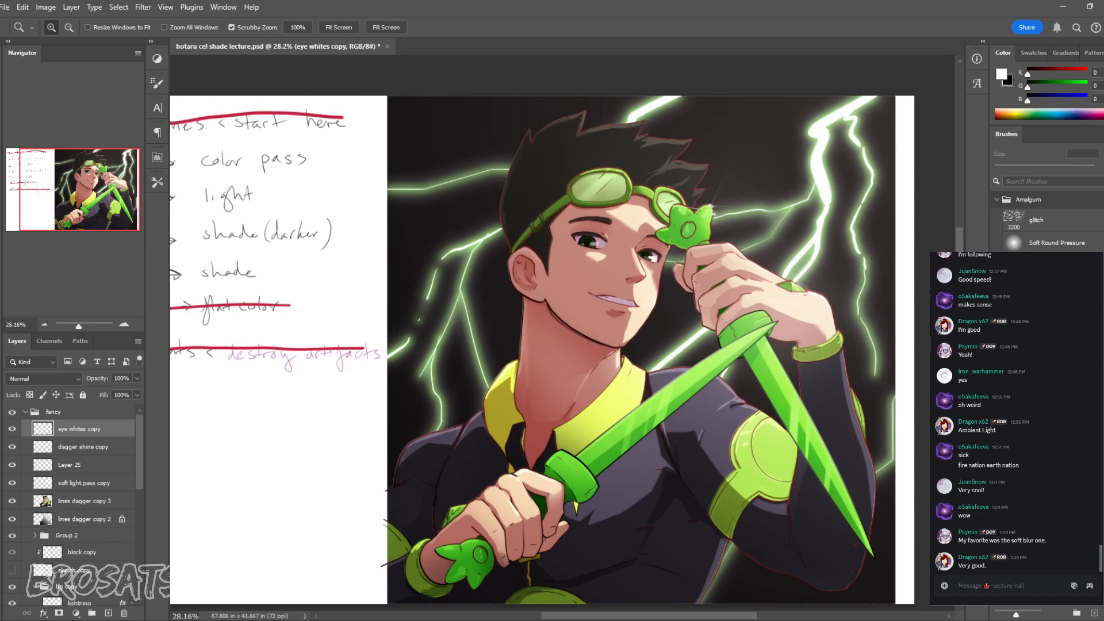
click(53, 412)
click(25, 411)
click(12, 412)
click(11, 496)
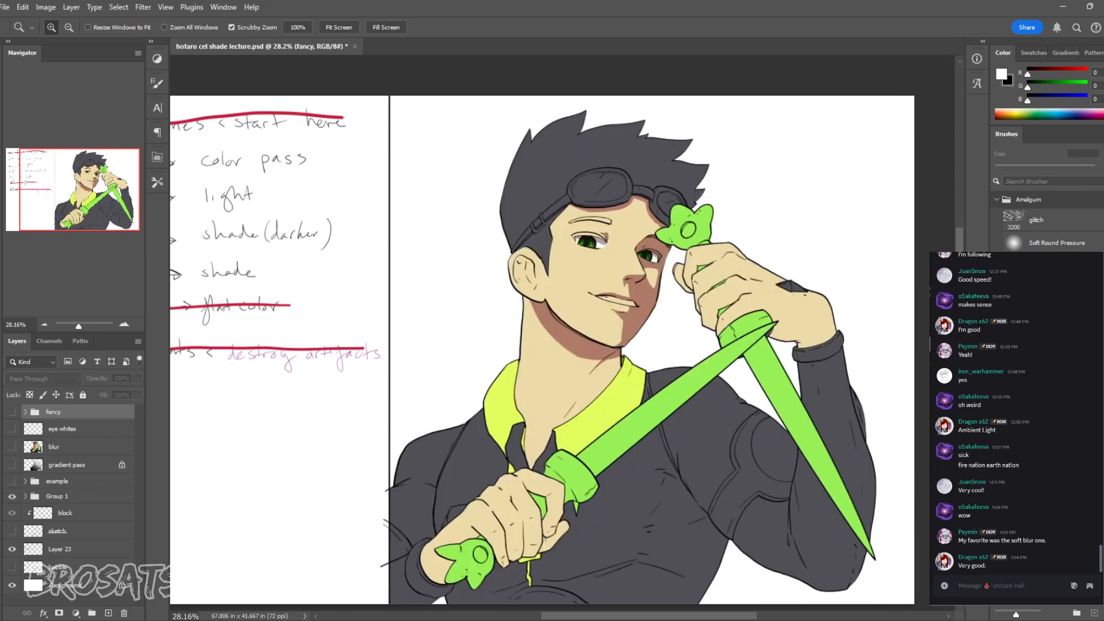
Step: Expand Group 1, select its shade 1 layer and hide the flat copy 2 layer
click(26, 496)
scroll(74, 506, down, 3)
click(80, 516)
click(78, 498)
click(11, 479)
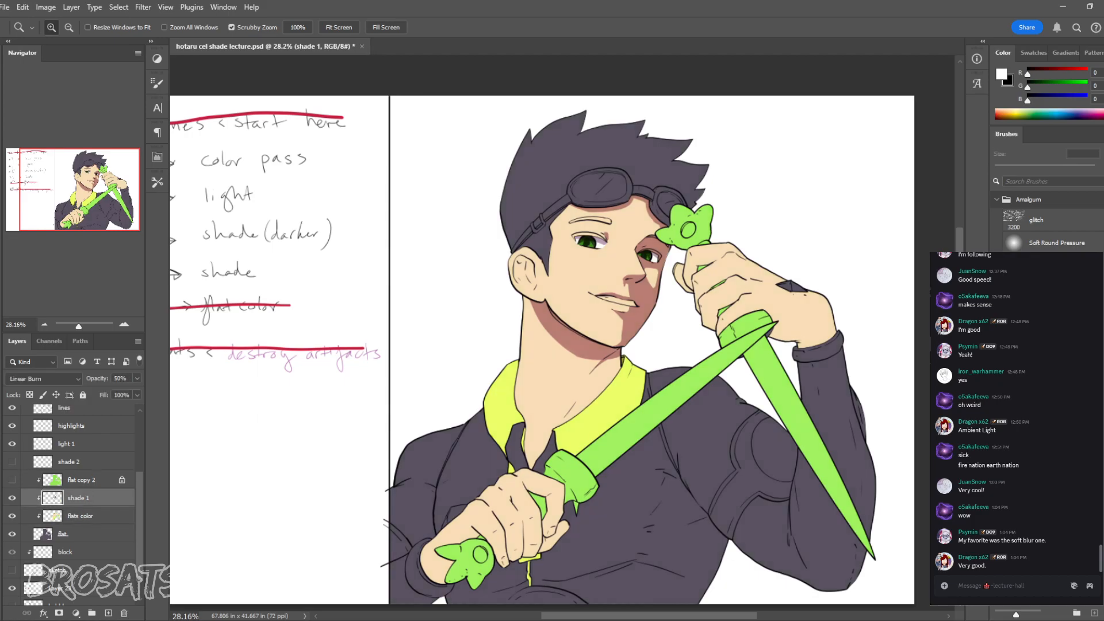
Step: Fade the lower edge of the neck shadow on shade 1 with a soft 250 px Eraser
scroll(591, 351, up, 5)
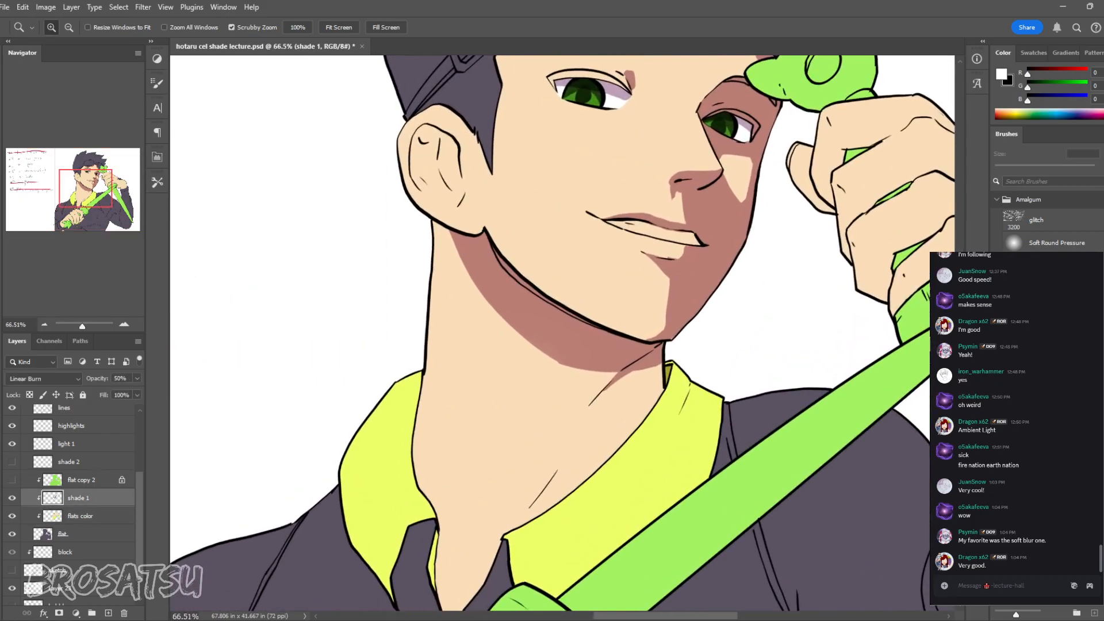
key(e)
key([)
key([)
key([)
key([)
key([)
key([)
drag(581, 381, 647, 376)
key(ctrl+z)
key(])
key(])
key(])
drag(580, 387, 644, 380)
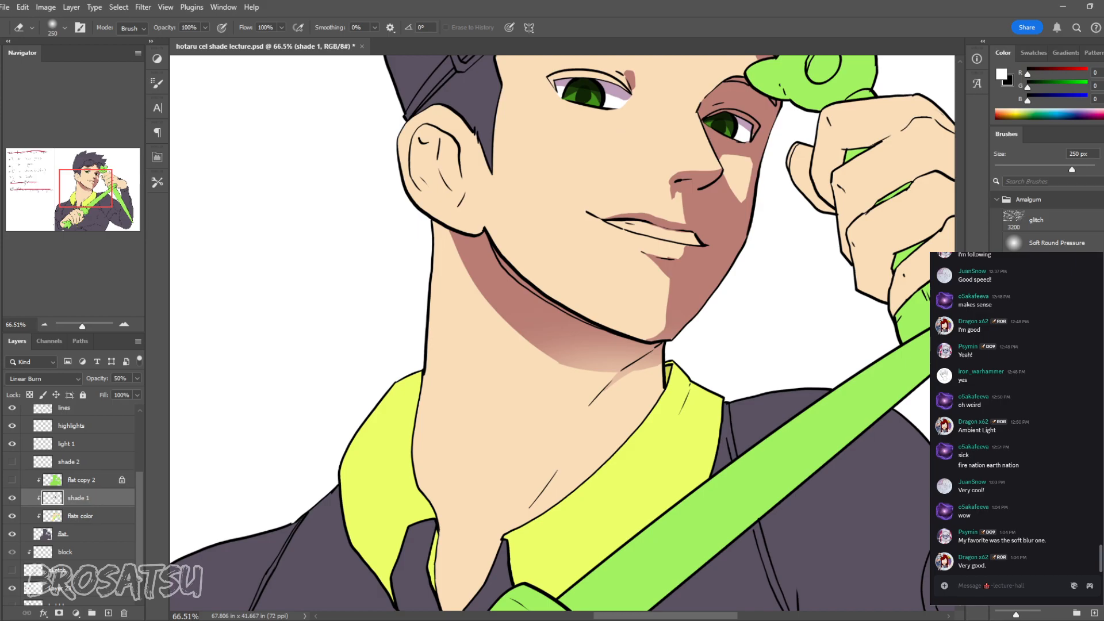
Step: Fade the cheek shadow on the shaded side of the face with the soft Eraser and check the whole figure
click(621, 85)
drag(604, 230, 549, 317)
drag(618, 279, 609, 345)
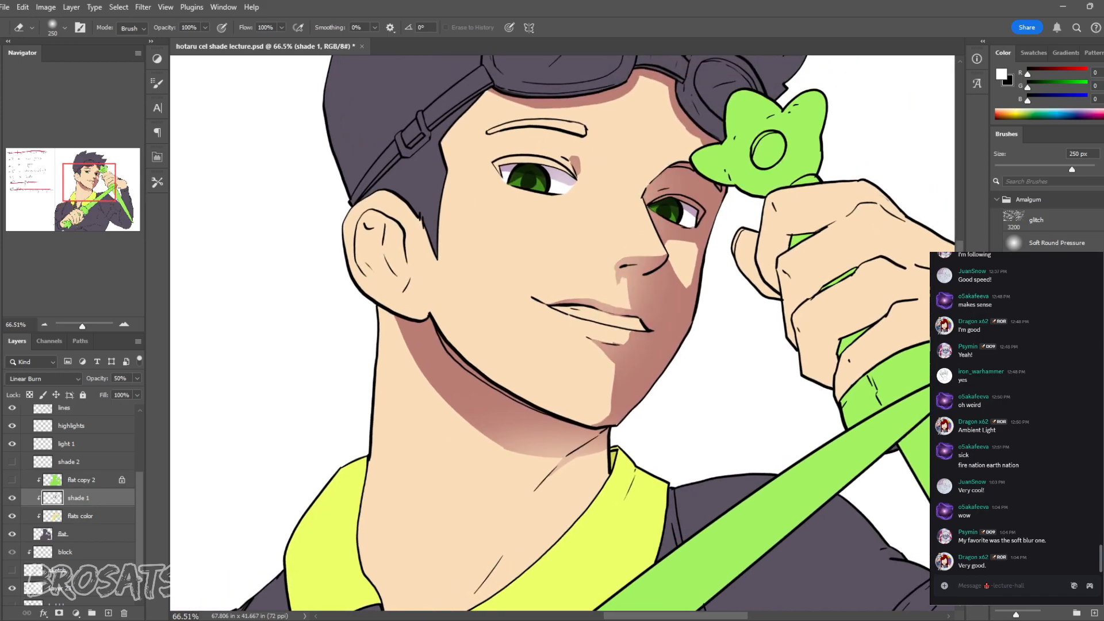
key(z)
drag(726, 368, 529, 362)
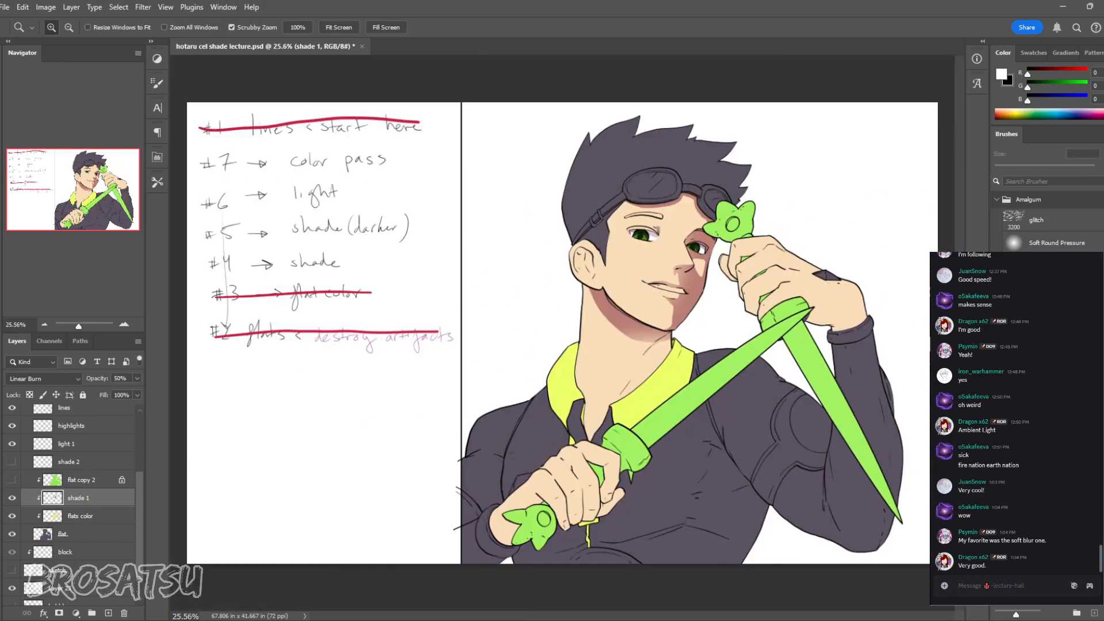
Step: Smudge the lower edge of the neck shadow toward the collar with a 125 px Smudge brush
drag(660, 351, 862, 350)
key(r)
key(shift+r)
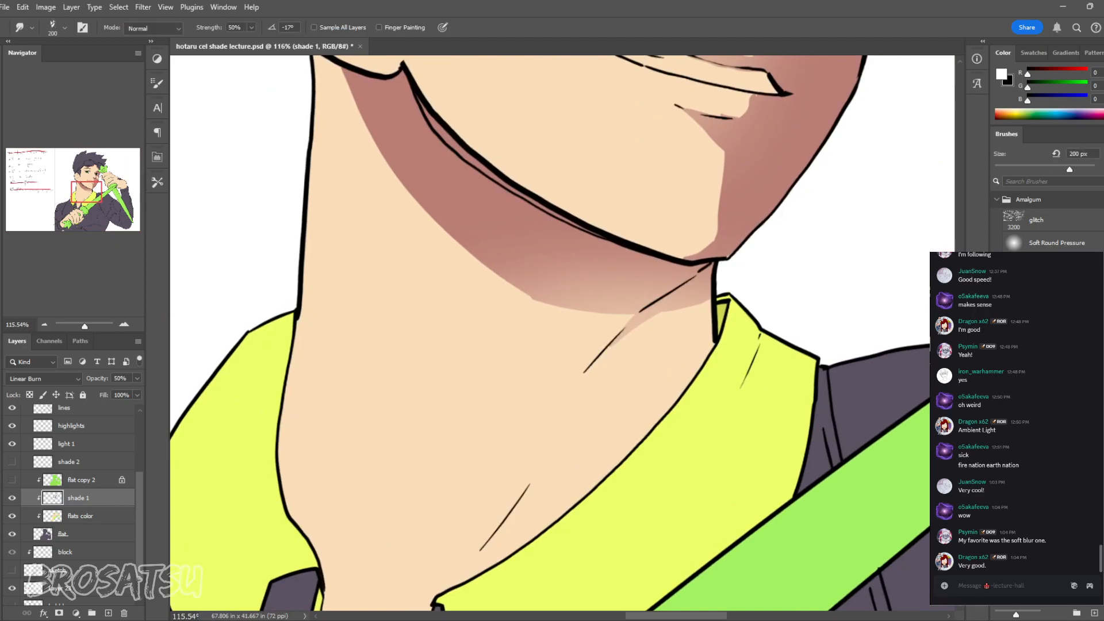
key([)
key([)
key([)
mouse_move(526, 299)
mouse_down()
mouse_move(638, 327)
mouse_move(713, 307)
mouse_up()
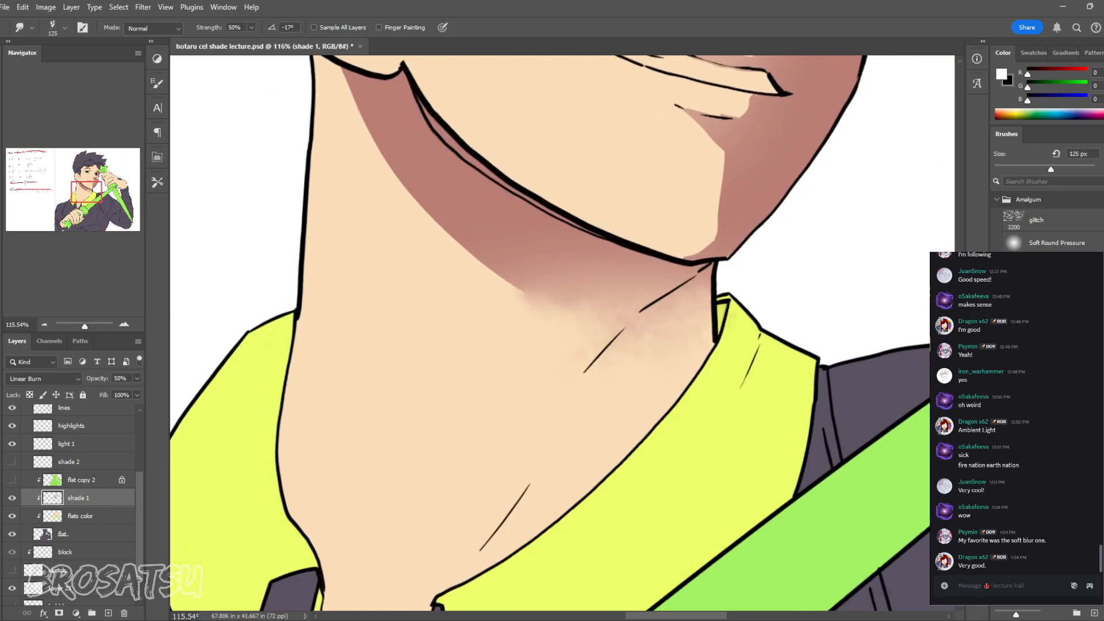
Step: Blend the corner of the faded neck shadow edge further with the Smudge tool and check the neck and face
key(z)
mouse_move(633, 334)
mouse_down()
mouse_move(592, 334)
mouse_move(644, 304)
mouse_up()
key(r)
drag(540, 299, 587, 321)
key(z)
drag(606, 371, 518, 371)
mouse_move(765, 310)
mouse_down()
mouse_move(789, 311)
mouse_move(743, 310)
mouse_up()
drag(792, 266, 832, 267)
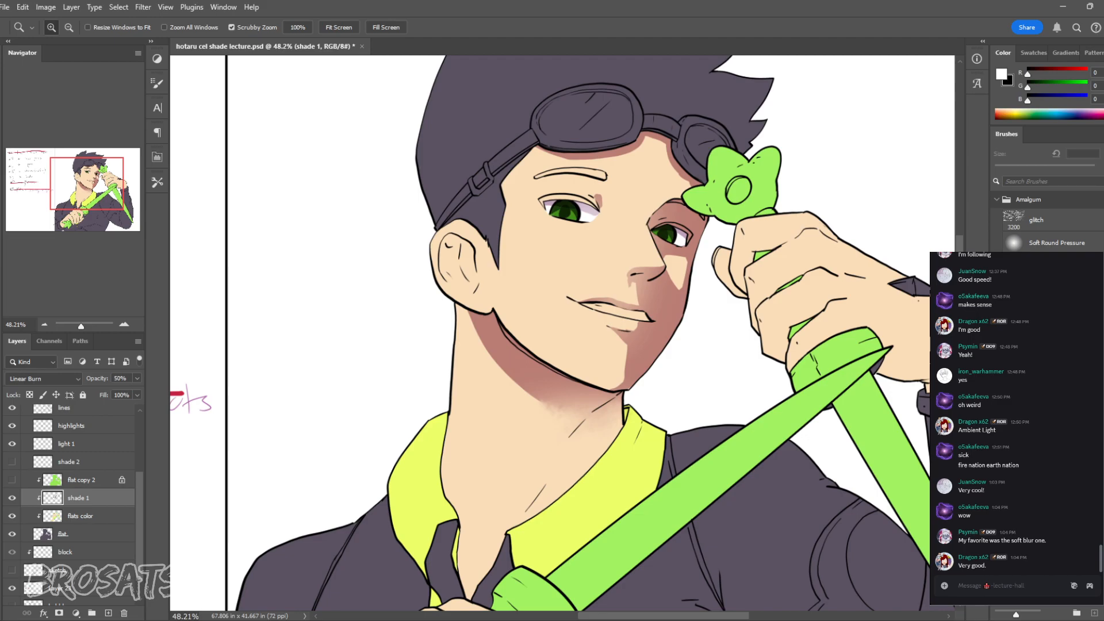
Step: Try smudging the outer side of the neck shadow below the ear with a 400 px Smudge brush
key(r)
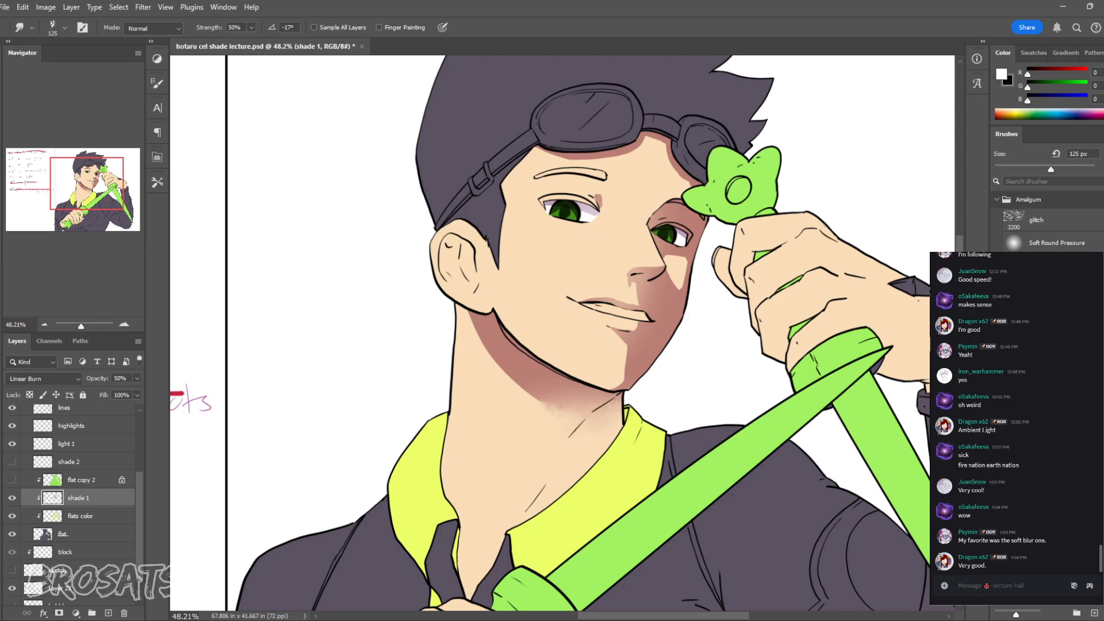
key(bracketright)
key(bracketright)
key(bracketright)
key(bracketright)
key(bracketright)
key(bracketright)
mouse_move(502, 388)
mouse_down()
mouse_move(524, 368)
mouse_move(509, 339)
mouse_up()
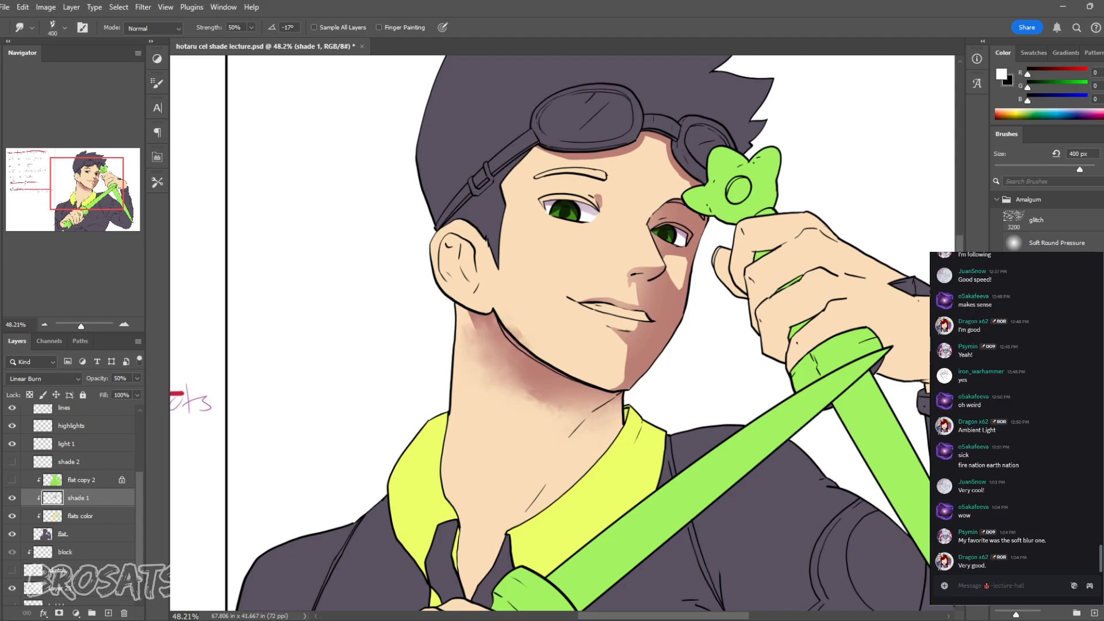
Step: Undo the smudge strokes on the neck shadow
key(ctrl+z)
key(ctrl+z)
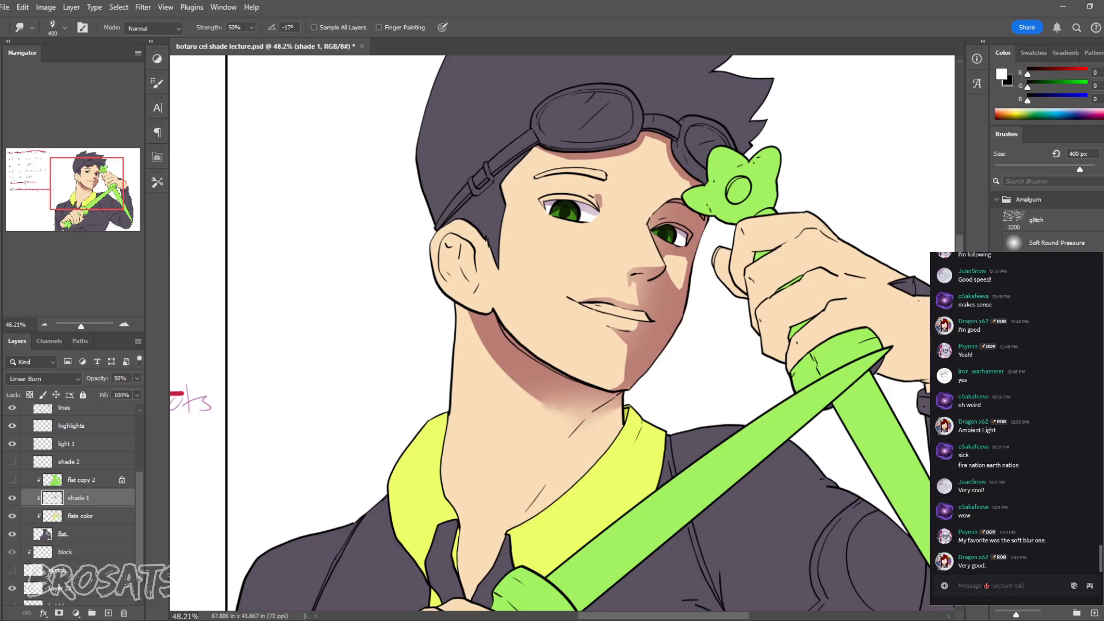
key(ctrl+z)
key(ctrl+z)
Step: Switch the Smudge tool to a textured 200 px brush tip and make black the foreground color
scroll(1047, 222, down, 5)
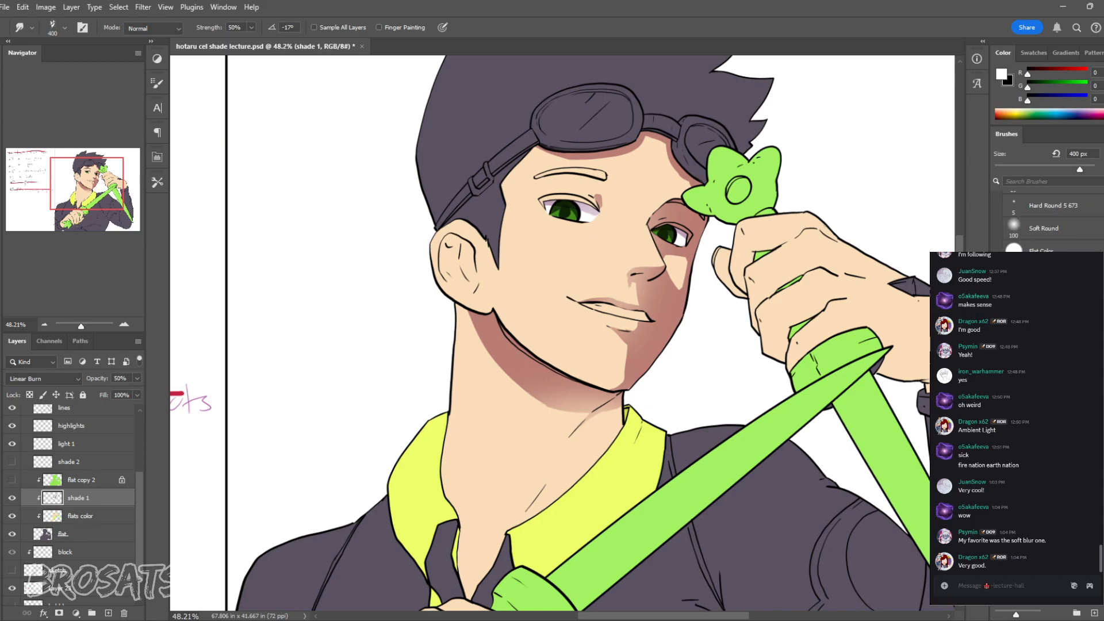
key(.)
key(])
key(])
key(])
key(])
key(])
key(])
key(])
key(])
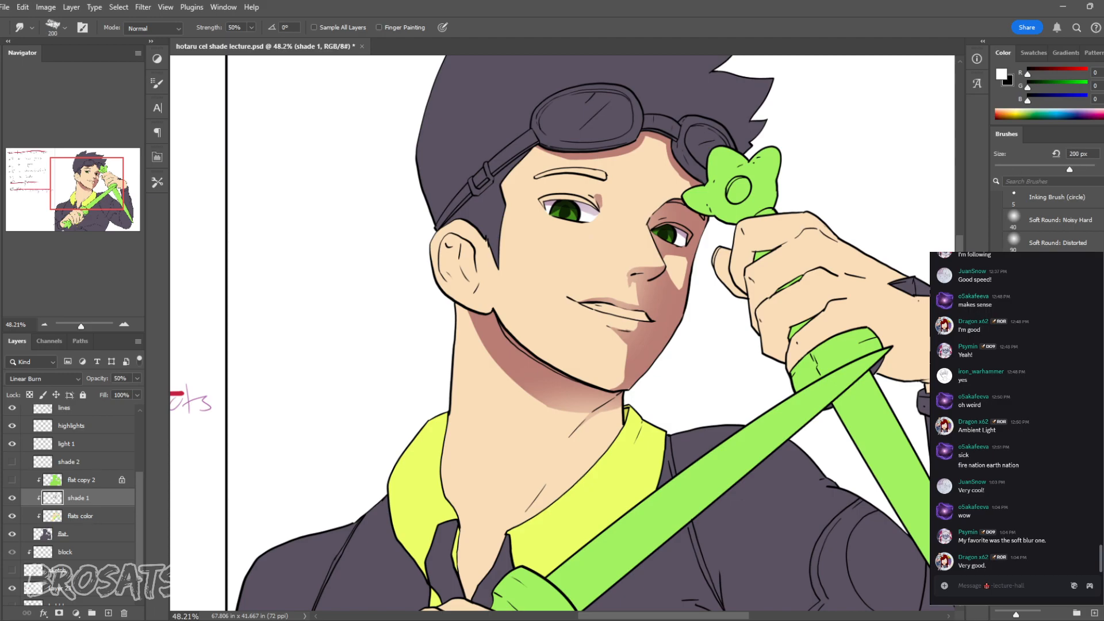
key(x)
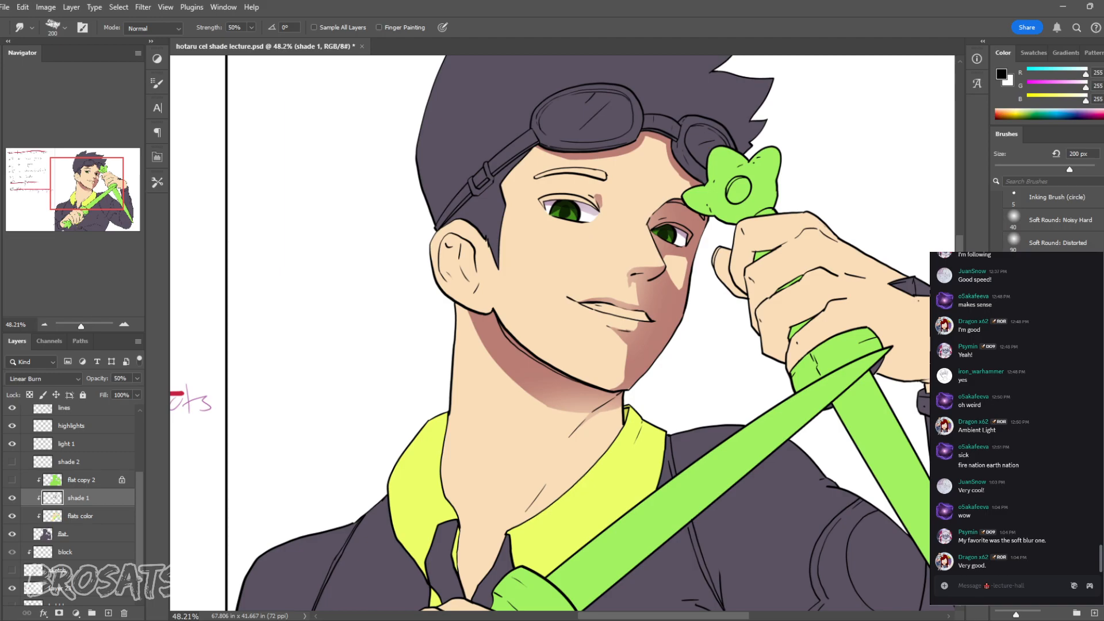
Step: Set the shade 1 layer's opacity to 100% and enlarge the textured paint brush to 200 px
key(v)
key(0)
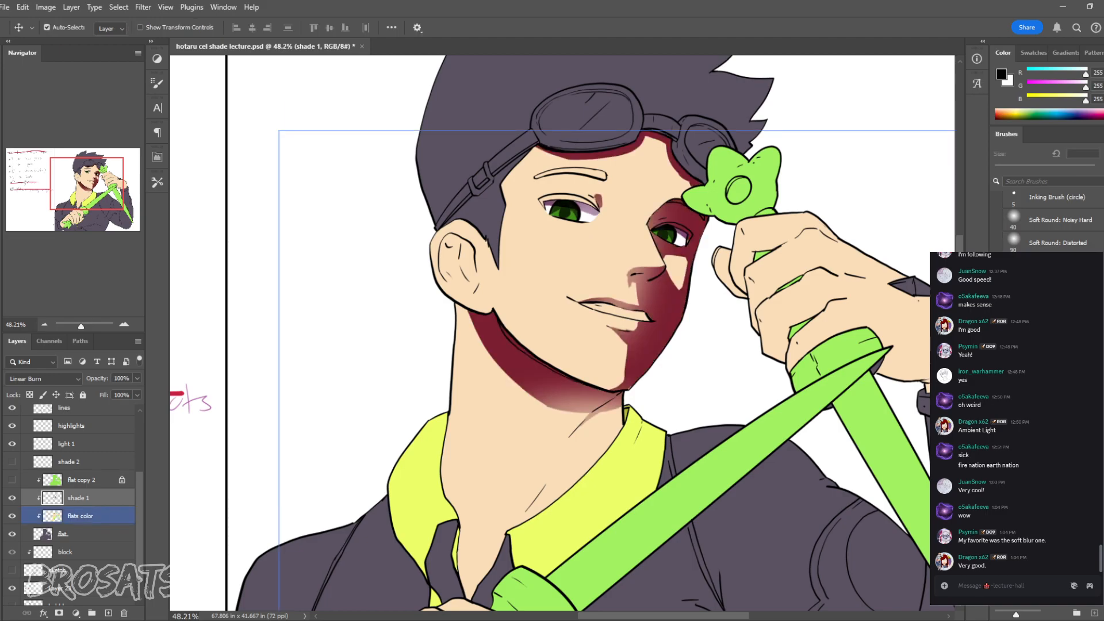
key(b)
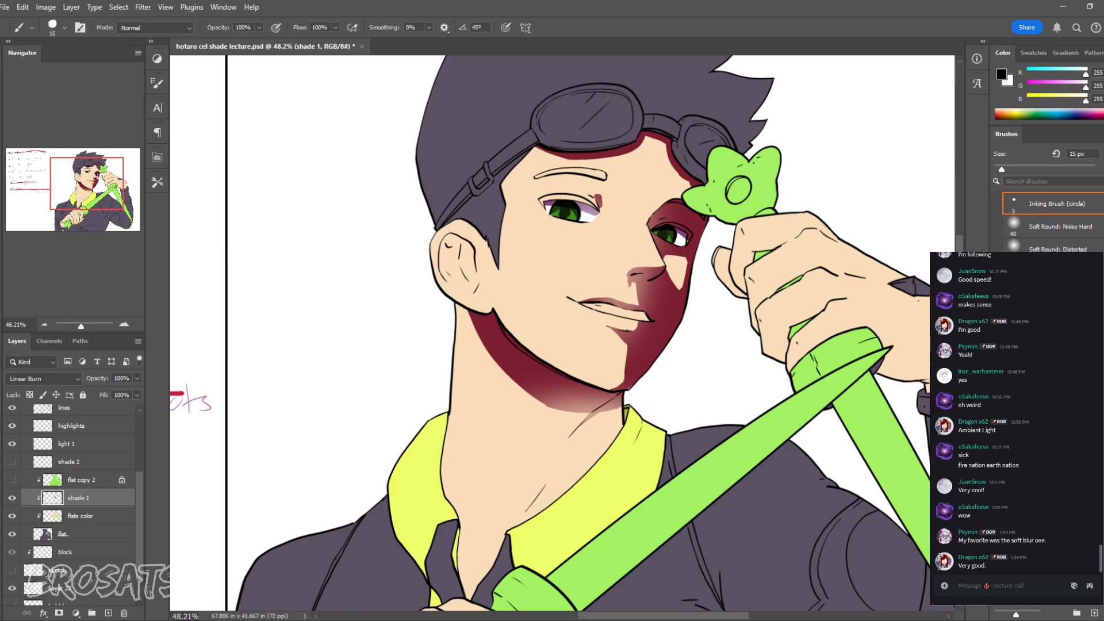
key(])
key(])
key(])
key(])
key(])
key(])
key(])
key(])
key(])
key(])
key(])
key(])
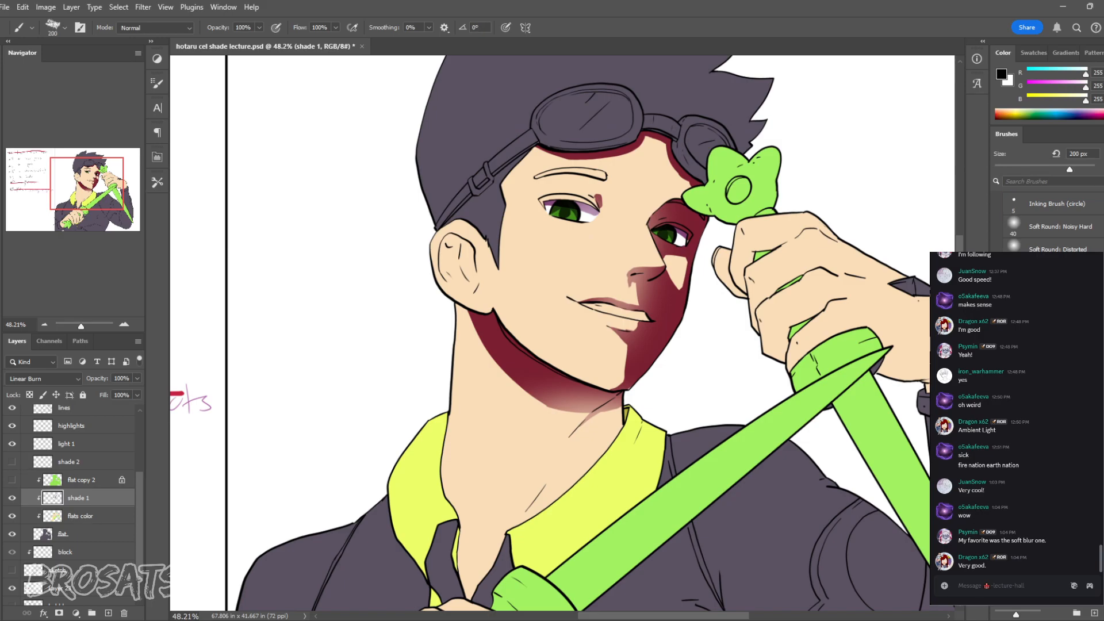
Step: Try a few textured brush dabs on the neck beside the shadow and undo them
key(ctrl+z)
click(497, 432)
click(491, 431)
click(493, 431)
key(ctrl+z)
key(ctrl+z)
key(ctrl+z)
Step: Try smudging the lower edge of the neck shadow with the textured 200 px tip, and undo the strokes
key(r)
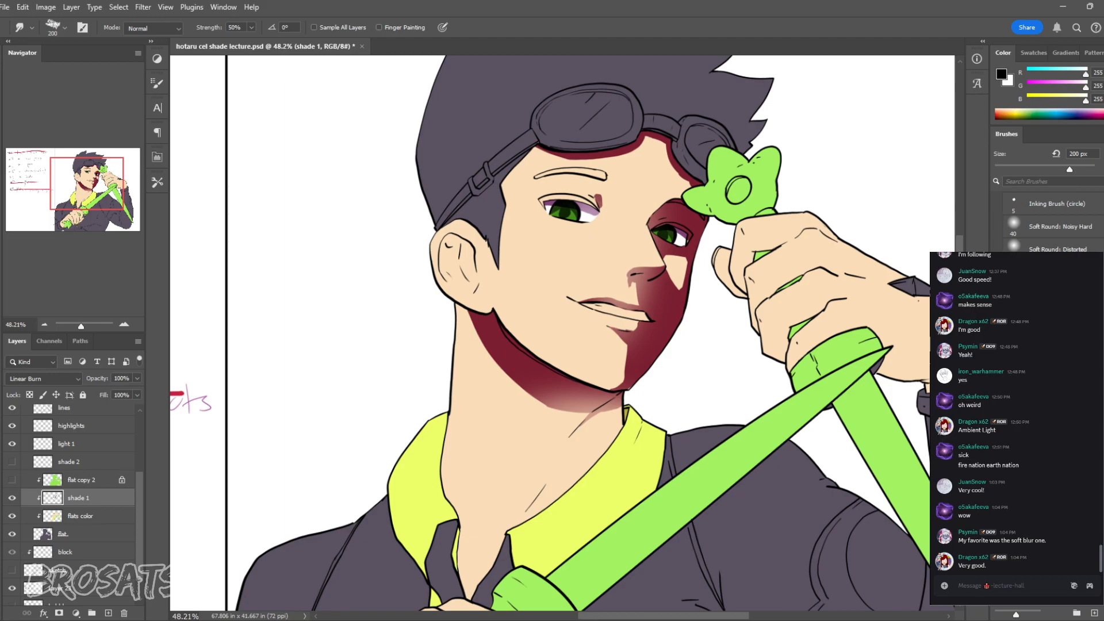
mouse_move(560, 399)
mouse_down()
mouse_move(563, 422)
mouse_move(592, 423)
mouse_up()
key(ctrl+z)
key(ctrl+z)
key(ctrl+z)
key(ctrl+z)
key(ctrl+z)
key(ctrl+z)
Step: Set the shade 1 layer's opacity to 50% and check the upper body
key(5)
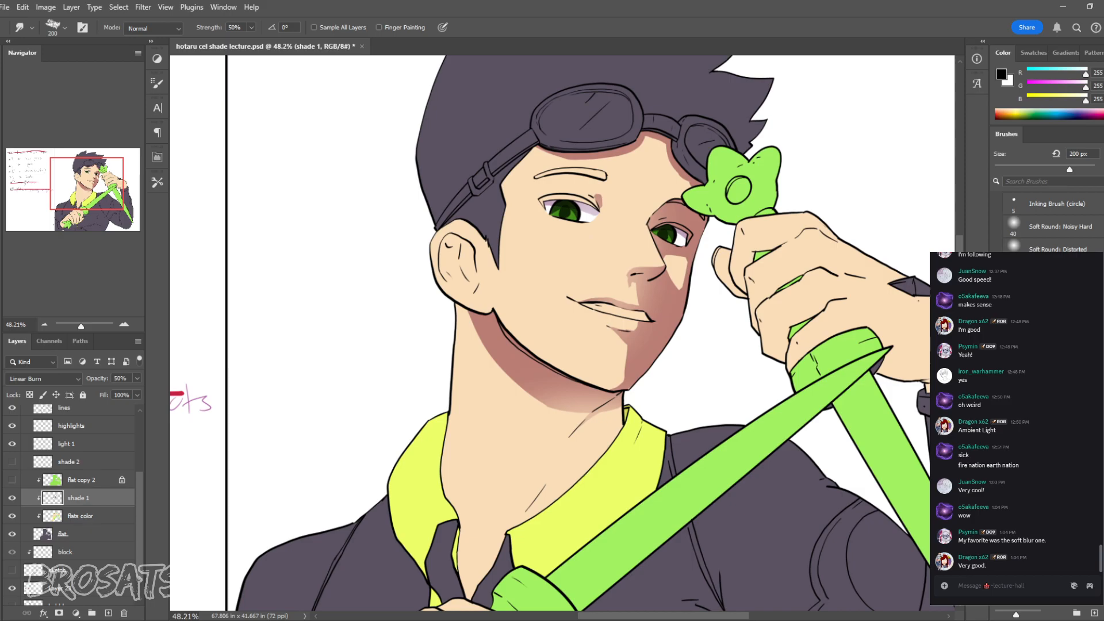
key(z)
drag(595, 409, 566, 409)
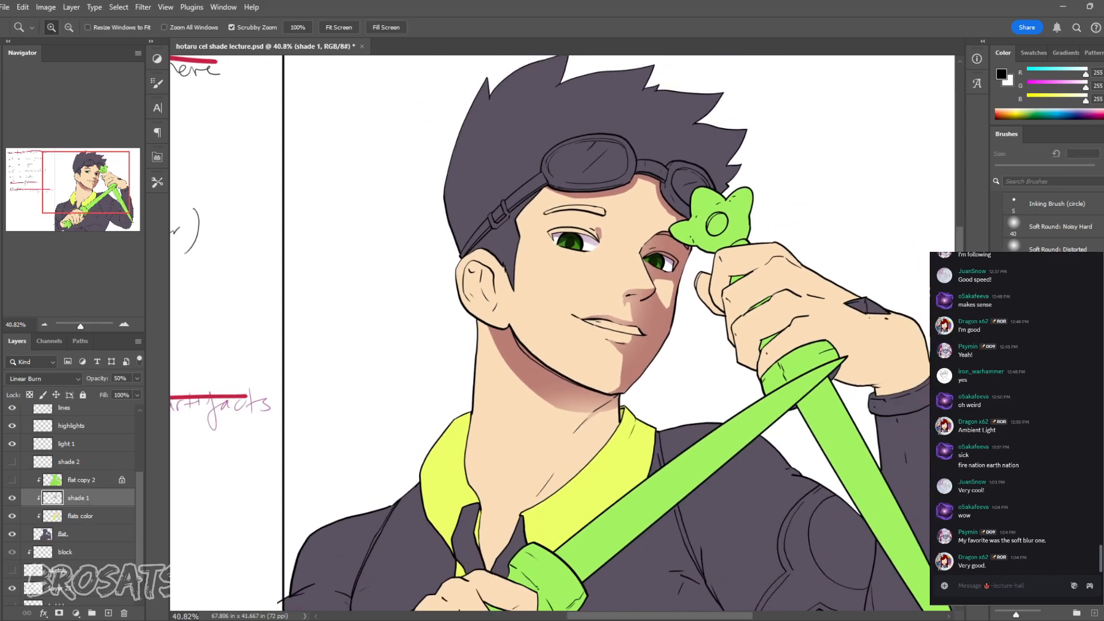
Step: Try the shade 1 layer at 100% opacity with the Normal blend mode, and undo both changes
key(ctrl+0)
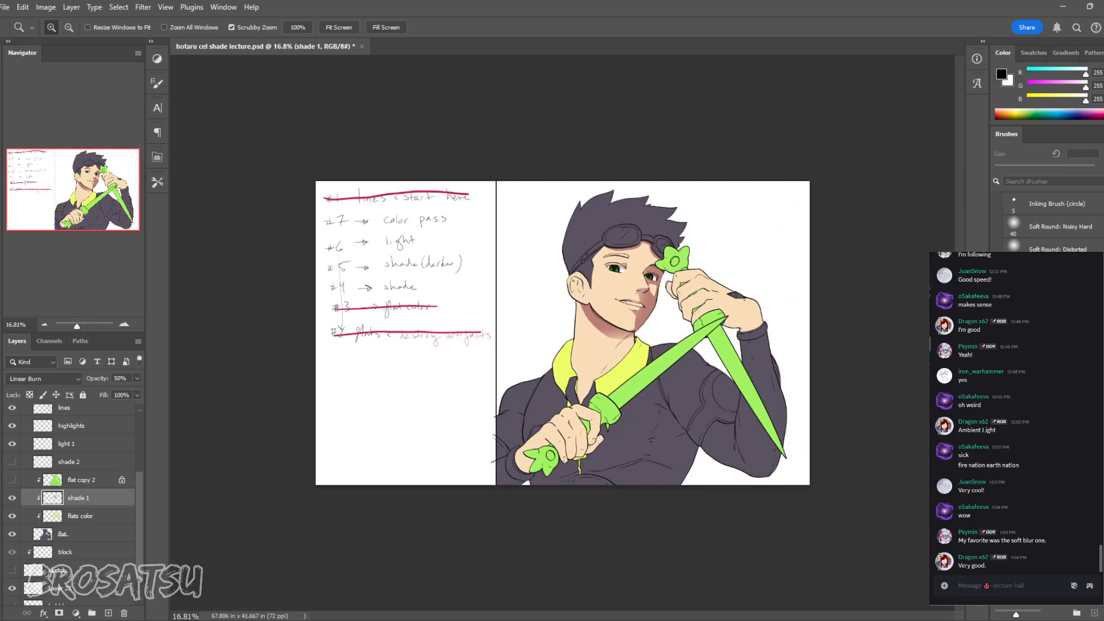
drag(676, 297, 722, 296)
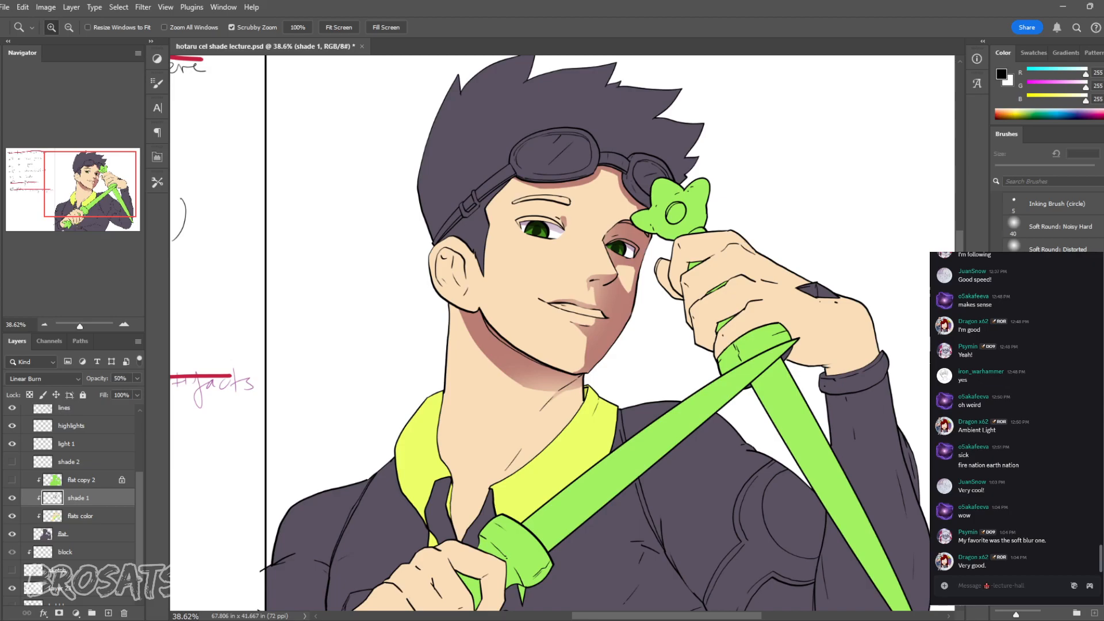
drag(594, 524, 613, 525)
drag(633, 460, 600, 396)
drag(652, 368, 670, 368)
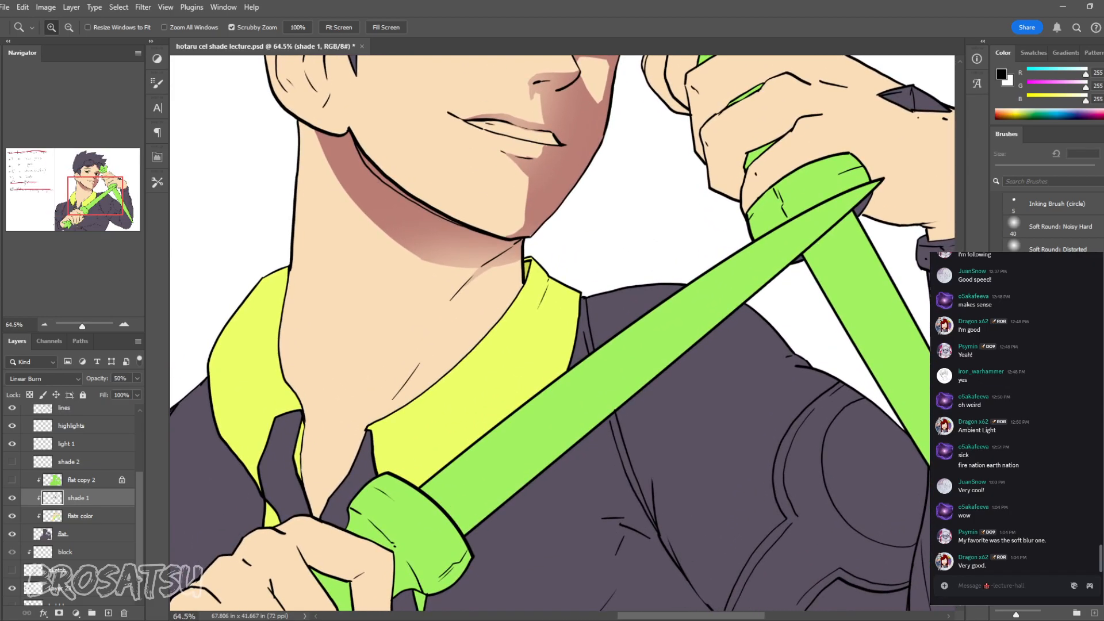
key(v)
key(0)
click(43, 379)
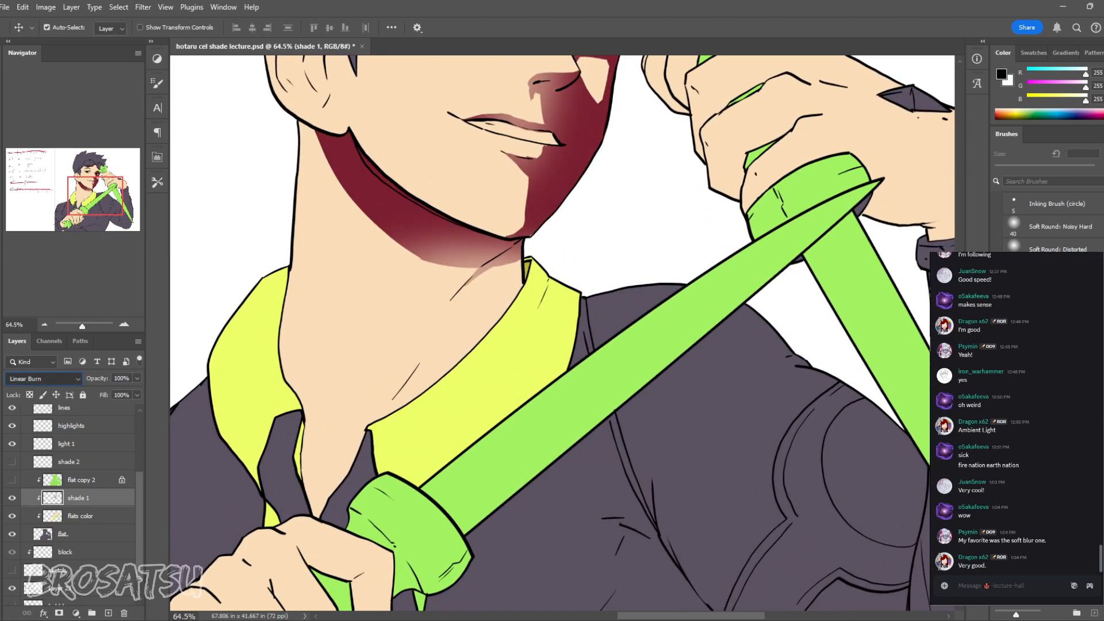
key(b)
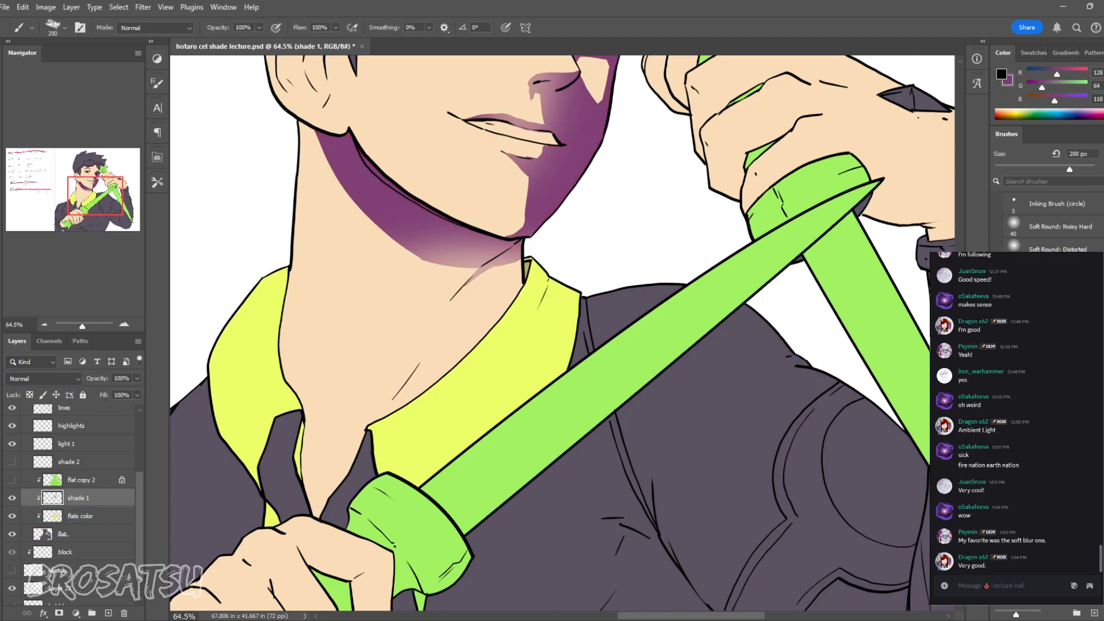
key(ctrl+z)
key(ctrl+z)
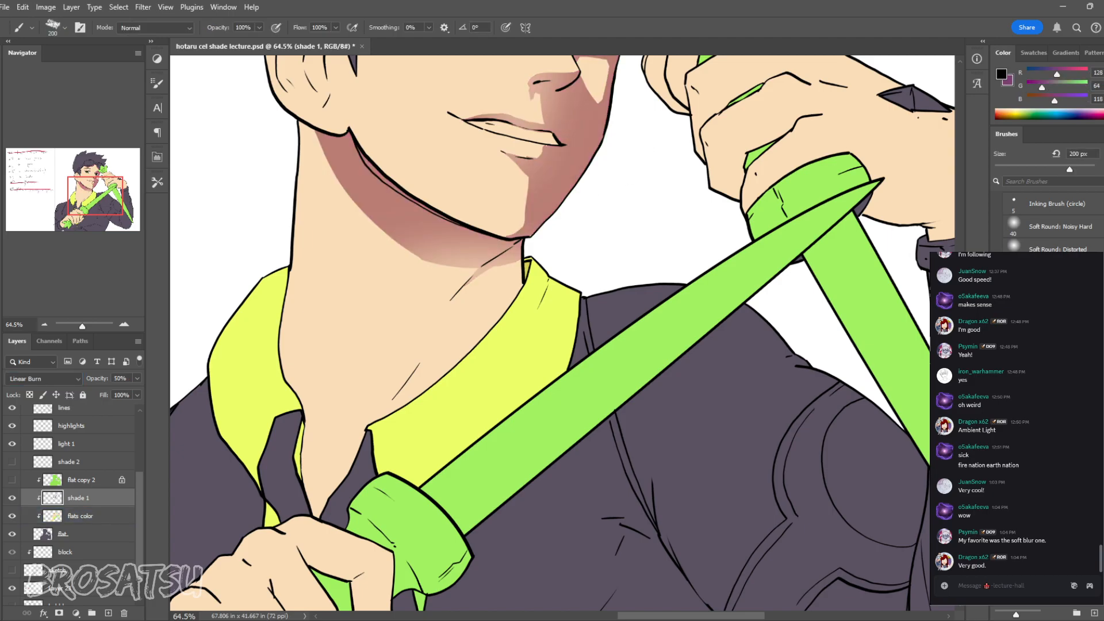
Step: Select the upper dagger's diagonal blade, subtract the upper half of the selection, and fill the lower half with shadow on the shade 1 layer
key(w)
click(604, 391)
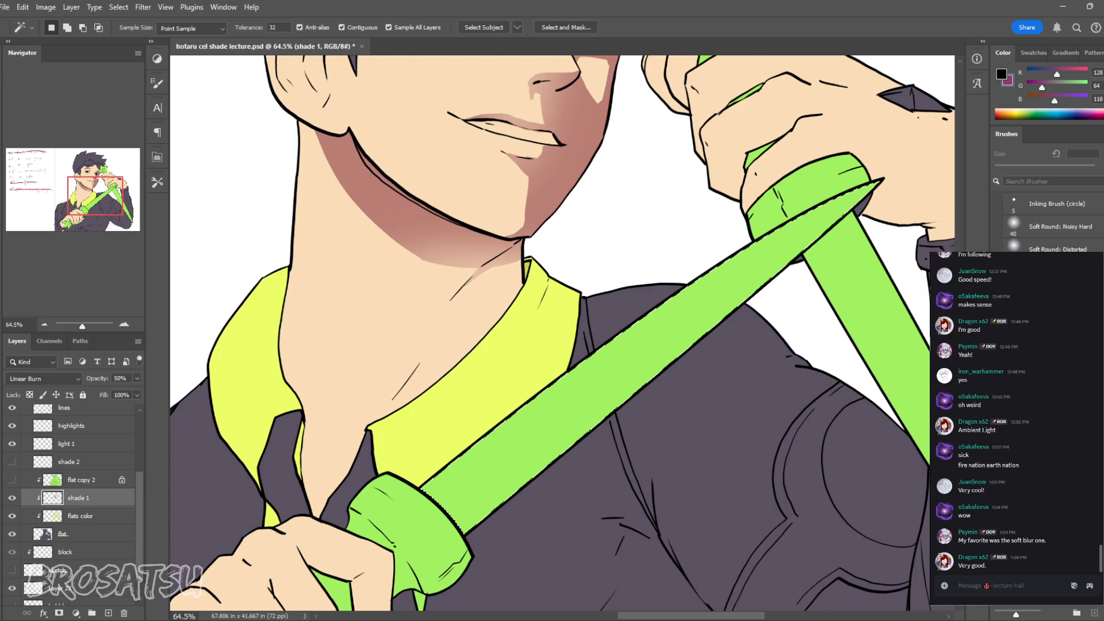
key(l)
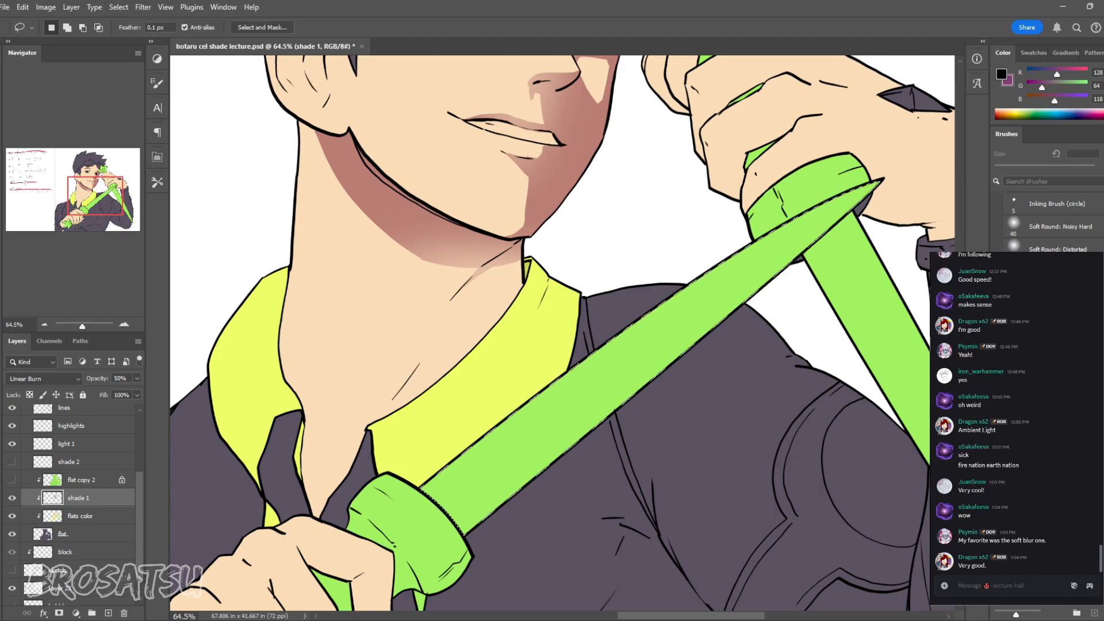
key(shift+l)
key(alt)
click(912, 156)
click(623, 193)
click(369, 403)
double_click(333, 523)
key(alt+BackSpace)
key(ctrl+d)
Step: Erase several narrow reflection streaks across the blade shadow with the Hard Round Pressure tip, using sizes such as 70 px and 60 px
key(e)
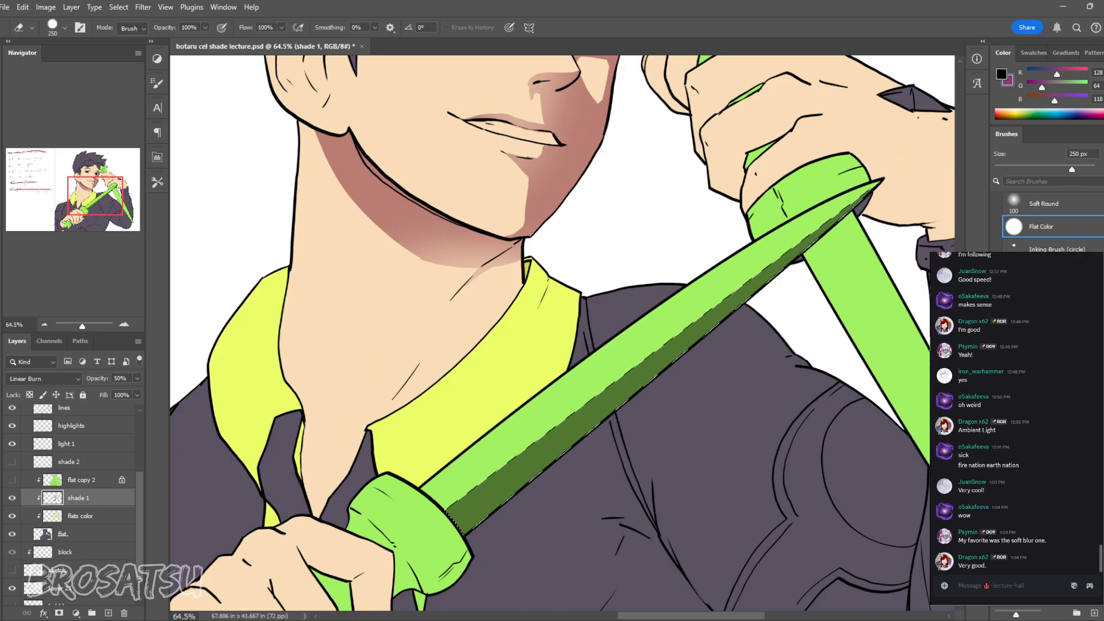
scroll(1053, 227, up, 1)
click(1053, 206)
key(])
key(])
key(])
key(])
key(])
key(])
key(])
key(])
key(])
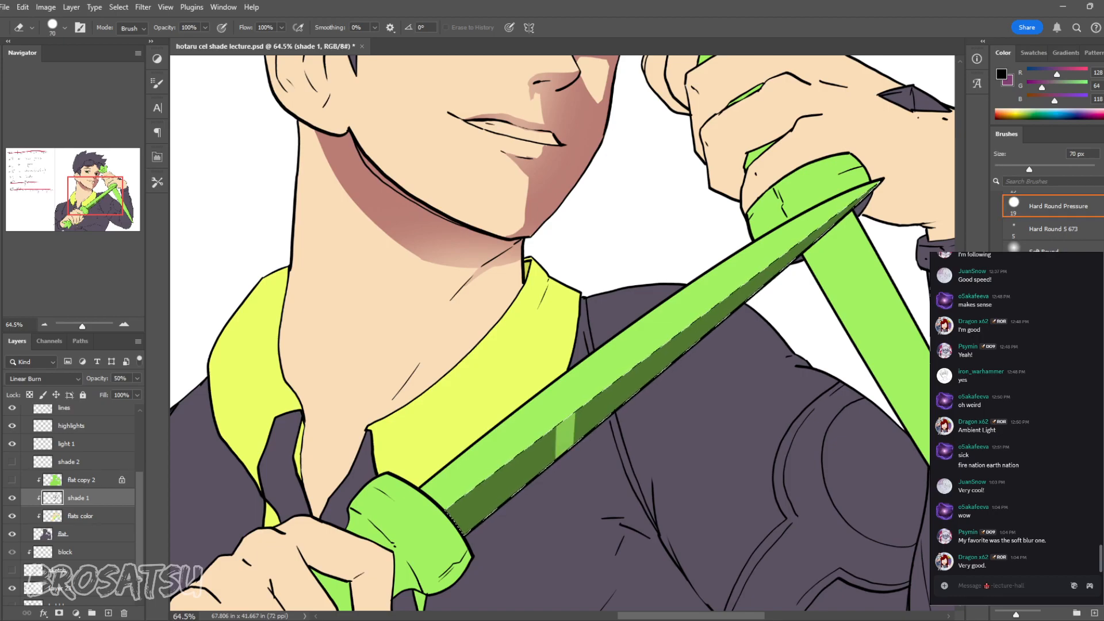
key([)
key([)
key([)
drag(624, 374, 624, 403)
key(])
key(])
key(])
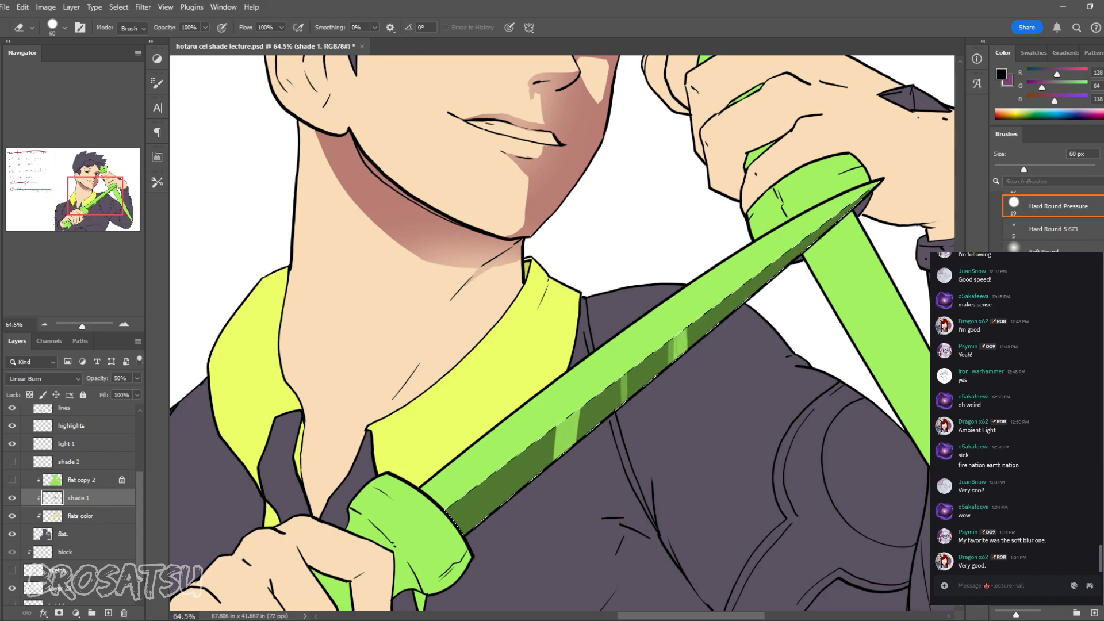
Step: Soften the blade shadow with an enlarged Soft Round eraser, clear the selection, and check the whole figure
click(1043, 247)
drag(1044, 169, 1085, 169)
drag(488, 402, 776, 202)
drag(644, 362, 518, 460)
key(ctrl+d)
key(z)
drag(632, 345, 518, 345)
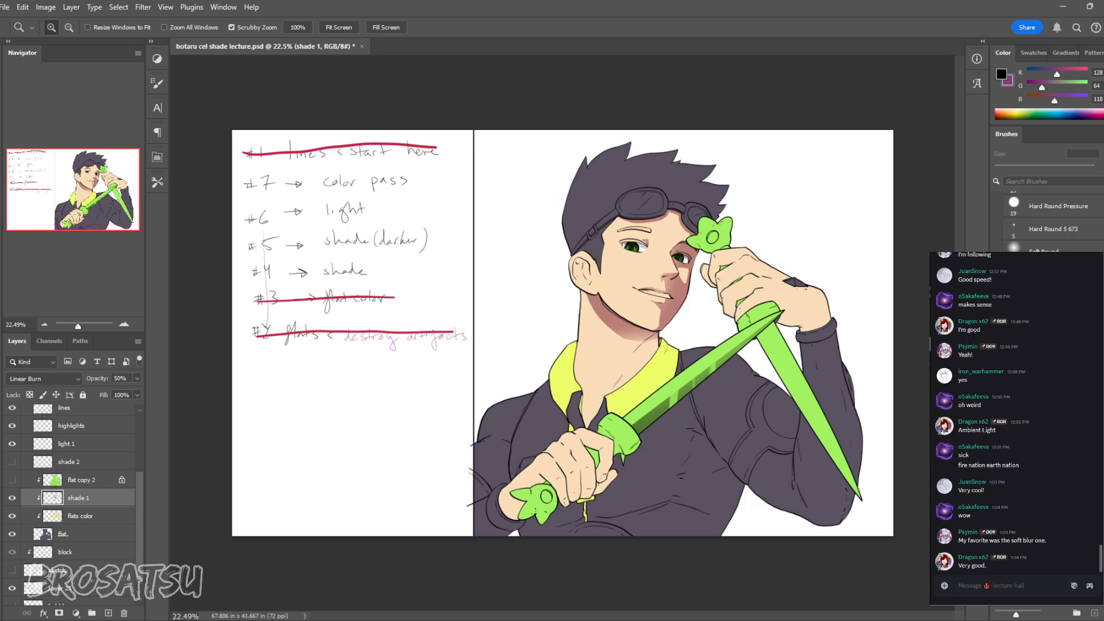
drag(764, 381, 828, 381)
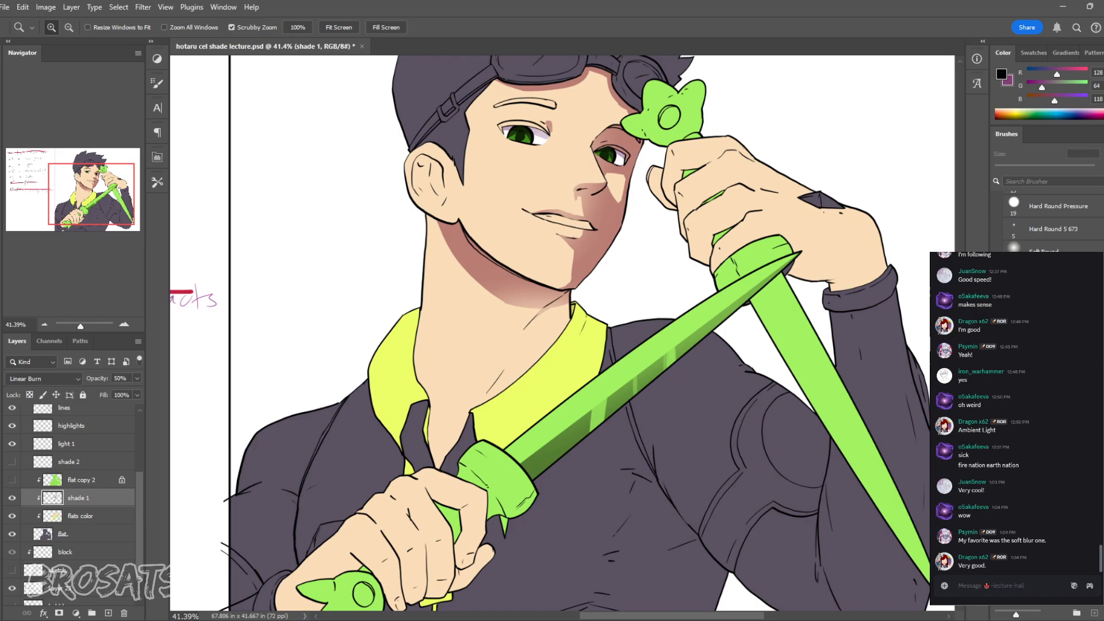
Step: Hide the flat layer and Group 1, and show the fancy group to present the finished character with the lightning background
click(12, 534)
scroll(72, 500, up, 3)
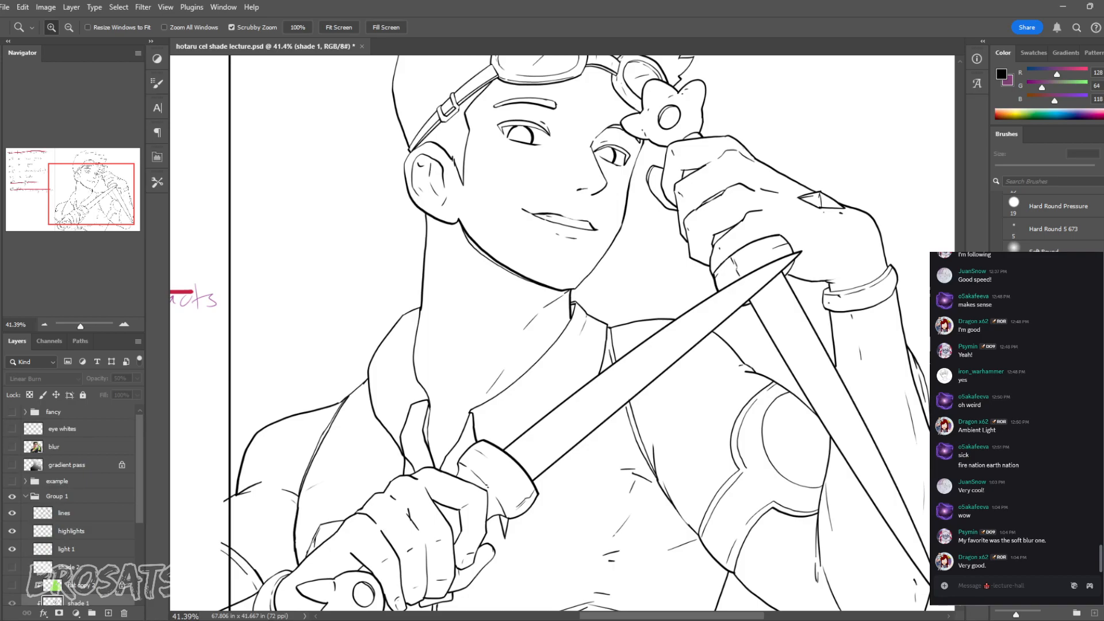
click(25, 496)
click(11, 495)
scroll(562, 332, up, 3)
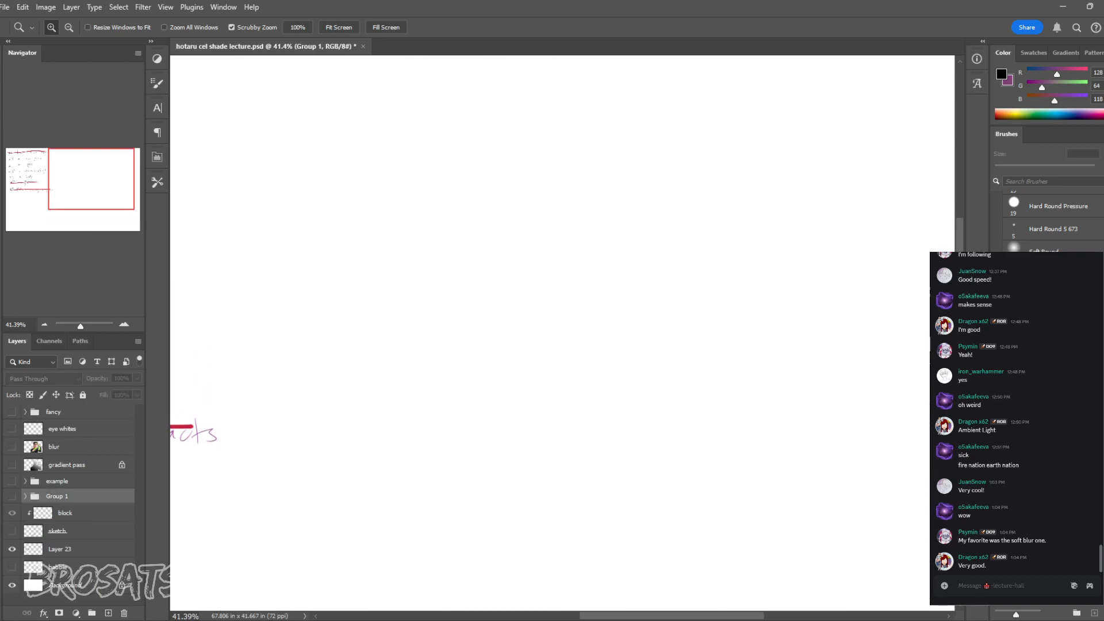
click(11, 412)
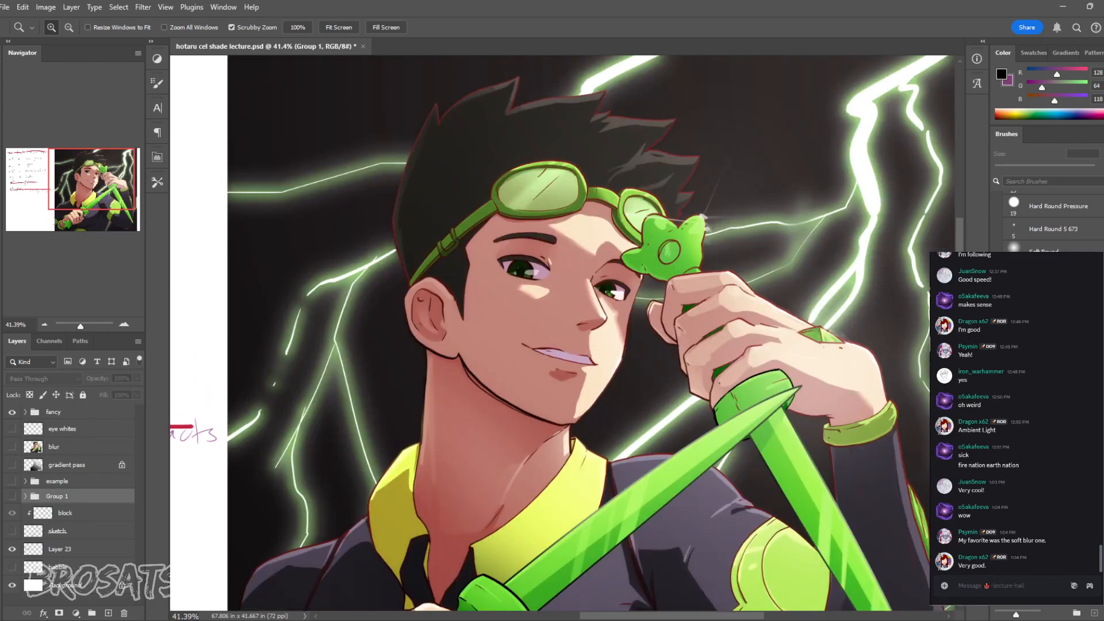
drag(562, 332, 517, 333)
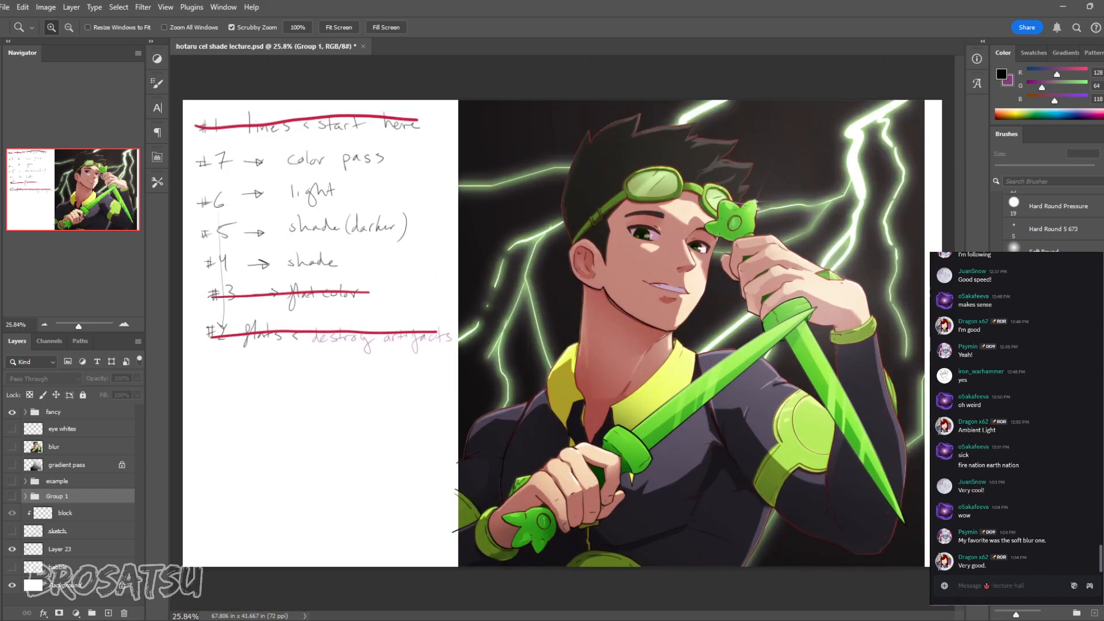